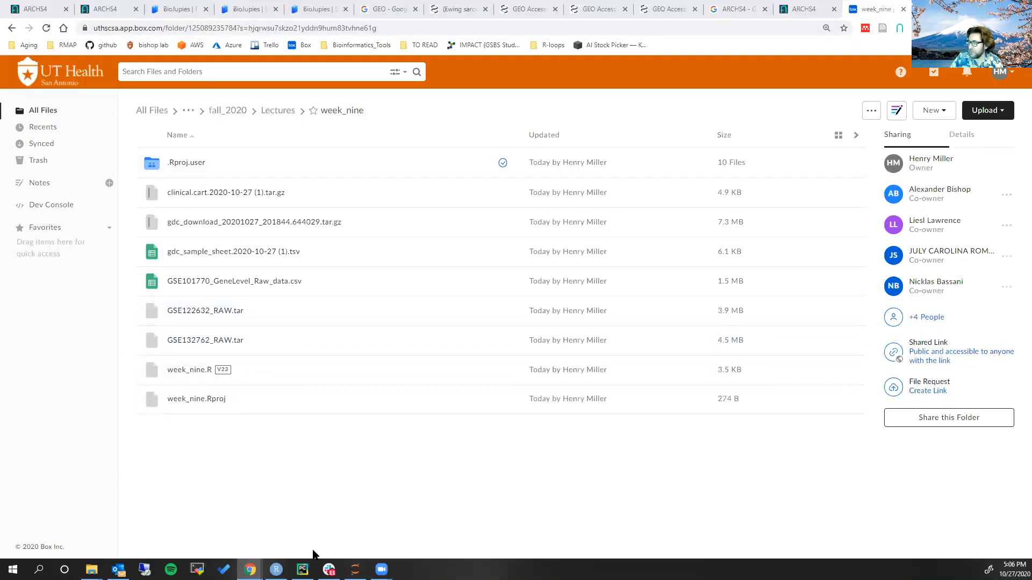
Switch to RStudio, enlarge the interface text and make the week_nine.R script editor taller
click(276, 569)
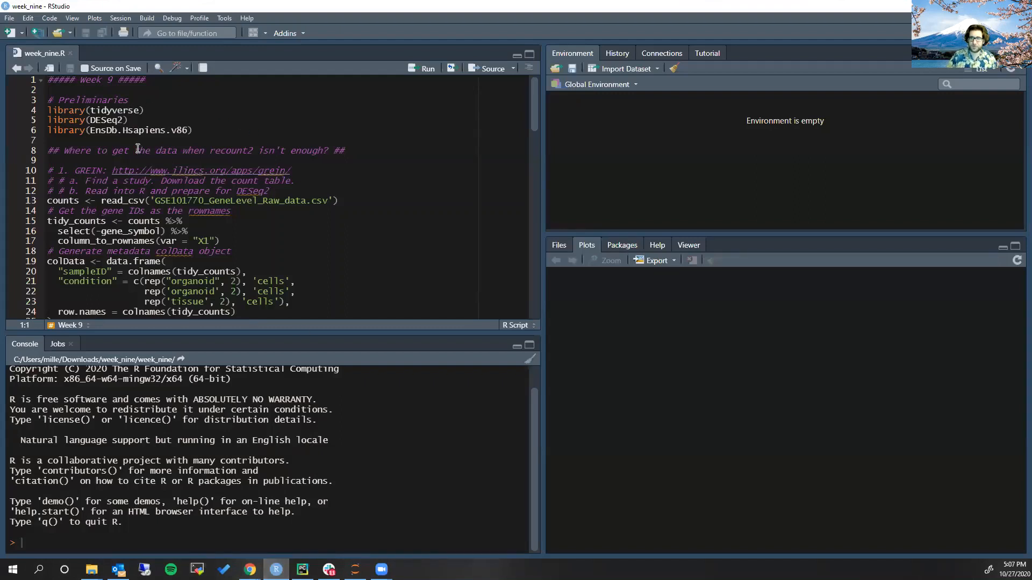
click(156, 191)
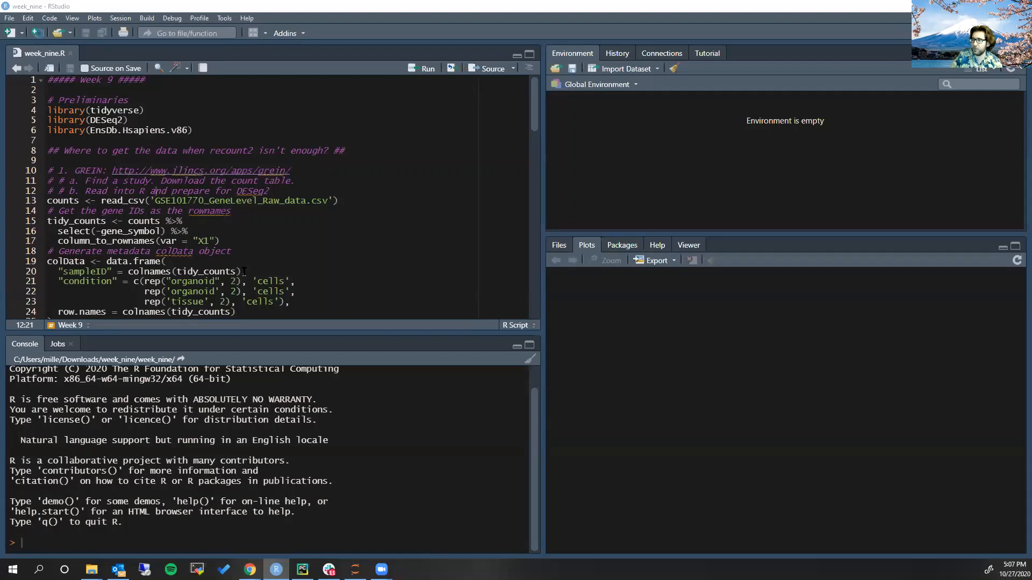
click(278, 303)
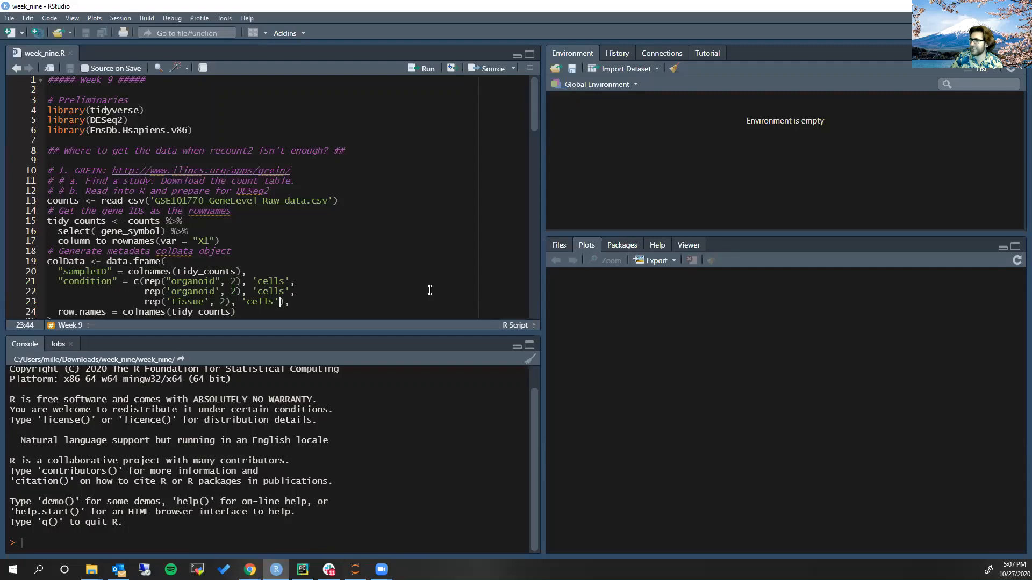
key(ctrl+plus)
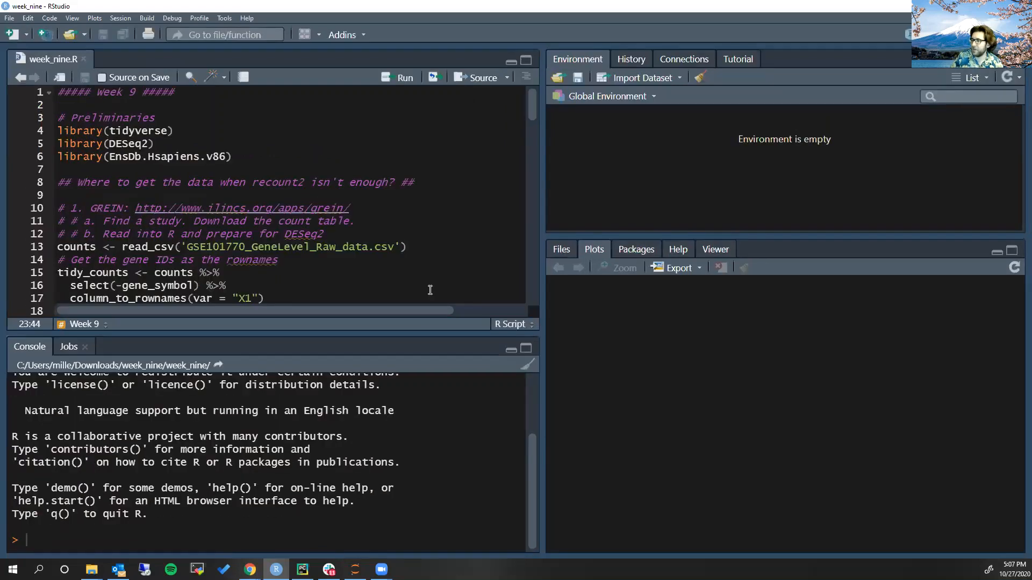
drag(196, 333, 205, 440)
Run the script's three library lines to load tidyverse, DESeq2 and EnsDb.Hsapiens.v86, and give the console more height
click(228, 156)
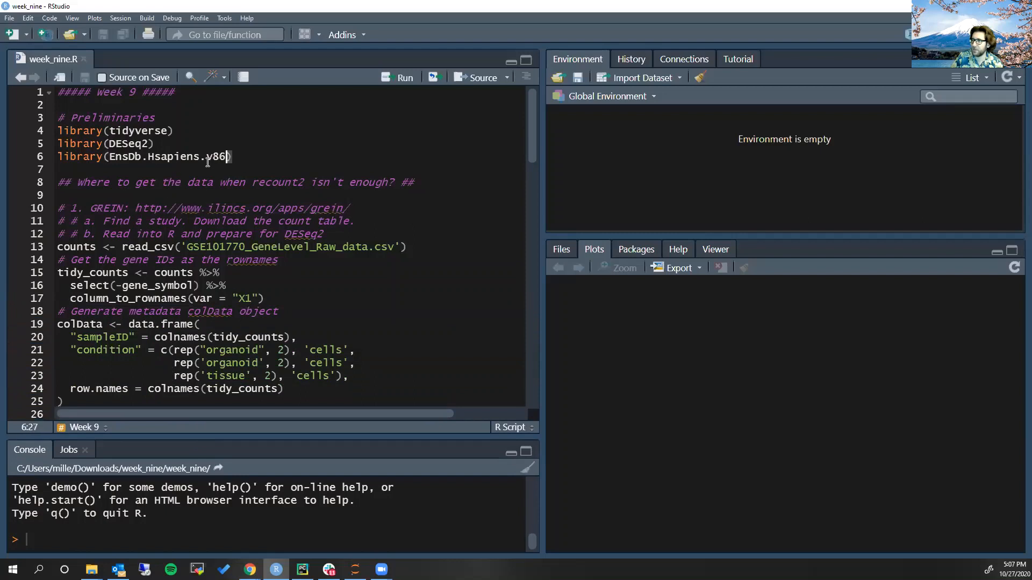
key(shift+Home)
key(shift+Up)
key(shift+Up)
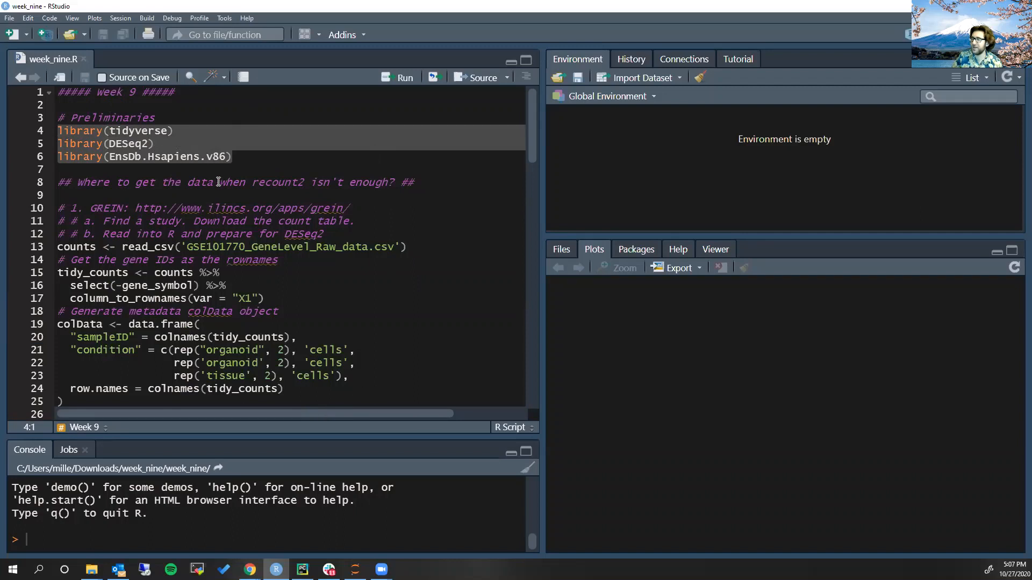
key(ctrl+Return)
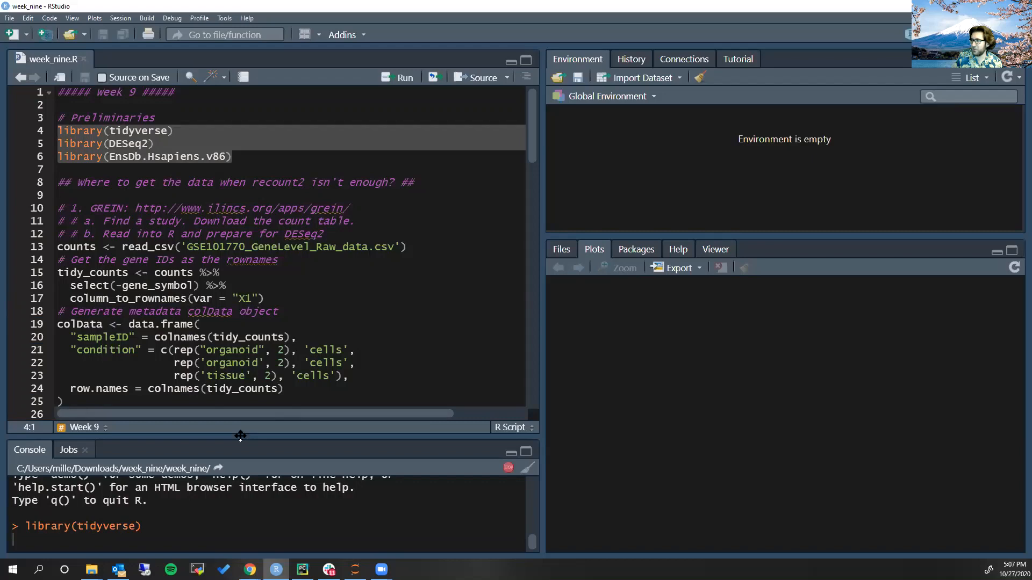
drag(240, 436, 241, 343)
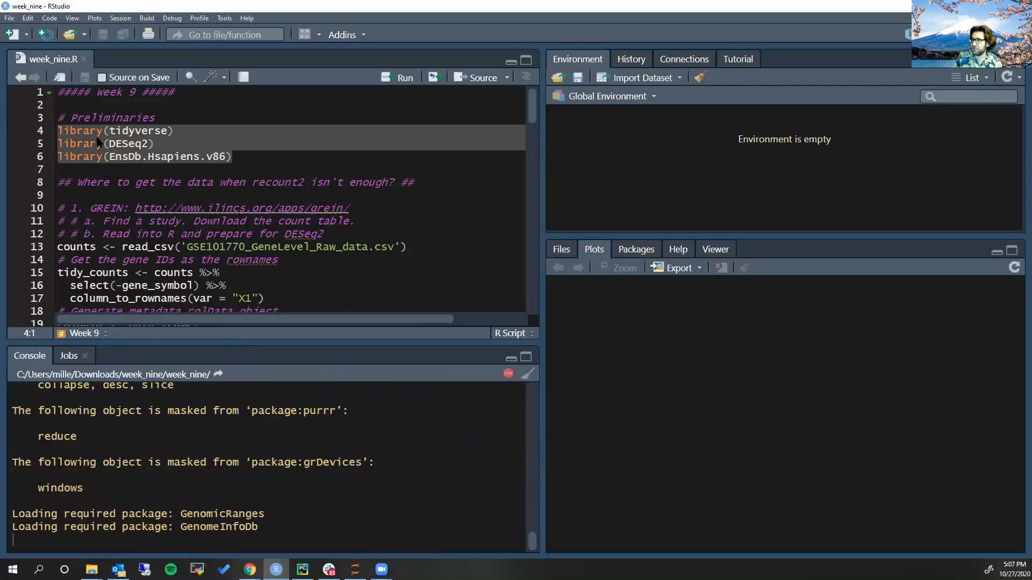
click(210, 157)
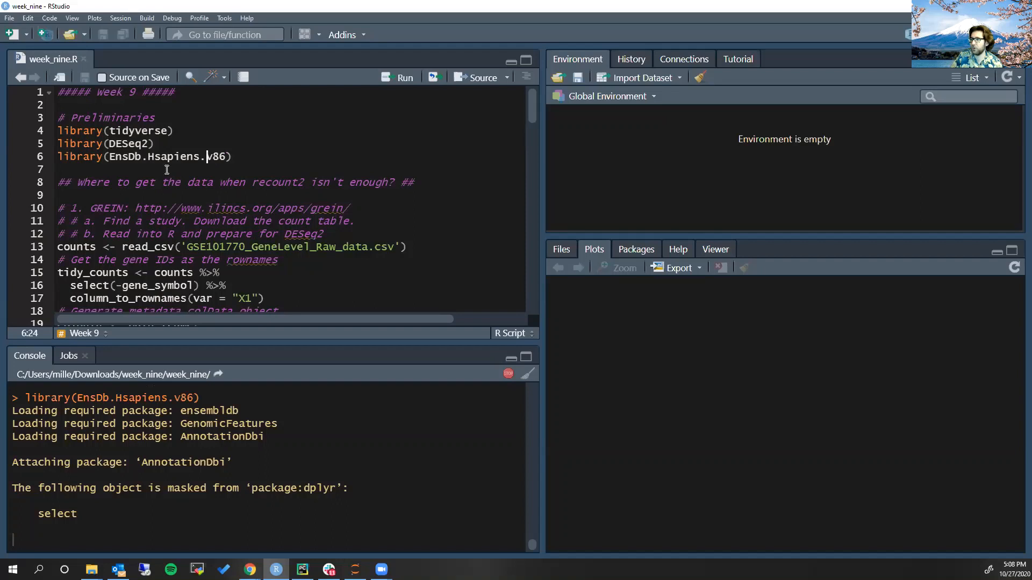
Copy the GREIN address from line 10 of the script and open it in the Chrome browser
scroll(147, 195, down, 1)
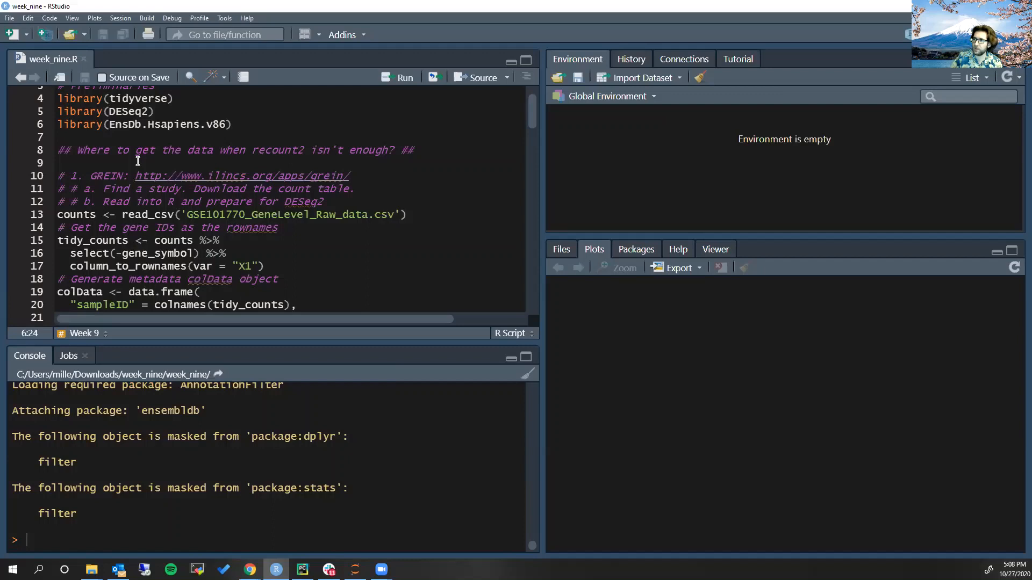
double_click(266, 149)
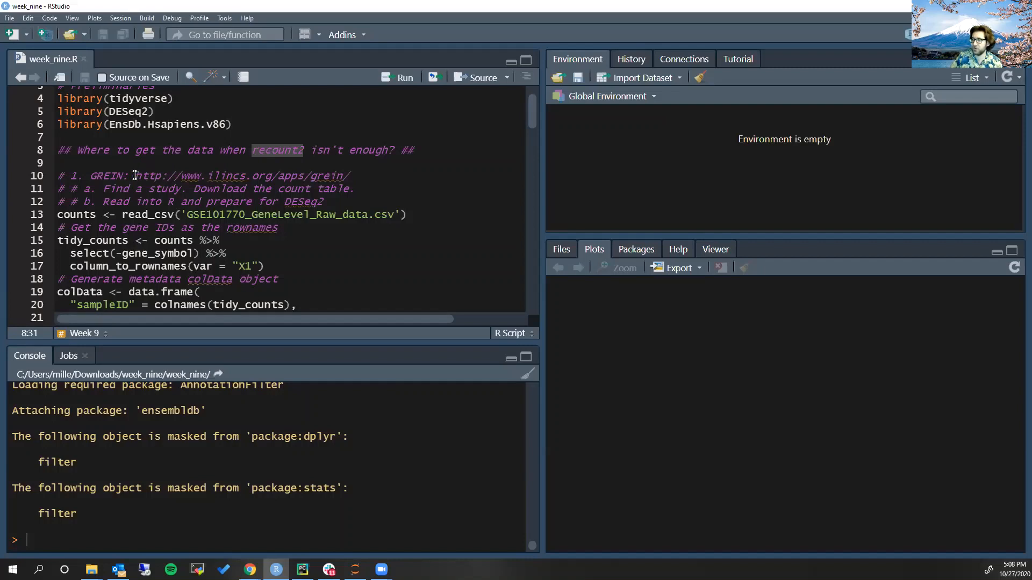
drag(135, 176, 365, 175)
key(ctrl+c)
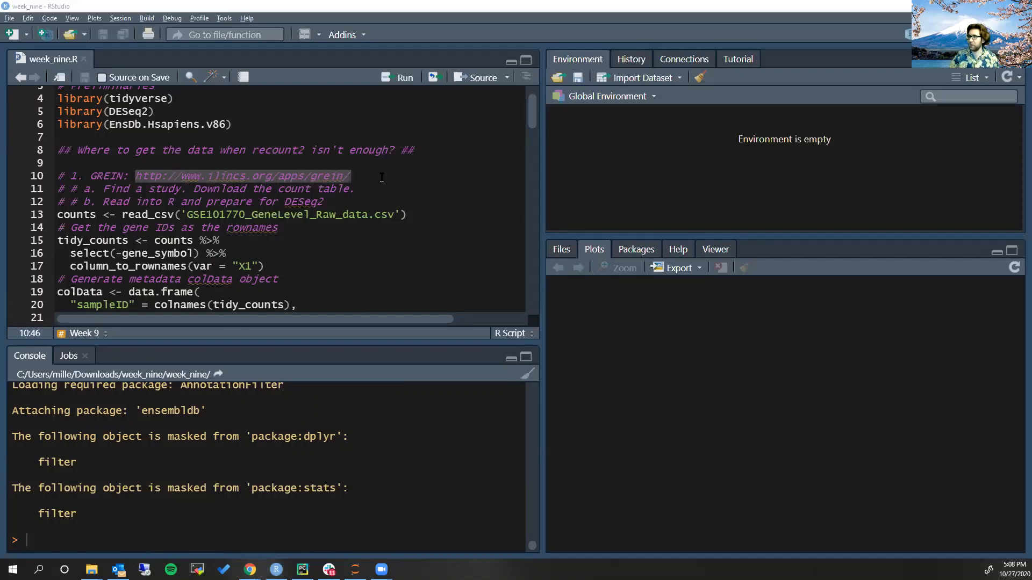
key(alt+Tab)
key(ctrl+t)
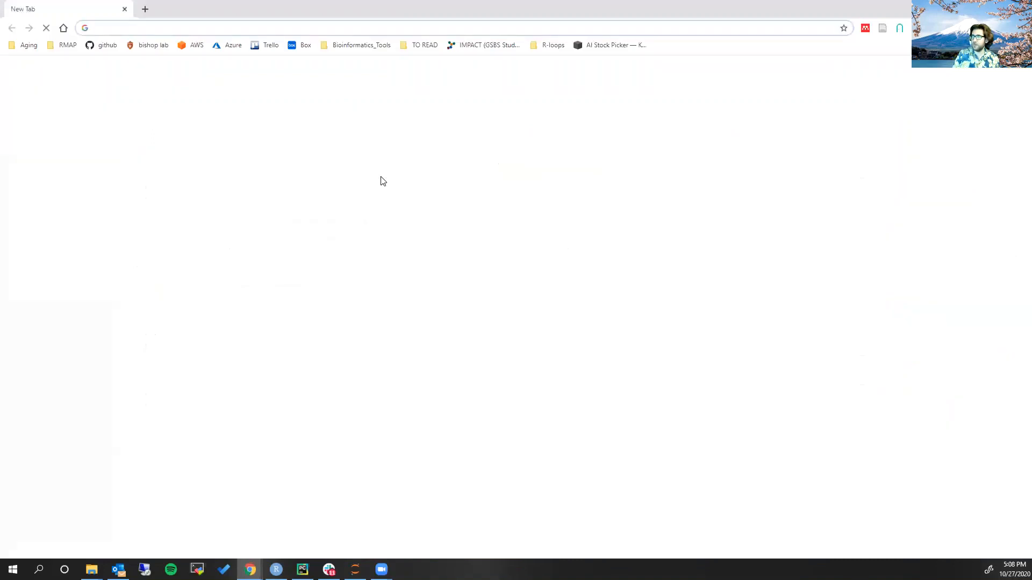
key(ctrl+v)
key(Return)
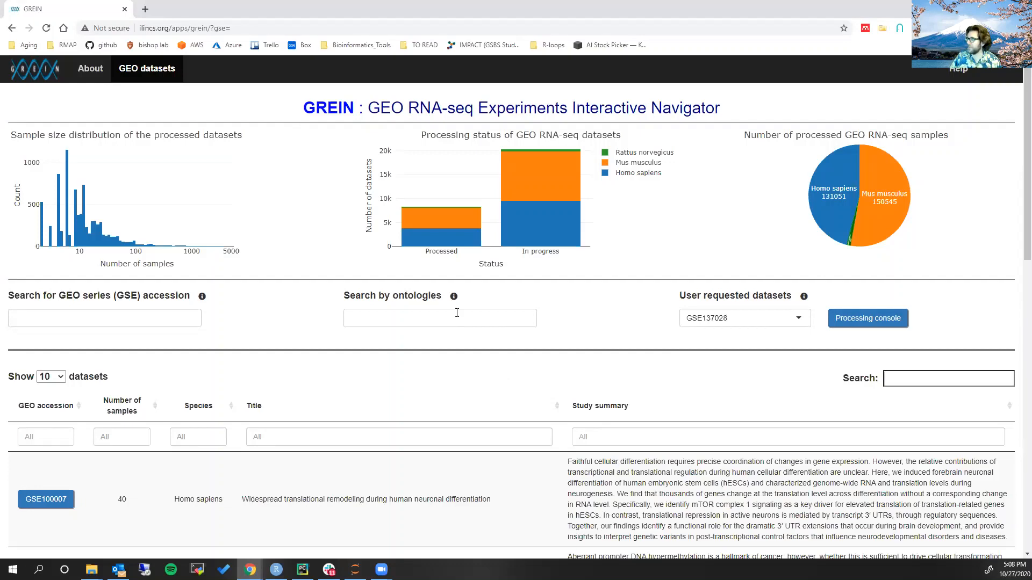
Look through the list of user requested datasets on the GREIN page without choosing another one
scroll(472, 284, down, 2)
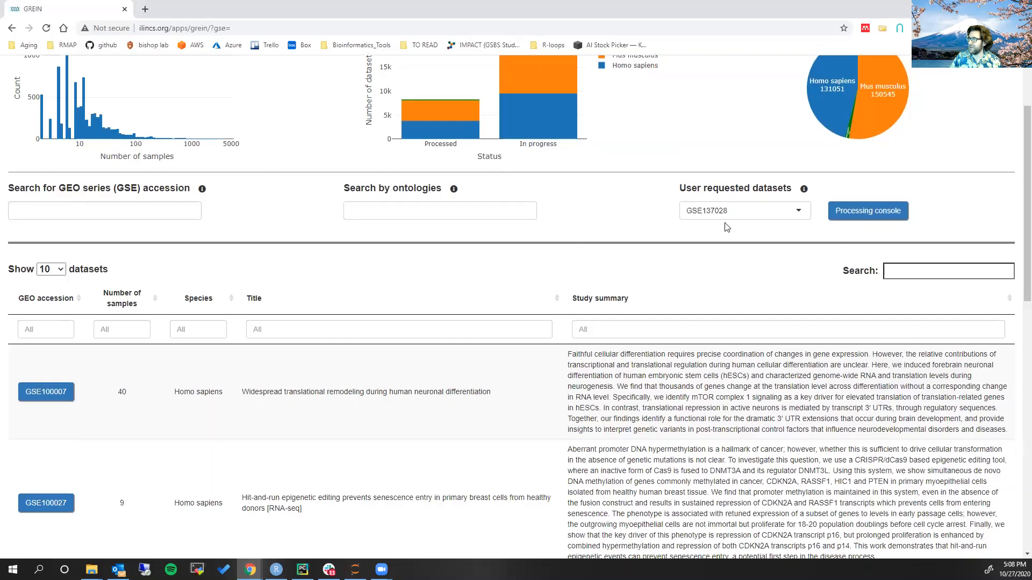
click(749, 210)
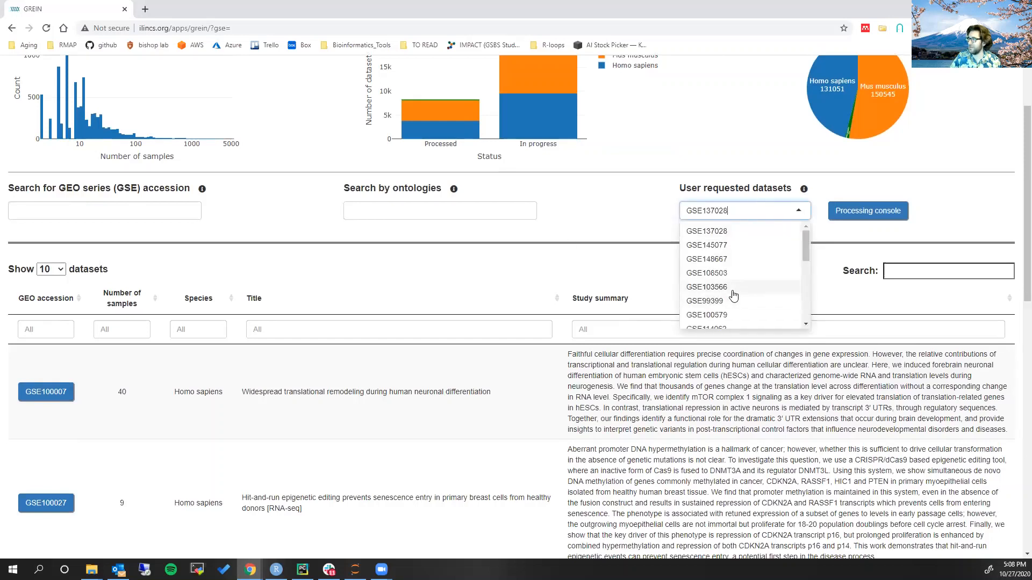
scroll(737, 290, down, 3)
scroll(754, 259, up, 2)
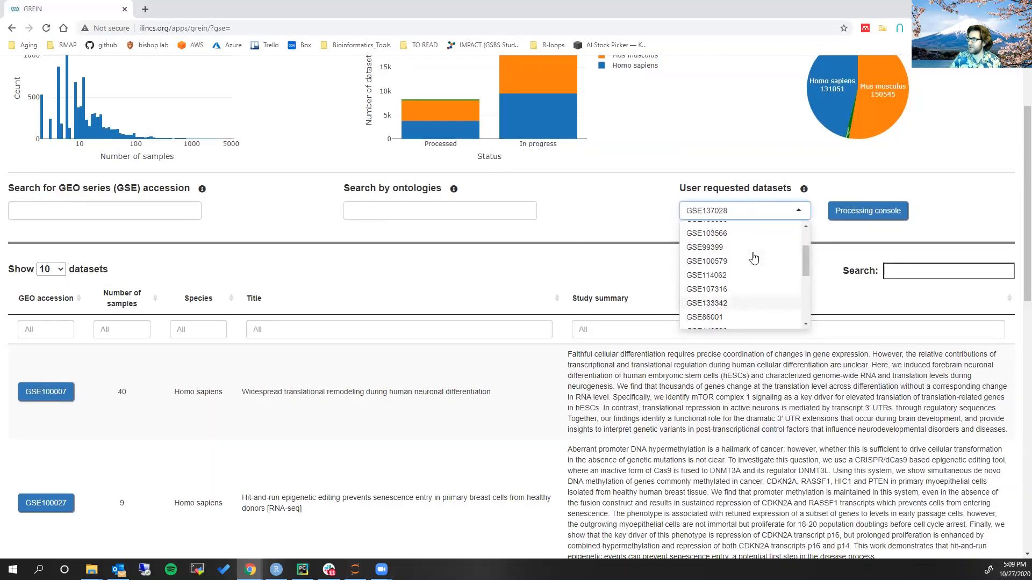
click(603, 227)
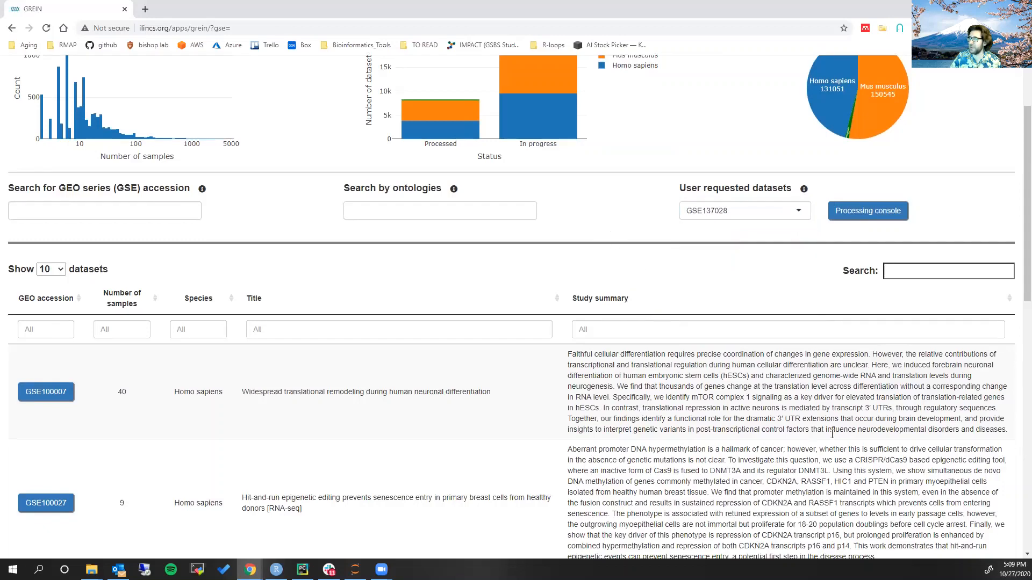
scroll(694, 409, up, 1)
scroll(694, 409, up, 2)
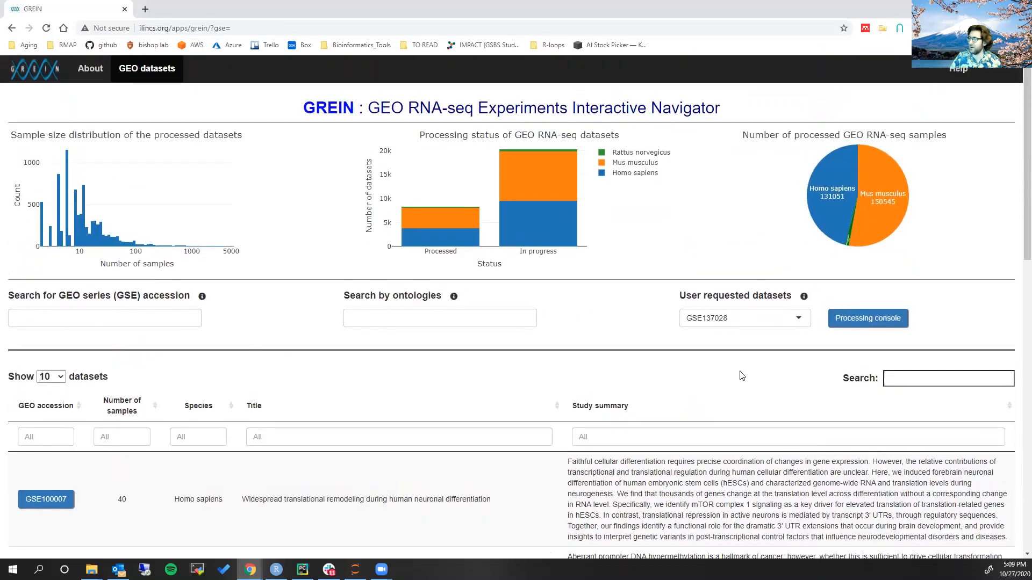
click(742, 325)
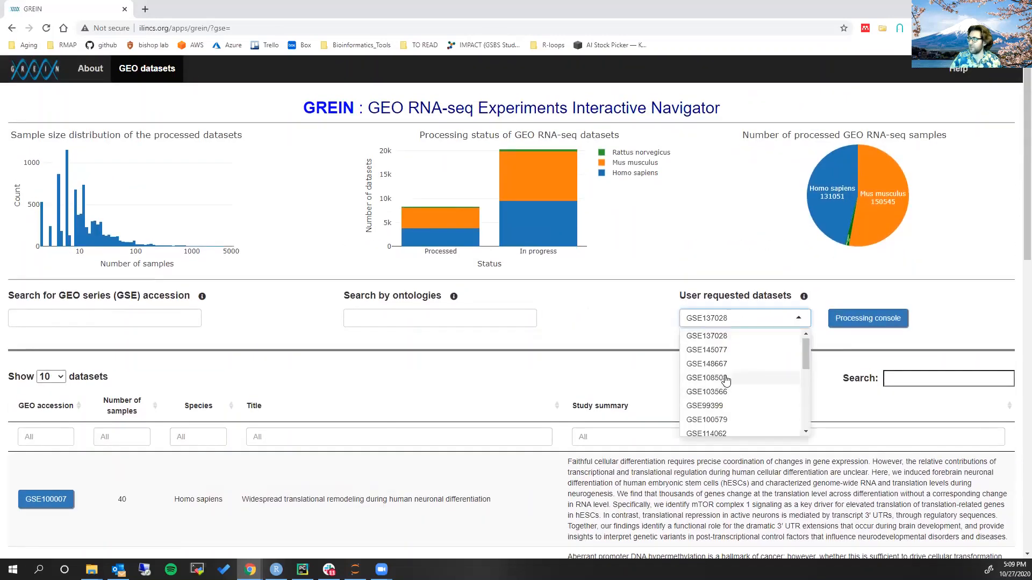
click(569, 325)
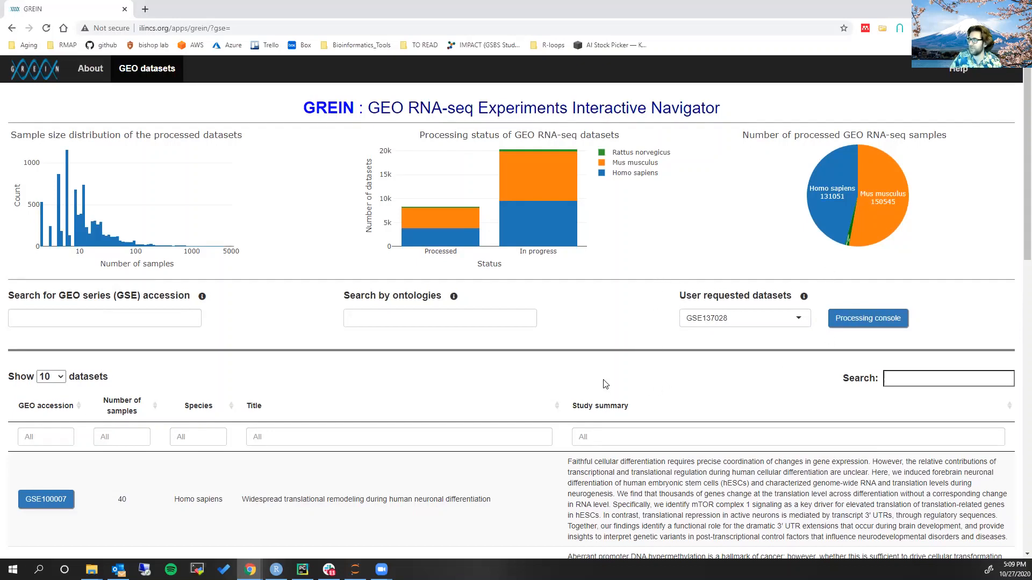
Examine GREIN's dataset processing status chart and the columns of the dataset table
scroll(605, 384, down, 1)
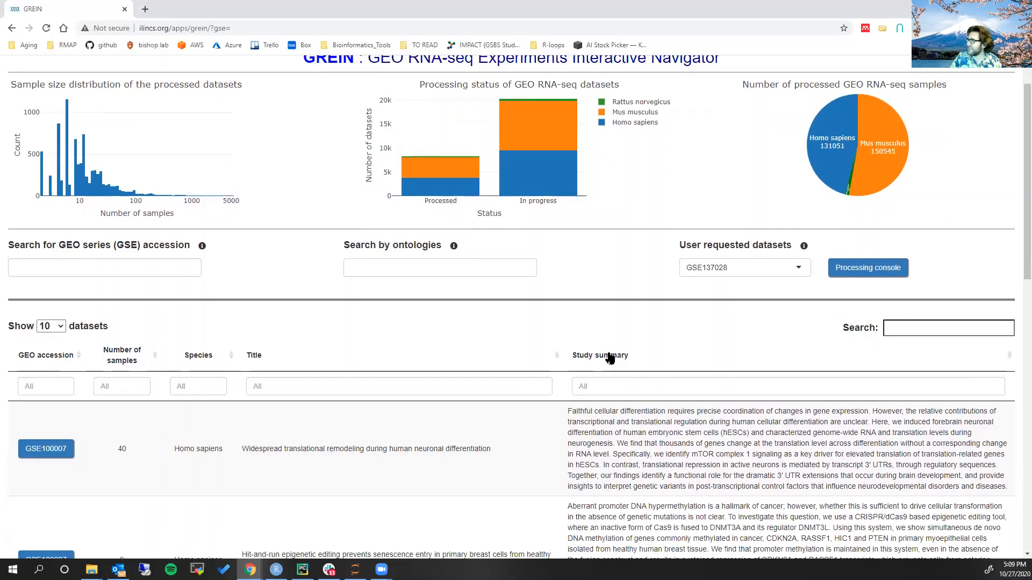
scroll(610, 357, up, 1)
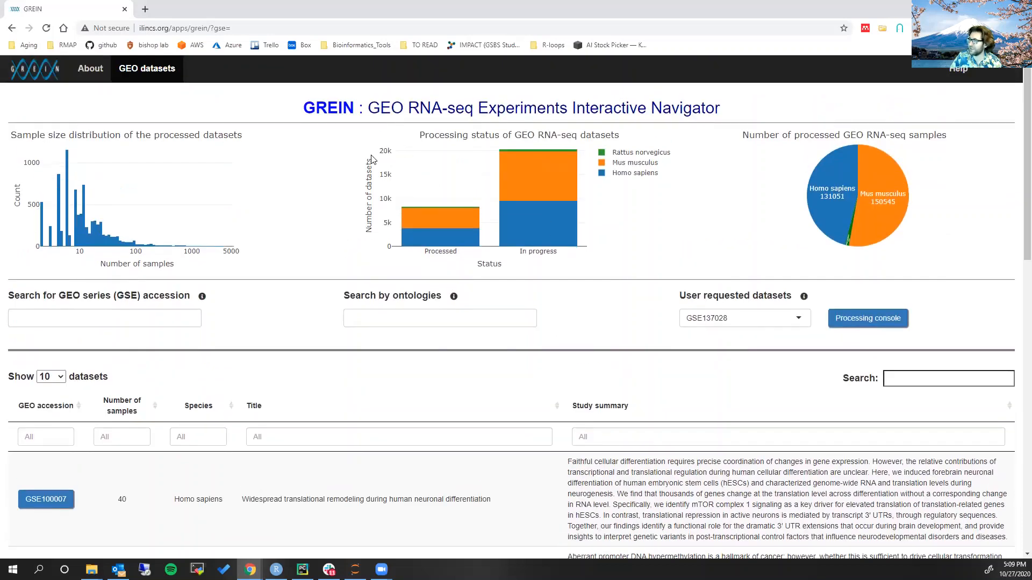
mouse_move(403, 207)
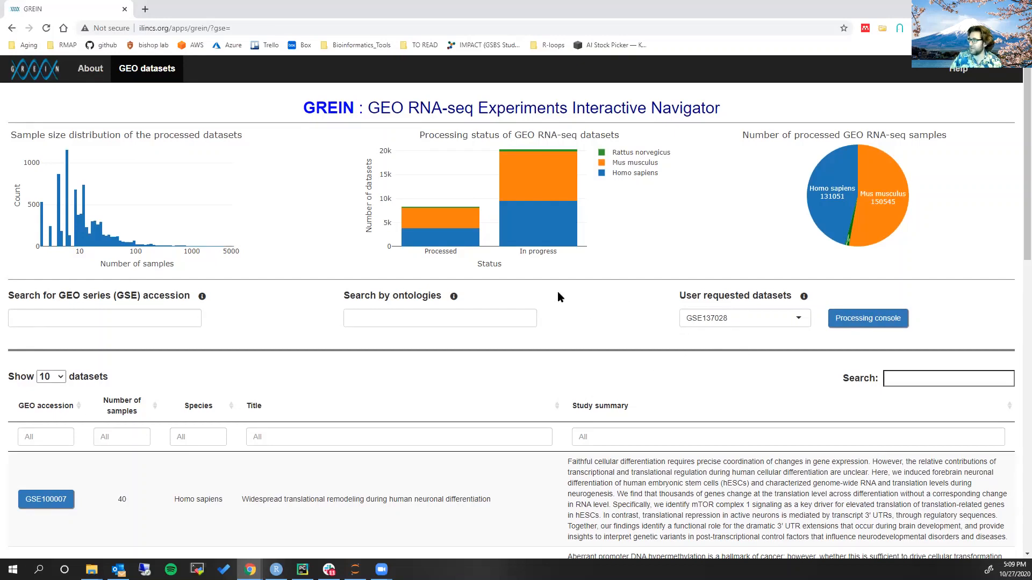
scroll(247, 336, down, 4)
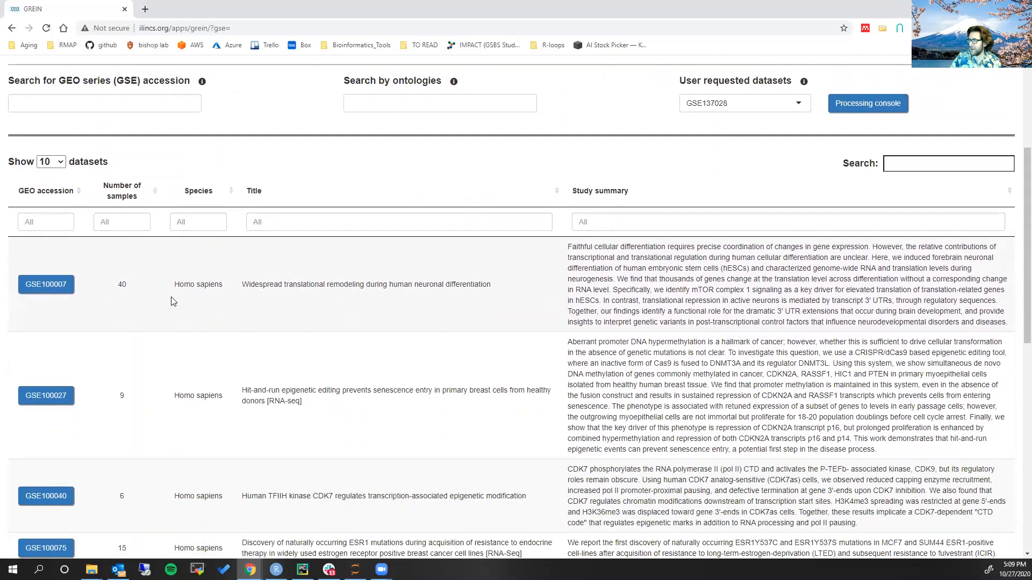
scroll(195, 268, down, 1)
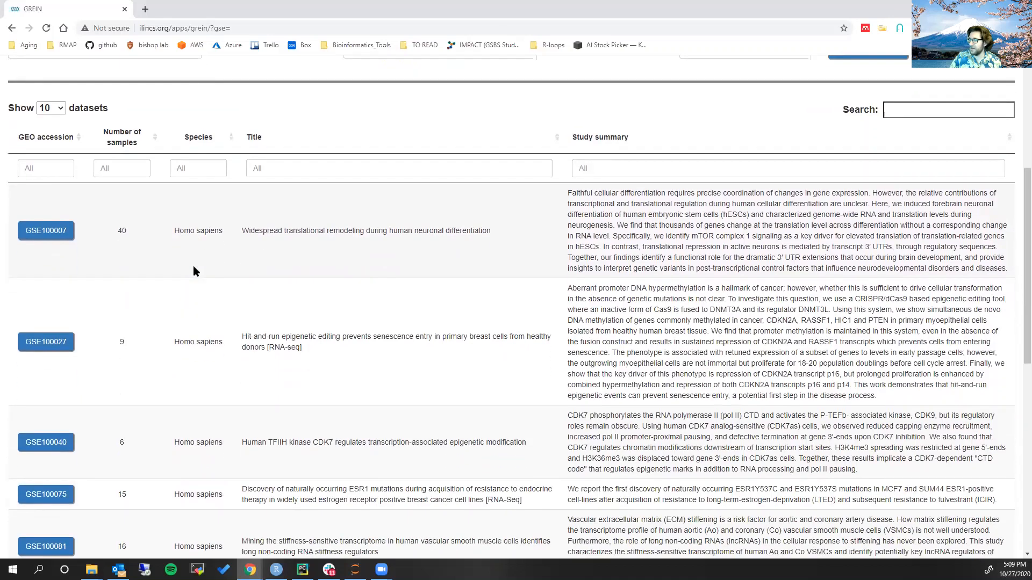
scroll(274, 270, up, 2)
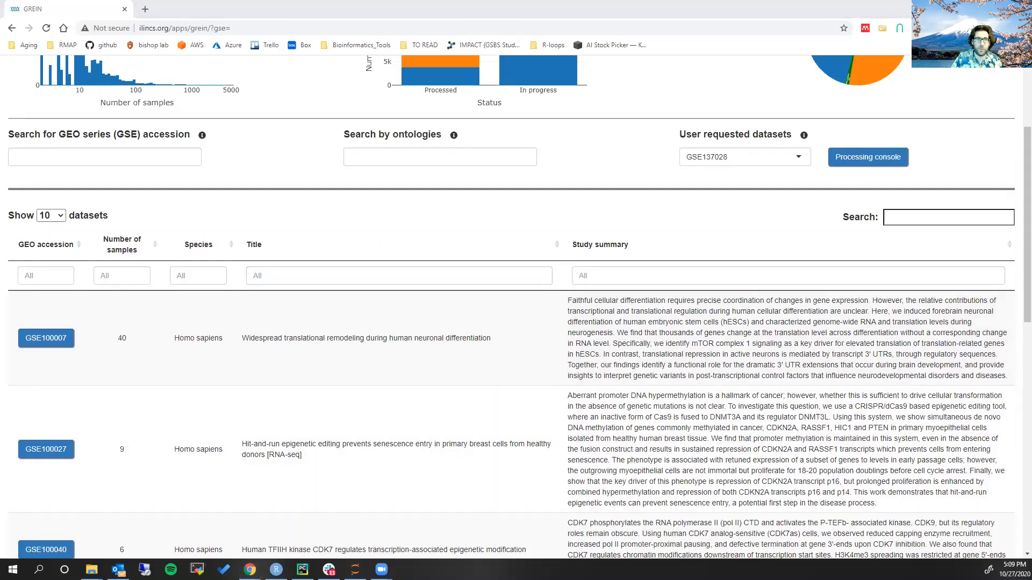
Check the week_nine folder's data files, and filter GREIN's dataset table by GEO accession GSE10177
click(92, 570)
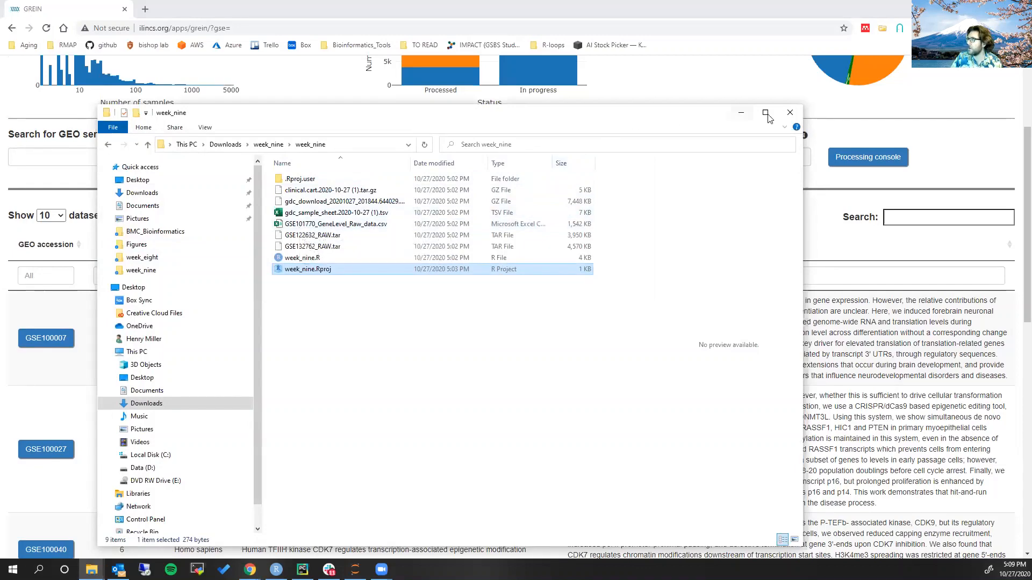
click(740, 114)
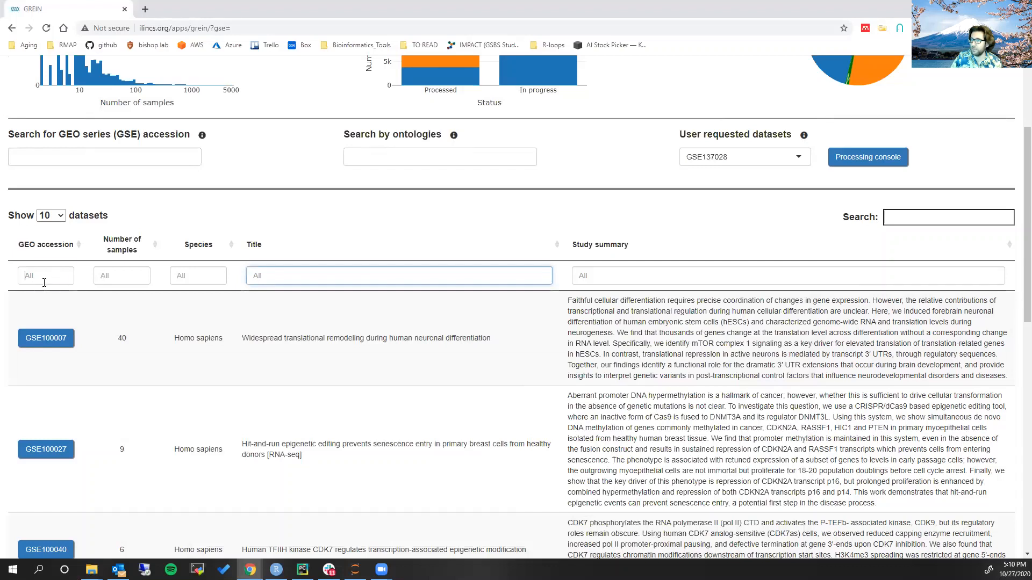
click(44, 283)
text(GSE)
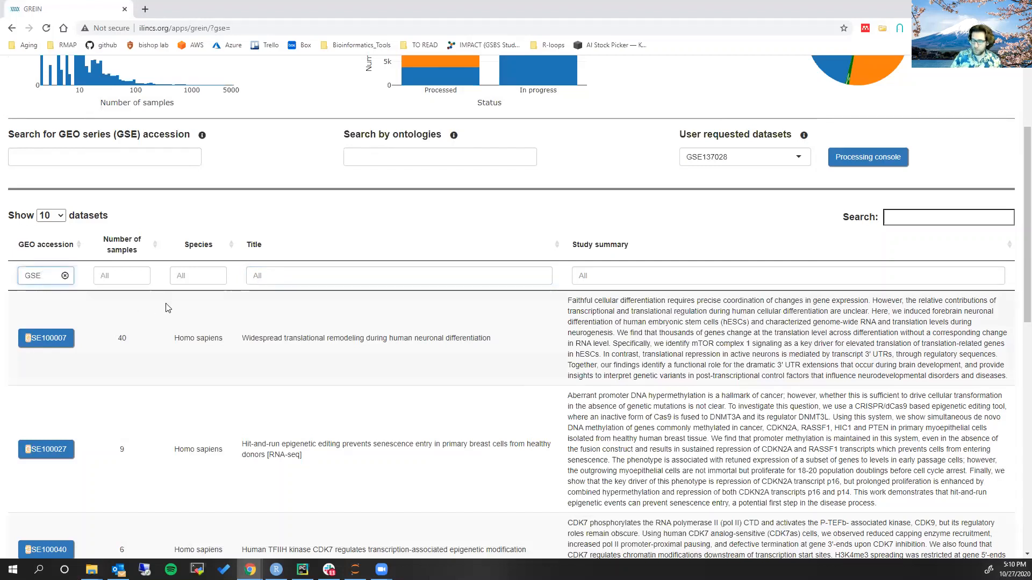
text(101)
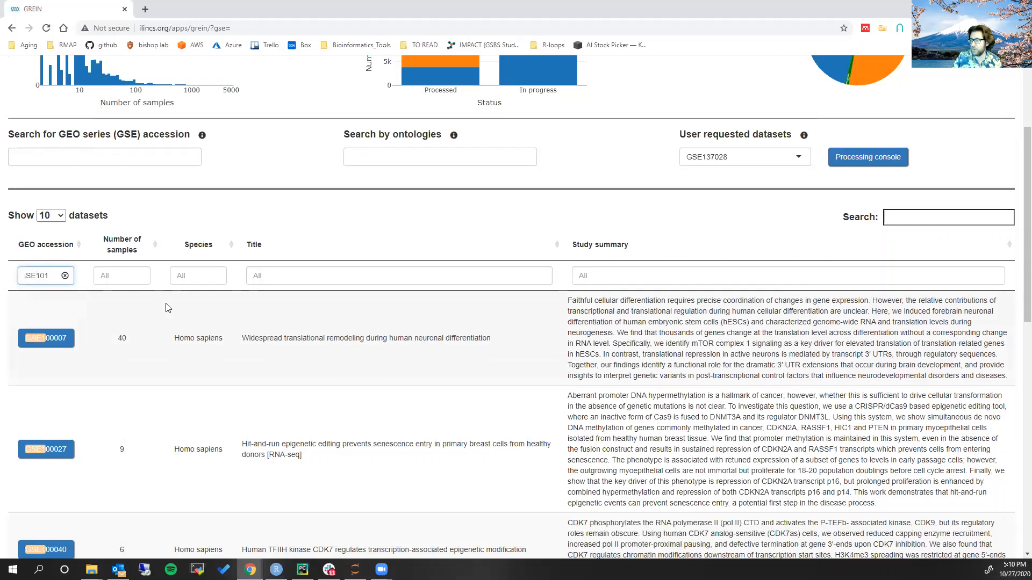
text(7)
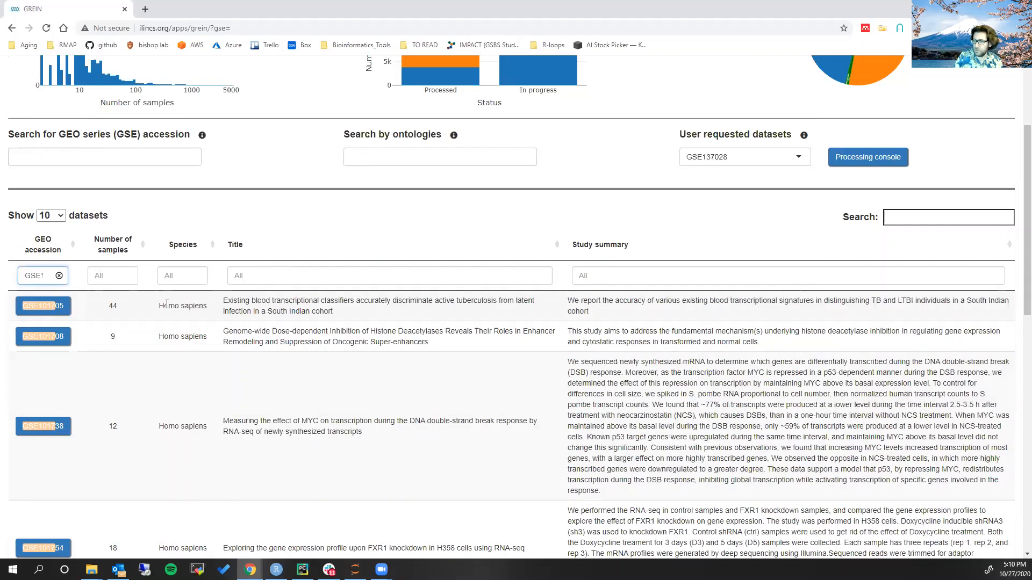
text(7)
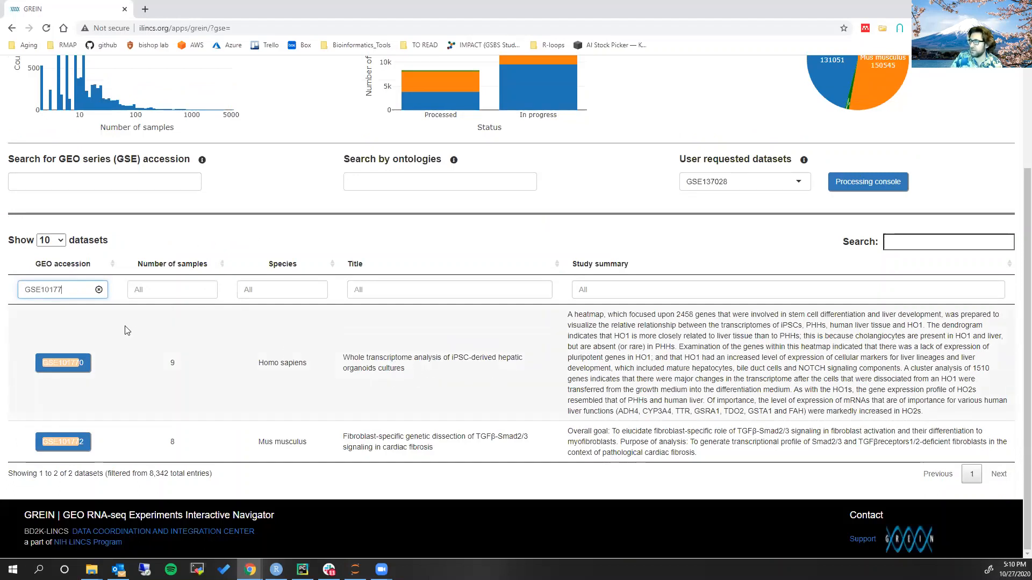
Clear the GEO accession filter and filter the dataset table by the title term iPSCs
click(98, 290)
click(352, 291)
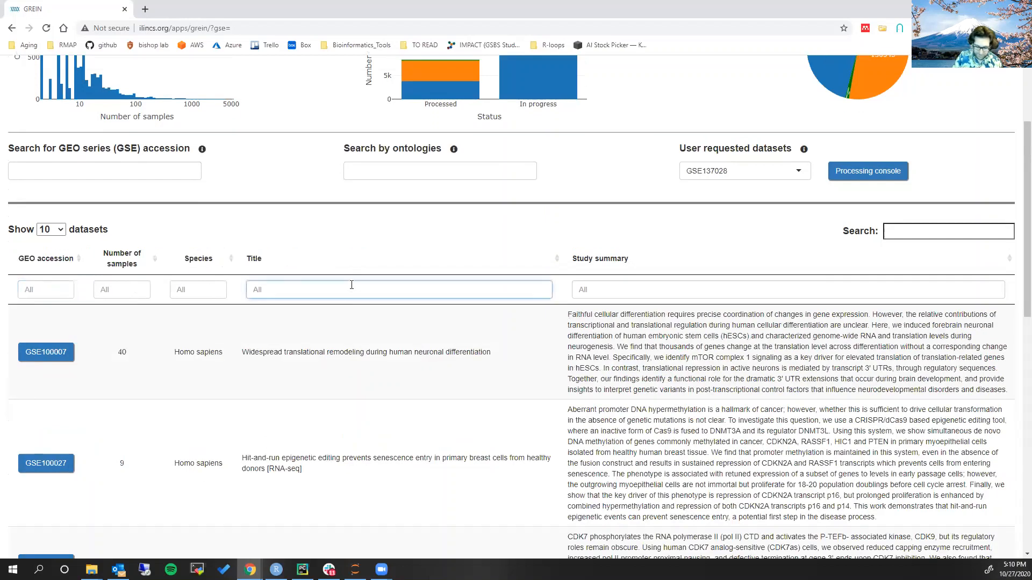
text(iPSCs)
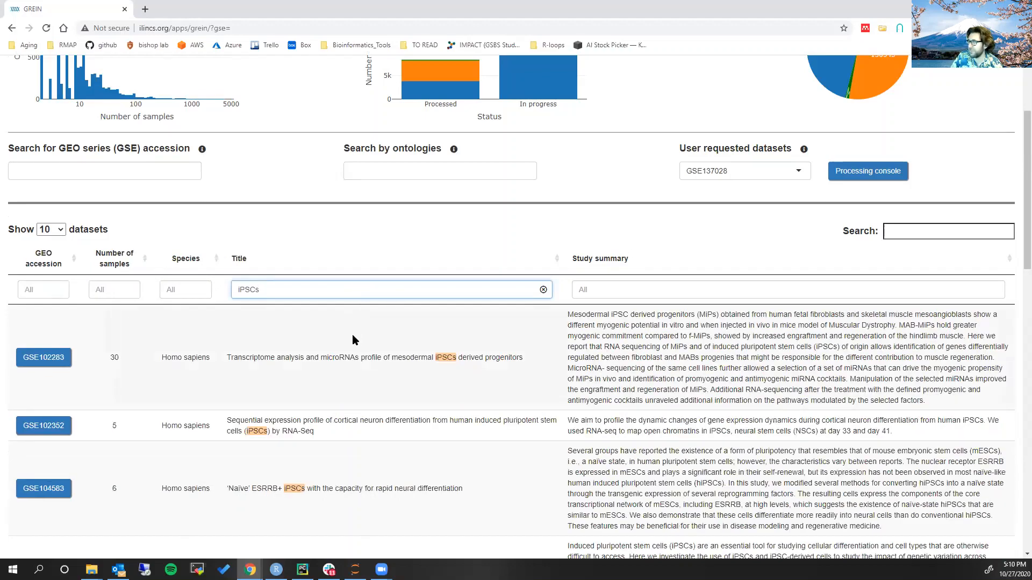
Examine the titles, sample counts and summaries of the iPSCs studies on the first two result pages
scroll(355, 339, down, 15)
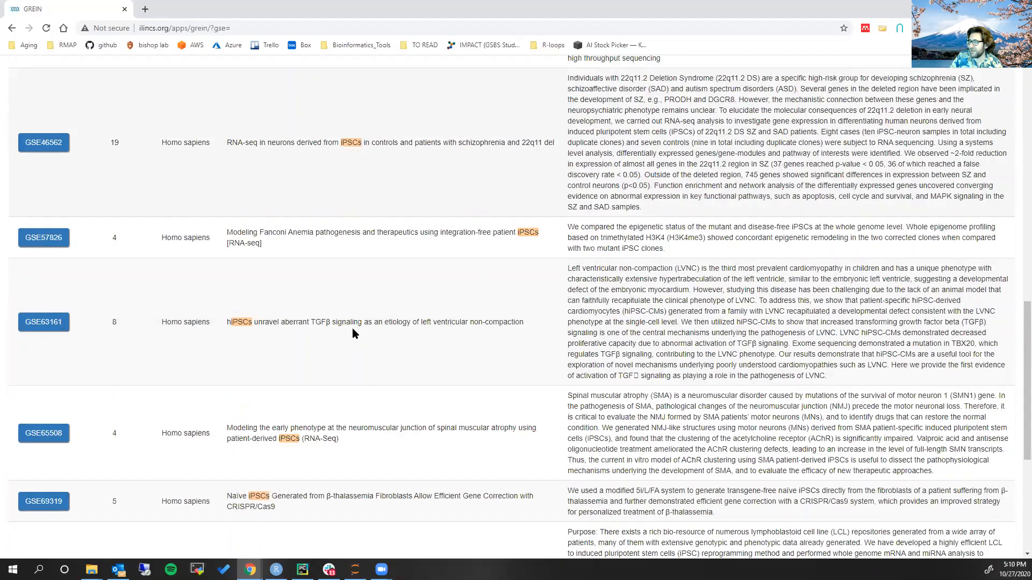
scroll(352, 328, down, 5)
scroll(376, 356, up, 3)
scroll(387, 365, up, 10)
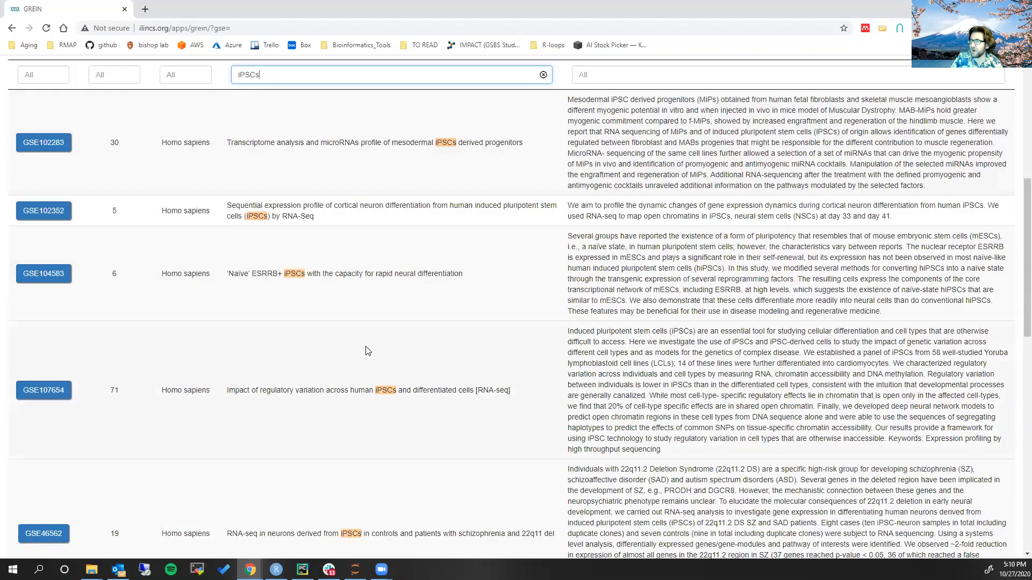
scroll(360, 344, up, 1)
scroll(346, 323, down, 1)
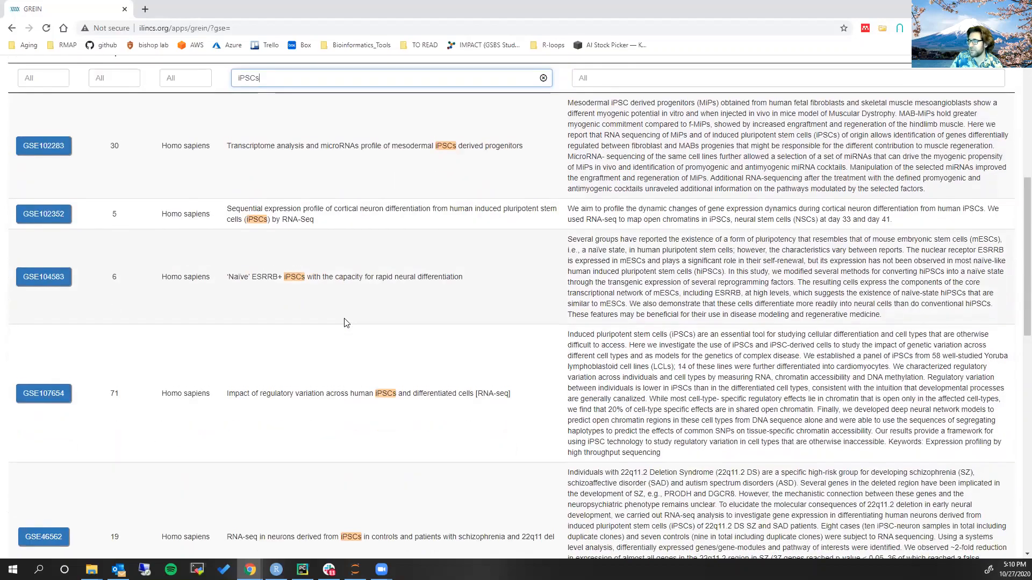
scroll(346, 323, down, 5)
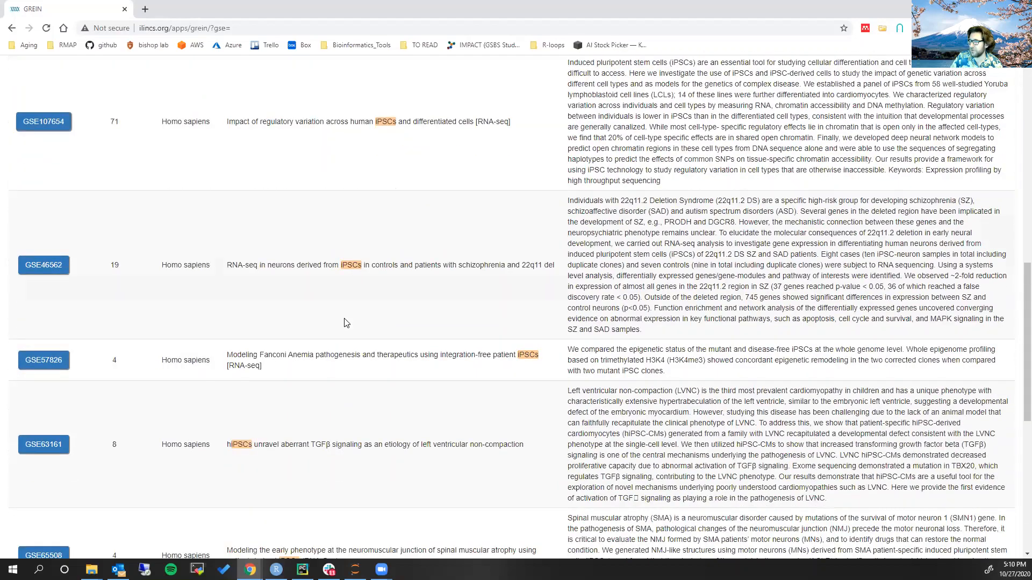
scroll(347, 322, down, 4)
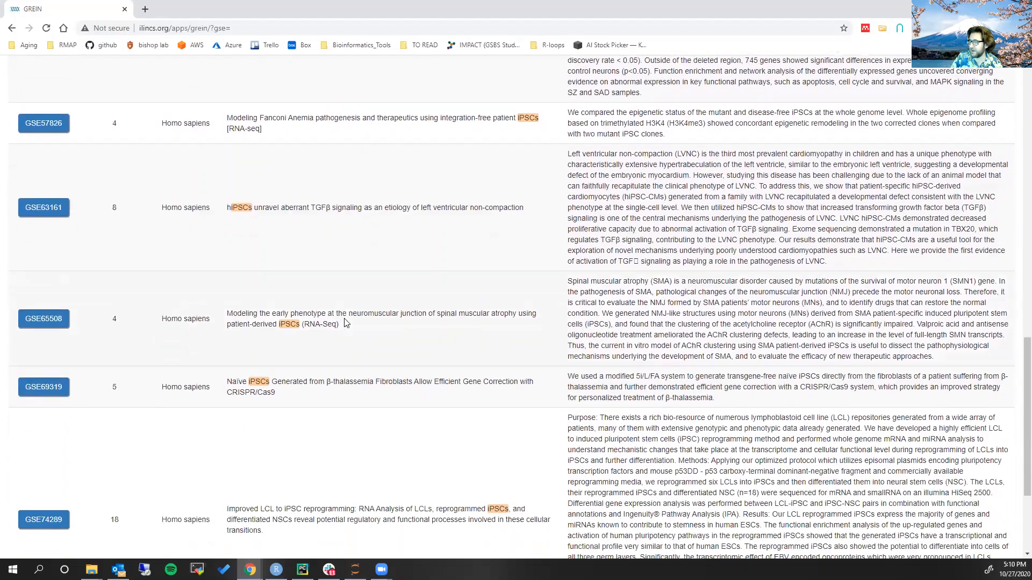
scroll(346, 322, down, 3)
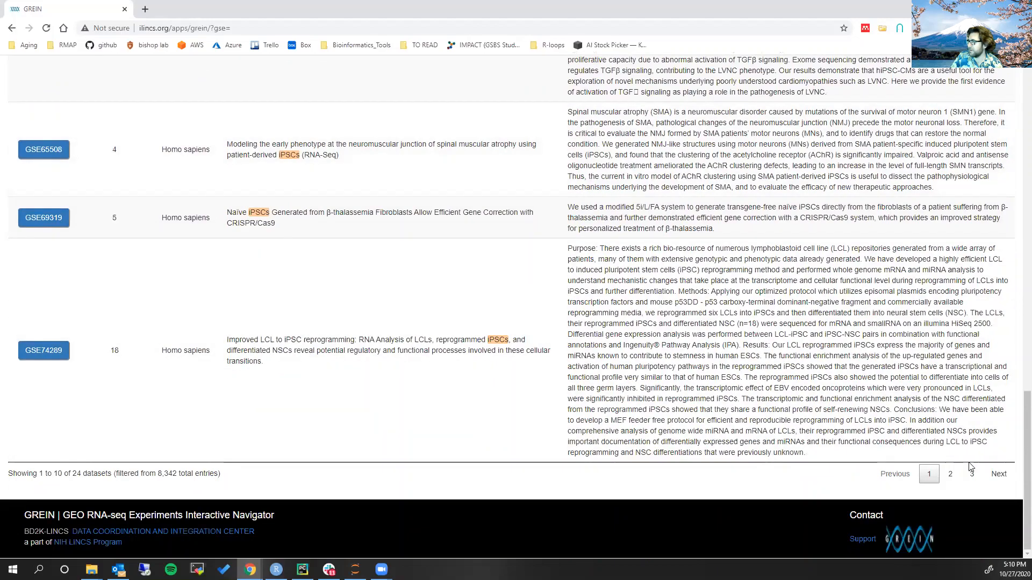
click(950, 474)
scroll(601, 355, up, 5)
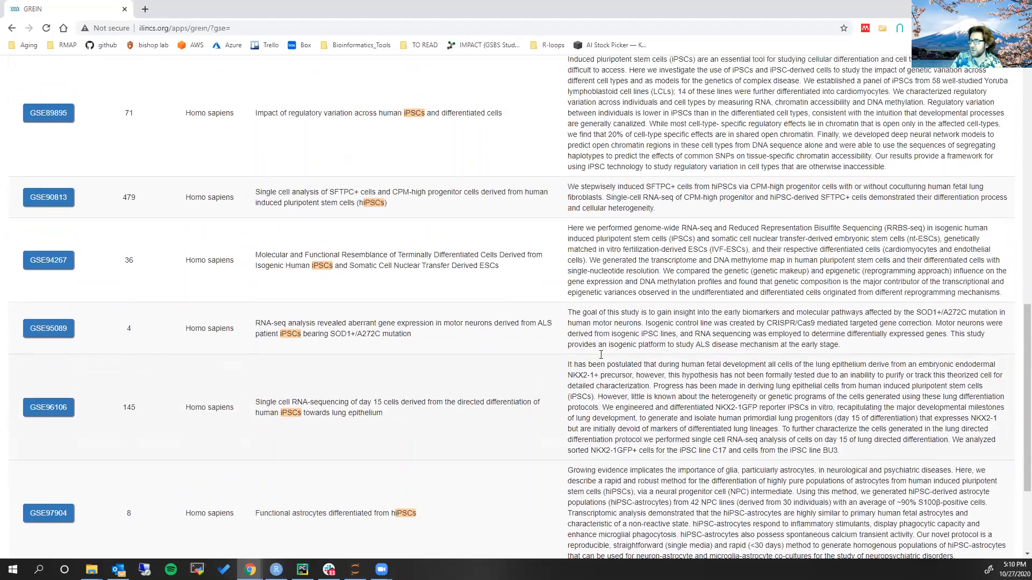
scroll(601, 354, up, 7)
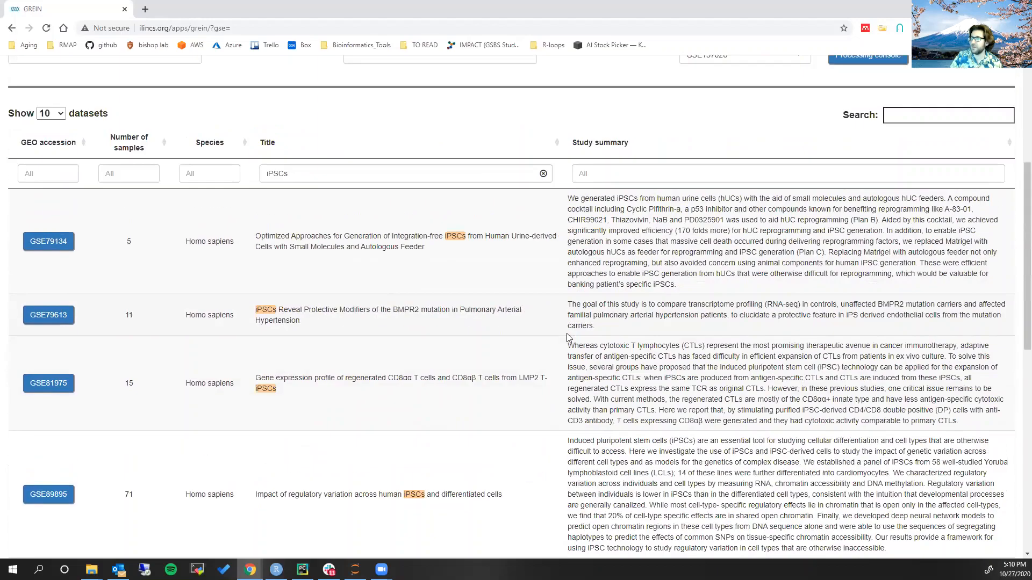
scroll(568, 338, up, 2)
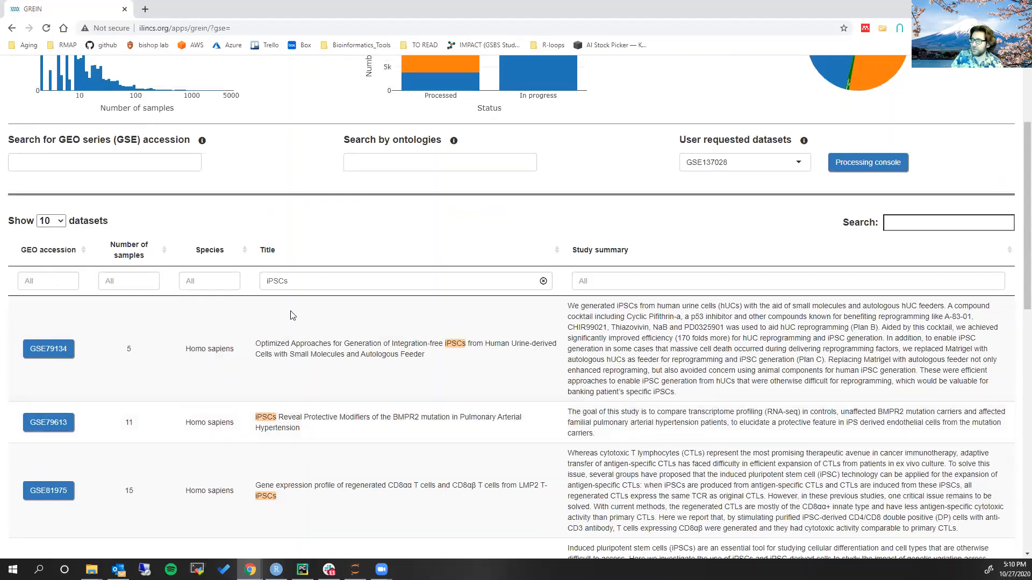
Clear the title filter and try filtering the dataset table by GEO accession GSE11070
click(543, 281)
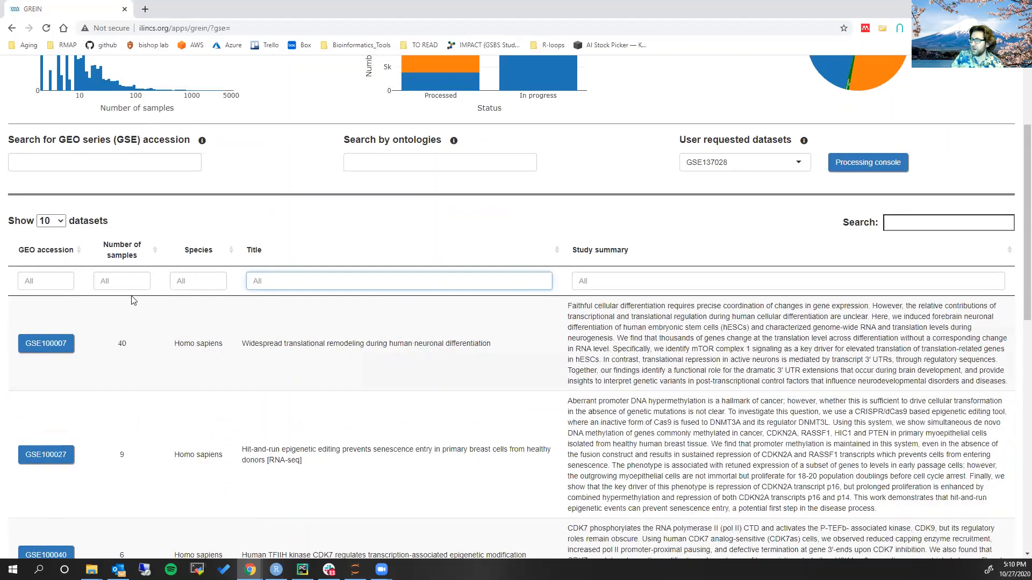
click(53, 283)
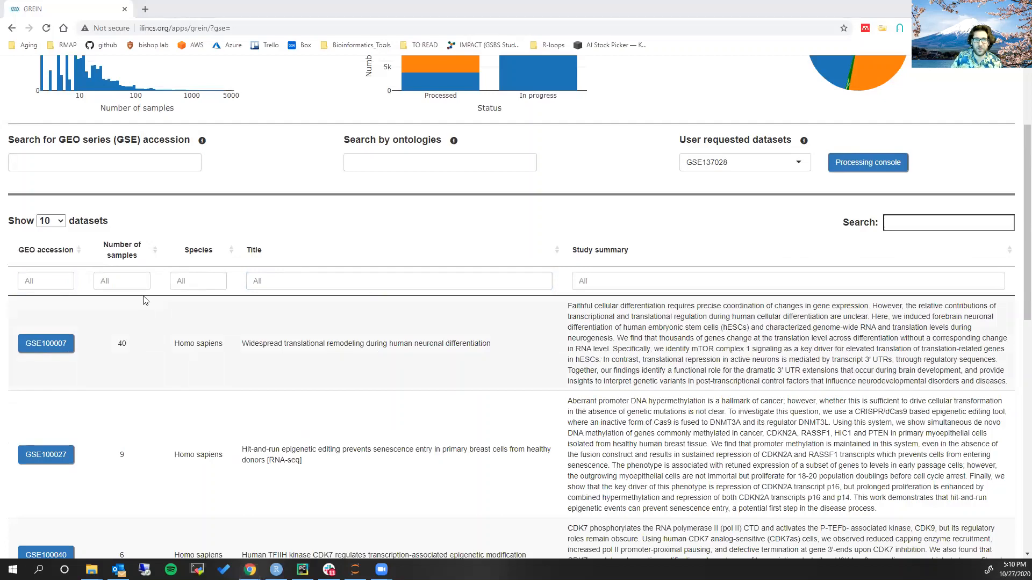
click(55, 278)
text(GSE)
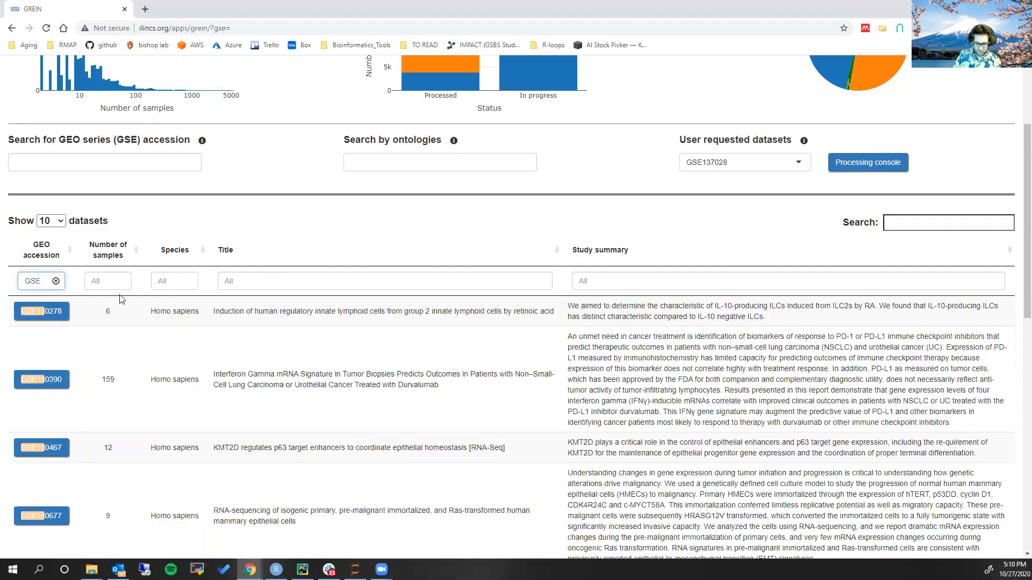
text(11070)
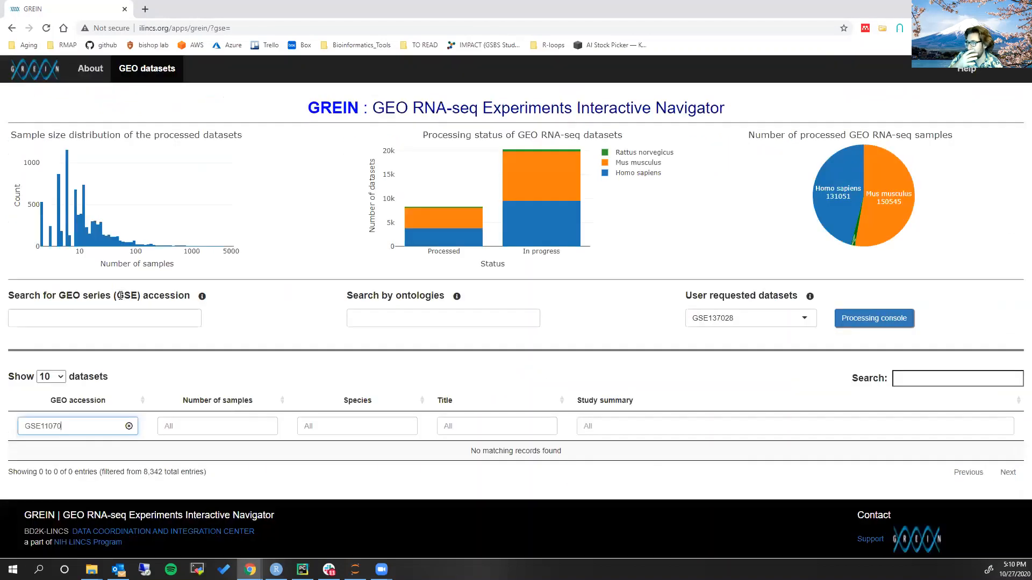
key(BackSpace)
key(BackSpace)
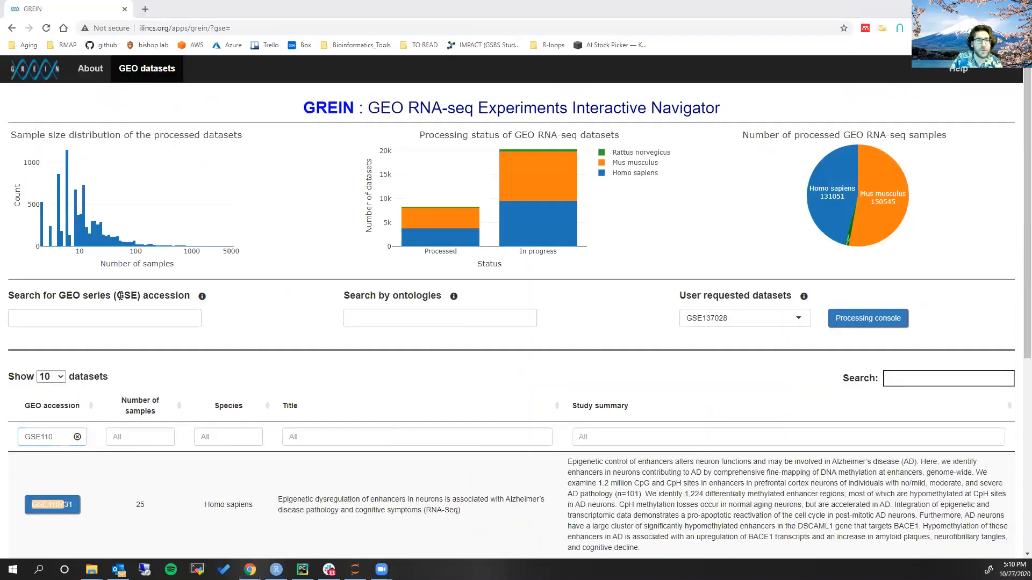
Check the accession of the count file in the week_nine folder, and filter GREIN's dataset table by GEO accession GSE101770
key(alt+Tab)
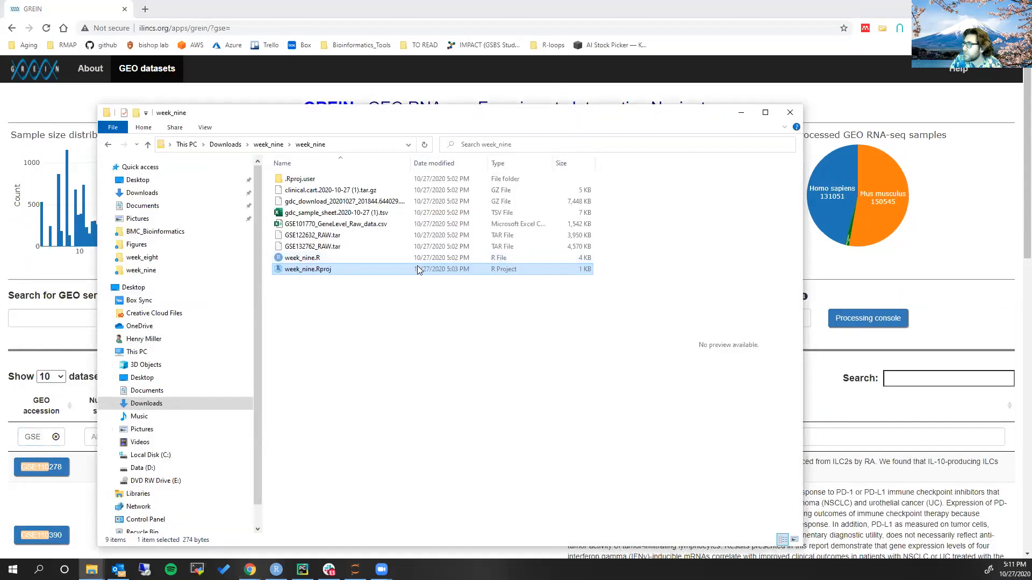
key(alt+Tab)
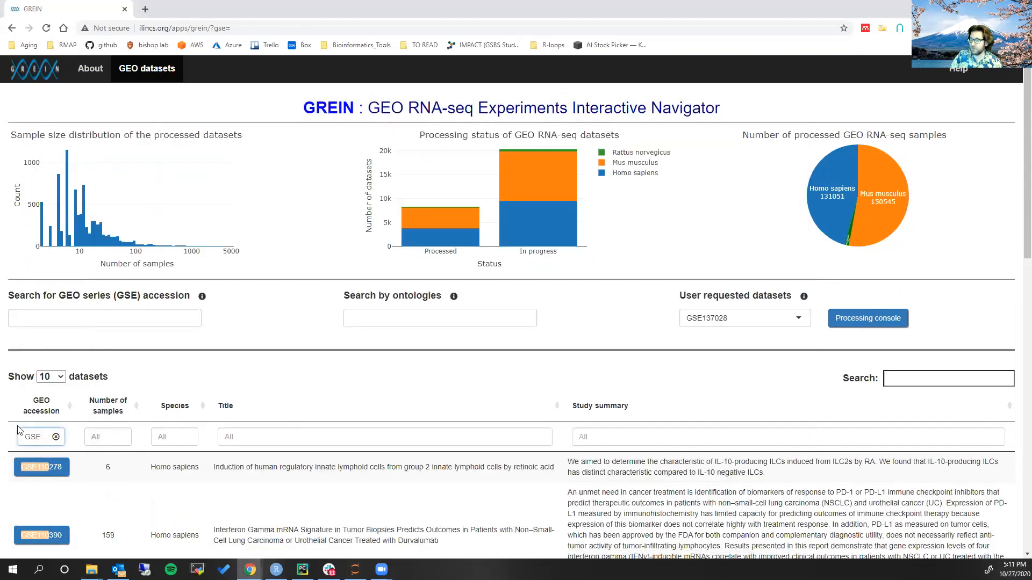
text(10)
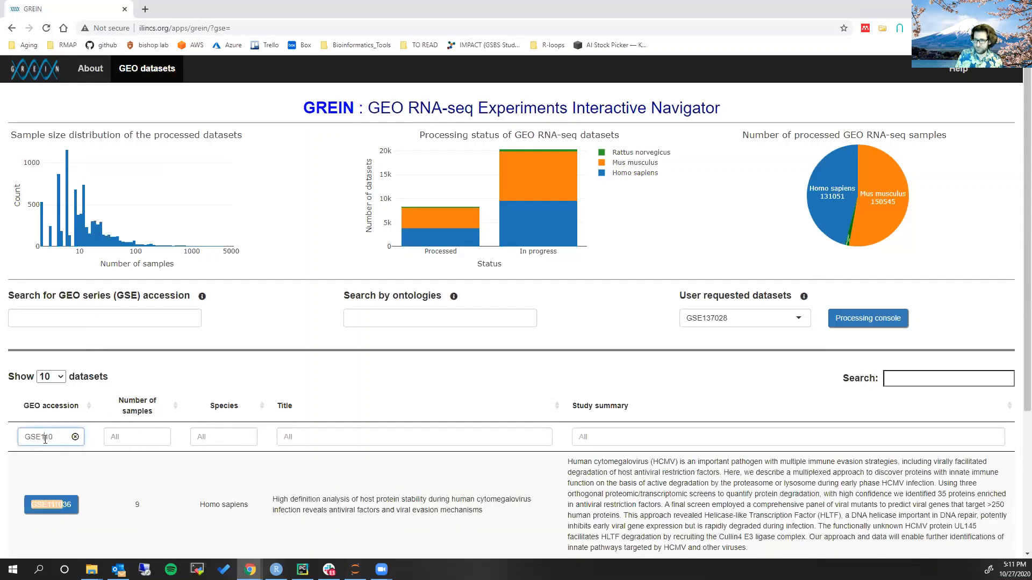
key(BackSpace)
key(BackSpace)
key(BackSpace)
key(BackSpace)
text(1)
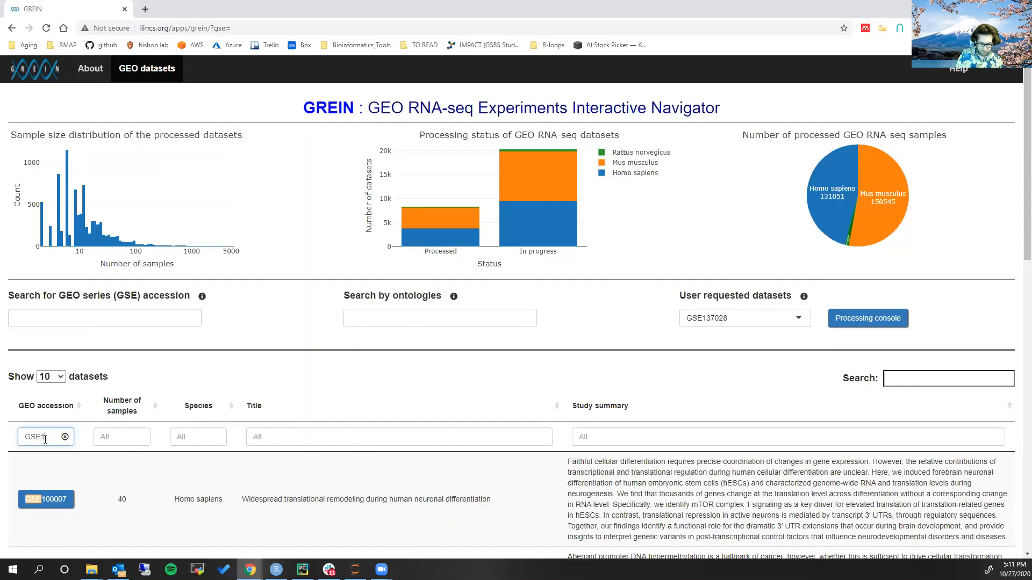
text(01770)
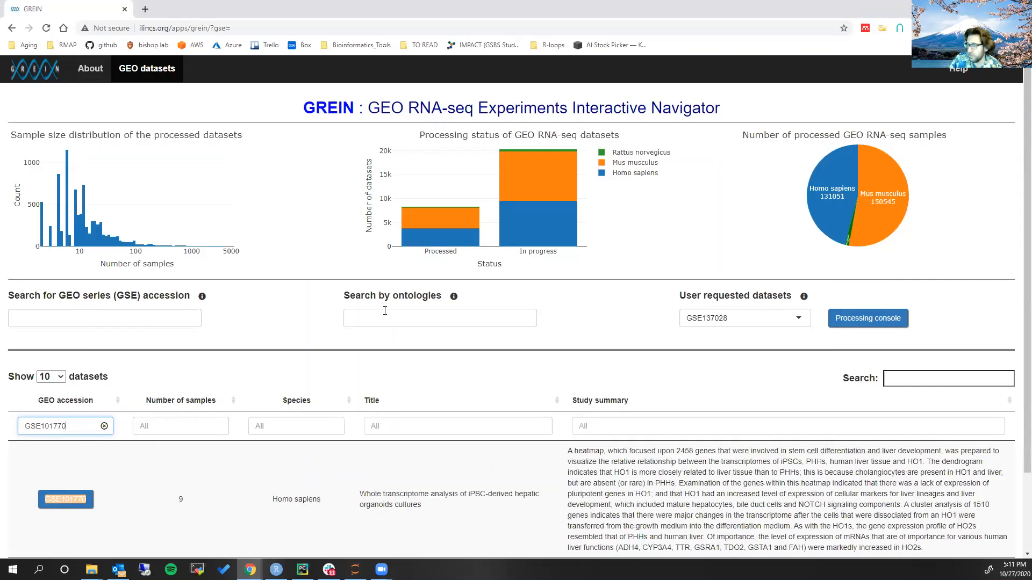
Open the GSE101770 study and highlight the summary text in its description
scroll(322, 297, down, 2)
right_click(57, 412)
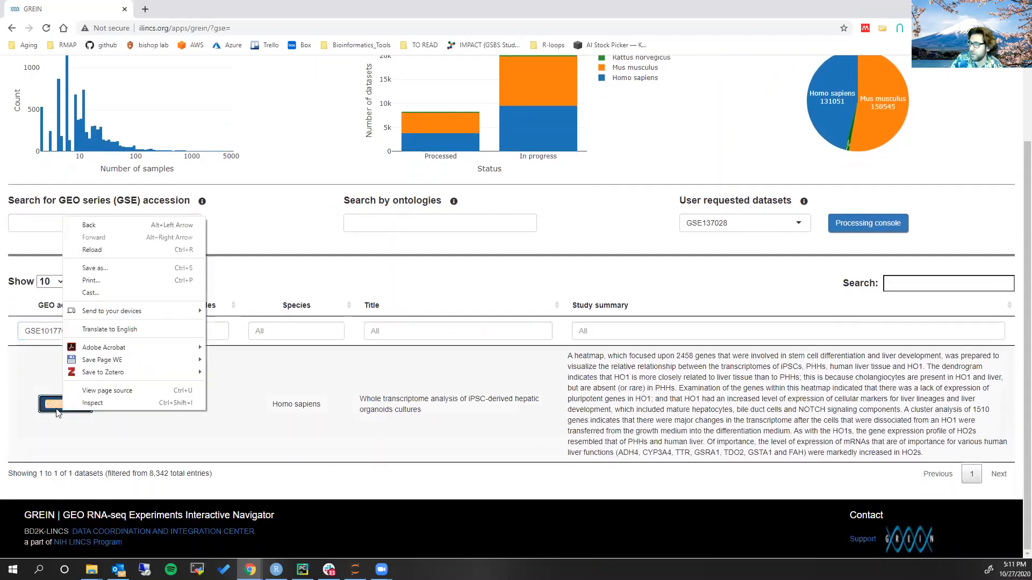
key(Escape)
click(57, 413)
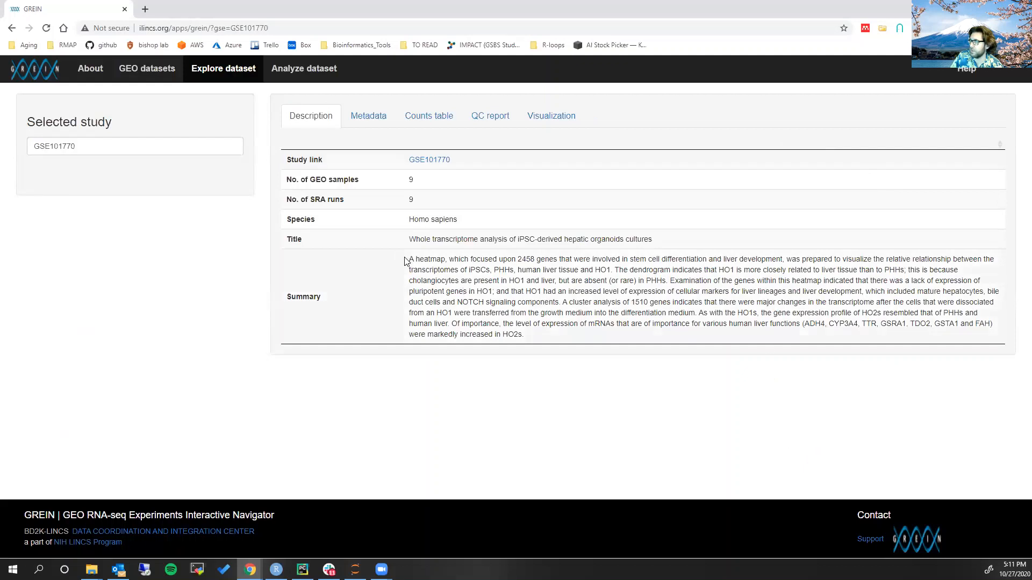
drag(407, 260, 529, 338)
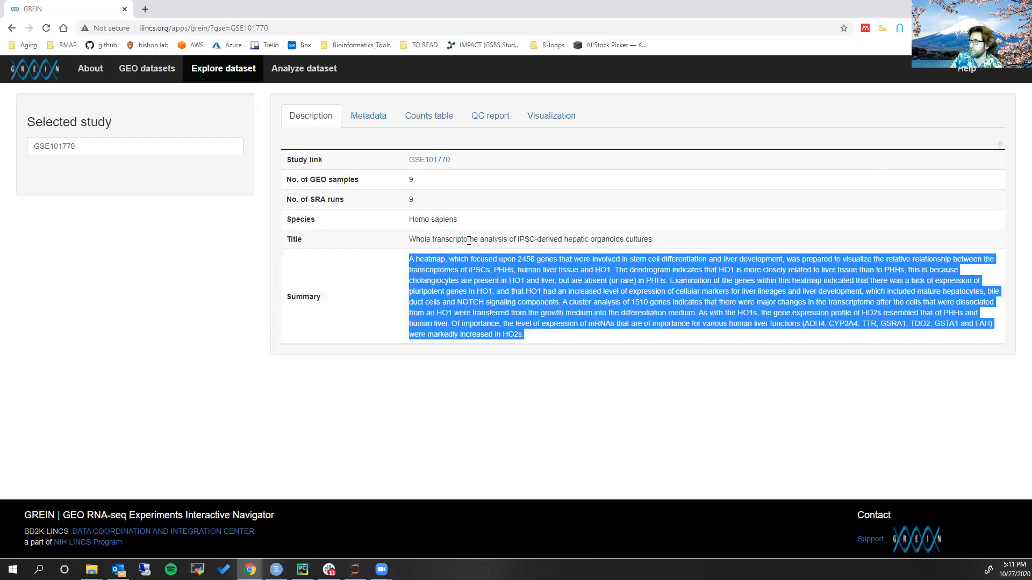
View the study's filtered metadata and check the samples' characteristics, highlighting the secondary hepatic organoids, hepatoblast and iPSCs entries
click(363, 117)
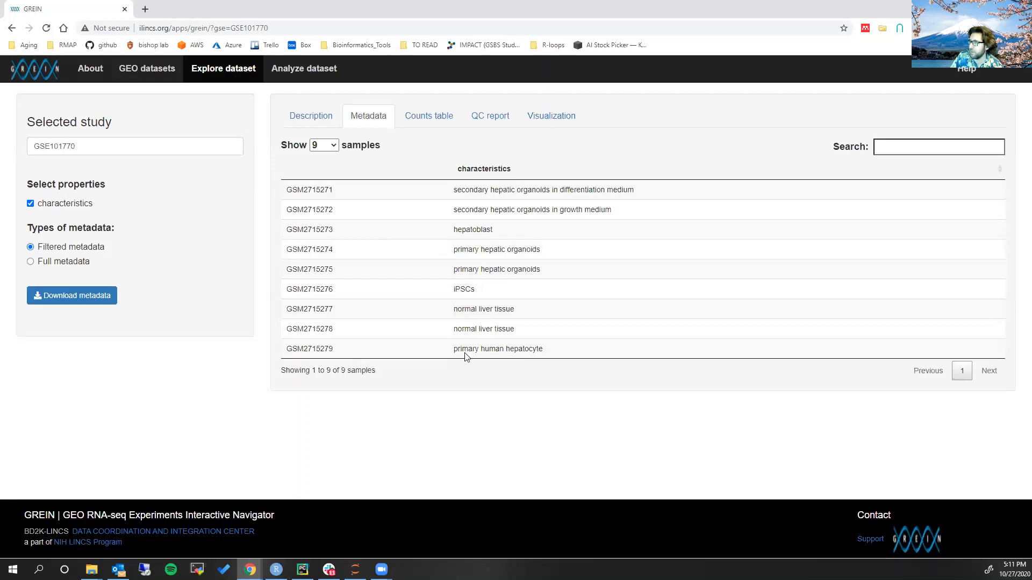
drag(454, 189, 591, 183)
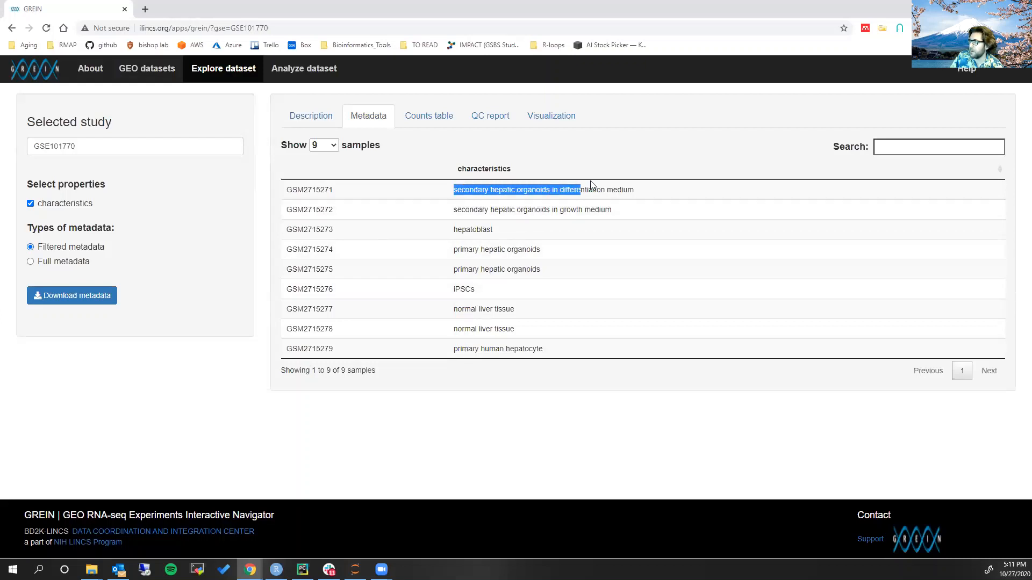
double_click(465, 229)
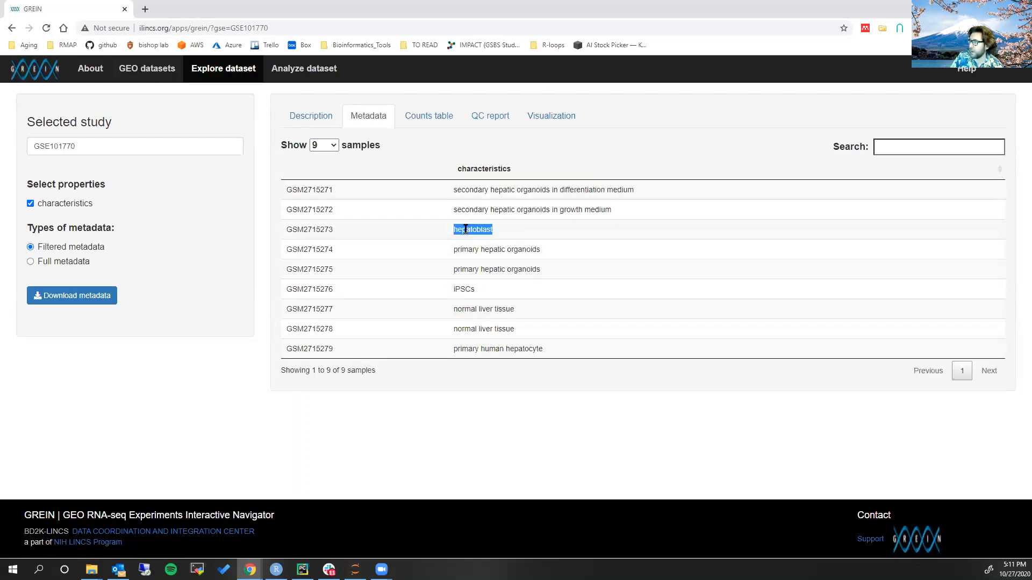
double_click(463, 289)
click(456, 142)
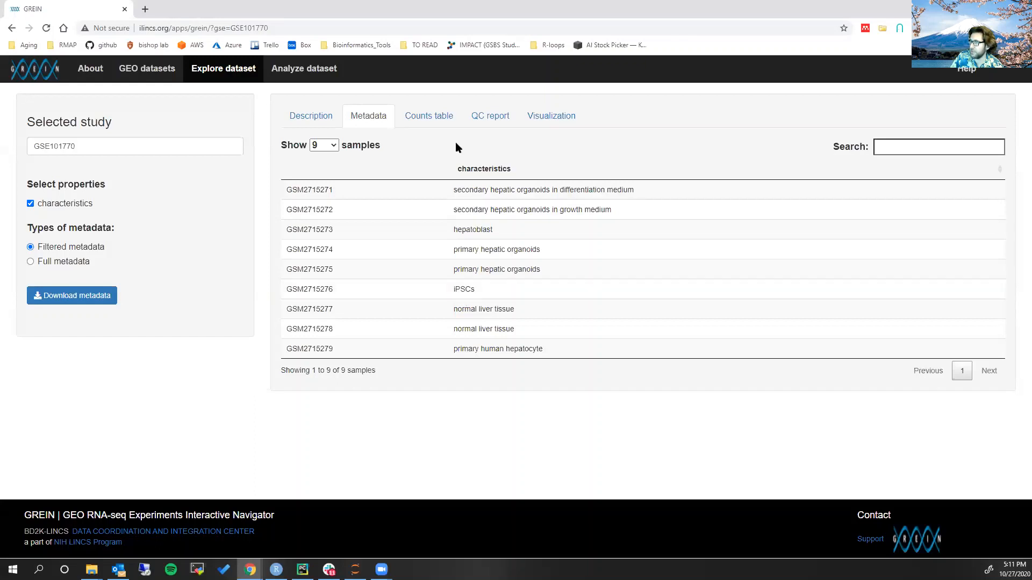
Display the study's raw counts table for 9 samples and look across its sample columns
click(418, 118)
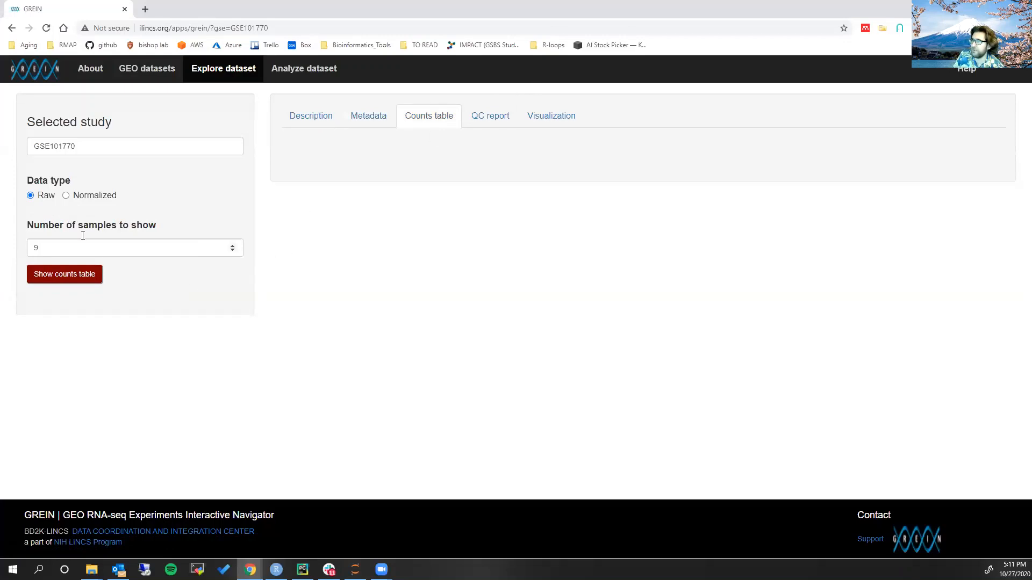
click(79, 276)
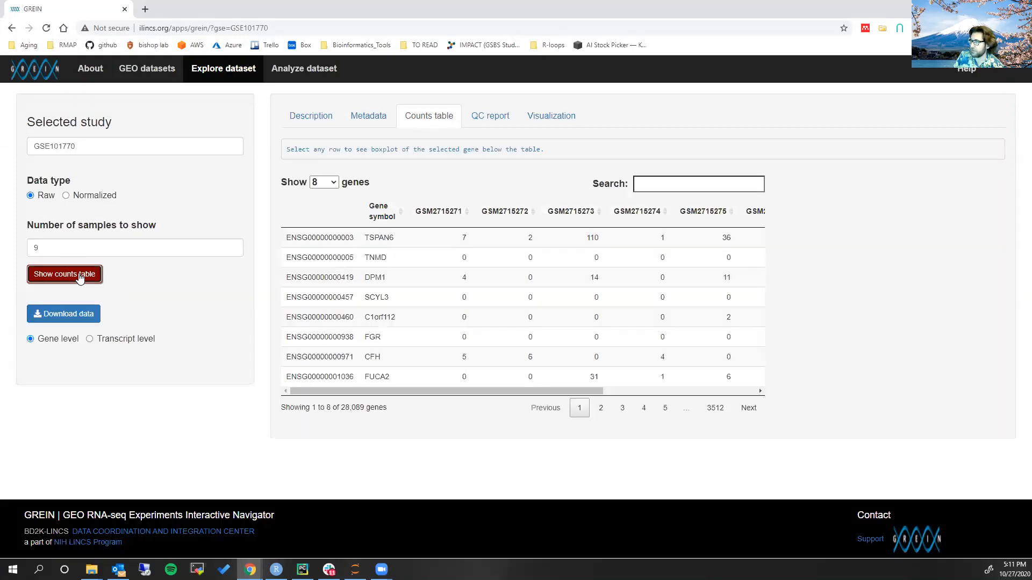
scroll(556, 328, right, 2)
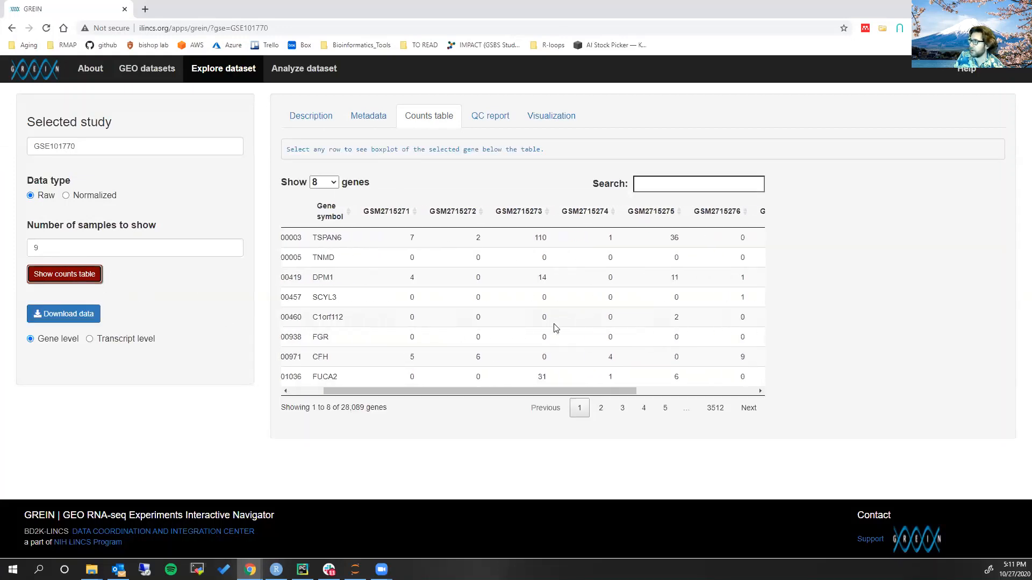
scroll(557, 328, right, 3)
scroll(562, 331, left, 5)
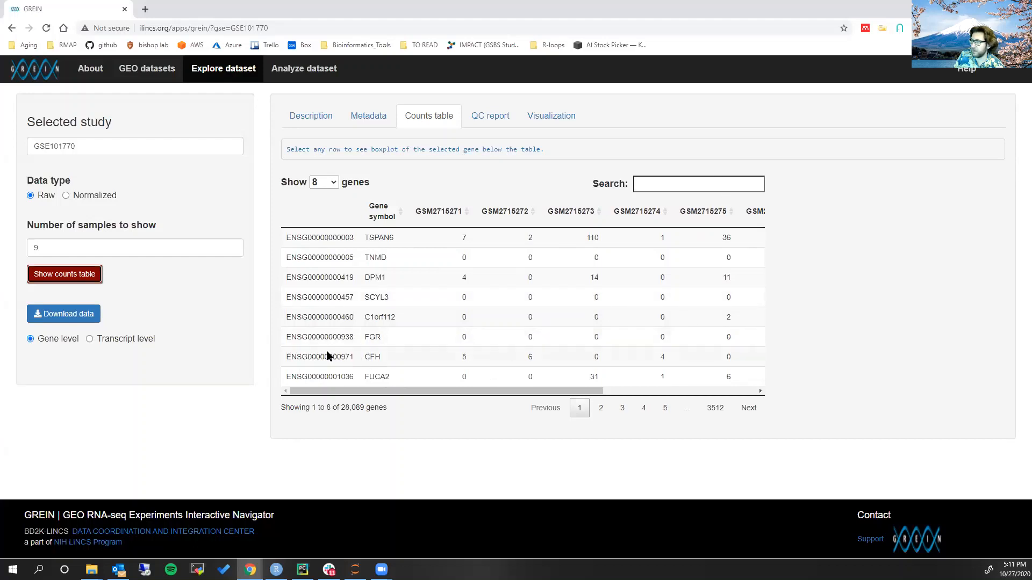
Download the gene-level raw counts and preview GSE101770_GeneLevel_Raw_data.csv in the week_nine folder
click(62, 316)
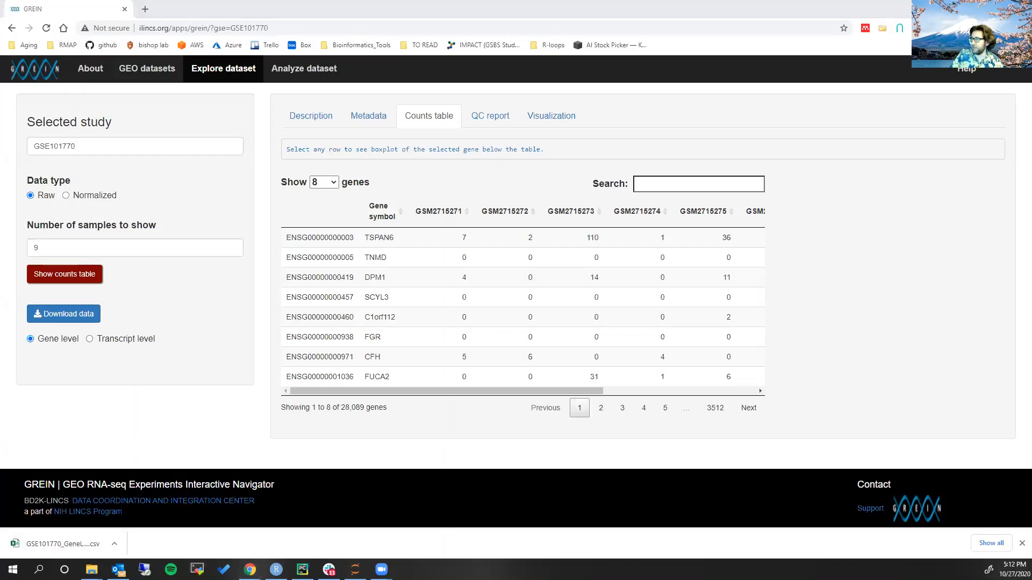
key(alt+Tab)
click(367, 225)
Switch to RStudio and run the week_nine.R line that reads GSE101770_GeneLevel_Raw_data.csv into counts
key(alt+Tab)
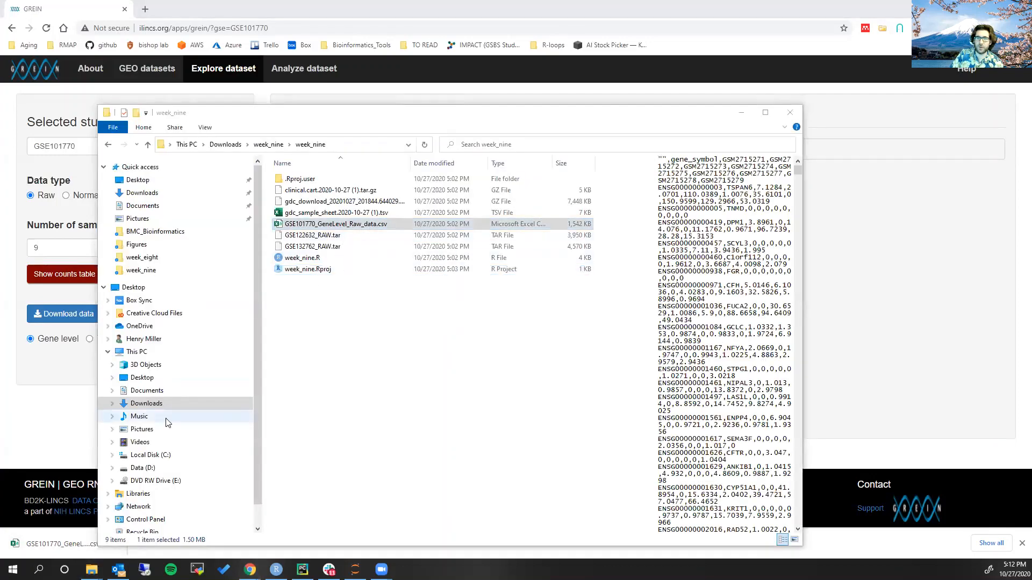
key(alt+Tab)
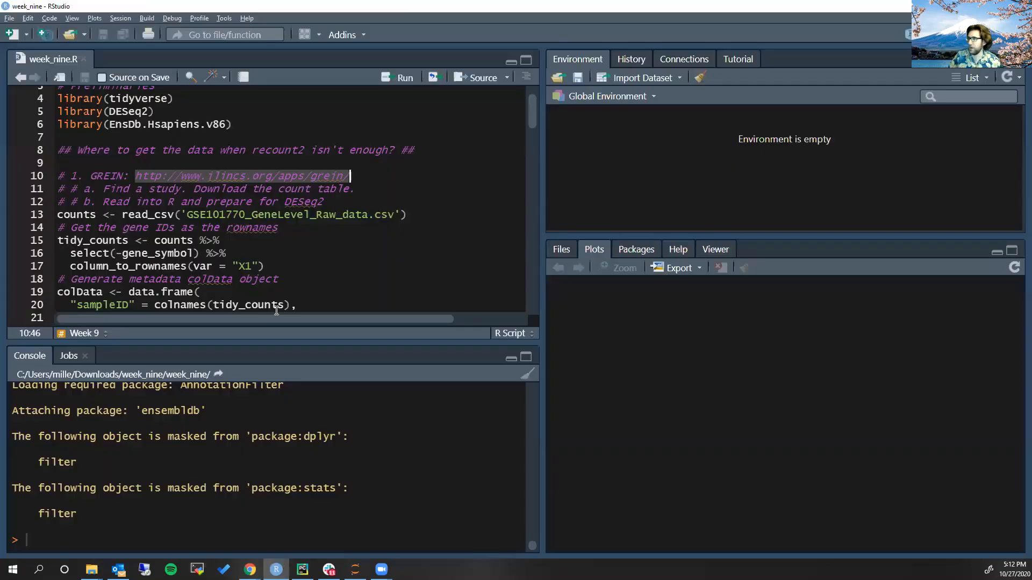
click(117, 214)
scroll(249, 205, down, 1)
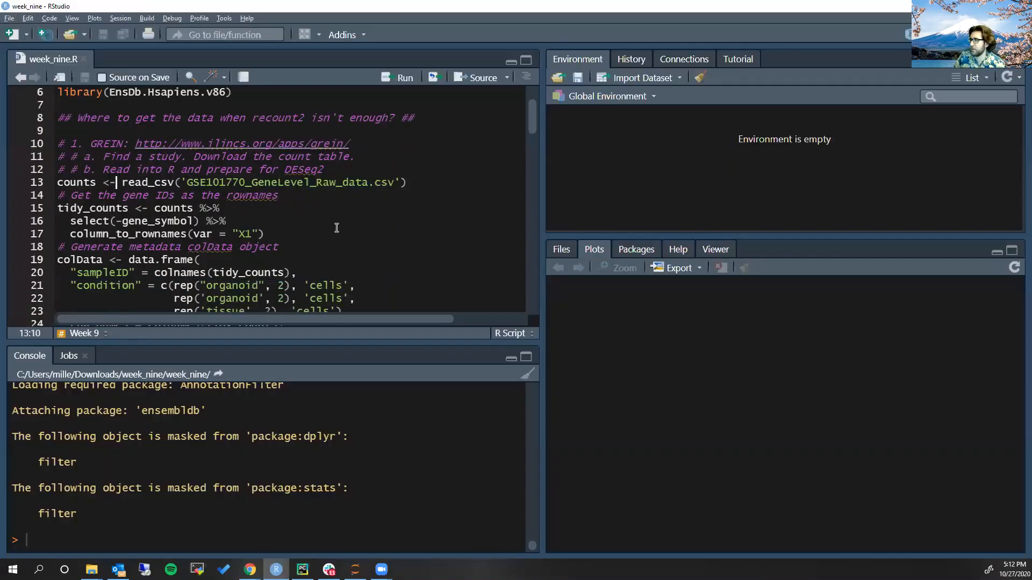
key(ctrl+Return)
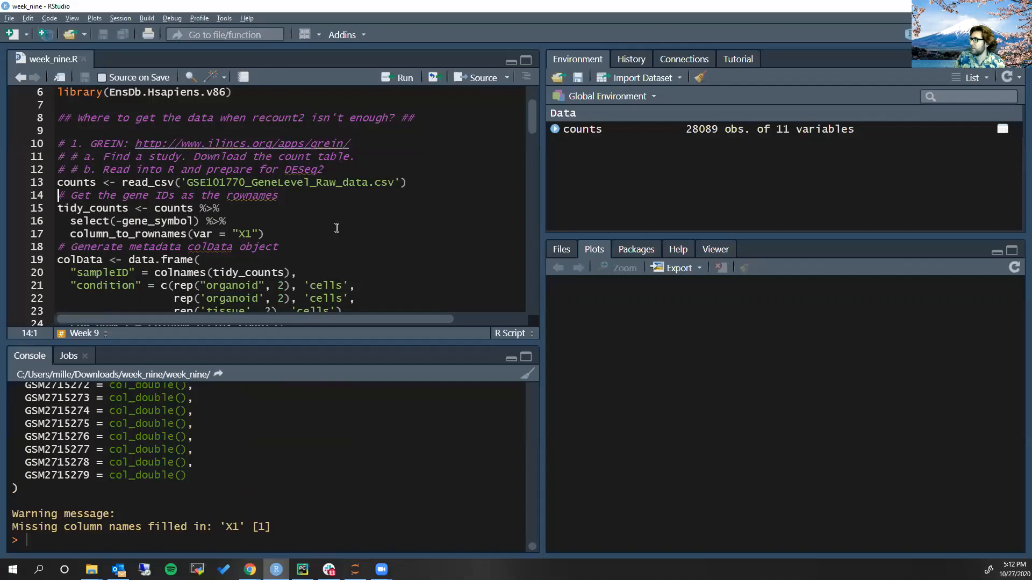
View the counts data frame in a widened source pane and compare its columns with the gene_symbol selection in week_nine.R
click(685, 130)
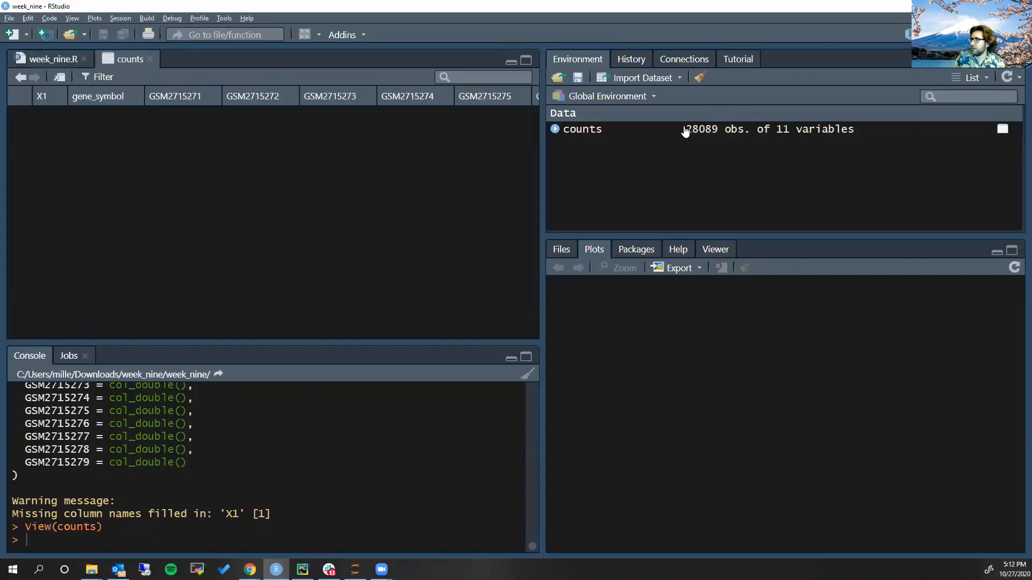
drag(541, 183, 780, 212)
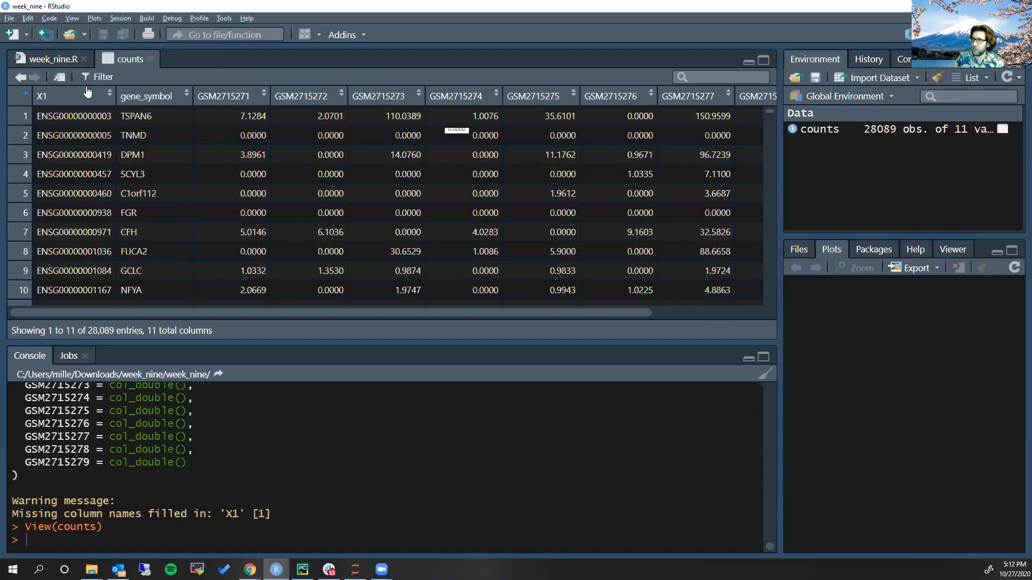
click(54, 59)
scroll(161, 191, down, 1)
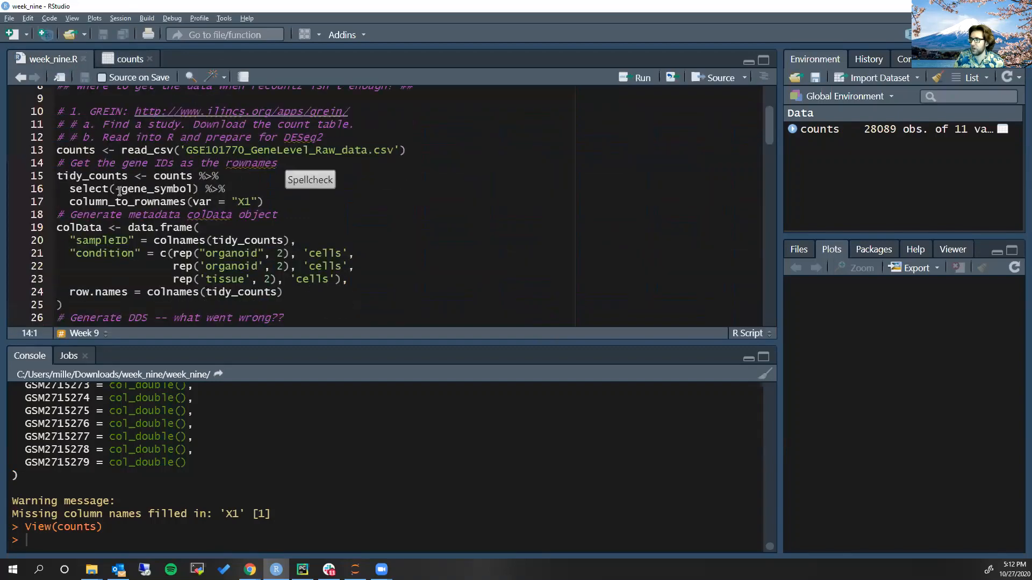
drag(114, 191, 188, 189)
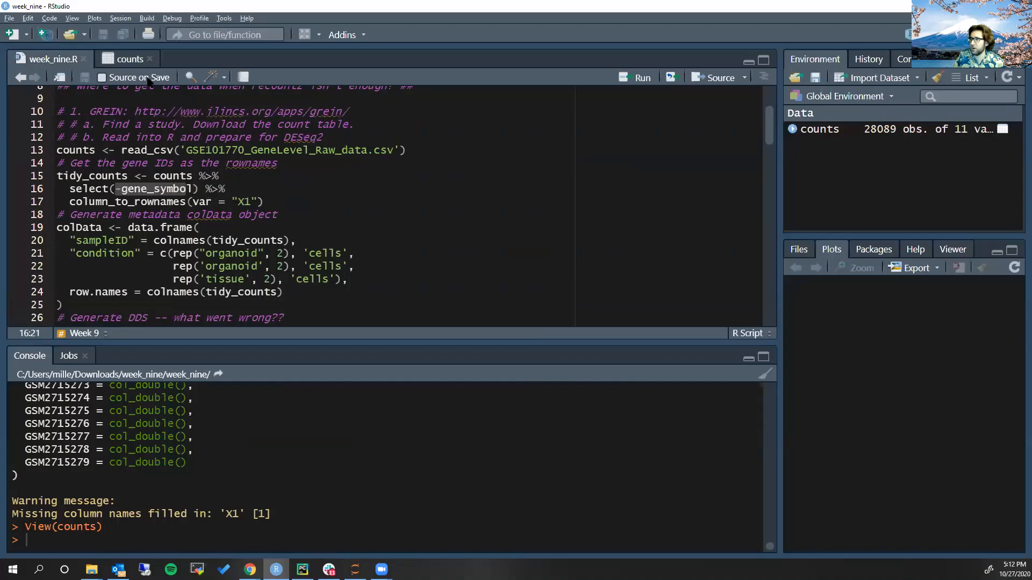
click(128, 61)
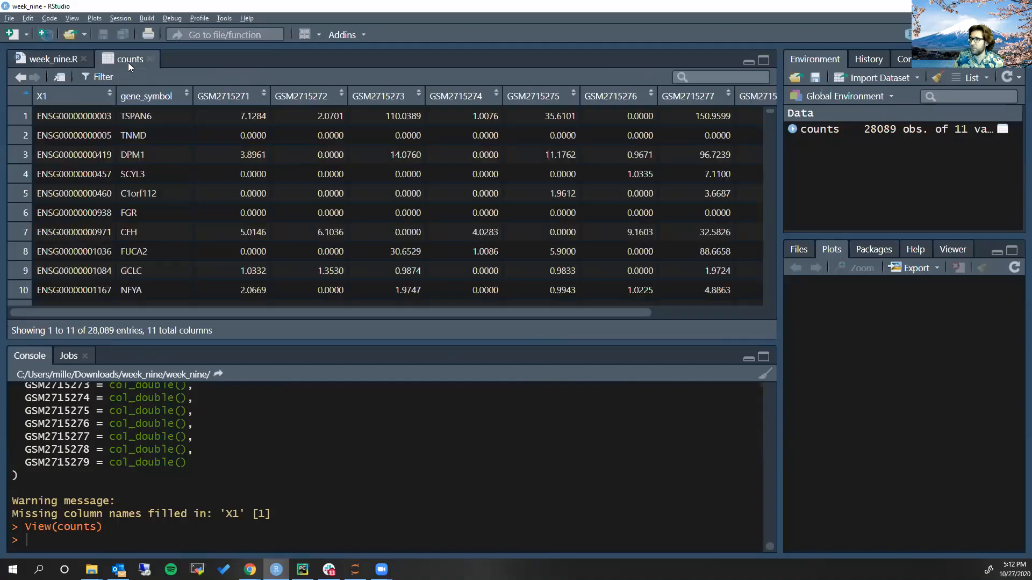
Try to run the tidy_counts block in week_nine.R that drops gene_symbol and turns X1 into row names
click(54, 59)
click(101, 203)
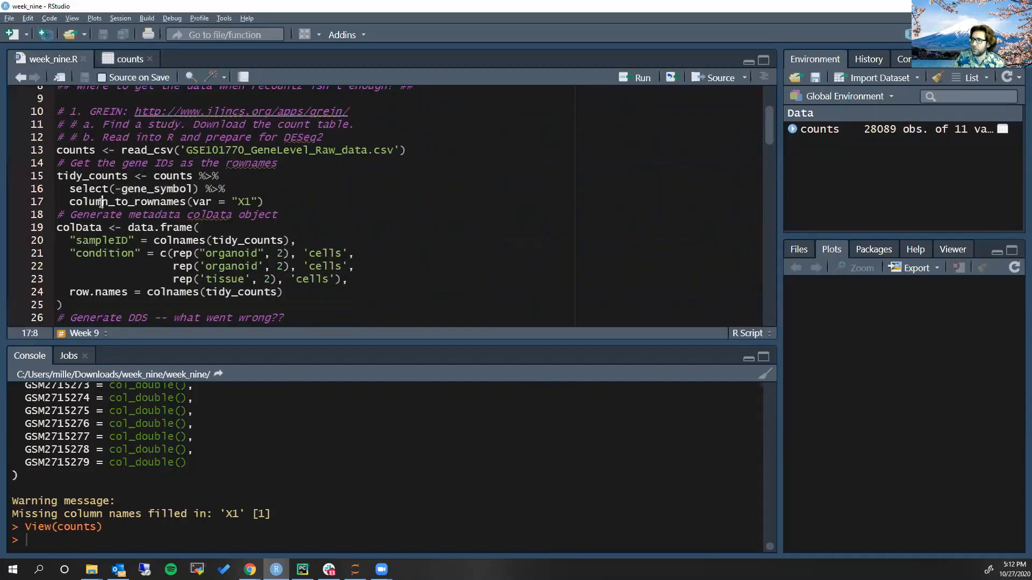
key(ctrl+Return)
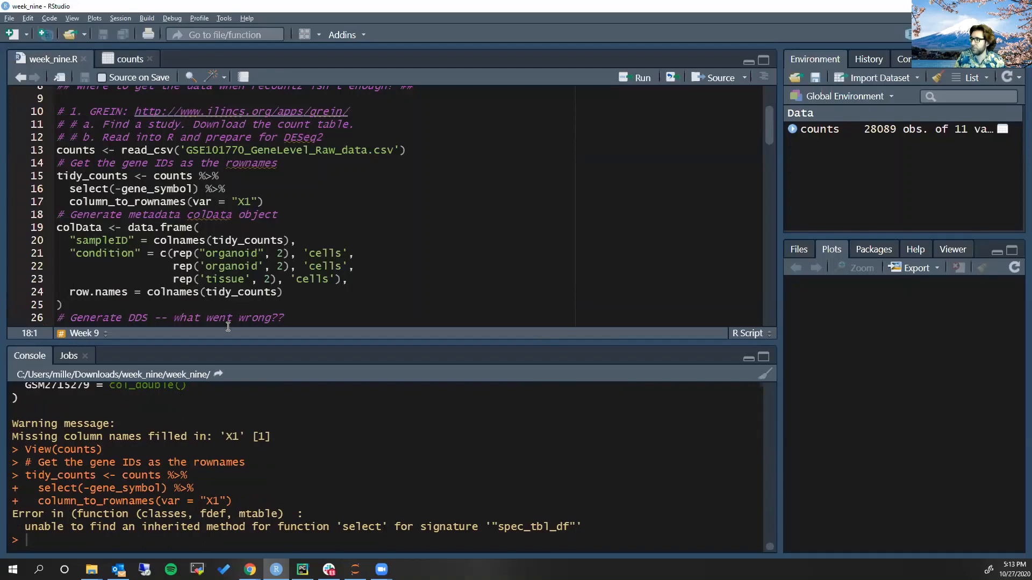
Prefix select with dplyr:: in the tidy_counts block and run the block
click(70, 189)
scroll(153, 237, up, 3)
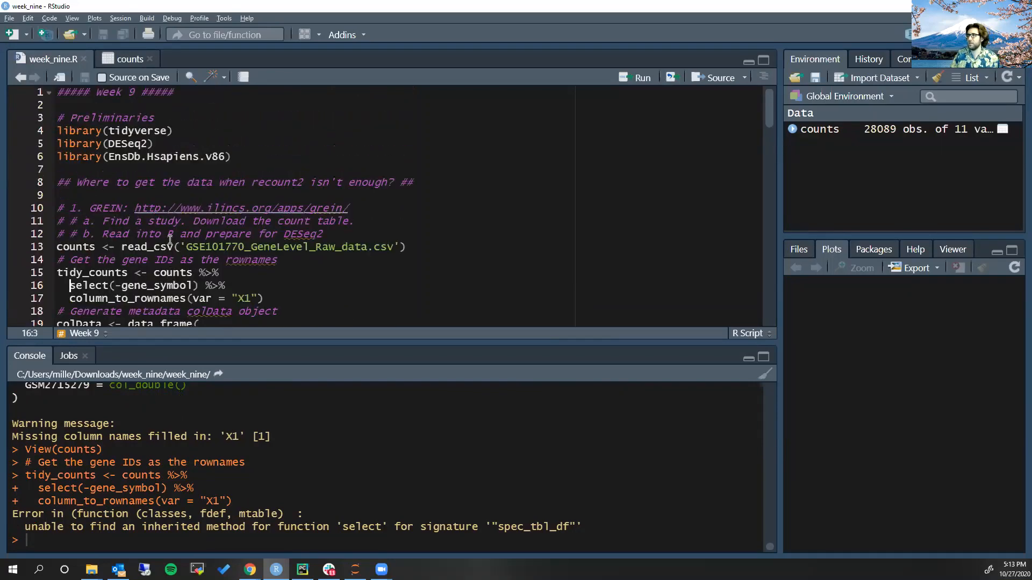
scroll(128, 184, down, 3)
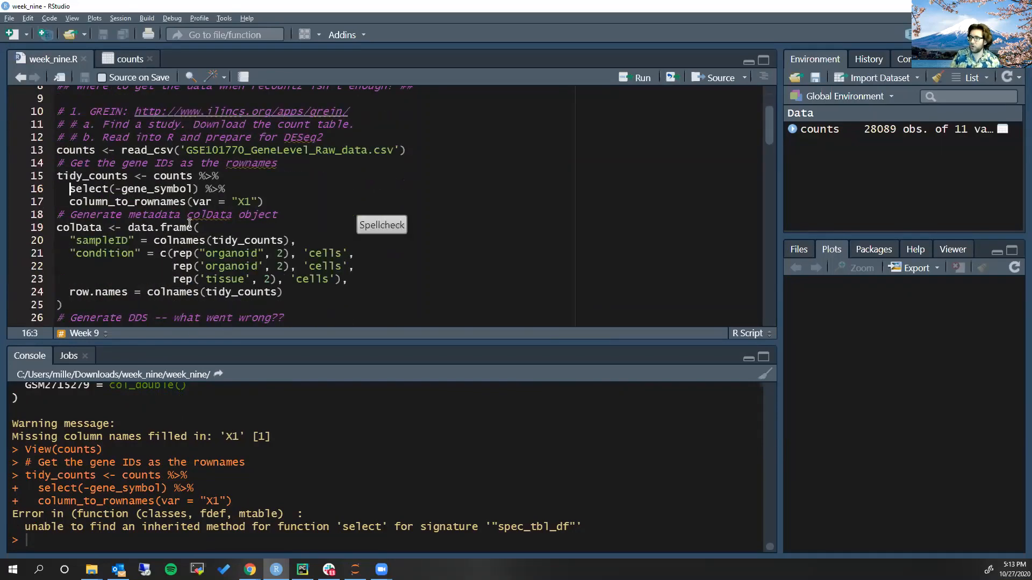
mouse_move(190, 223)
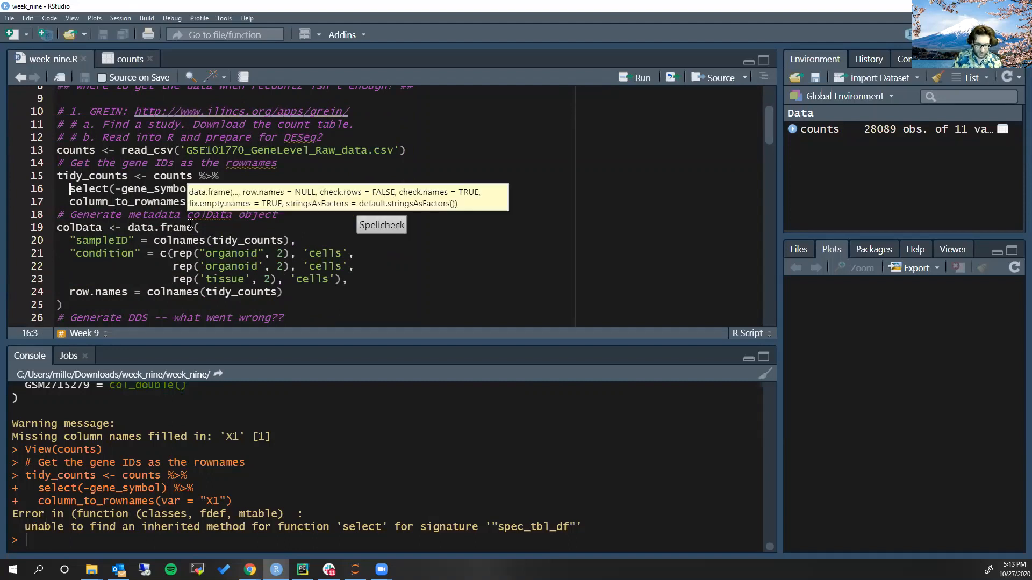
text(dplyr)
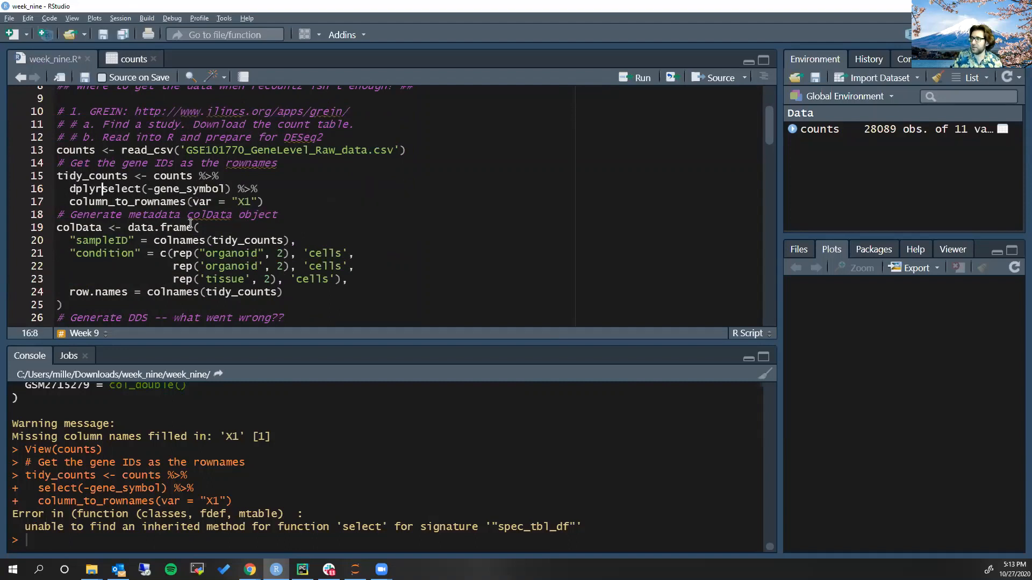
text(::)
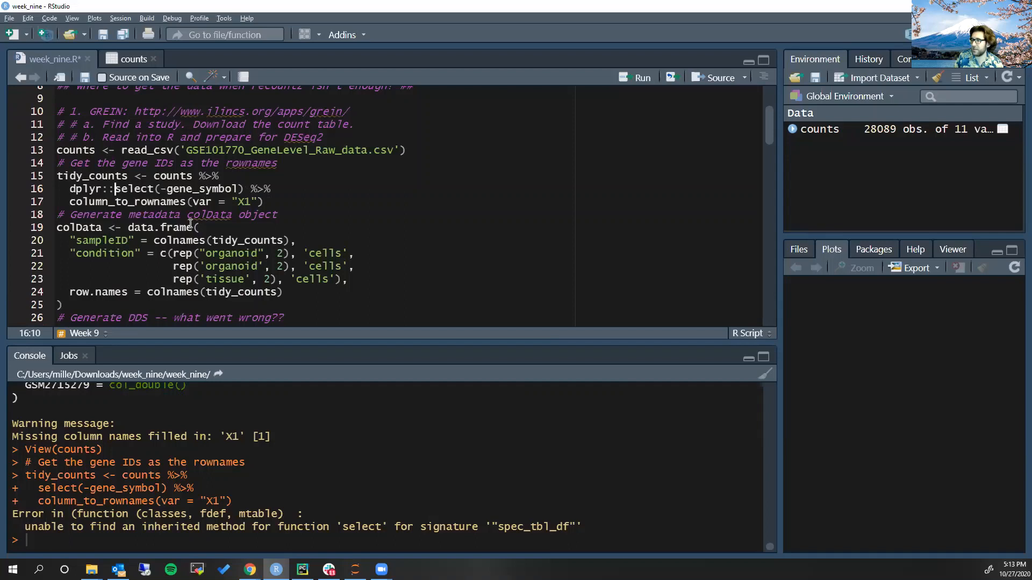
key(ctrl+Return)
Undo the stray URL paste before the colData comment and save week_nine.R
text(http://www.ilincs.org/apps/grein/)
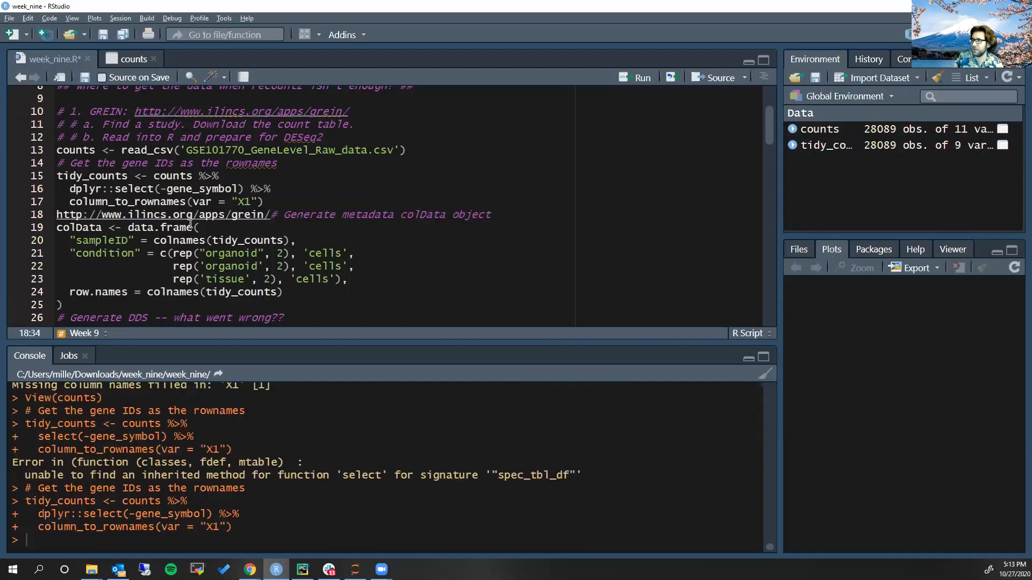
key(ctrl+z)
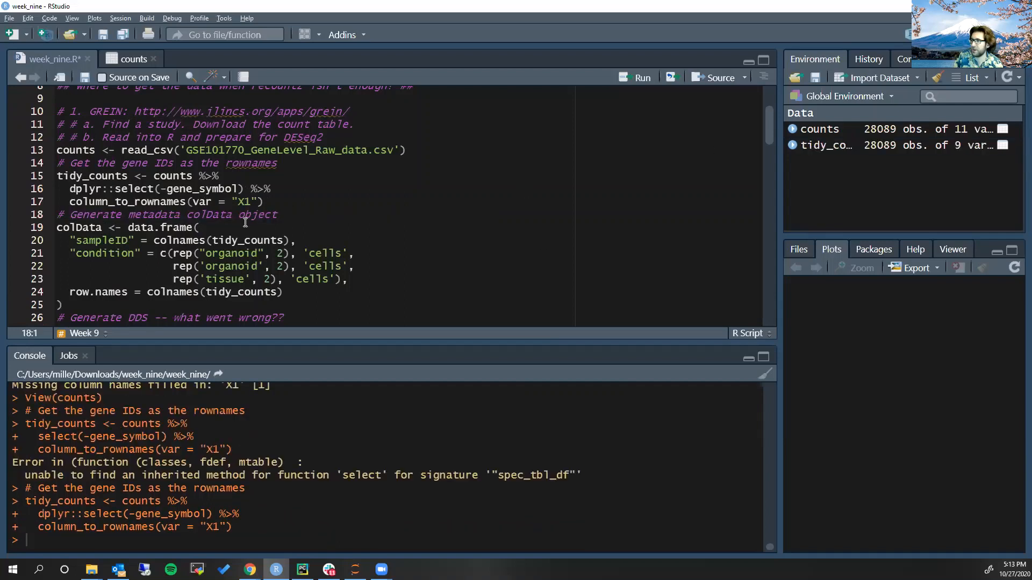
click(275, 206)
key(ctrl+s)
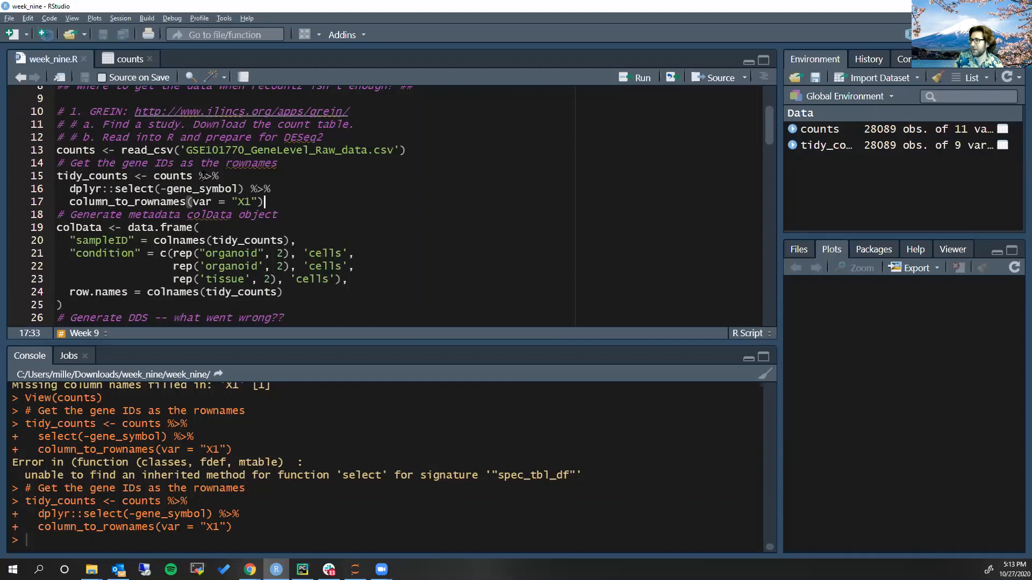
Examine the dplyr::select call against the loaded libraries, highlighting the select function and EnsDb.Hsapiens.v86
drag(69, 189, 156, 190)
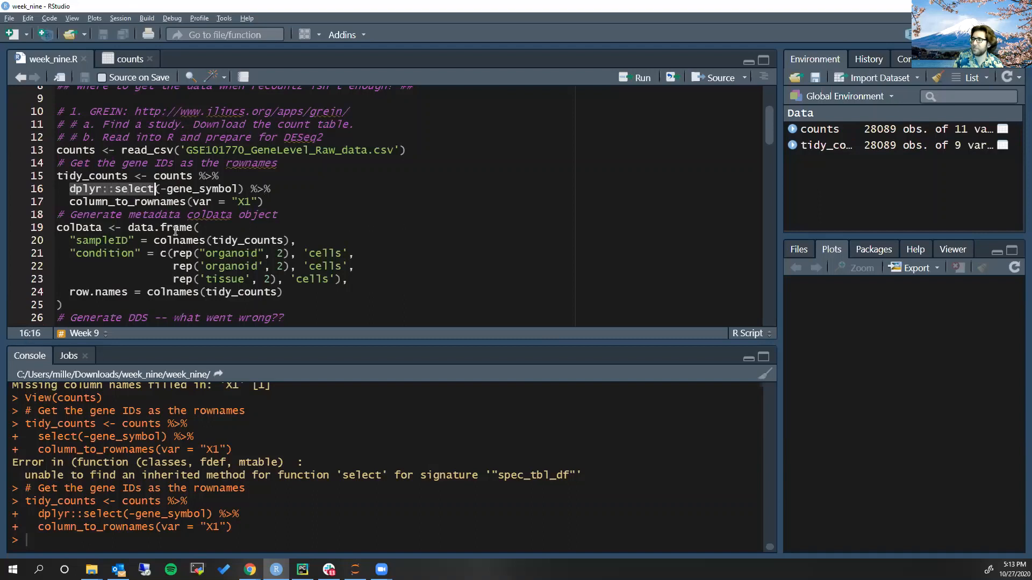
double_click(131, 189)
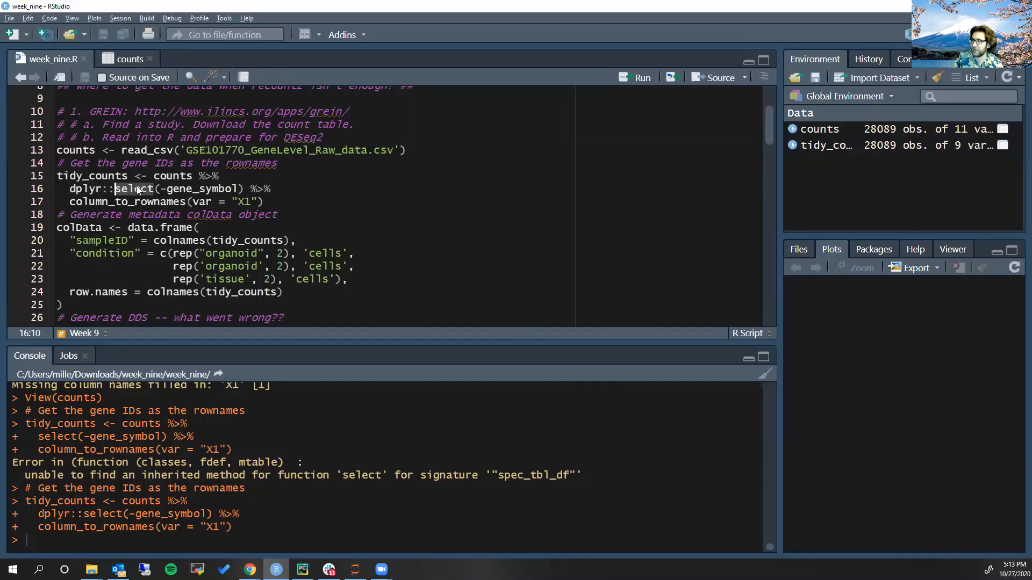
scroll(136, 186, up, 3)
double_click(133, 157)
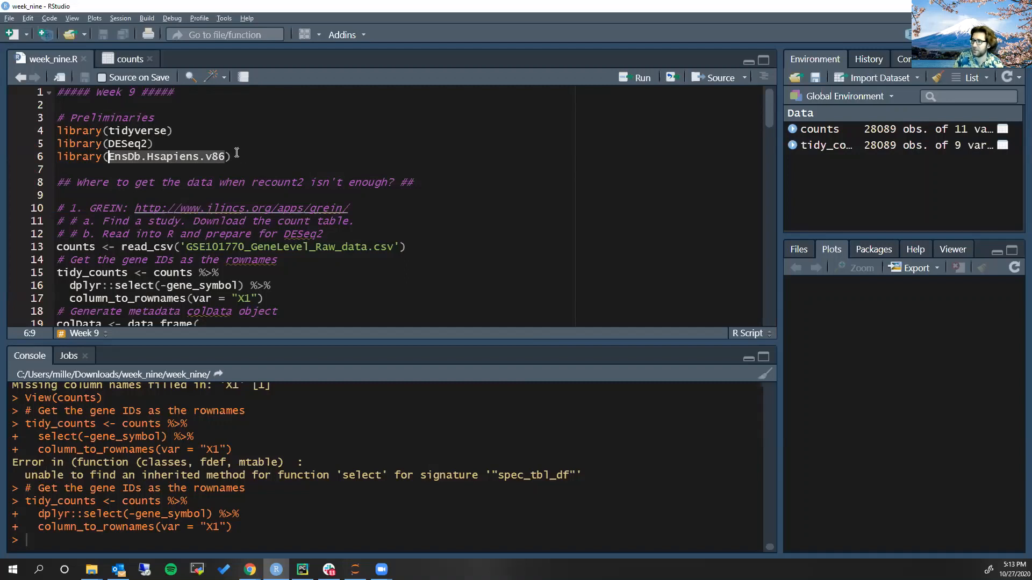
scroll(236, 155, down, 3)
double_click(135, 188)
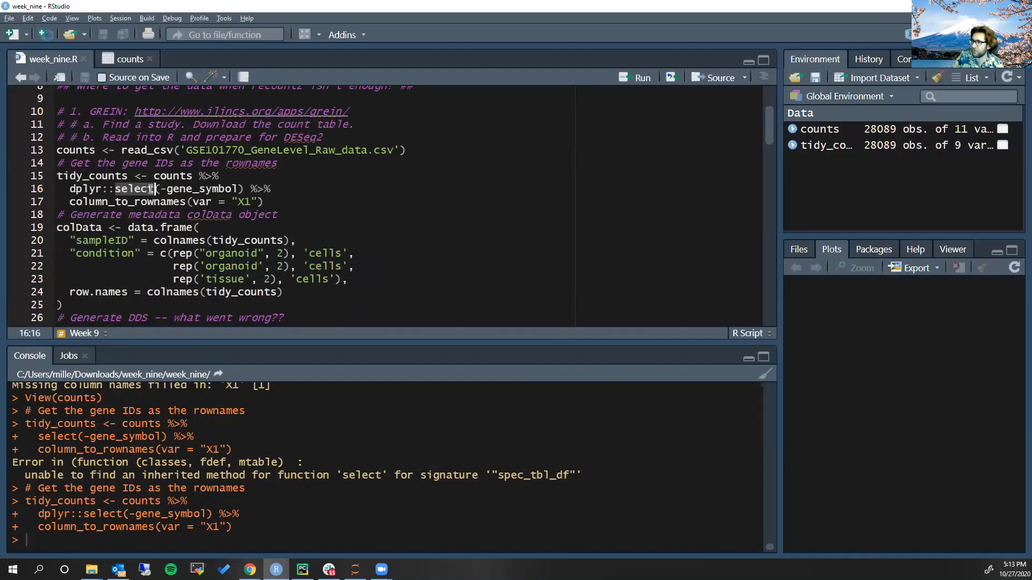
drag(69, 189, 155, 187)
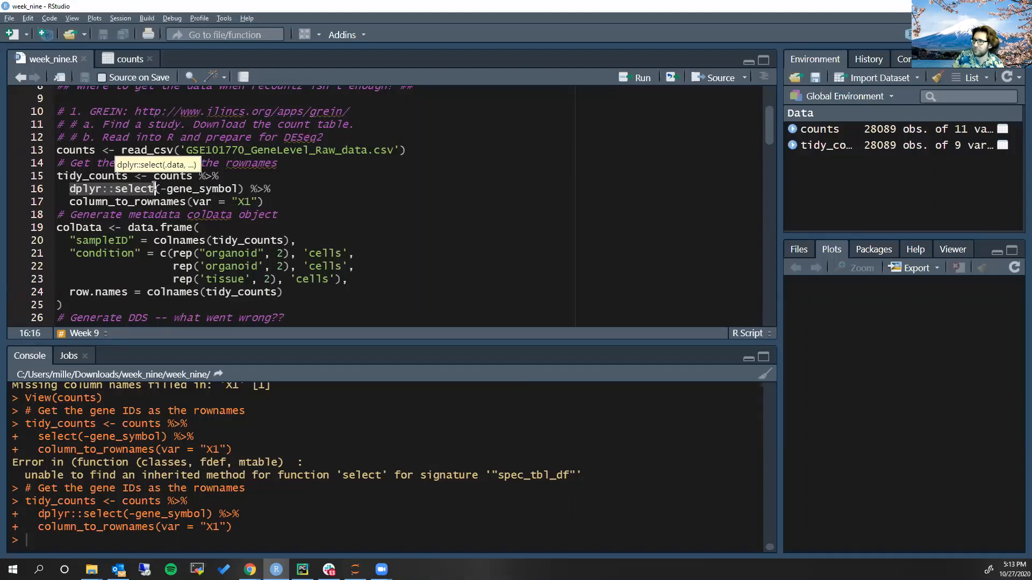
Run the tidy_counts block again and open the tidy_counts data frame in the data viewer
click(155, 187)
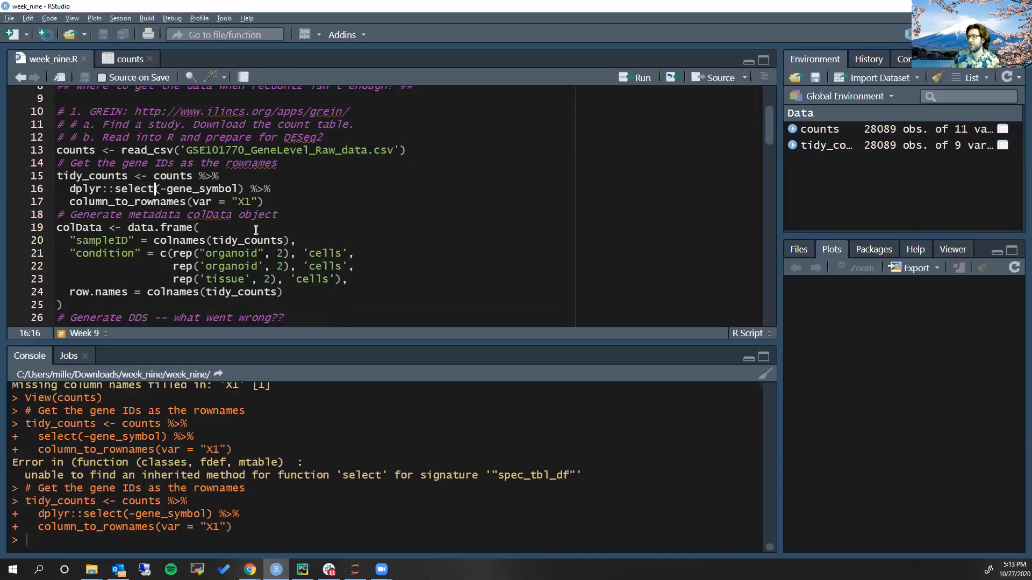
key(ctrl+Return)
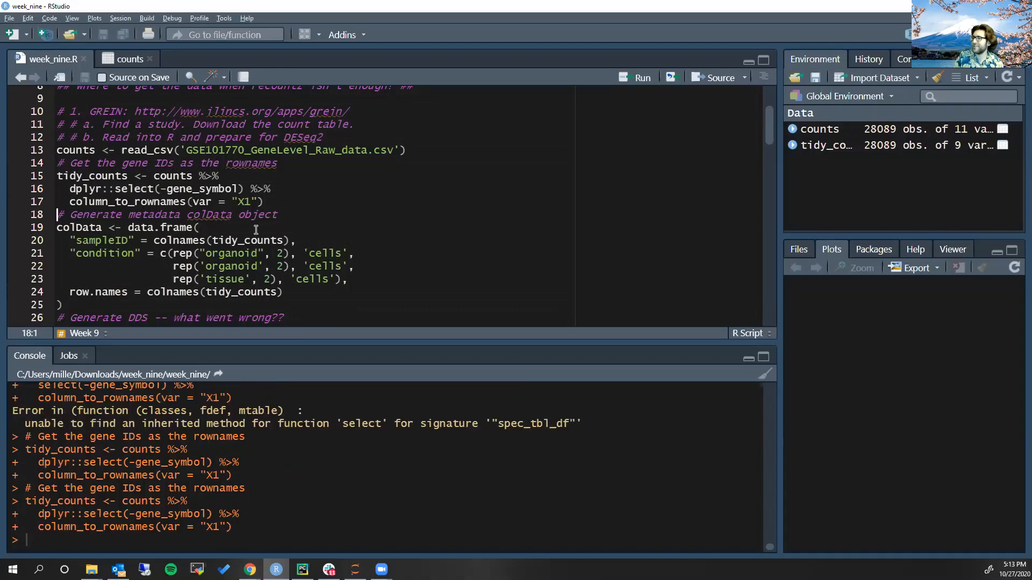
click(830, 150)
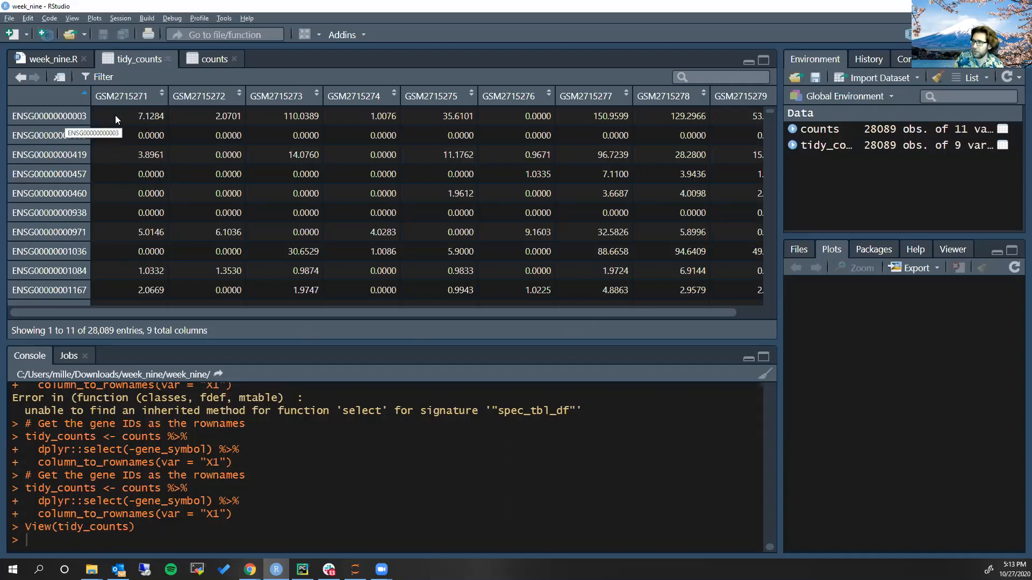
Return to week_nine.R and review the dplyr:: prefix of the select call in the tidy_counts block
click(54, 59)
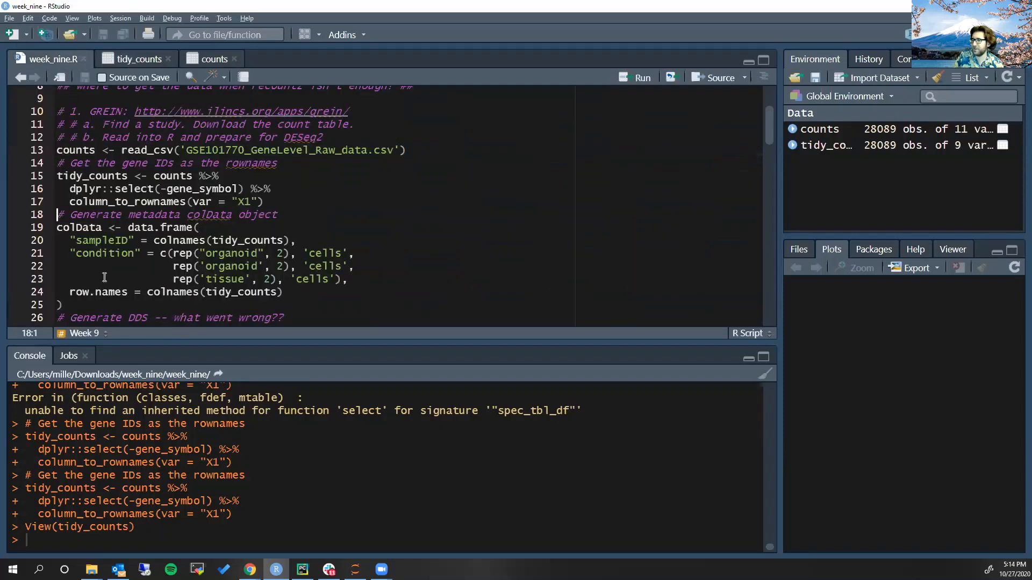
scroll(105, 277, down, 1)
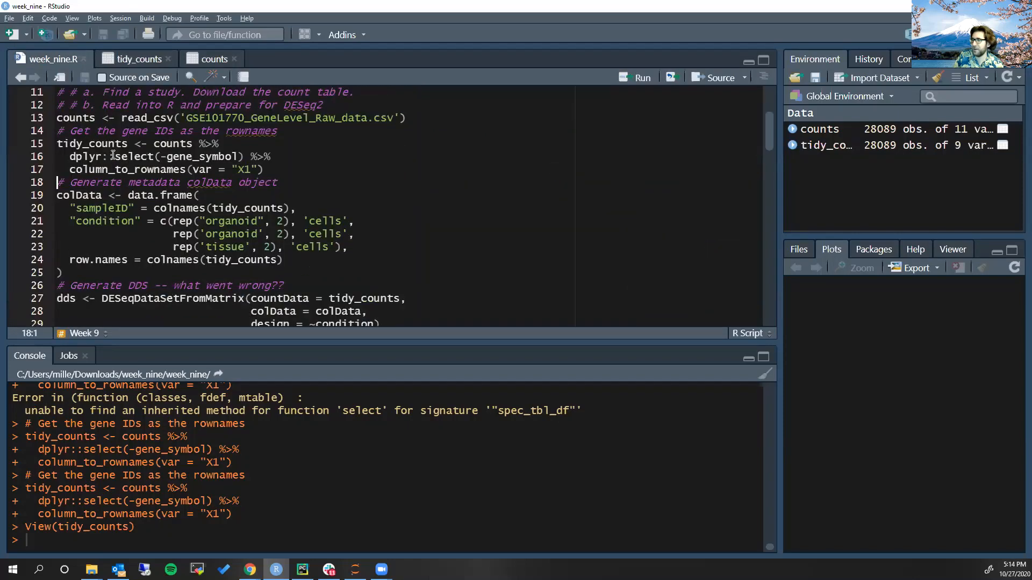
mouse_move(113, 156)
mouse_down()
mouse_move(81, 156)
mouse_move(117, 160)
mouse_up()
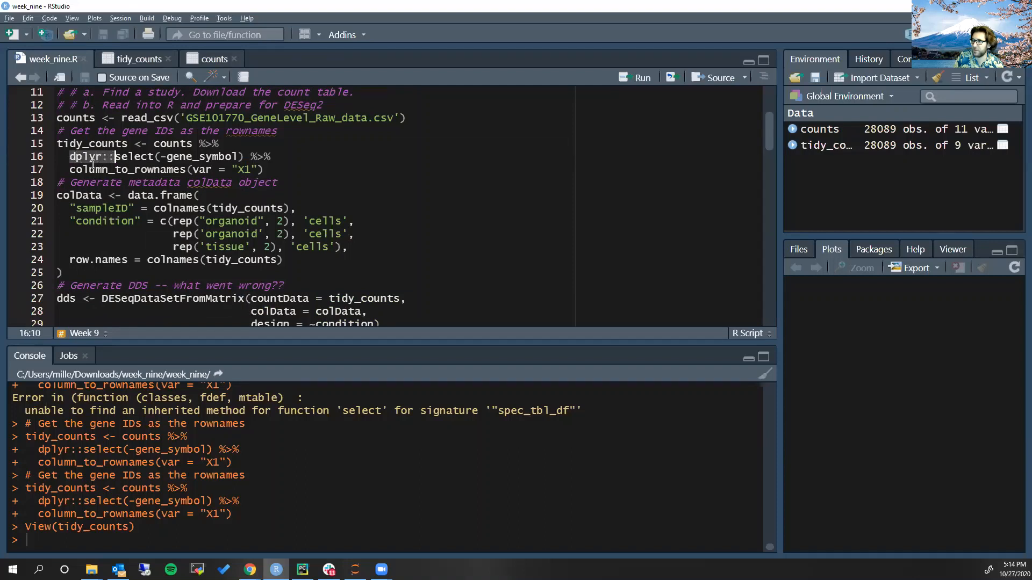
click(147, 157)
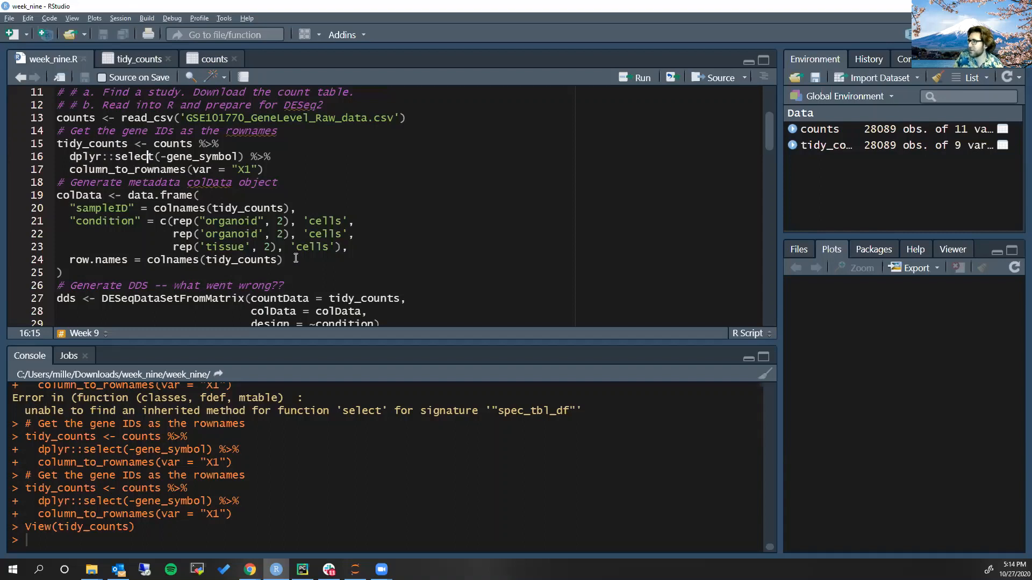
Look over the colData block, then switch to GREIN in Chrome and check the GSE101770 sample characteristics in the metadata
click(98, 195)
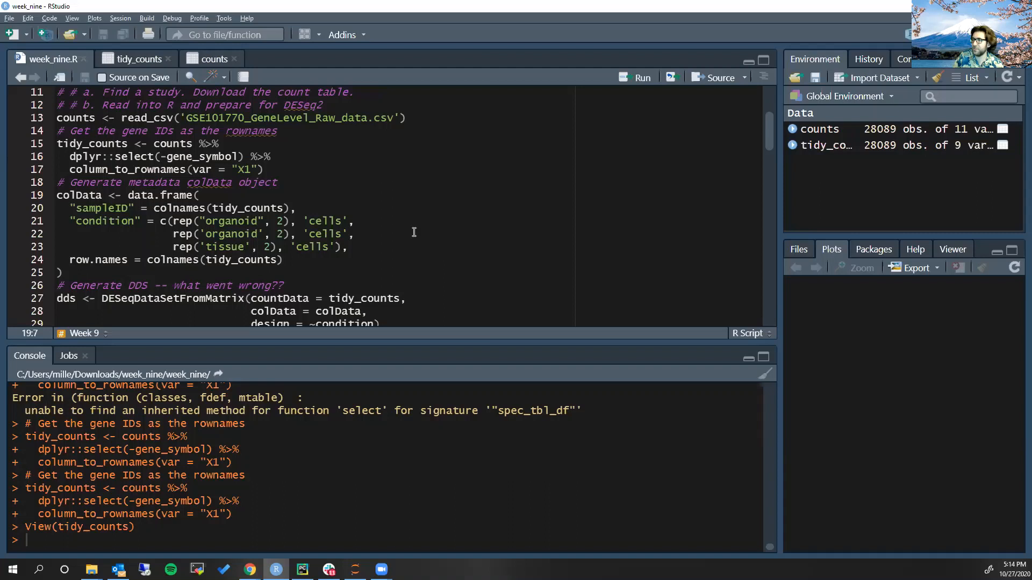
scroll(323, 212, down, 1)
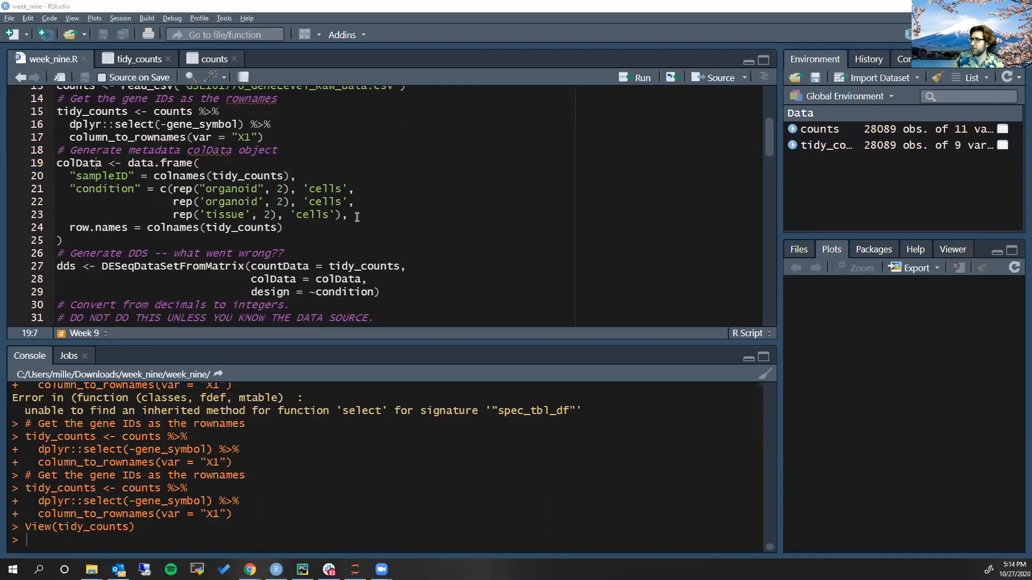
key(alt+Tab)
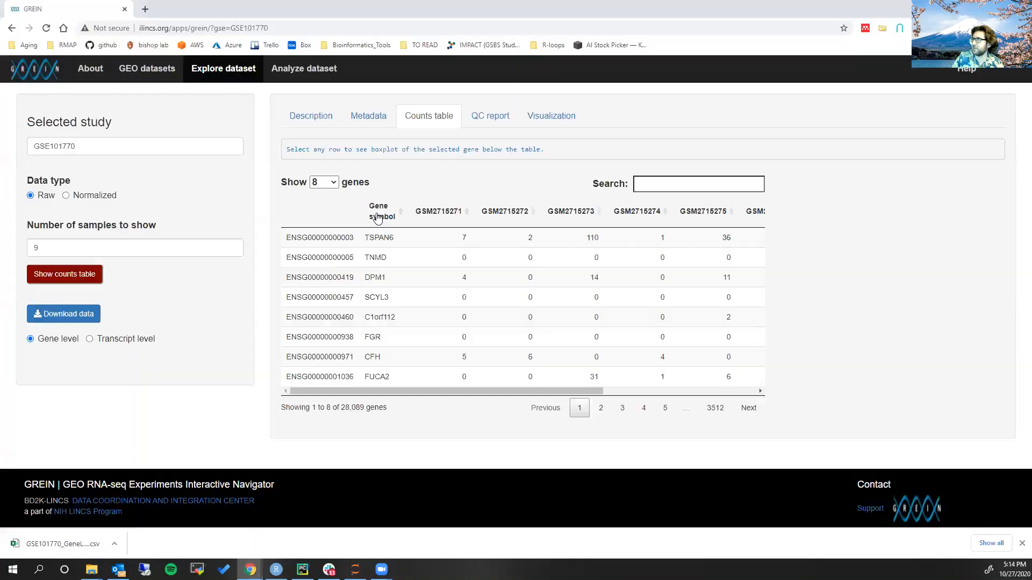
click(367, 116)
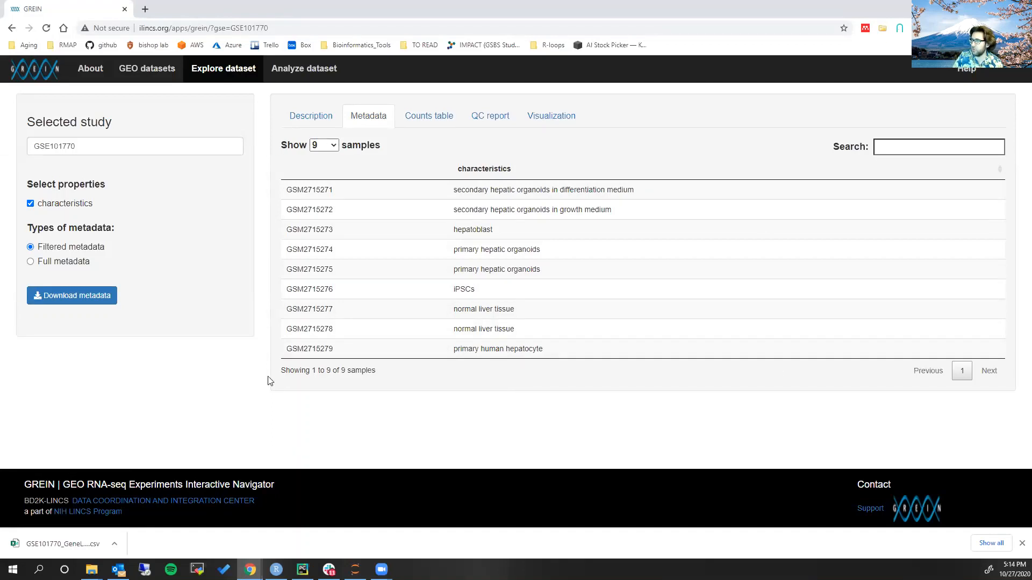
Switch back to RStudio and check the colData condition vector, highlighting its organoid, cells and tissue entries
key(alt+Tab)
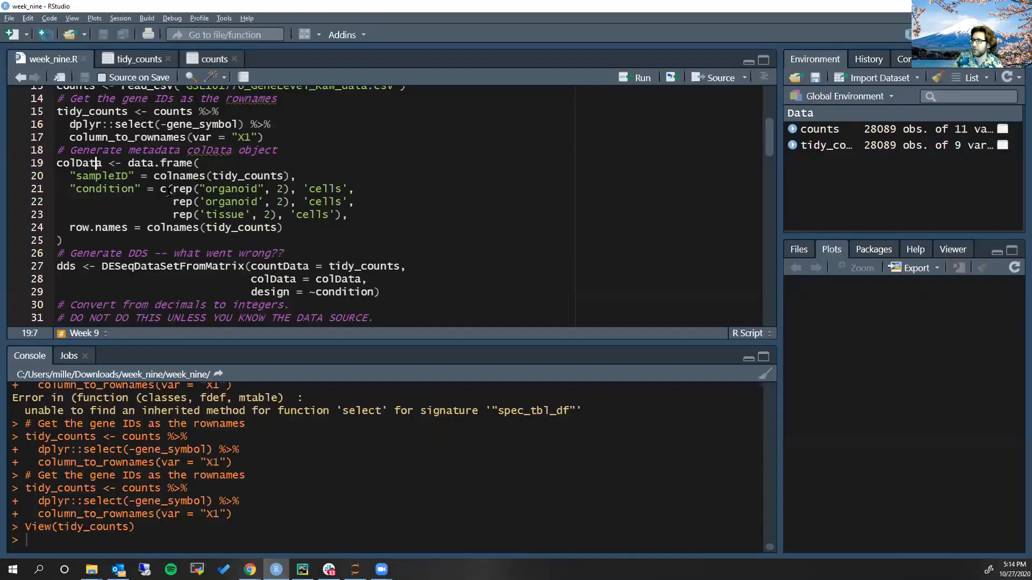
drag(168, 189, 294, 184)
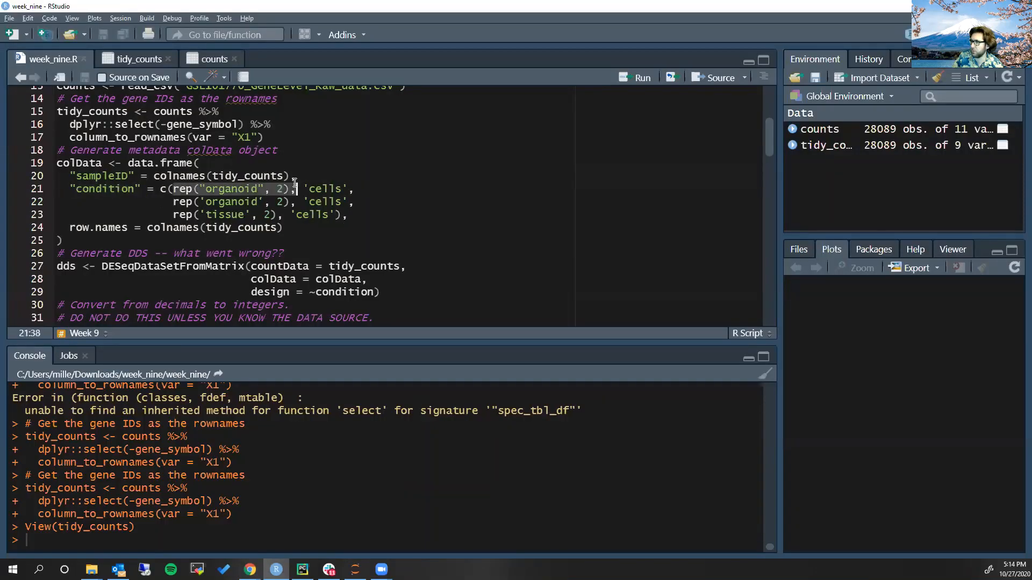
double_click(324, 190)
drag(199, 203, 285, 205)
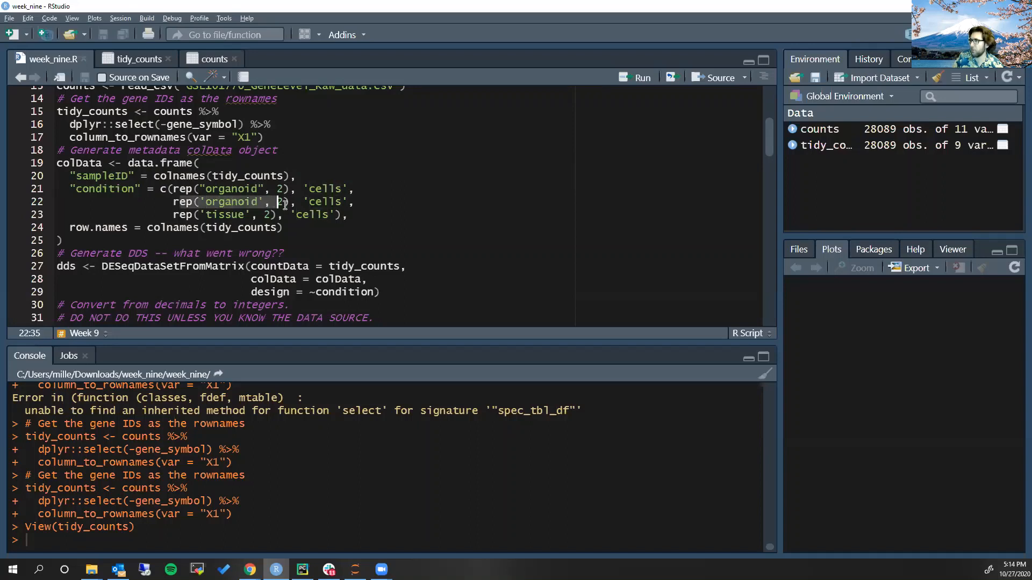
double_click(318, 203)
drag(196, 215, 251, 215)
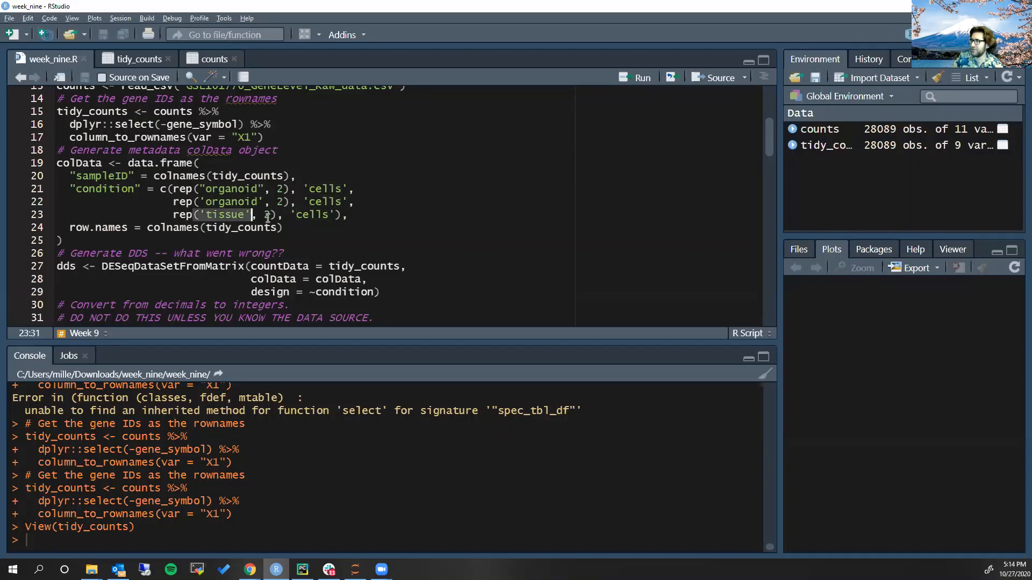
Check the remaining 'cells' and rep entries of the colData condition vector, glancing at the GREIN sample characteristics in Chrome
double_click(317, 215)
click(180, 201)
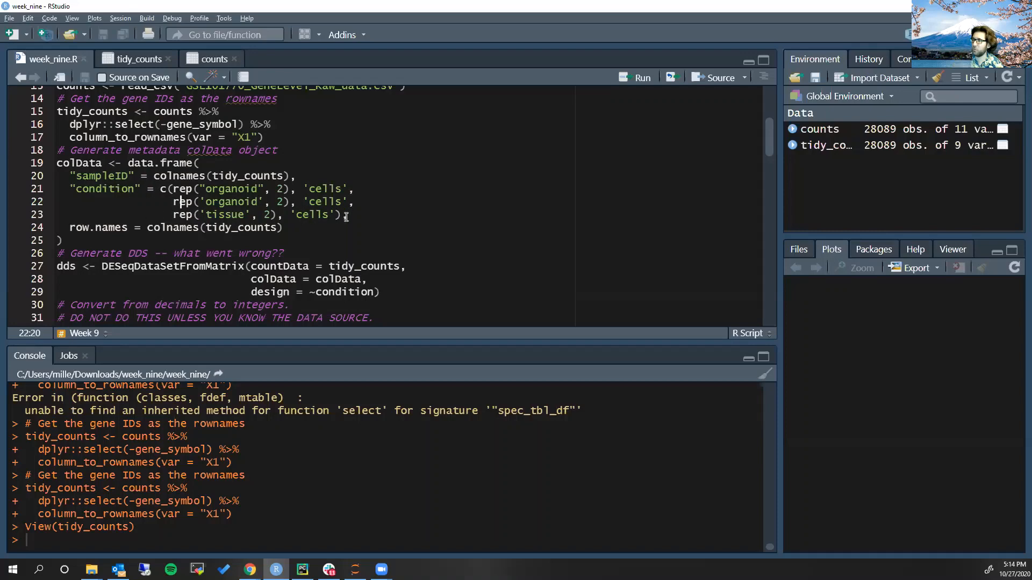
key(alt+Tab)
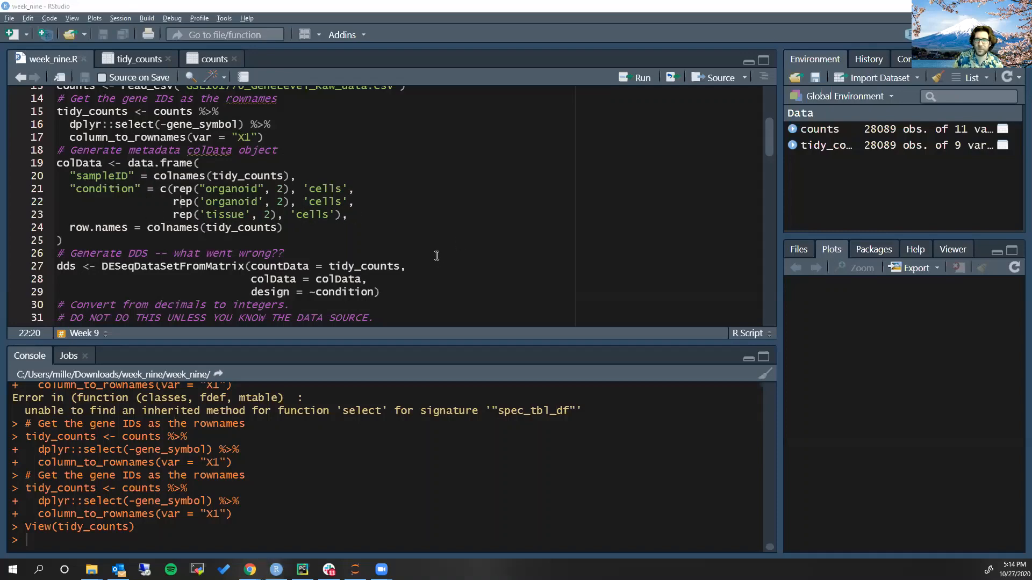
key(alt+Tab)
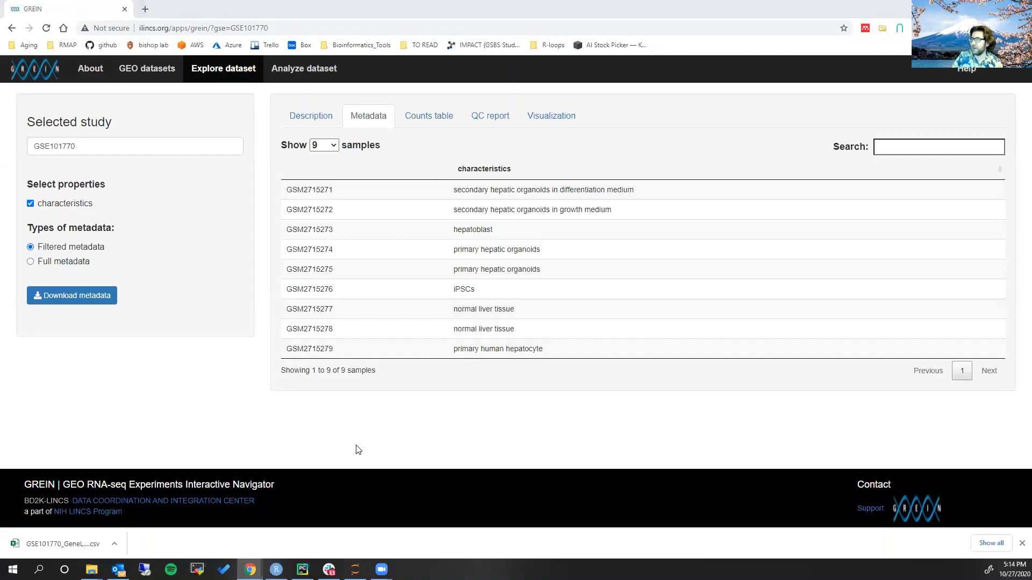
Switch back to RStudio, run the colData block, open colData in the data viewer and compare its conditions with the GREIN metadata
click(122, 164)
key(ctrl+Return)
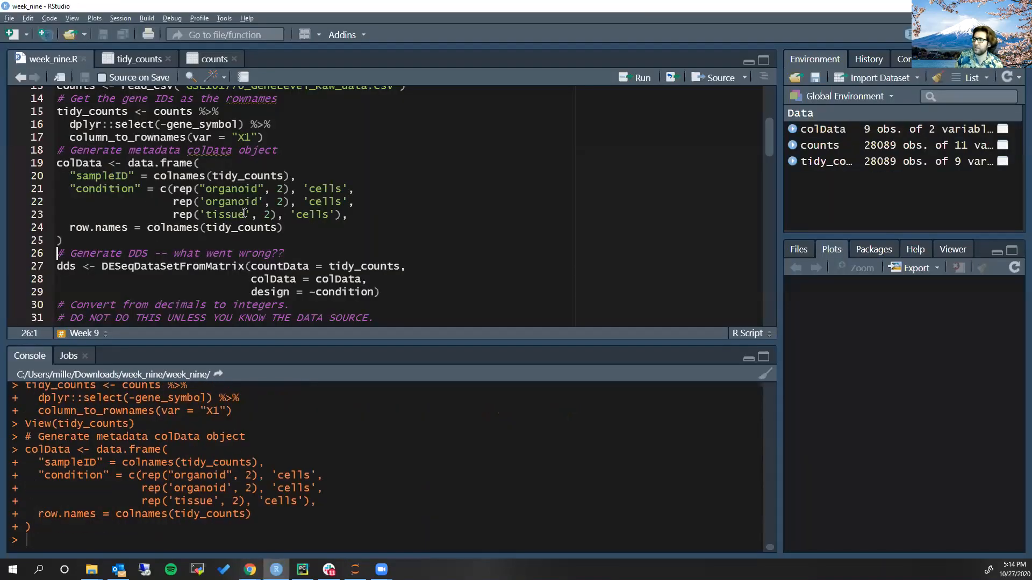
click(838, 130)
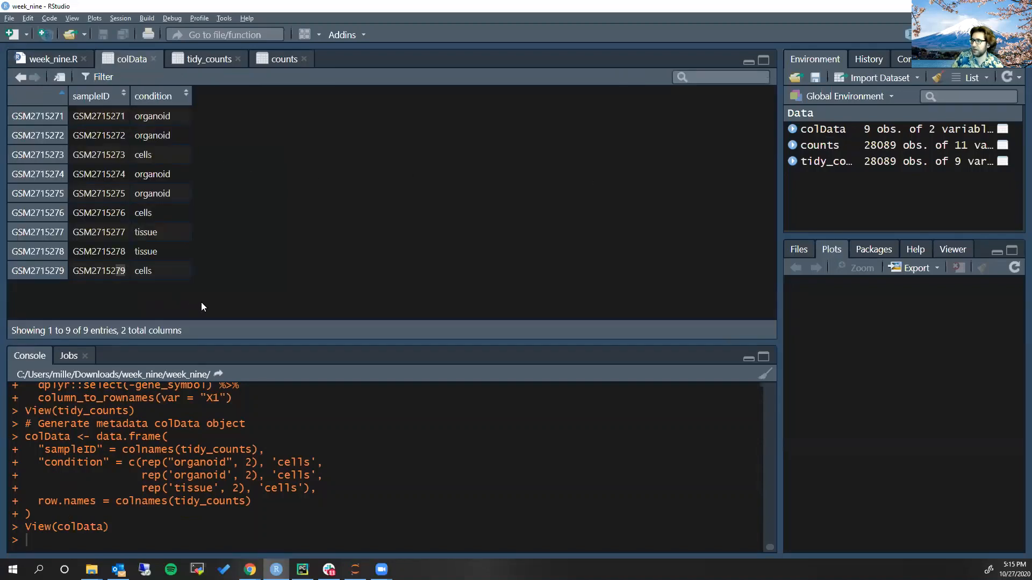
key(alt+Tab)
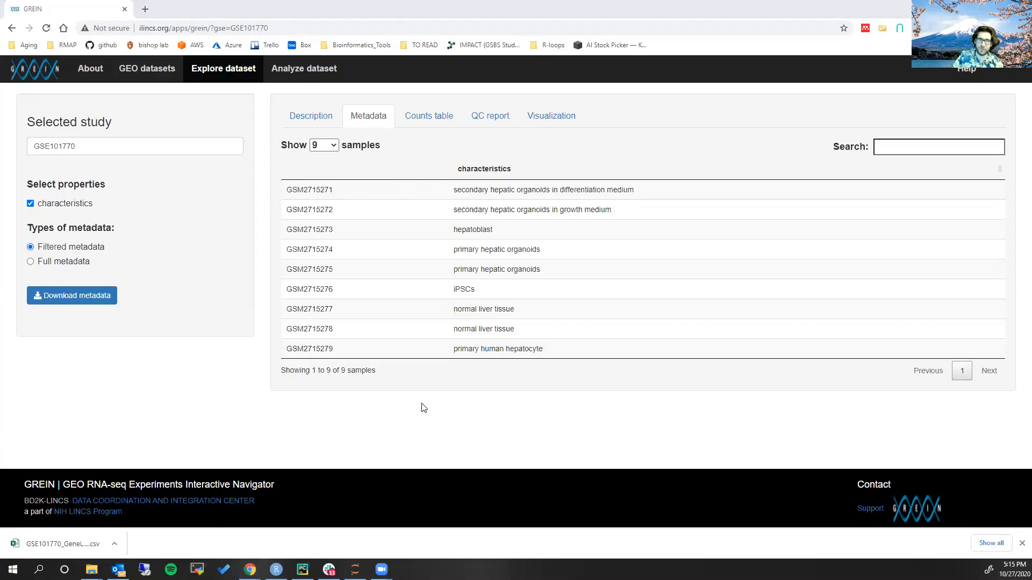
key(alt+Tab)
Return to week_nine.R and try to generate dds with DESeqDataSetFromMatrix from tidy_counts, colData and the design ~condition
click(56, 59)
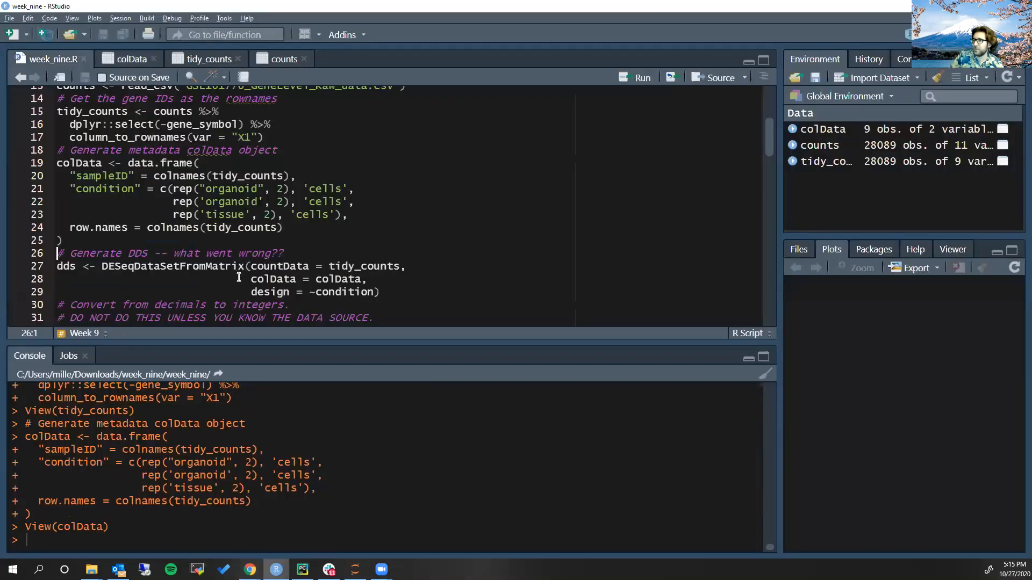
scroll(222, 221, down, 2)
click(249, 204)
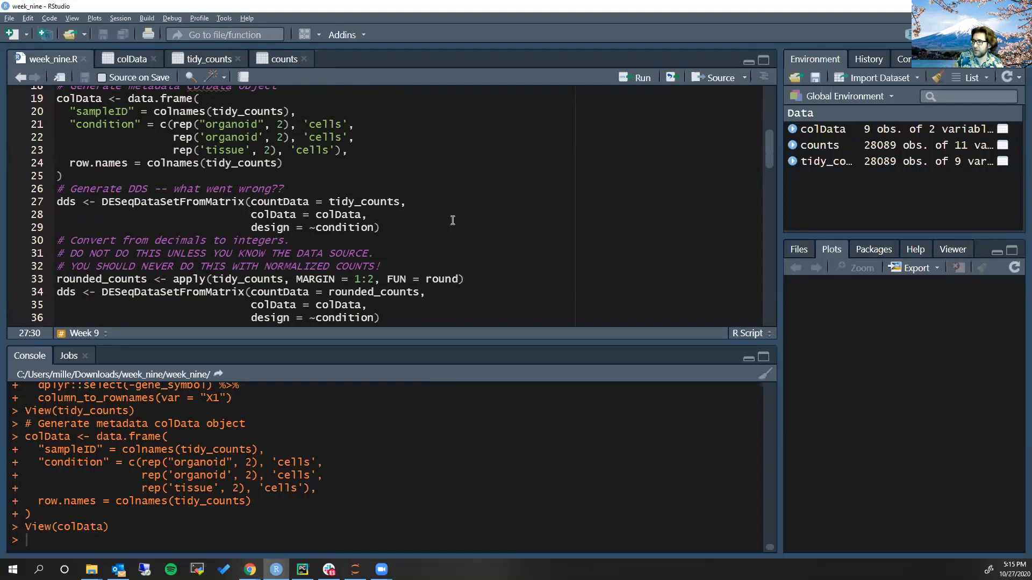
key(ctrl+Return)
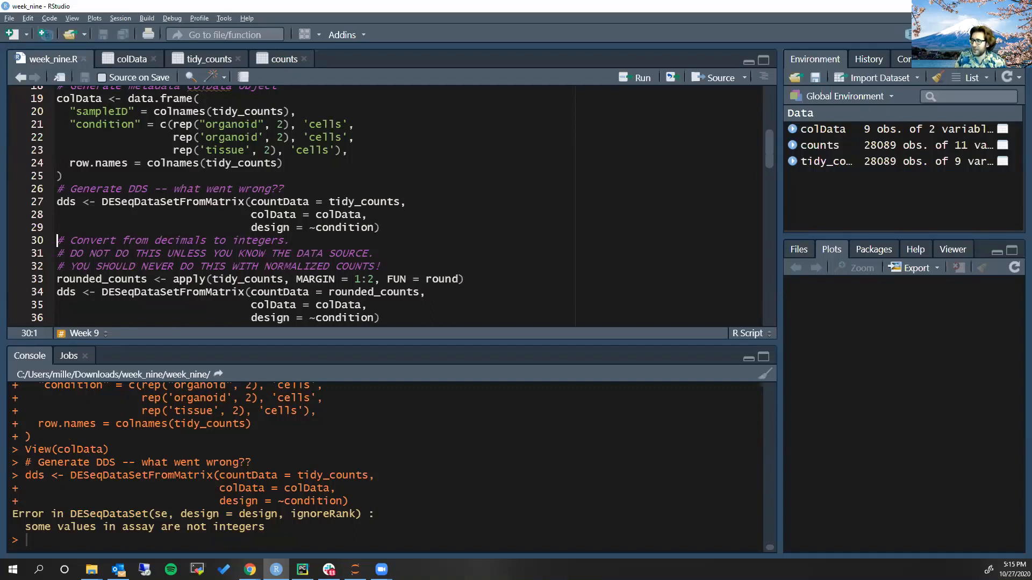
Highlight and read the console output of the DESeqDataSetFromMatrix call on tidy_counts
drag(265, 527, 10, 513)
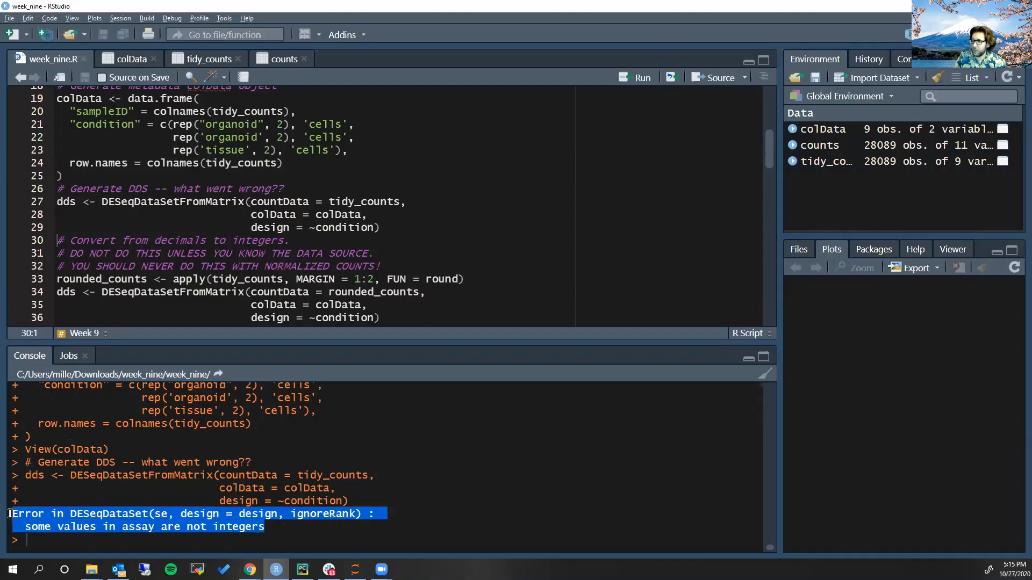
click(295, 531)
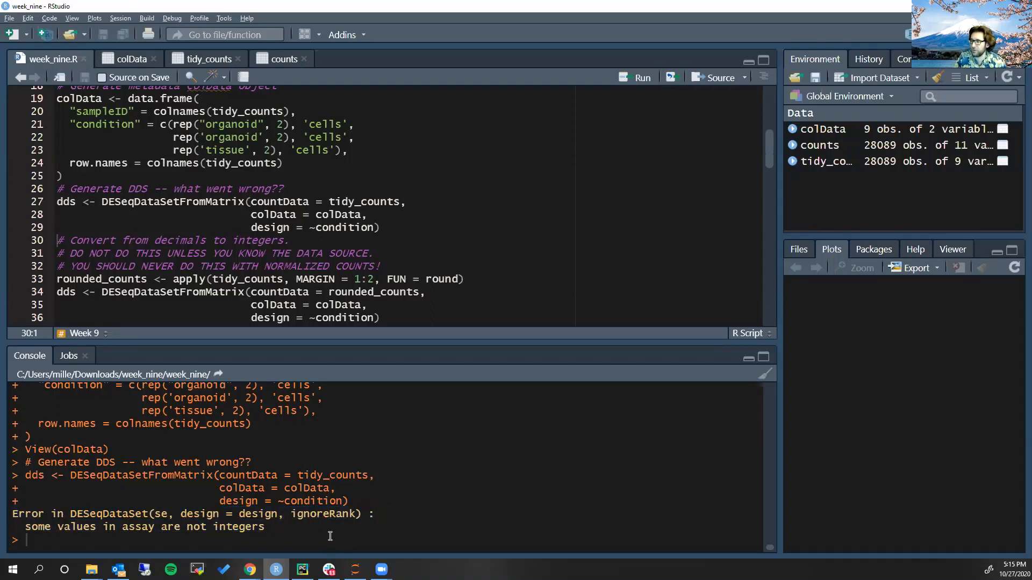
drag(264, 527, 11, 514)
click(282, 543)
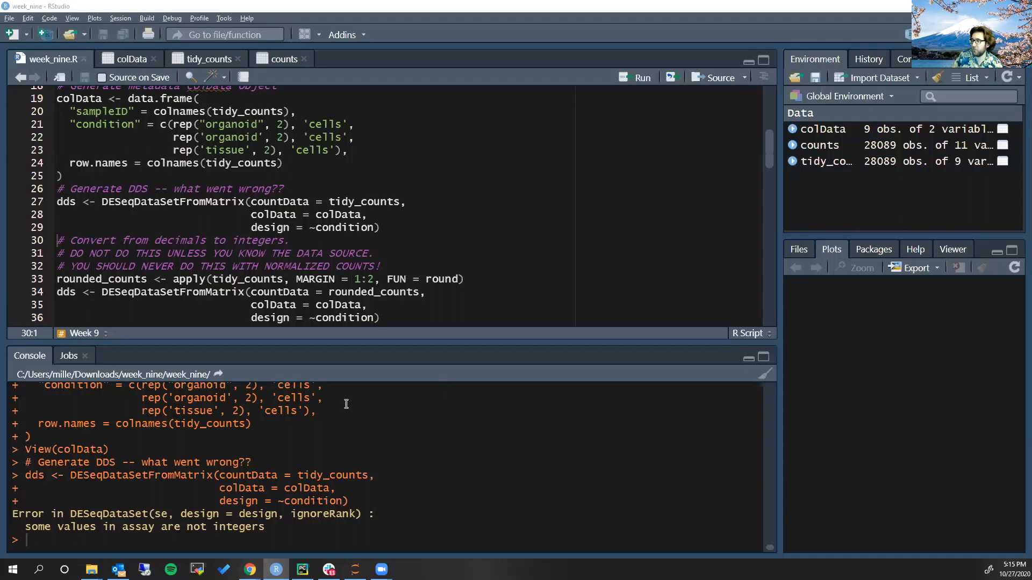
Open the tidy_counts table and check the type of its first value in the console with class(tidy_counts[1,1])
click(212, 60)
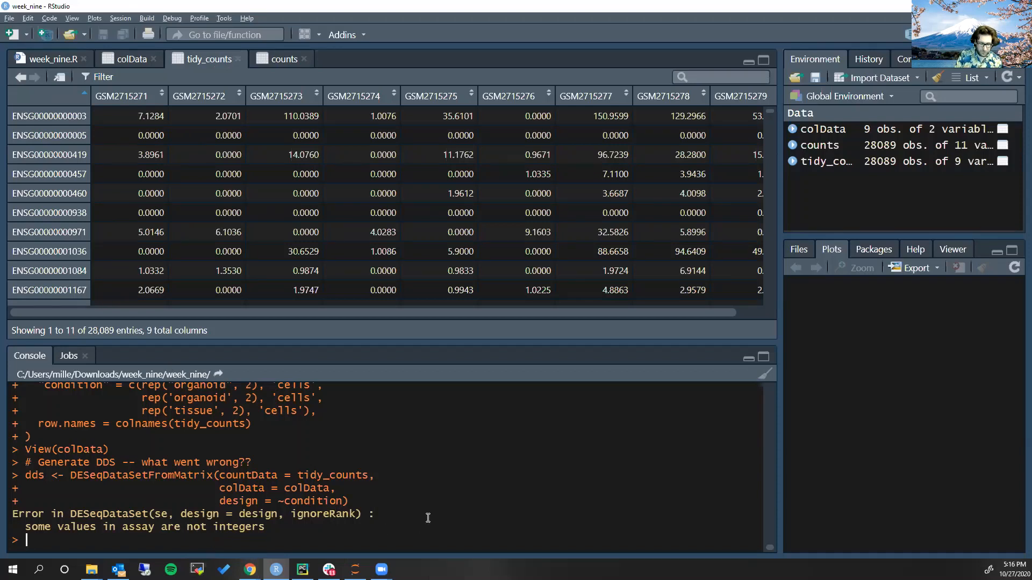
text(class(tid)
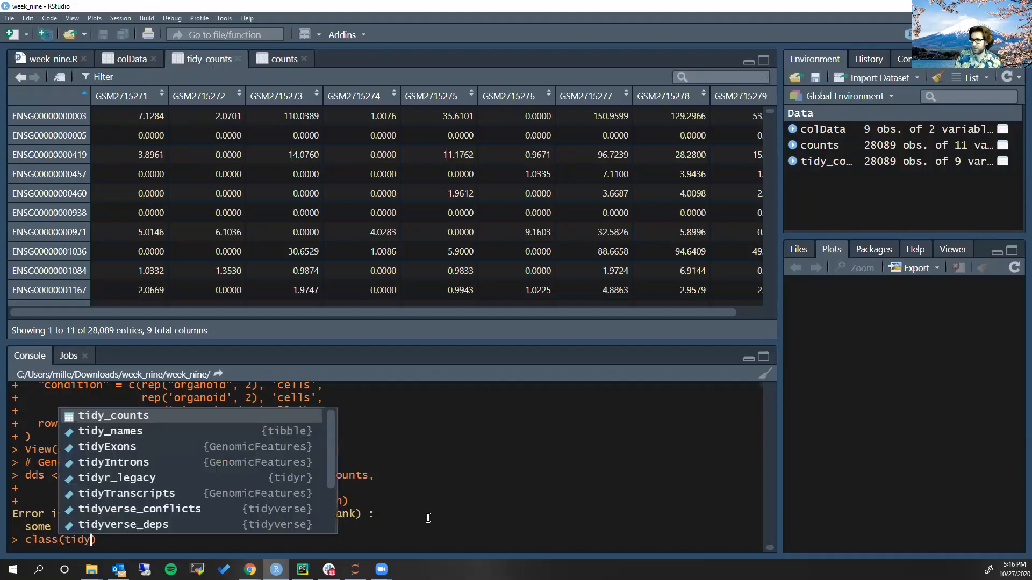
text(y_counts[1,1)
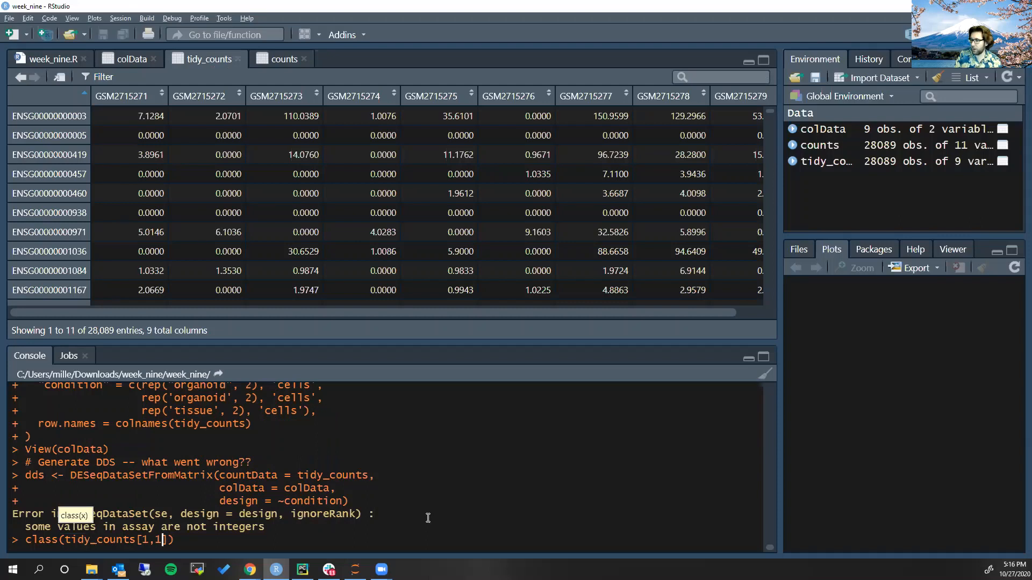
key(Return)
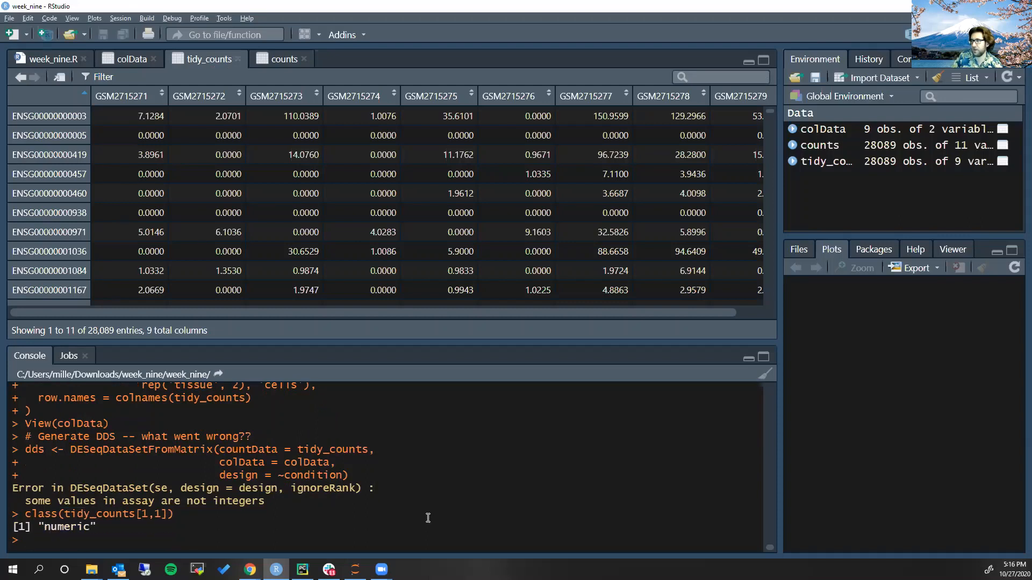
drag(97, 528, 39, 527)
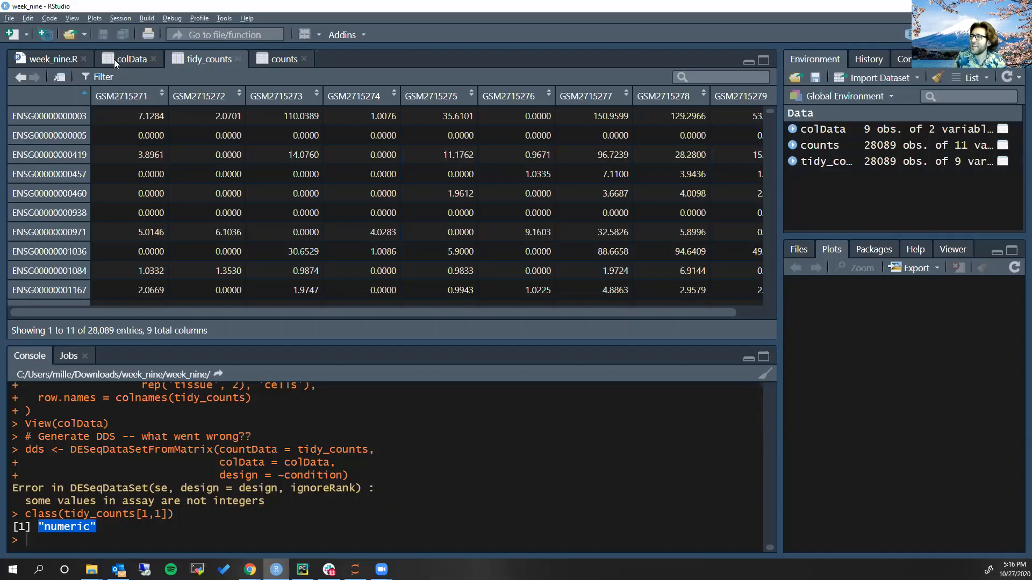
Review the DESeqDataSetFromMatrix call in week_nine.R and inspect the GSM2715271 count values in tidy_counts
click(53, 58)
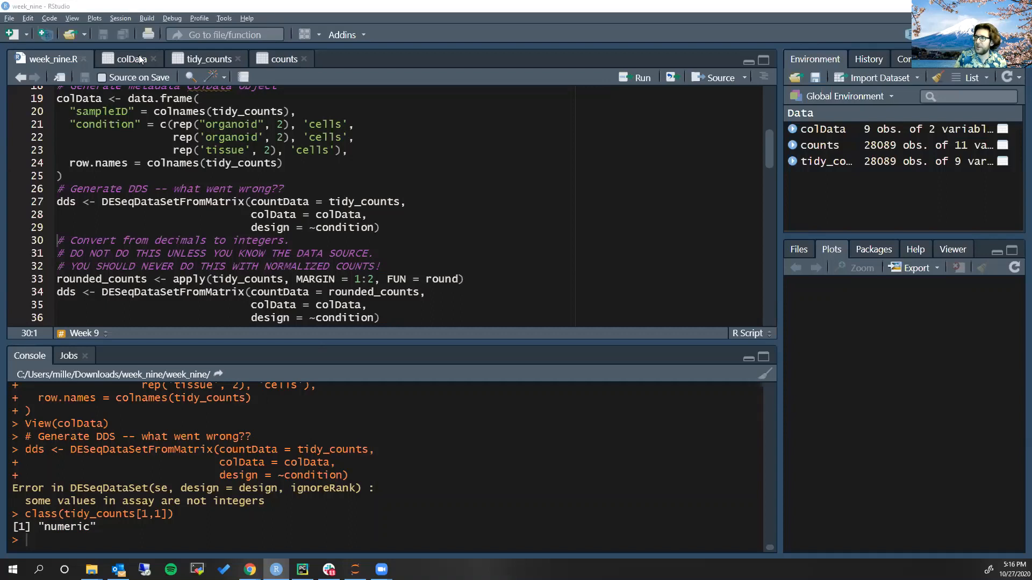
click(399, 231)
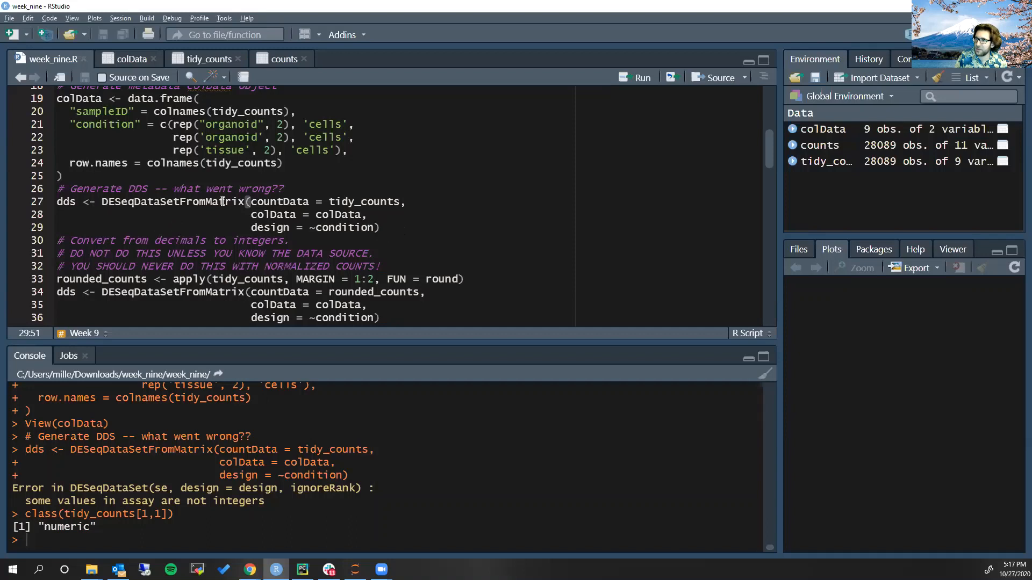
mouse_move(223, 201)
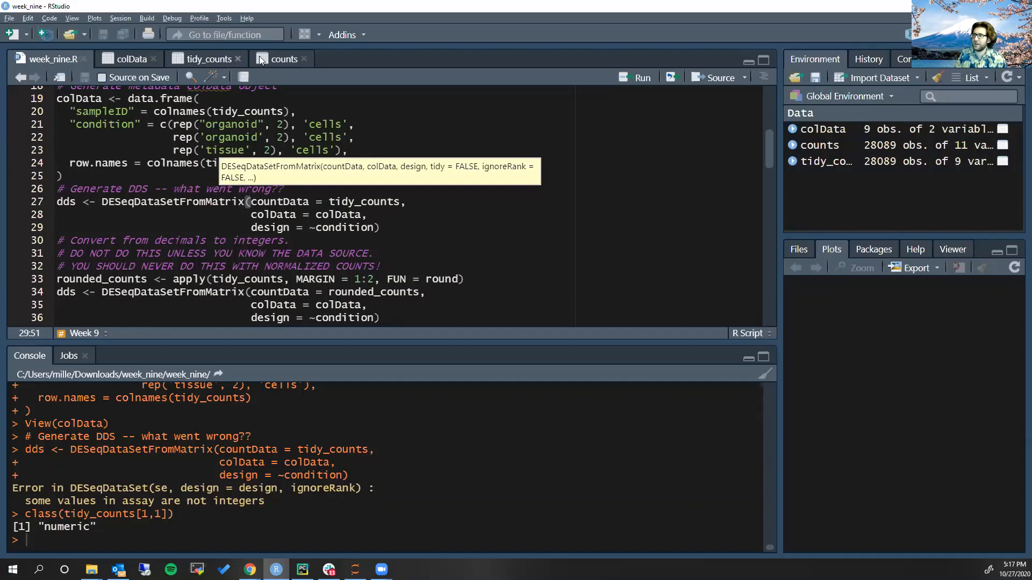
click(211, 59)
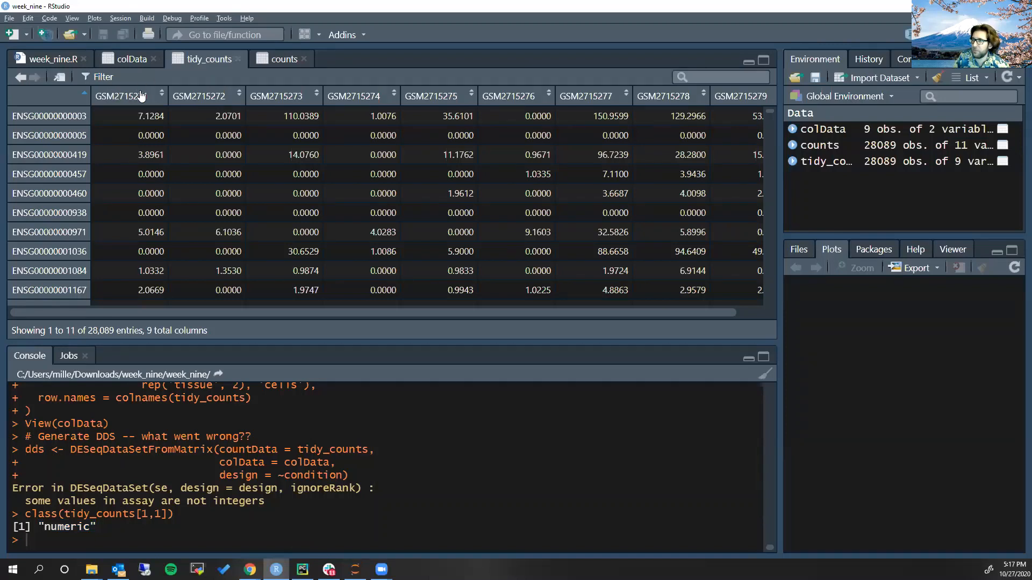
mouse_move(141, 98)
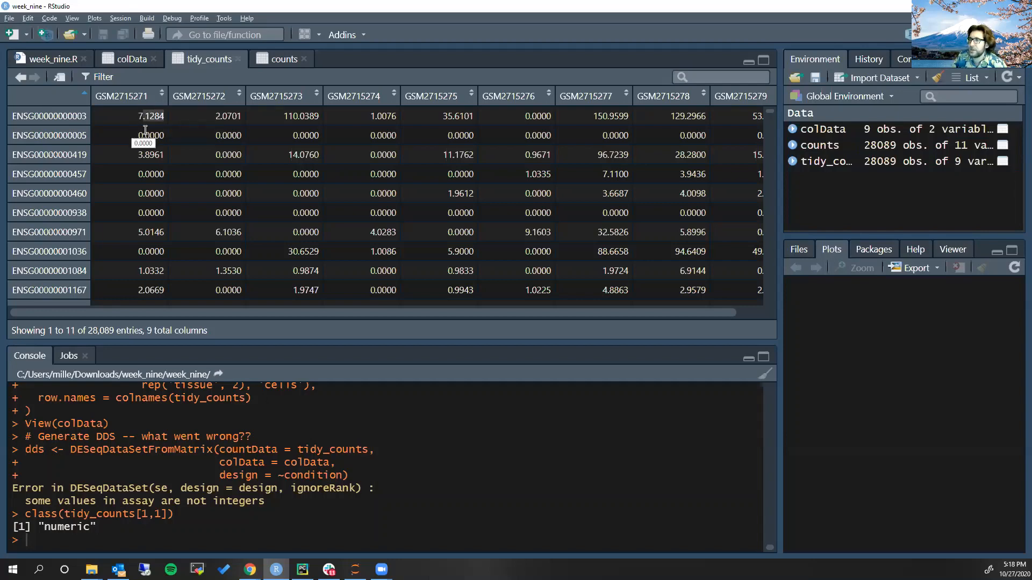
Find the round function in the rounded_counts line of week_nine.R and test it in the console with round(1.0002221)
click(53, 59)
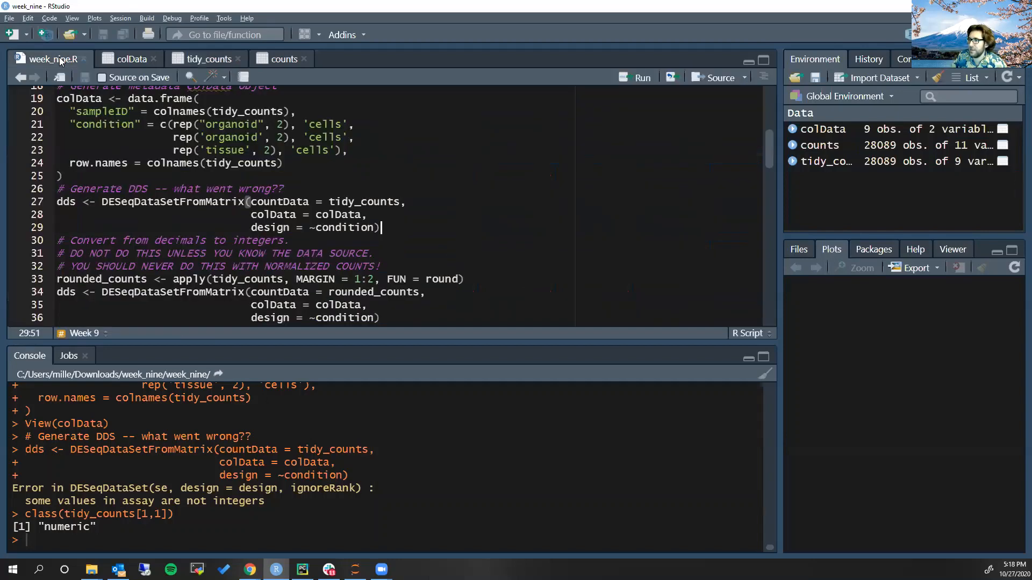
scroll(272, 169, down, 2)
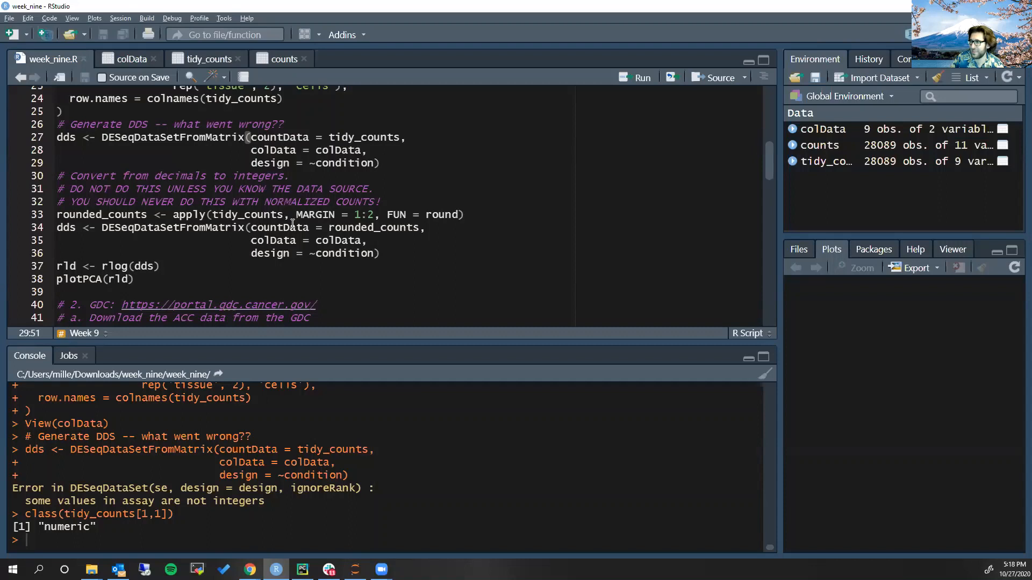
click(429, 215)
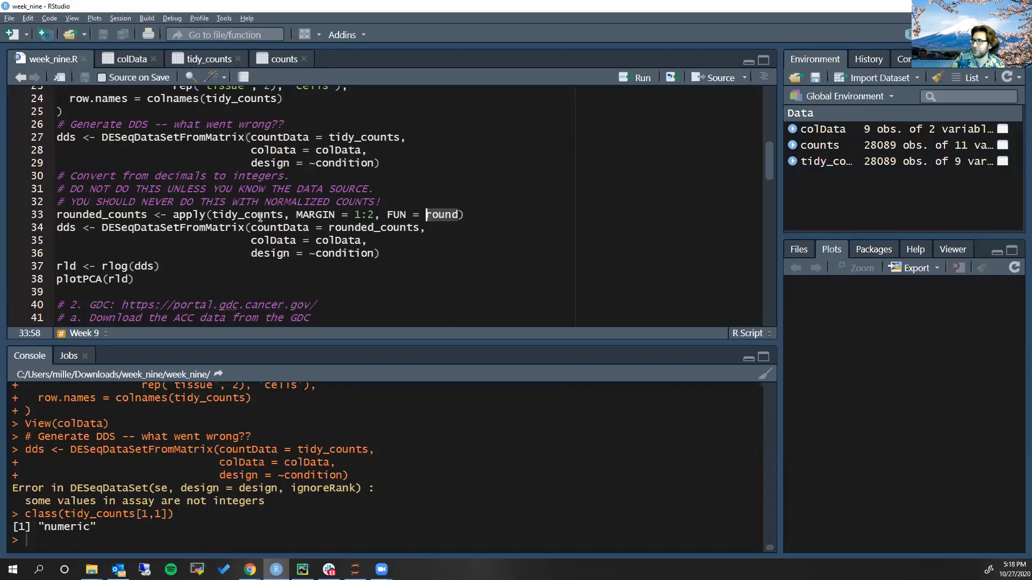
double_click(439, 215)
click(136, 536)
text(roun)
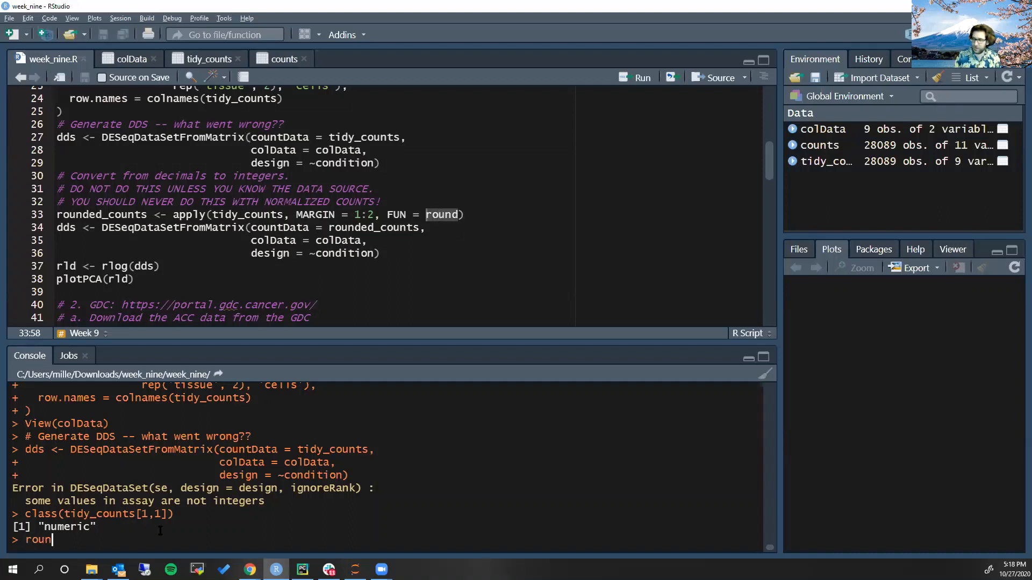
text(d(1.000222)
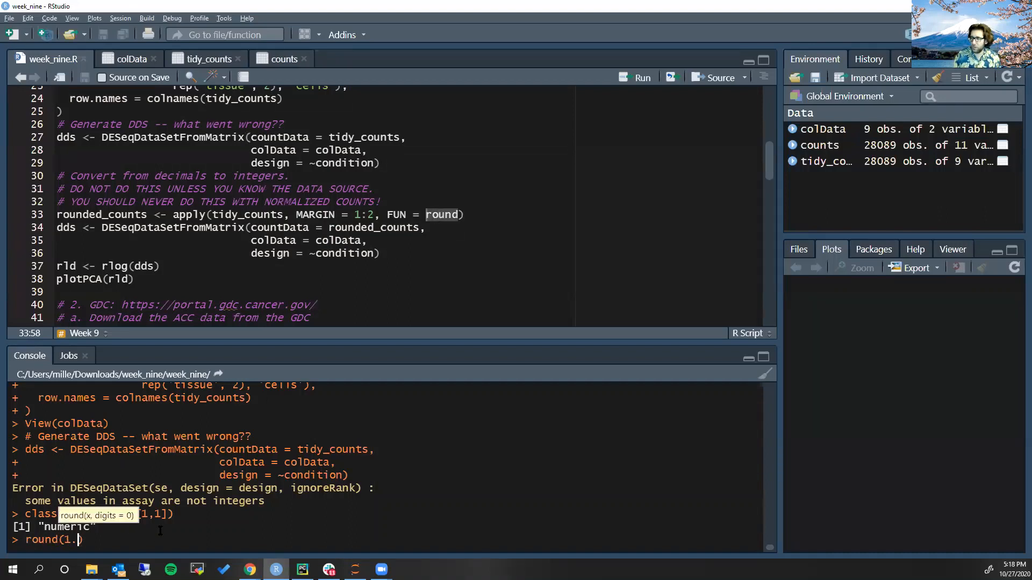
text(1)
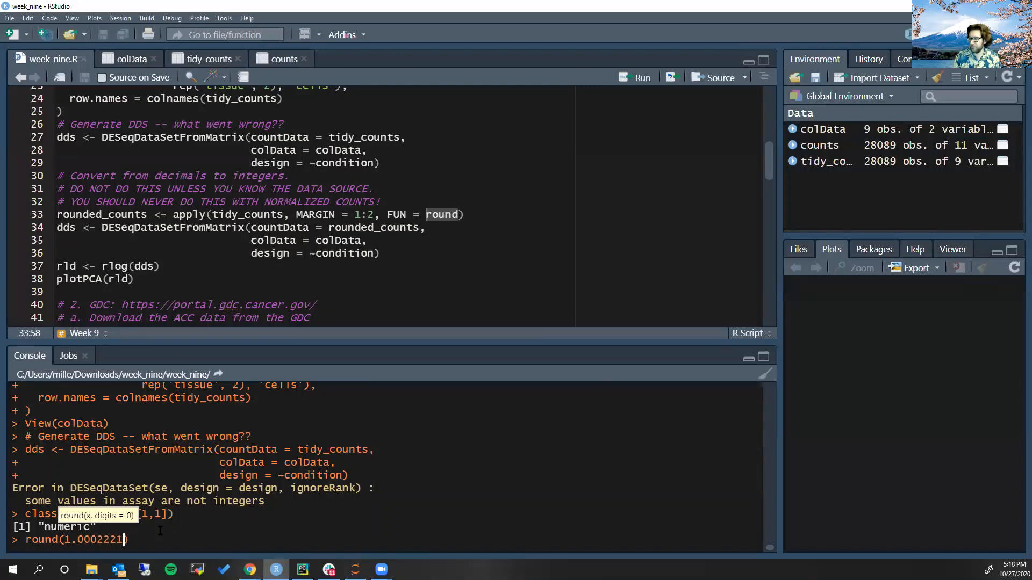
key(Return)
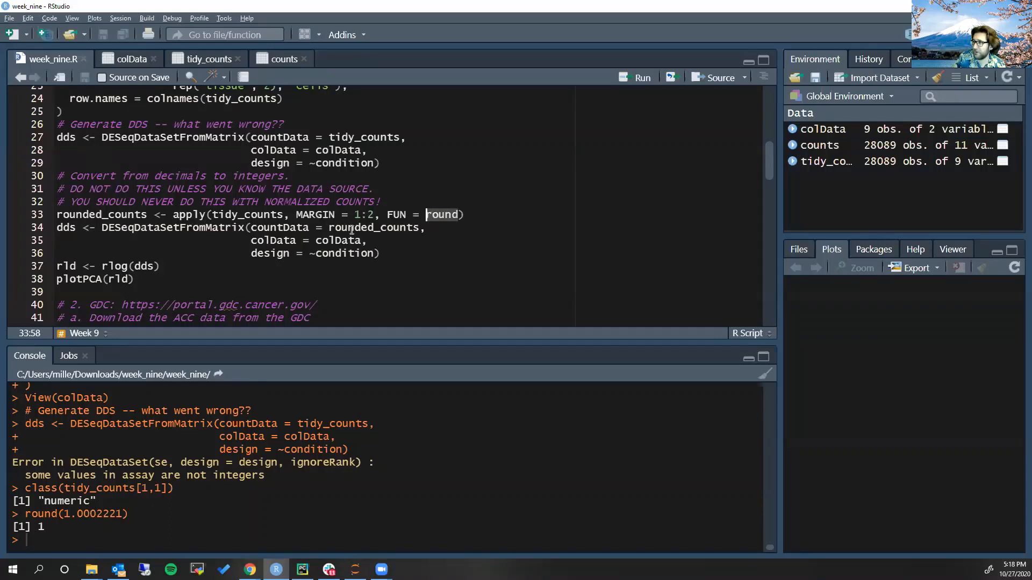
Look at the tidy_counts values again and examine the apply function, MARGIN = 1:2 and tidy_counts arguments in the rounded_counts line
click(215, 58)
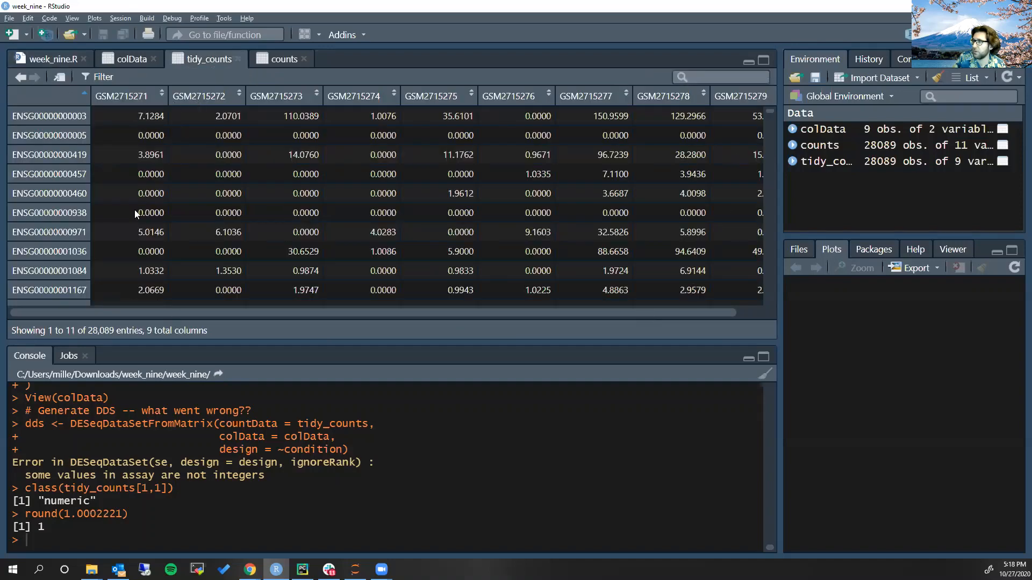
click(49, 60)
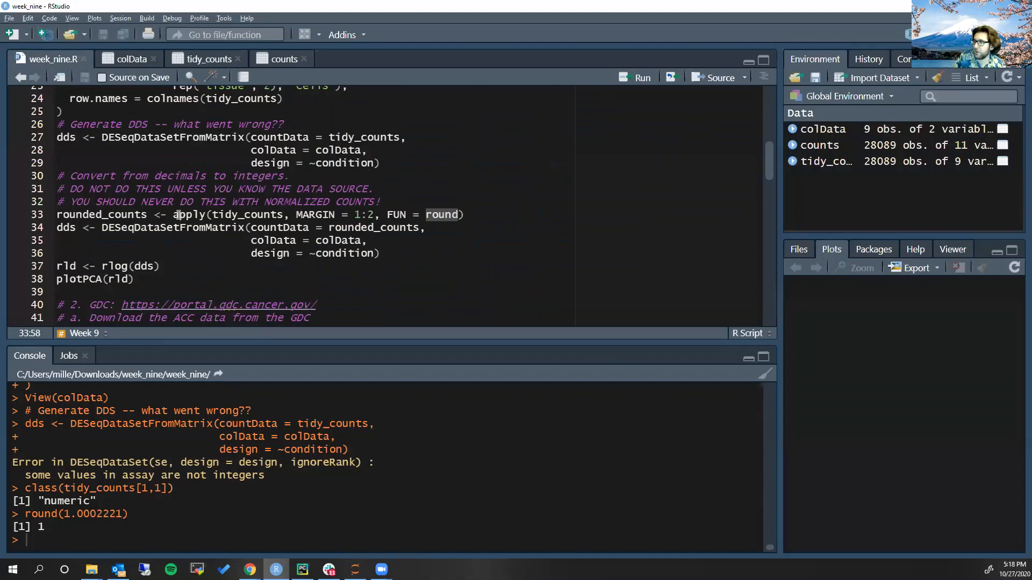
drag(173, 214, 207, 215)
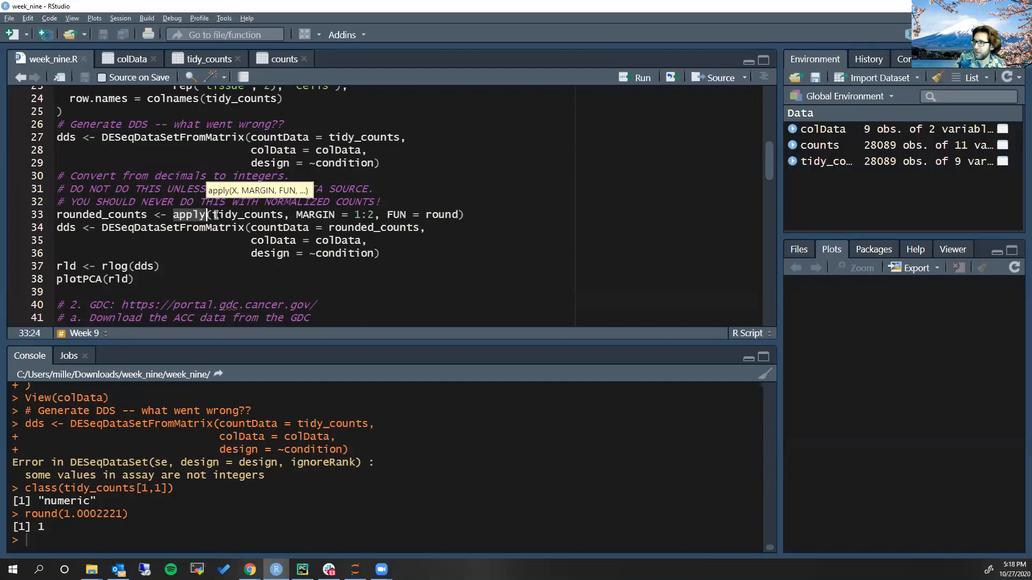
double_click(358, 215)
double_click(371, 215)
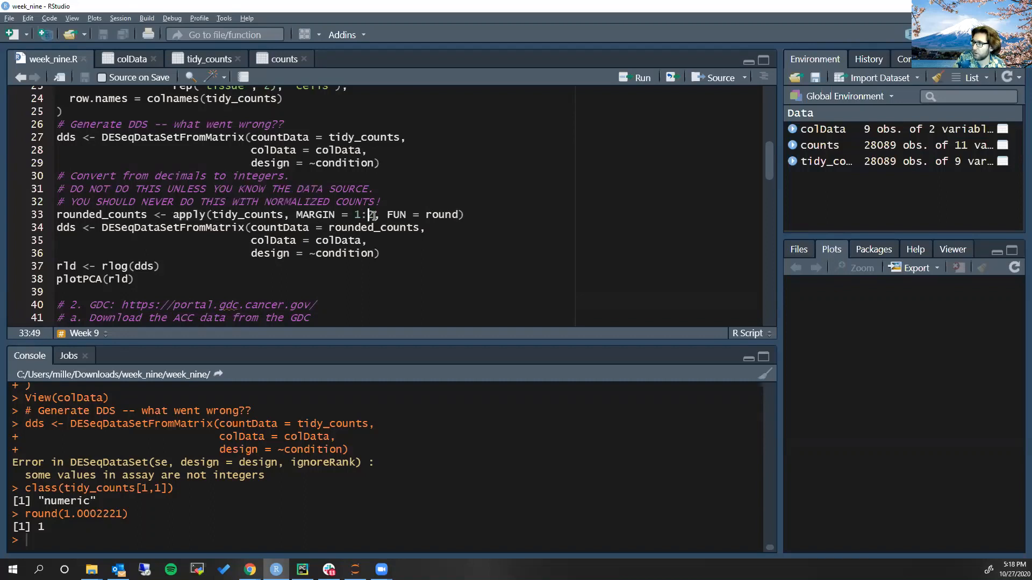
drag(354, 215, 376, 215)
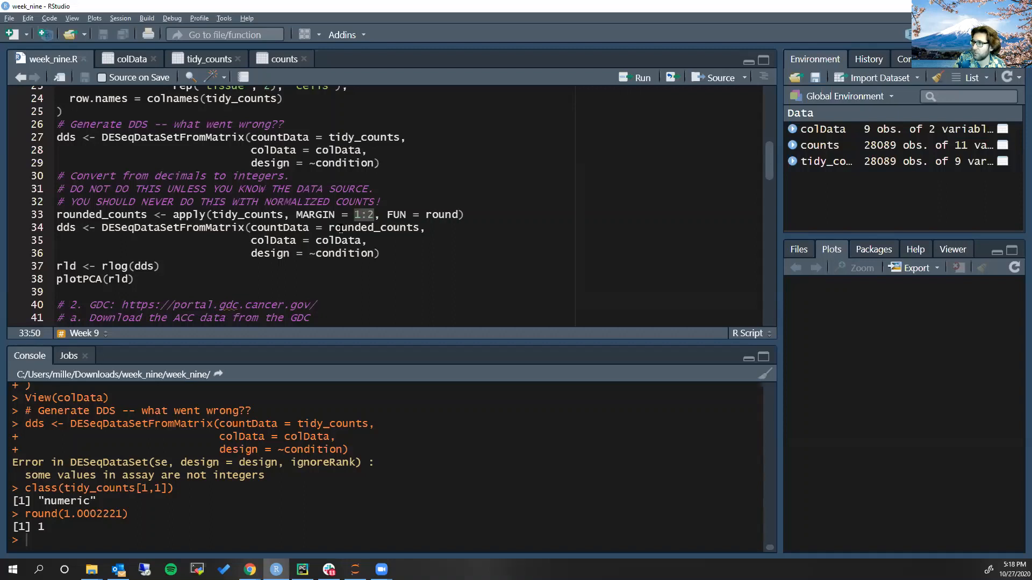
click(246, 220)
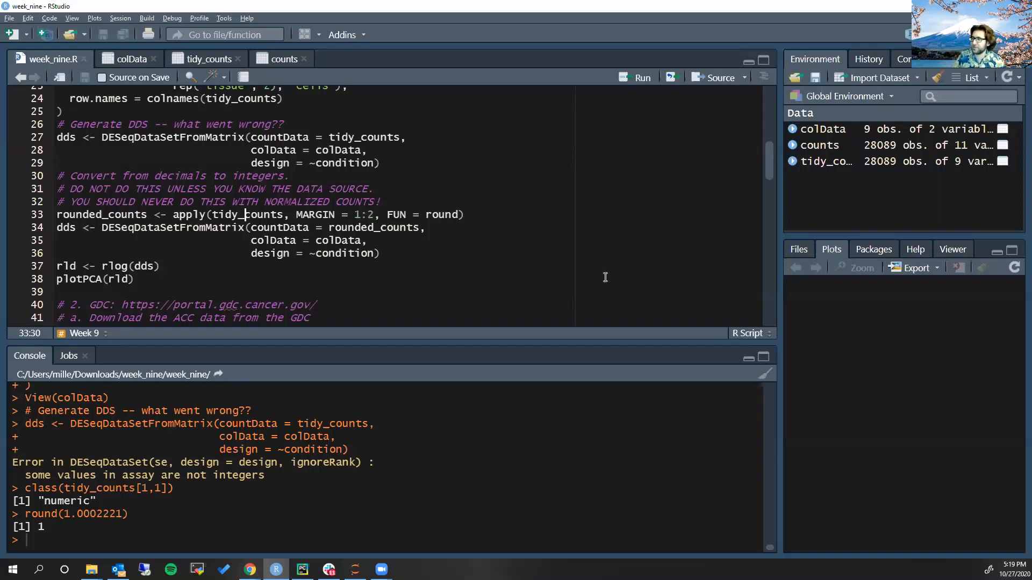
Run the rounded_counts line of week_nine.R to round tidy_counts, and check the resulting matrix in the data viewer
key(ctrl+Return)
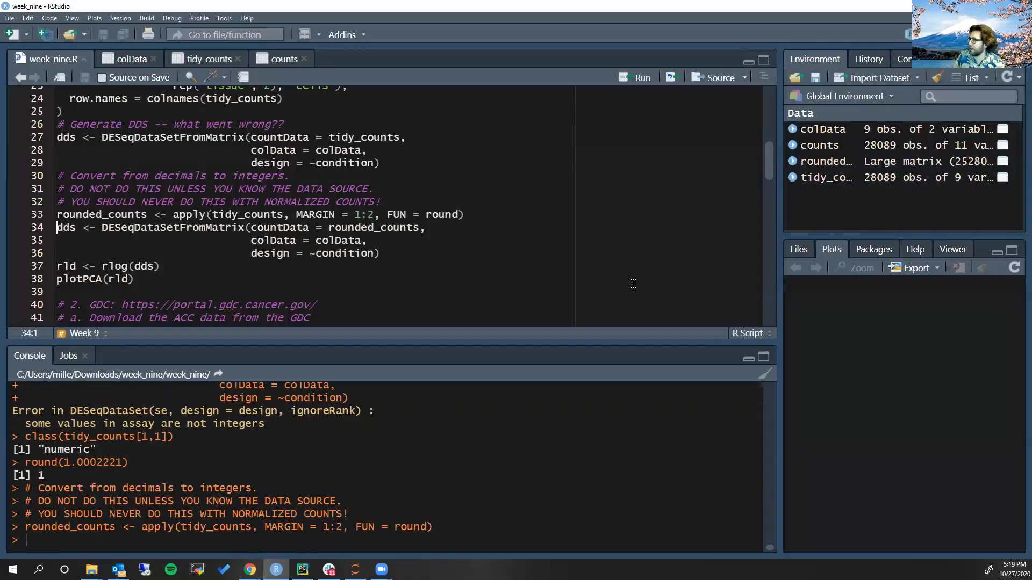
click(850, 162)
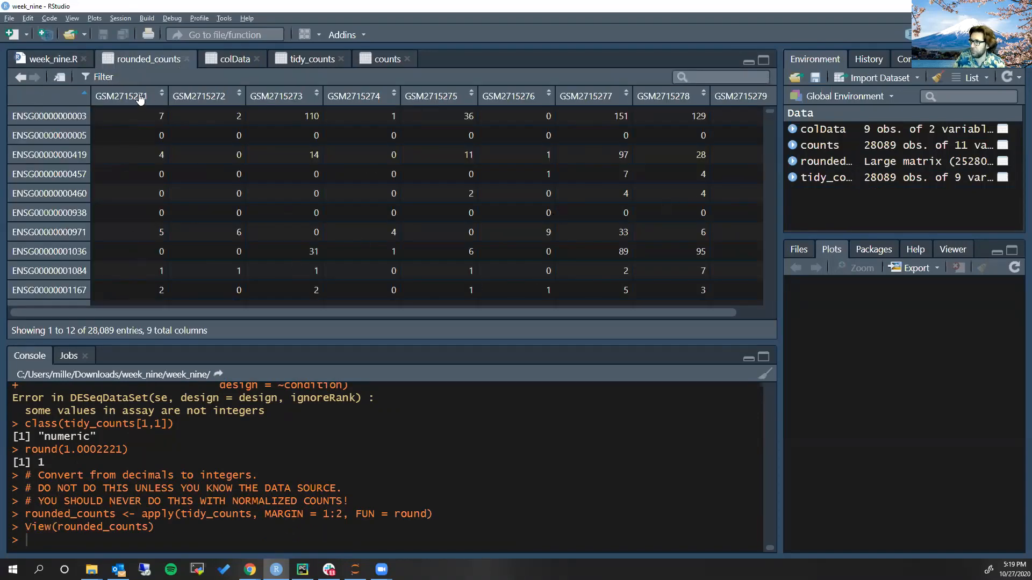
click(46, 62)
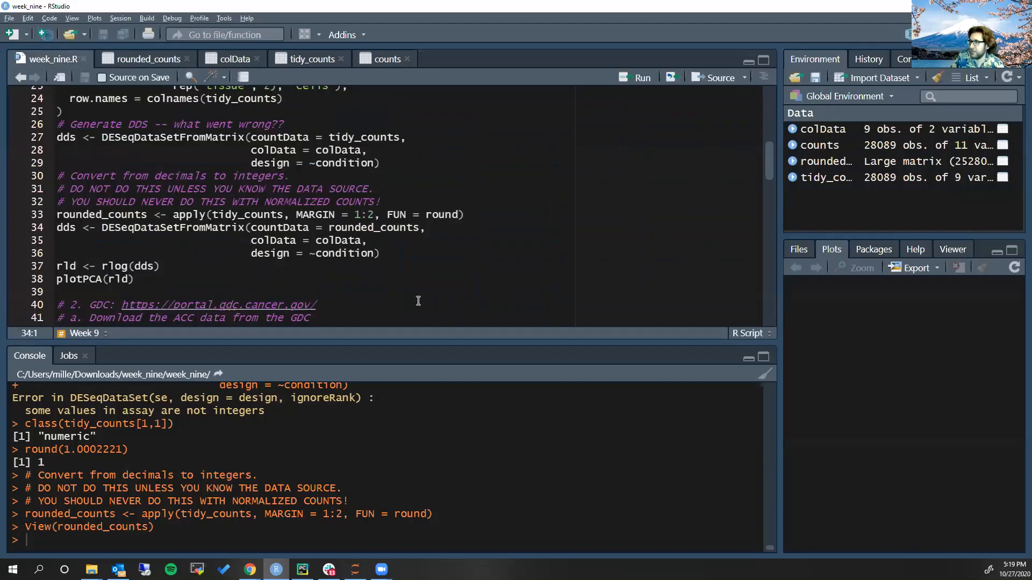
Build dds from rounded_counts with the second DESeqDataSetFromMatrix call and plot the PCA of its rlog transform
key(ctrl+Return)
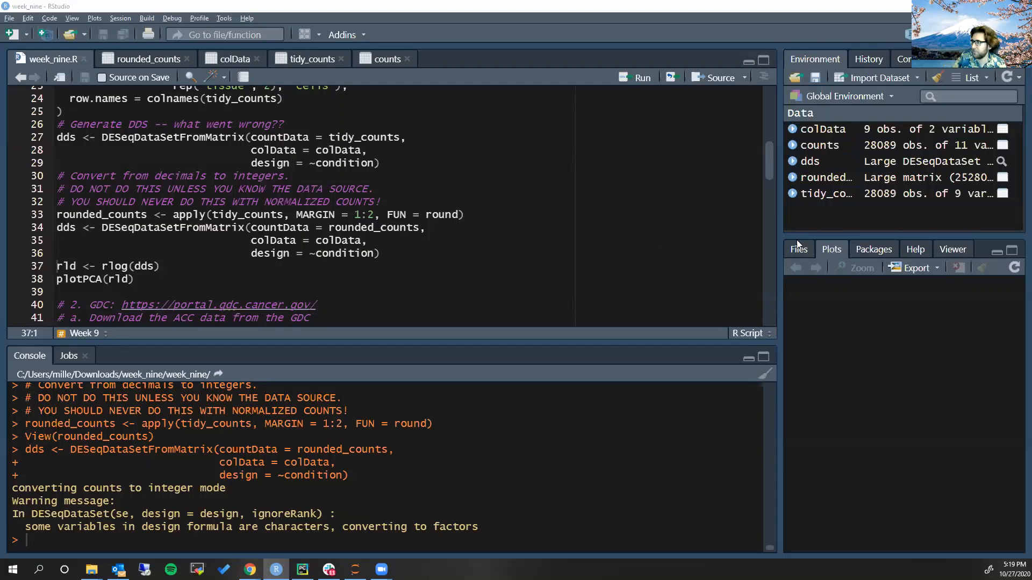
drag(629, 267, 630, 268)
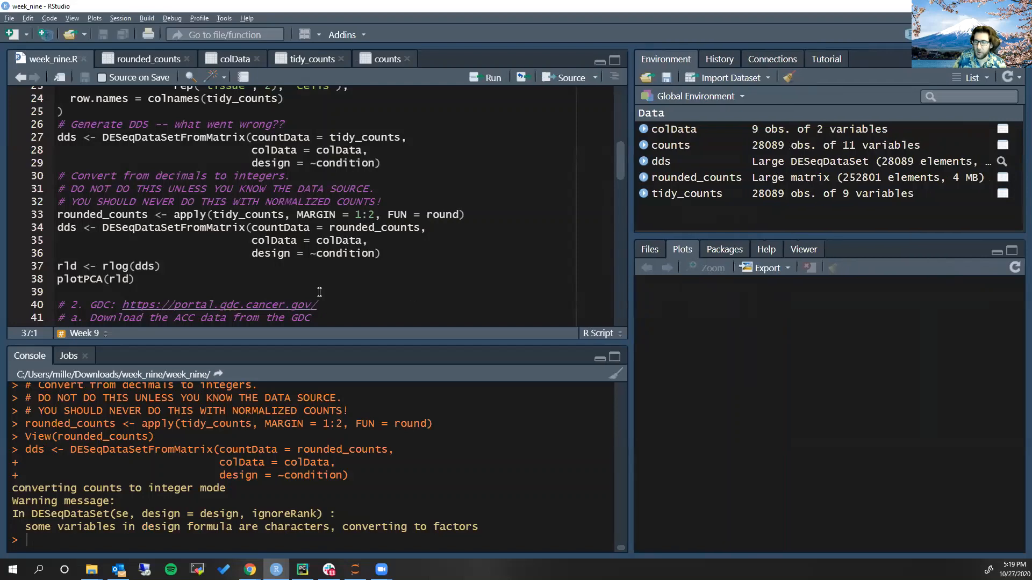
click(129, 266)
scroll(226, 236, down, 3)
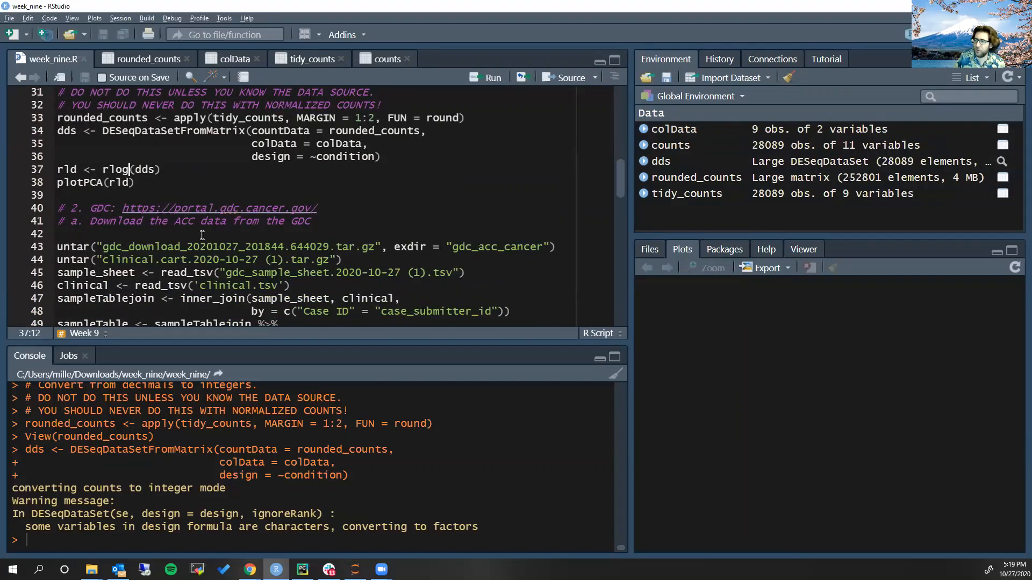
key(ctrl+Return)
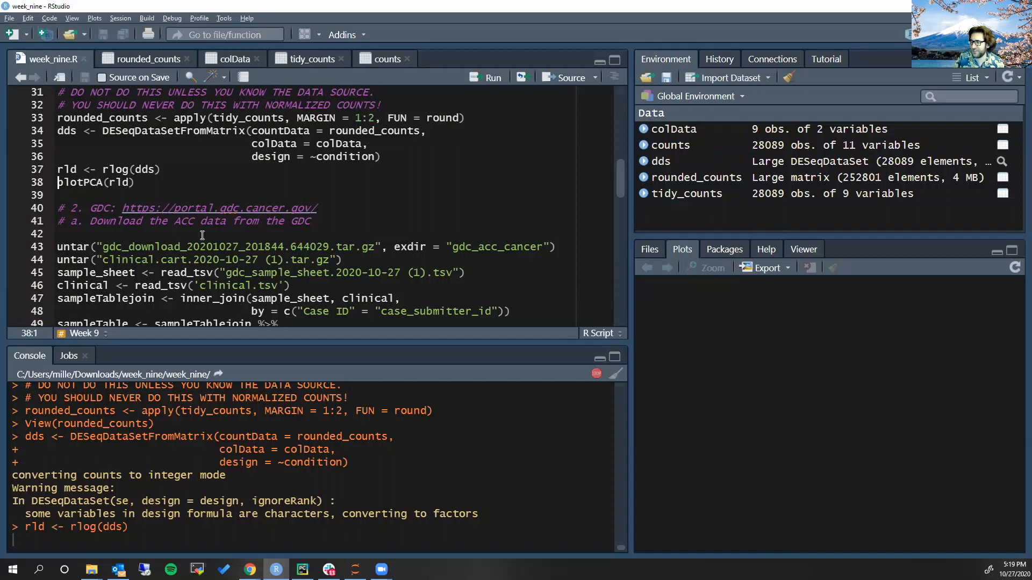
key(ctrl+Return)
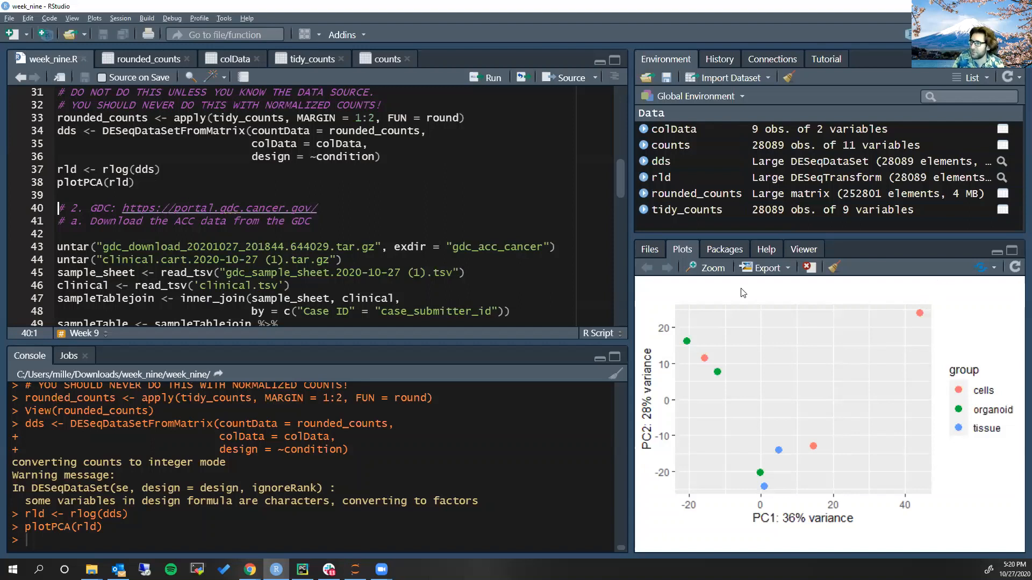
Delete the blank line above the first untar call in the GDC section of week_nine.R and save the script
click(91, 236)
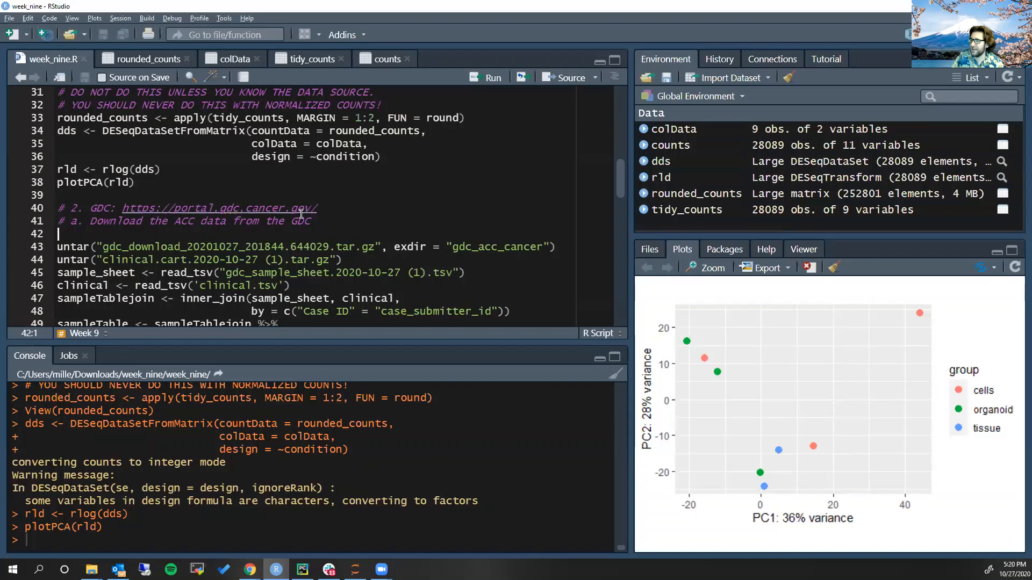
scroll(279, 209, down, 1)
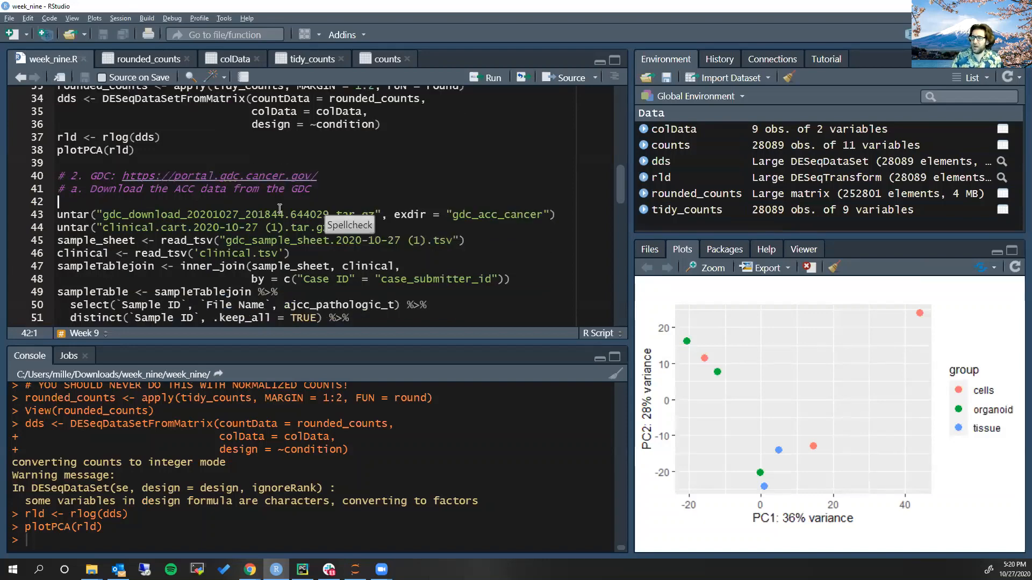
key(BackSpace)
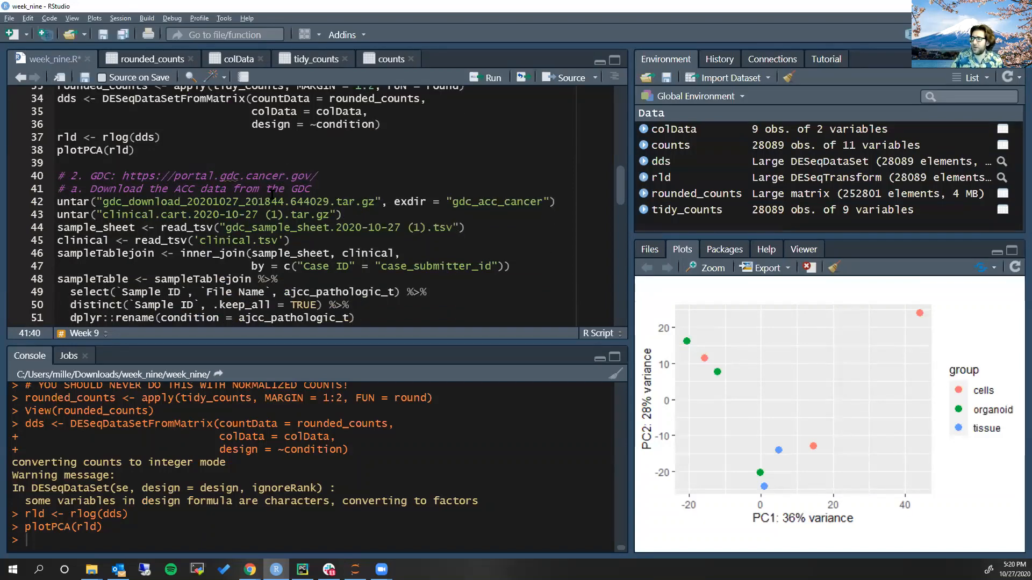
click(193, 201)
key(ctrl+s)
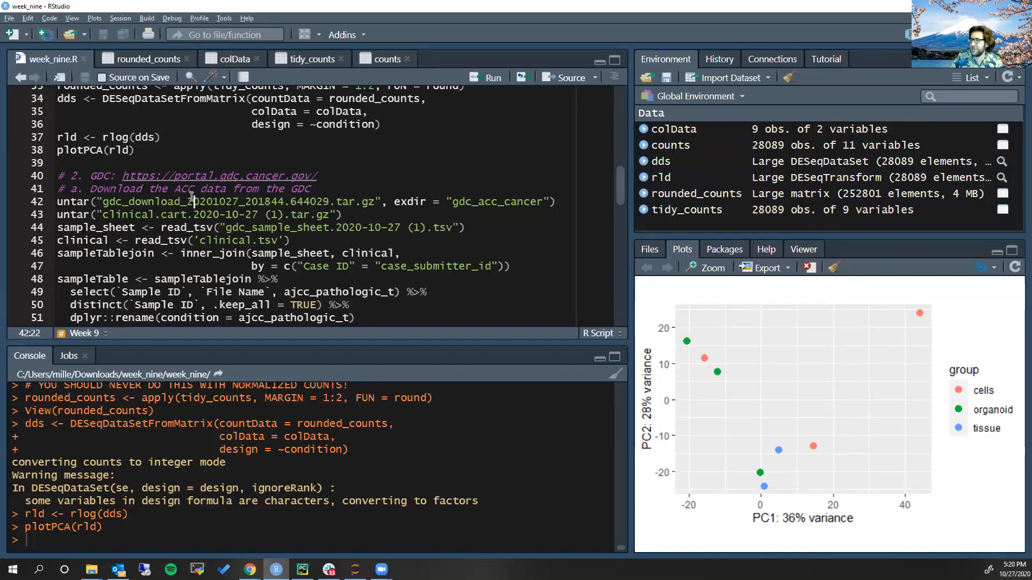
scroll(193, 199, up, 7)
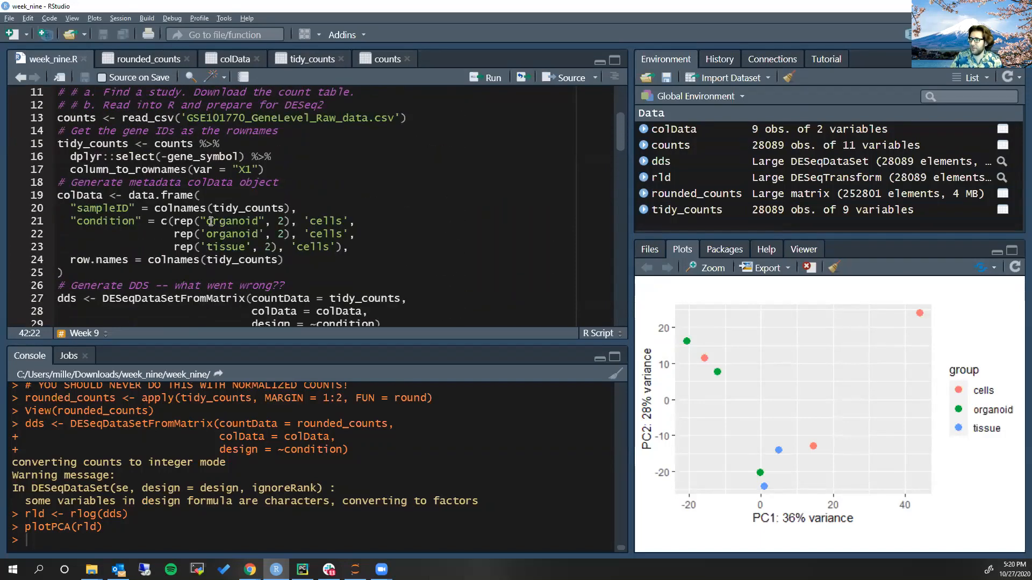
scroll(211, 222, up, 1)
scroll(136, 162, down, 8)
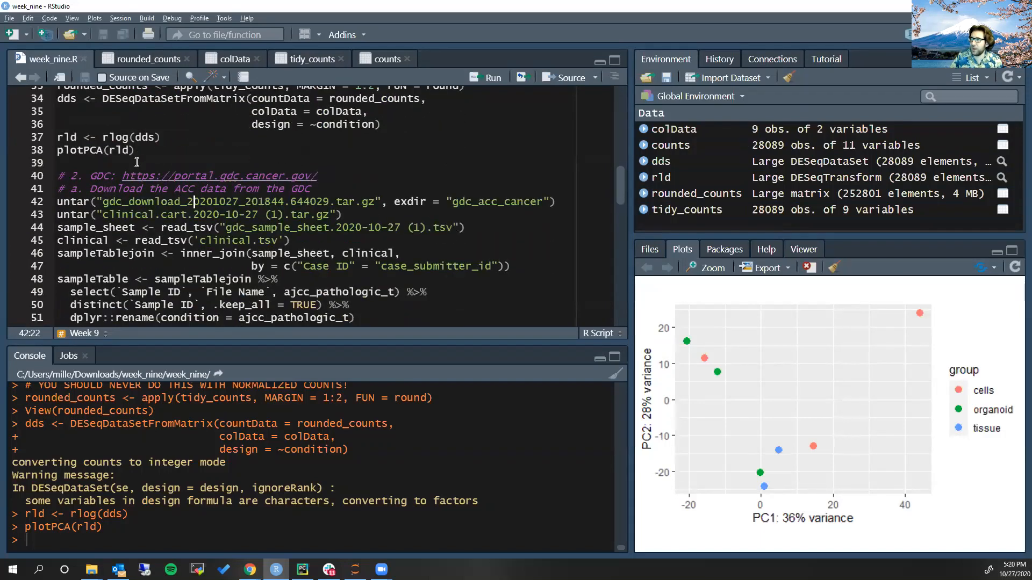
scroll(137, 163, down, 2)
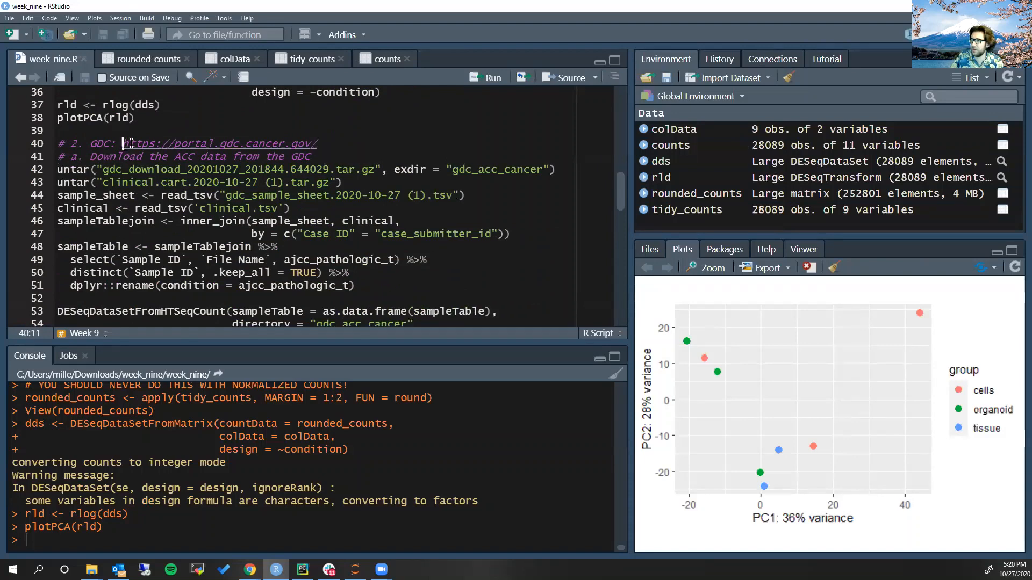
drag(124, 147, 324, 148)
key(ctrl+c)
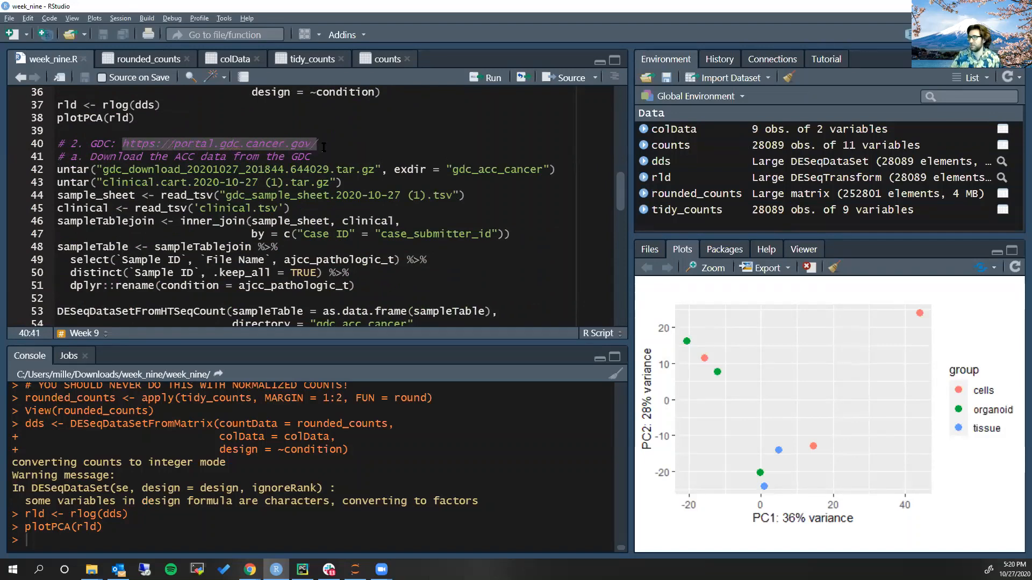
key(alt+Tab)
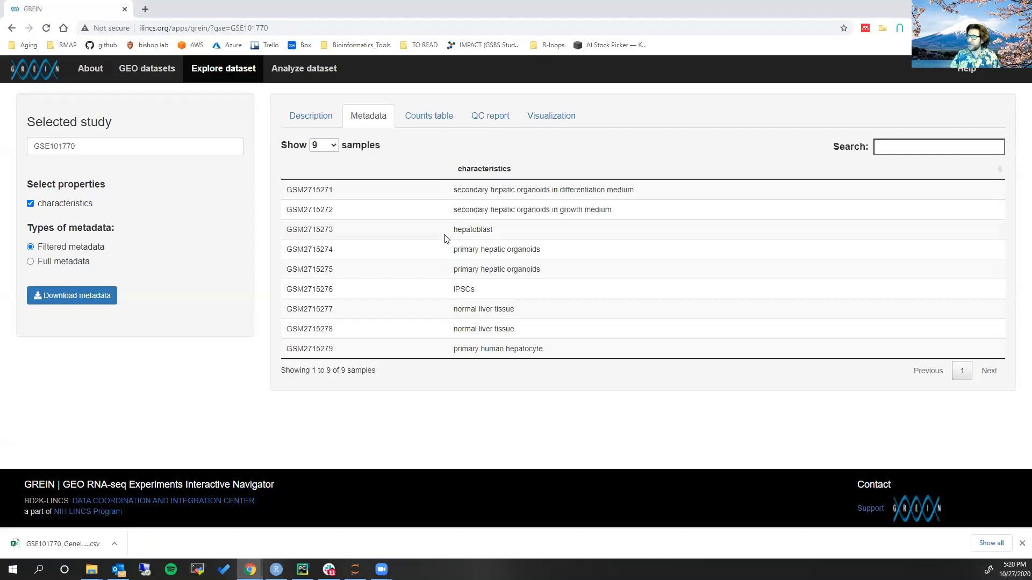
key(ctrl+t)
key(ctrl+v)
key(Return)
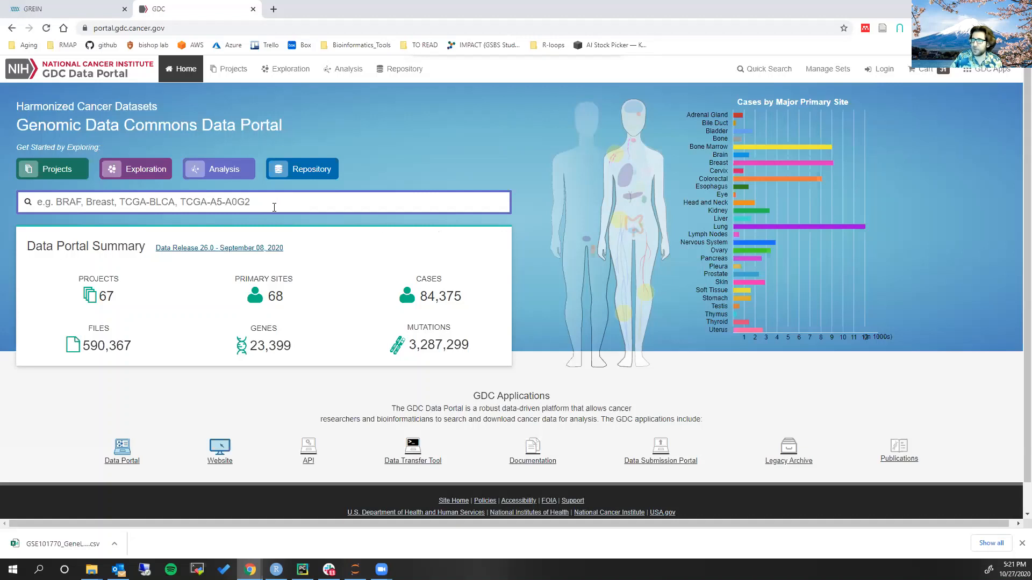
Open the case filters of the GDC Repository and expand the full Primary Site list to look through its sites
click(407, 83)
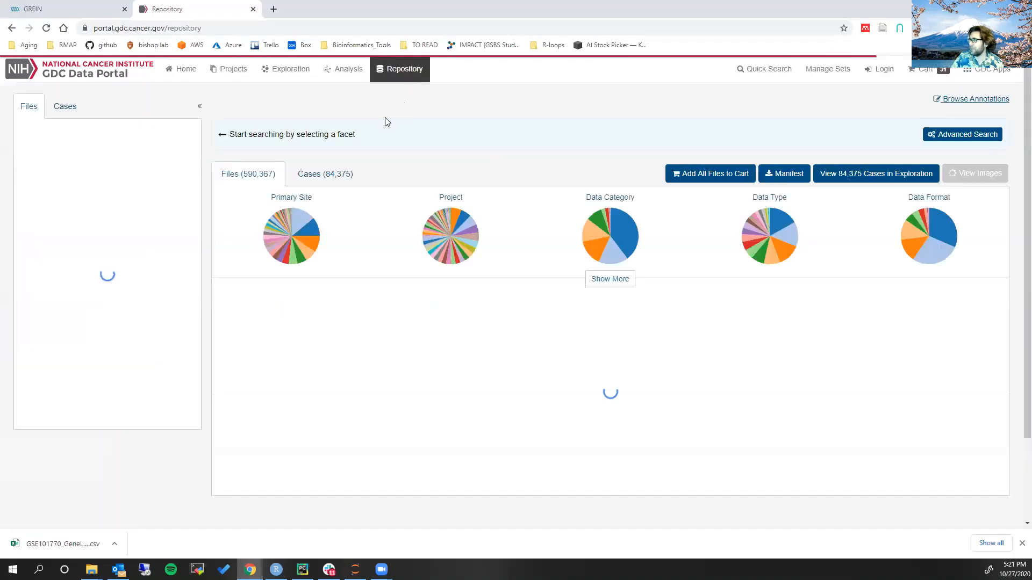
scroll(199, 129, down, 1)
scroll(69, 154, up, 1)
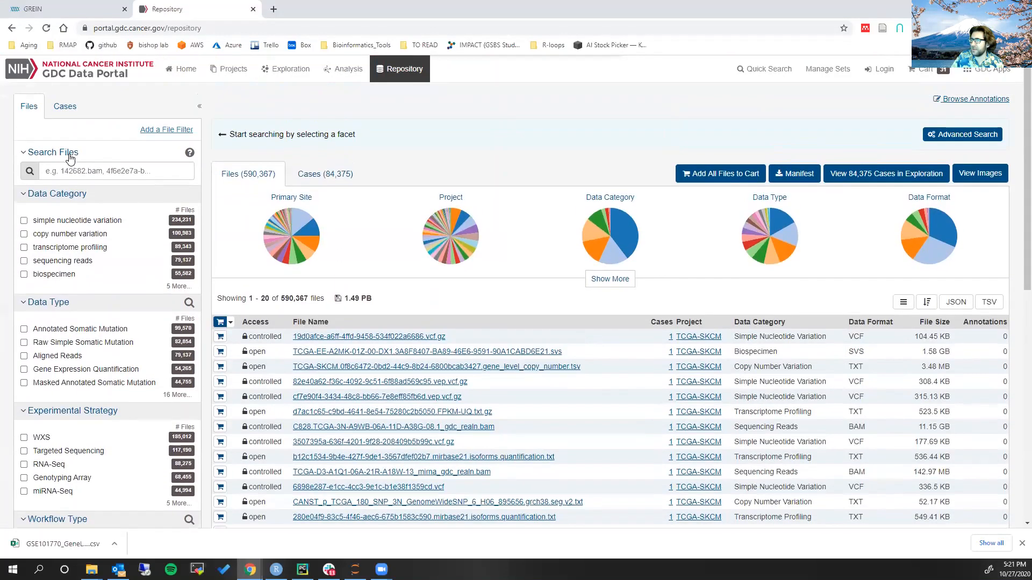
click(59, 108)
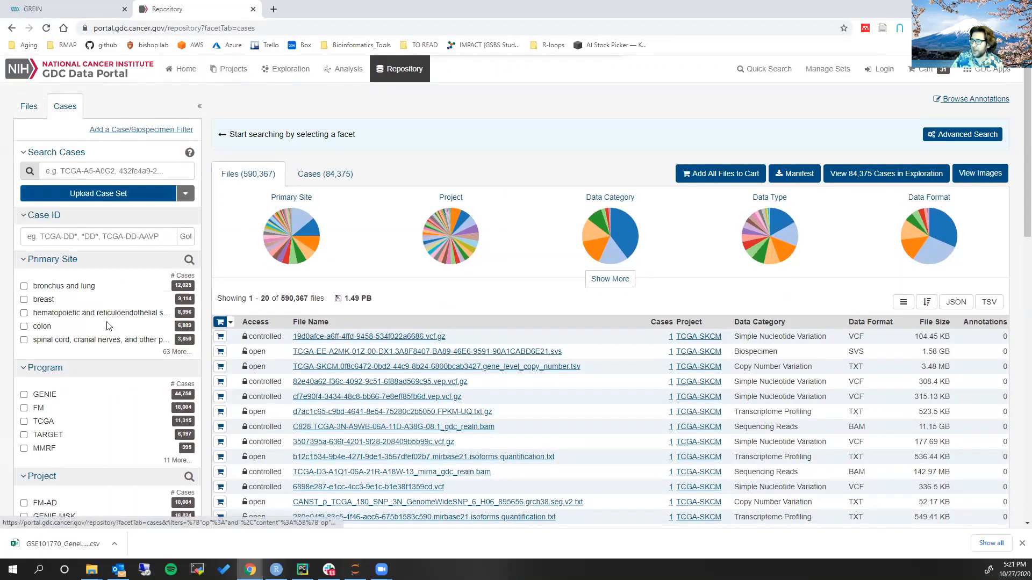
click(177, 352)
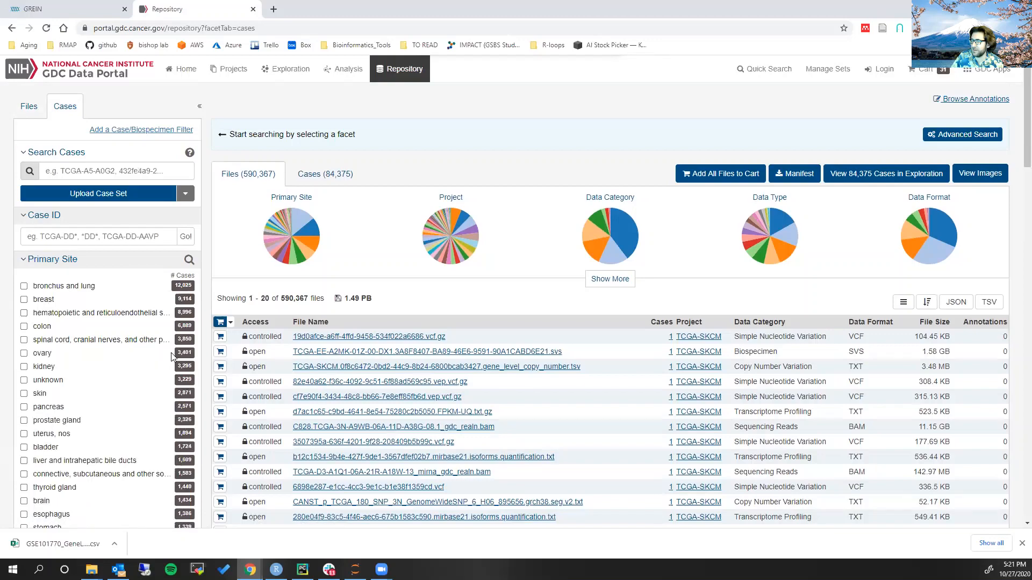
scroll(81, 313, down, 1)
scroll(79, 312, down, 6)
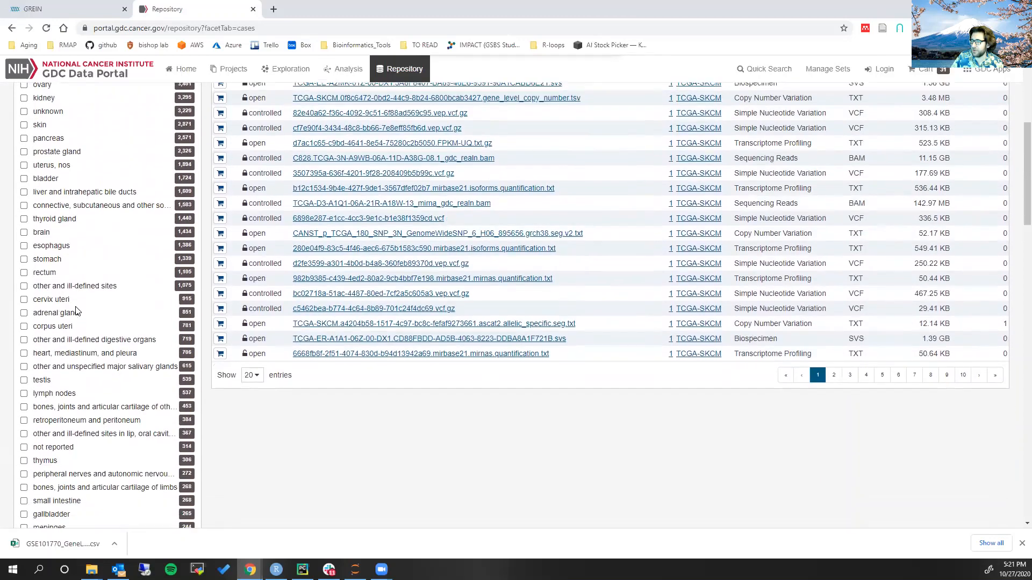
scroll(73, 299, down, 4)
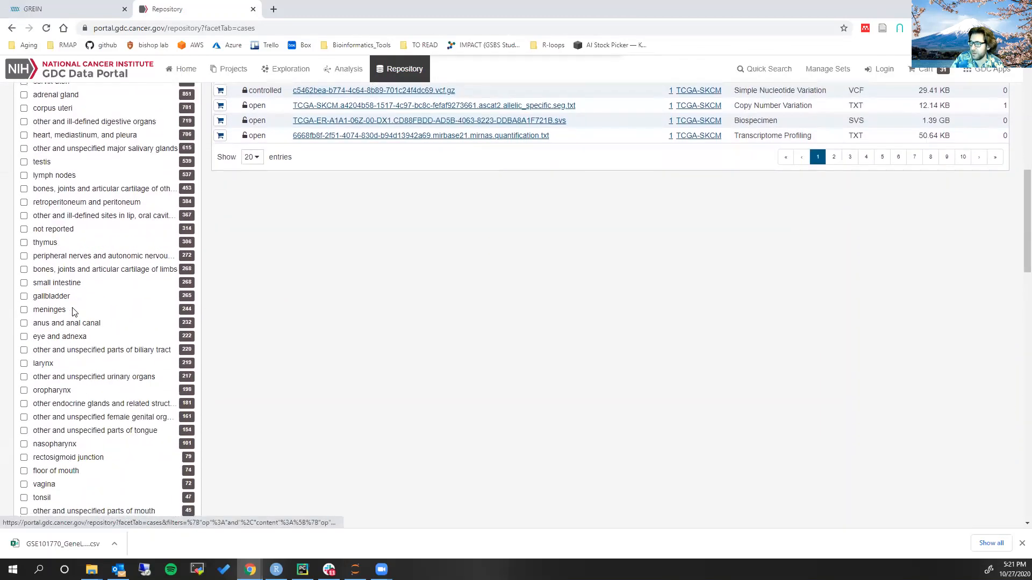
scroll(67, 382, up, 1)
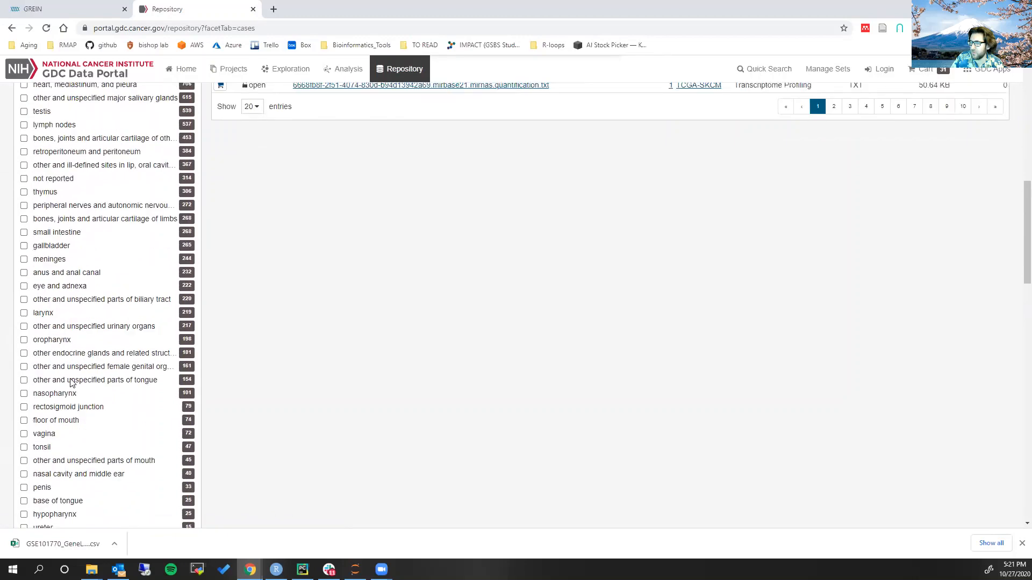
scroll(67, 355, up, 4)
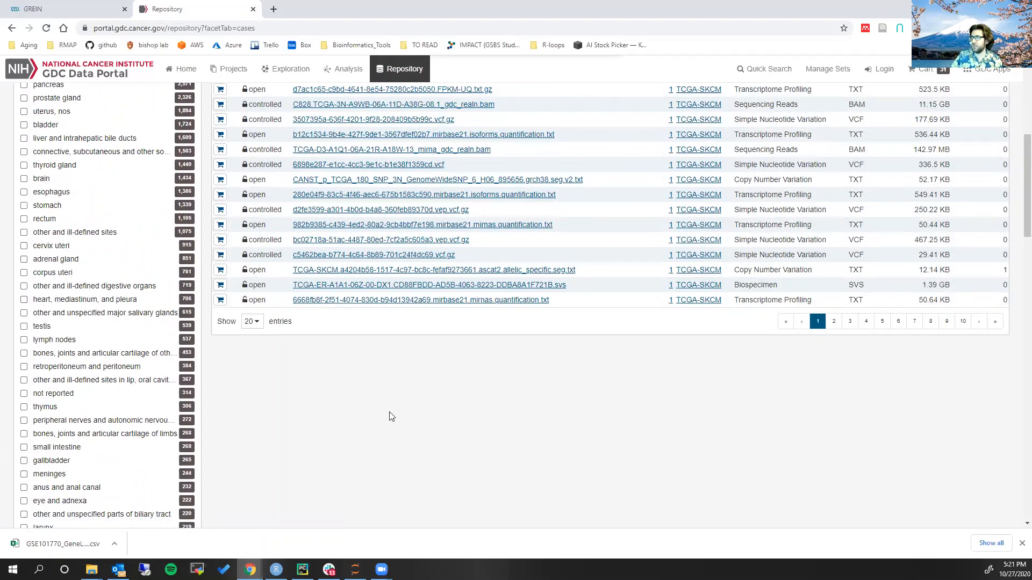
Look up "ACC cancer" on Google in a separate browser window, then close that window
key(ctrl+n)
text(ACC cancer)
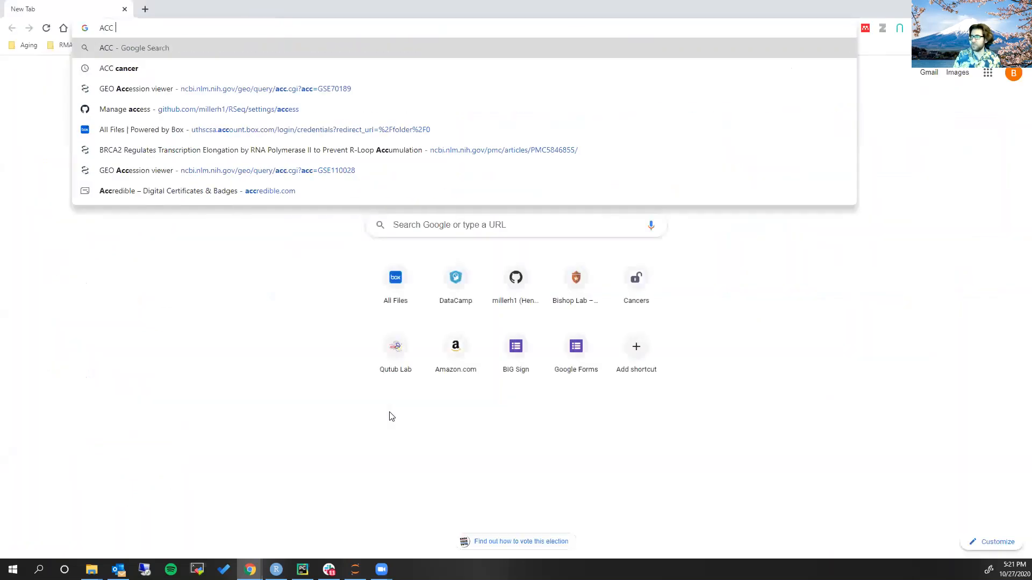
key(Return)
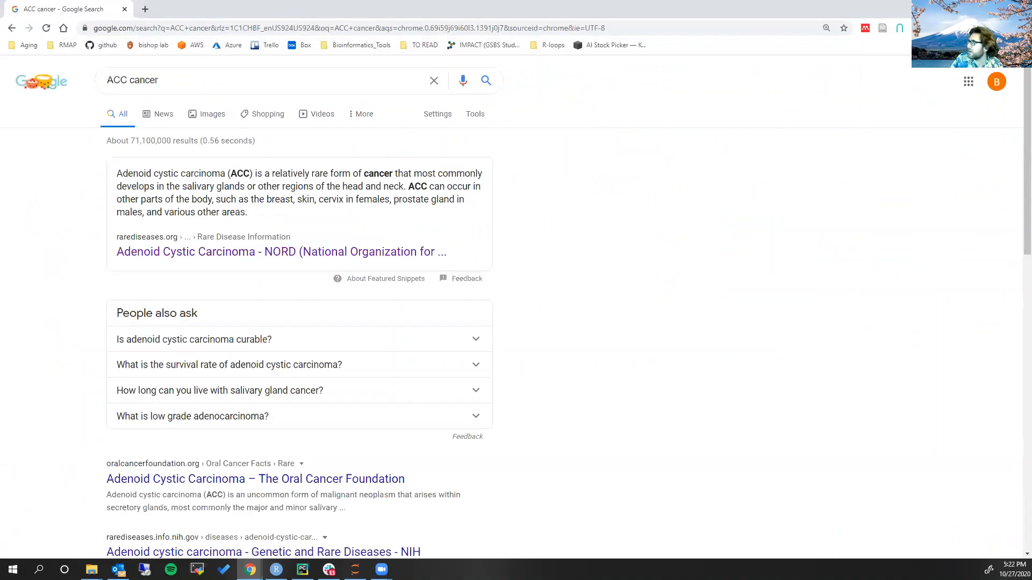
click(1019, 9)
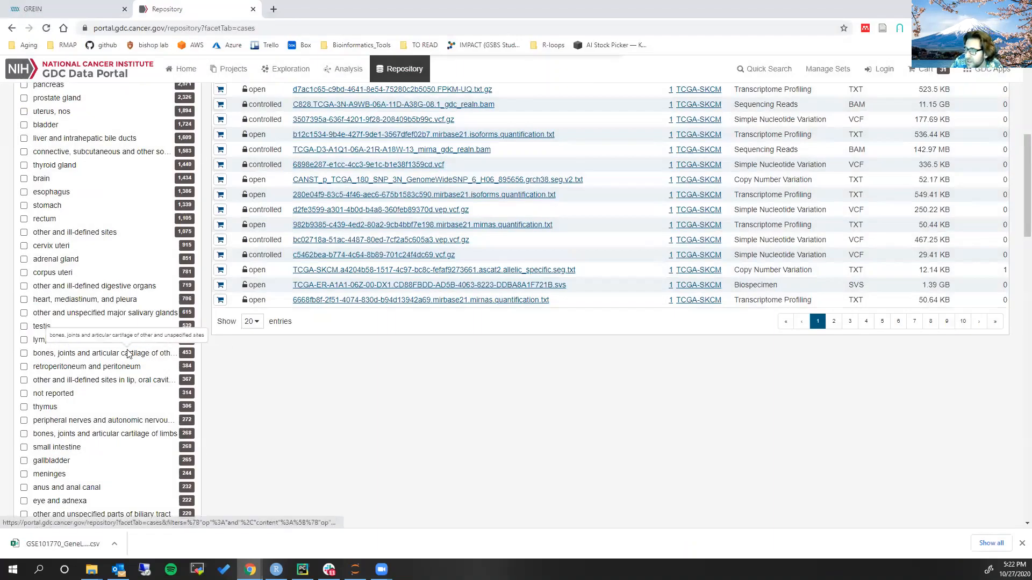
Find "adeno" among the case filters and restrict Disease Type to adenomas and adenocarcinomas
scroll(127, 350, down, 1)
scroll(127, 353, down, 6)
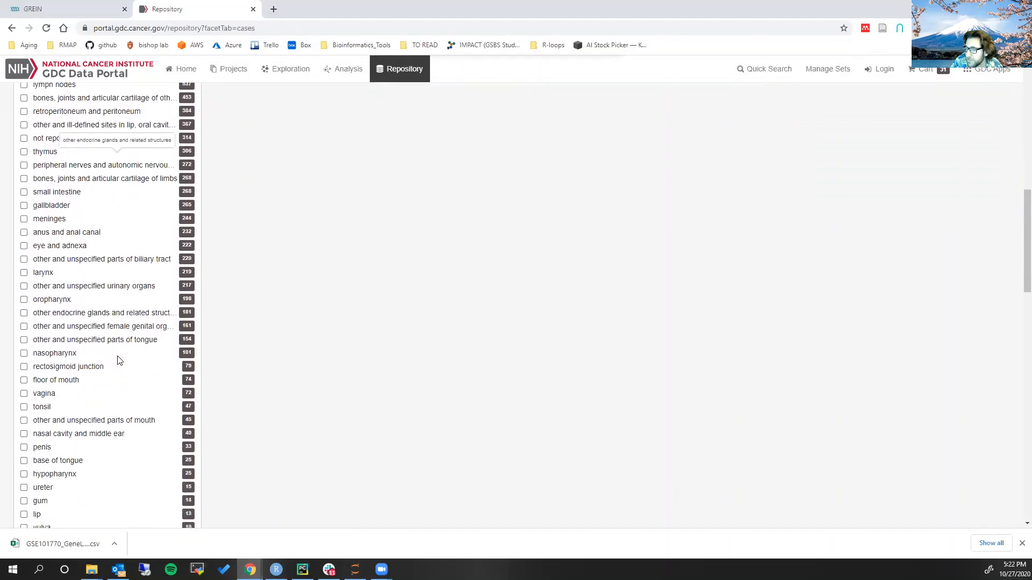
scroll(120, 360, down, 1)
key(ctrl+f)
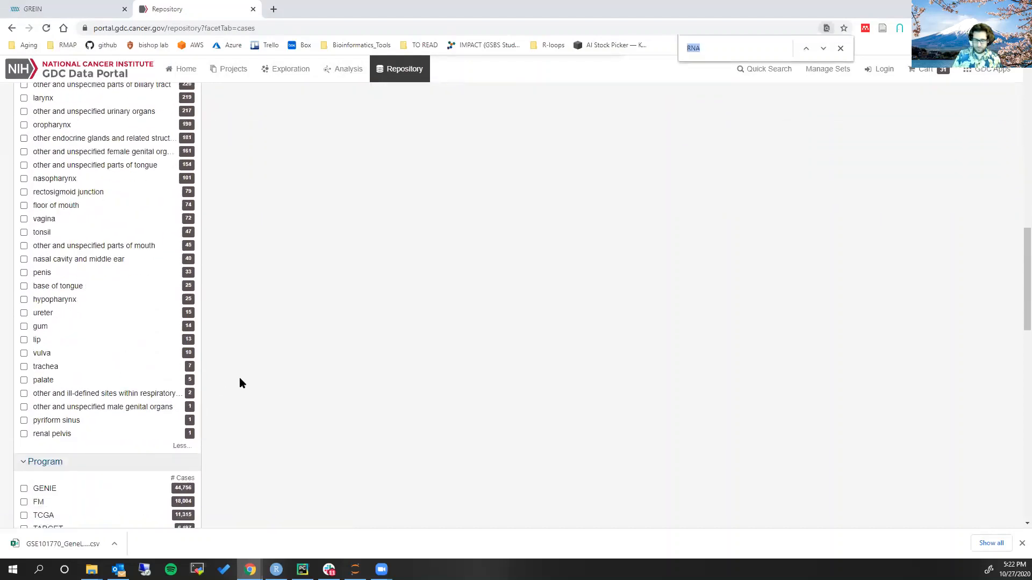
text(adenoi)
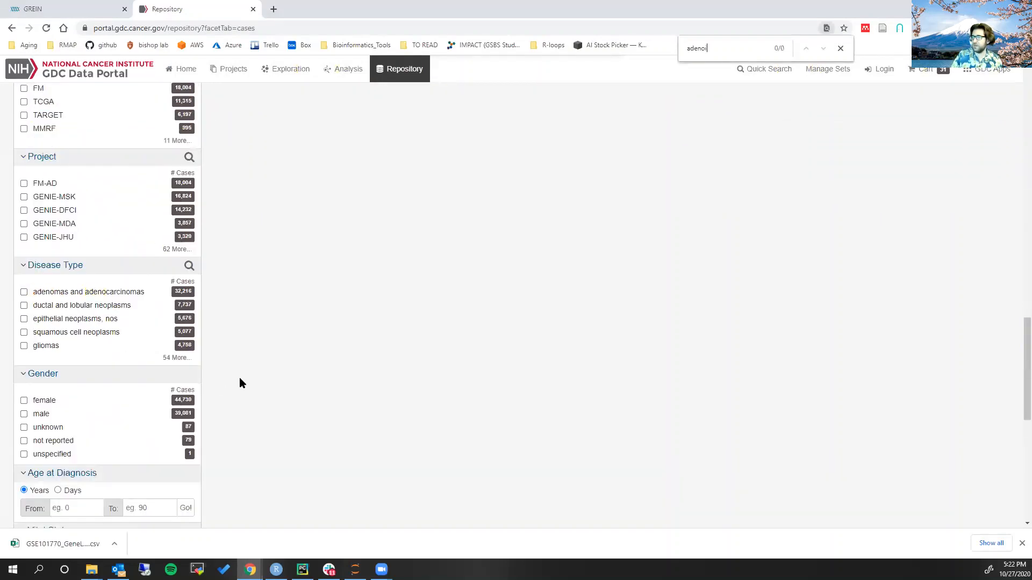
key(BackSpace)
scroll(240, 377, up, 15)
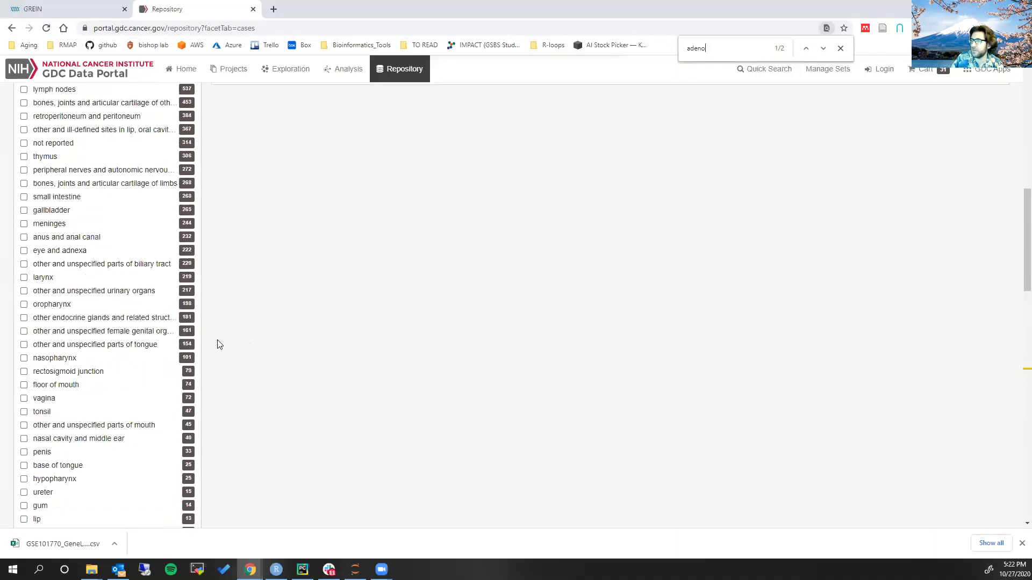
scroll(216, 336, down, 8)
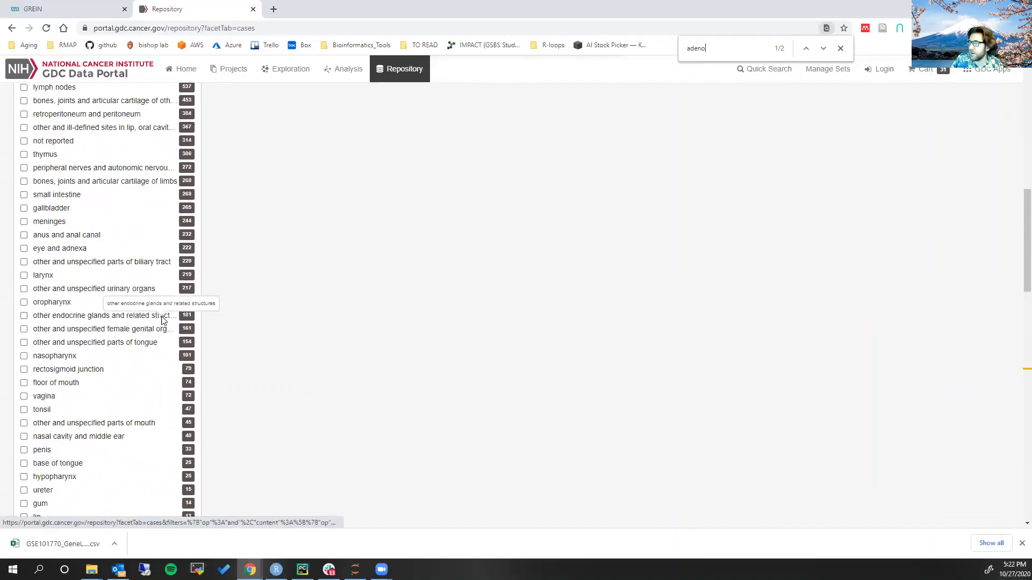
scroll(164, 323, down, 7)
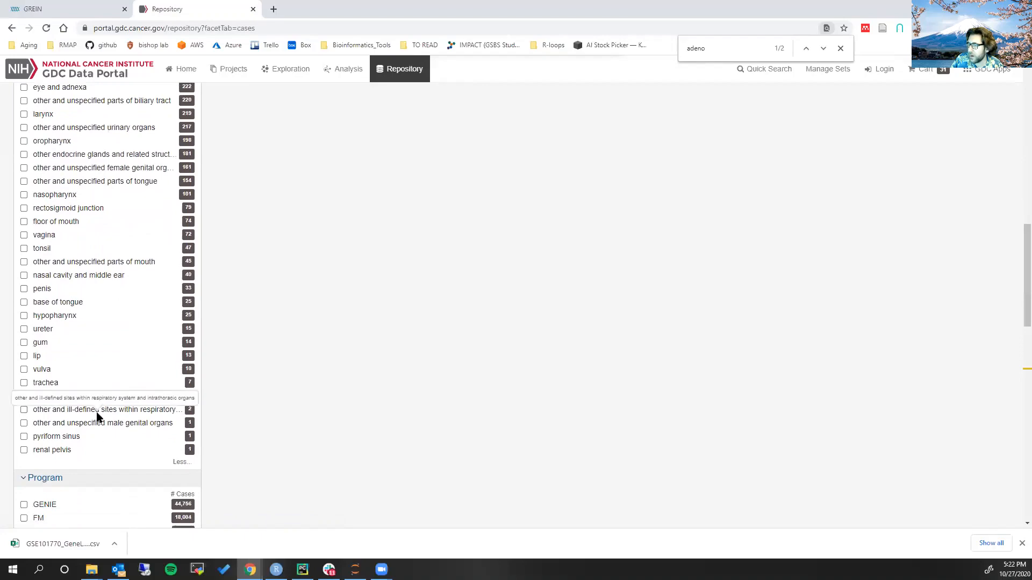
scroll(54, 438, down, 1)
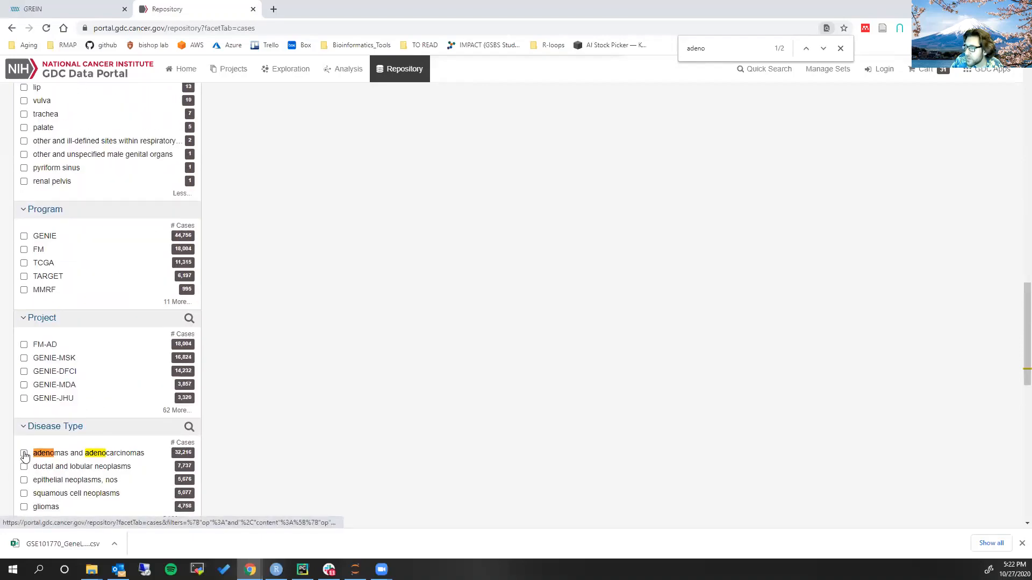
click(24, 454)
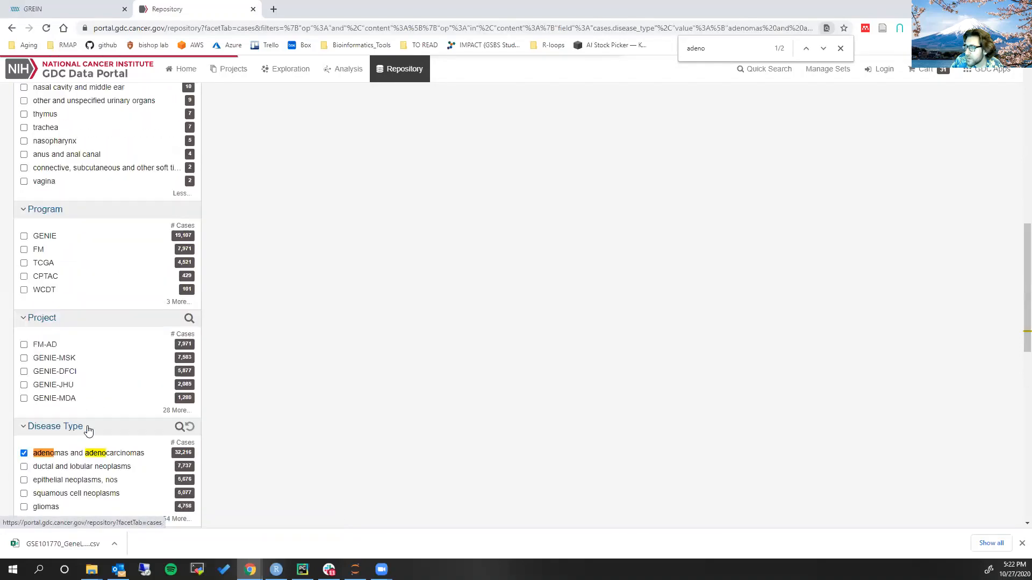
Restrict the Primary Site of the cases to adrenal gland
scroll(161, 357, up, 7)
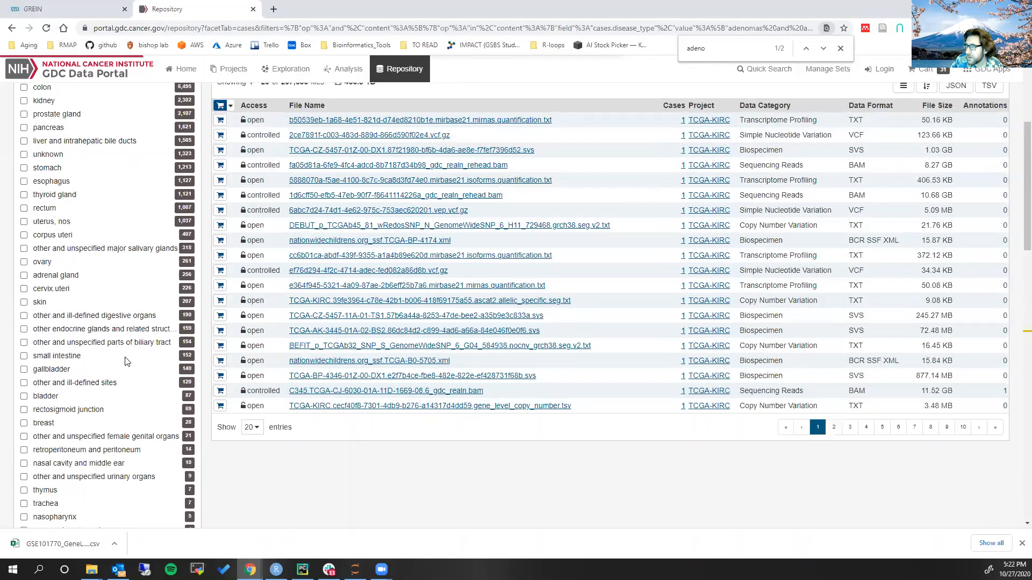
scroll(126, 361, up, 2)
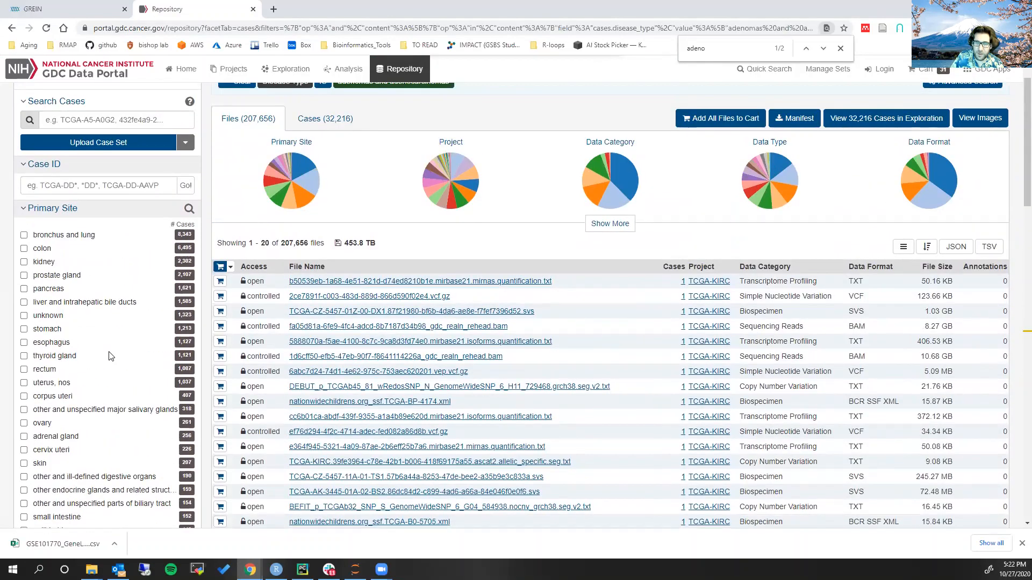
scroll(110, 344, down, 1)
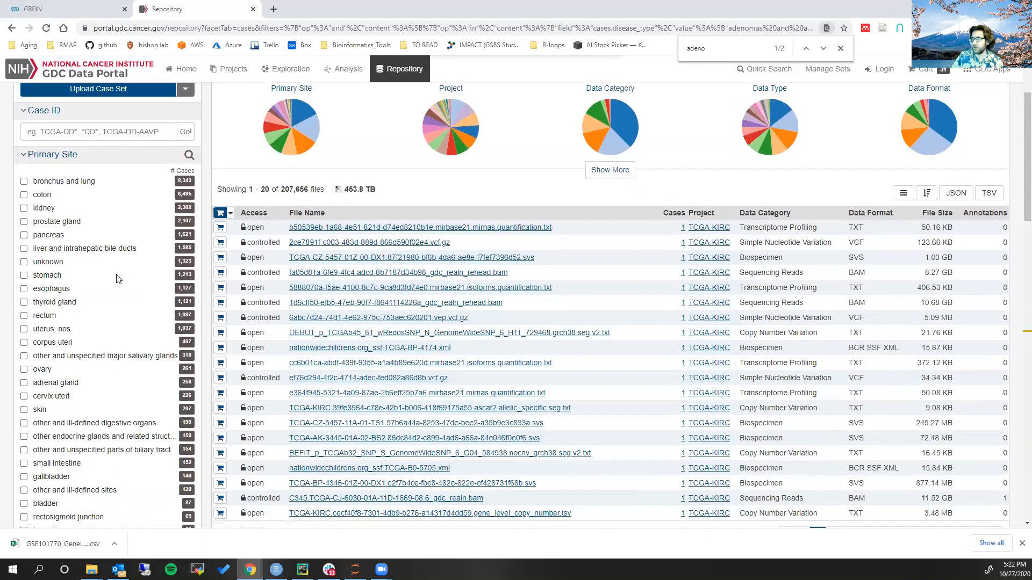
scroll(42, 368, down, 1)
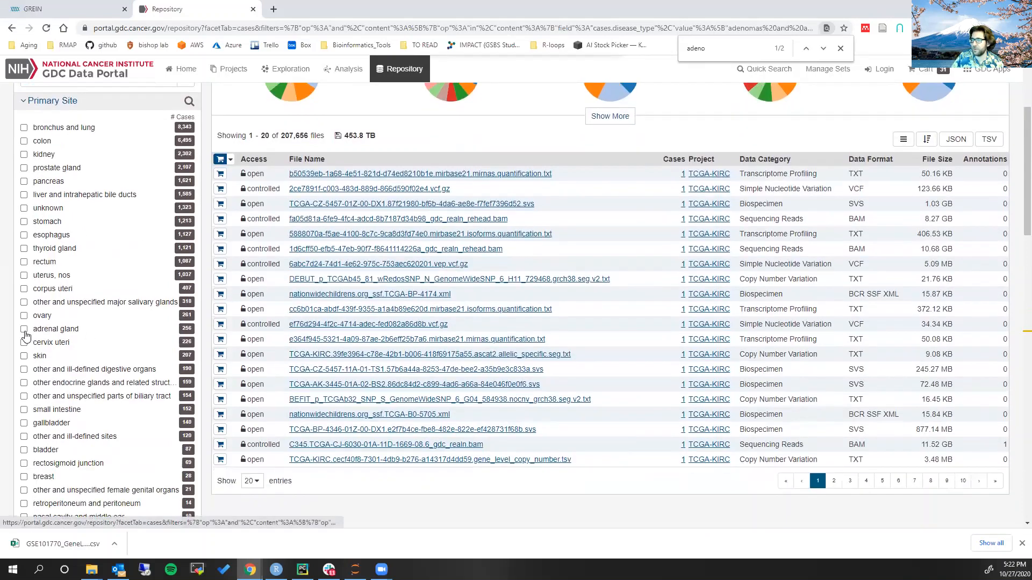
click(24, 330)
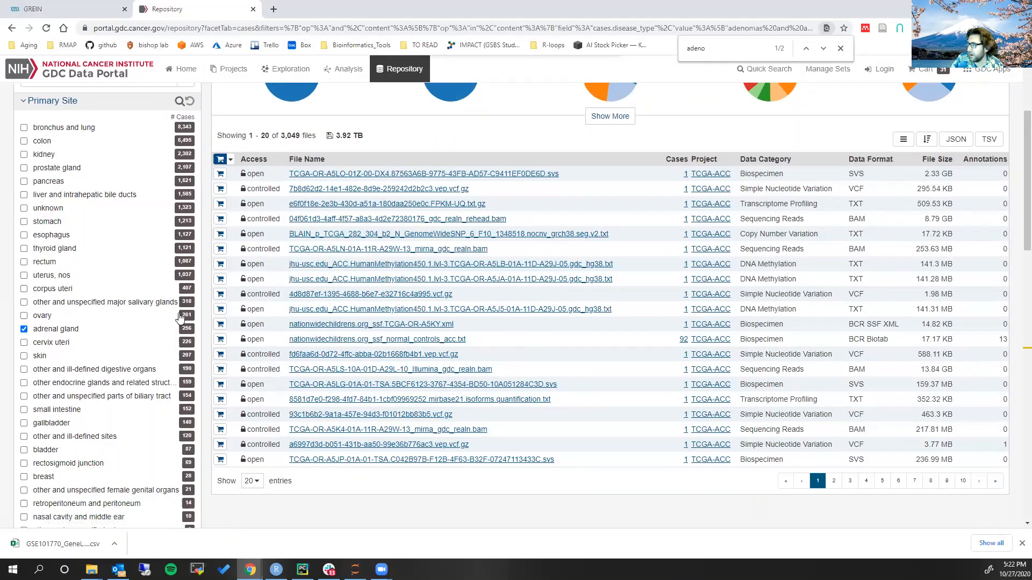
Restrict the Program of the adrenal gland cases to TCGA
scroll(179, 319, down, 3)
scroll(179, 319, down, 2)
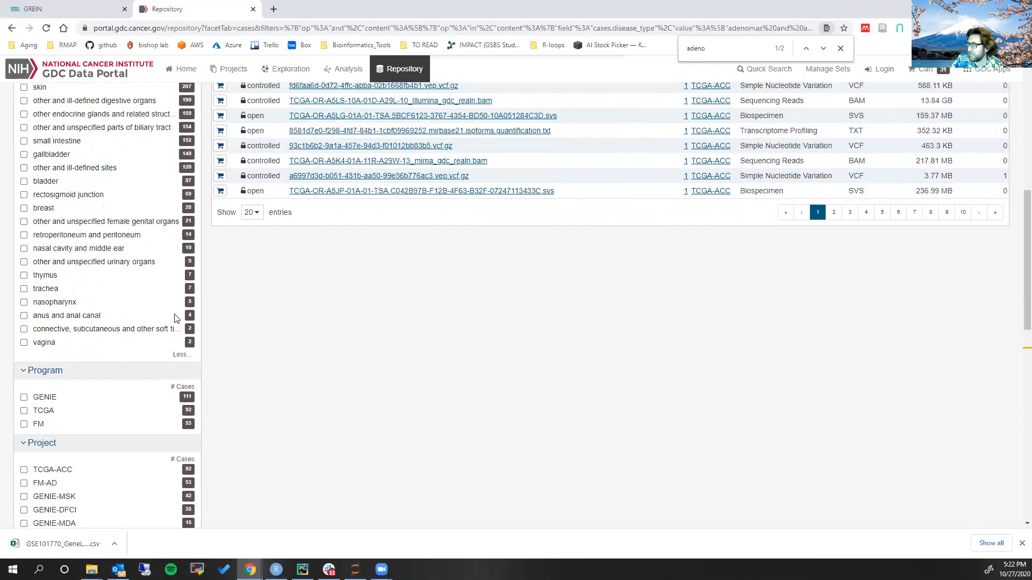
click(23, 414)
scroll(30, 410, up, 3)
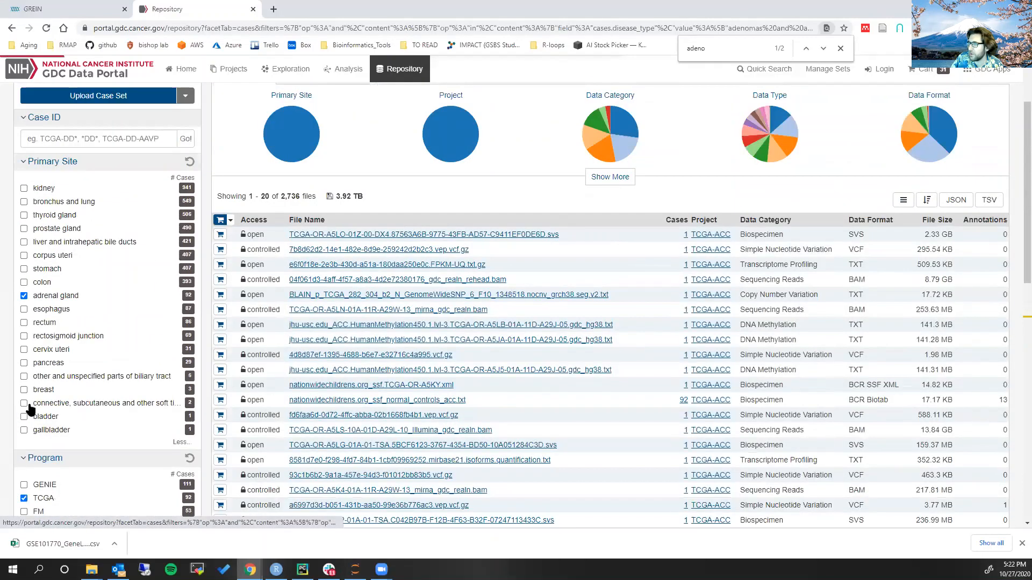
Look through the remaining case filters and restrict Gender to male
scroll(92, 319, down, 1)
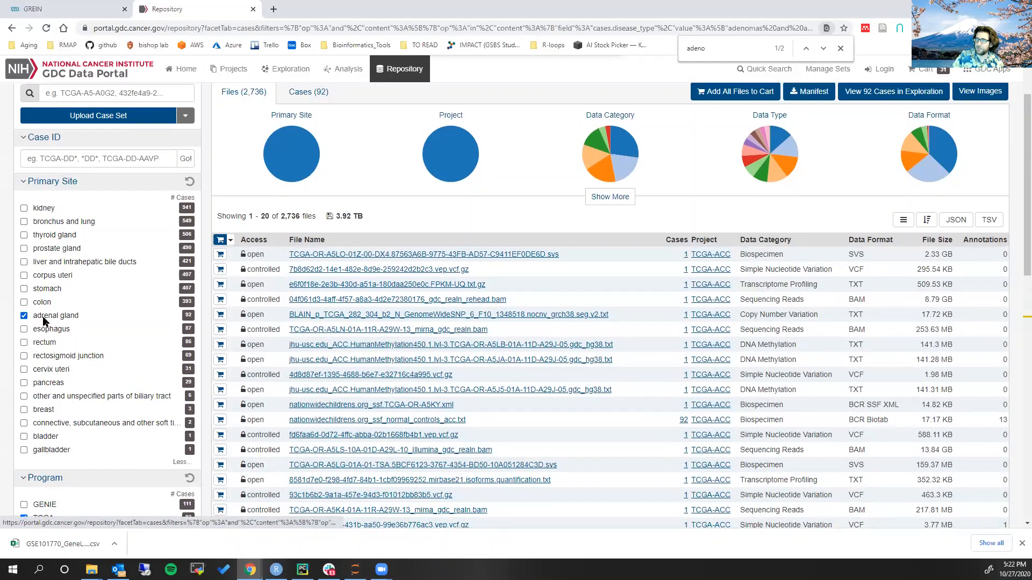
scroll(42, 453, down, 1)
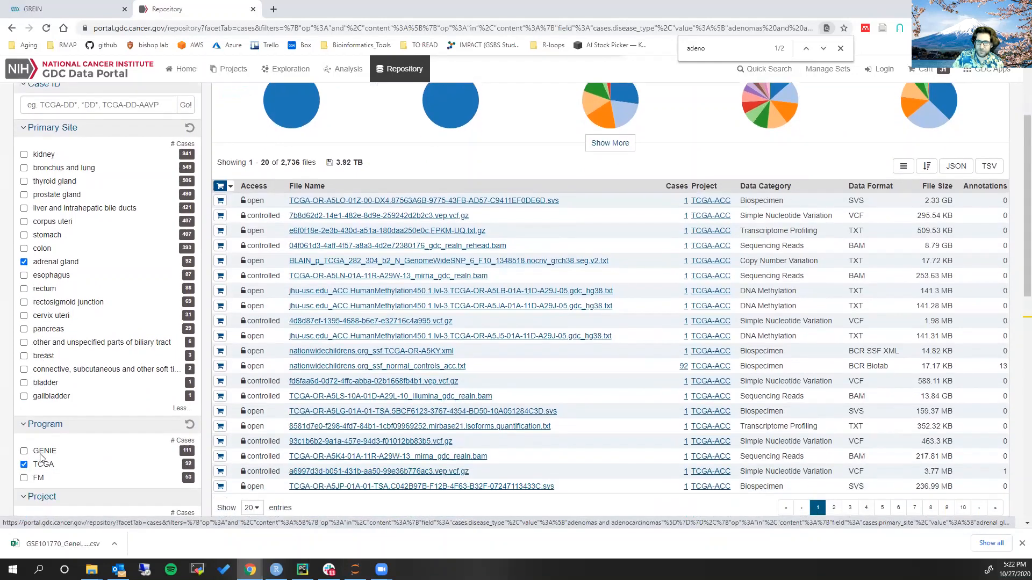
scroll(41, 457, down, 2)
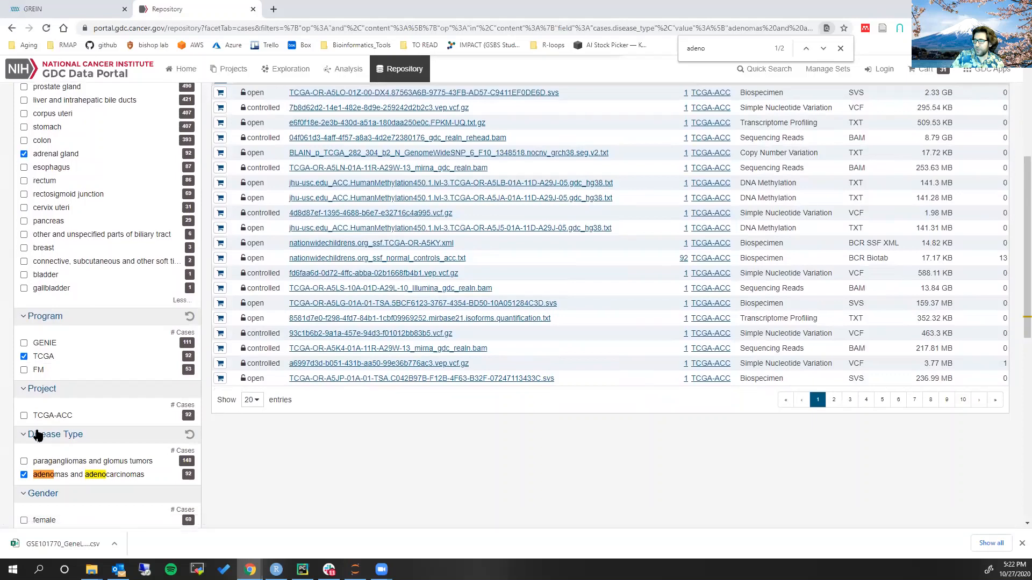
scroll(36, 434, down, 1)
scroll(36, 435, down, 5)
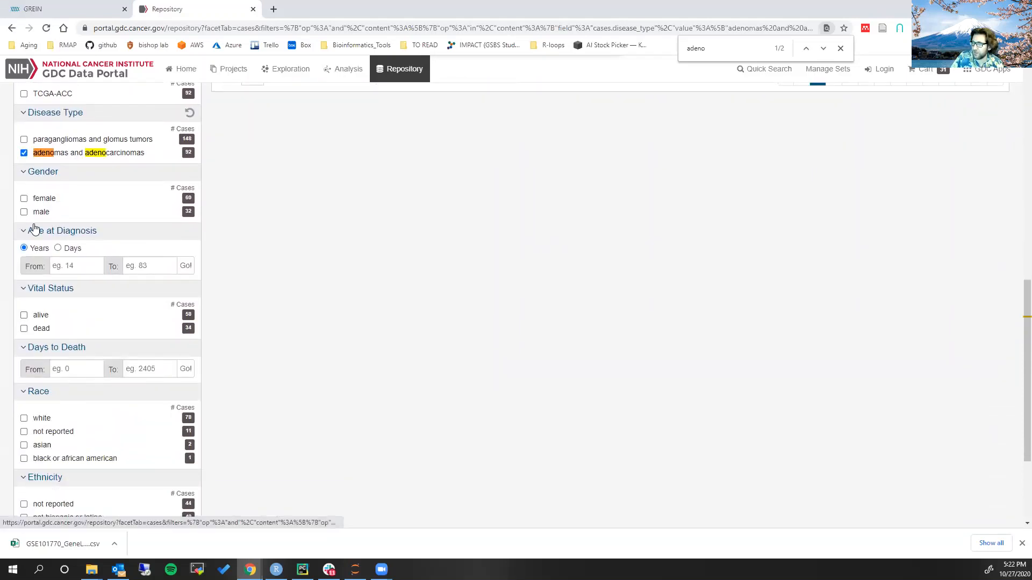
scroll(65, 266, down, 1)
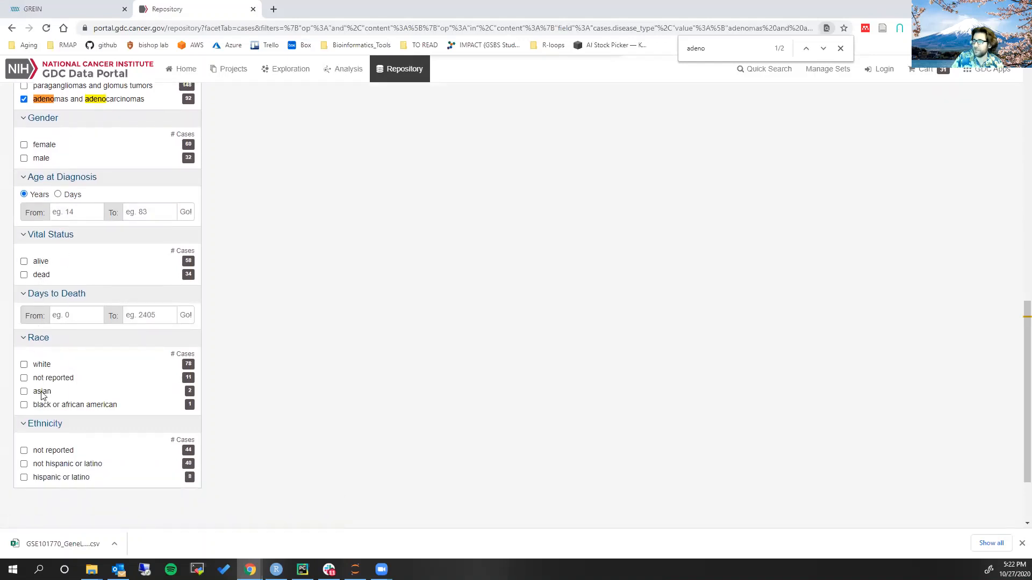
scroll(145, 323, up, 1)
scroll(145, 322, up, 1)
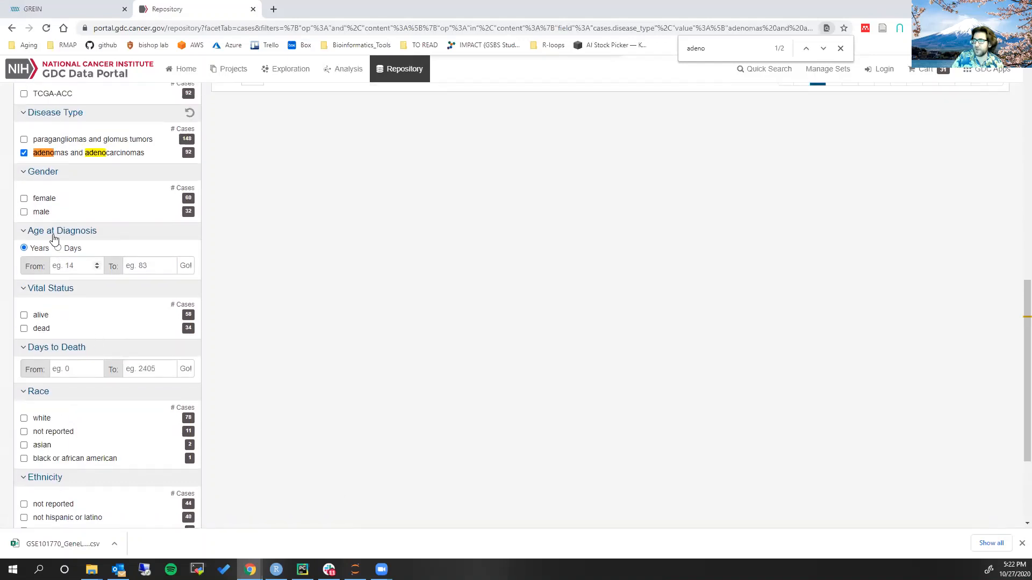
click(24, 212)
Switch from the case filters to the file filters and restrict Experimental Strategy to RNA-Seq
scroll(376, 355, up, 2)
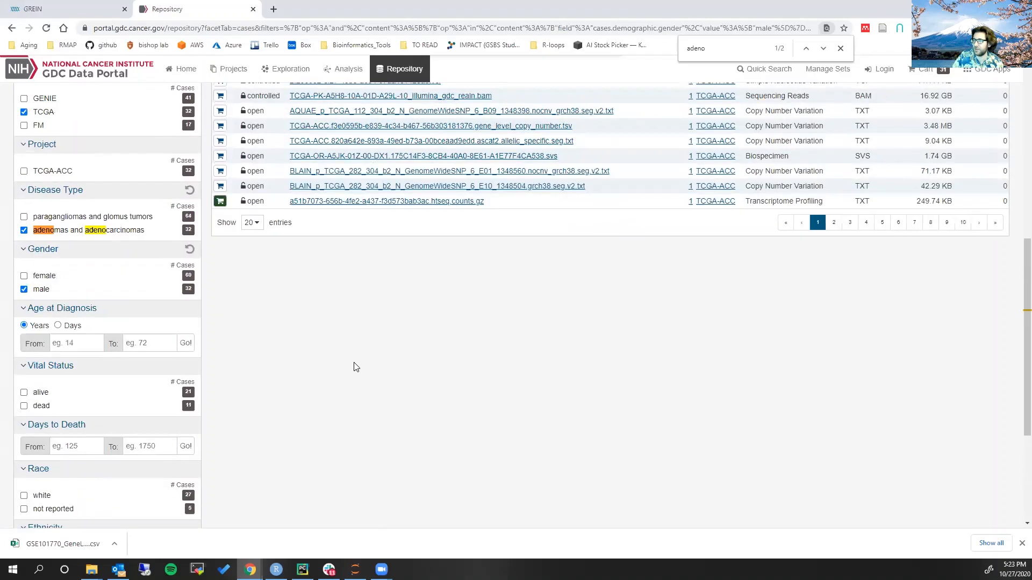
scroll(403, 414, down, 2)
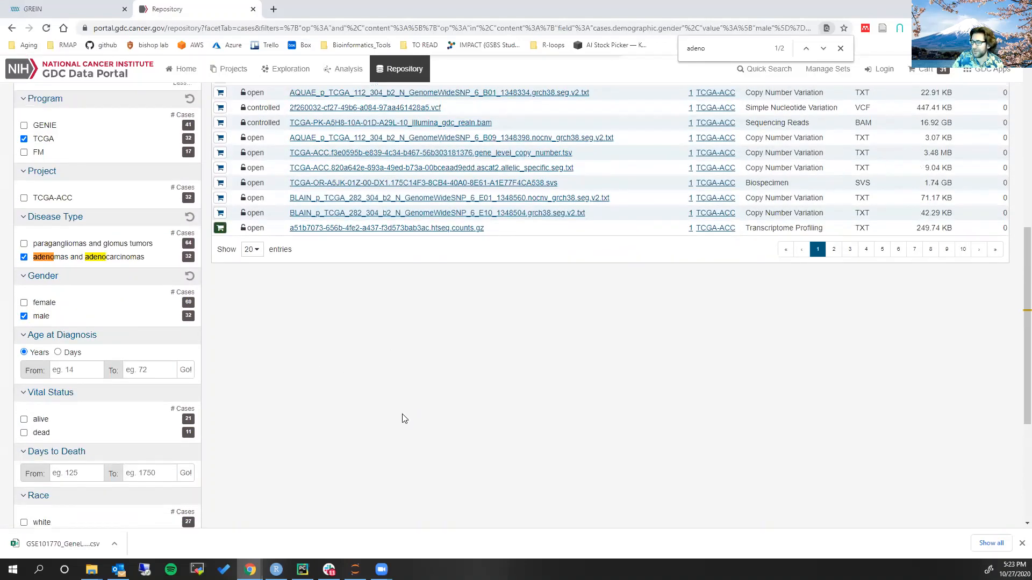
scroll(371, 371, up, 10)
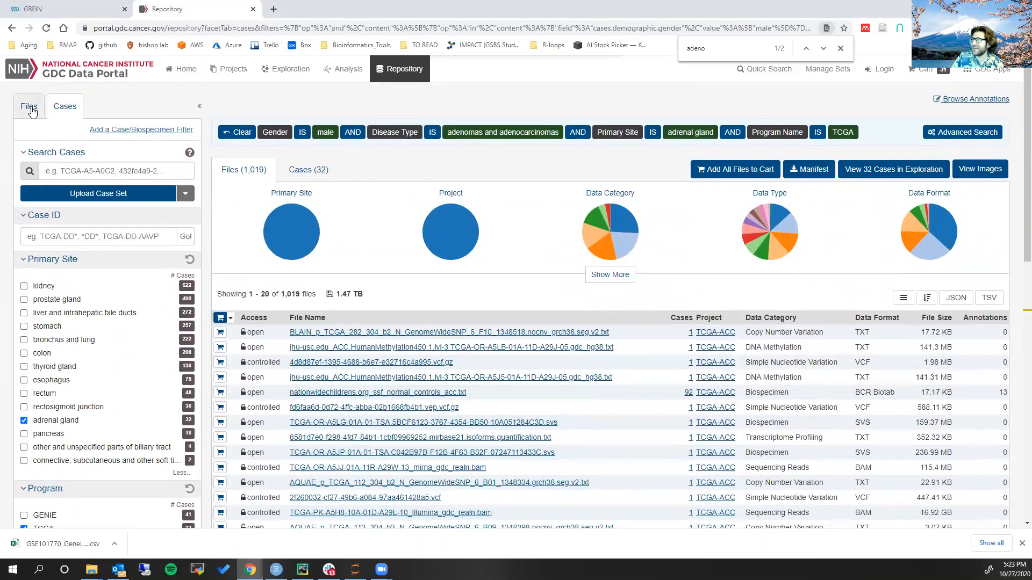
click(28, 105)
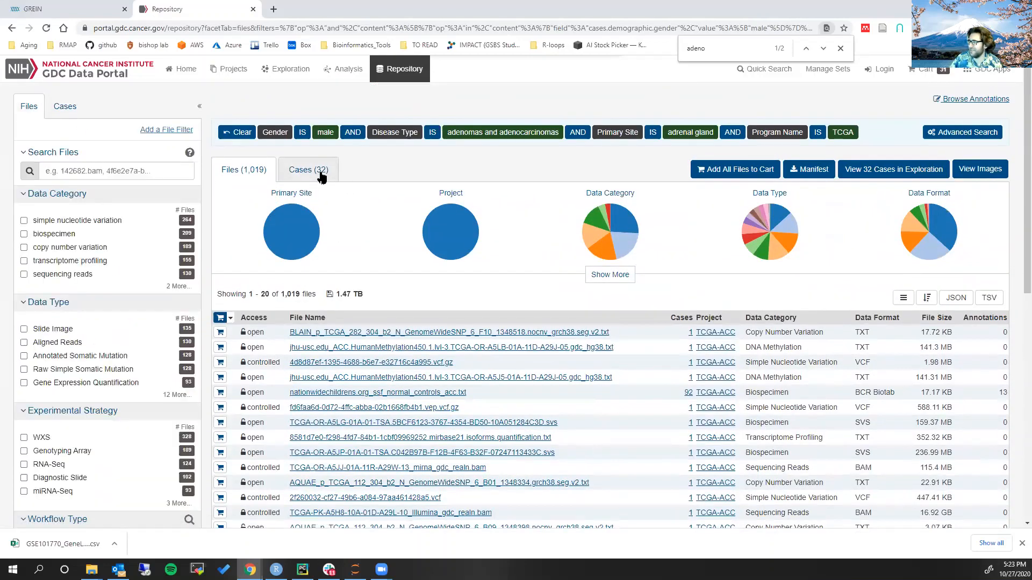
mouse_move(306, 217)
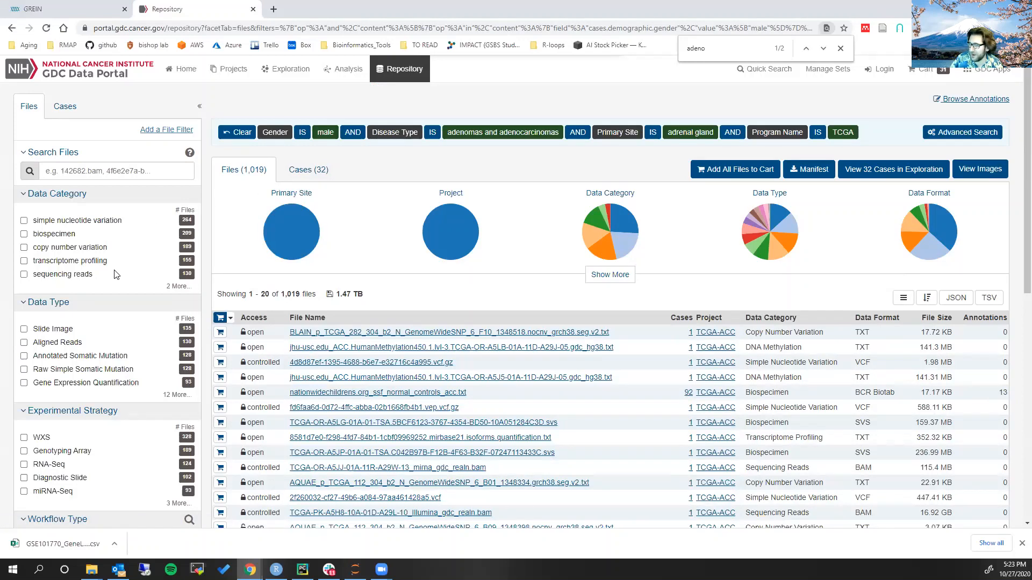
click(24, 465)
Restrict the RNA-Seq files to Workflow Type HTSeq - Counts and Data Format txt
scroll(8, 461, down, 1)
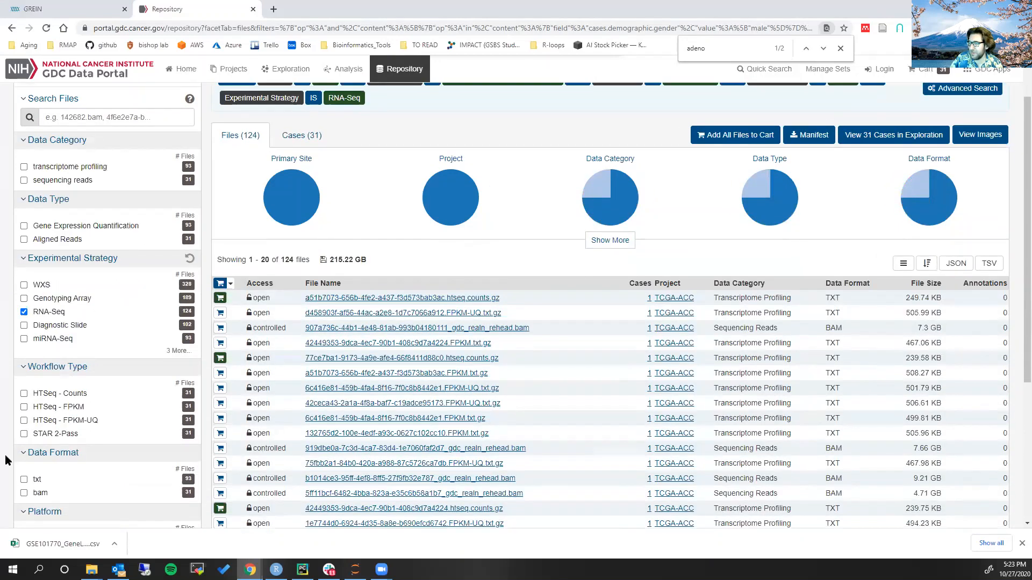
click(24, 395)
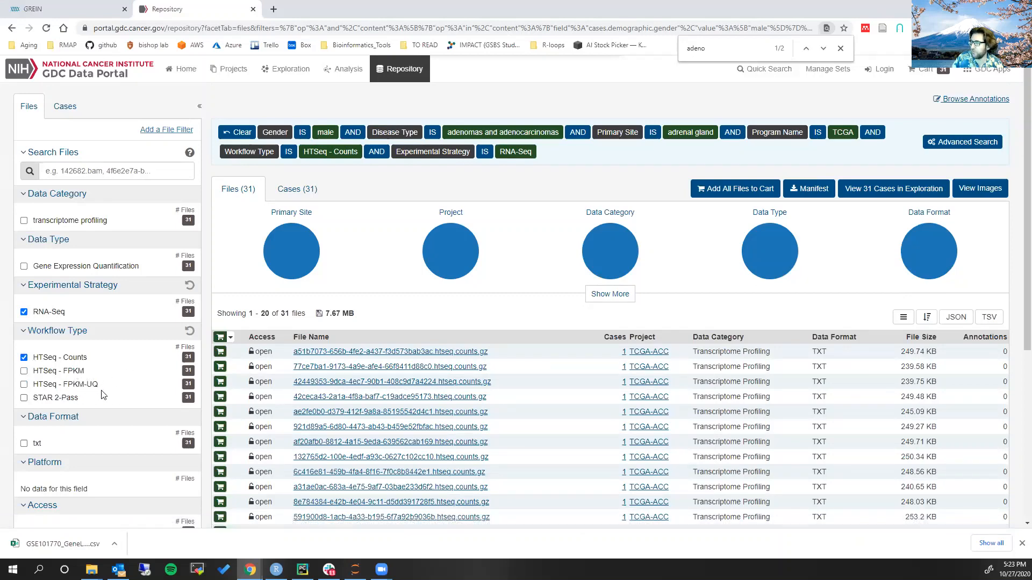
scroll(111, 395, down, 2)
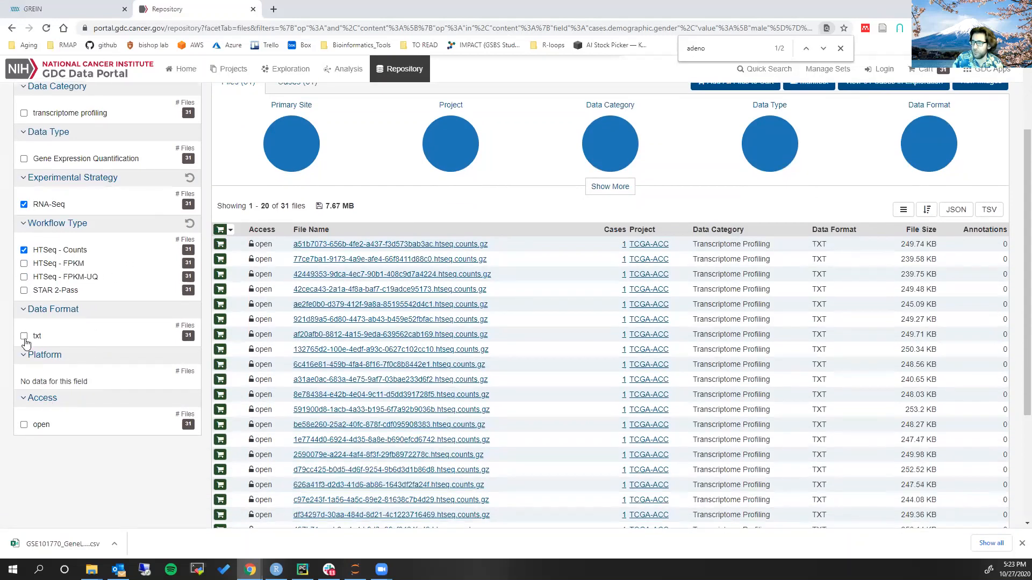
click(24, 337)
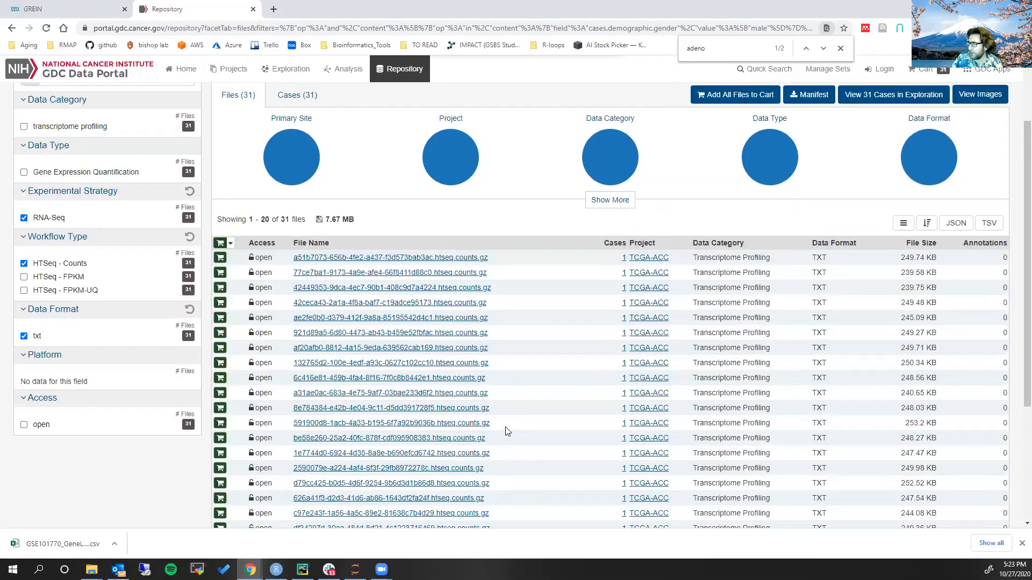
Add all the filtered HTSeq count files to the cart and close the page's find bar
scroll(506, 430, down, 2)
scroll(520, 410, up, 4)
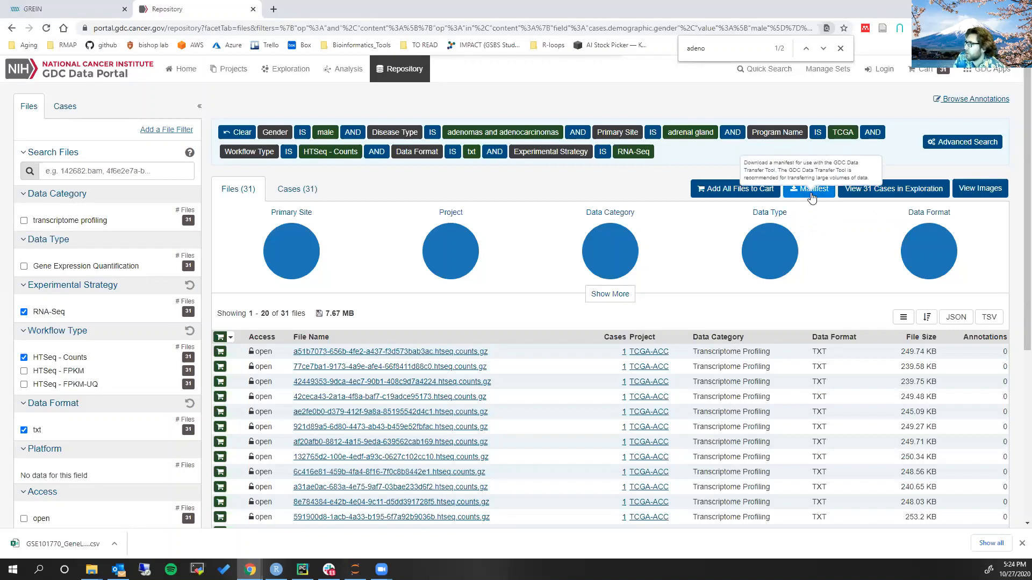
click(717, 190)
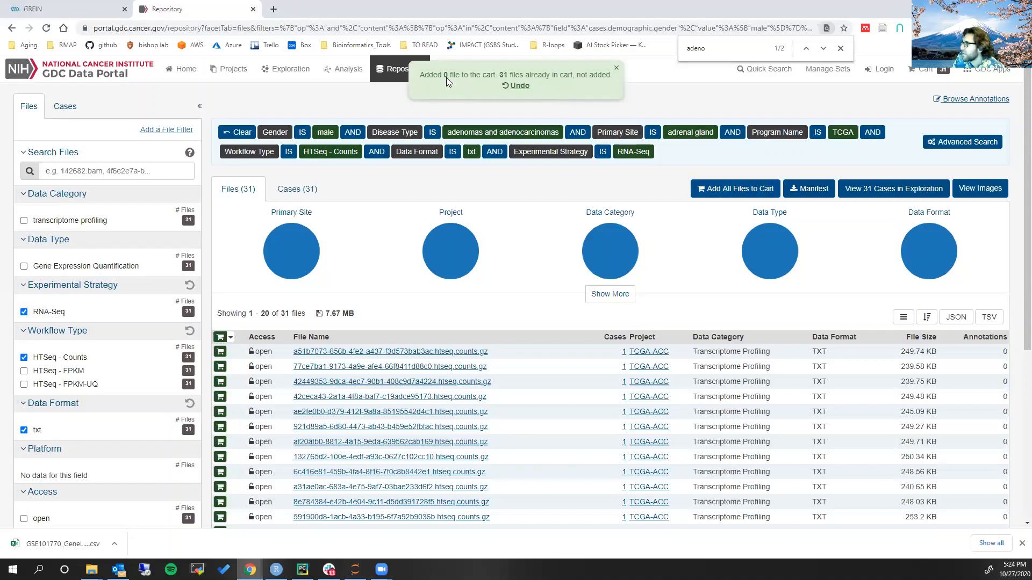
click(841, 49)
Open the GDC cart and download the cart files directly through the browser
click(922, 80)
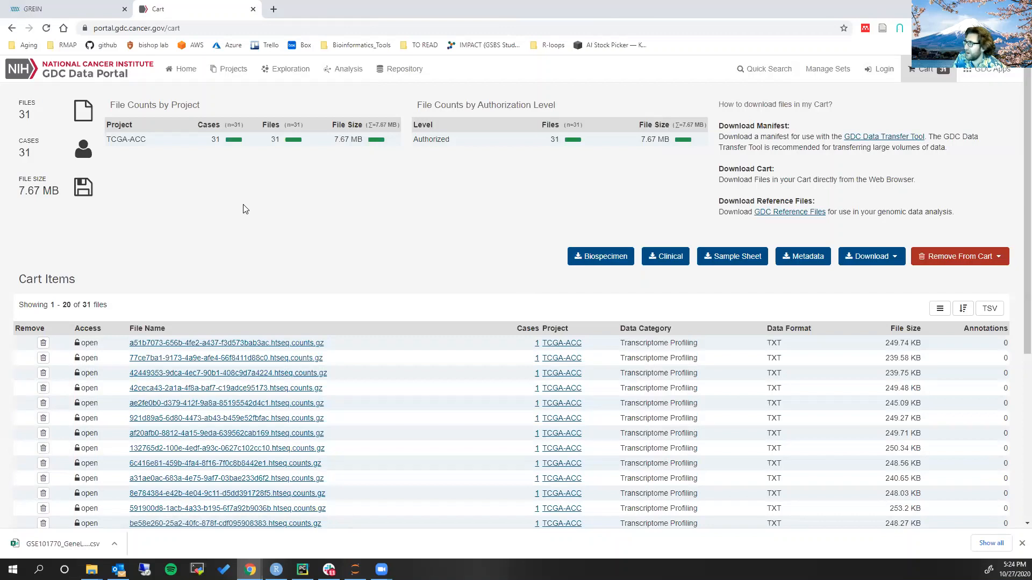
click(872, 264)
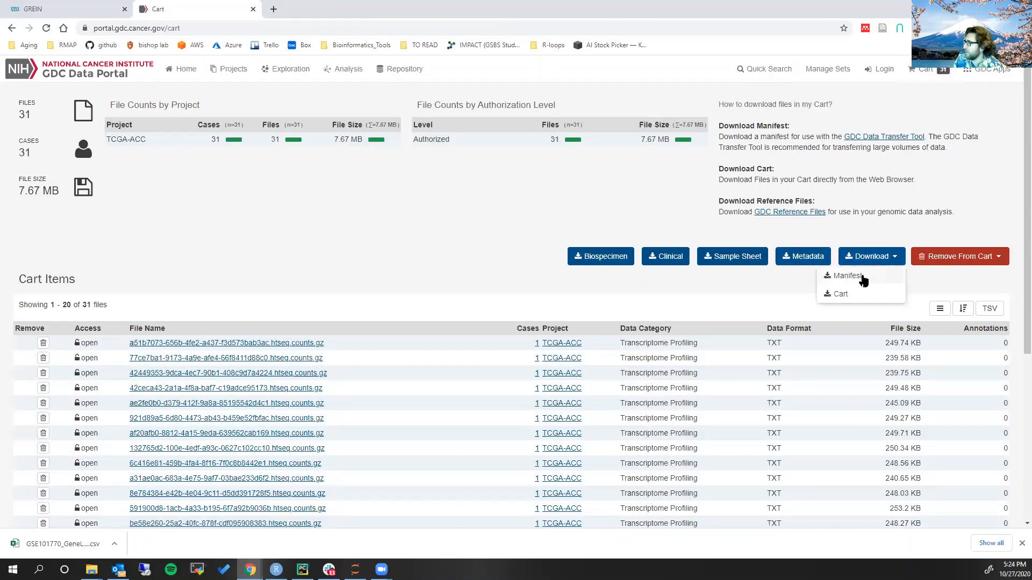
click(853, 297)
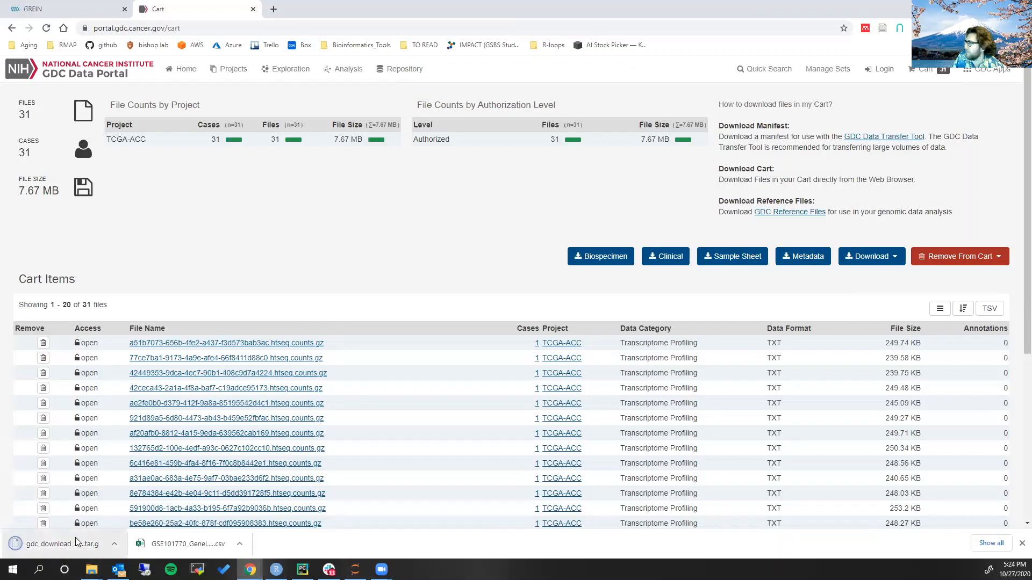
Download the cart's sample sheet and its clinical data in TSV format
click(733, 259)
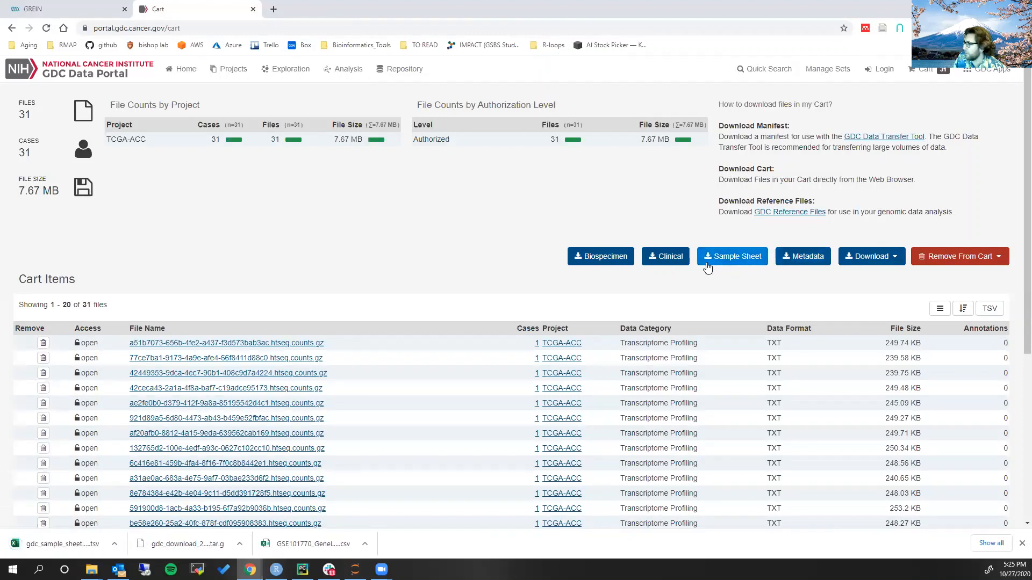
click(667, 260)
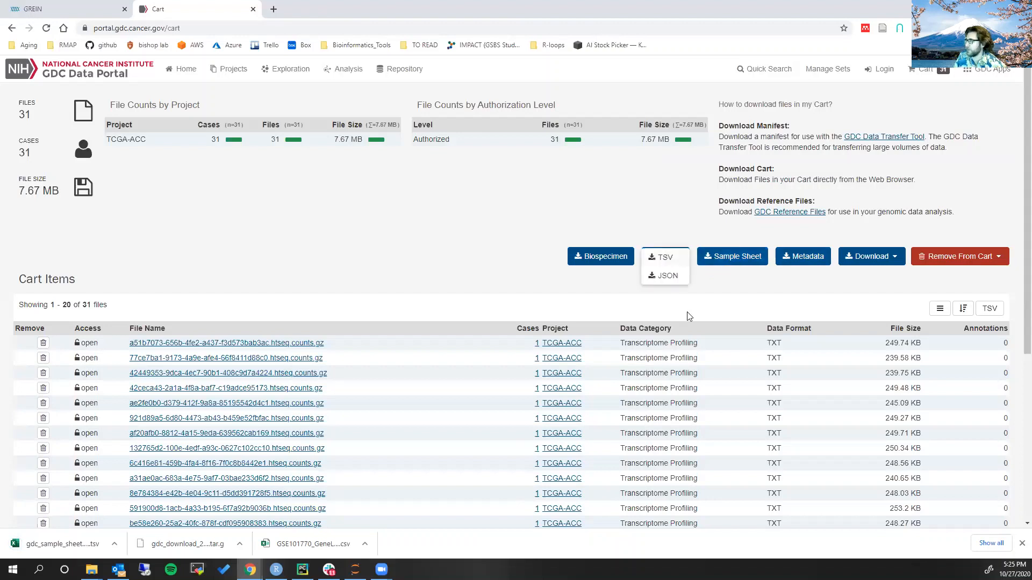
click(667, 258)
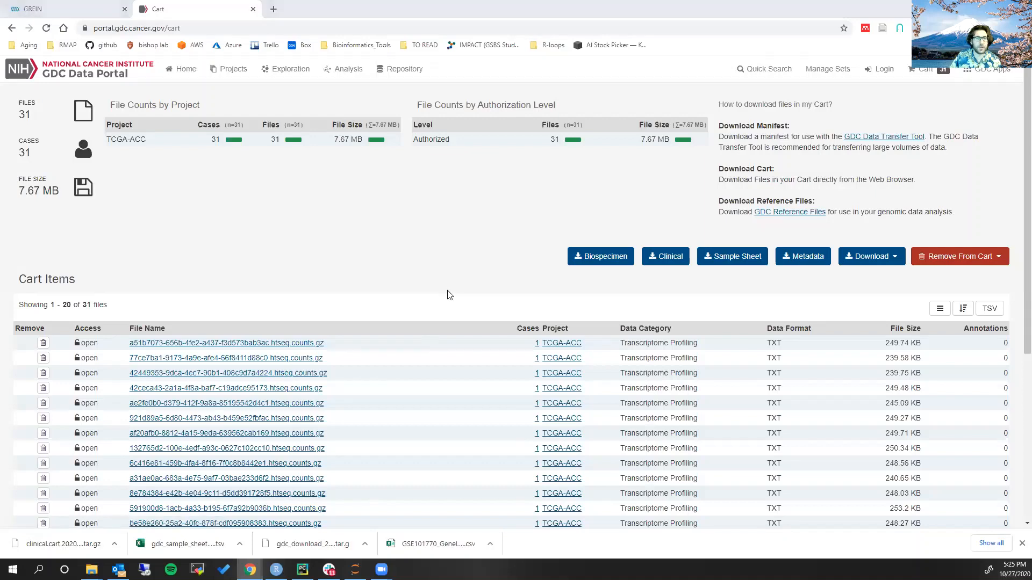
Switch to File Explorer and examine the sample sheet, count download and clinical cart archive in the week_nine folder
key(alt+Tab)
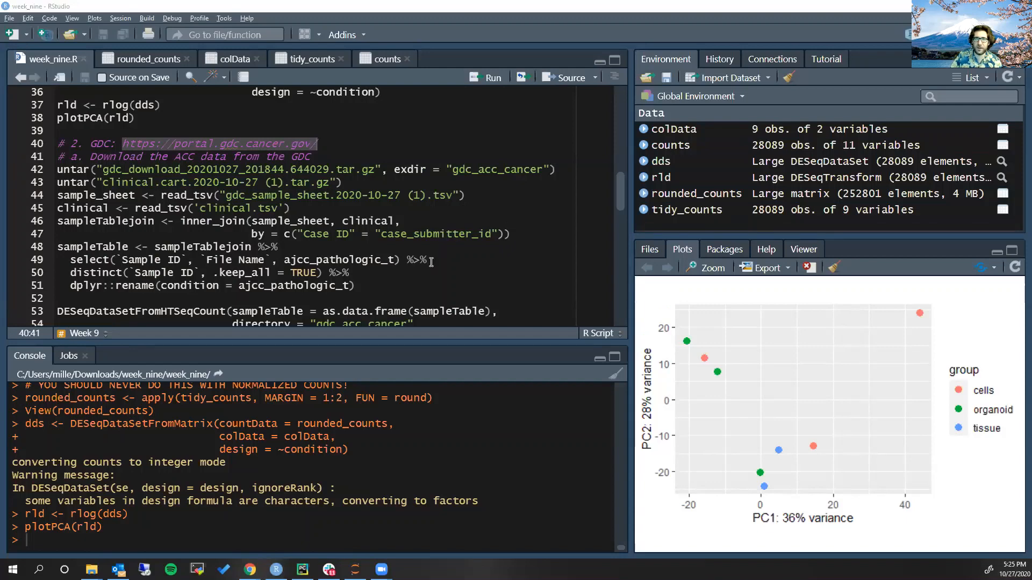
key(alt+Tab)
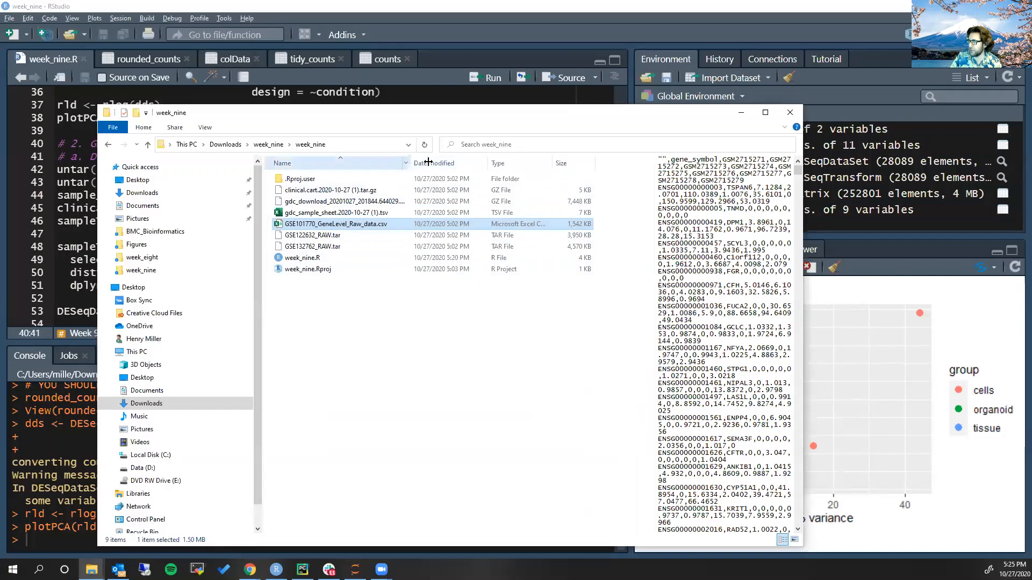
drag(416, 166, 532, 165)
click(362, 410)
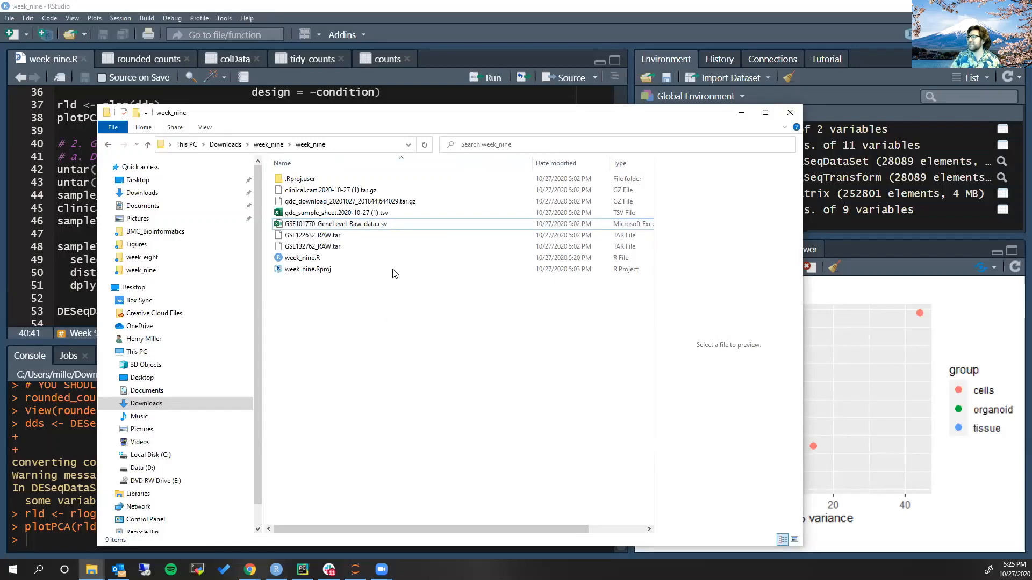
click(351, 214)
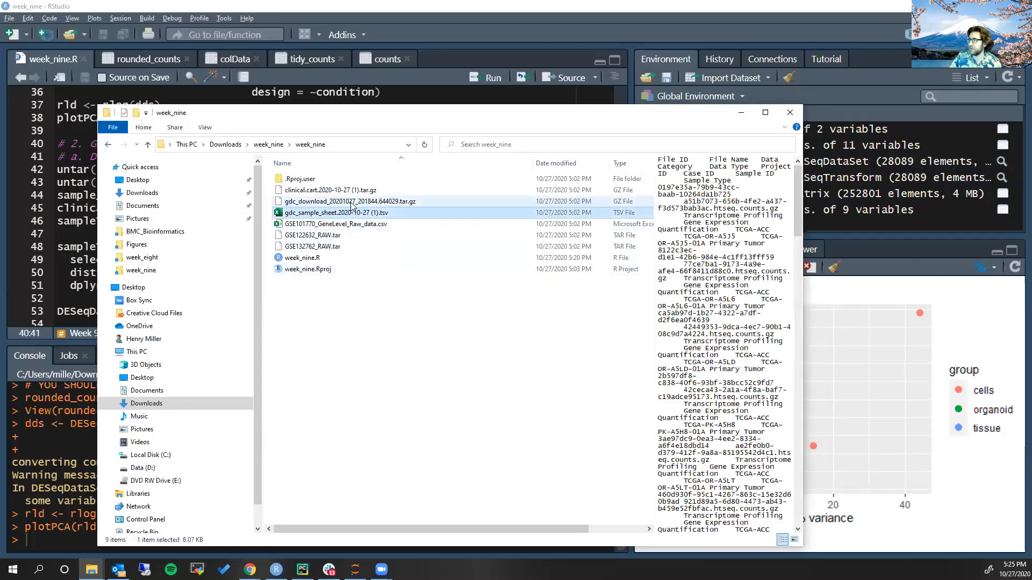
click(352, 203)
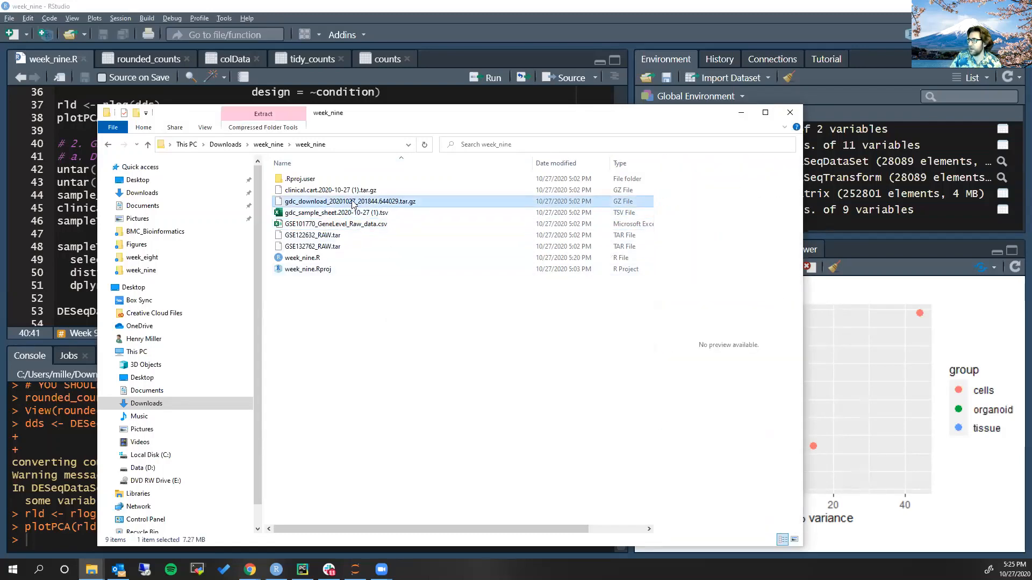
click(357, 191)
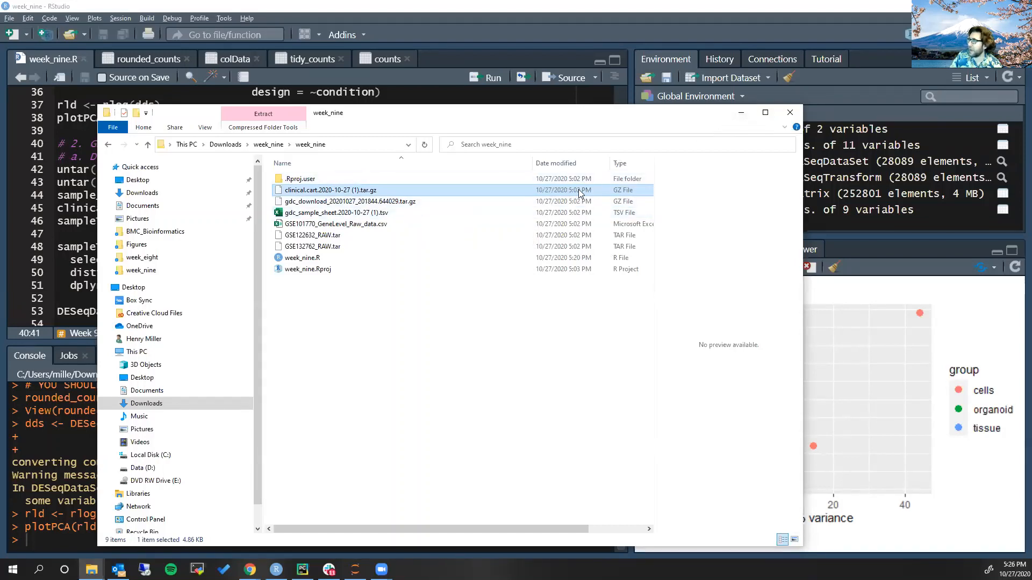
click(743, 115)
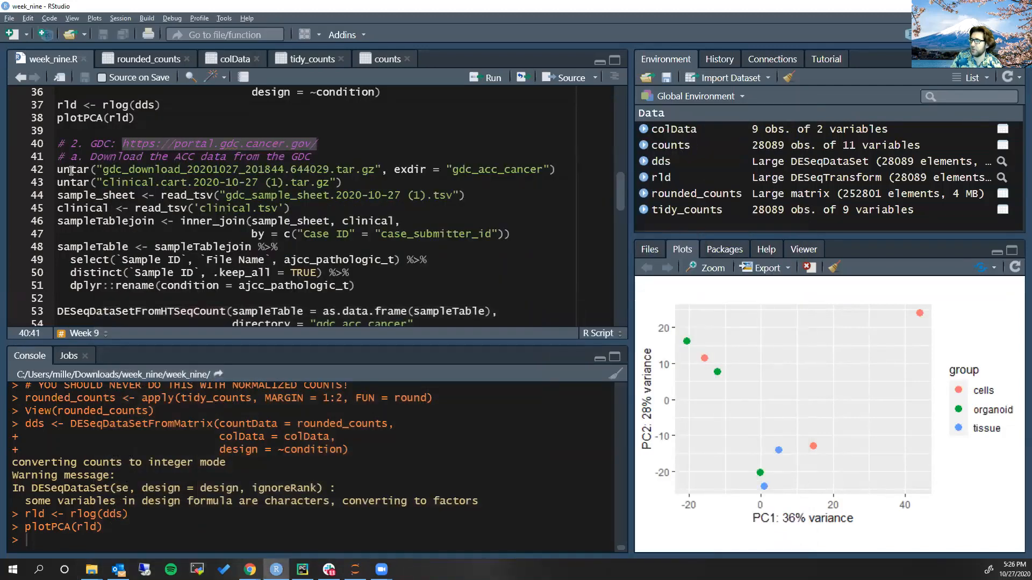
In RStudio, run the untar line that extracts the gdc_download archive into the gdc_acc_cancer directory
drag(59, 170, 182, 172)
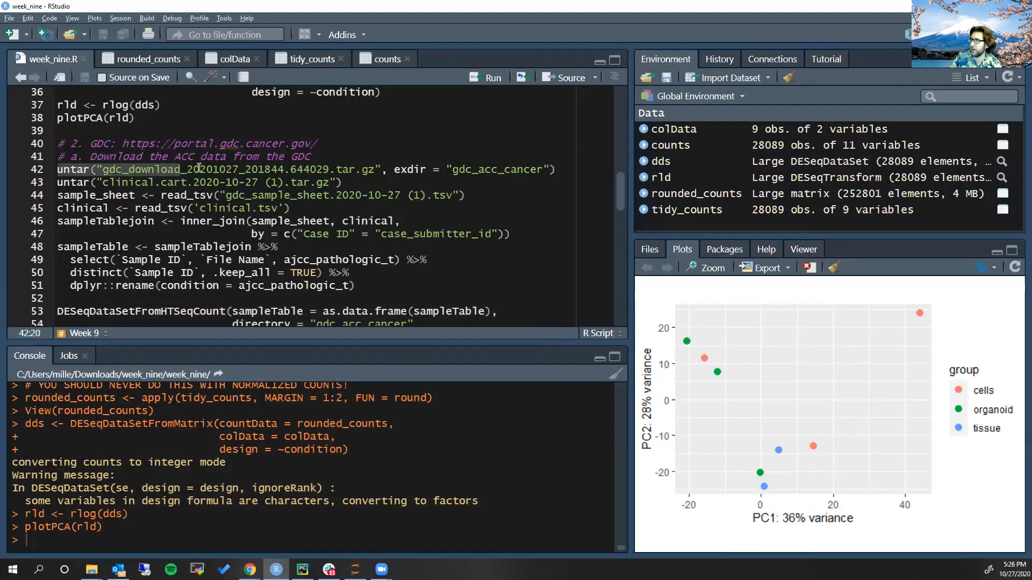
drag(447, 170, 550, 170)
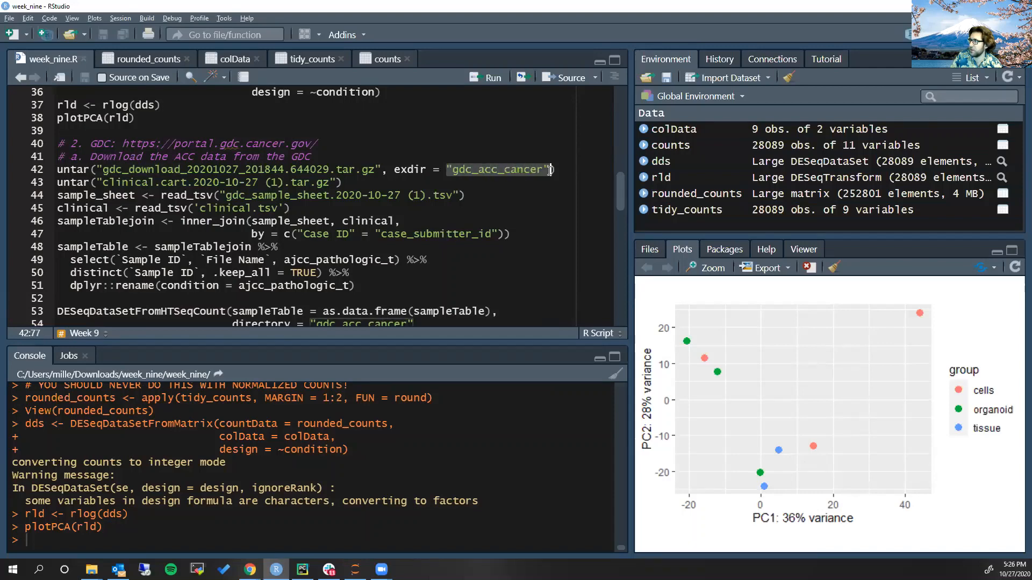
click(362, 170)
key(ctrl+Return)
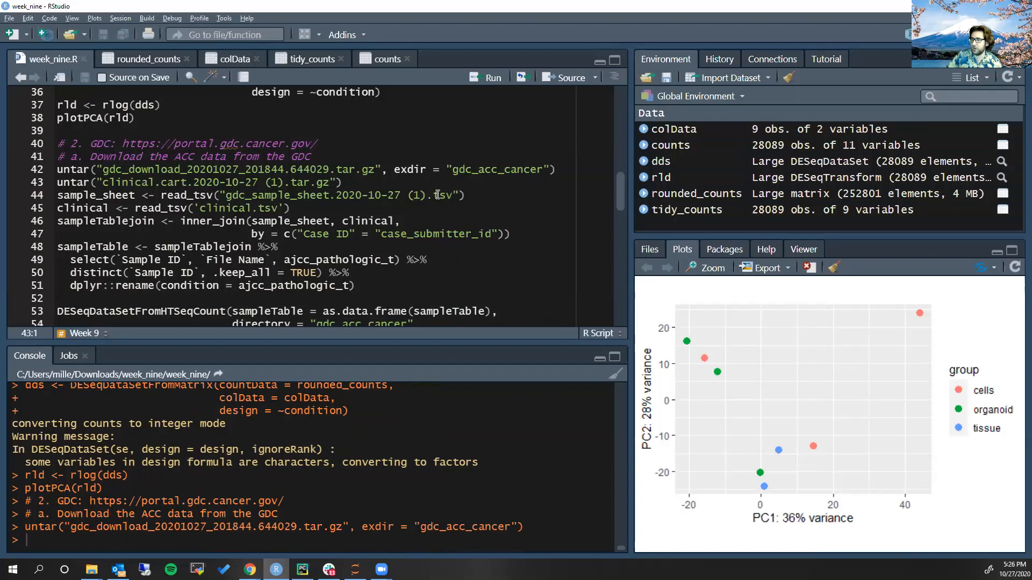
Inspect the extracted gdc_acc_cancer folder in File Explorer and open its first sample subfolder to view the full count file name
key(alt+Tab)
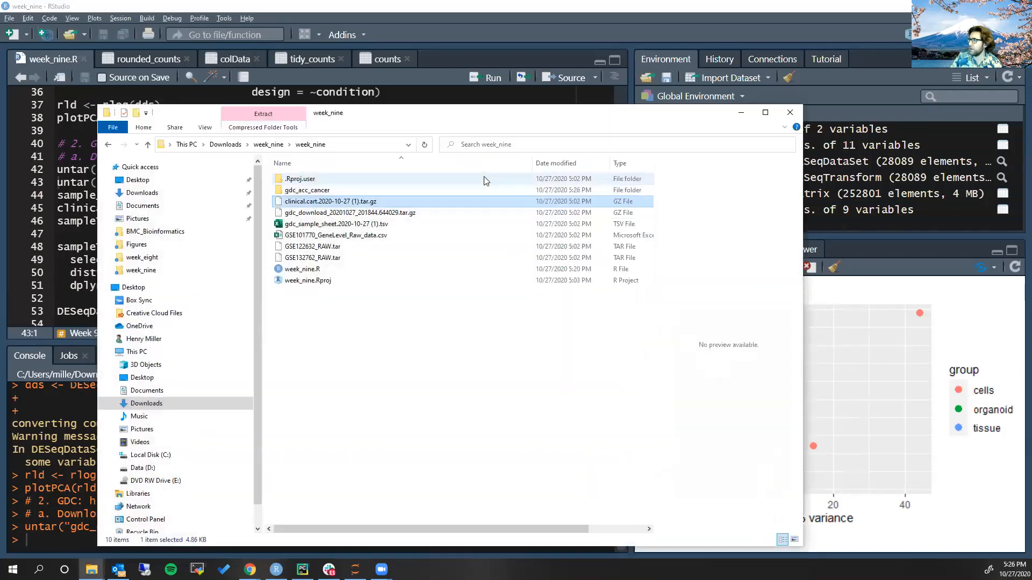
double_click(339, 192)
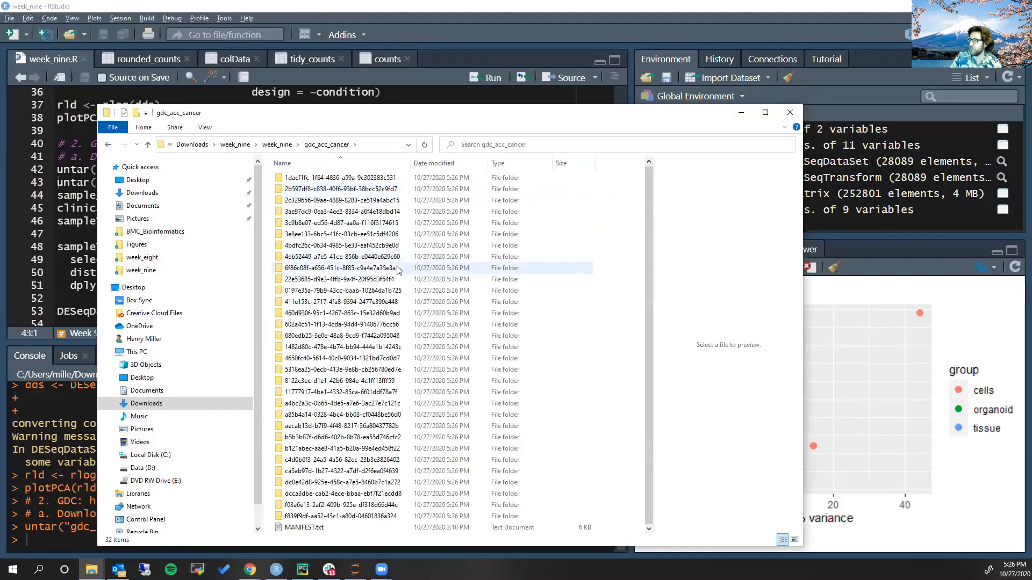
drag(410, 163, 484, 215)
scroll(433, 280, up, 2)
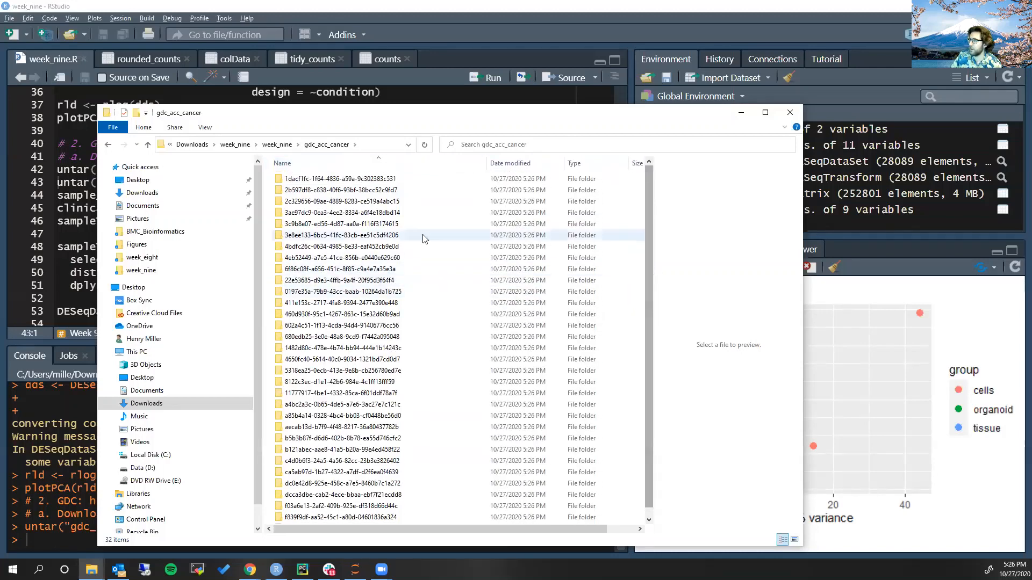
double_click(382, 181)
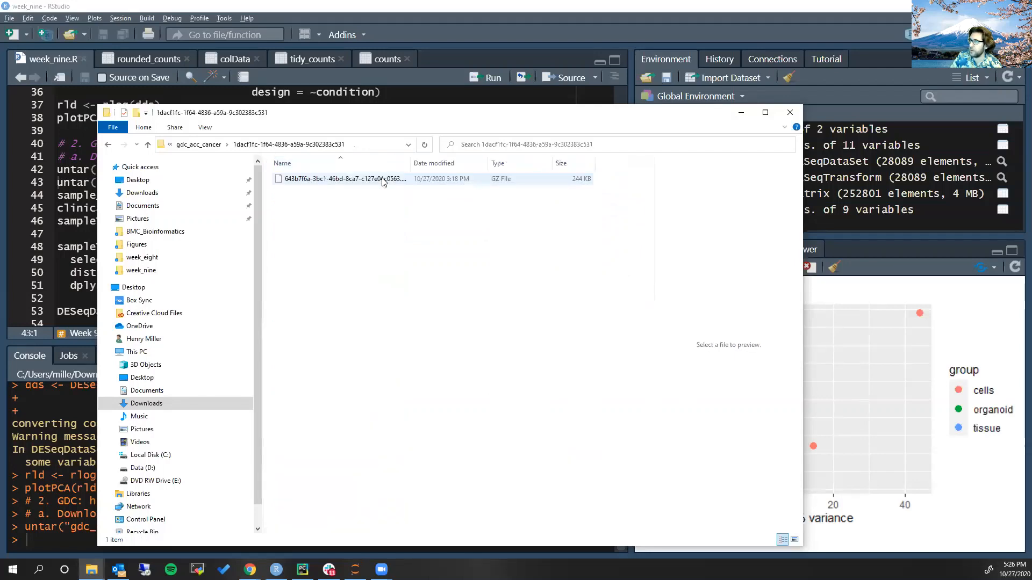
drag(411, 165, 528, 165)
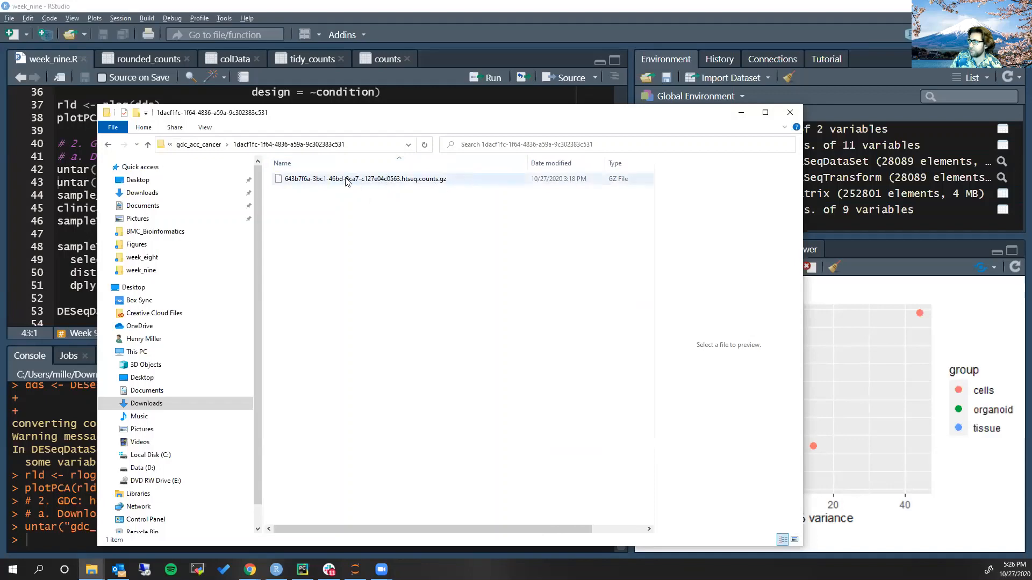
Return to RStudio and close the counts, tidy_counts, colData and rounded_counts data views, keeping only week_nine.R open
click(376, 92)
click(312, 59)
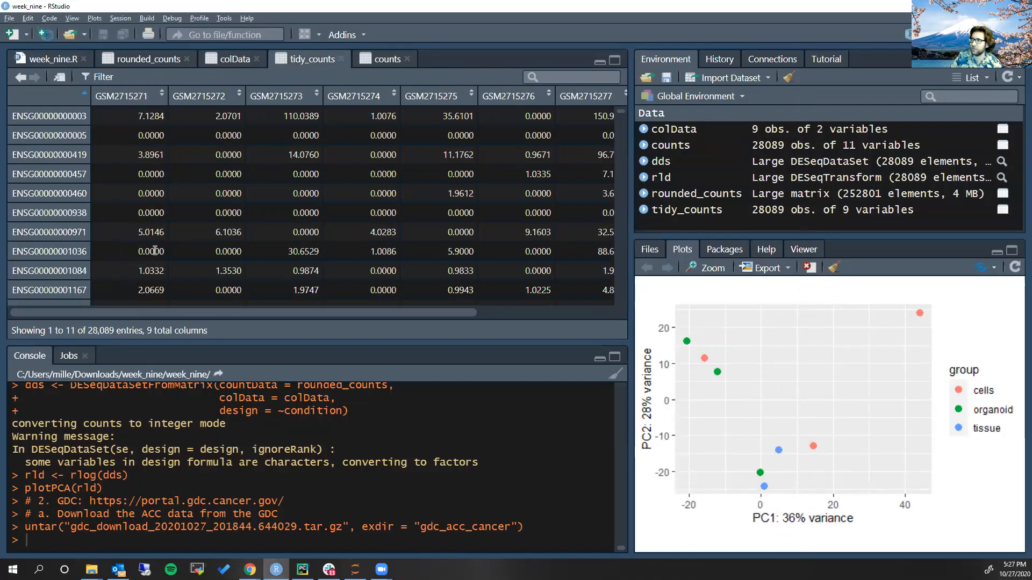
key(alt+Tab)
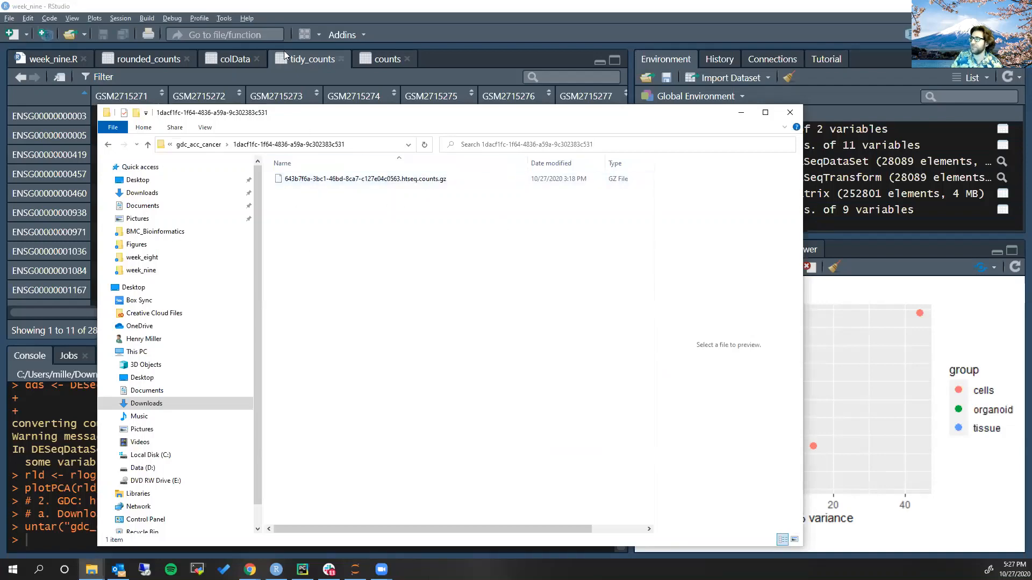
click(355, 60)
click(341, 59)
click(325, 59)
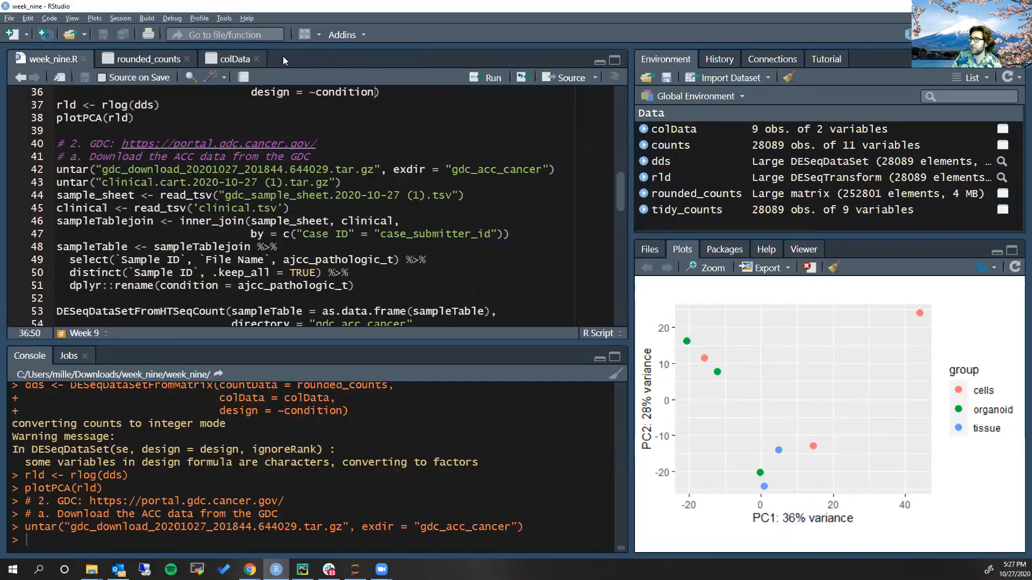
click(256, 59)
click(187, 59)
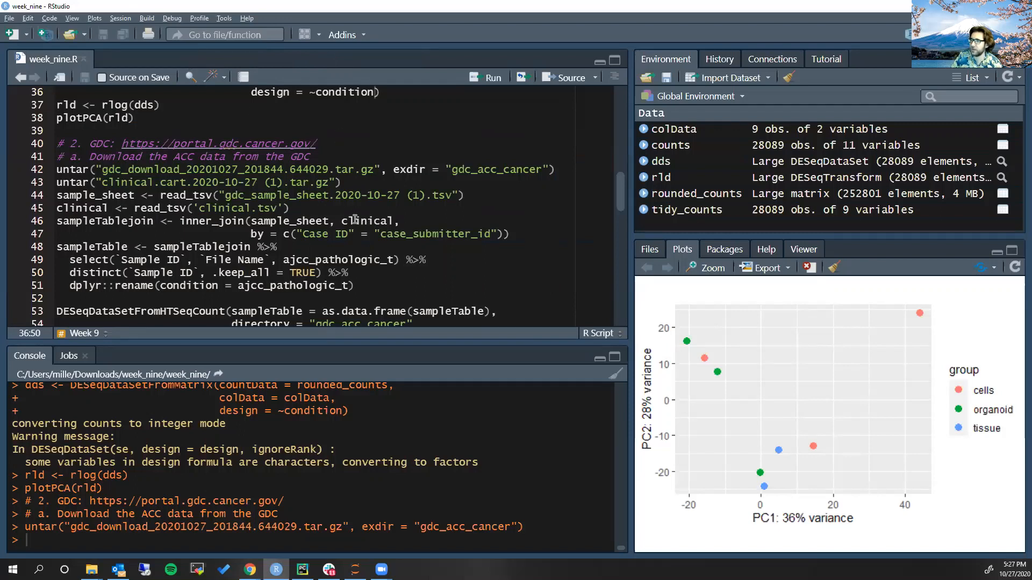
Review the file names in the script's read_tsv calls and in the untar line for the clinical cart archive
click(160, 195)
drag(225, 195, 323, 197)
drag(199, 208, 256, 208)
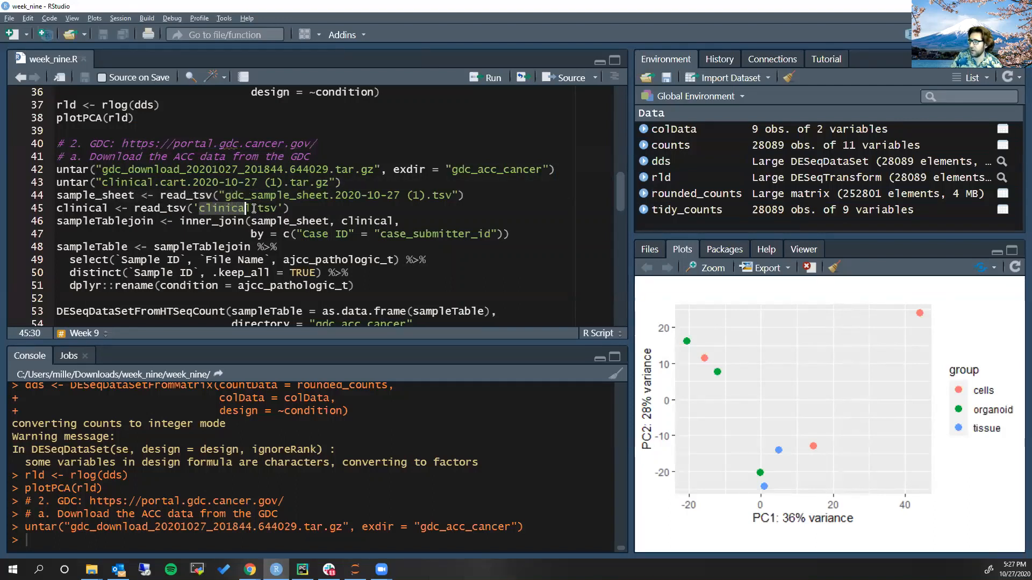
click(252, 196)
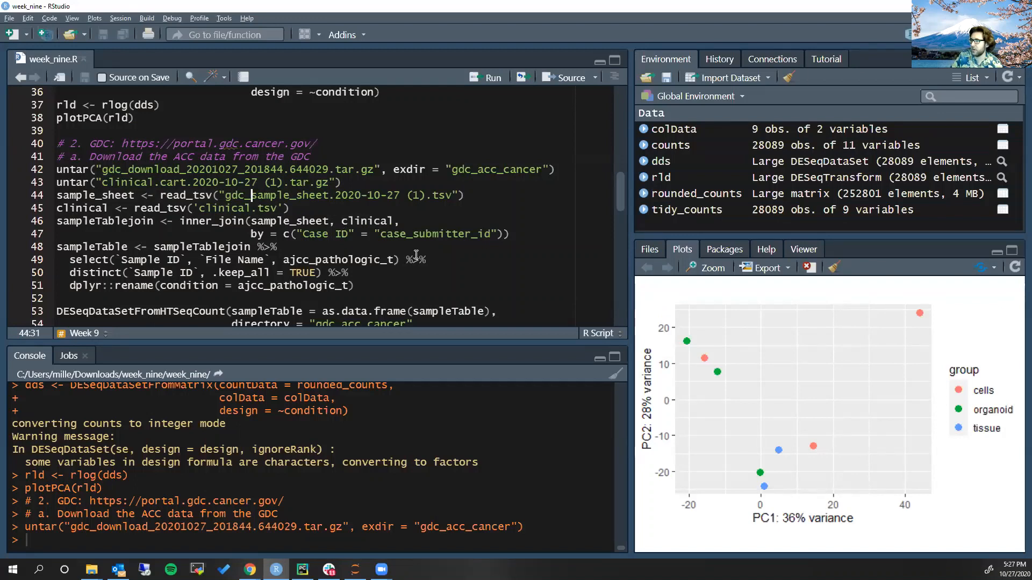
key(Up)
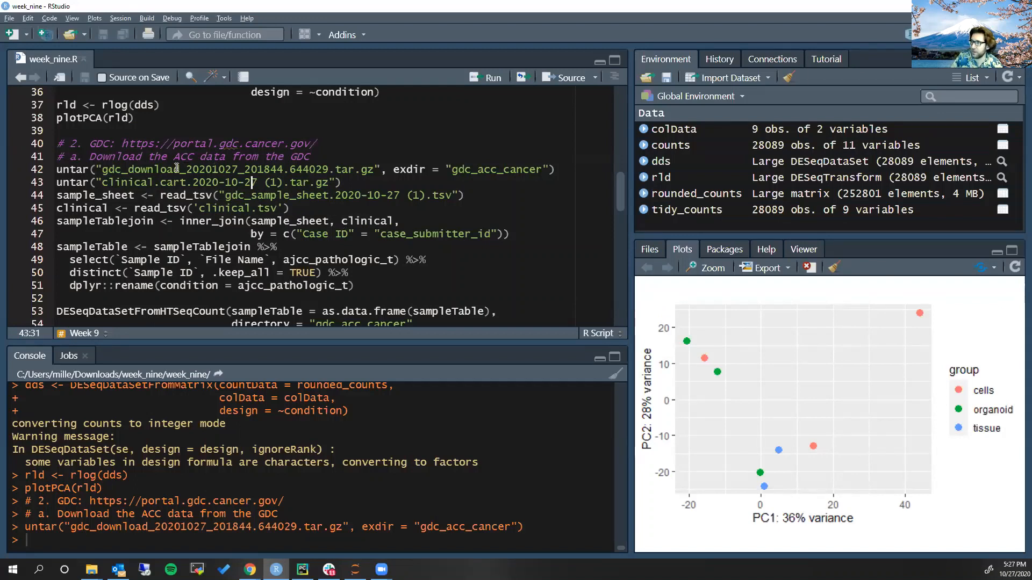
drag(101, 182, 186, 183)
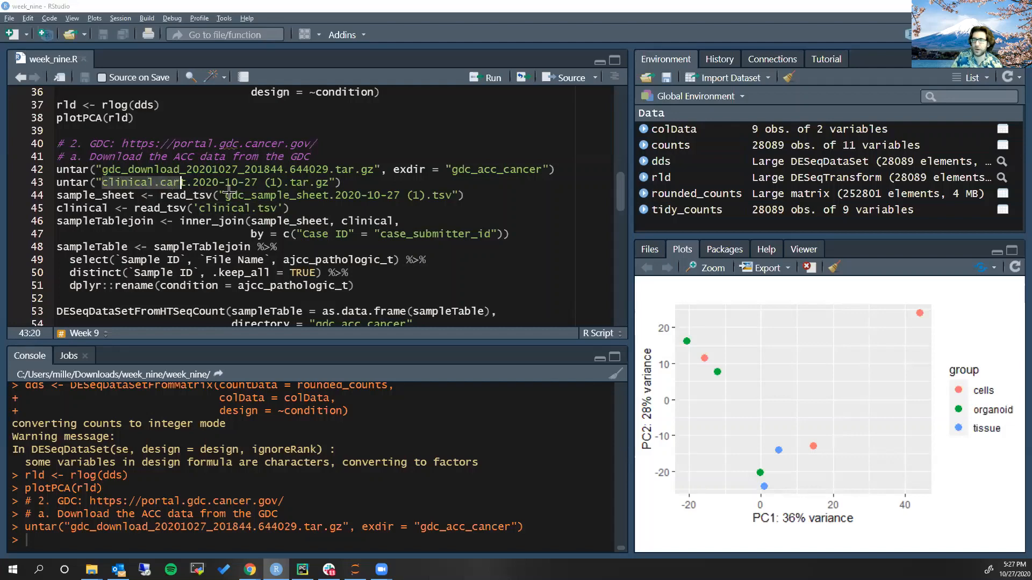
Switch to File Explorer, go back to the week_nine folder and select the clinical.cart archive
click(91, 569)
click(183, 270)
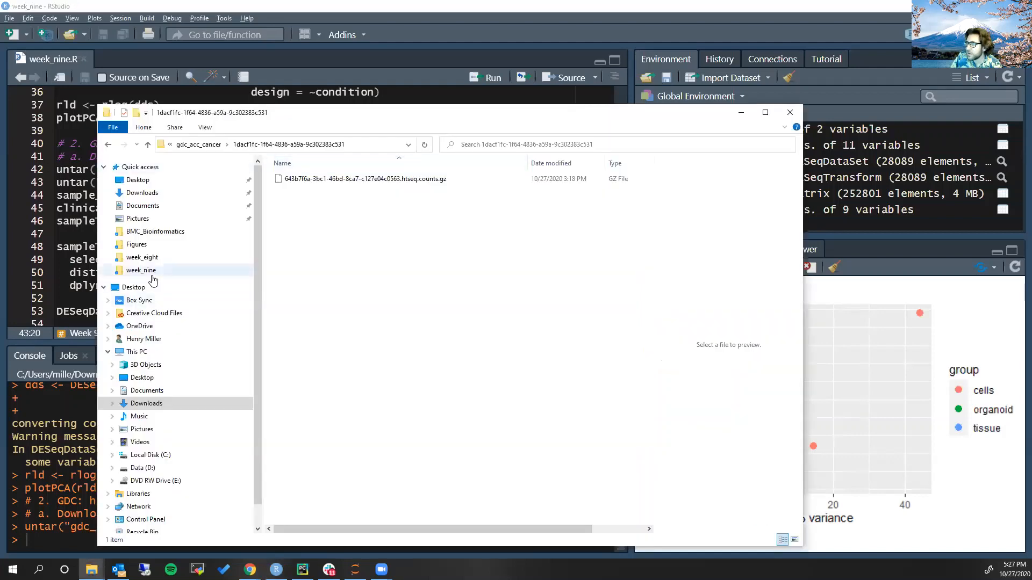
click(108, 145)
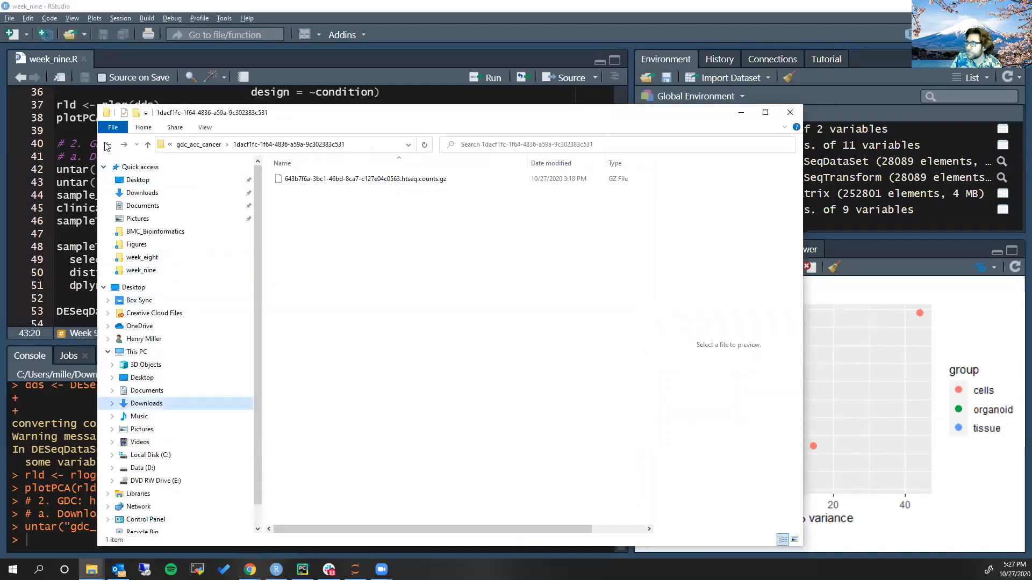
click(107, 145)
click(277, 145)
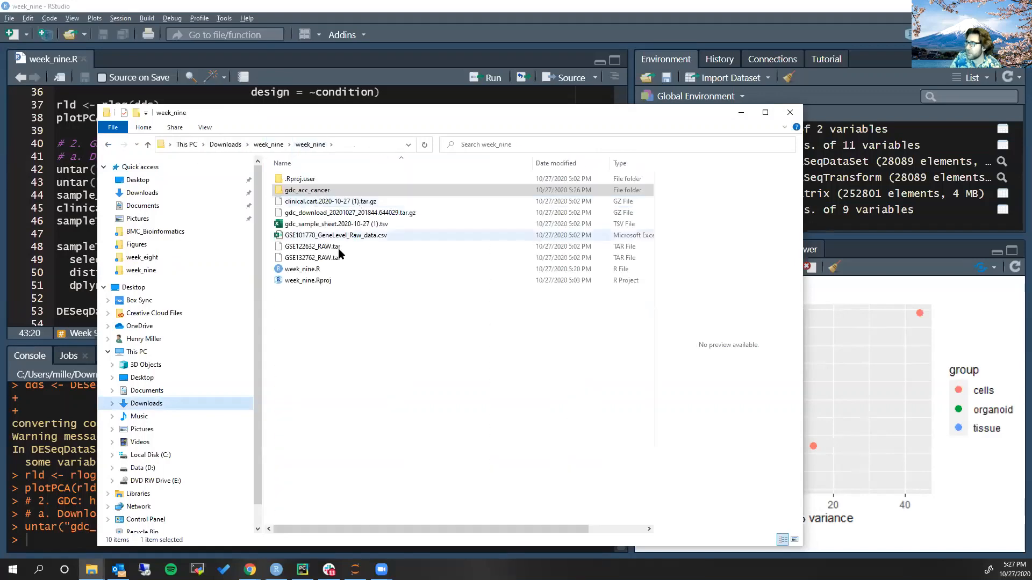
click(357, 202)
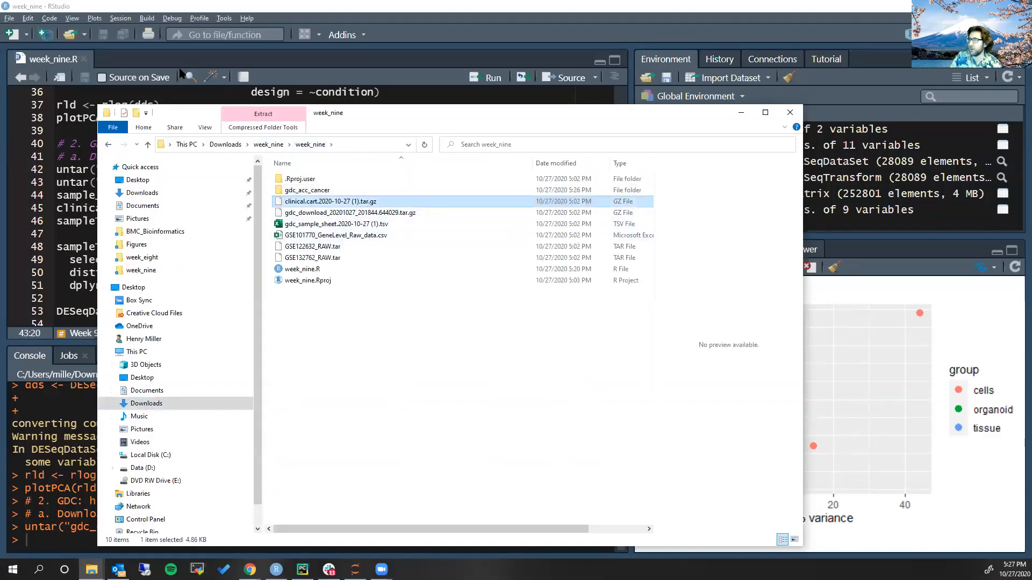
Run the untar line for the clinical.cart archive in RStudio, then locate the extracted clinical.tsv in the week_nine folder
click(73, 135)
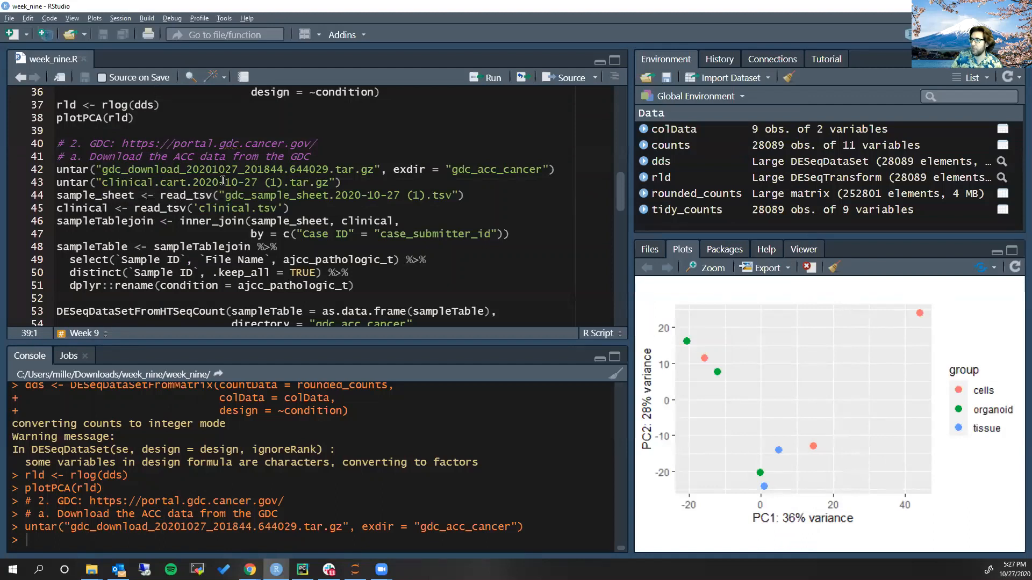
drag(395, 171, 550, 170)
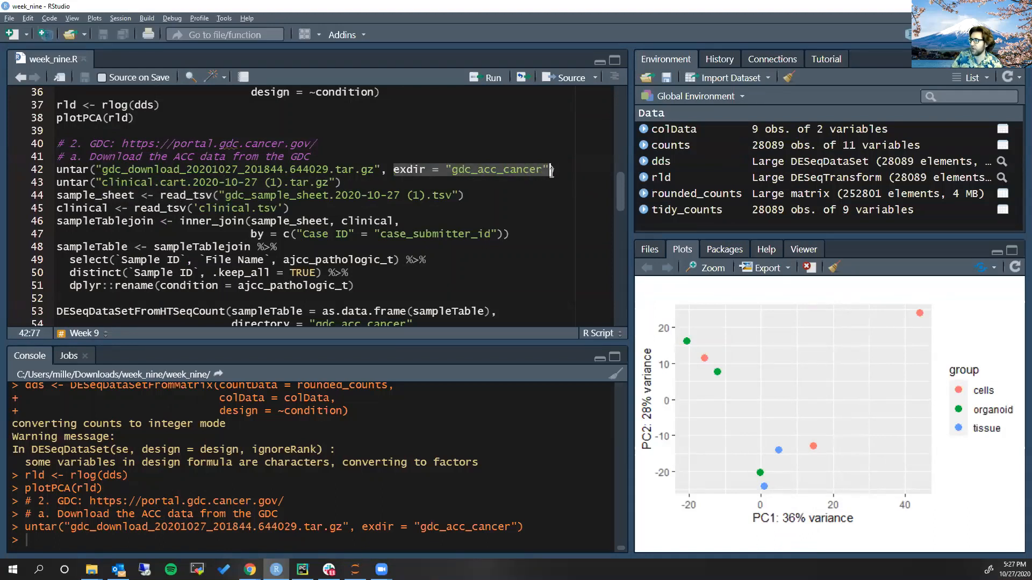
click(331, 183)
key(ctrl+Return)
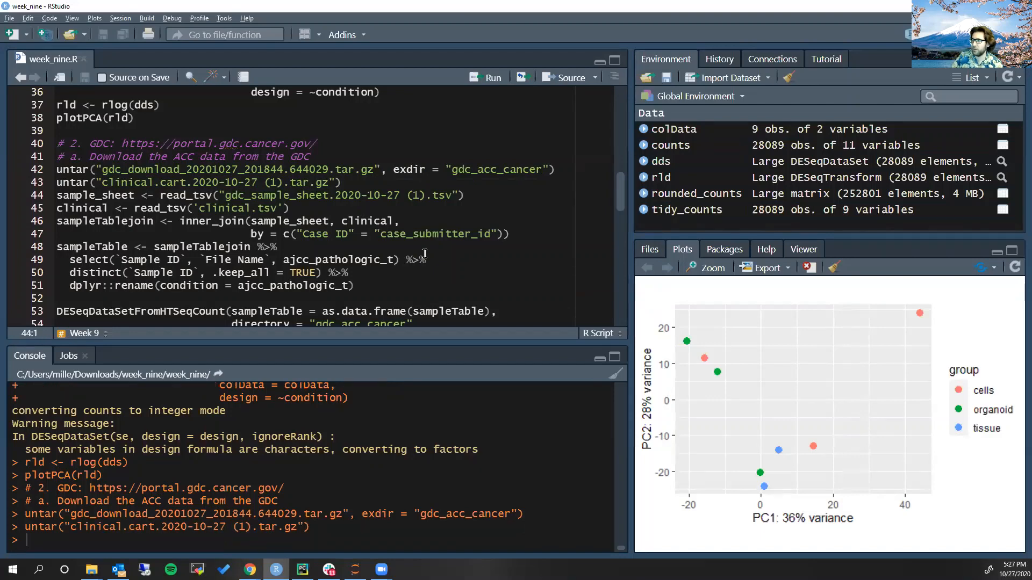
key(alt+Tab)
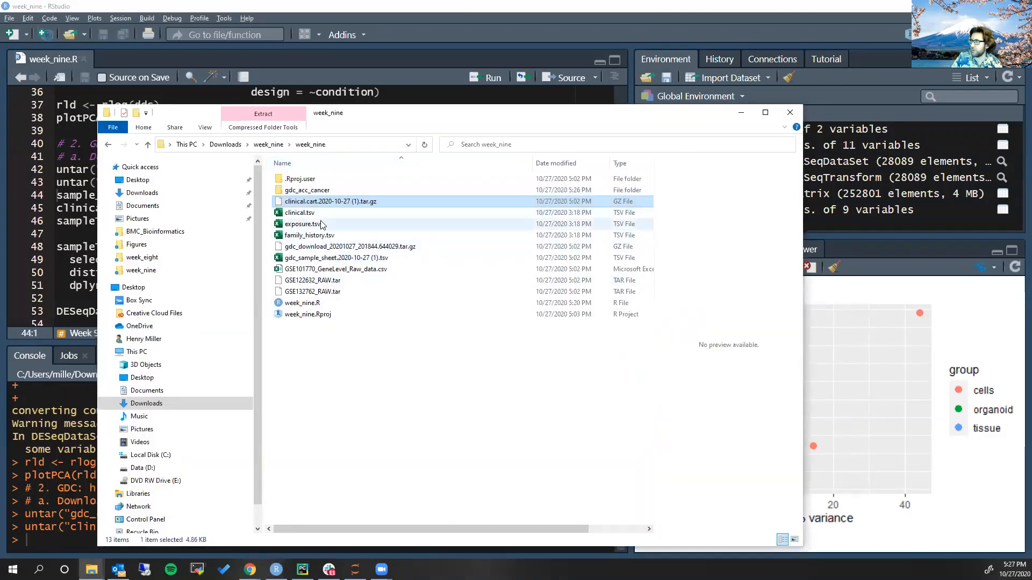
click(318, 215)
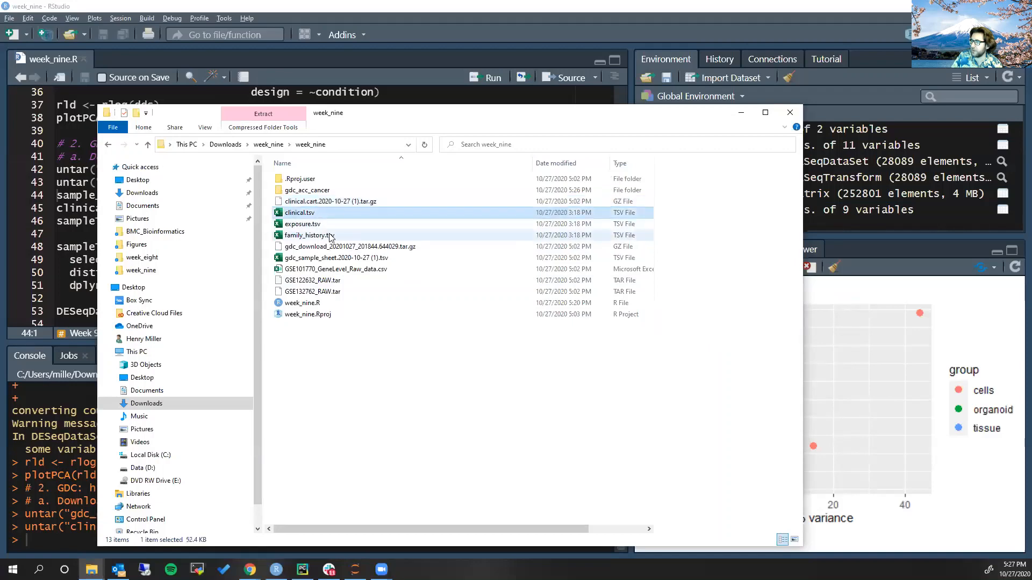
Preview exposure.tsv and family_history.tsv in the week_nine folder, and open clinical.tsv in Excel
click(346, 228)
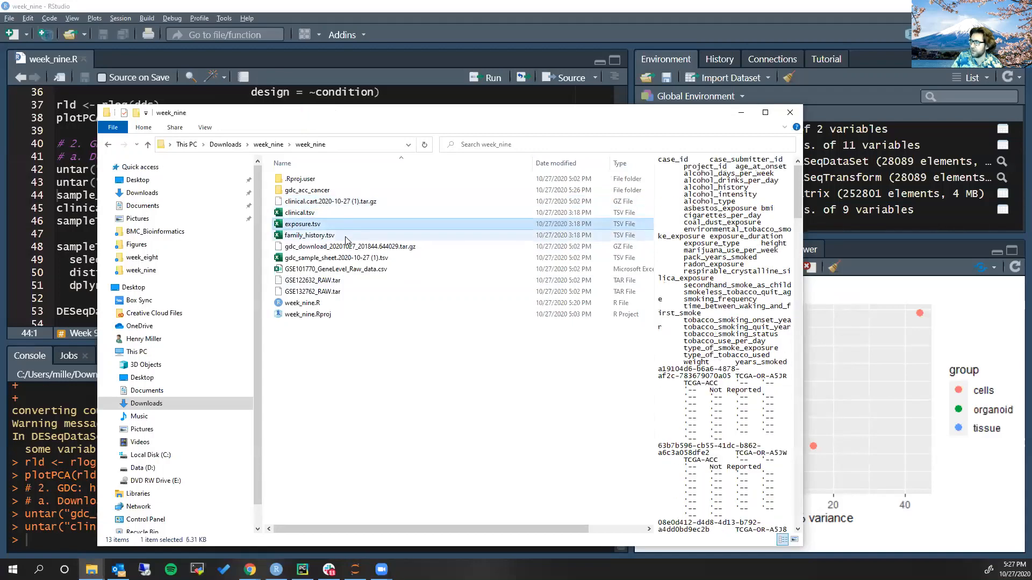
click(347, 237)
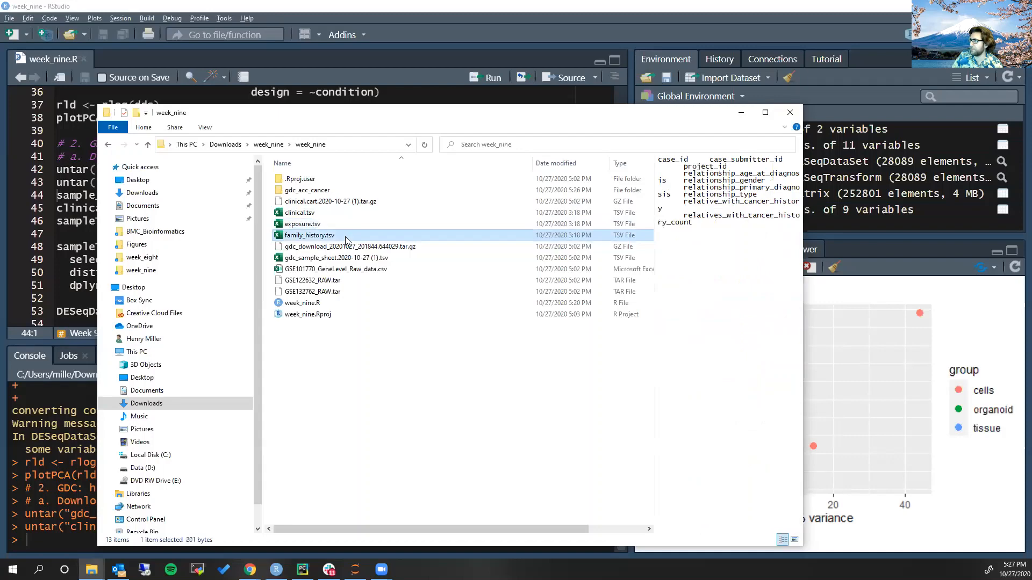
click(343, 217)
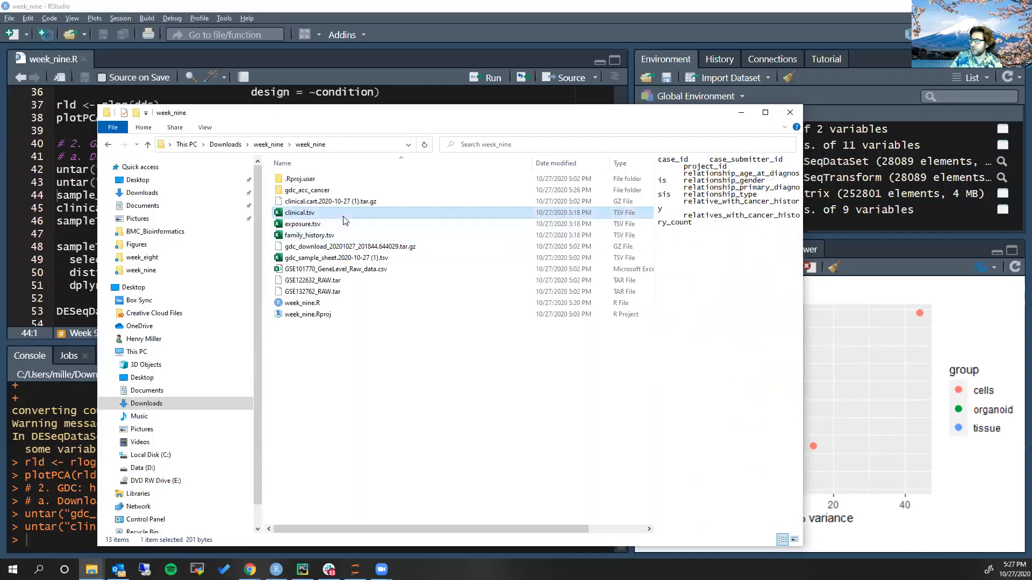
double_click(274, 213)
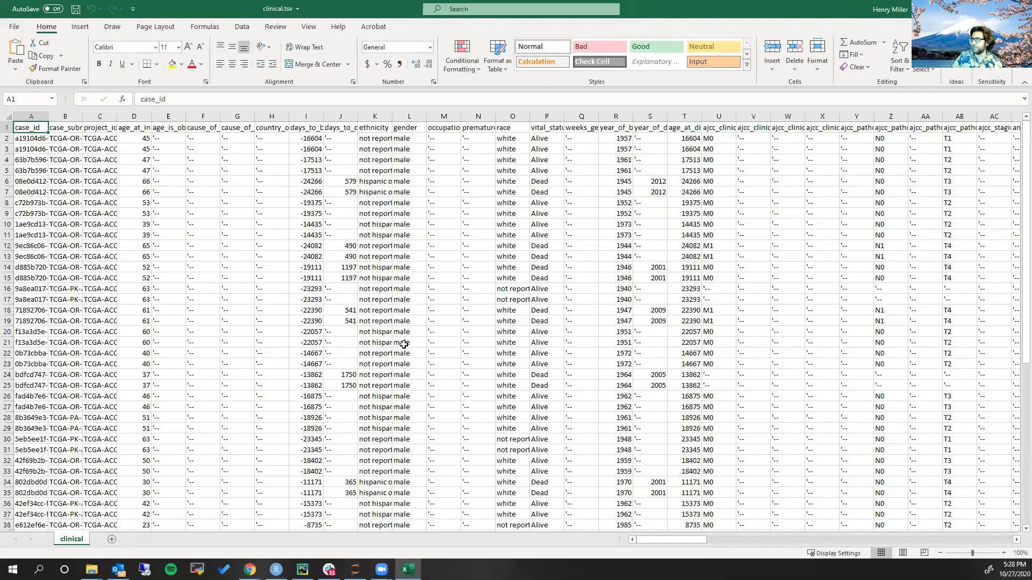
Widen the case_id, case_submitter_id and project_id columns and review the submitter and project ID values
drag(49, 116, 85, 117)
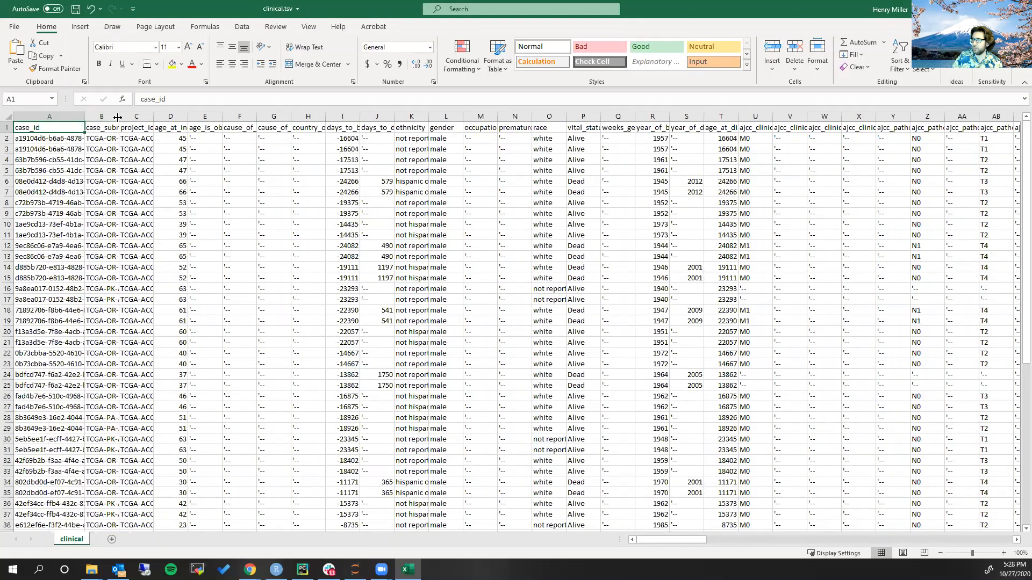
double_click(118, 116)
click(118, 133)
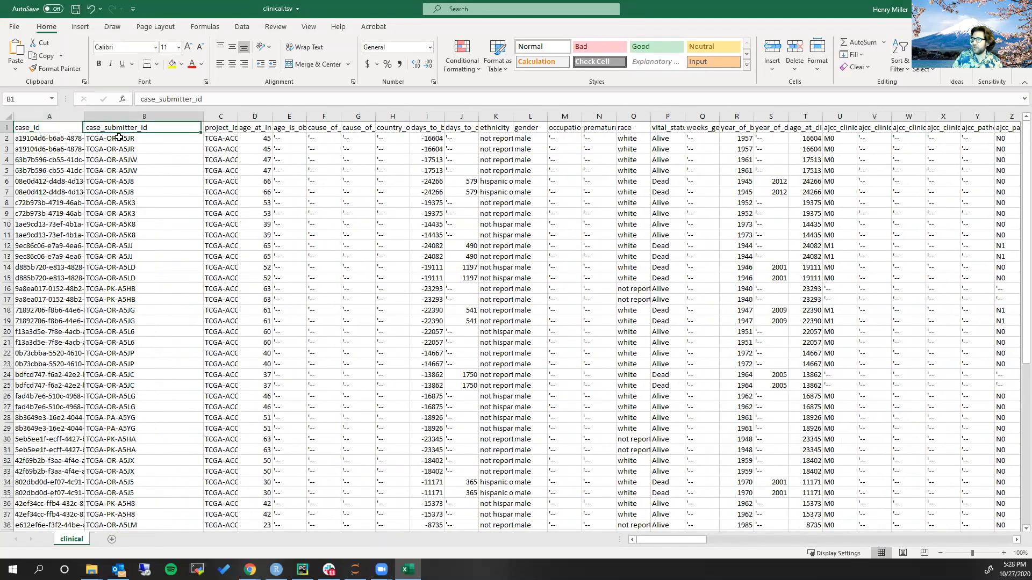
drag(150, 138, 145, 321)
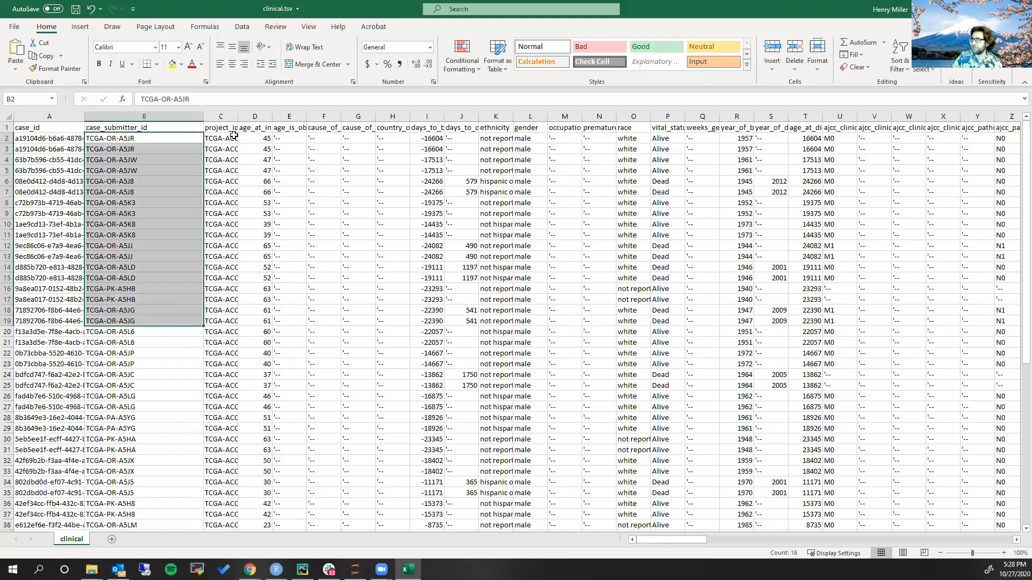
double_click(242, 116)
drag(231, 140, 199, 331)
Review the age_at_index values, the days_to_death column and the vital status entry in row 6
click(304, 129)
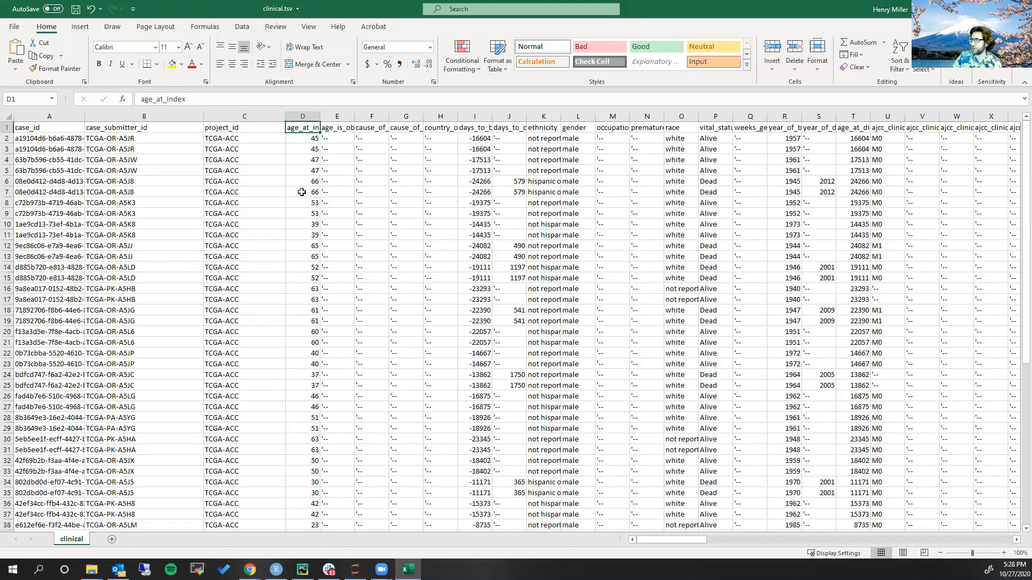
drag(305, 153, 309, 237)
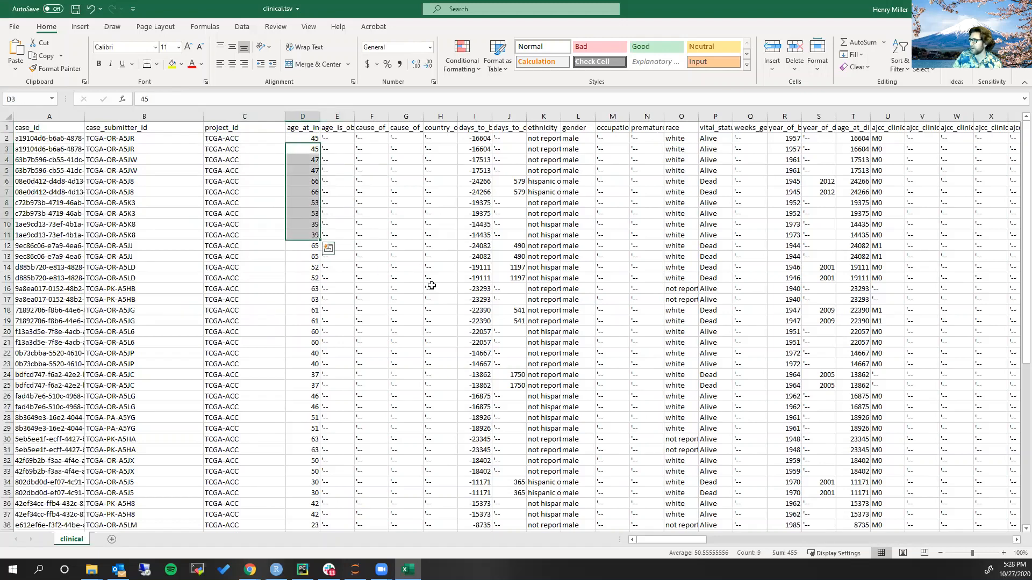
click(514, 130)
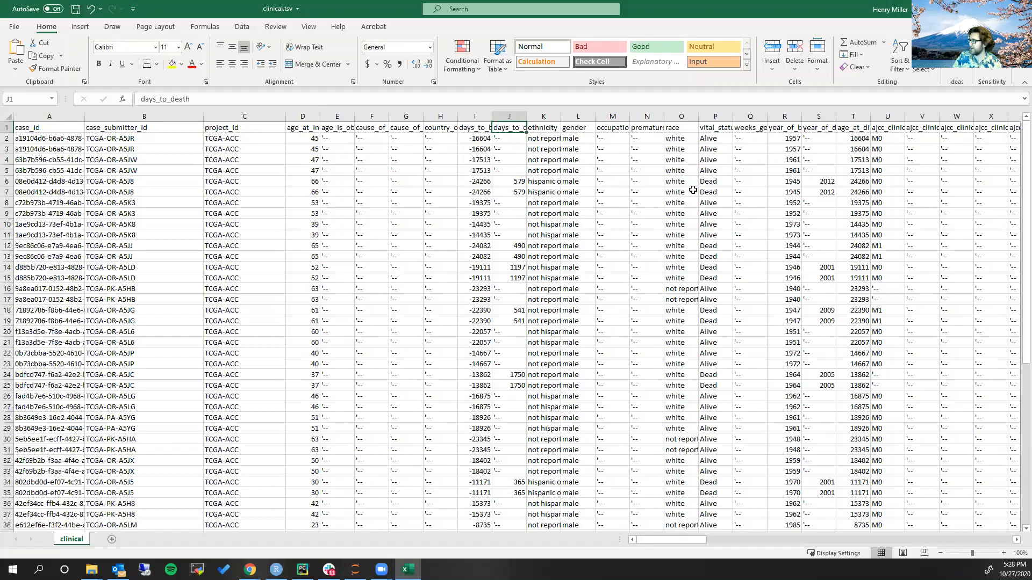
click(715, 180)
Examine the tumour stage values in the ajcc_pathologic_t column, comparing T1 through T4 entries in rows 2 to 15
scroll(738, 176, right, 3)
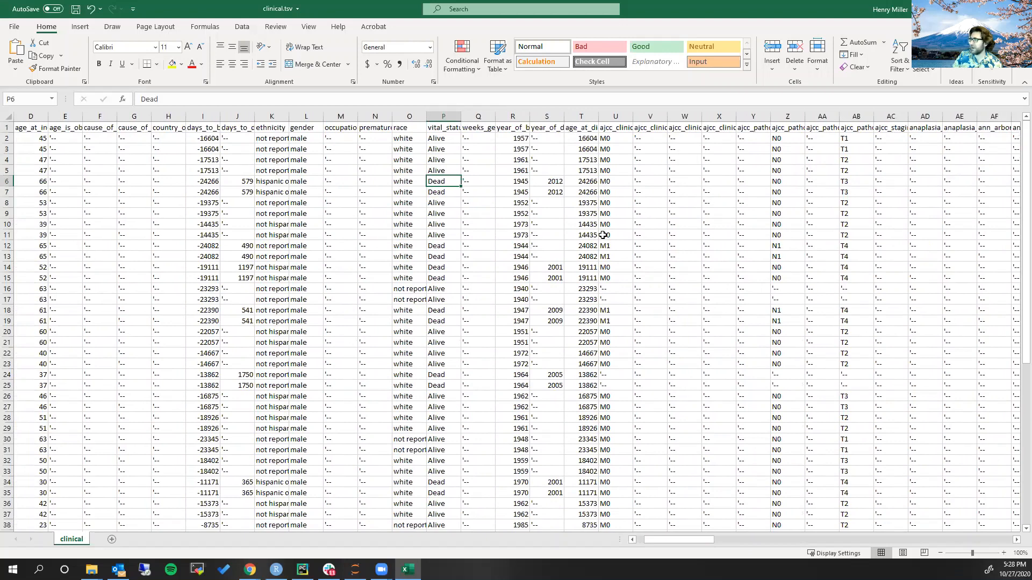
click(853, 127)
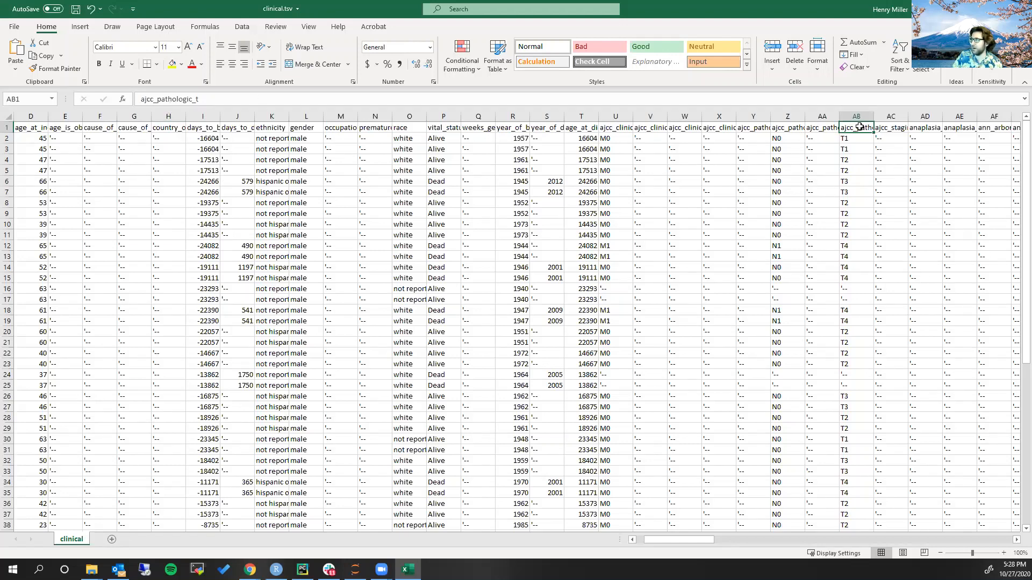
drag(858, 127, 856, 282)
click(856, 189)
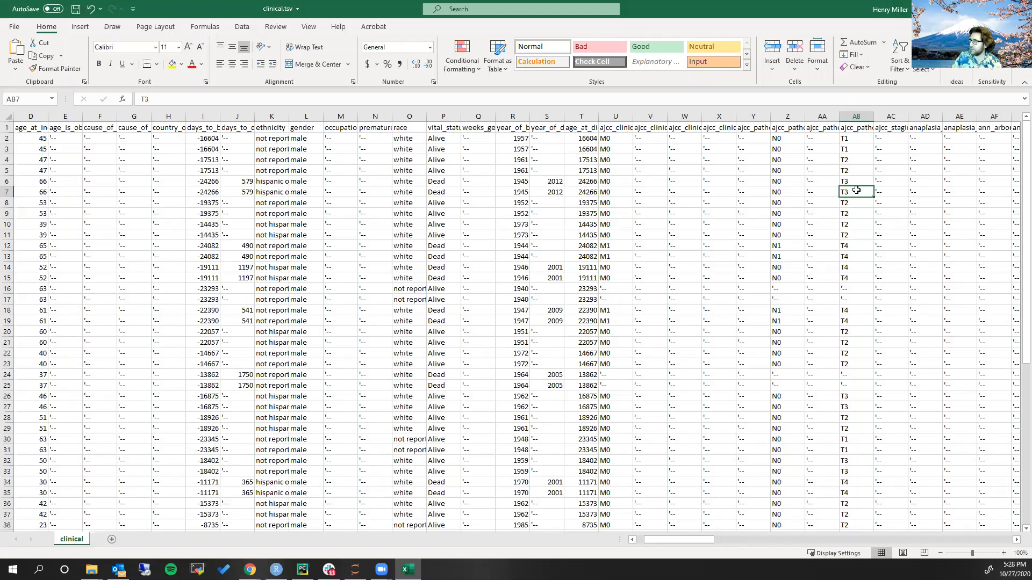
drag(853, 277, 844, 141)
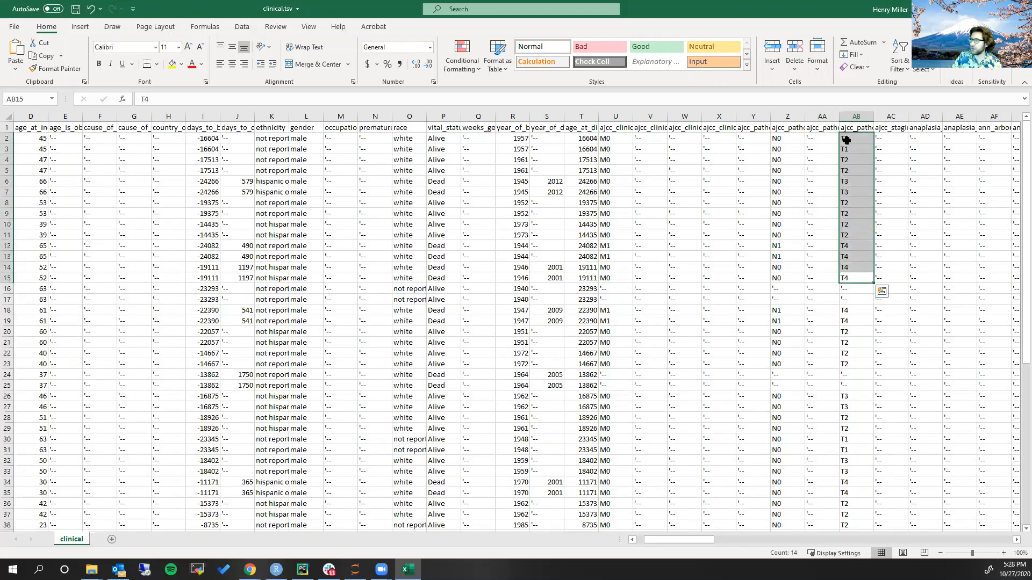
click(853, 163)
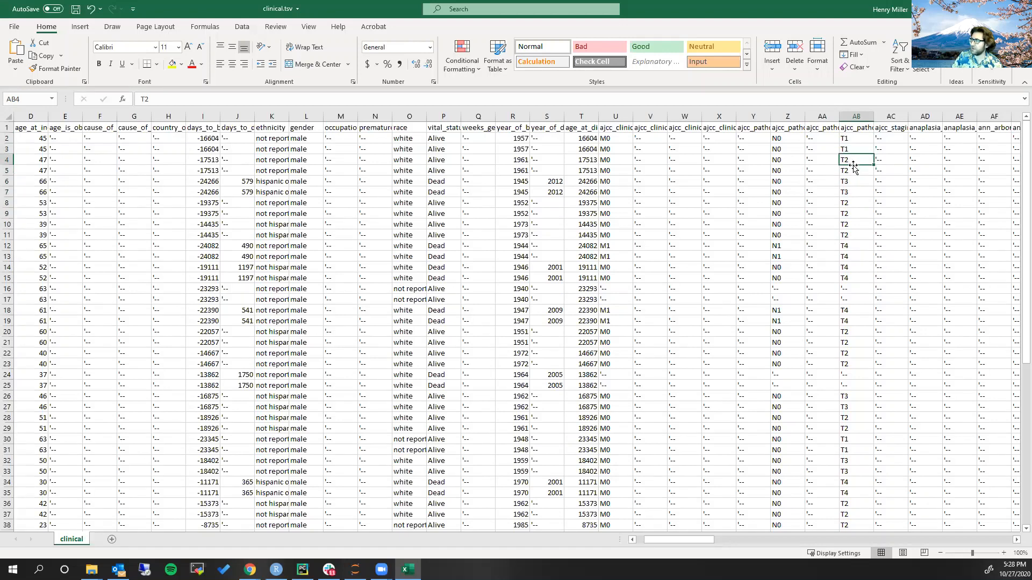
click(851, 140)
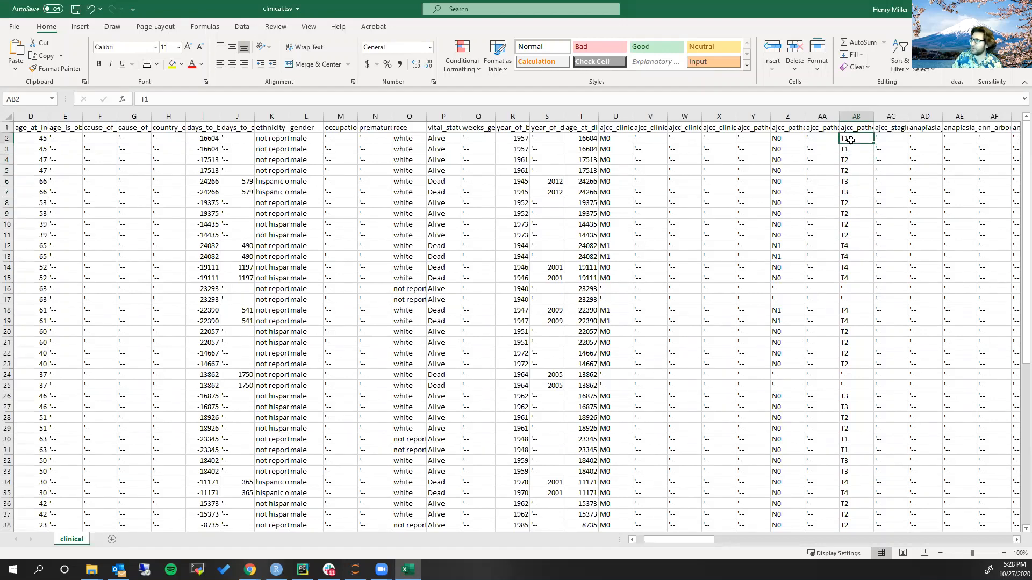
click(849, 280)
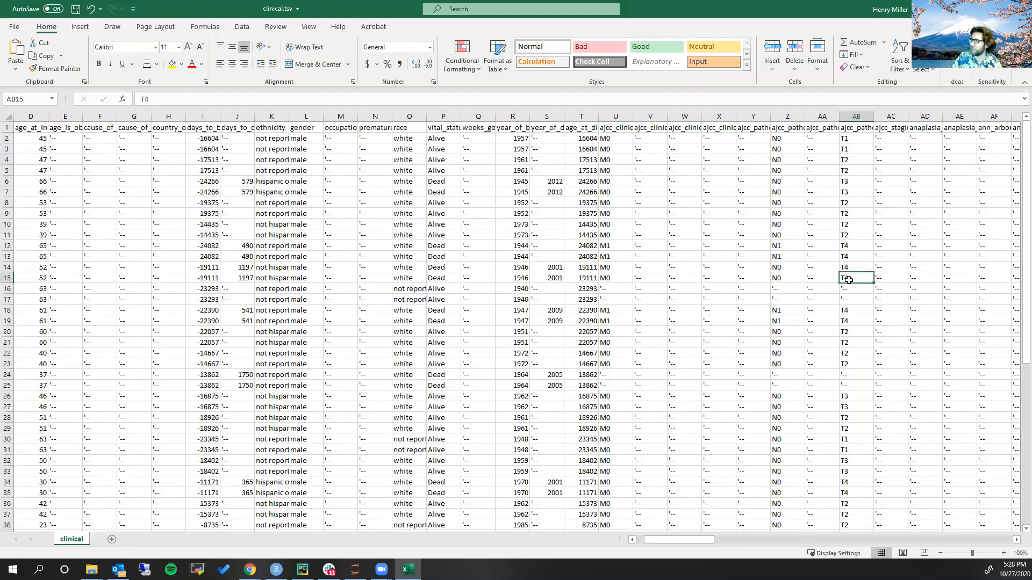
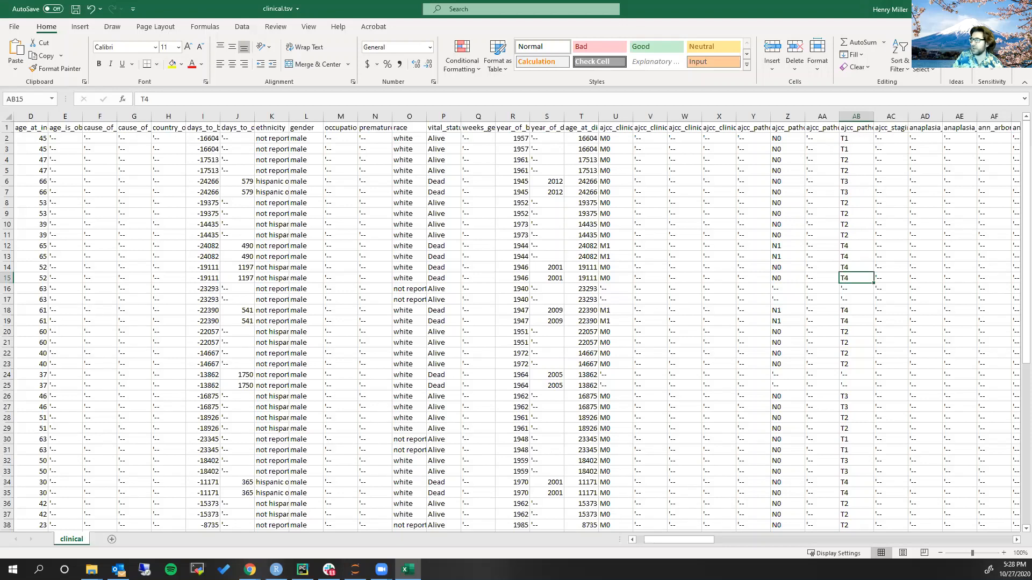
Return to RStudio and read gdc_sample_sheet.2020-10-27 (1).tsv into sample_sheet and clinical.tsv into clinical by running script lines 44 and 45
click(957, 8)
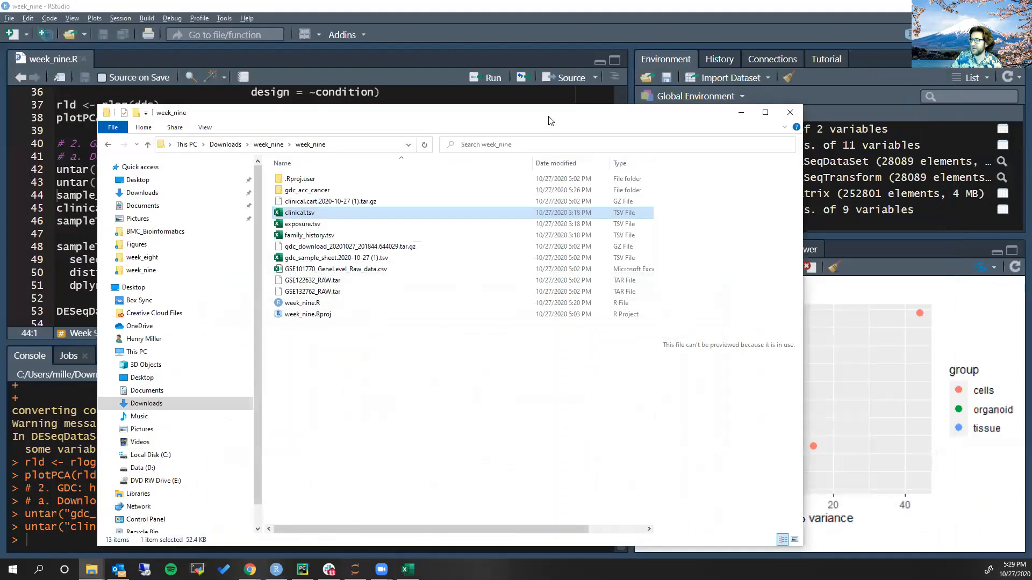
click(739, 115)
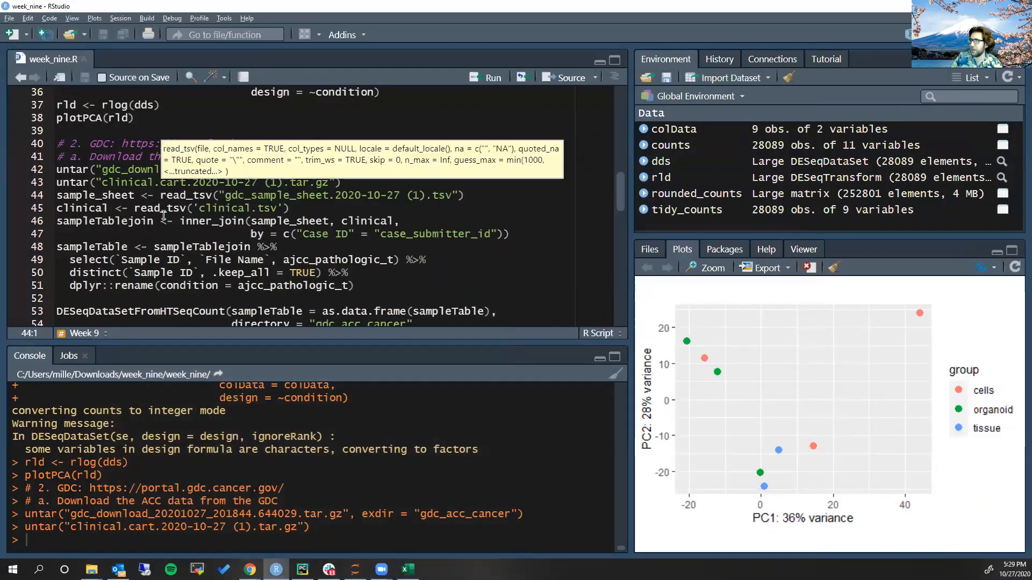
click(170, 195)
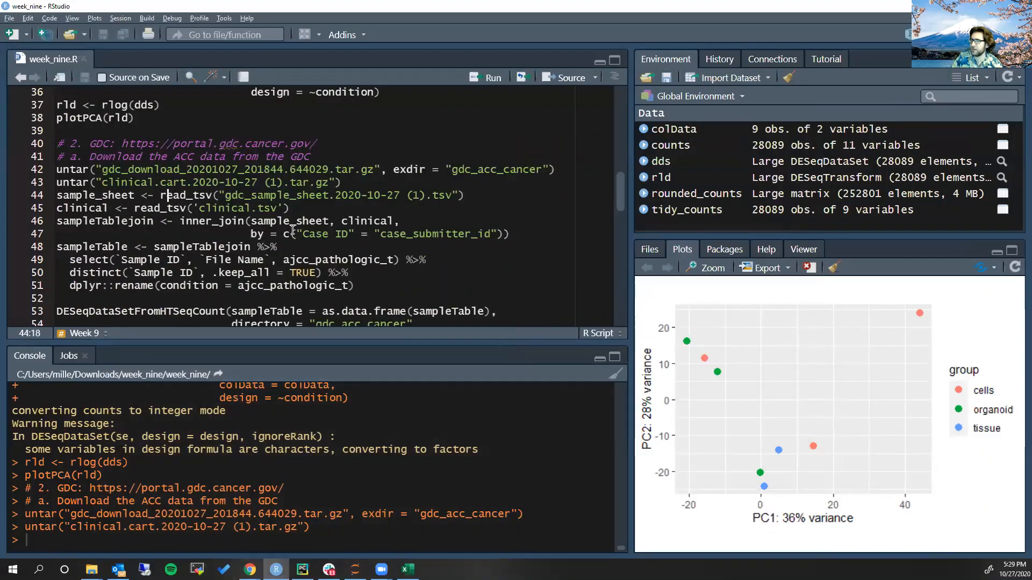
key(ctrl+Return)
key(ctrl+Return)
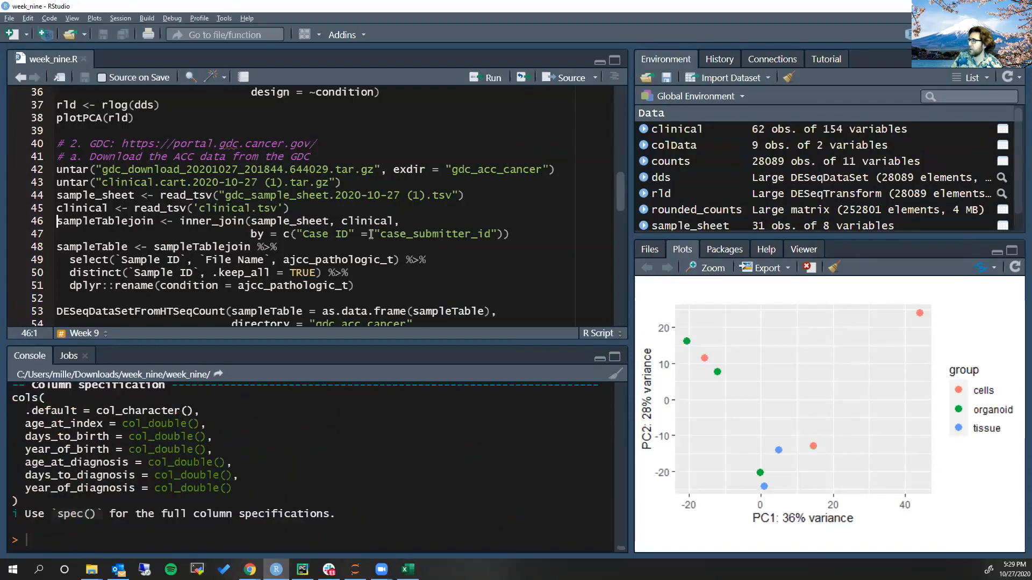
Enlarge the list of environment objects, view the clinical and sample_sheet tables, and widen the viewer to show more sample_sheet columns
drag(647, 237, 652, 354)
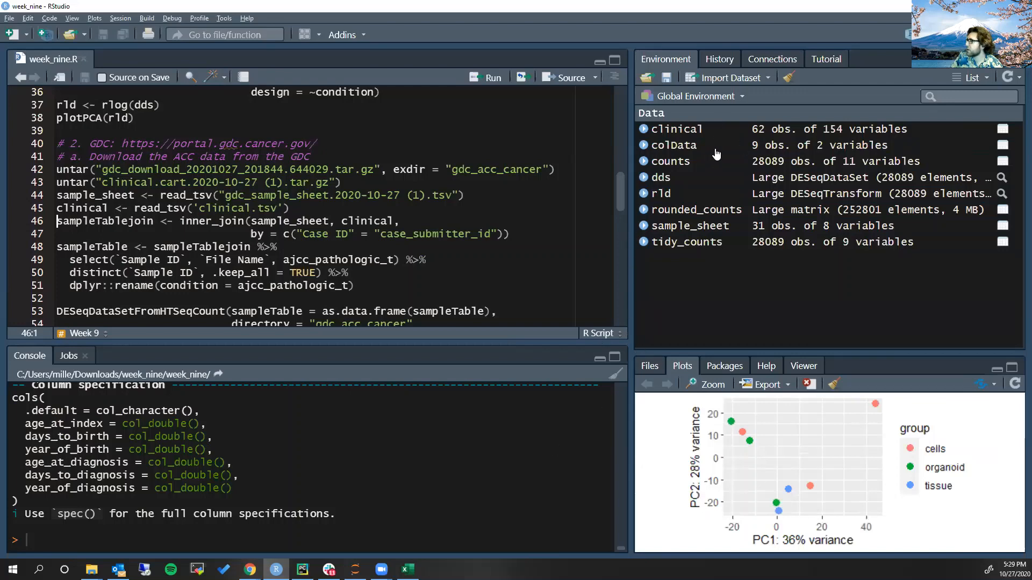
click(738, 135)
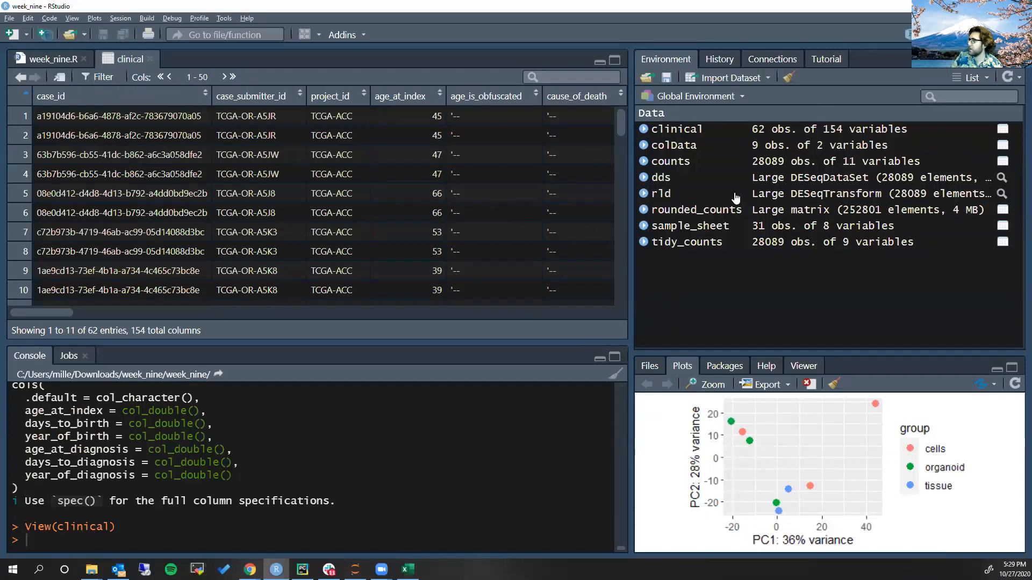
click(724, 226)
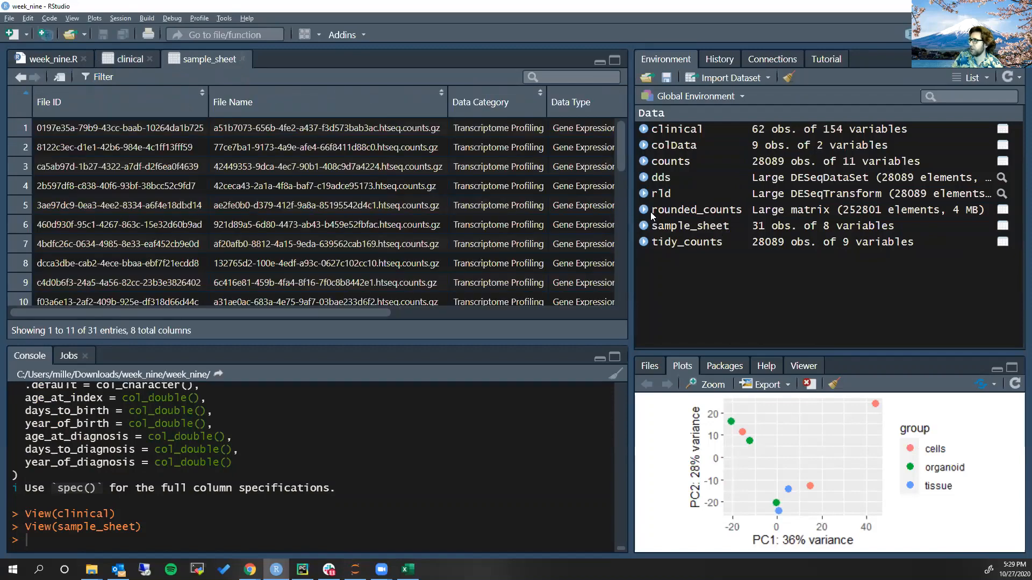
drag(629, 215, 967, 231)
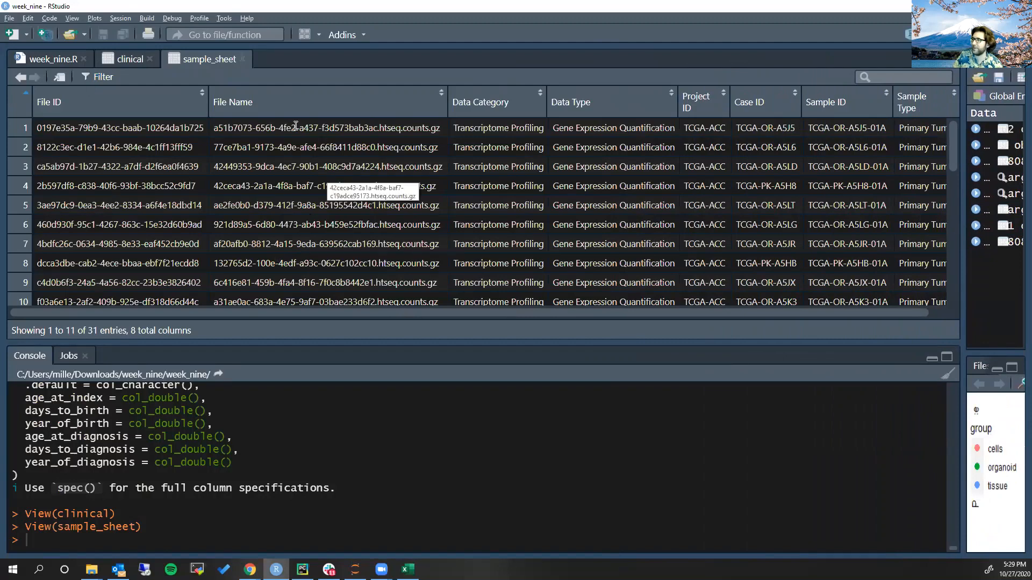
Examine the File ID and the htseq.counts.gz File Name in the first row of sample_sheet
drag(216, 132, 430, 131)
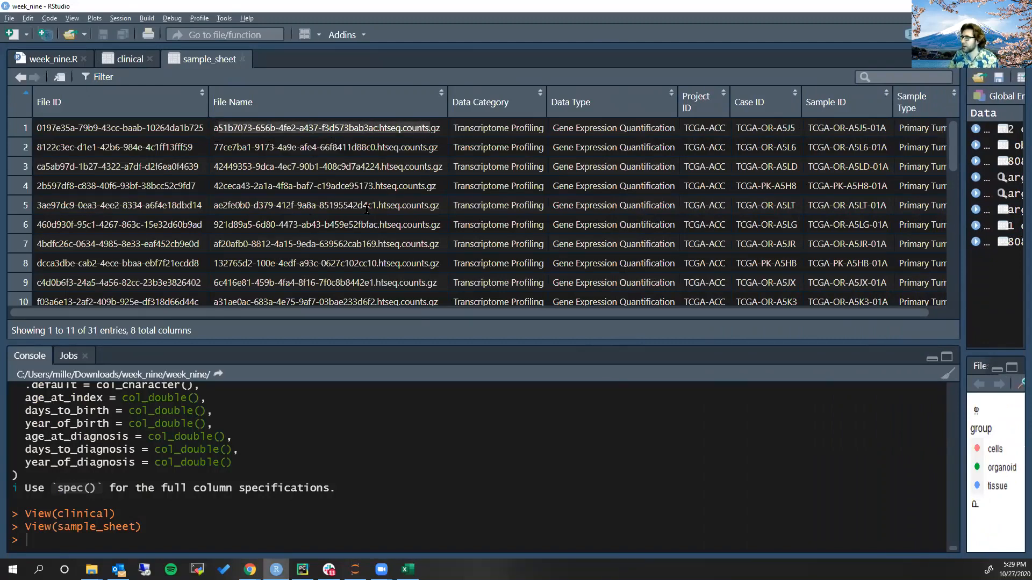
click(258, 143)
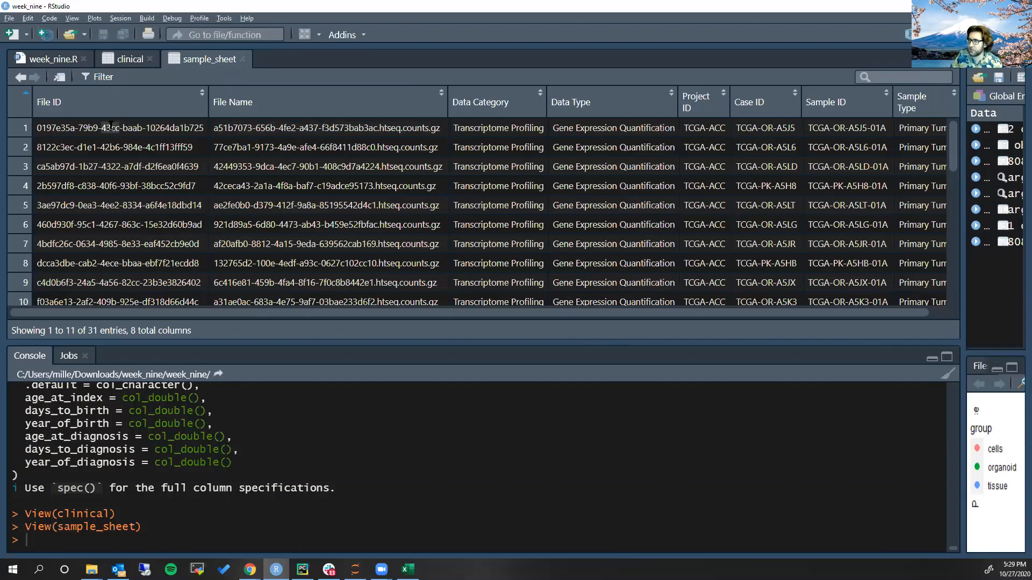
drag(38, 129, 81, 130)
click(217, 132)
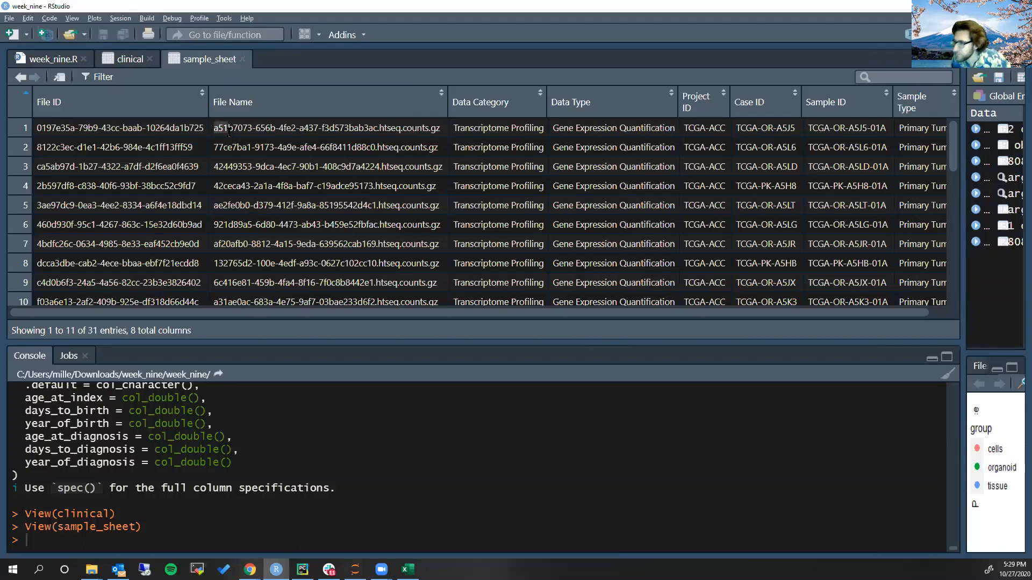
double_click(239, 132)
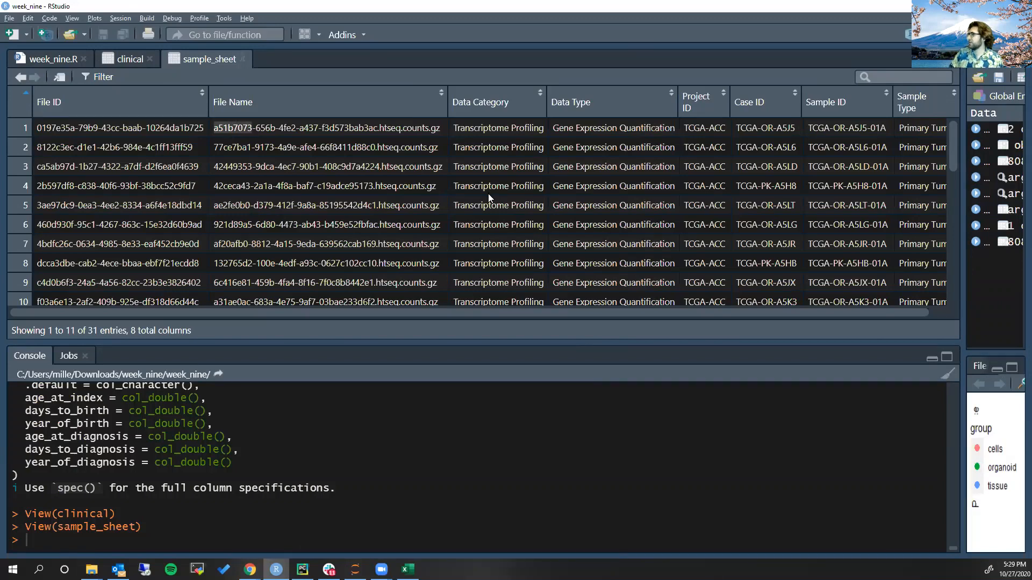
Switch to File Explorer, search the gdc_acc_cancer folder for "a51b" and select the matching htseq.counts.gz file
key(alt+Tab)
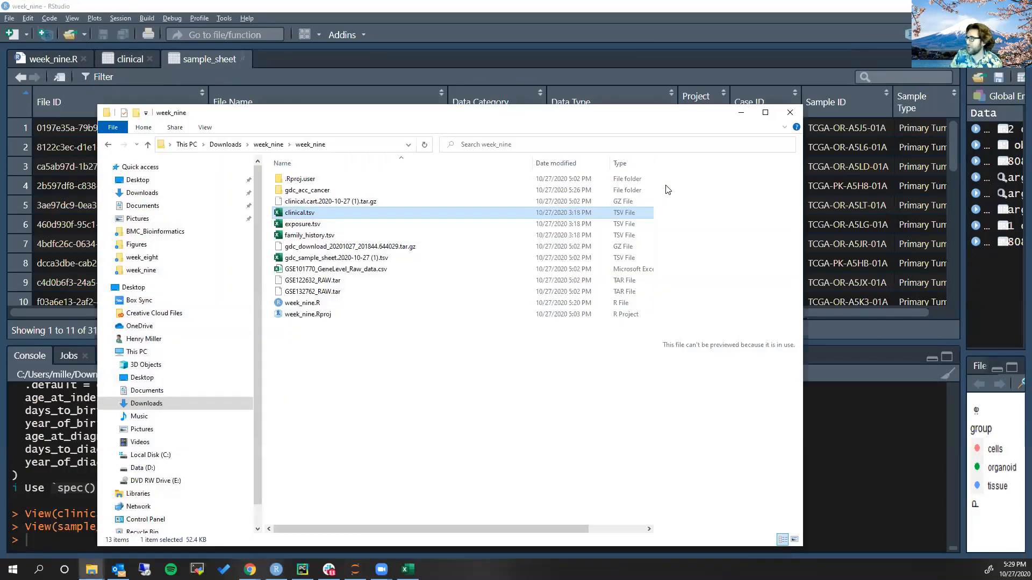
drag(365, 125, 437, 87)
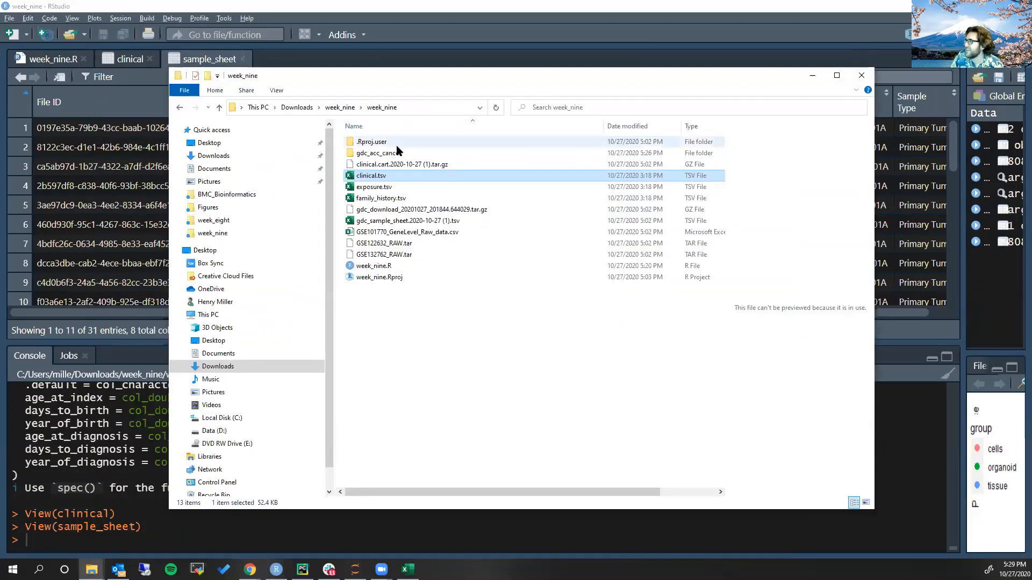
double_click(400, 154)
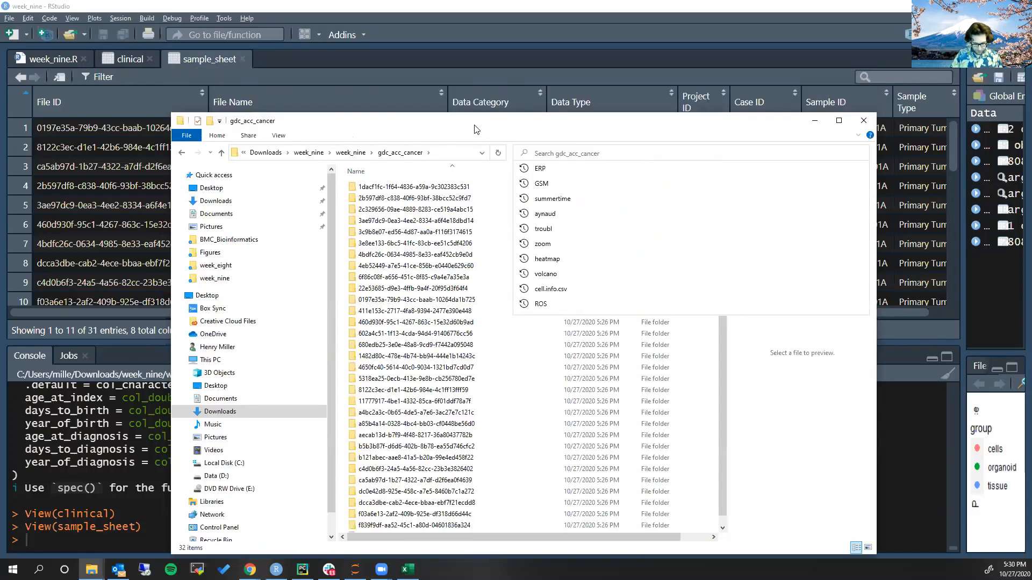
text(a51b)
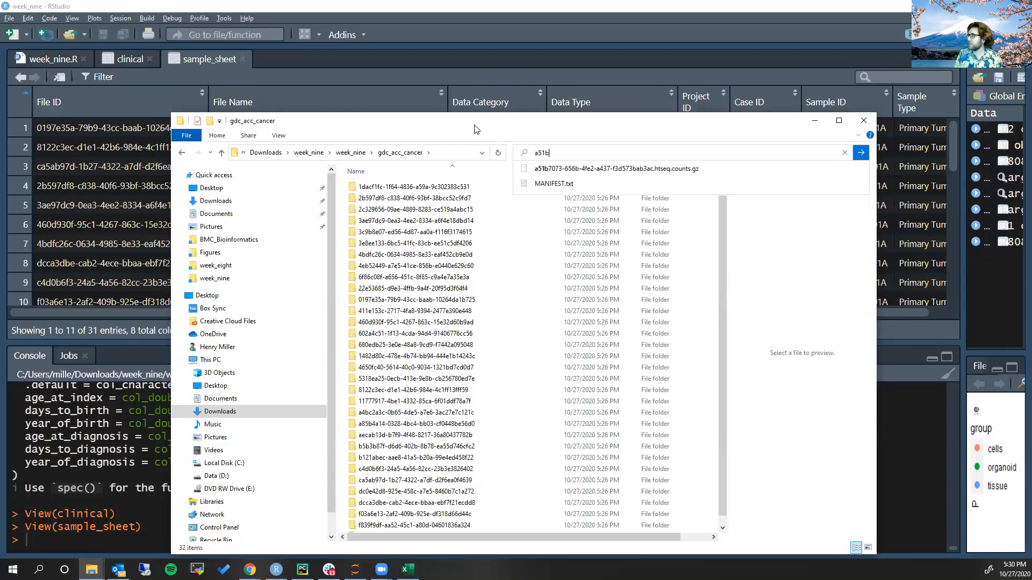
key(Return)
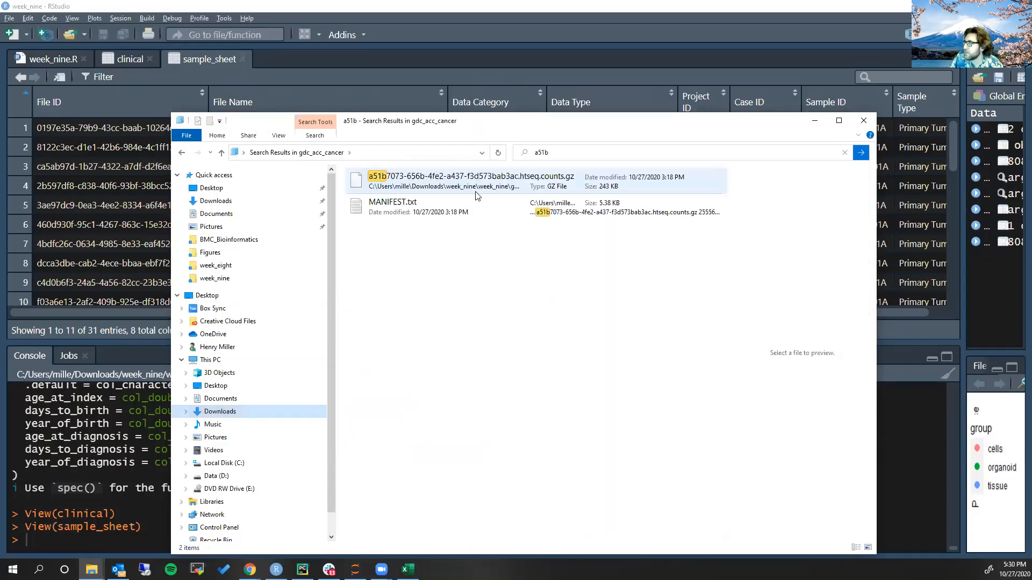
click(500, 187)
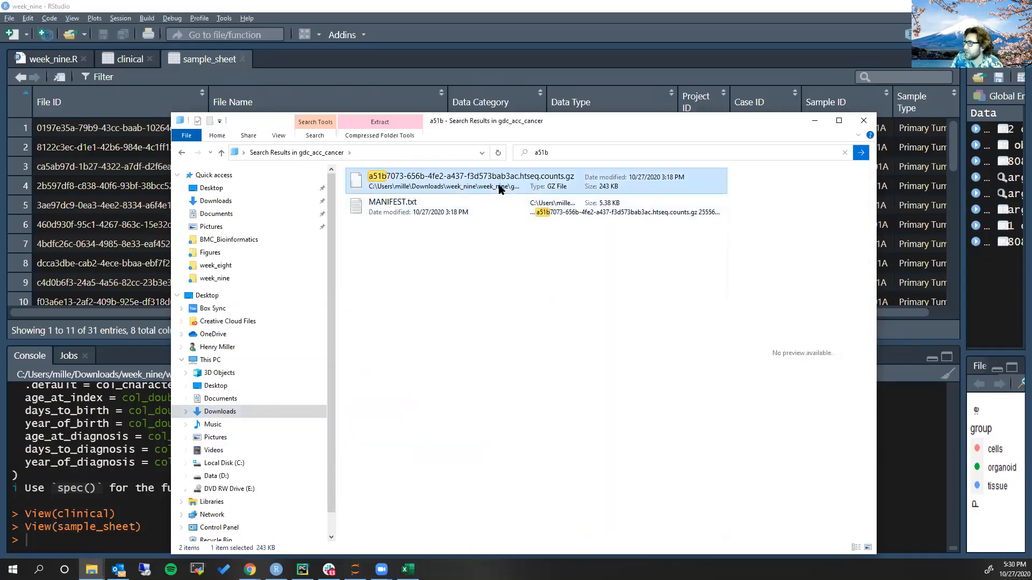
Compare the found counts file with the first File Name in sample_sheet and open the folder that contains it
key(alt+Tab)
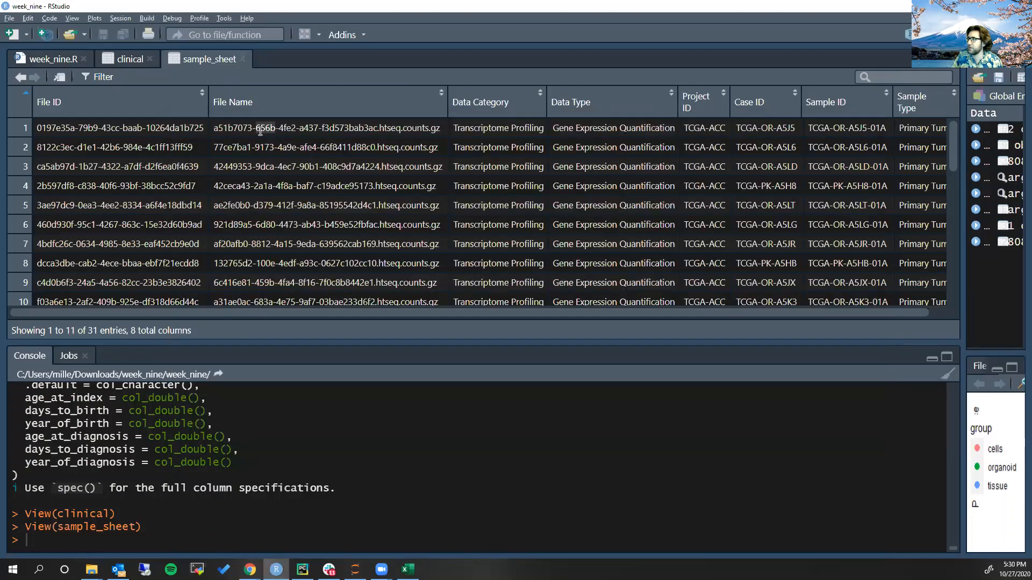
key(alt+Tab)
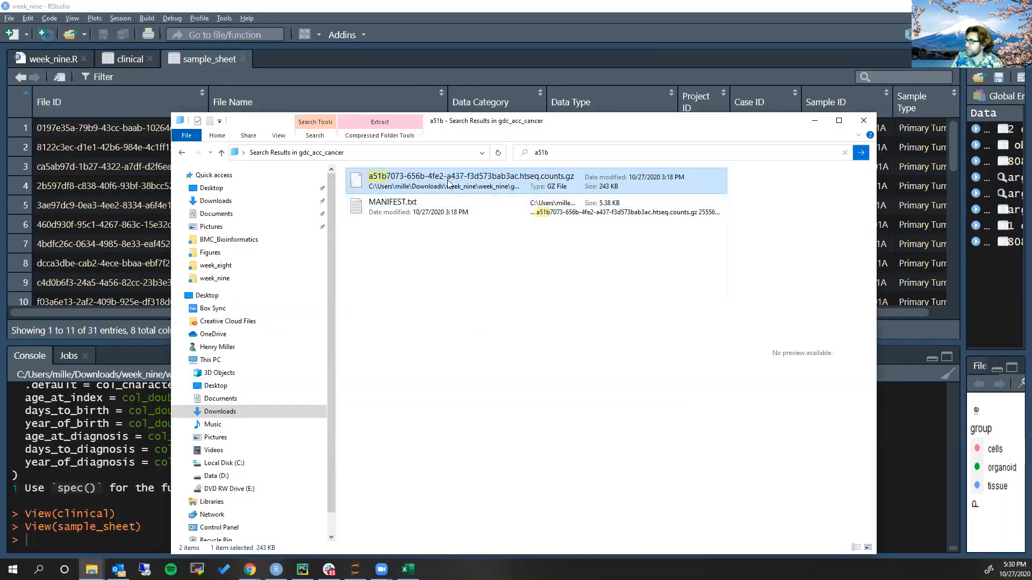
right_click(448, 184)
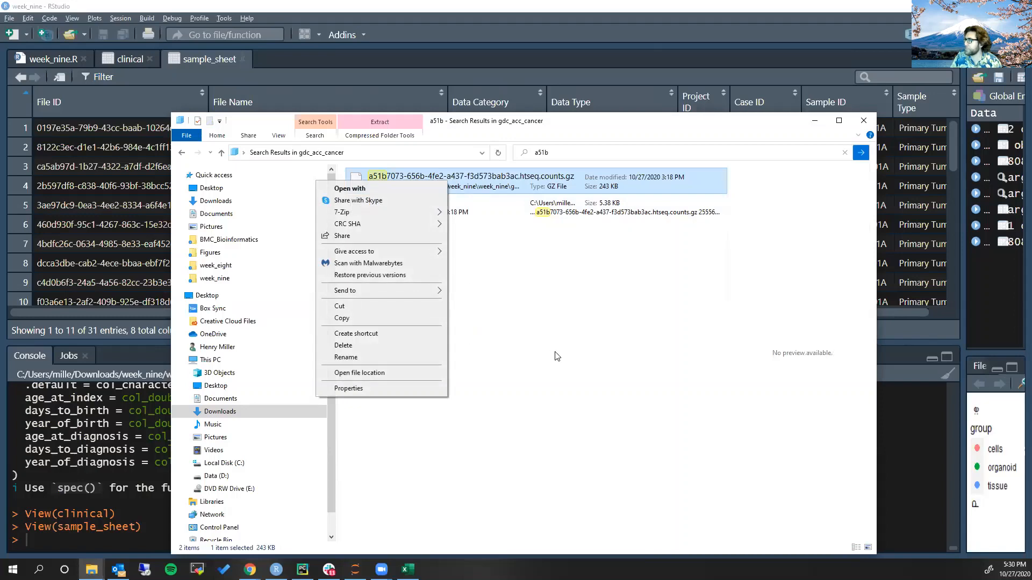
click(443, 372)
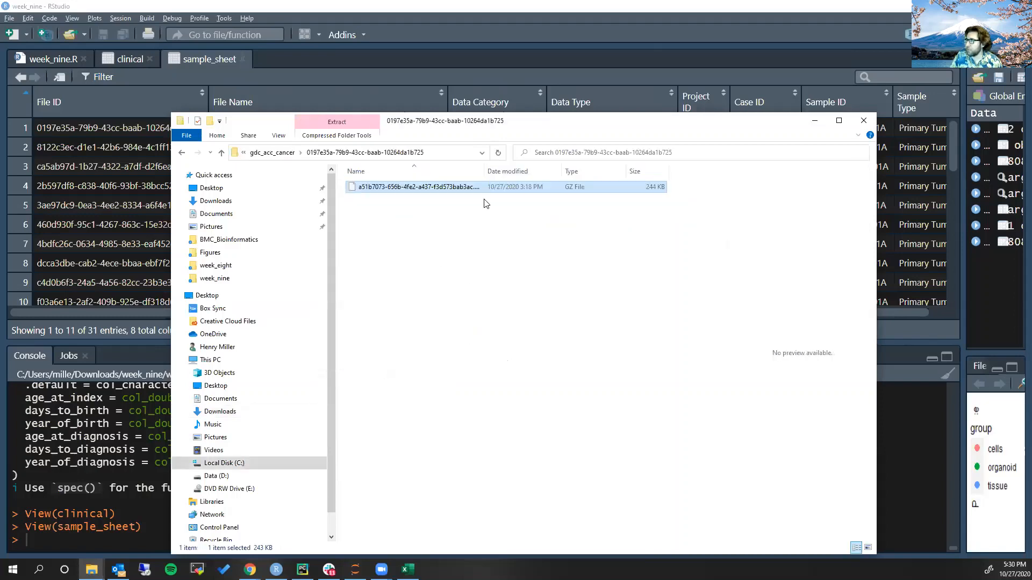
drag(539, 121, 529, 86)
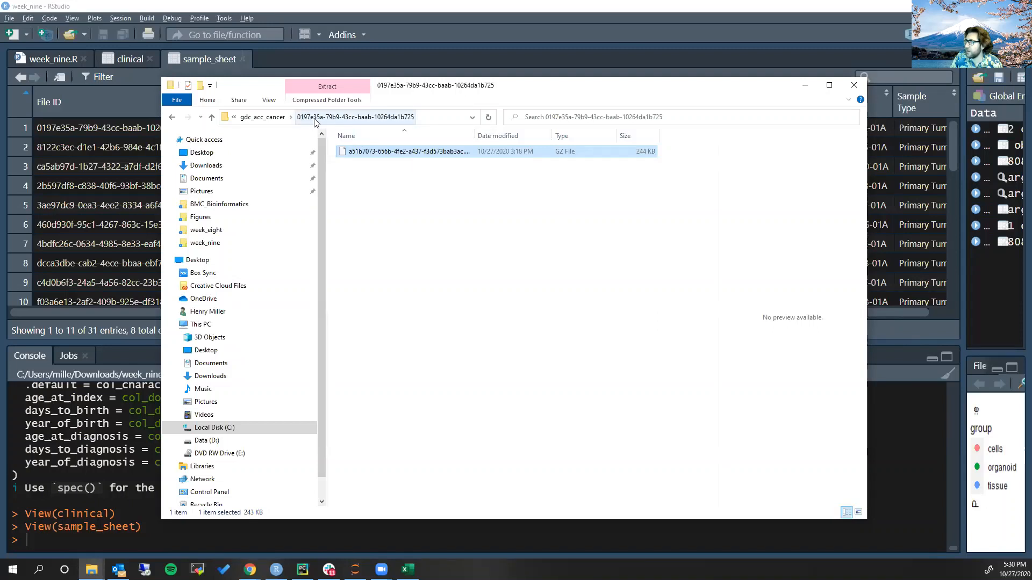
Compare the first File ID in sample_sheet with the matching subfolder name in gdc_acc_cancer
click(95, 128)
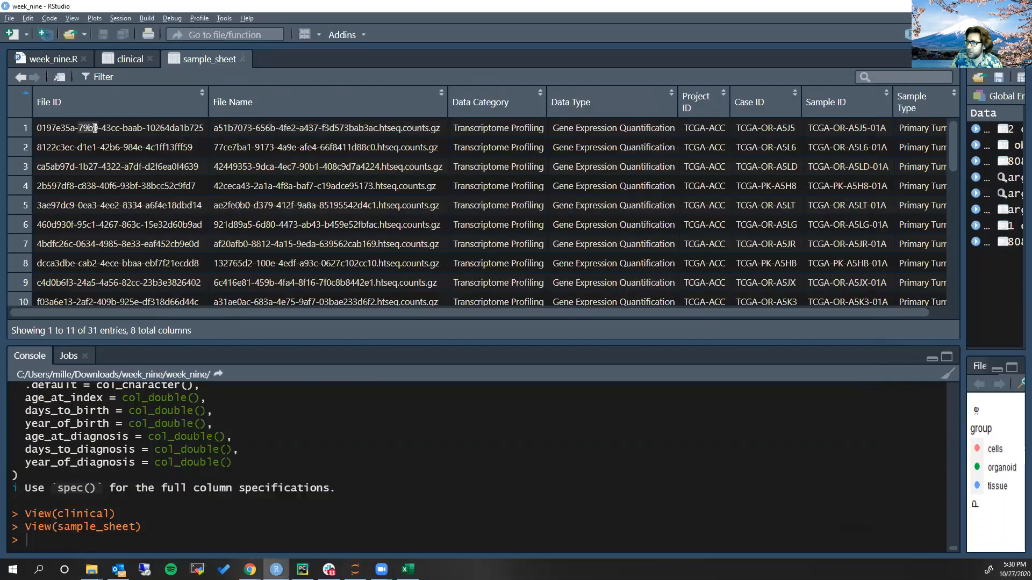
click(95, 128)
right_click(94, 128)
triple_click(69, 129)
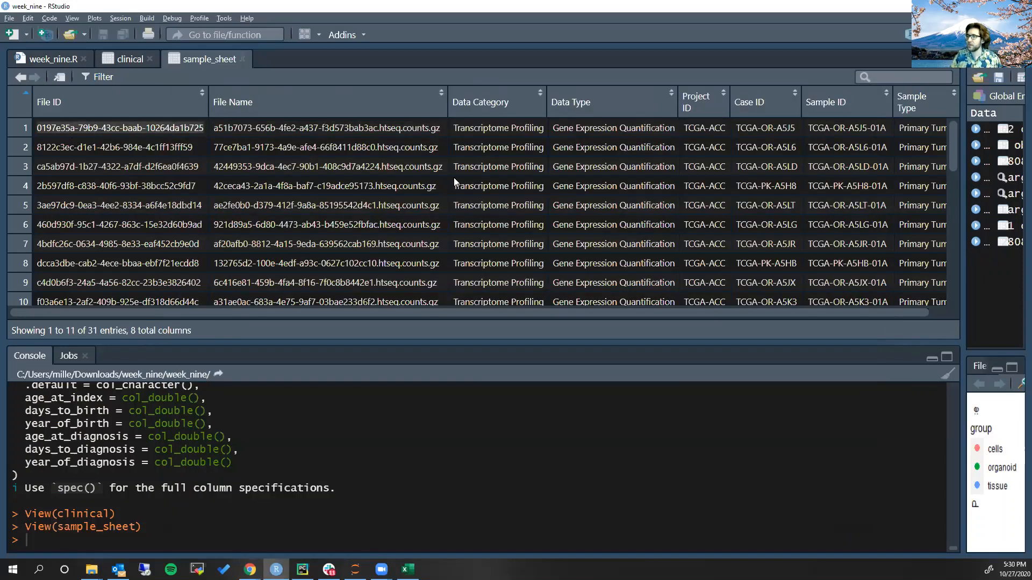
key(alt+Tab)
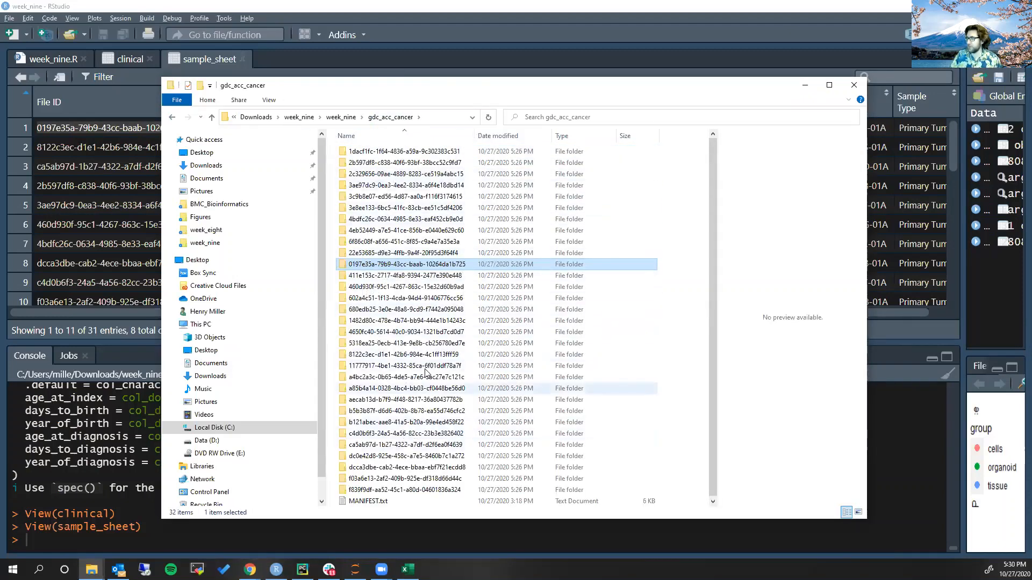
click(79, 128)
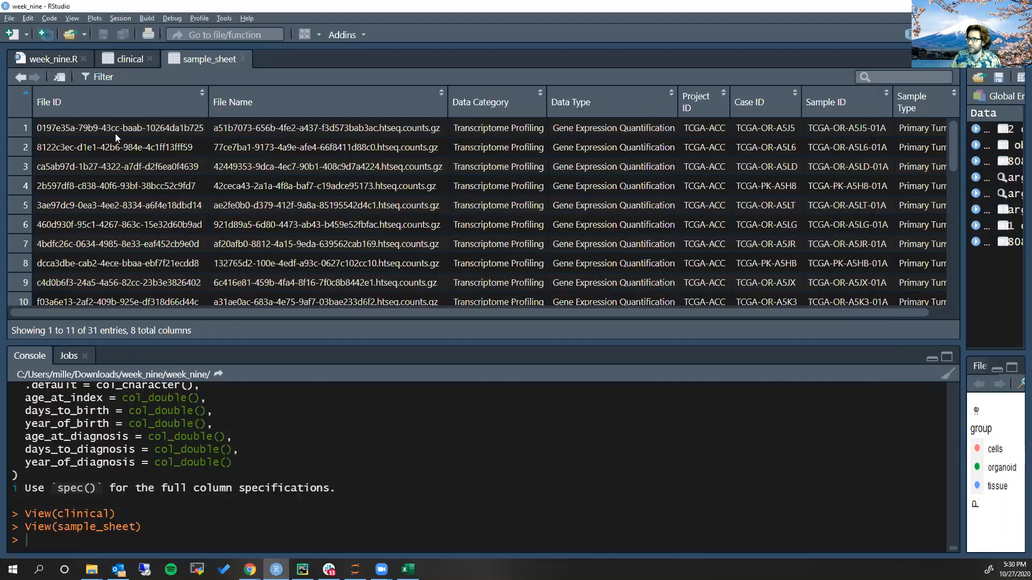
key(alt+Tab)
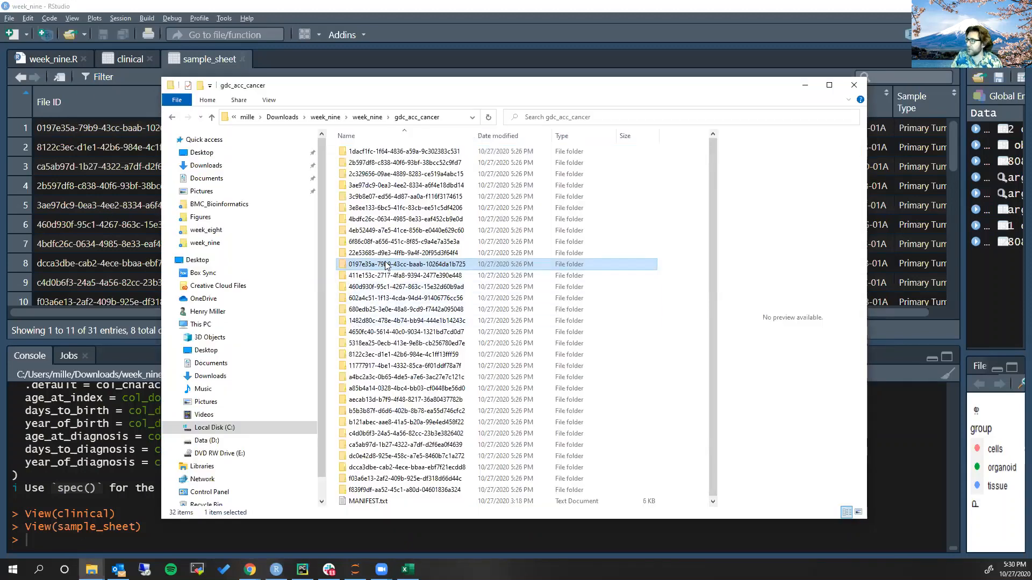
Open the 0197e35a-79b9-43cc-baab-10264da1b725 folder, compare its counts file with the first File Name in sample_sheet, and go back to gdc_acc_cancer
double_click(385, 266)
key(alt+Tab)
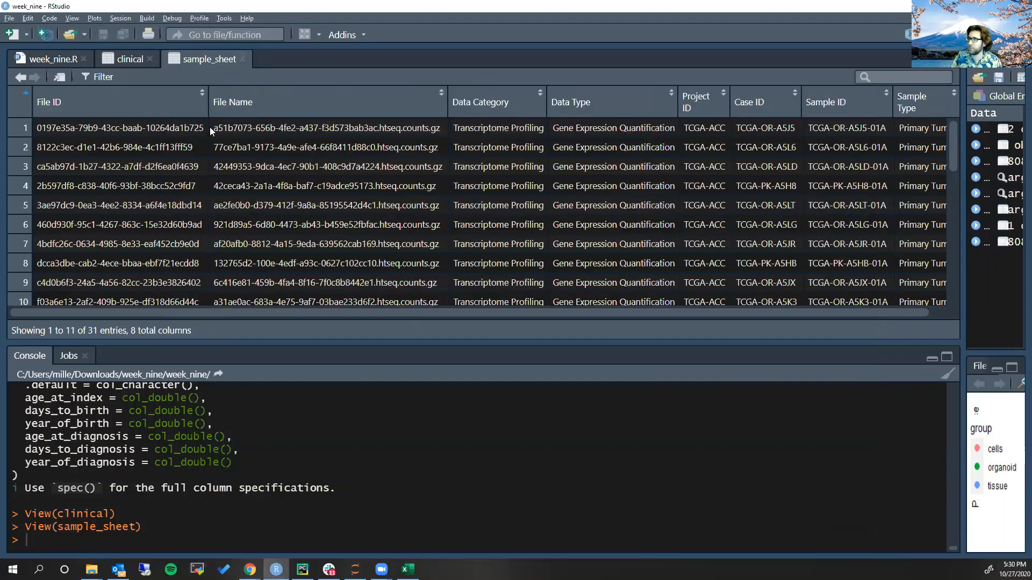
triple_click(273, 128)
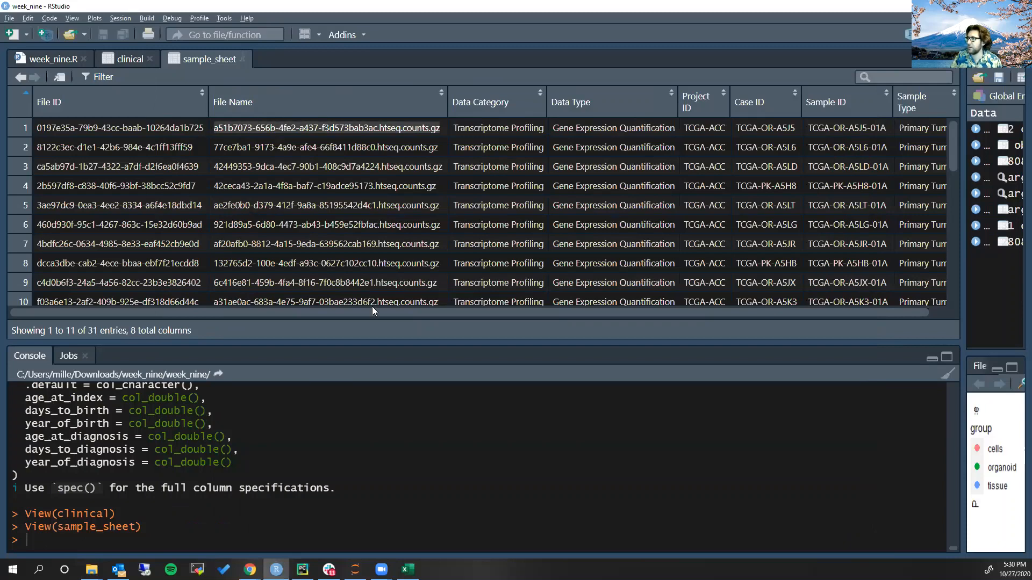
key(alt+Tab)
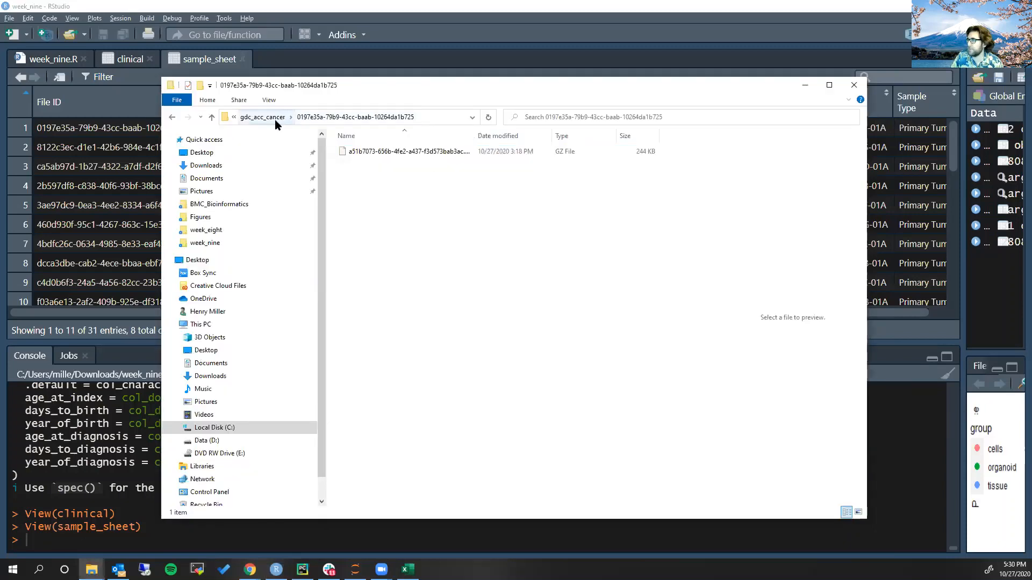
click(277, 124)
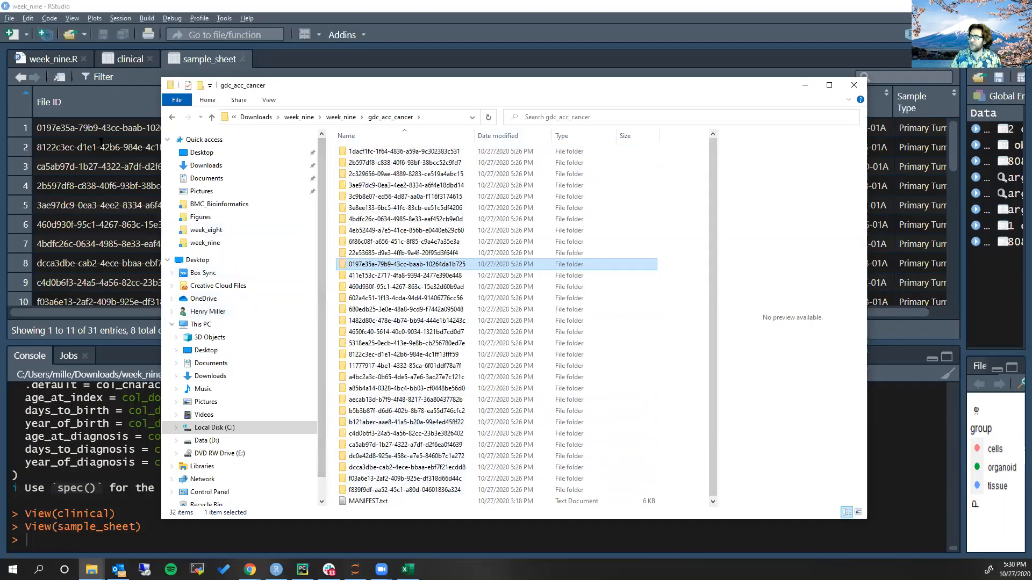
Return to RStudio and examine the case_submitter_id values in the clinical table
click(89, 131)
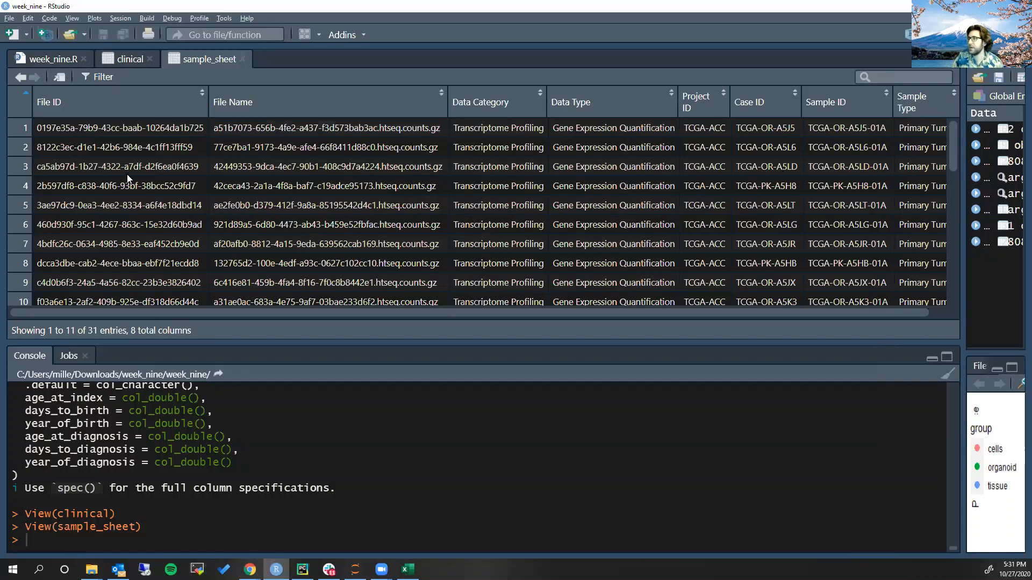
click(124, 60)
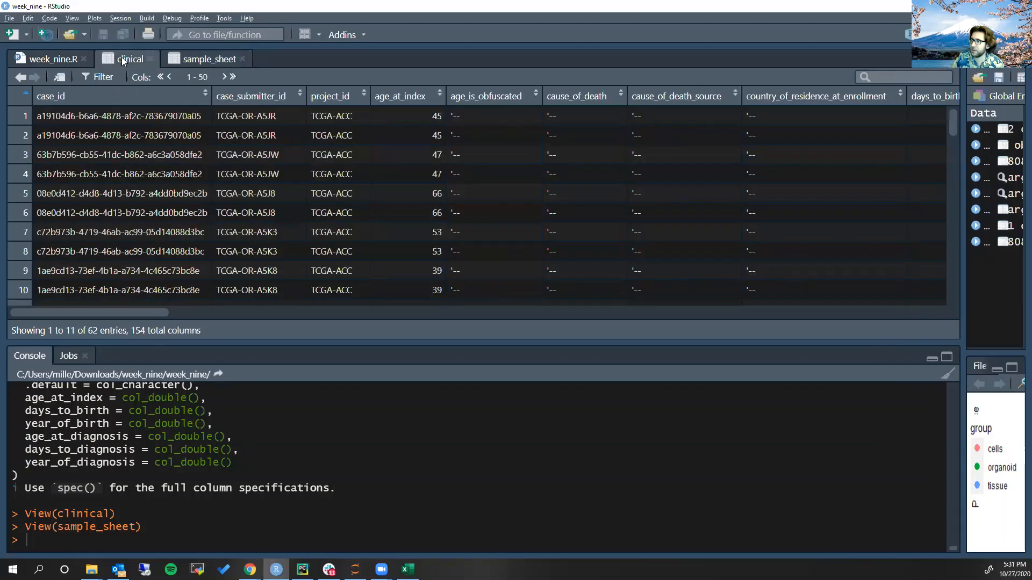
double_click(231, 116)
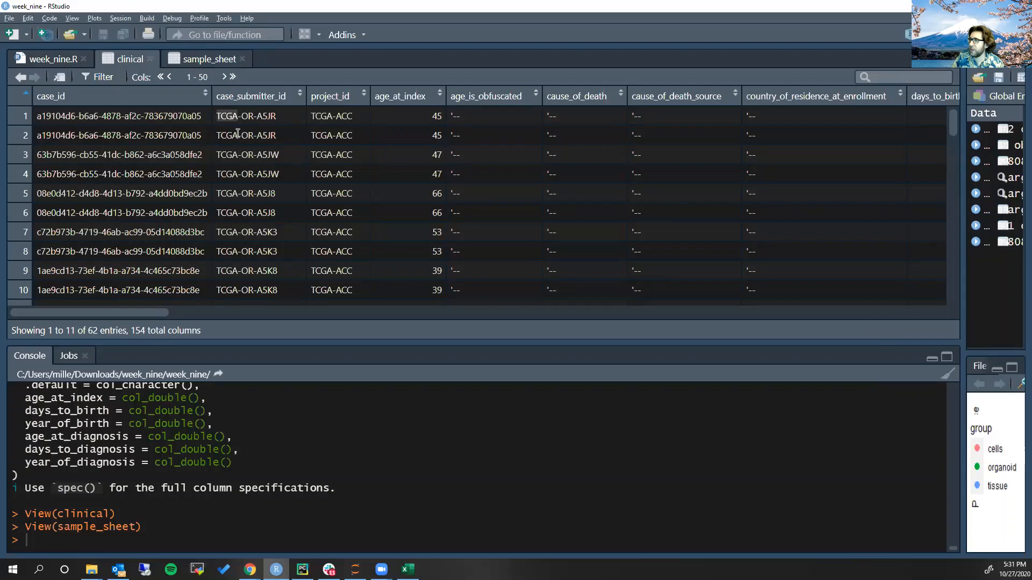
Compare the first Case ID in sample_sheet with the first case_submitter_id in the clinical table
click(207, 59)
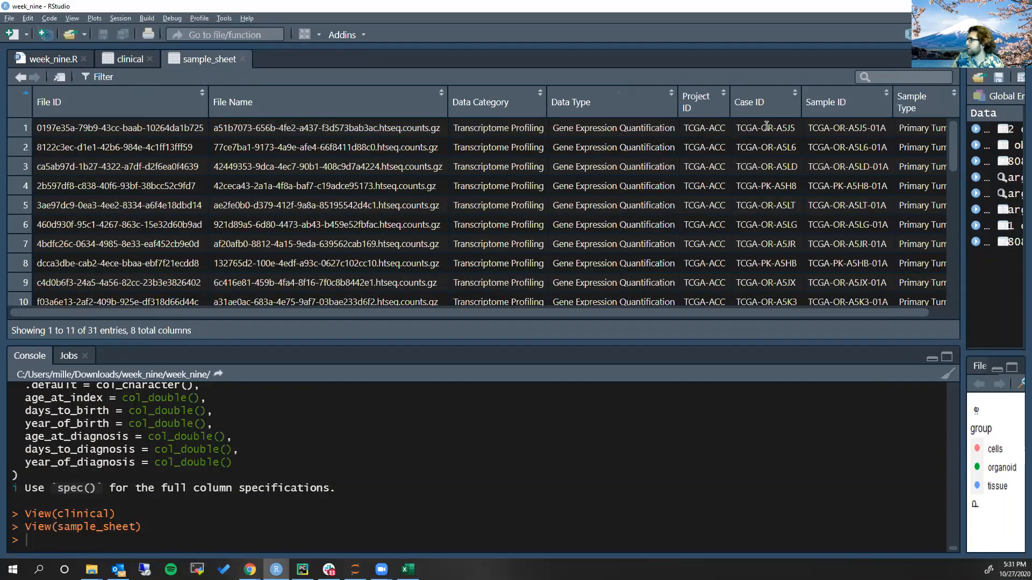
triple_click(766, 128)
click(113, 59)
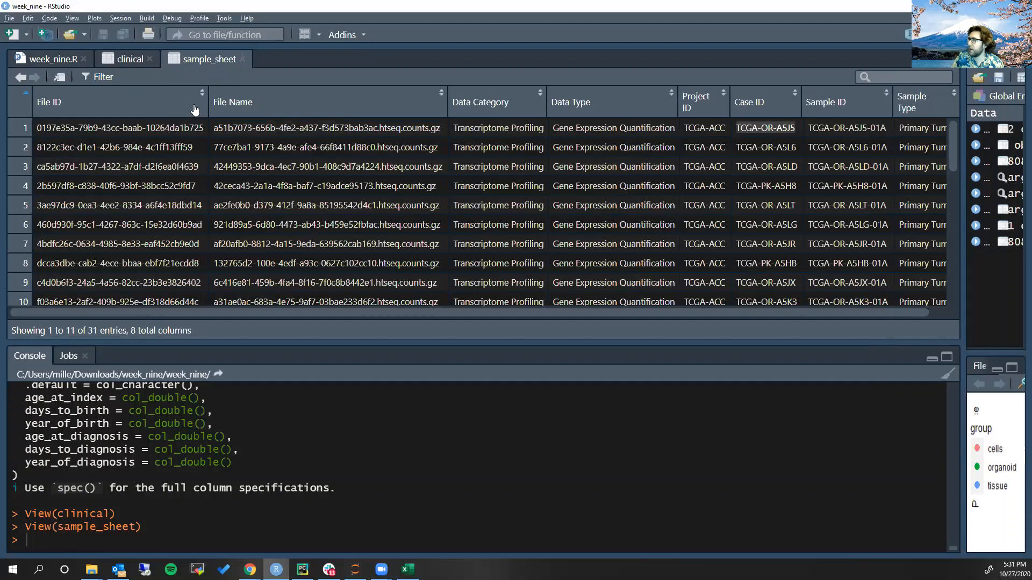
triple_click(260, 115)
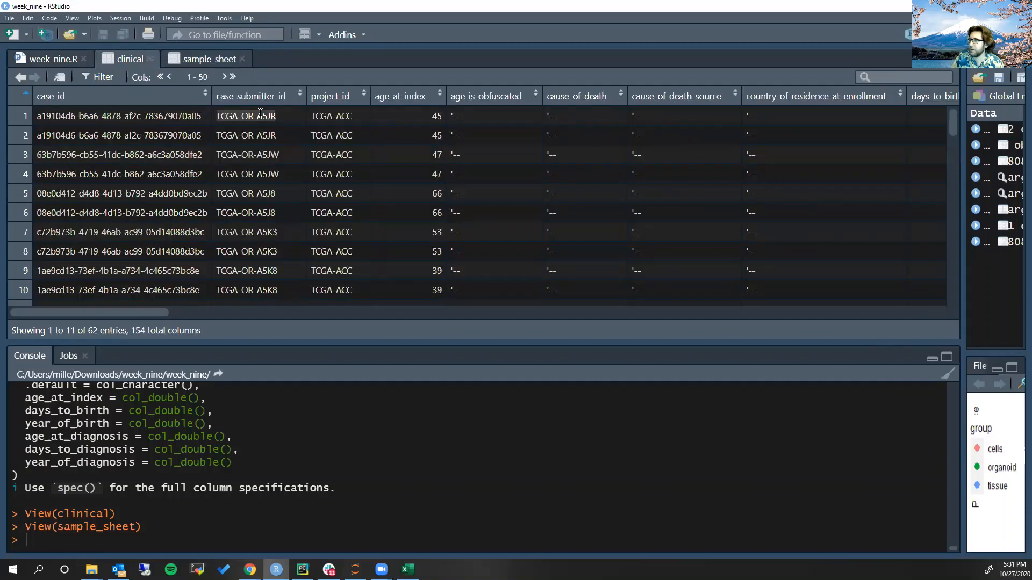
click(210, 60)
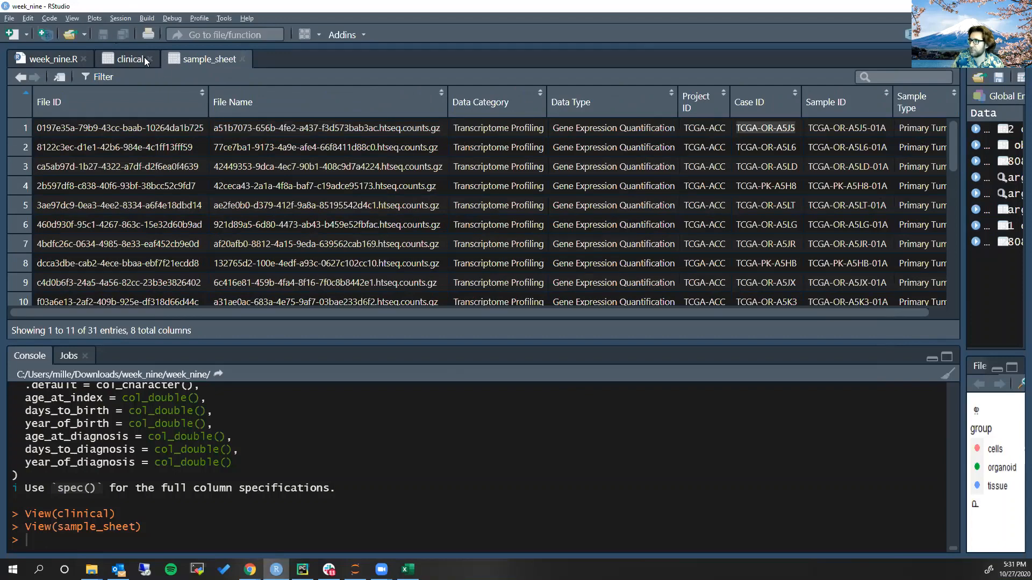
Run the inner_join of sample_sheet and clinical by Case ID and case_submitter_id in week_nine.R, and widen the Environment area
click(60, 60)
scroll(241, 206, down, 1)
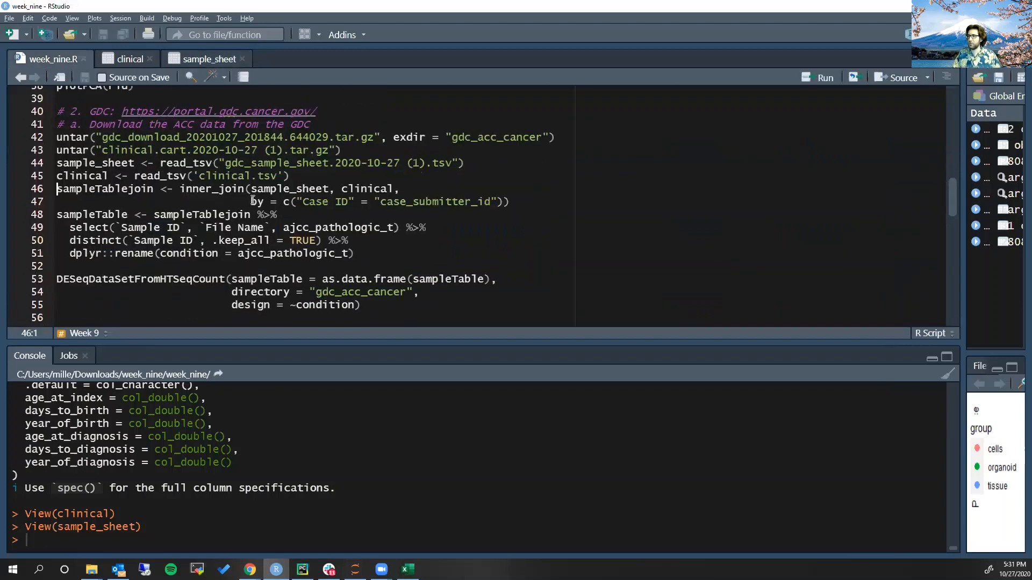
click(245, 192)
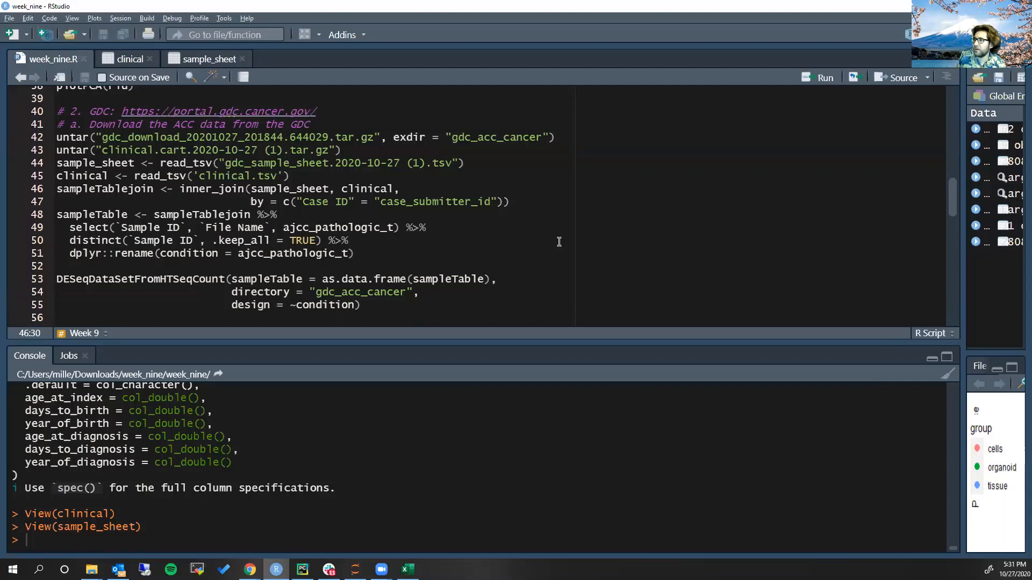
key(ctrl+Return)
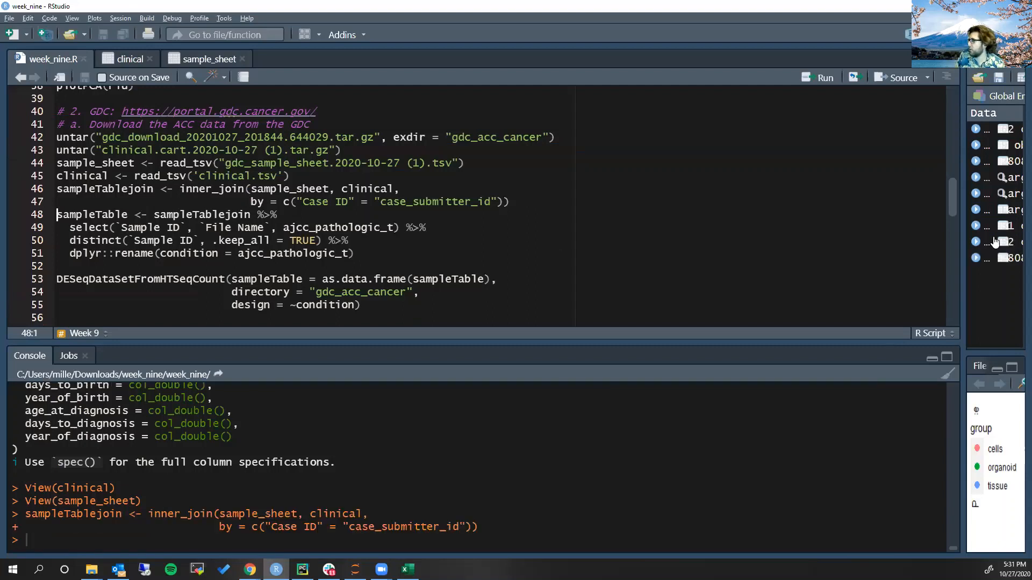
drag(962, 231, 833, 230)
drag(751, 229, 640, 227)
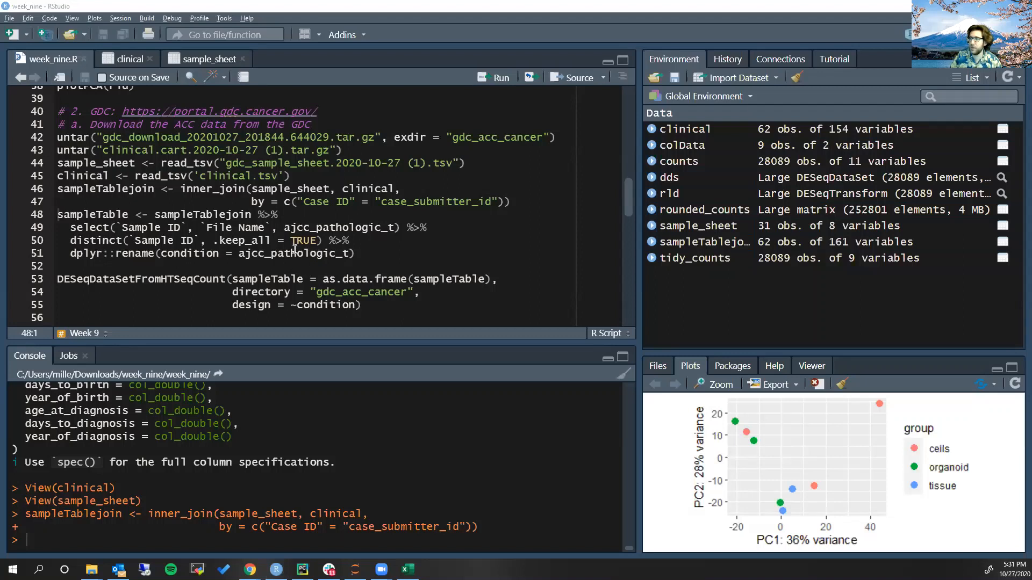
Insert blank lines below the sampleTablejoin inner_join in week_nine.R and start a read_tsv call with a quoted path
click(516, 202)
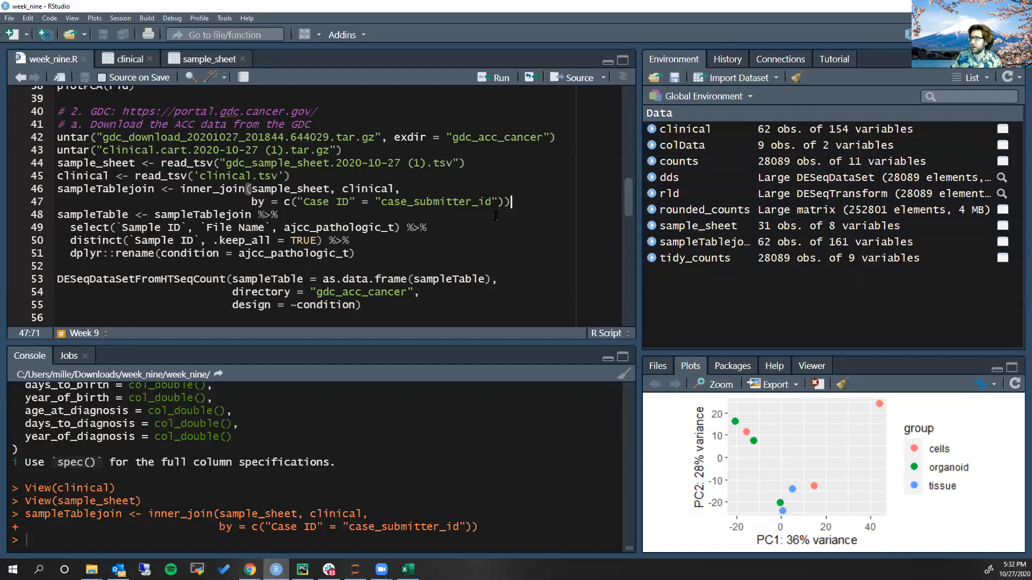
key(Return)
key(Return)
key(Return)
key(Up)
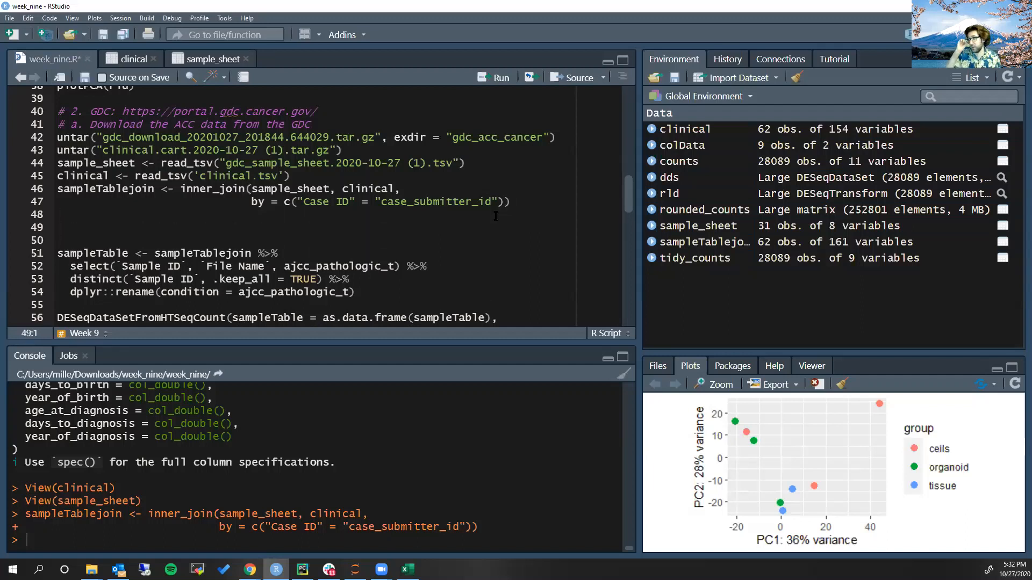
text(rea)
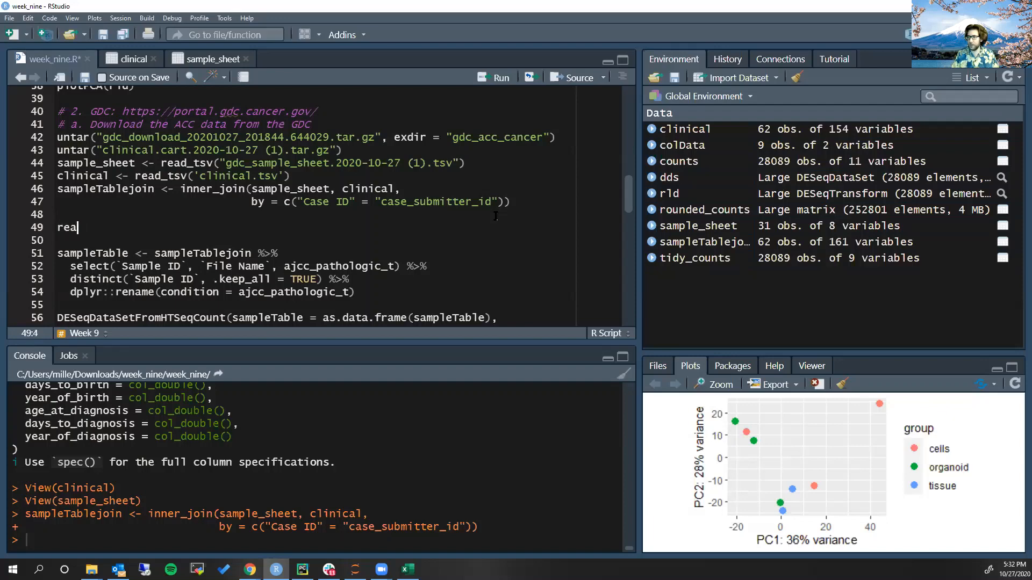
text(d_tsv)
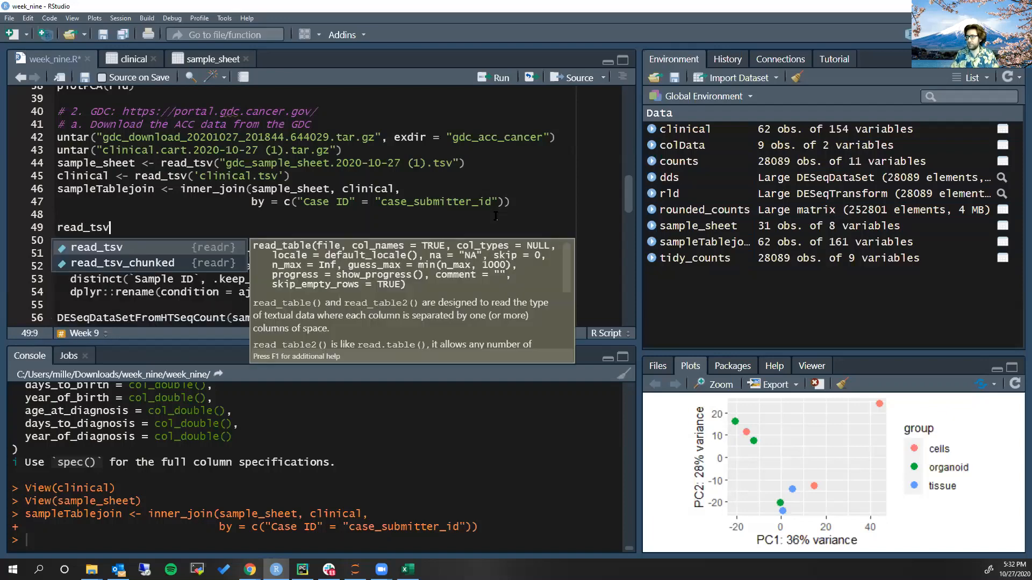
key(Escape)
text((')
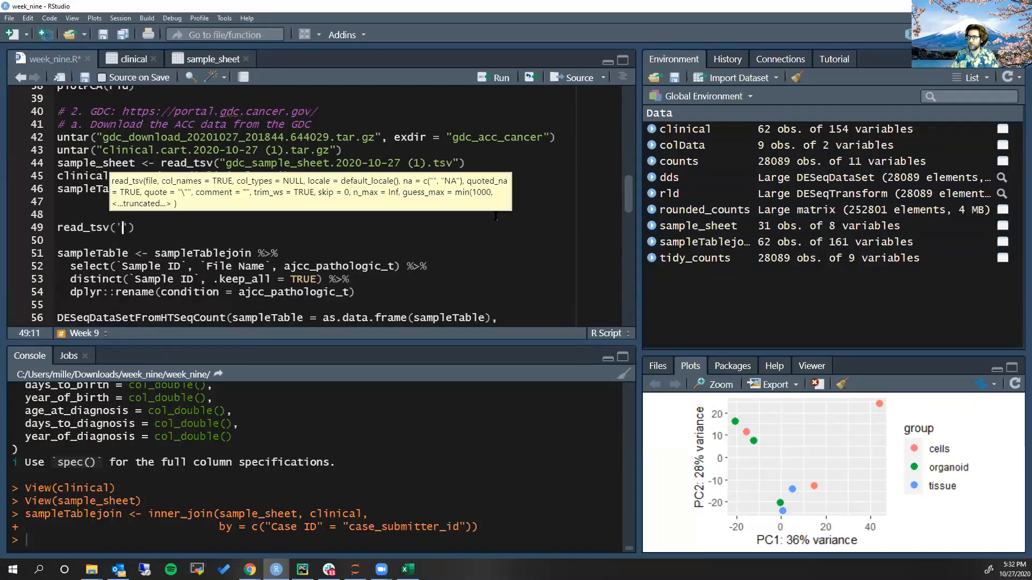
Complete the read_tsv path with the counts file in gdc_acc_cancer/0197e35a-79b9-43cc-baab-10264da1b725, run it, and enlarge the console to examine the output
key(Tab)
key(Down)
key(Down)
key(Down)
key(Down)
key(Return)
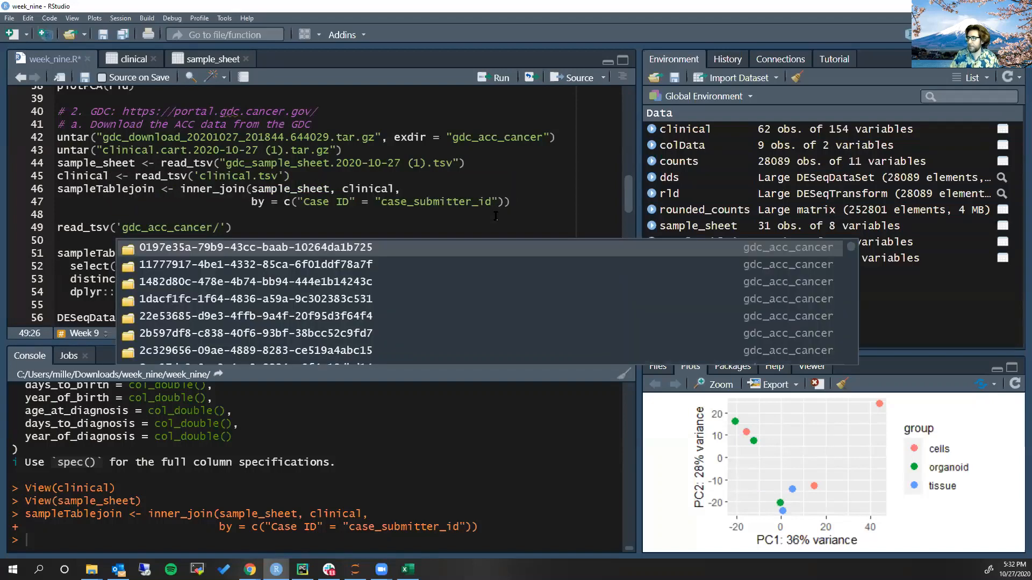
key(Return)
key(Tab)
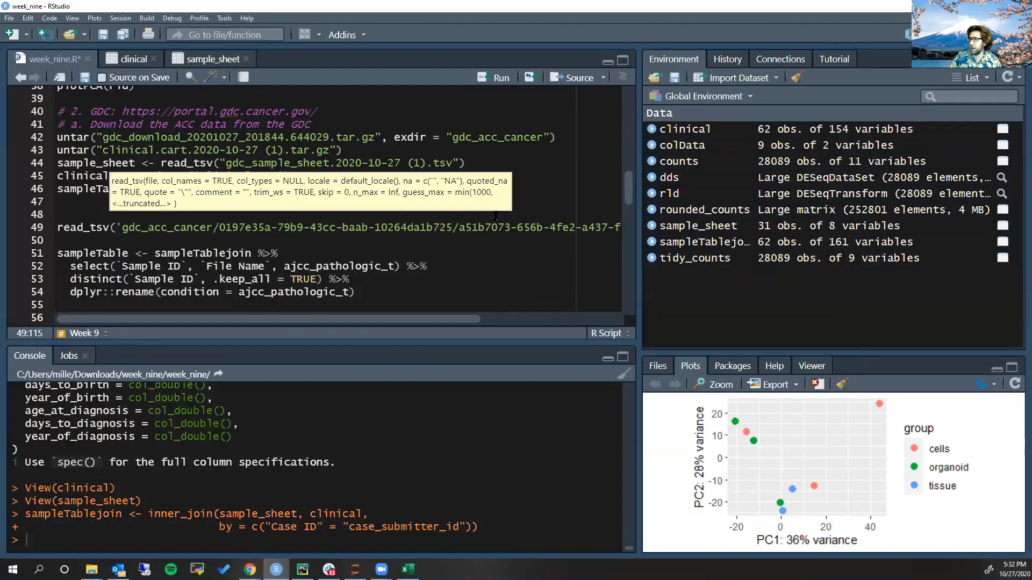
key(ctrl+Return)
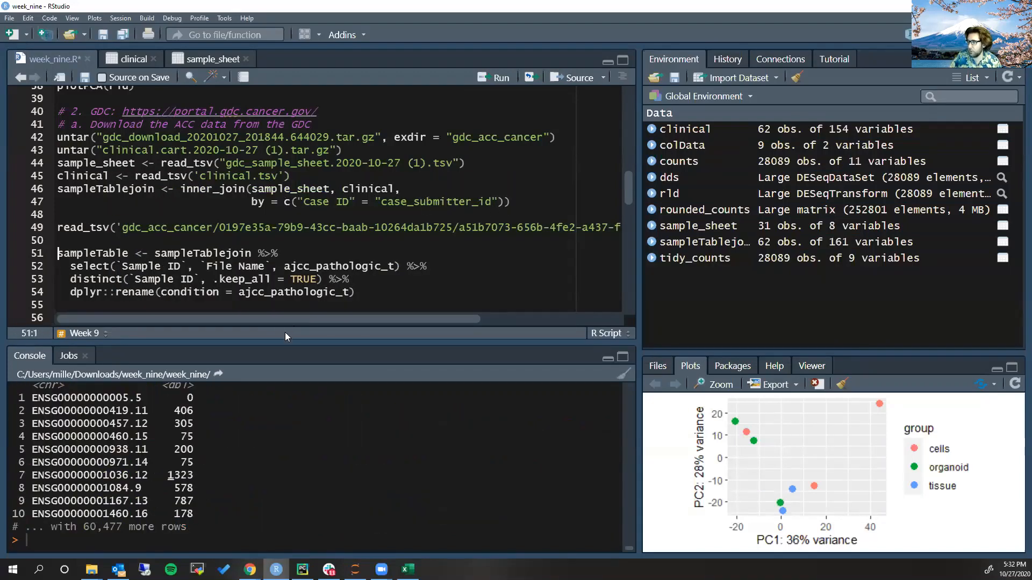
drag(285, 345, 280, 300)
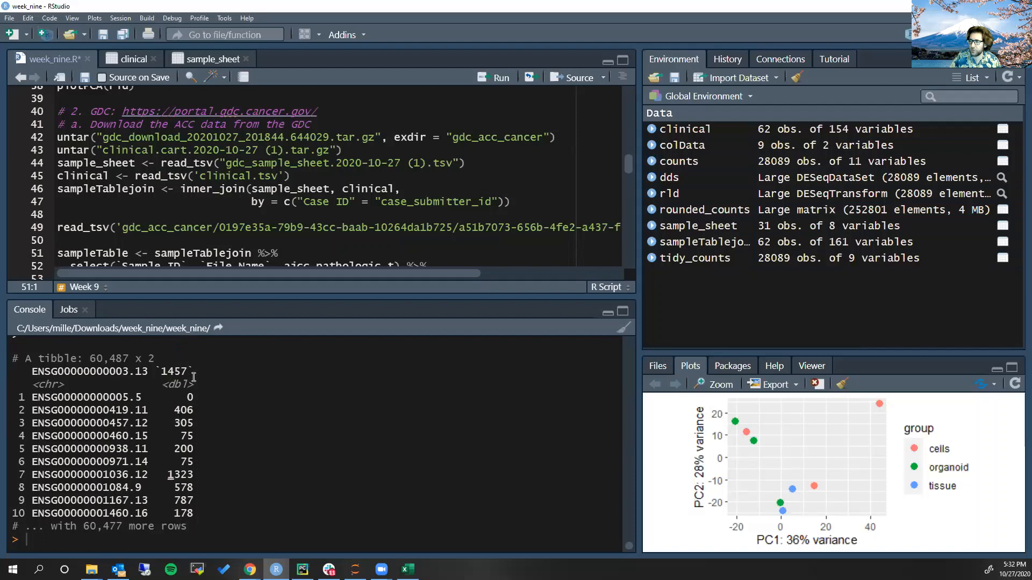
Enlarge the script area, delete the temporary read_tsv line and the blank line after it, and save week_nine.R
drag(368, 298, 380, 465)
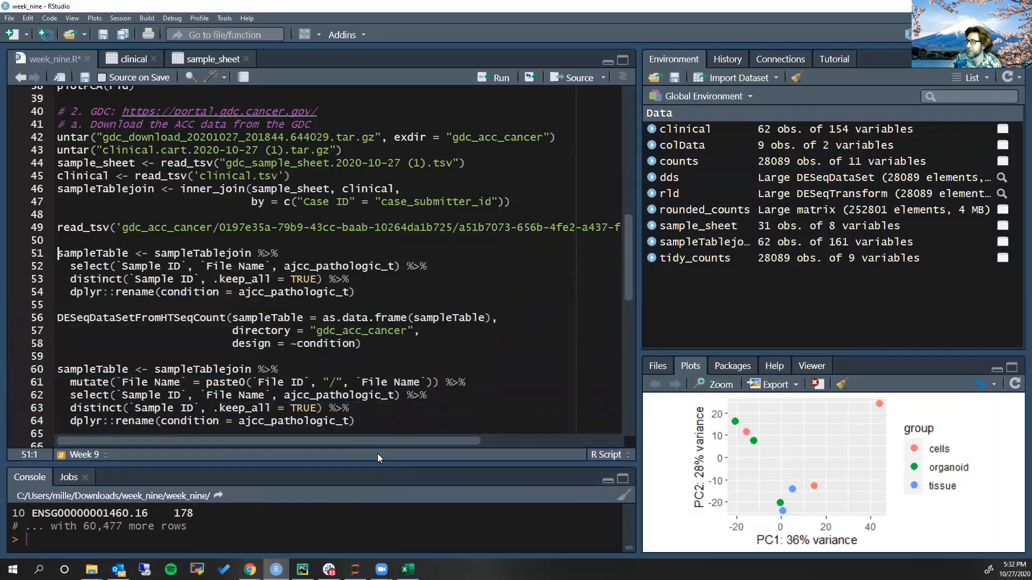
click(295, 230)
key(ctrl+d)
key(ctrl+d)
key(ctrl+s)
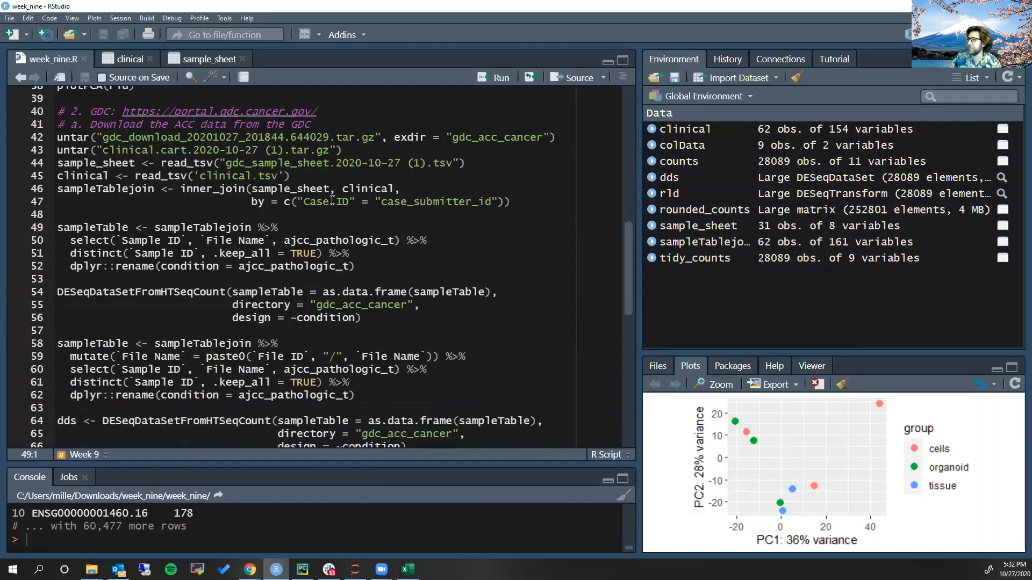
View the sampleTablejoin table in a wider area and examine its columns from File ID across to ajcc_pathologic_t
click(331, 201)
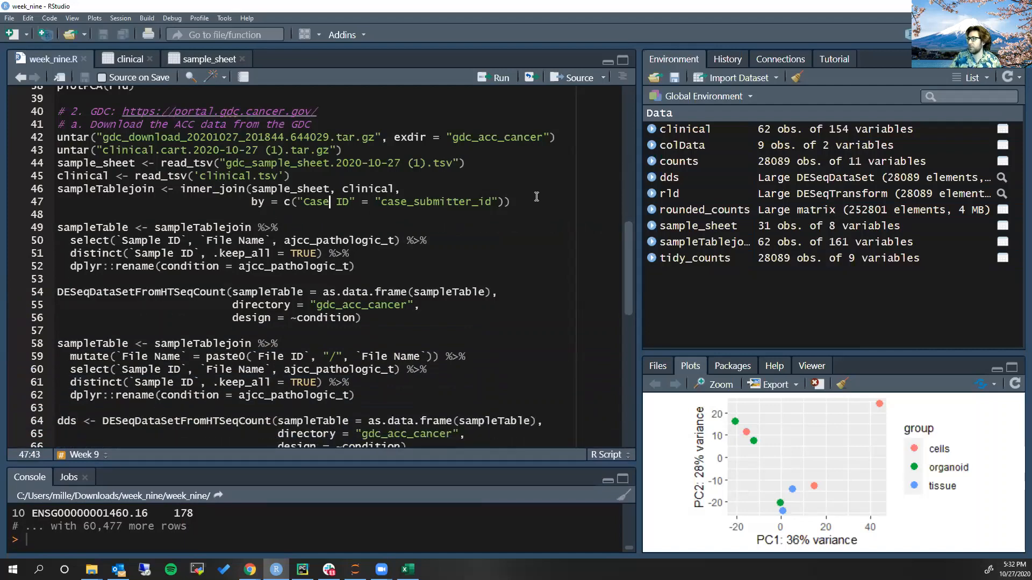
click(758, 243)
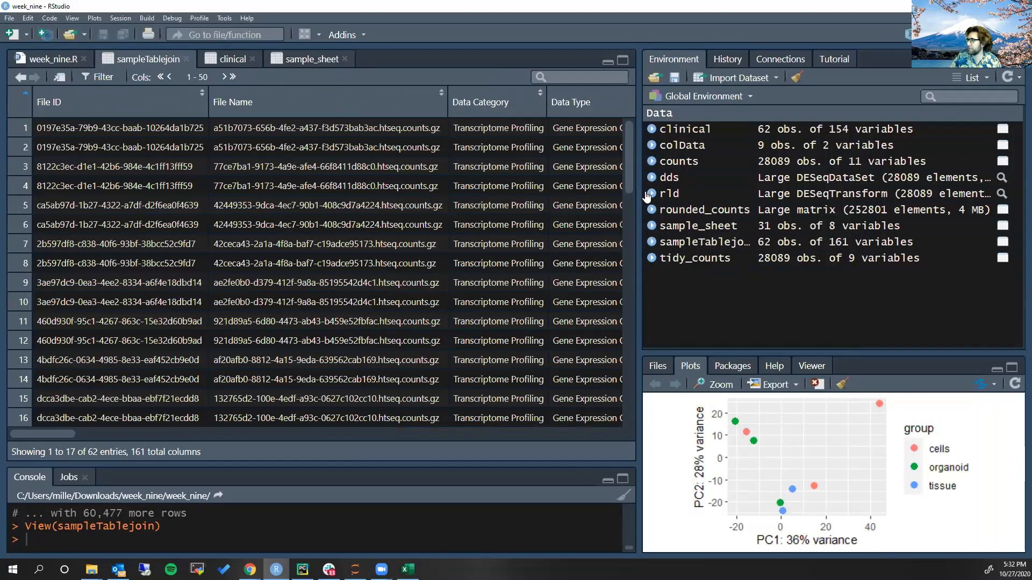
drag(641, 193, 907, 178)
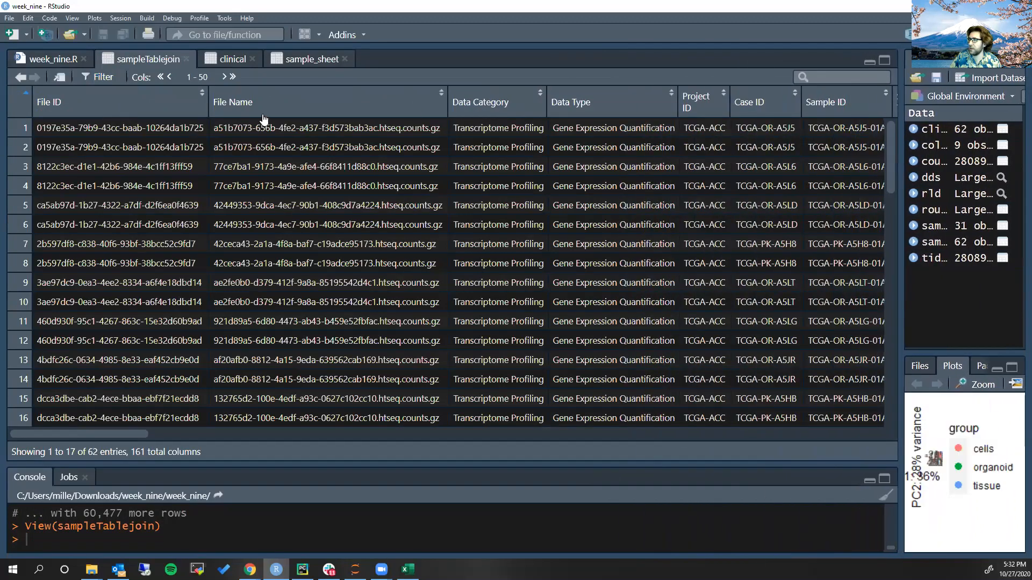
scroll(270, 122, right, 5)
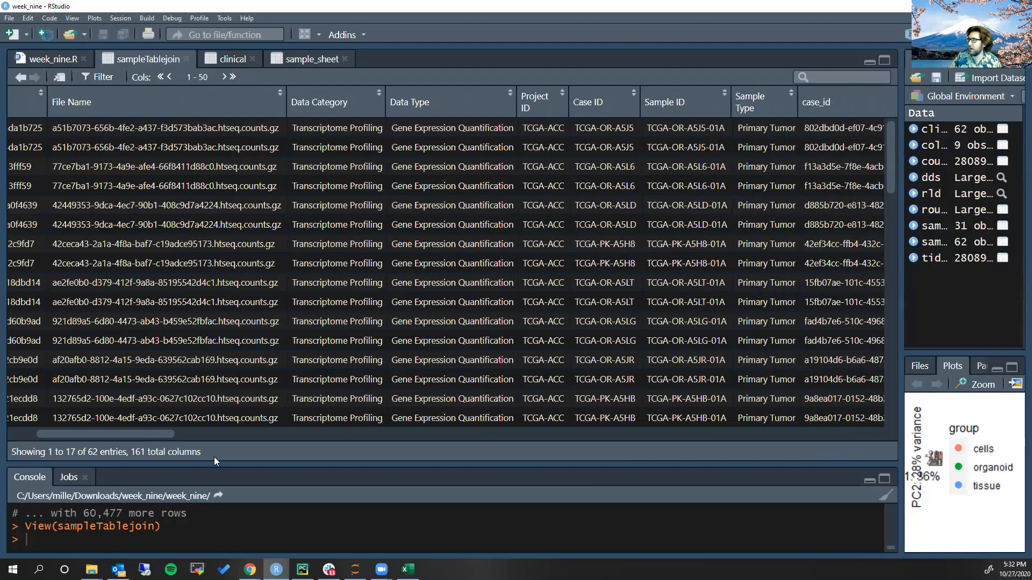
drag(165, 432, 710, 435)
drag(792, 483, 609, 470)
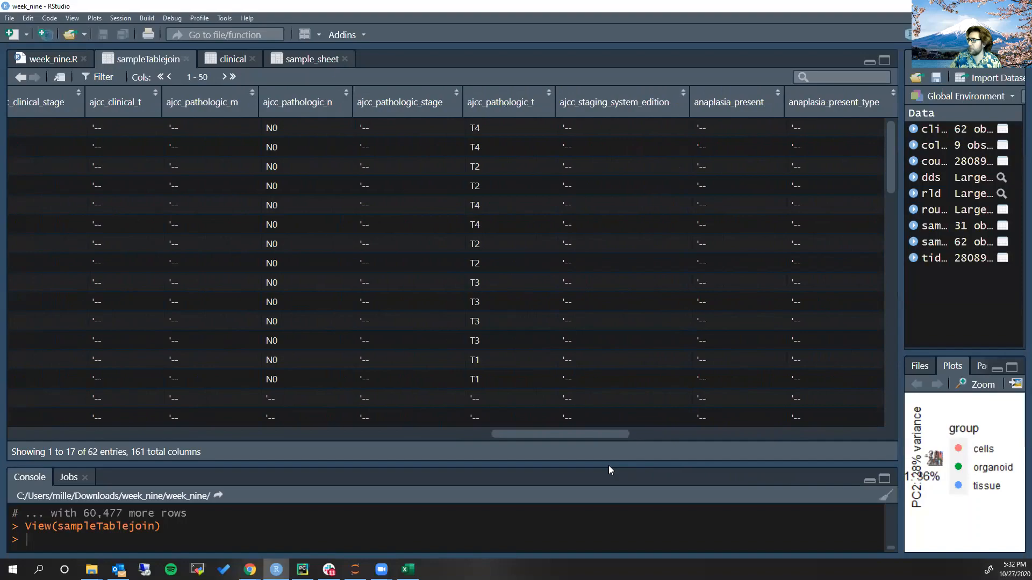
drag(607, 434, 97, 443)
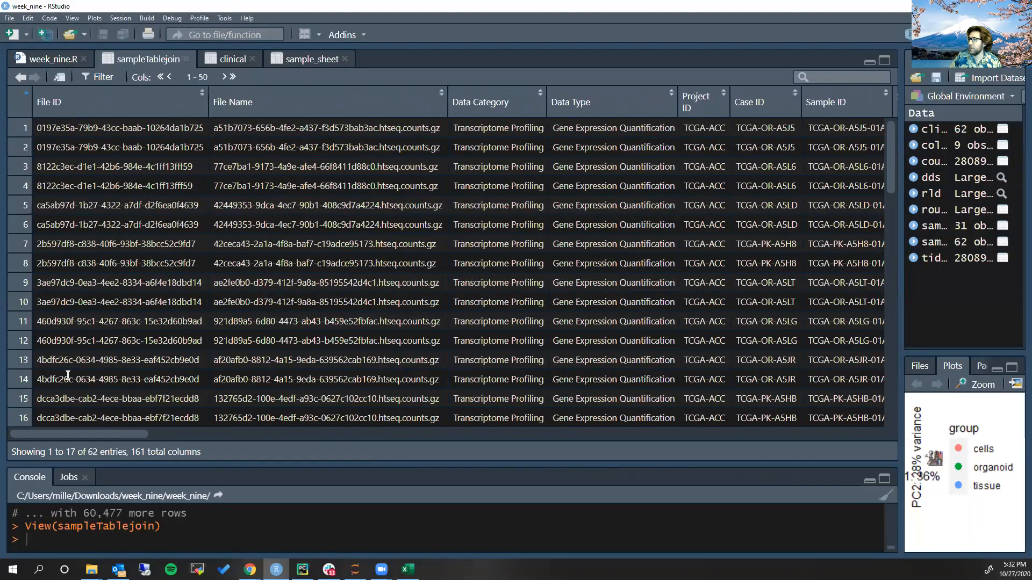
Widen the Environment area beside week_nine.R and check the joined rows in sampleTablejoin again
click(60, 62)
drag(903, 246, 576, 234)
click(414, 202)
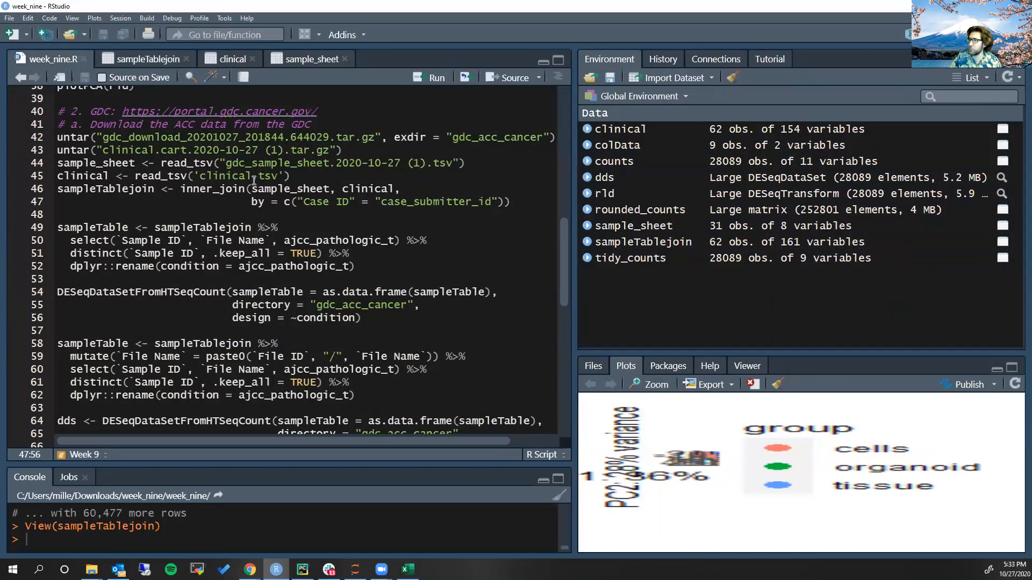
click(149, 58)
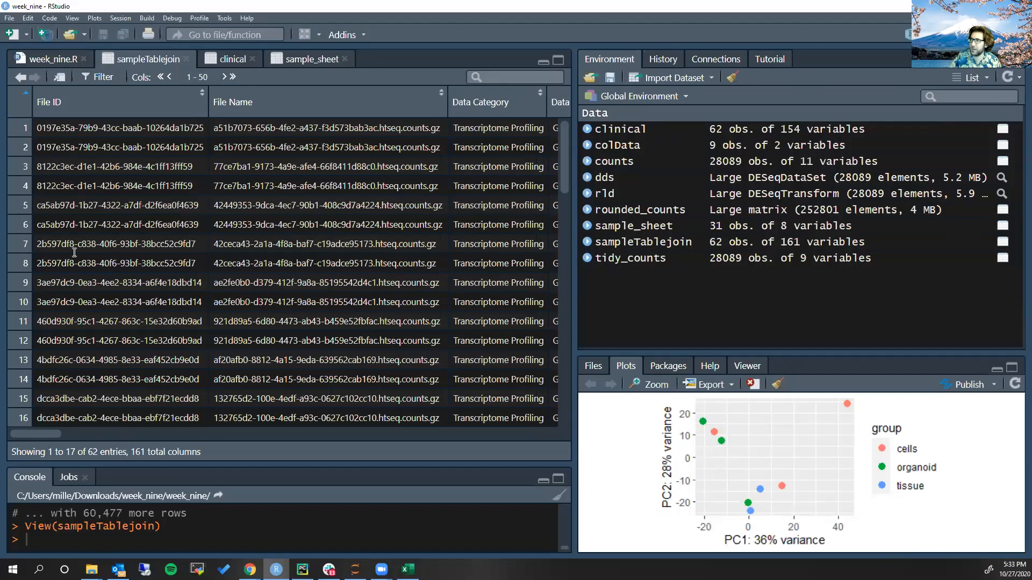
Examine the first sampleTable pipeline in week_nine.R: the selected columns, distinct on Sample ID, and the rename of ajcc_pathologic_t to condition
click(66, 59)
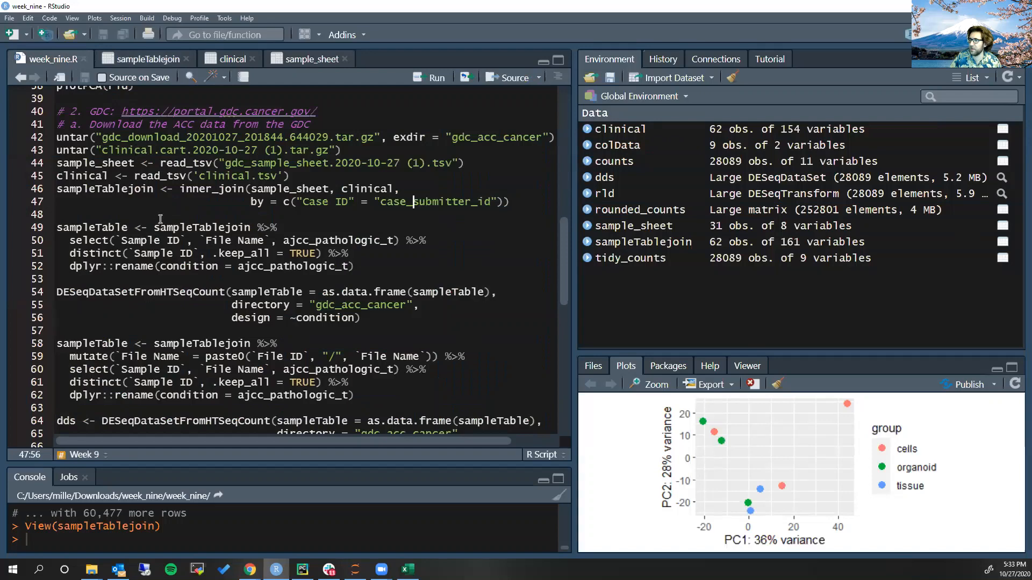
click(205, 225)
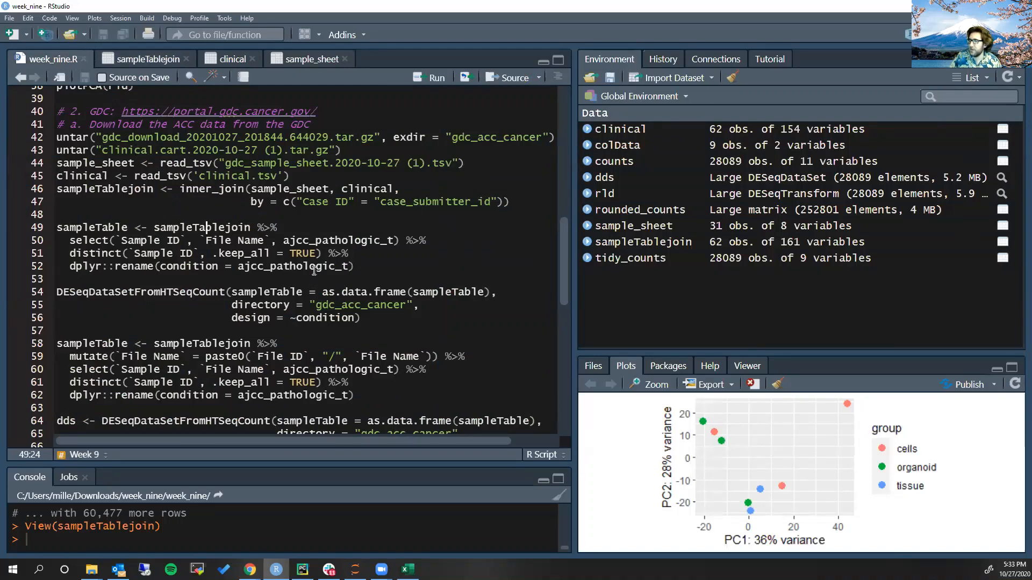
drag(154, 227, 180, 241)
click(121, 241)
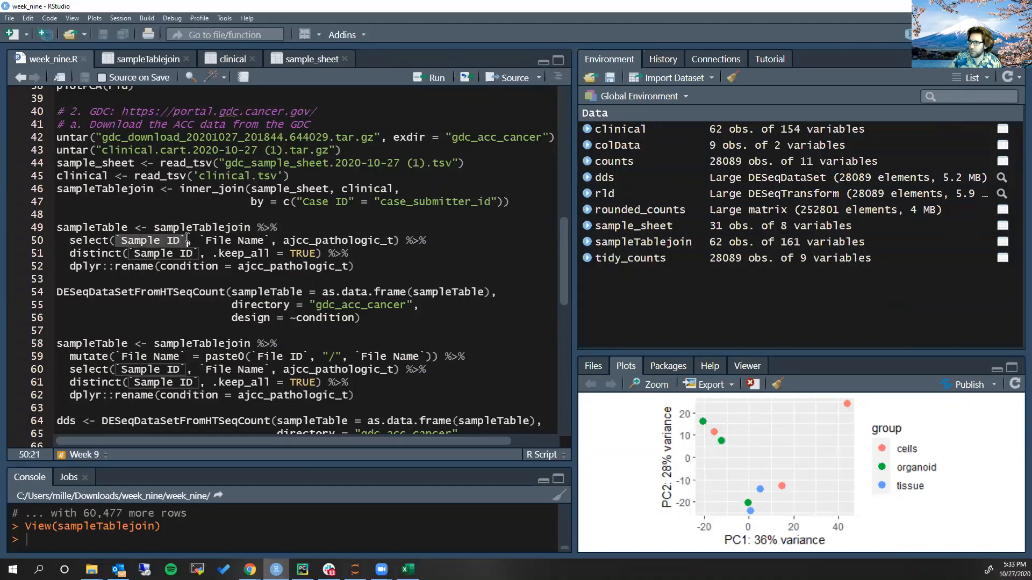
click(239, 240)
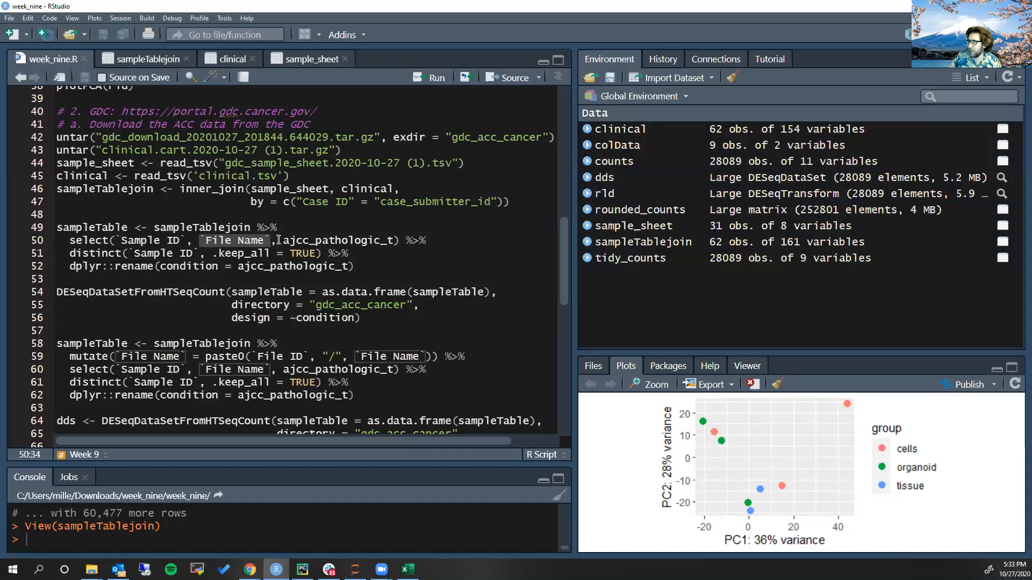
click(292, 240)
double_click(292, 240)
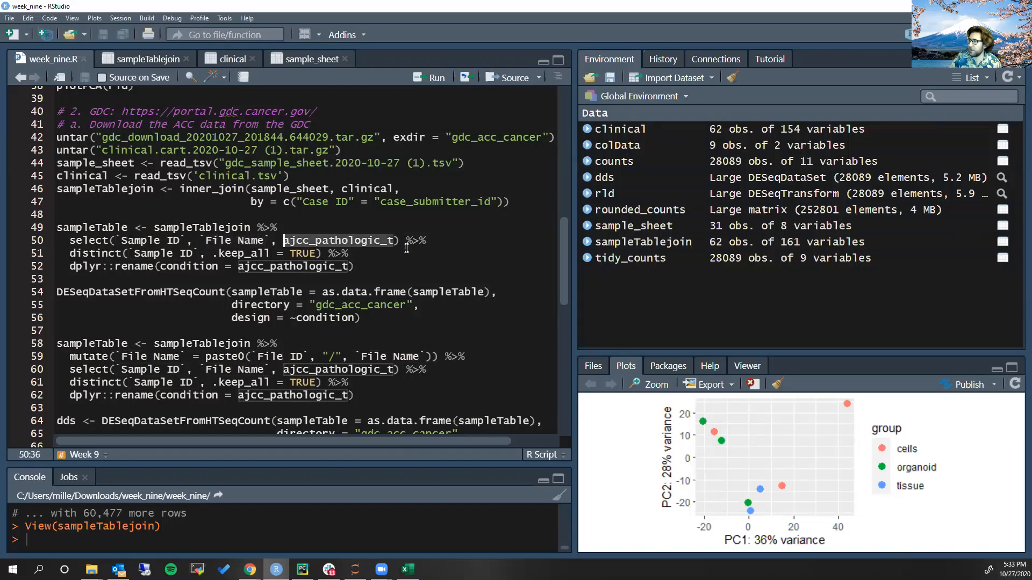
click(400, 242)
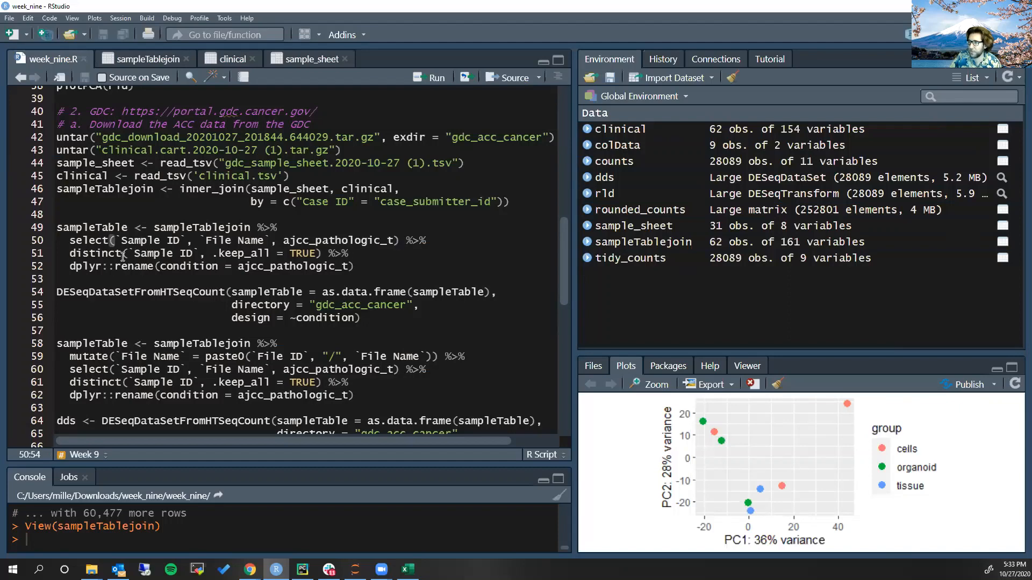
drag(128, 250, 199, 250)
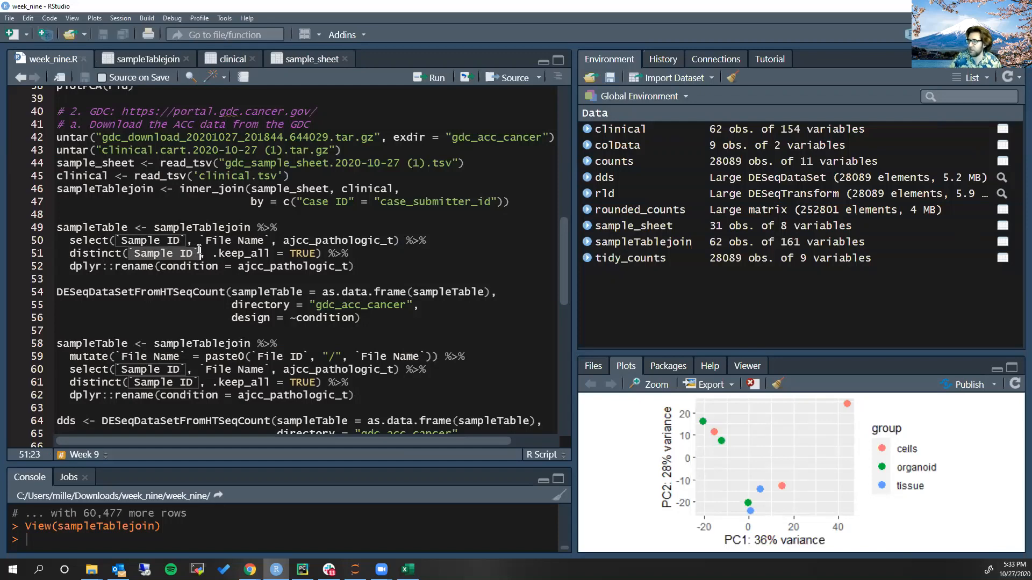
click(238, 266)
drag(266, 274, 352, 267)
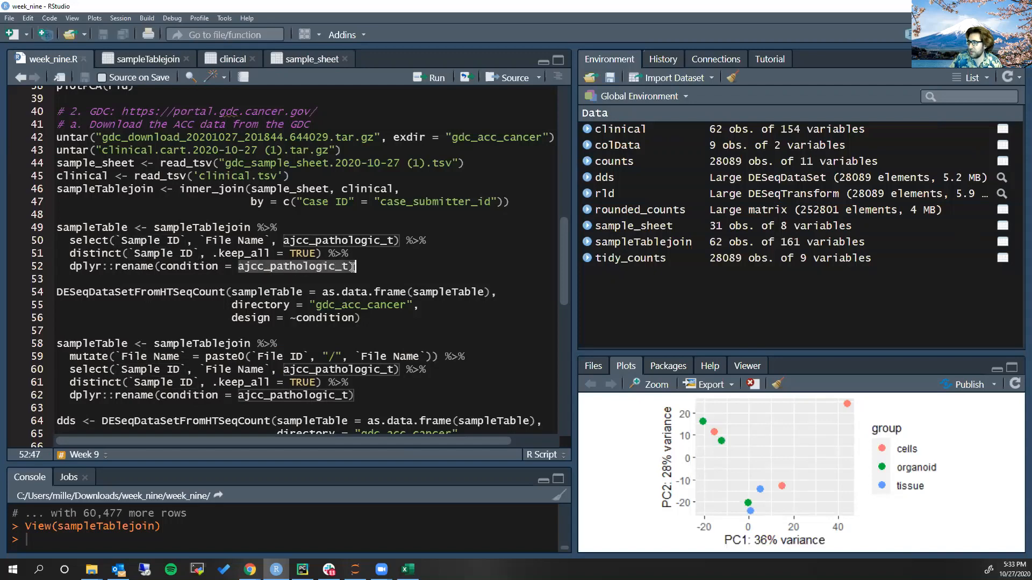
Try to run the first sampleTable pipeline with the unprefixed select call, and enlarge the console area
double_click(195, 267)
key(ctrl+Return)
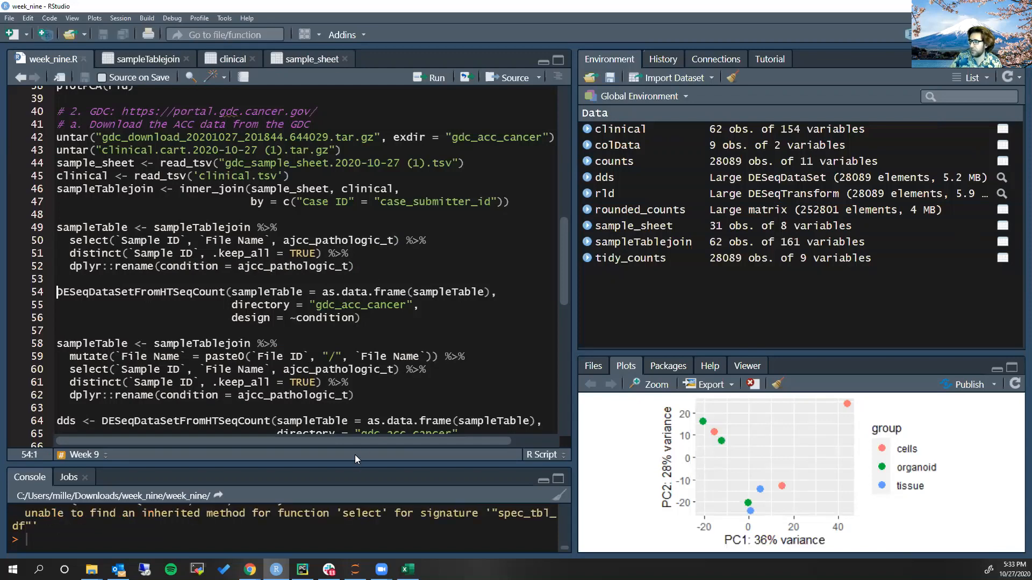
drag(356, 465, 365, 424)
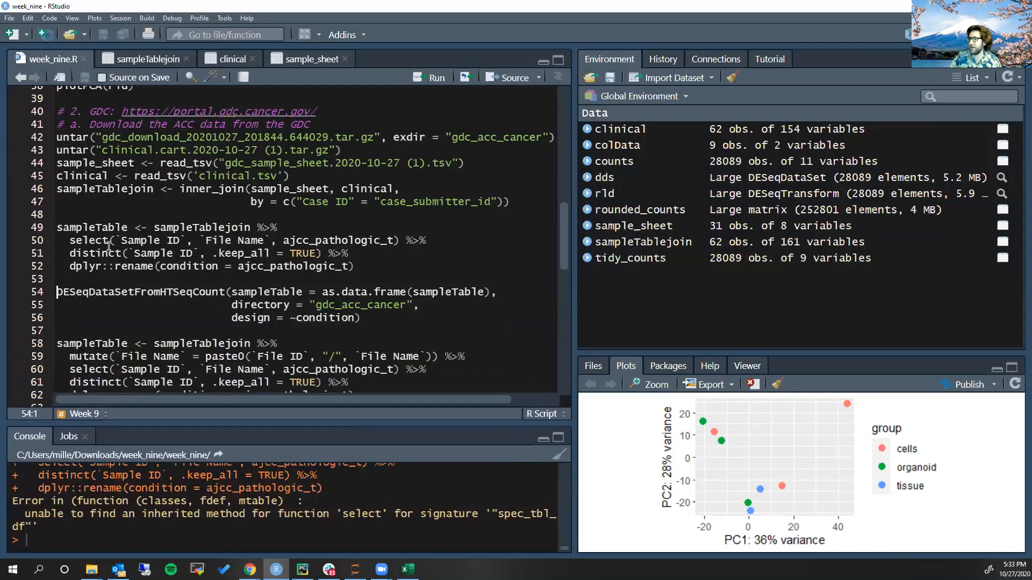
Prefix select with dplyr:: in the first sampleTable pipeline, save week_nine.R and run the pipeline
click(71, 242)
text(dply)
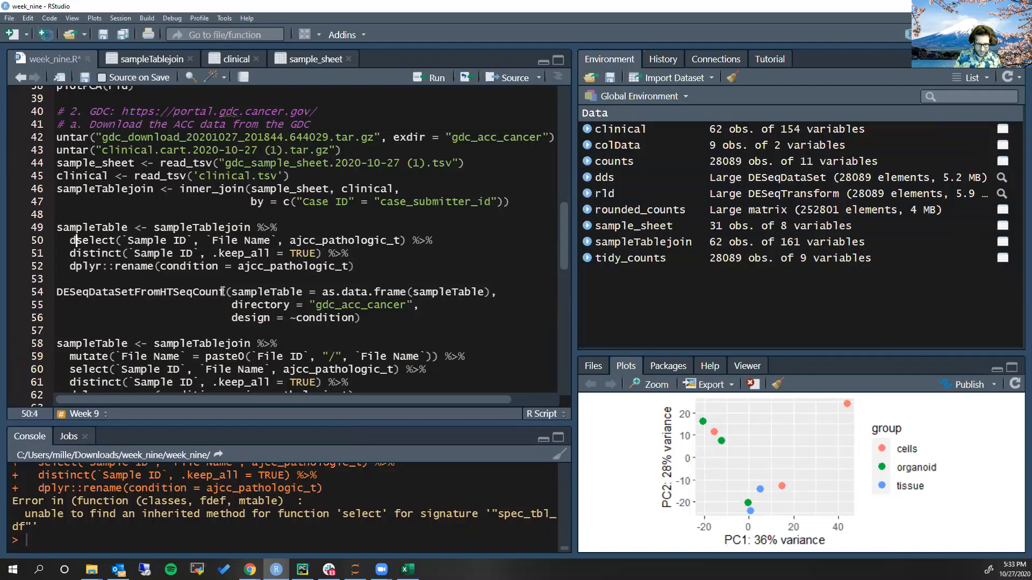
text(r::)
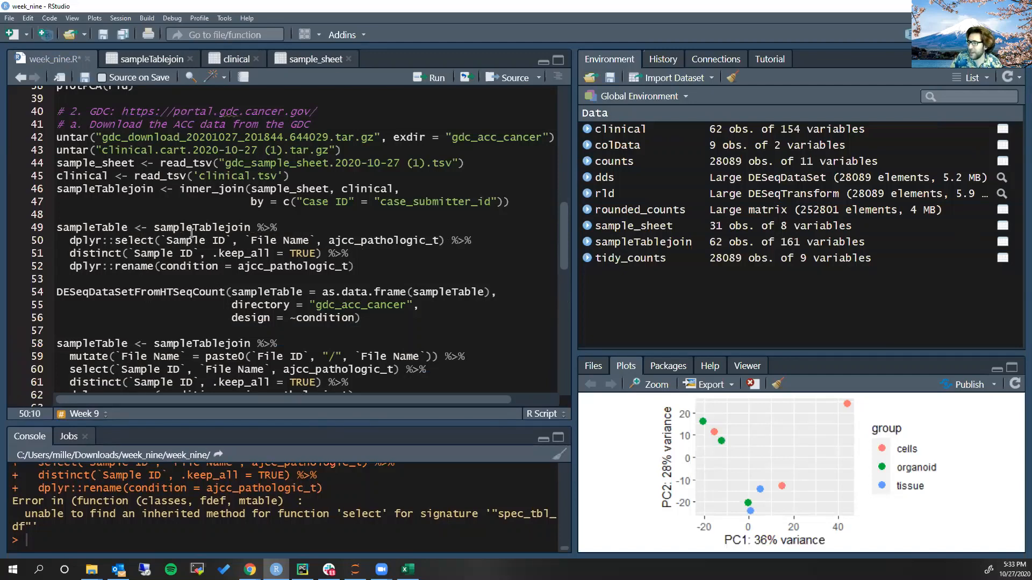
click(220, 230)
key(ctrl+s)
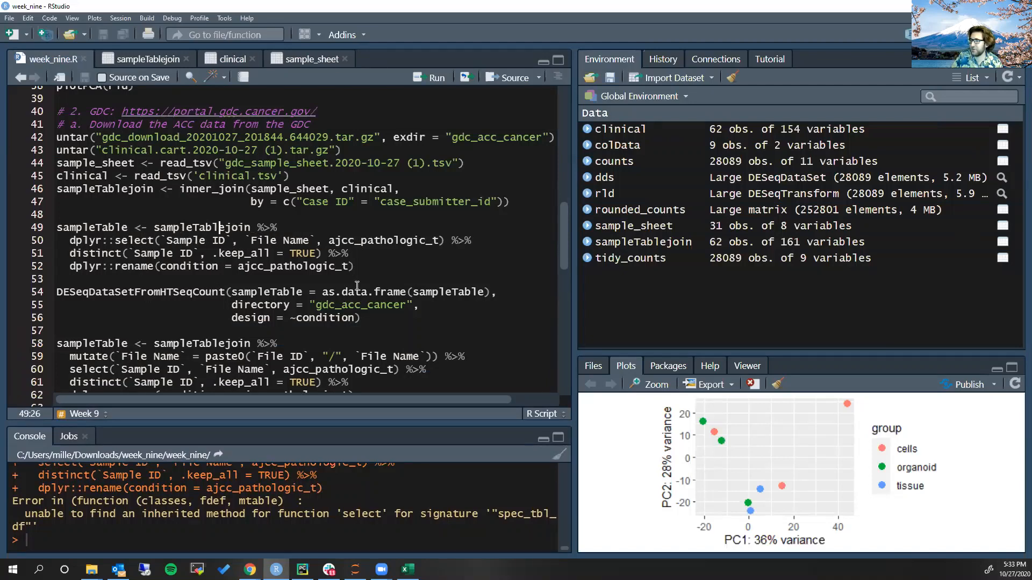
key(ctrl+Return)
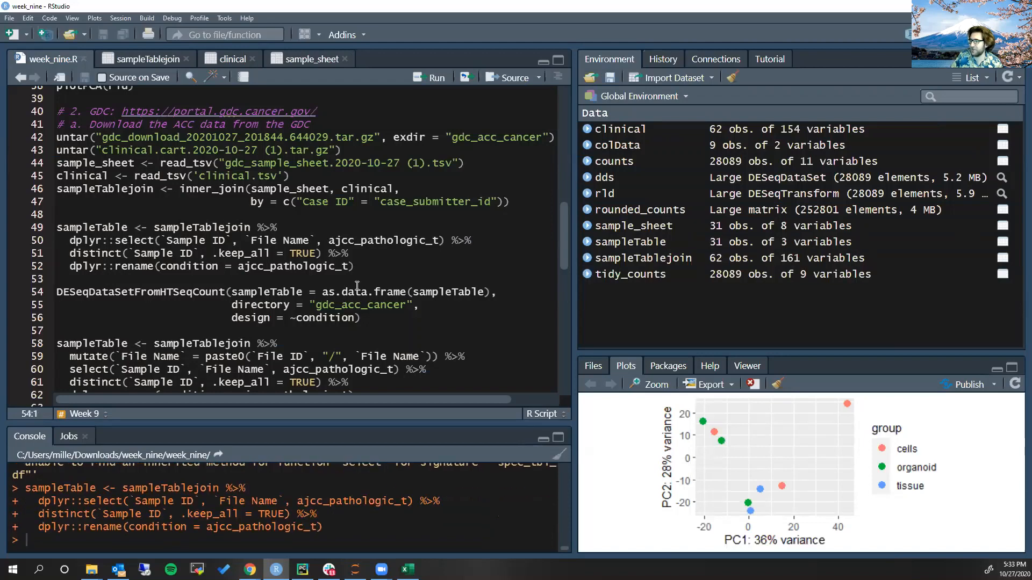
View the sampleTable data and compare the select error in an enlarged console with the dplyr::select version
click(729, 245)
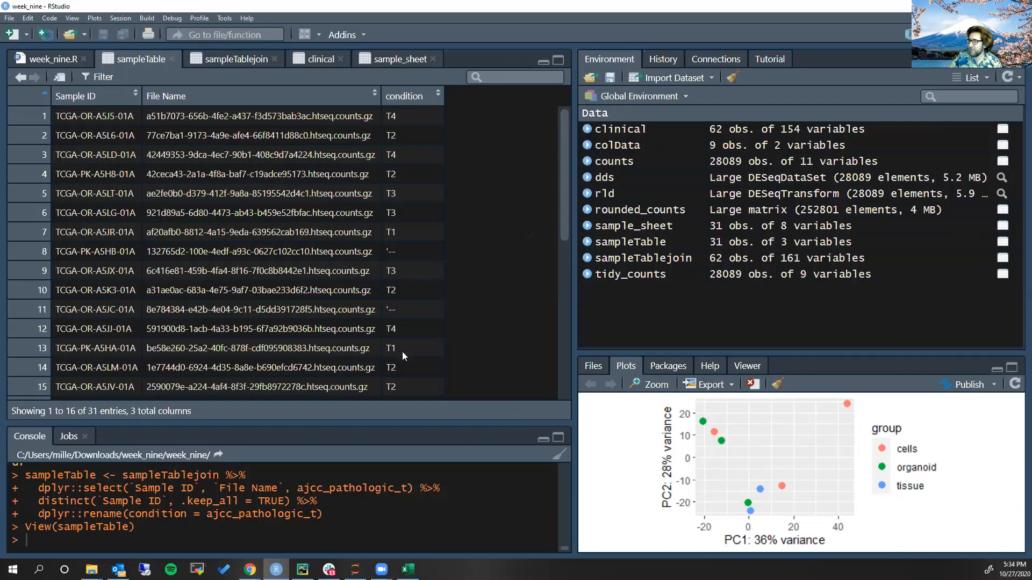
drag(170, 421, 192, 352)
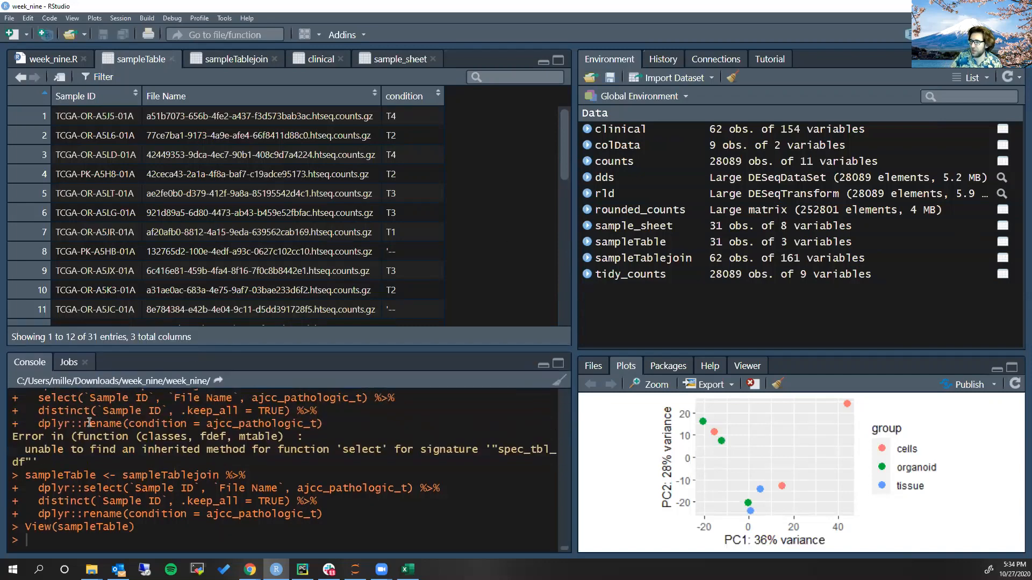
drag(39, 437, 136, 460)
click(136, 460)
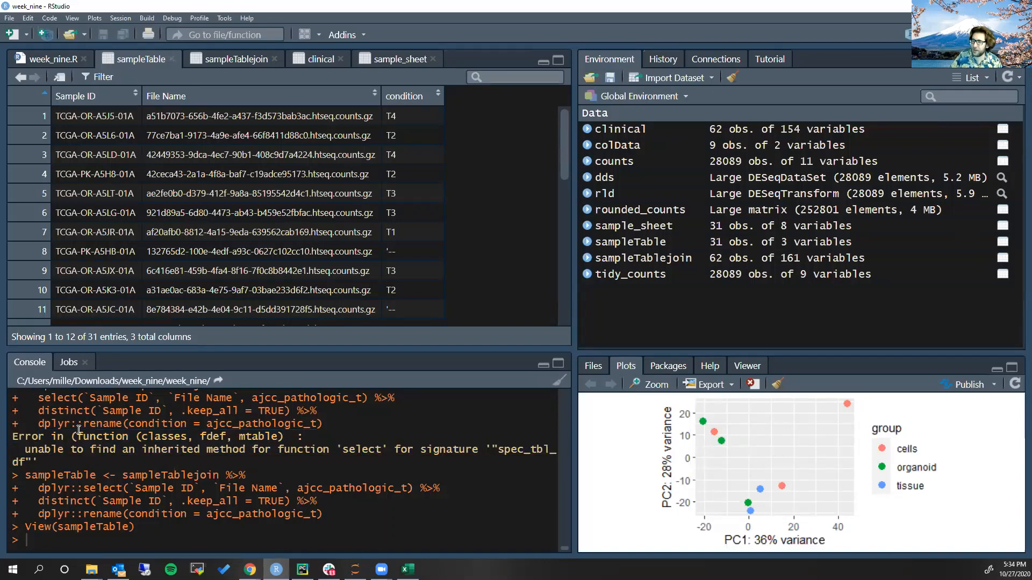
drag(39, 423, 81, 422)
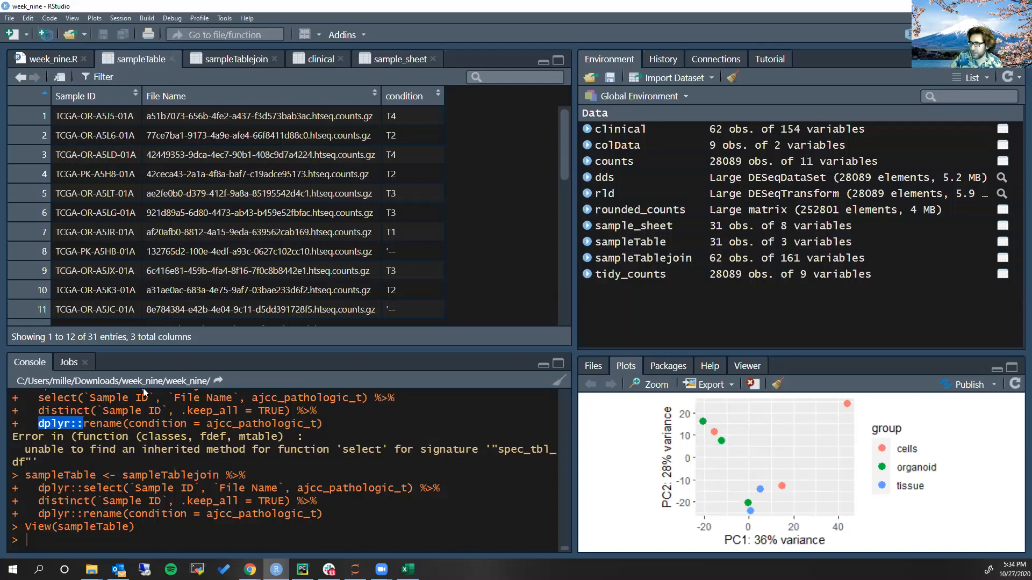
double_click(61, 398)
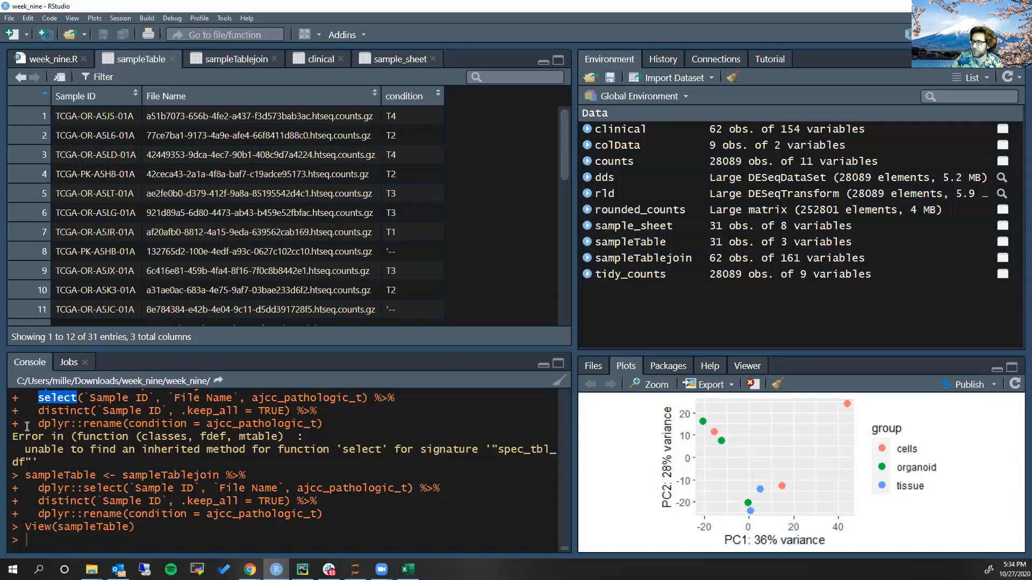
drag(38, 487, 82, 488)
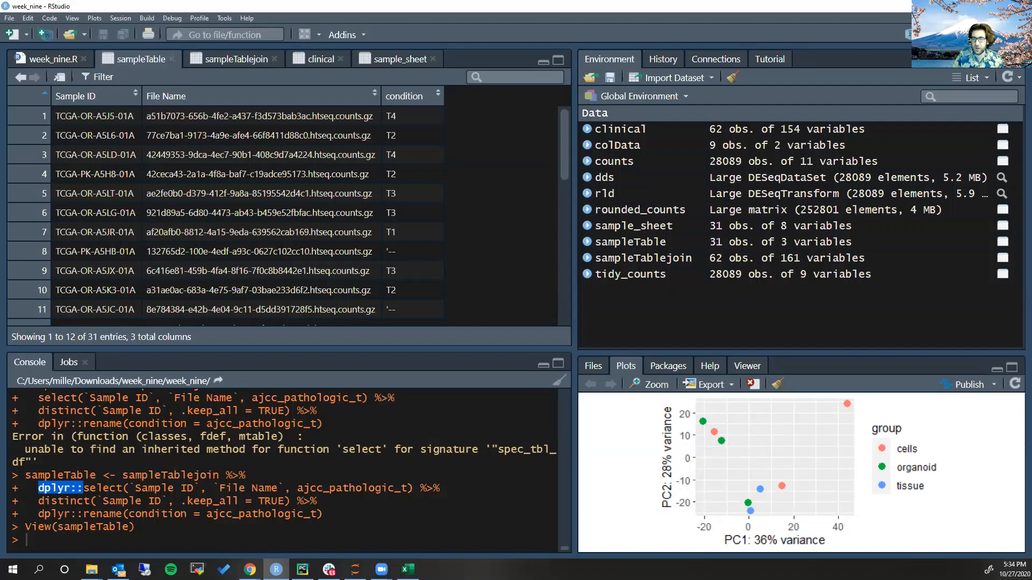
Remove the dplyr:: prefix from select in the first sampleTable pipeline and list the code completions for the bare select
click(63, 59)
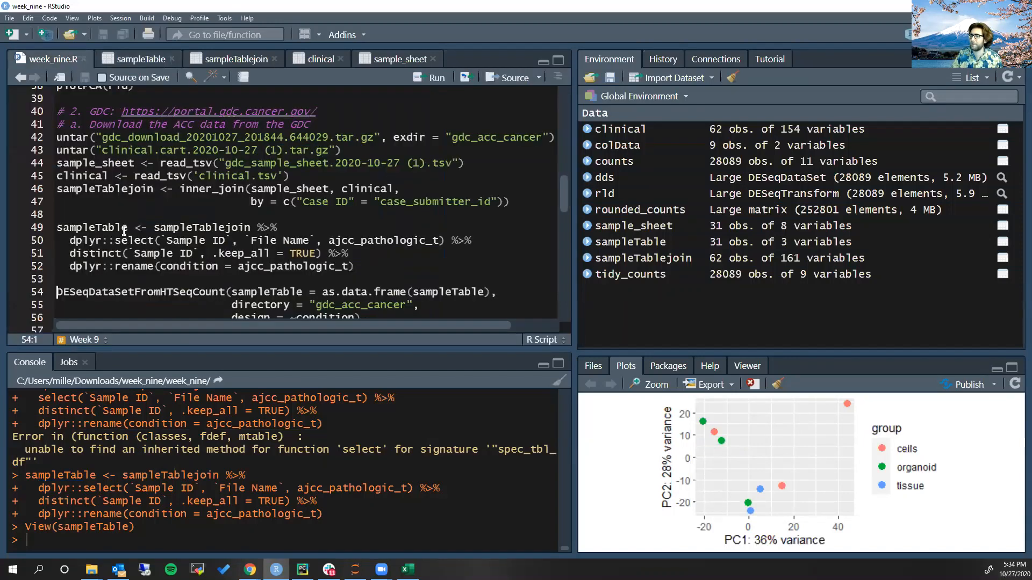
click(71, 240)
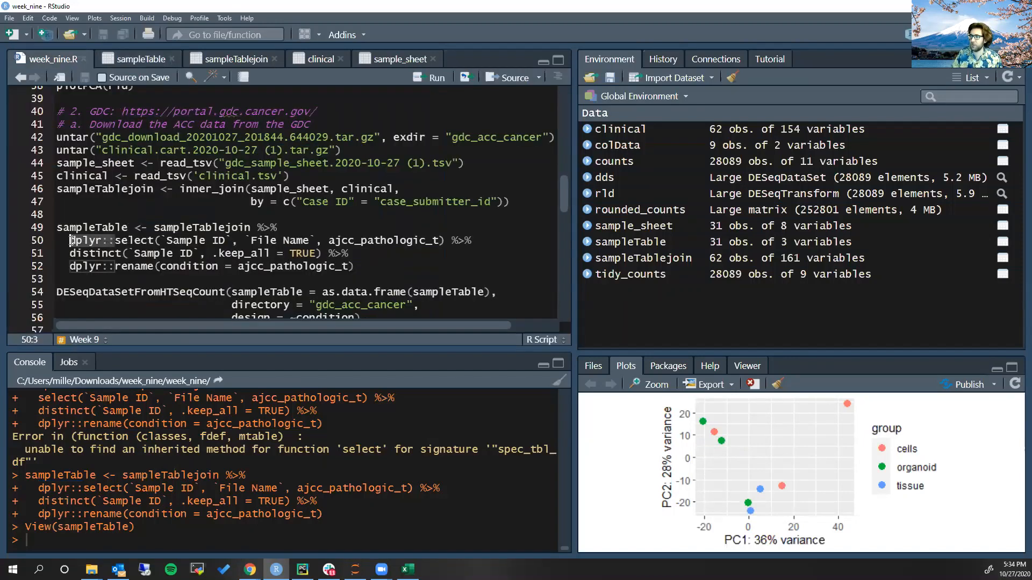
key(Delete)
key(Delete)
key(Delete)
key(Delete)
key(Delete)
key(Delete)
key(Delete)
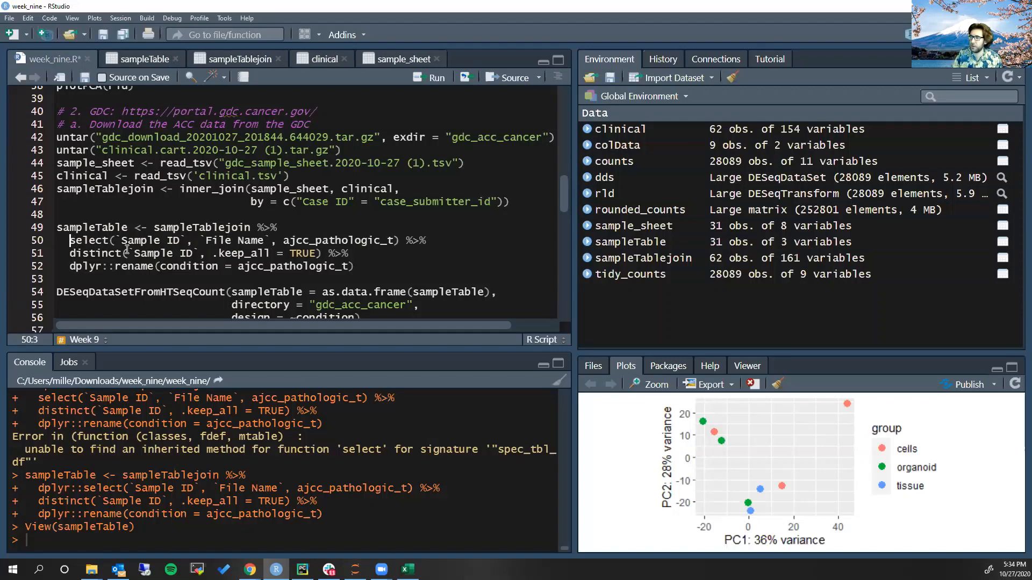
click(105, 240)
key(Tab)
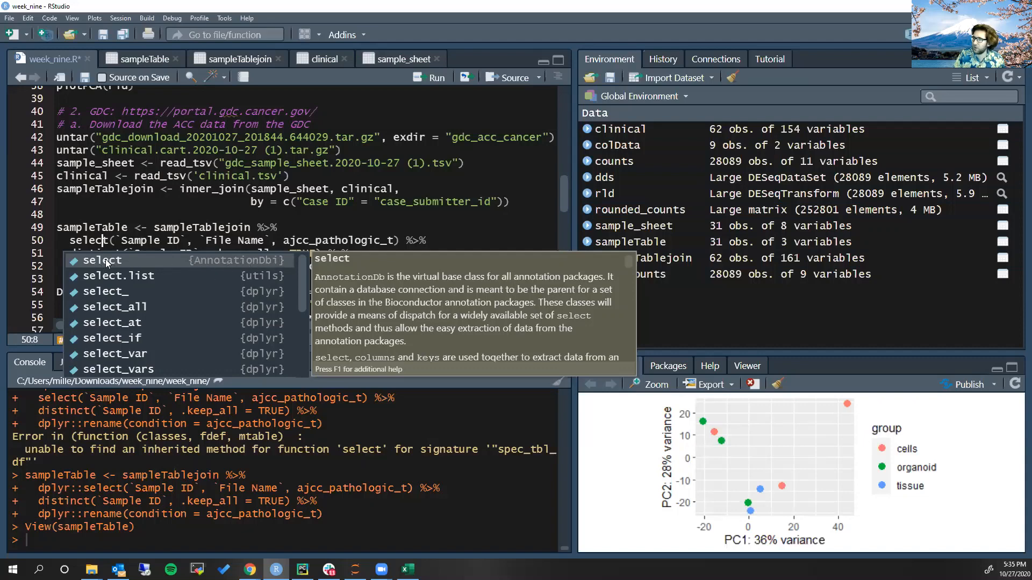
Put the dplyr:: prefix back before select on line 50 and list the completions for dplyr::select
click(68, 240)
text(dplyu)
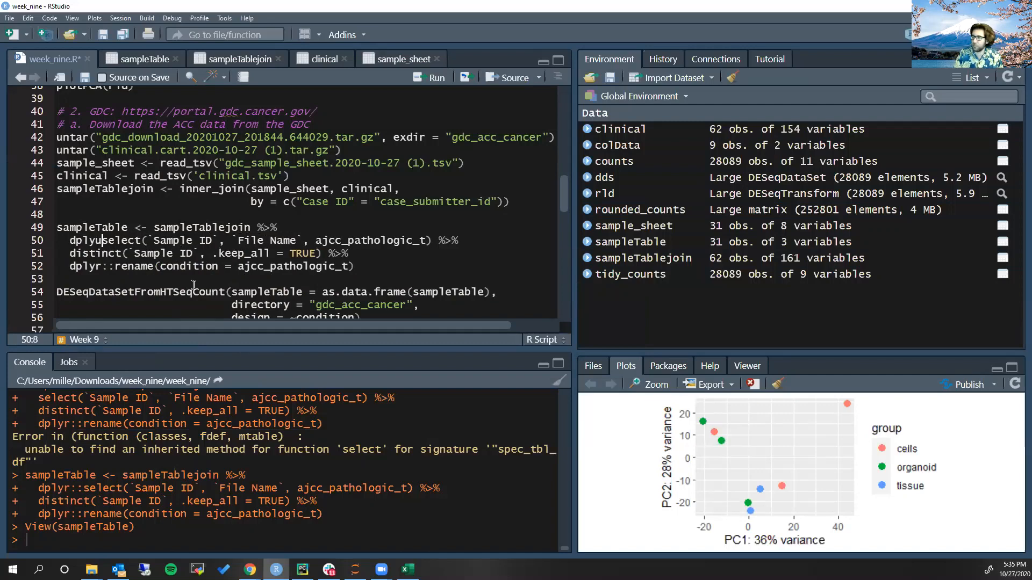
key(BackSpace)
text(r::)
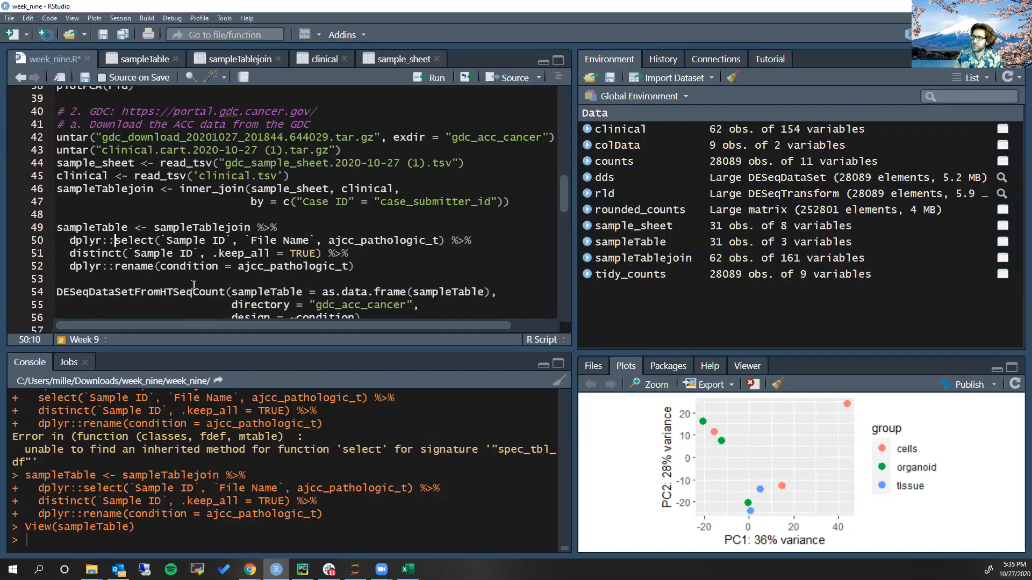
key(Right)
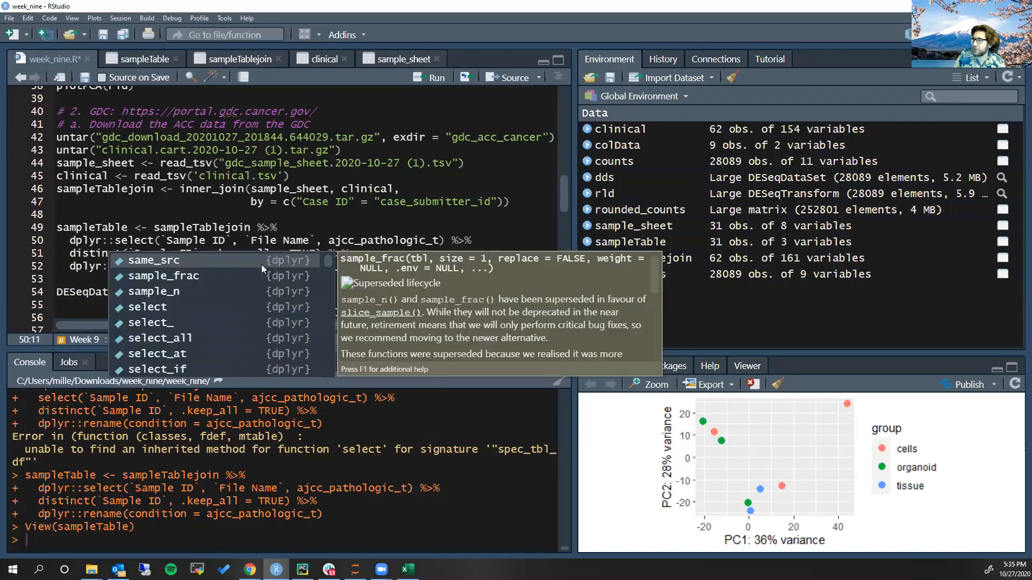
click(151, 228)
click(149, 239)
key(Tab)
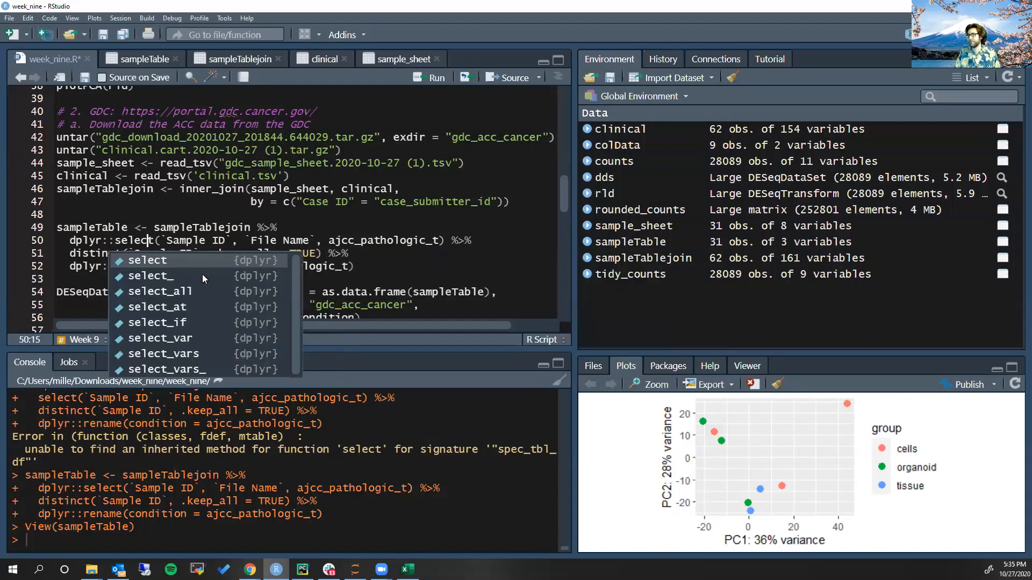
click(226, 228)
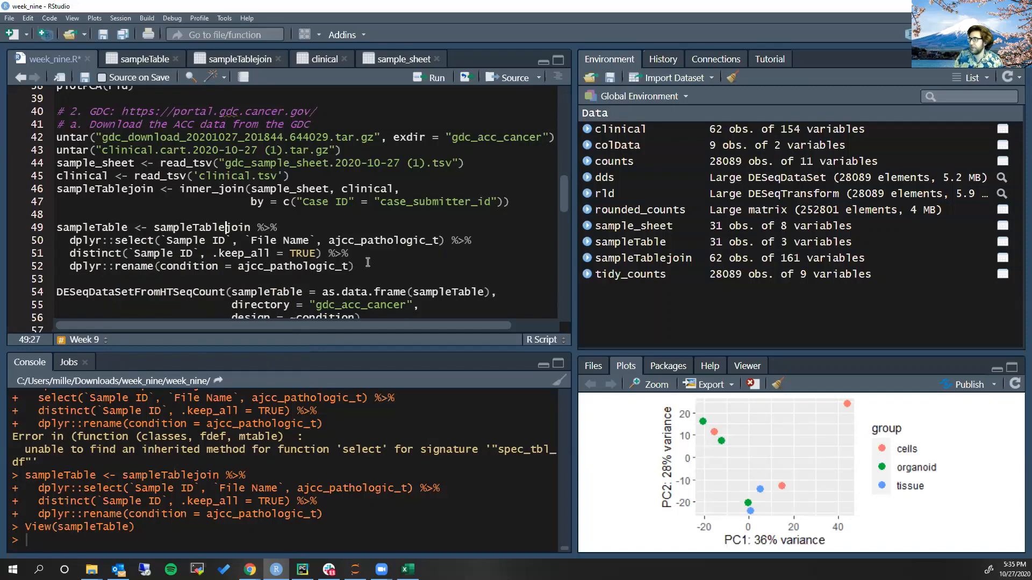
Save week_nine.R, rerun the first sampleTable pipeline and check the rows of sampleTable
click(332, 258)
key(ctrl+s)
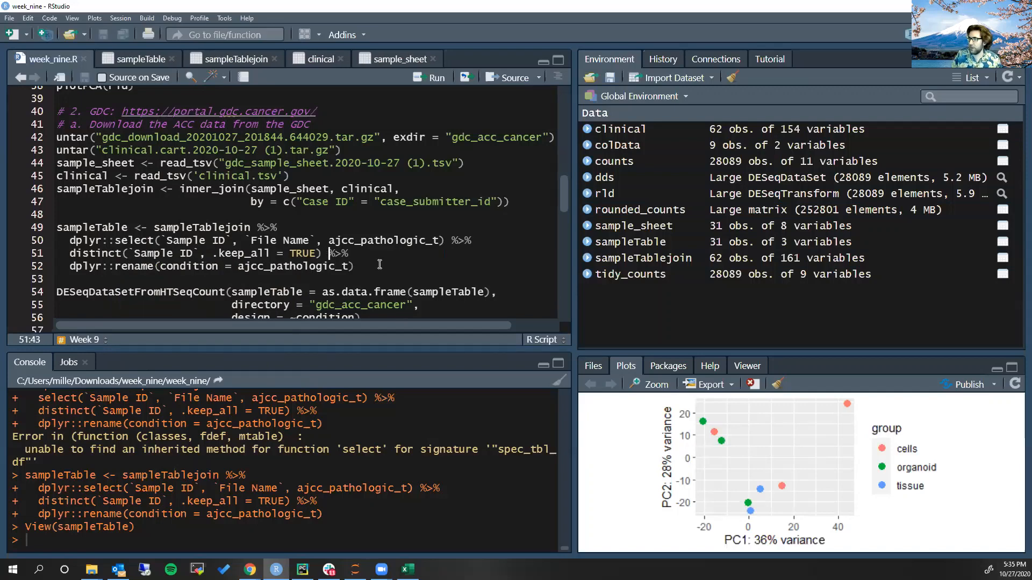
key(ctrl+Return)
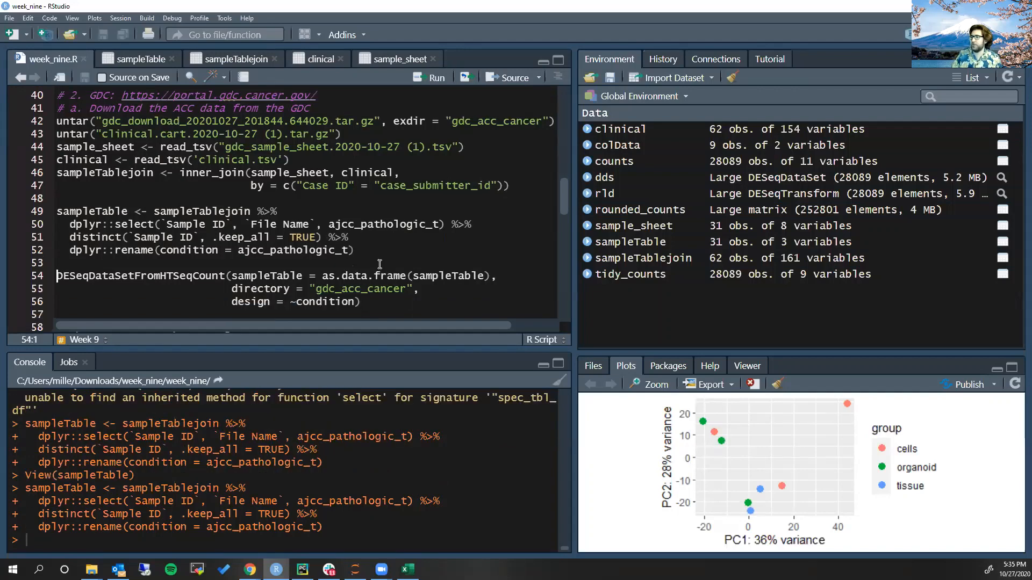
click(139, 55)
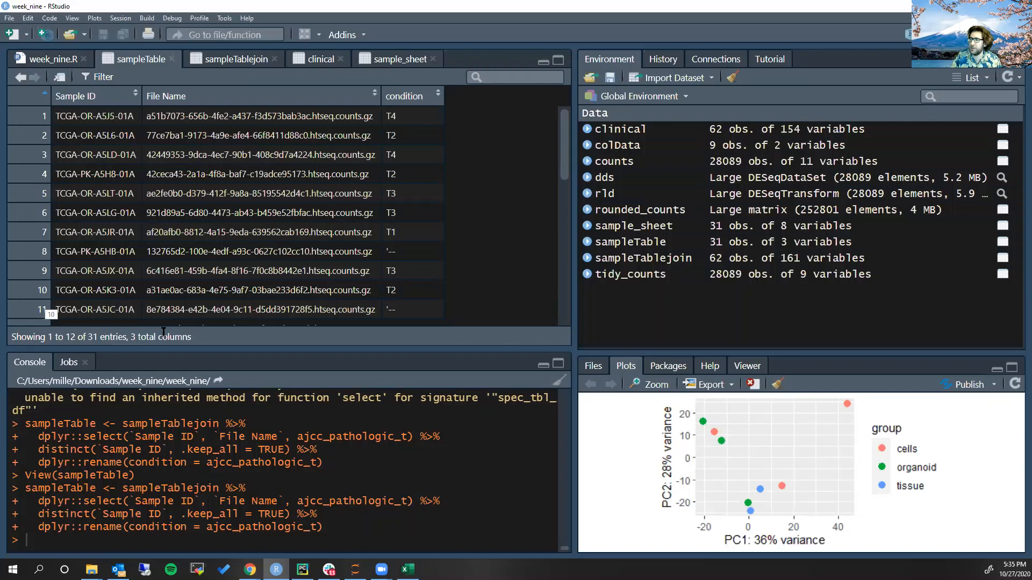
Examine the DESeqDataSetFromHTSeqCount call in week_nine.R: the HTSeqCount function name, the as.data.frame(sampleTable) argument and the "gdc_acc_cancer" directory
click(38, 60)
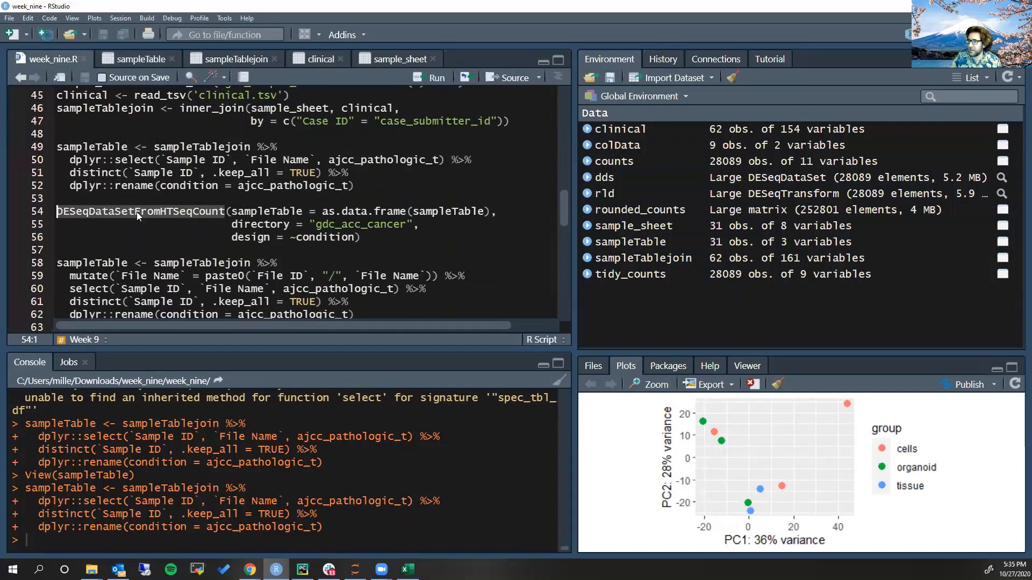
click(194, 213)
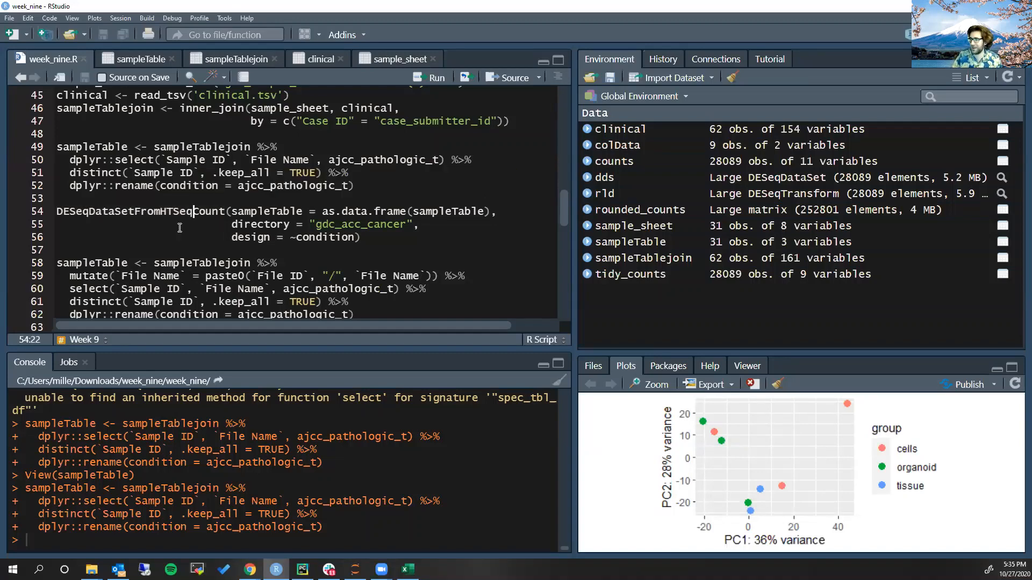
click(224, 213)
drag(224, 213, 162, 214)
mouse_move(162, 214)
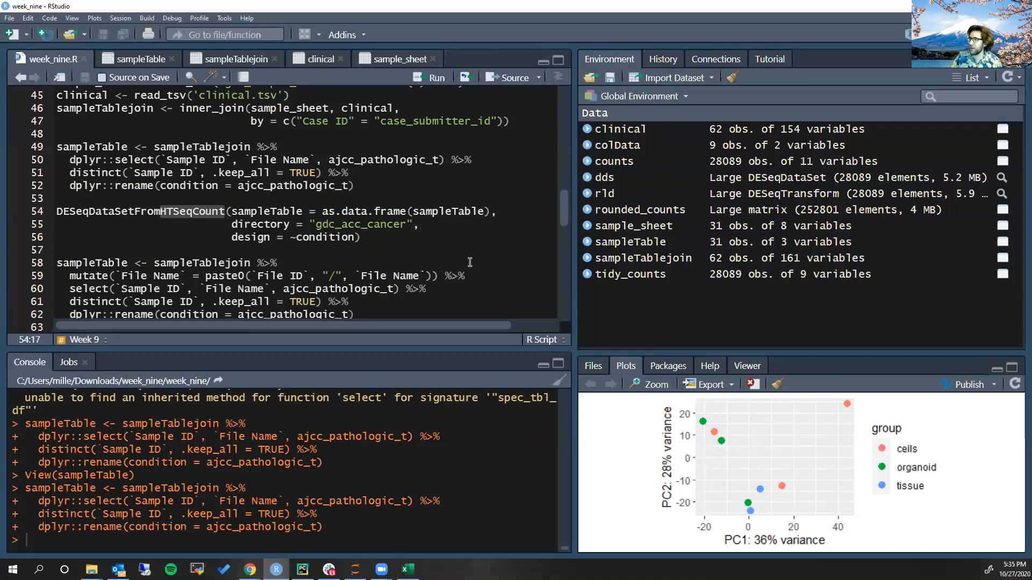
drag(316, 211, 491, 211)
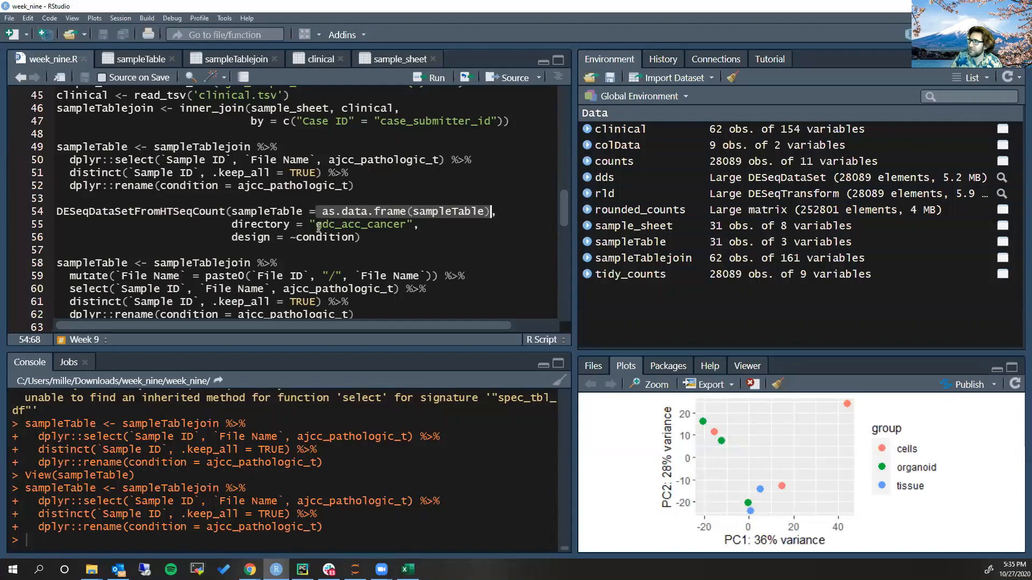
drag(310, 224, 413, 225)
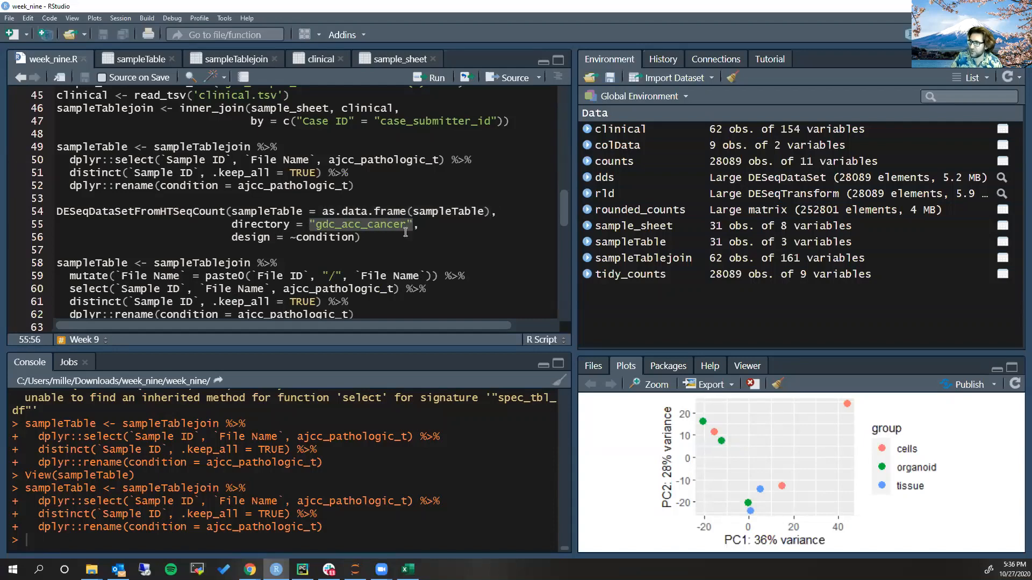
Switch to File Explorer to check the gdc_acc_cancer folder inside week_nine, and return to RStudio
key(alt+Tab)
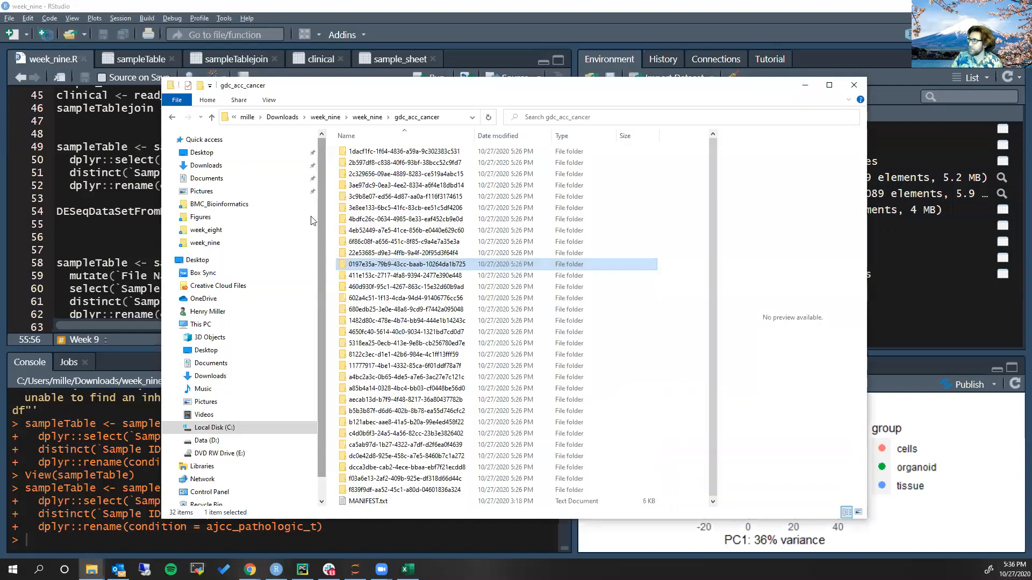
click(367, 117)
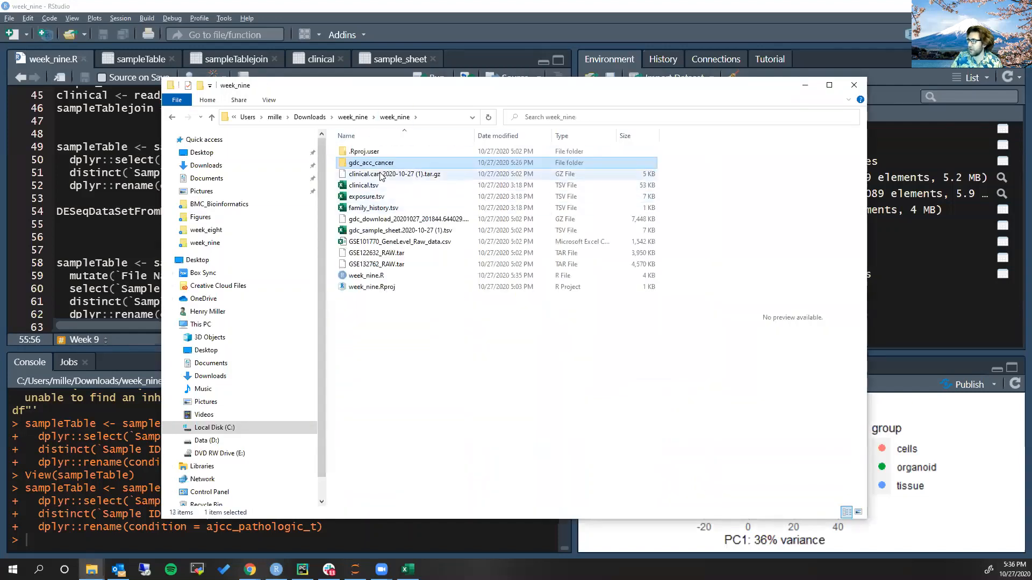
key(alt+Tab)
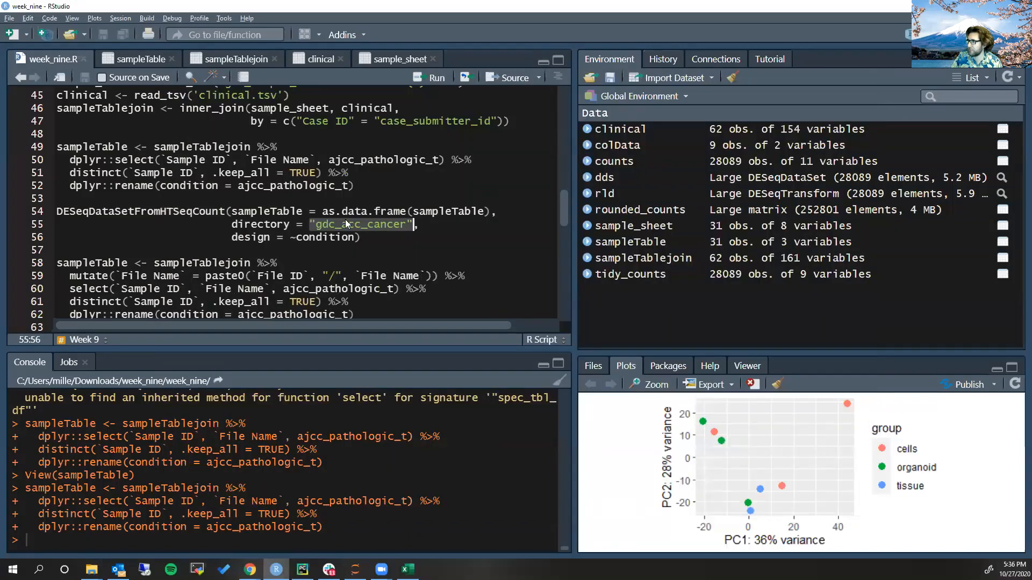
Check the ~condition design and run the DESeqDataSetFromHTSeqCount call on sampleTable with the gdc_acc_cancer directory
drag(297, 239, 354, 241)
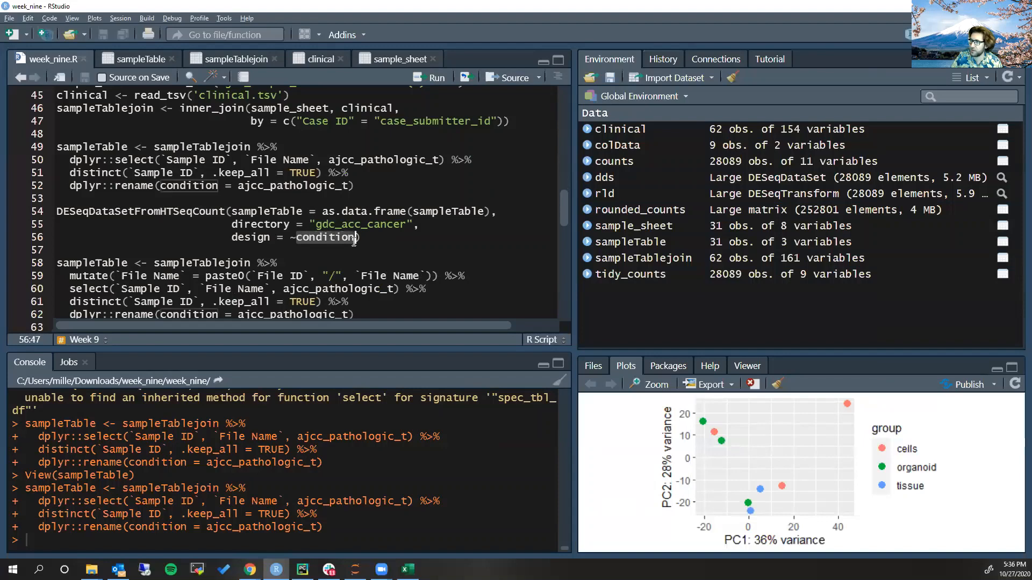
click(254, 226)
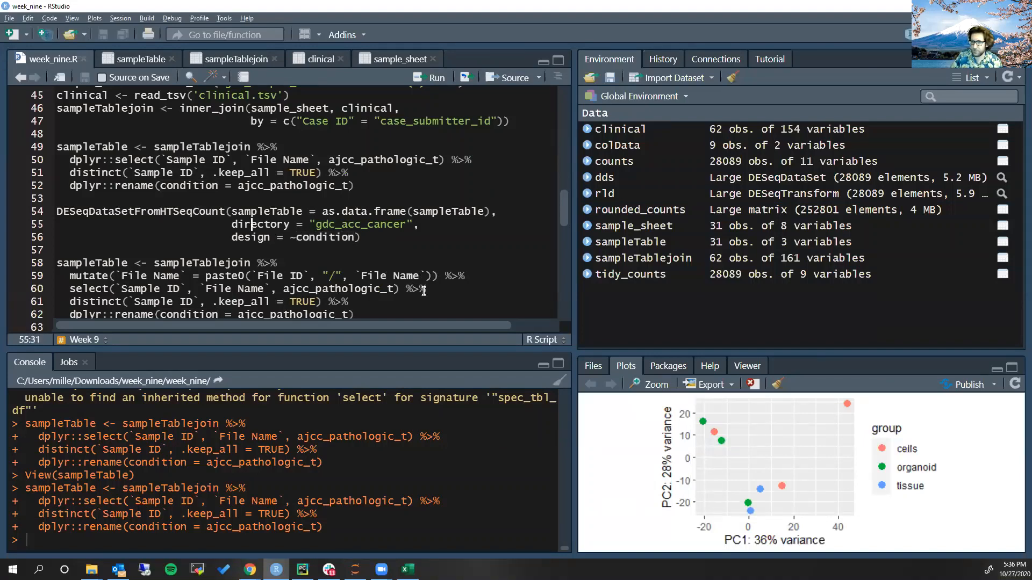
key(ctrl+Return)
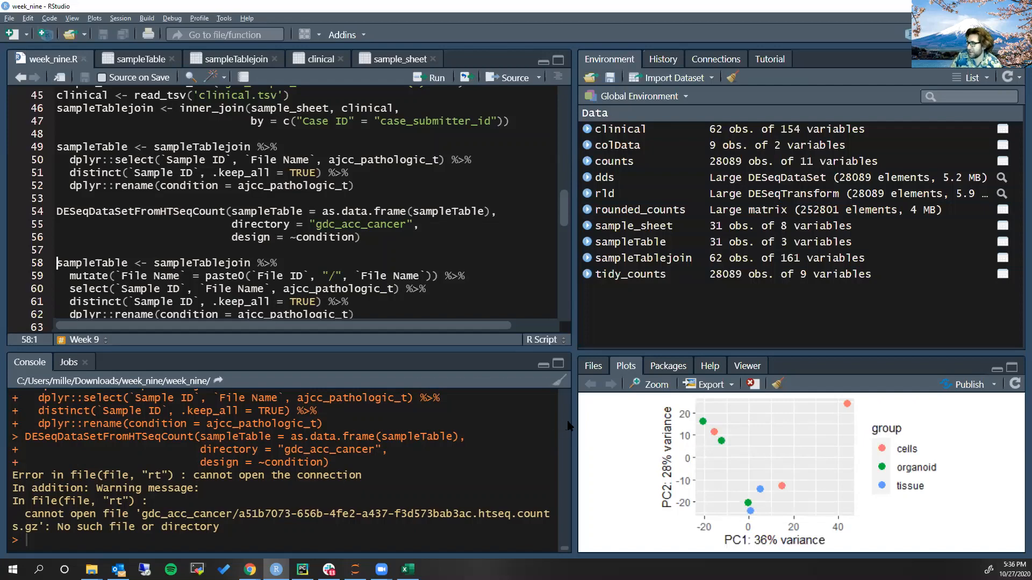
Widen the console and examine the file error from the DESeqDataSetFromHTSeqCount call, including the gdc_acc_cancer path it names
drag(573, 419, 611, 424)
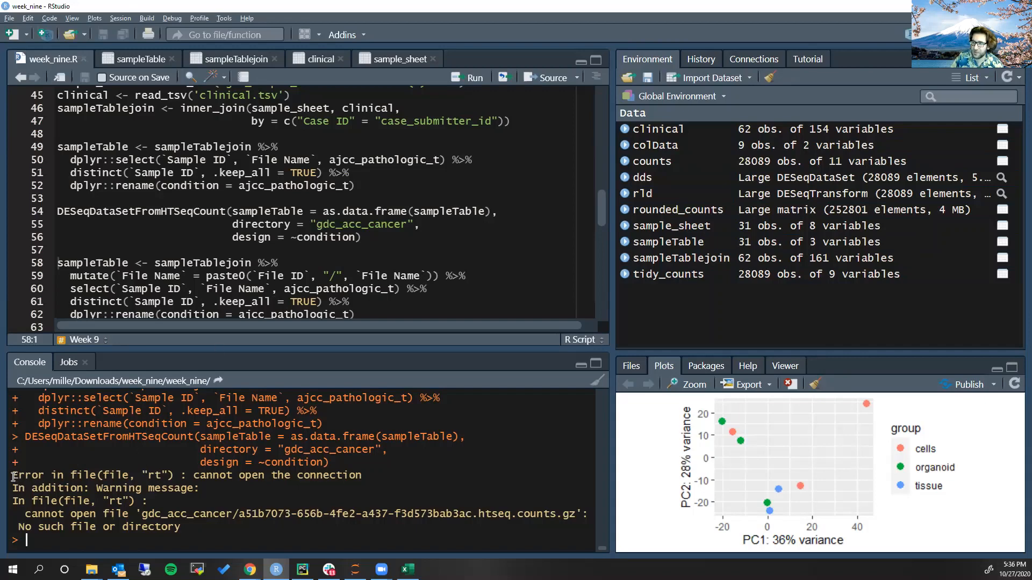
drag(12, 476, 363, 476)
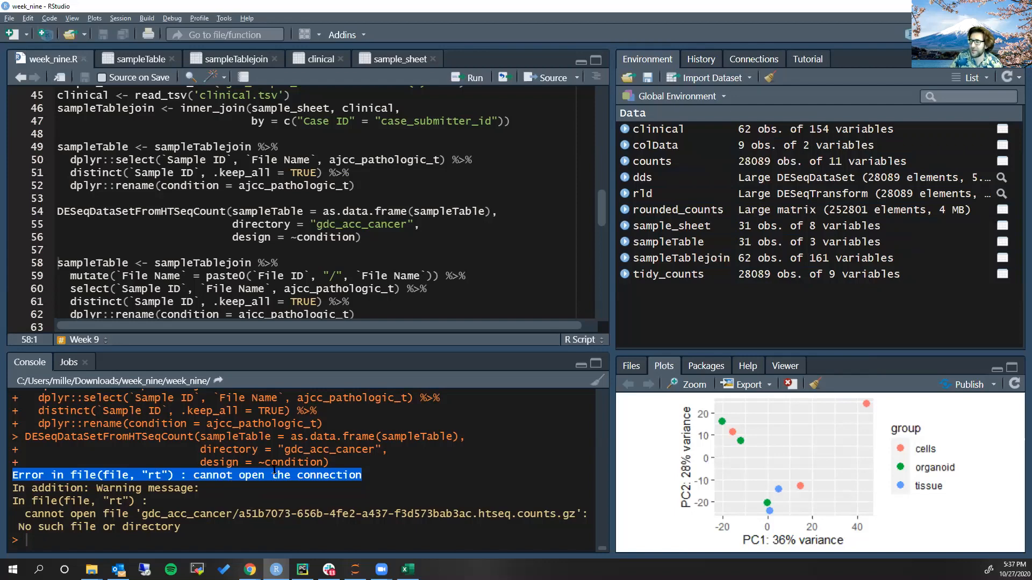
click(70, 475)
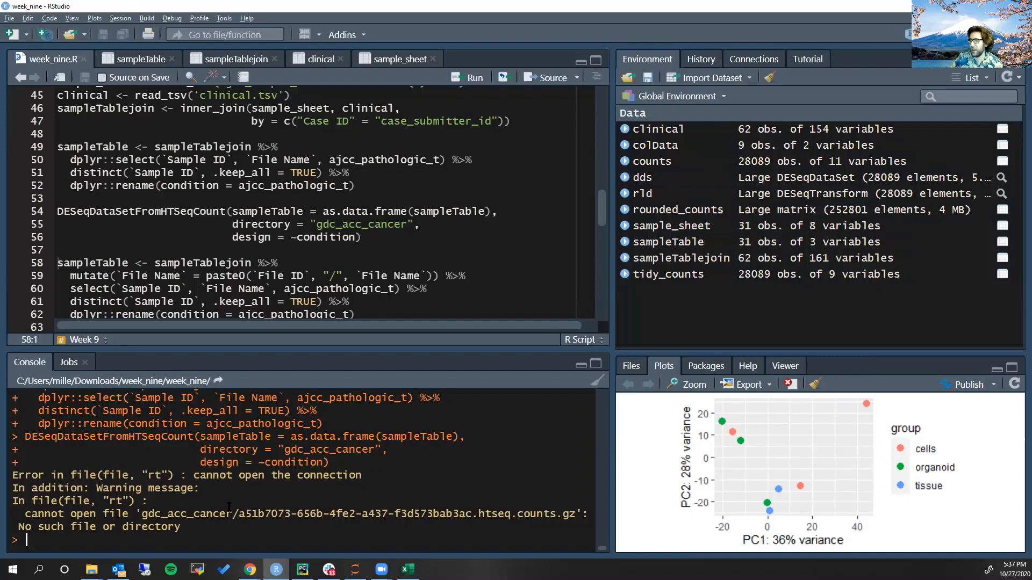
drag(193, 477, 362, 476)
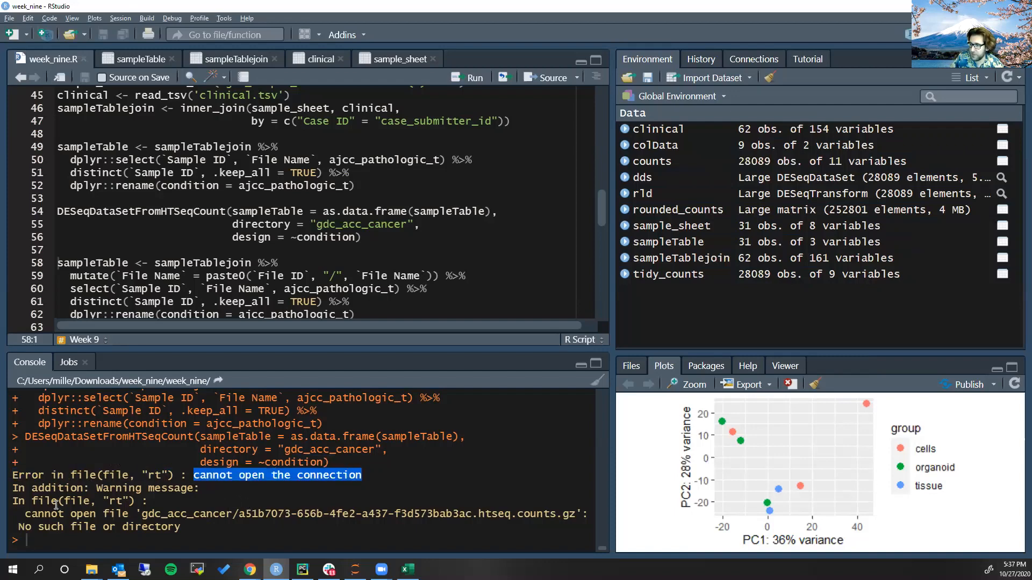
drag(26, 515, 585, 515)
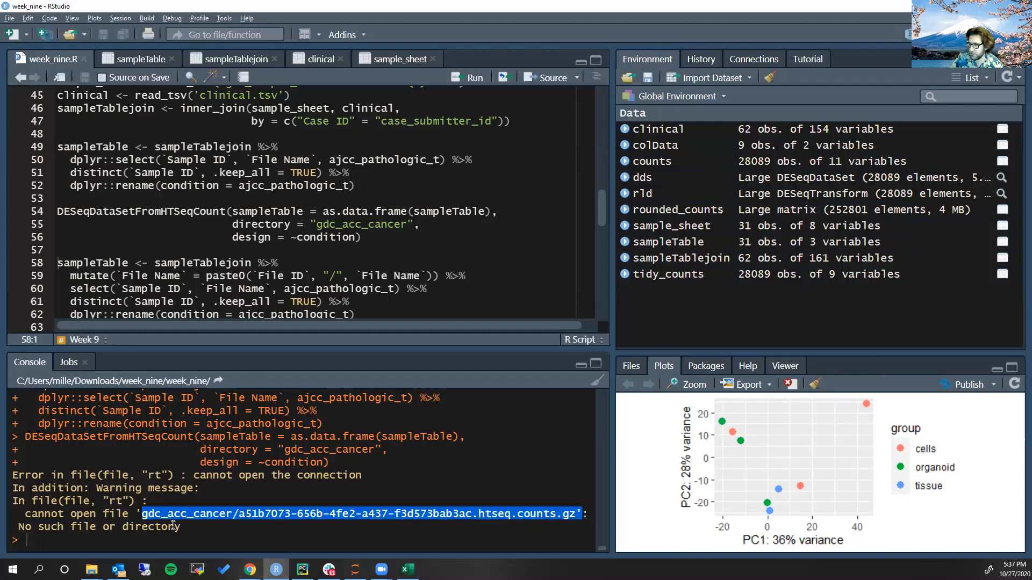
drag(182, 528, 22, 526)
click(70, 527)
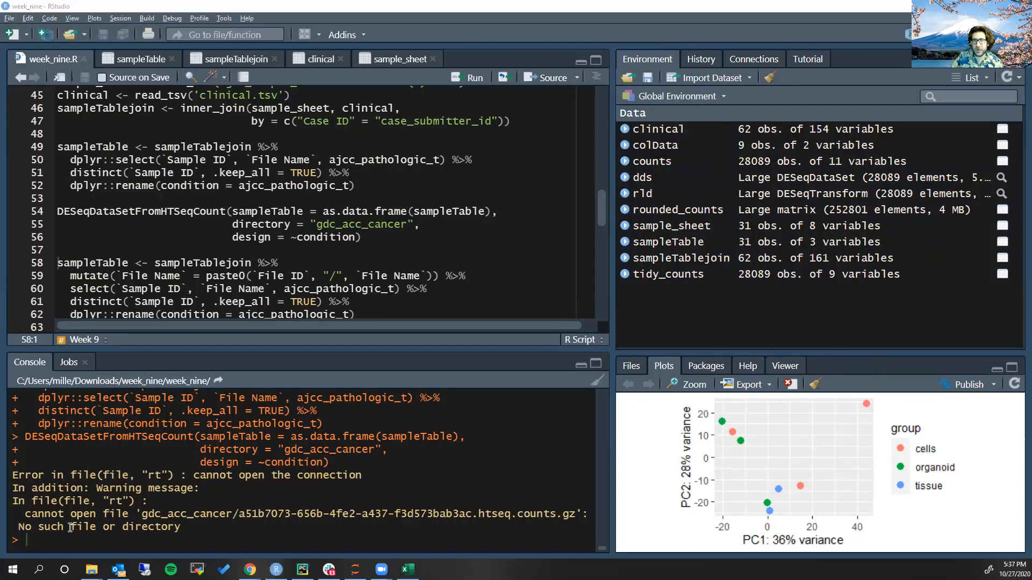
Switch to File Explorer, inspect the gdc_acc_cancer subfolders and the counts file inside one of them, and return to RStudio
key(alt+Tab)
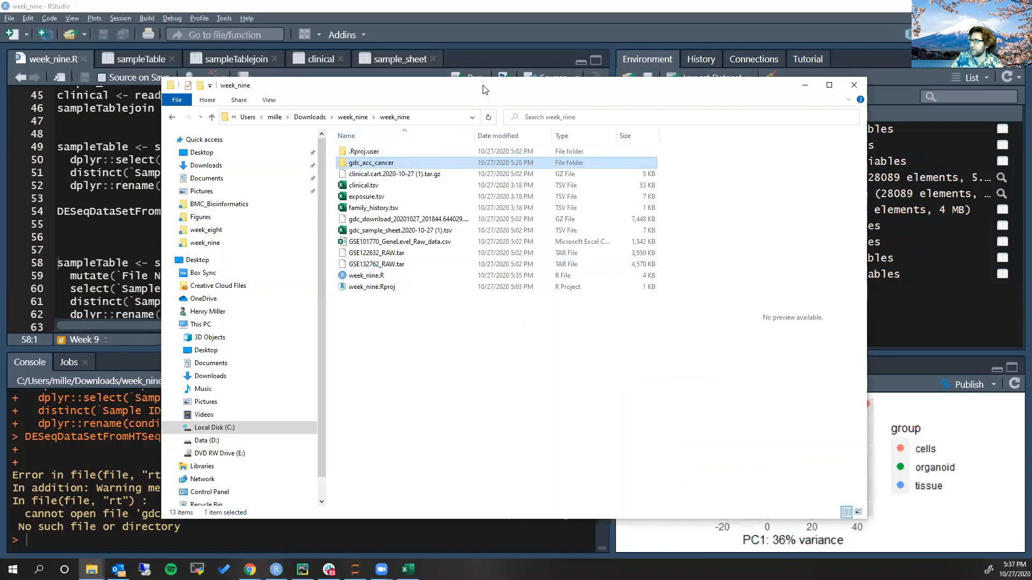
drag(483, 81, 483, 153)
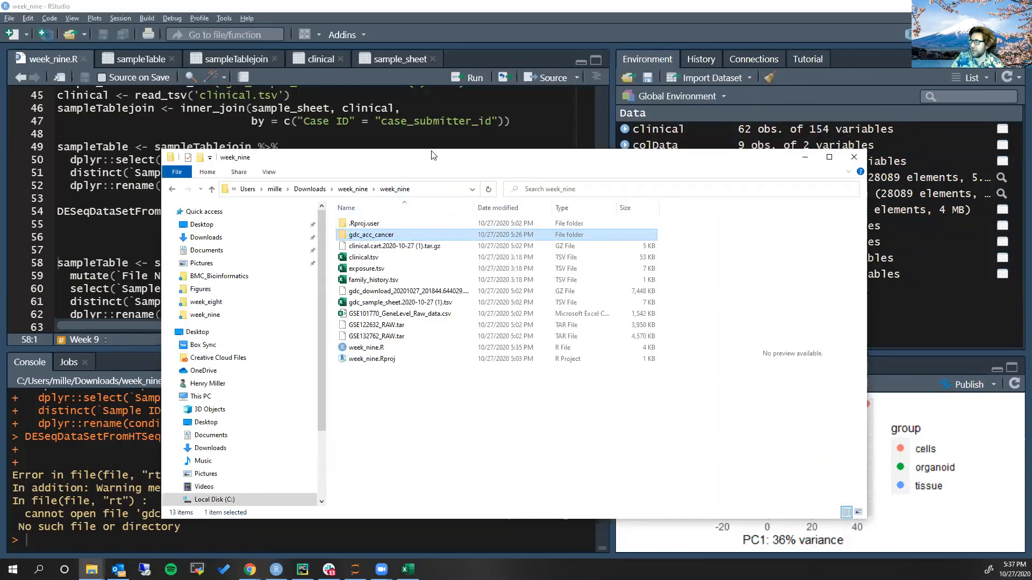
drag(431, 153, 462, 108)
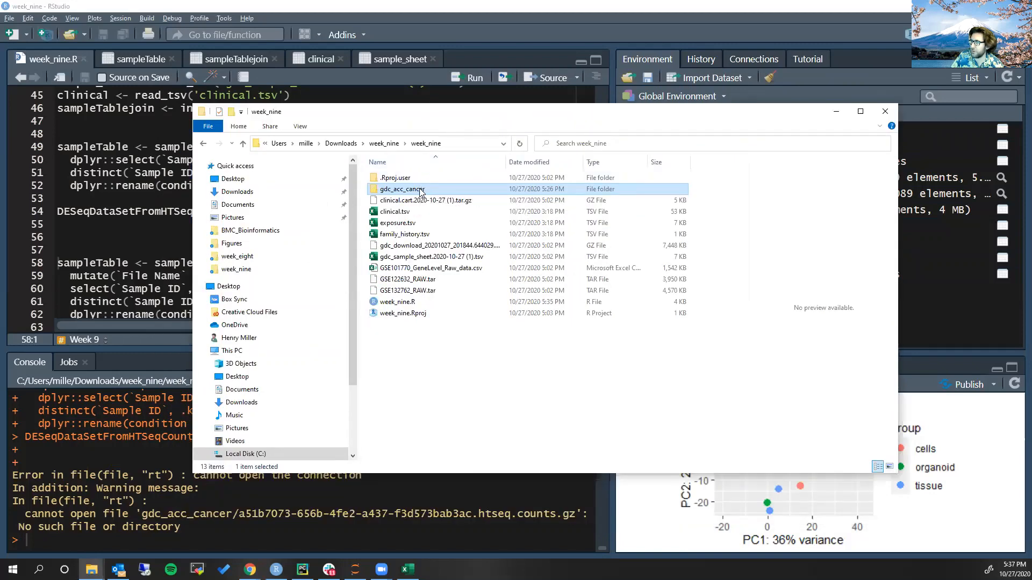
double_click(421, 189)
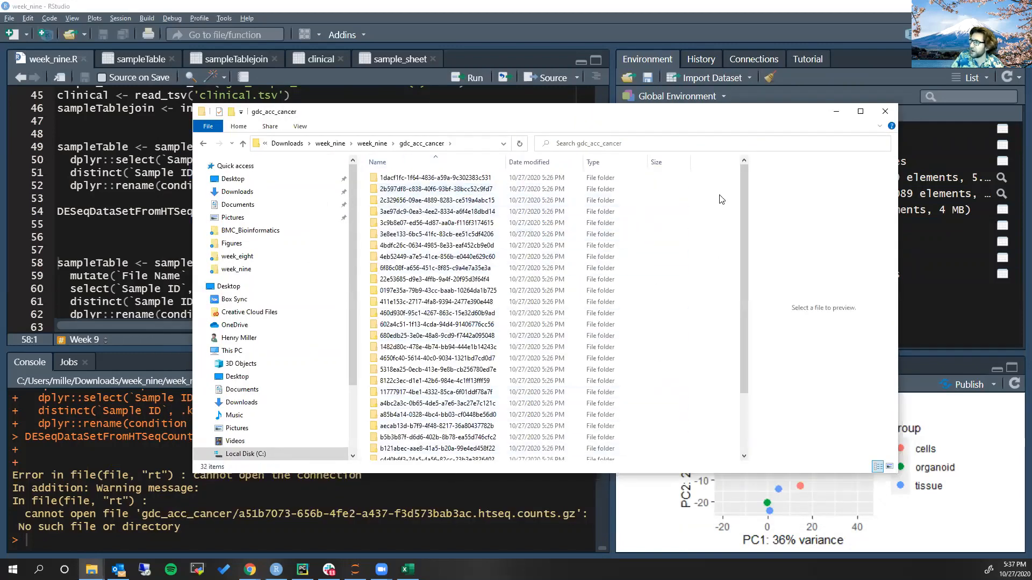
double_click(438, 212)
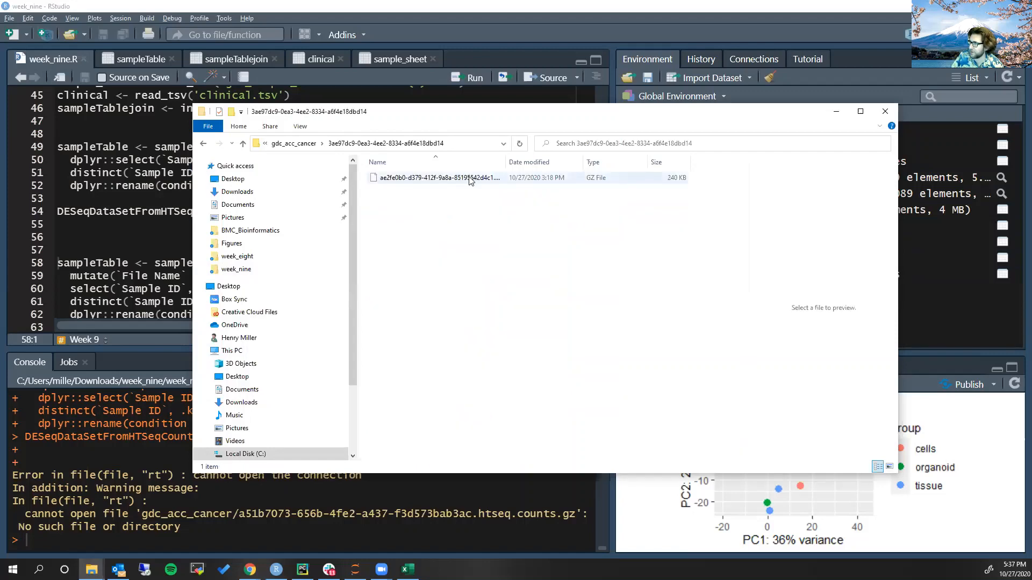
click(293, 143)
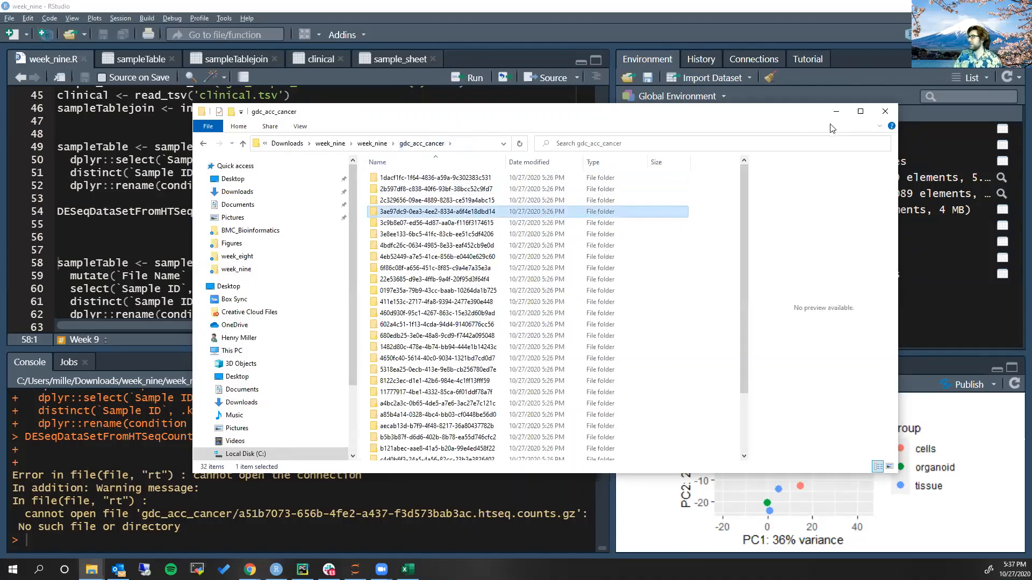
click(836, 112)
Compare the File Name values in sampleTable with the gdc_acc_cancer folder names and the File ID column of sampleTablejoin
click(119, 60)
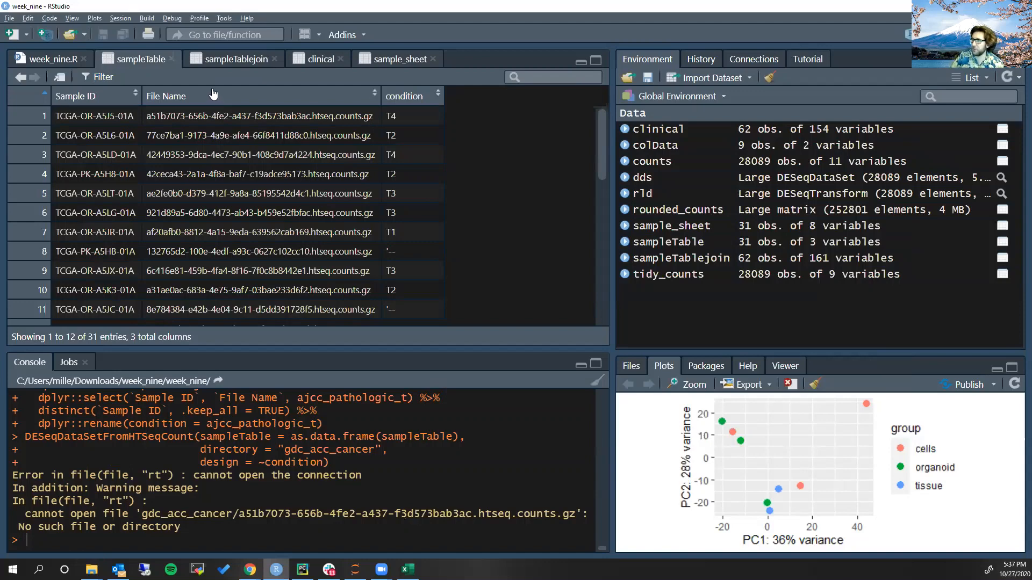
triple_click(252, 114)
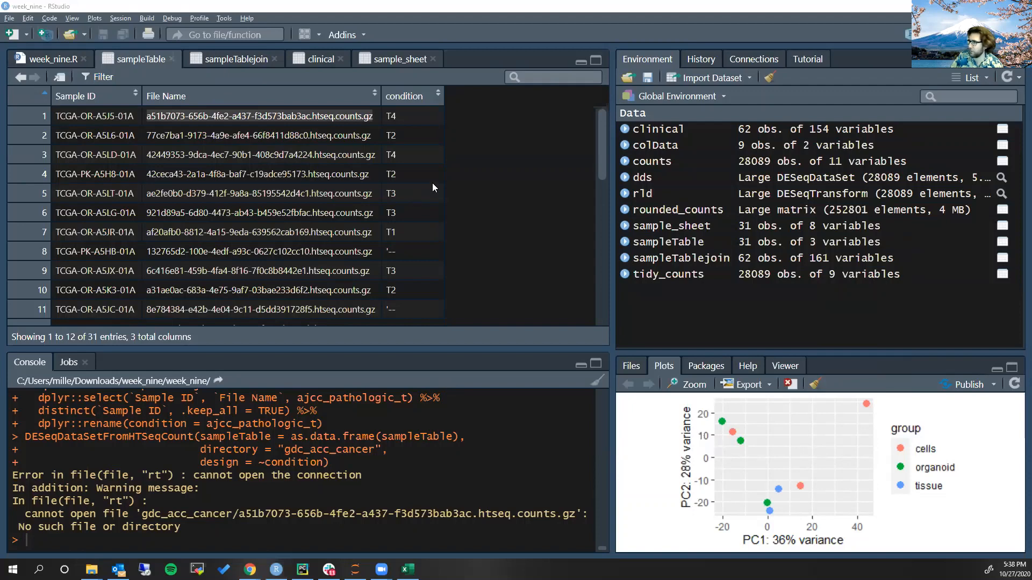
key(alt+Tab)
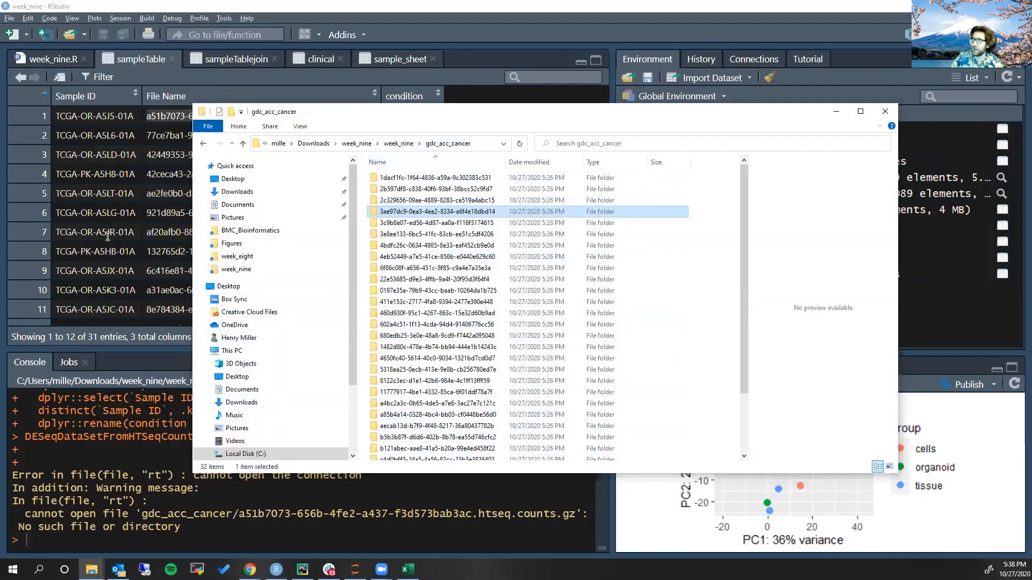
key(alt+Tab)
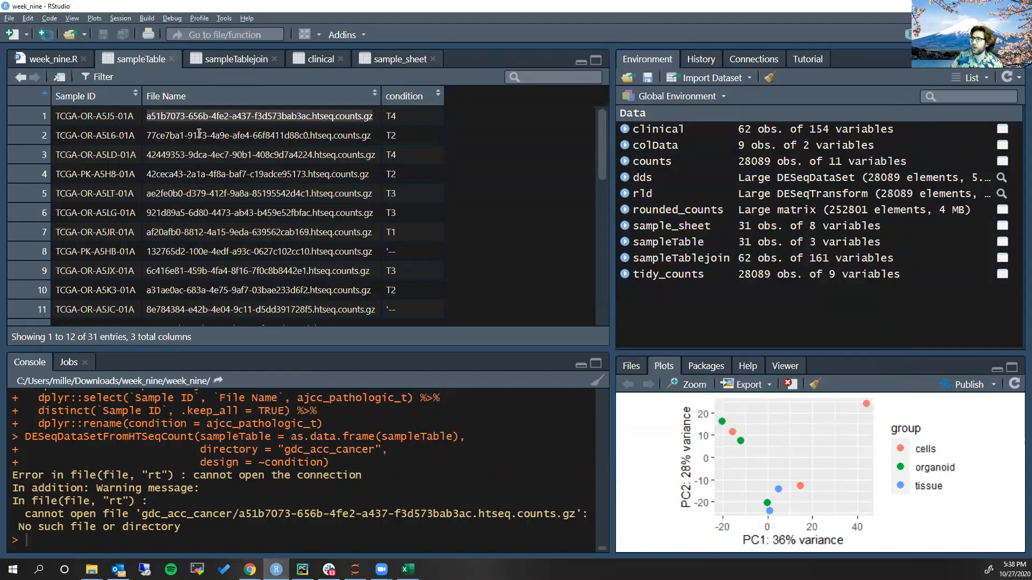
click(225, 60)
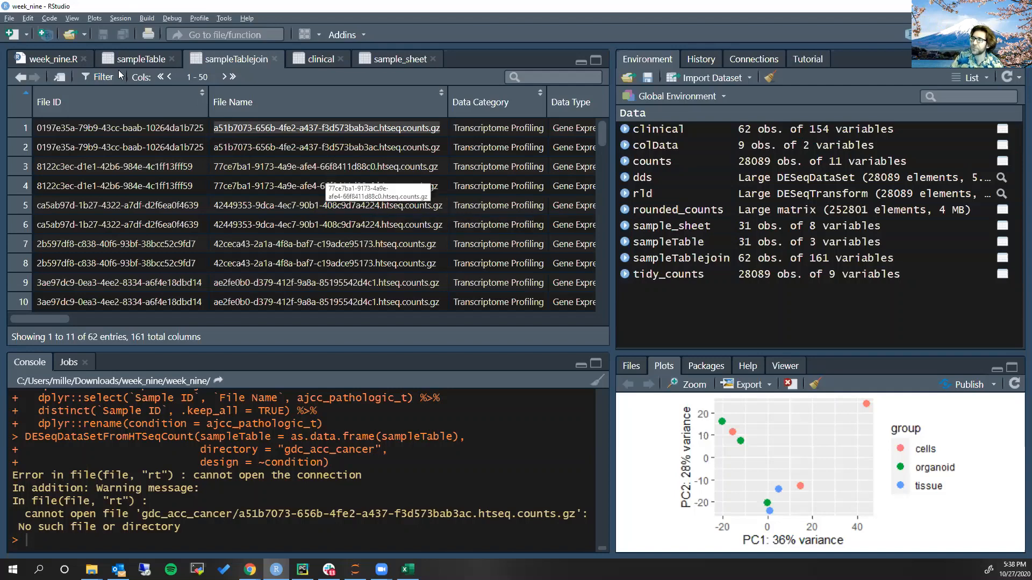
In week_nine.R, prefix select with dplyr:: in the sampleTable pipeline that pastes File ID, "/" and File Name together, and run that pipeline
click(57, 57)
scroll(196, 152, down, 2)
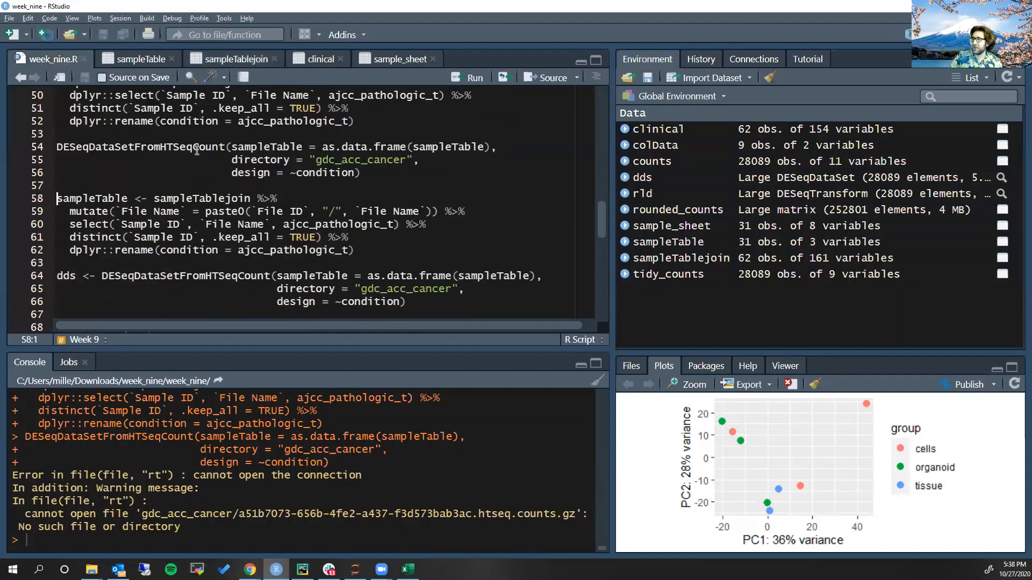
scroll(190, 184, down, 1)
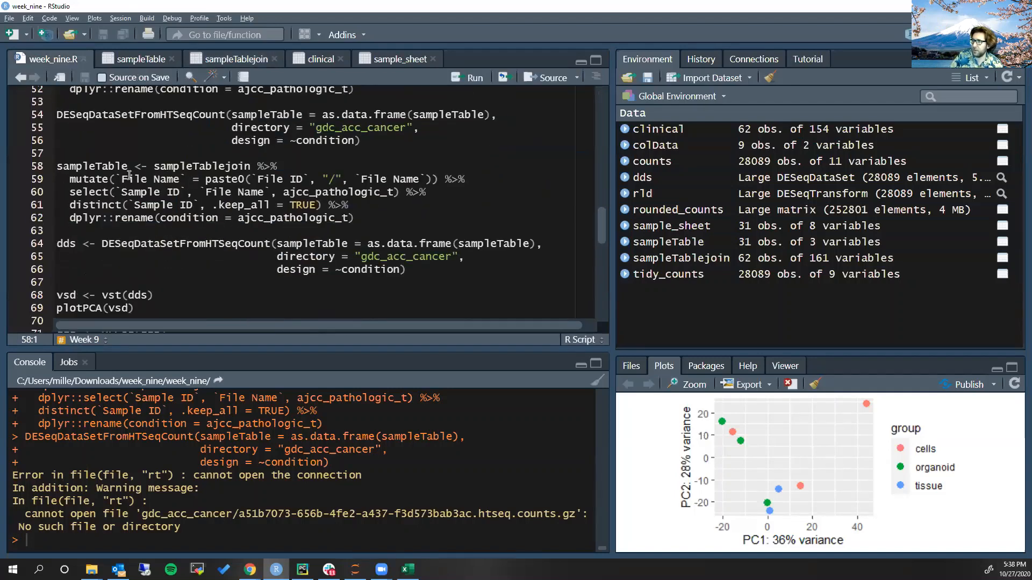
drag(70, 181, 433, 183)
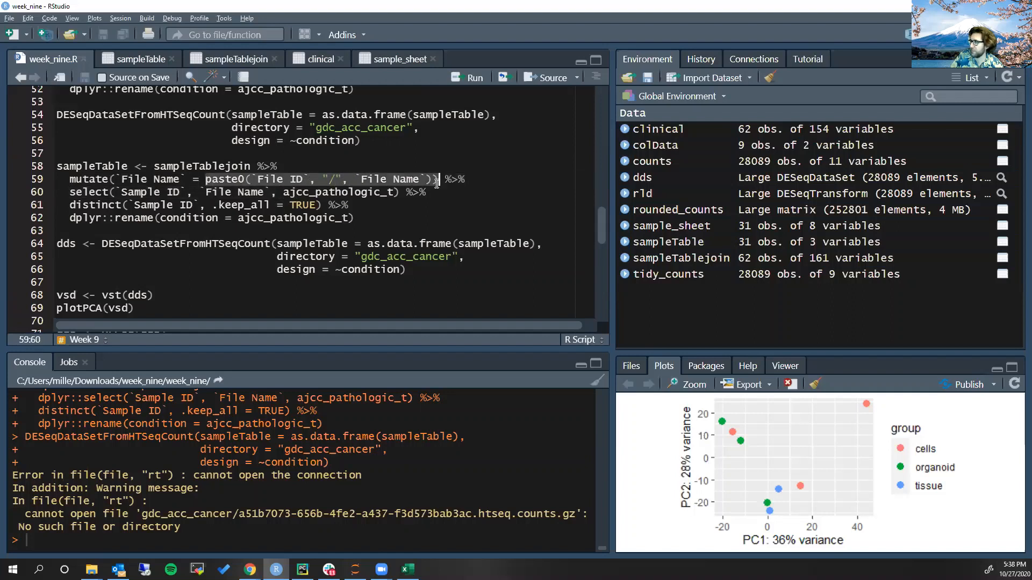
click(225, 178)
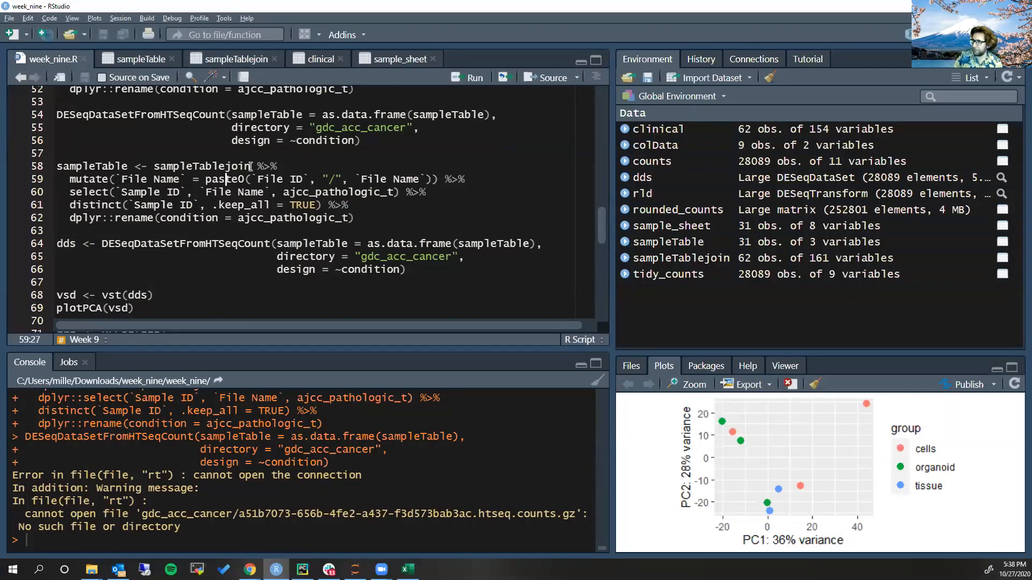
click(70, 191)
text(dplyr::)
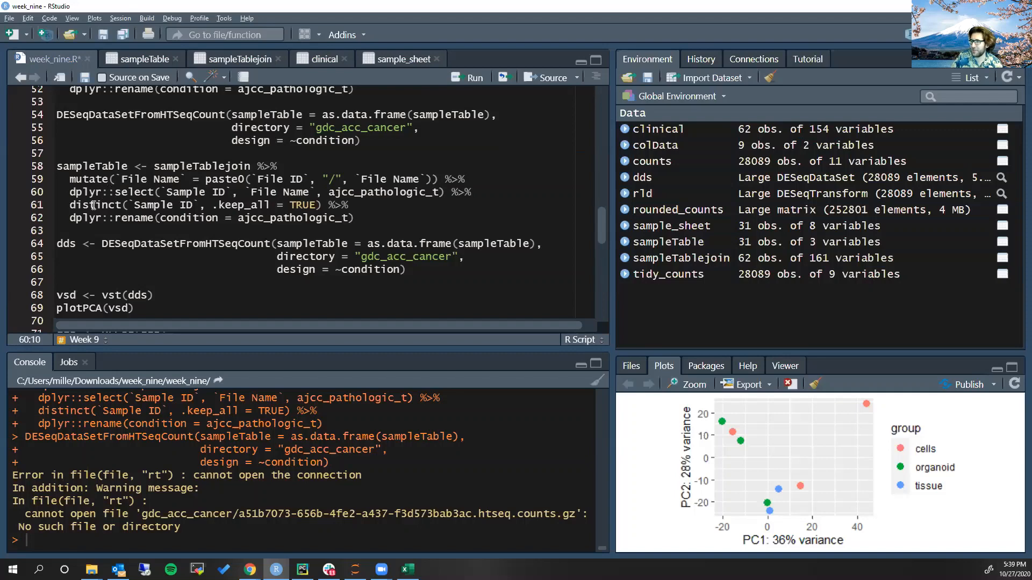
key(ctrl+Return)
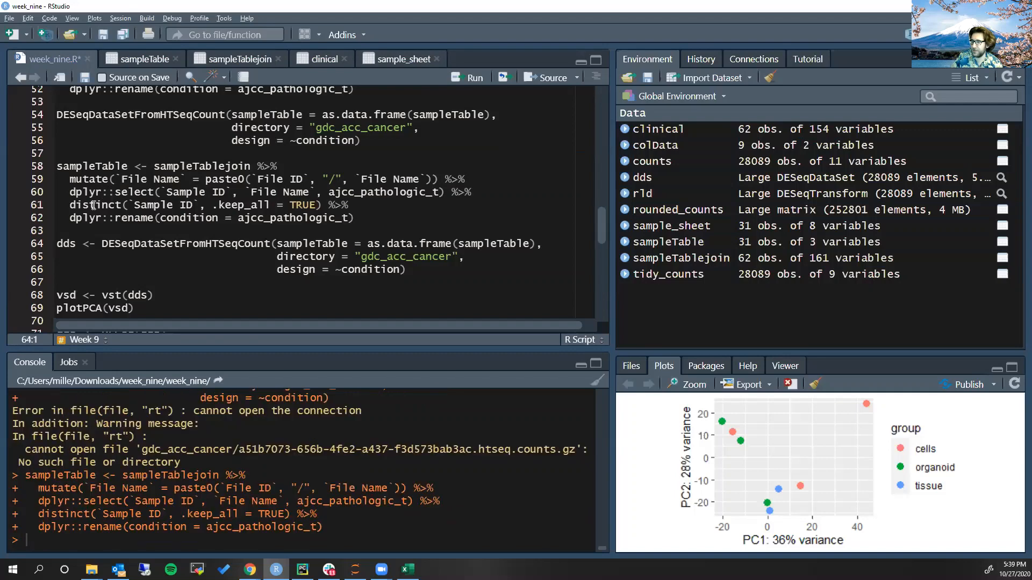
View sampleTable and widen its File Name column to check the combined folder and file paths
click(147, 59)
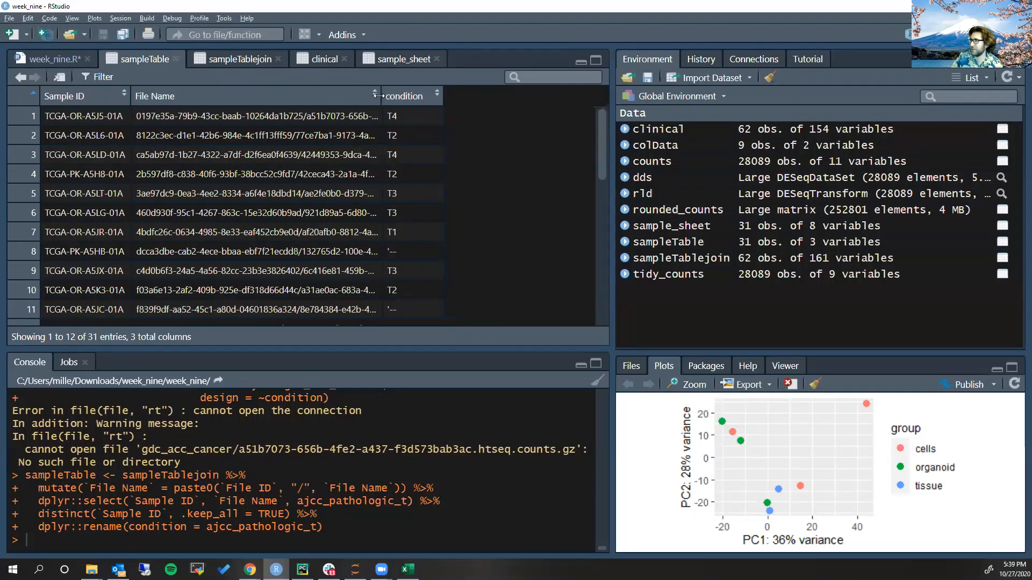
drag(382, 96, 536, 90)
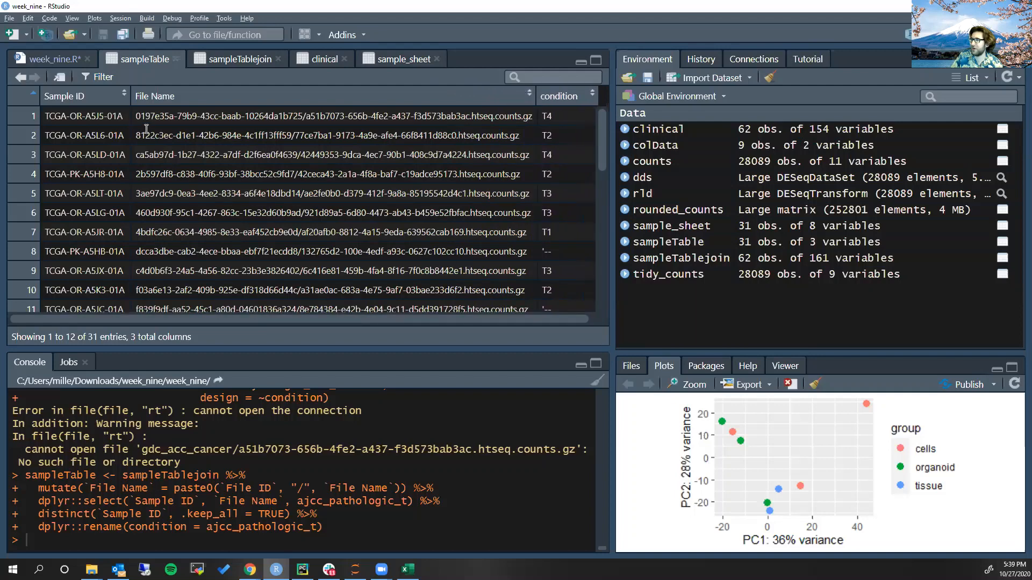
drag(138, 117, 531, 117)
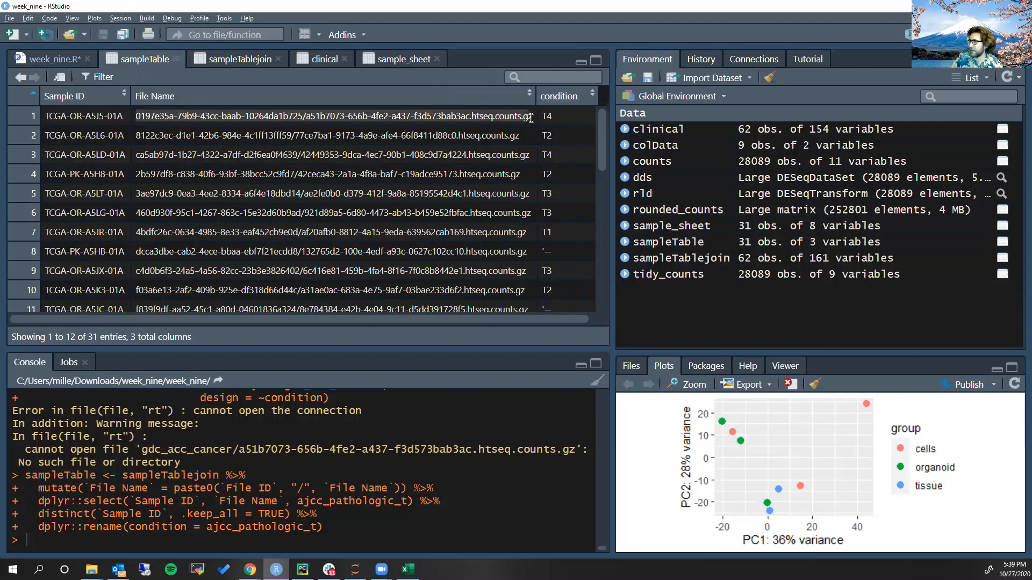
Save week_nine.R, create dds with DESeqDataSetFromHTSeqCount from sampleTable and the gdc_acc_cancer directory, and enlarge the console
click(41, 61)
key(ctrl+s)
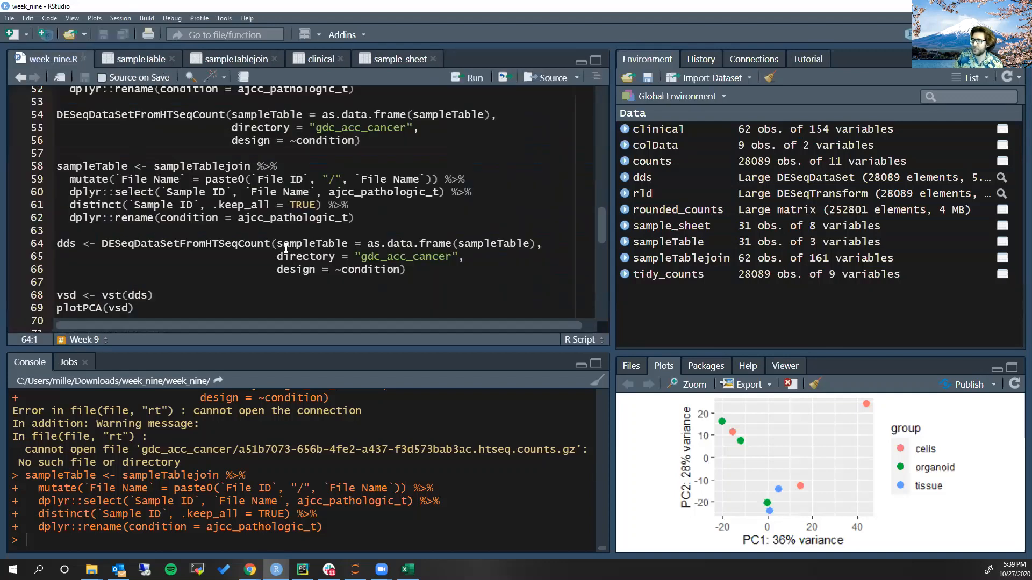
key(ctrl+Return)
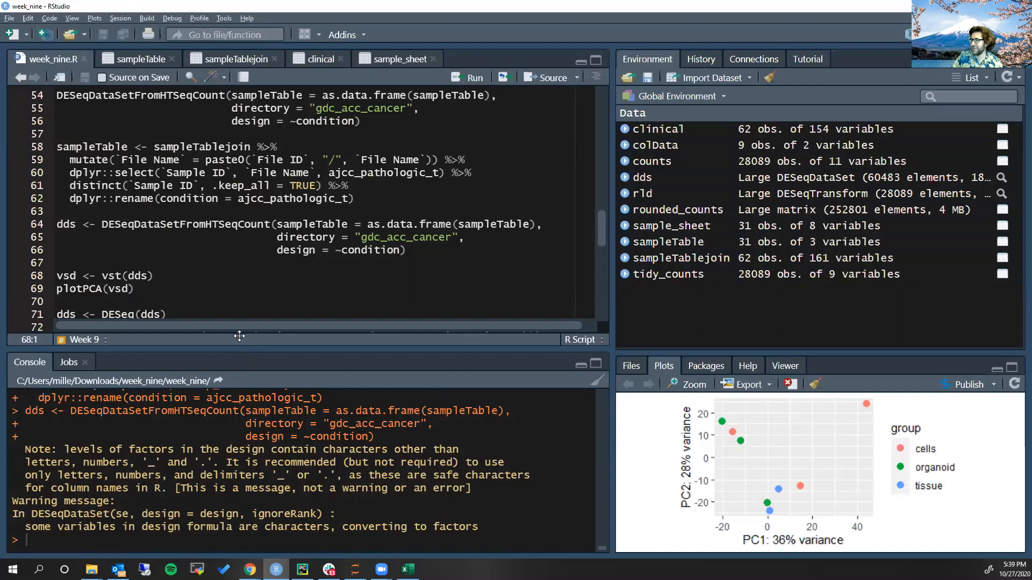
drag(237, 349, 251, 309)
scroll(242, 199, down, 1)
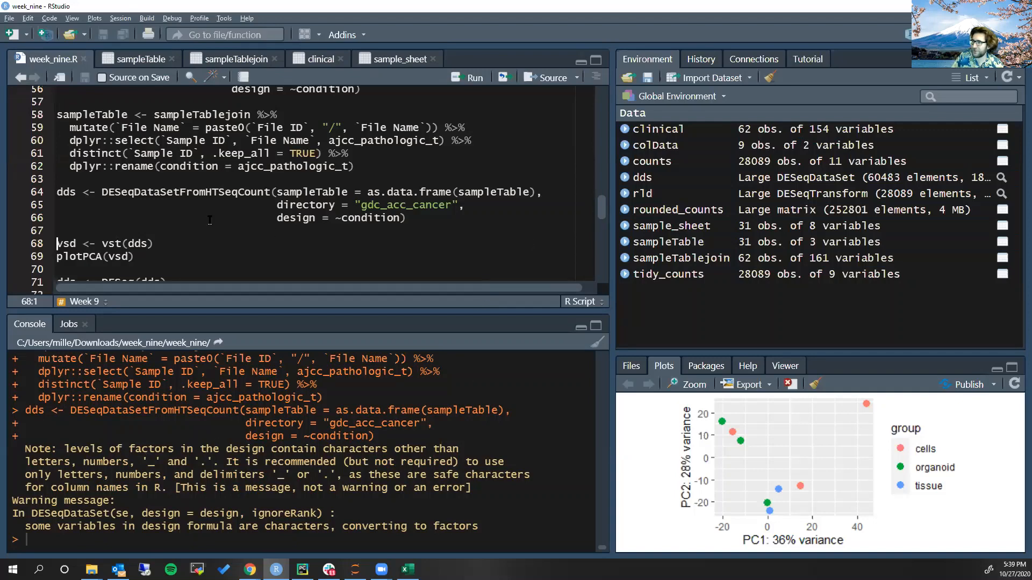
Run vst(dds) into vsd and plot its PCA with plotPCA(vsd) in an enlarged plot area
click(113, 243)
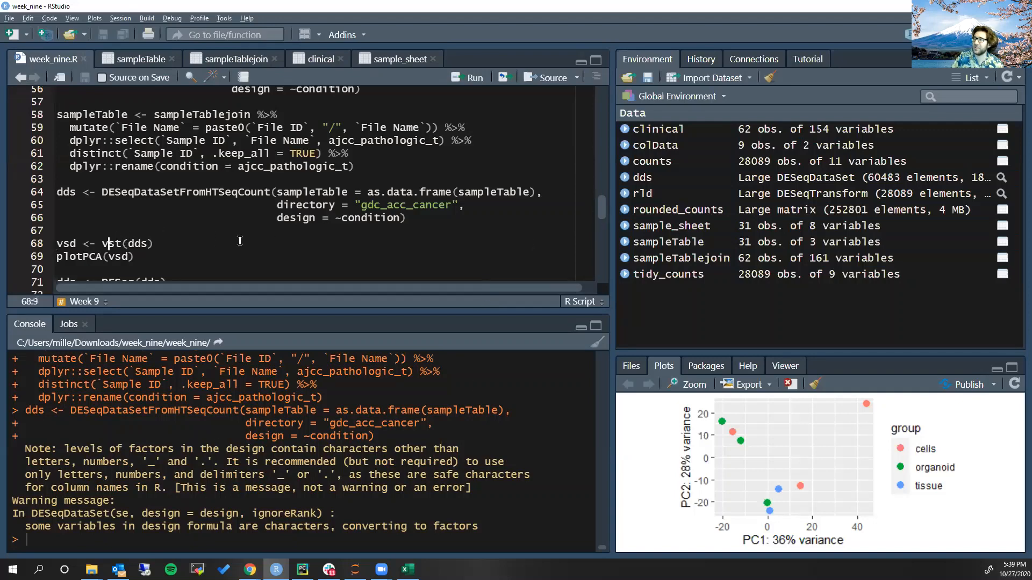
key(ctrl+Return)
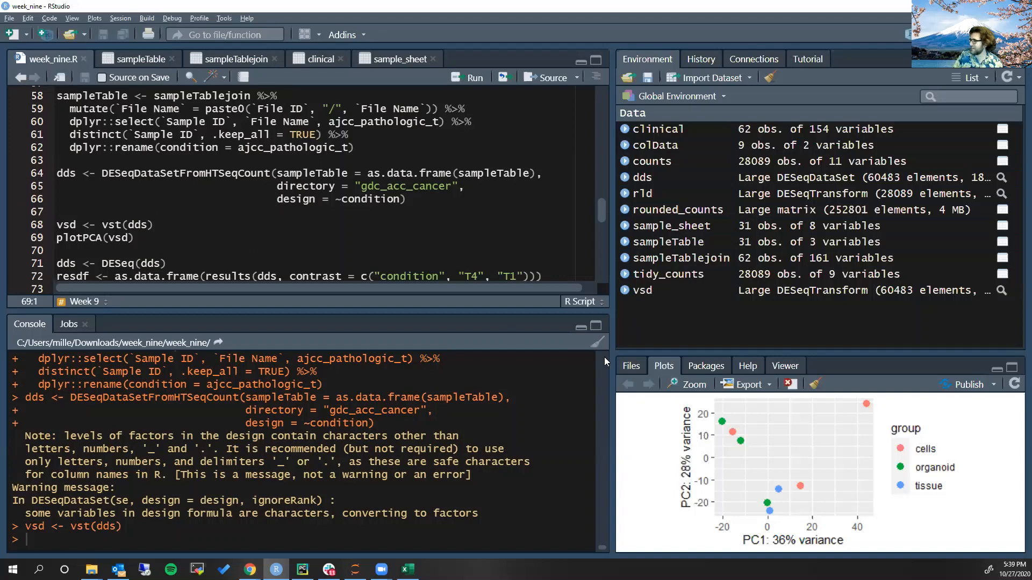
drag(608, 358, 517, 238)
click(77, 238)
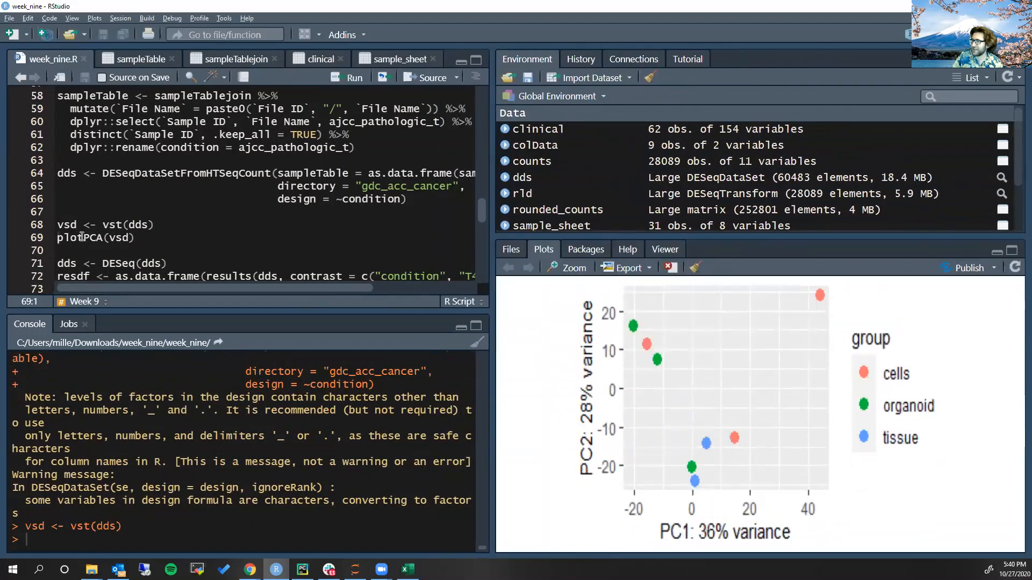
key(ctrl+Return)
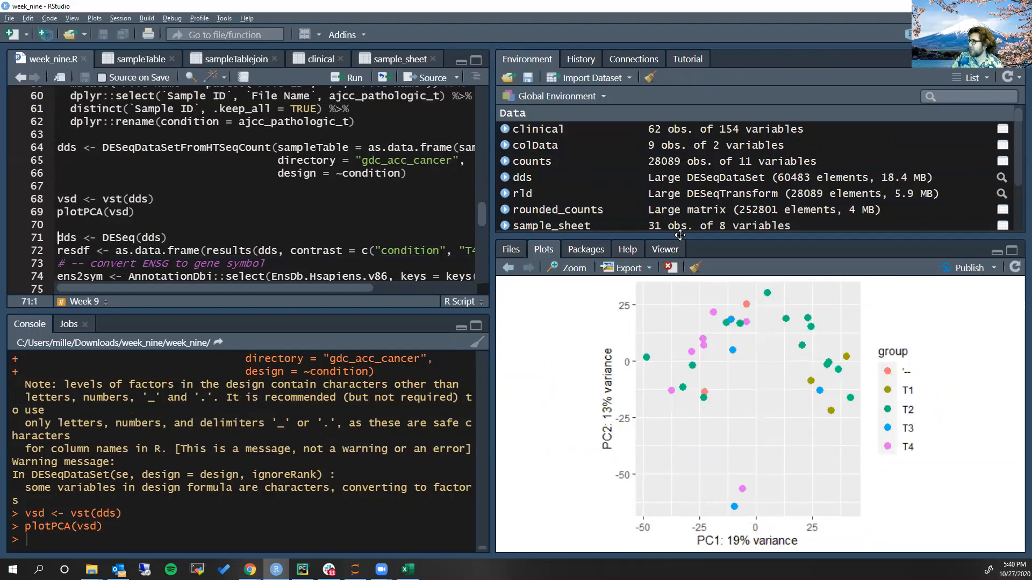
Make the plot area taller to examine the PCA groups and the console note about factor levels in the design
drag(680, 239, 681, 129)
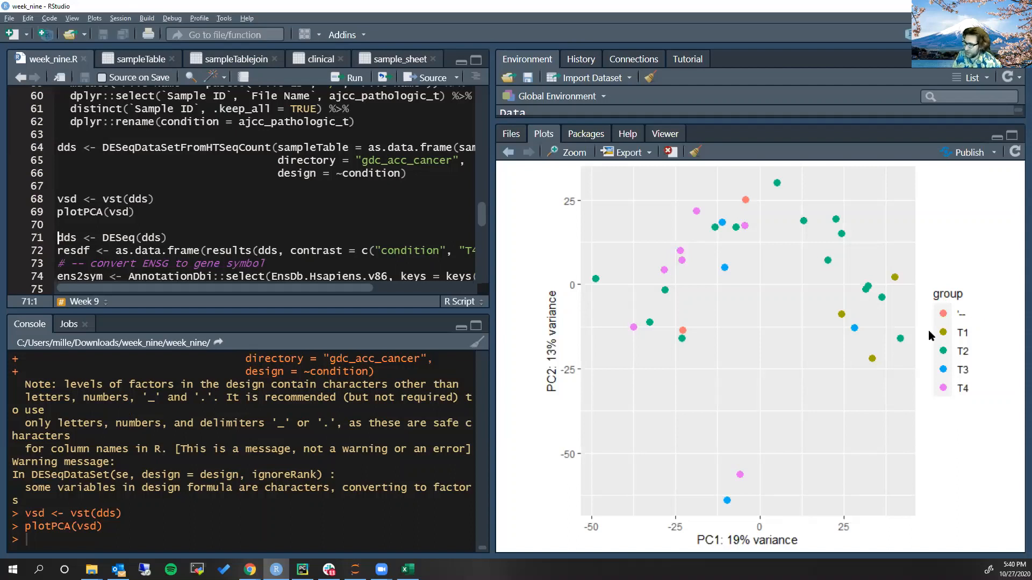
drag(63, 384, 321, 410)
click(322, 410)
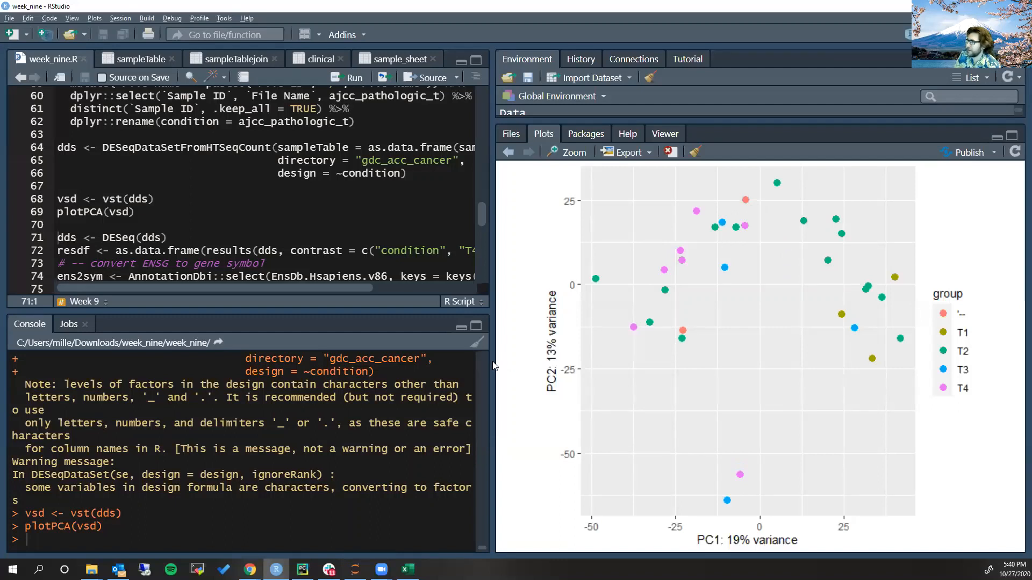
Try to run the differential expression analysis with dds <- DESeq(dds), resizing the plot, editor and environment areas
drag(492, 362, 444, 360)
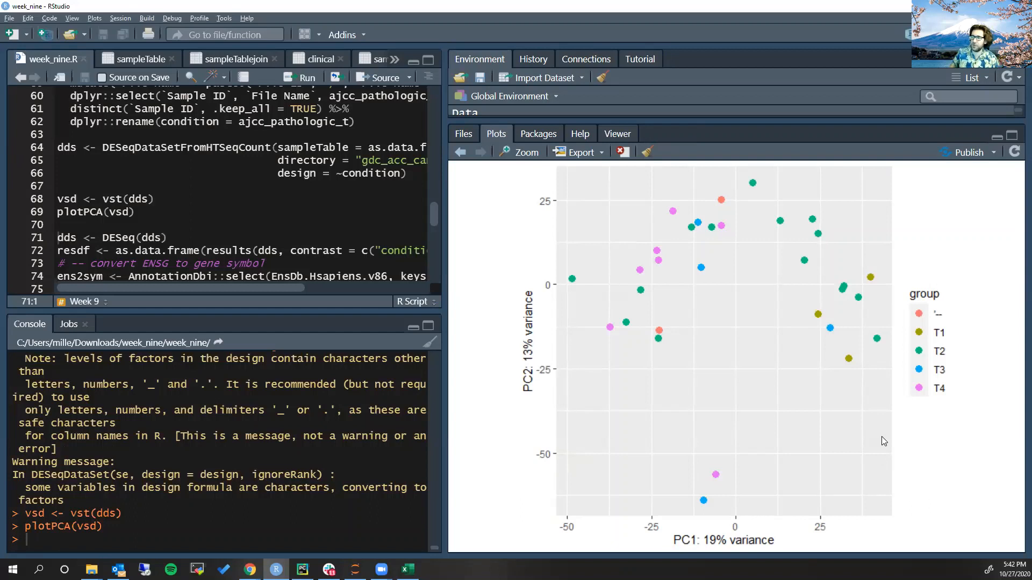
click(129, 238)
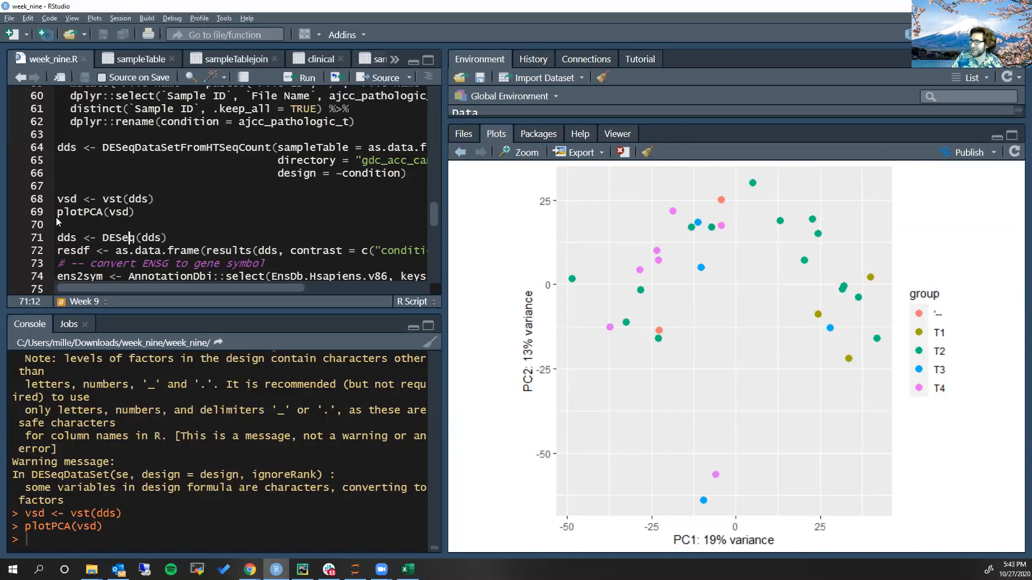
click(115, 236)
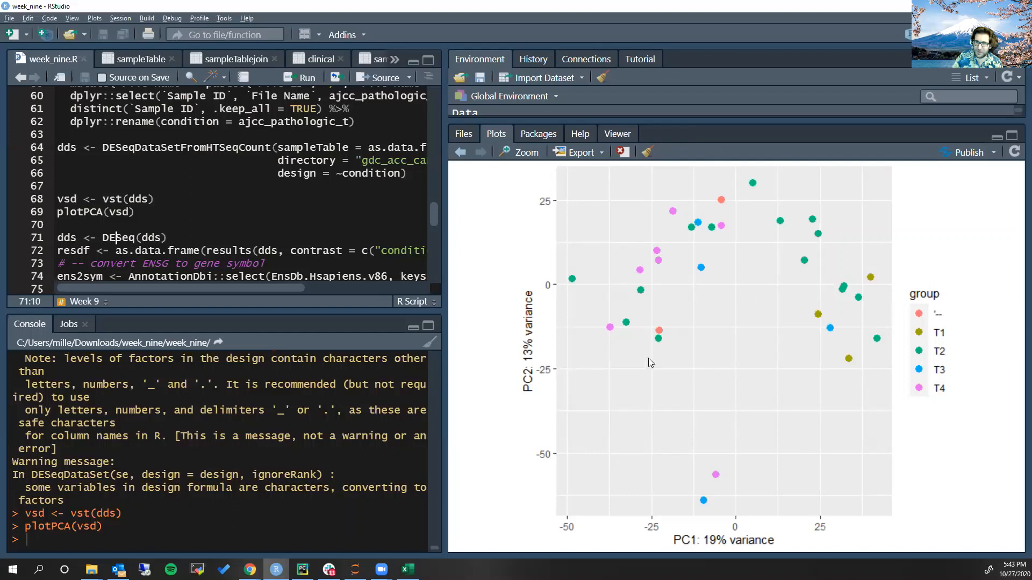
click(109, 237)
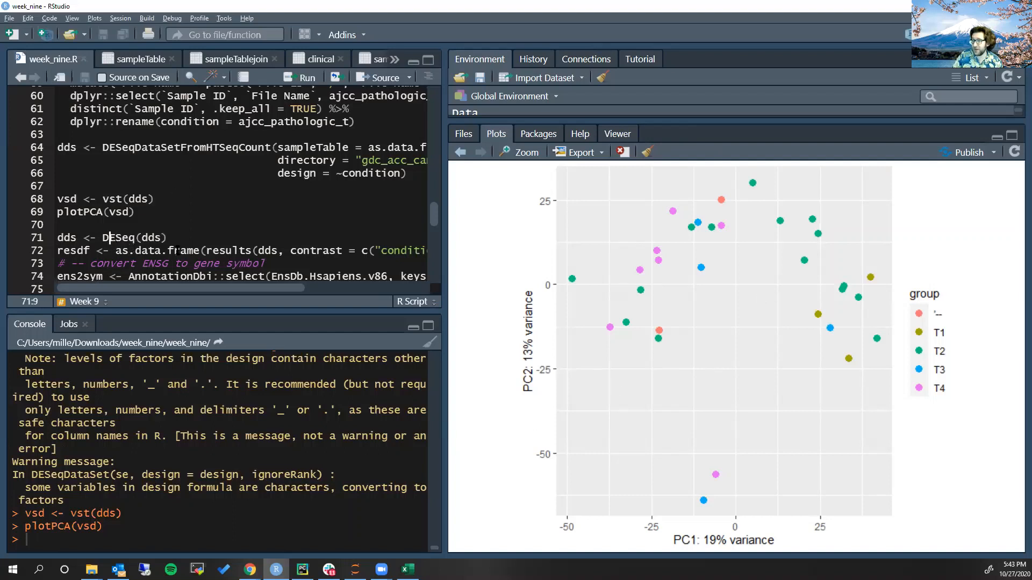
key(ctrl+Return)
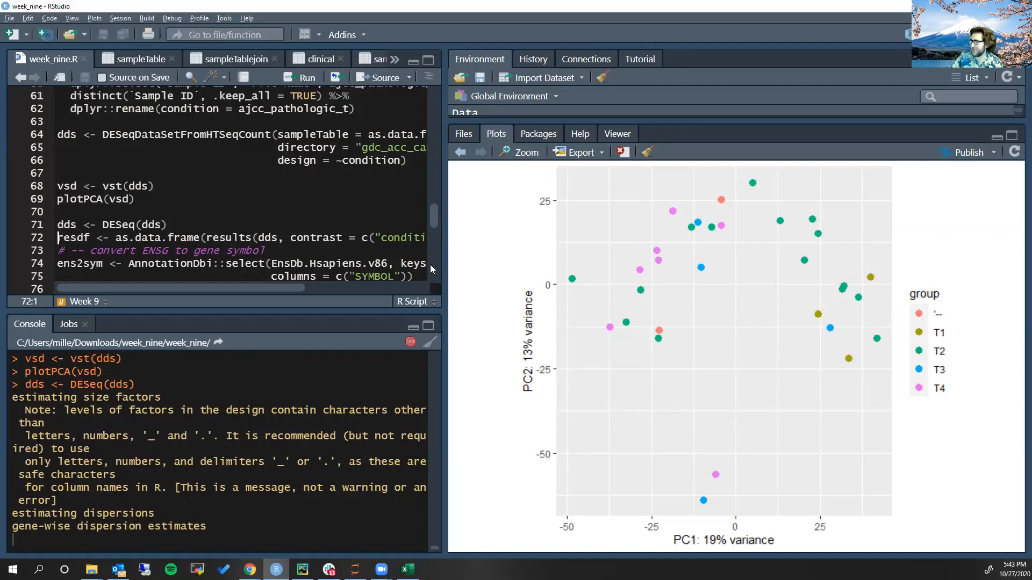
drag(444, 268, 597, 267)
drag(682, 114, 683, 343)
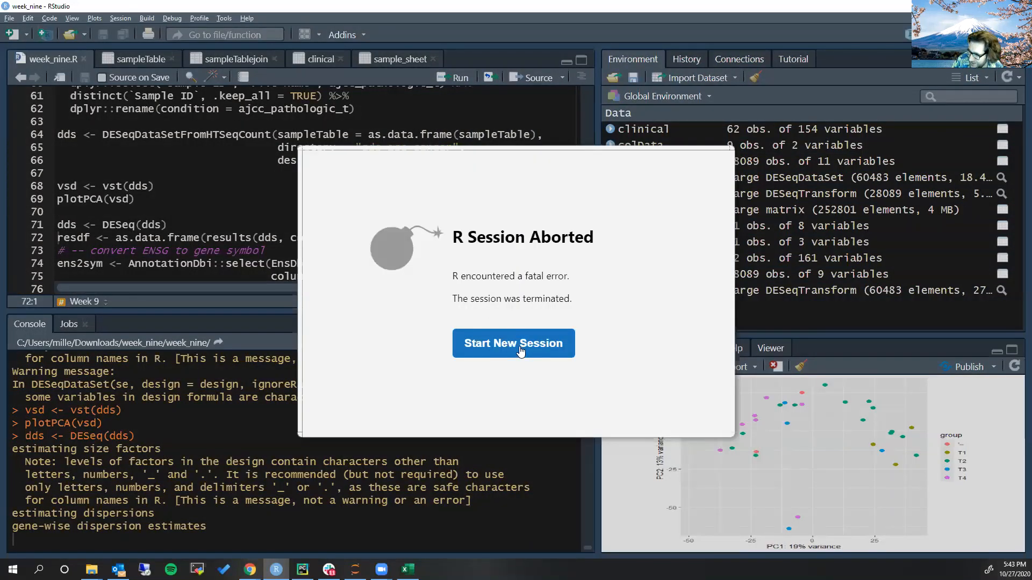
Start a new R session and reopen the recent project week_nine — week_nine
click(520, 349)
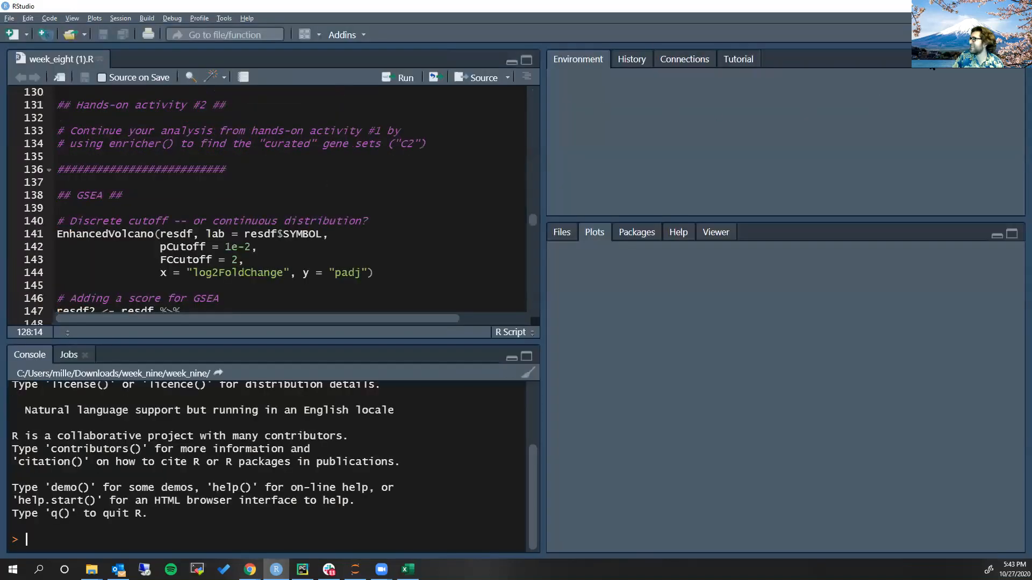
click(989, 34)
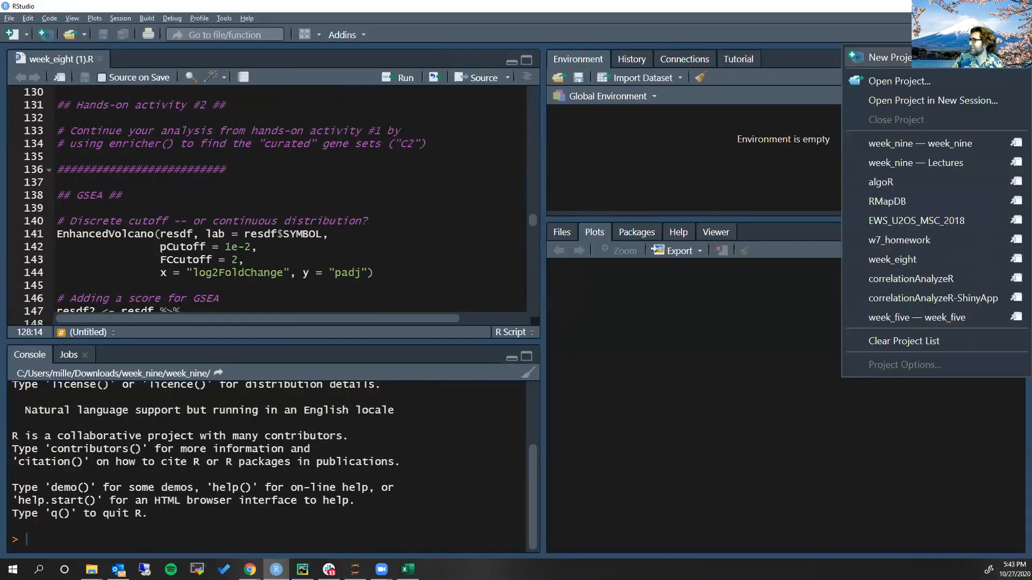
click(950, 144)
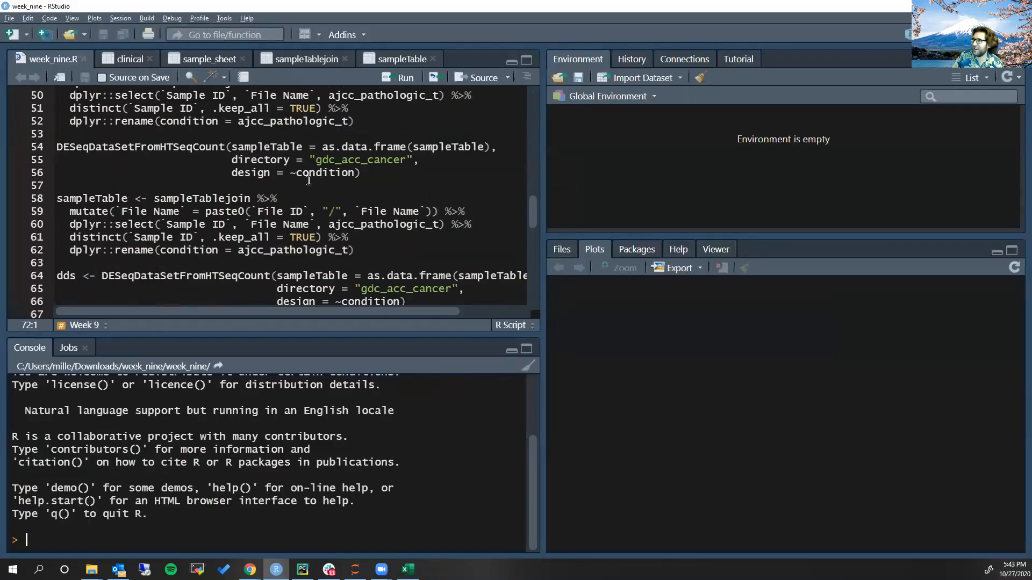
Load tidyverse, DESeq2 and EnsDb.Hsapiens.v86 by running the Preliminaries section of week_nine.R
scroll(308, 181, up, 15)
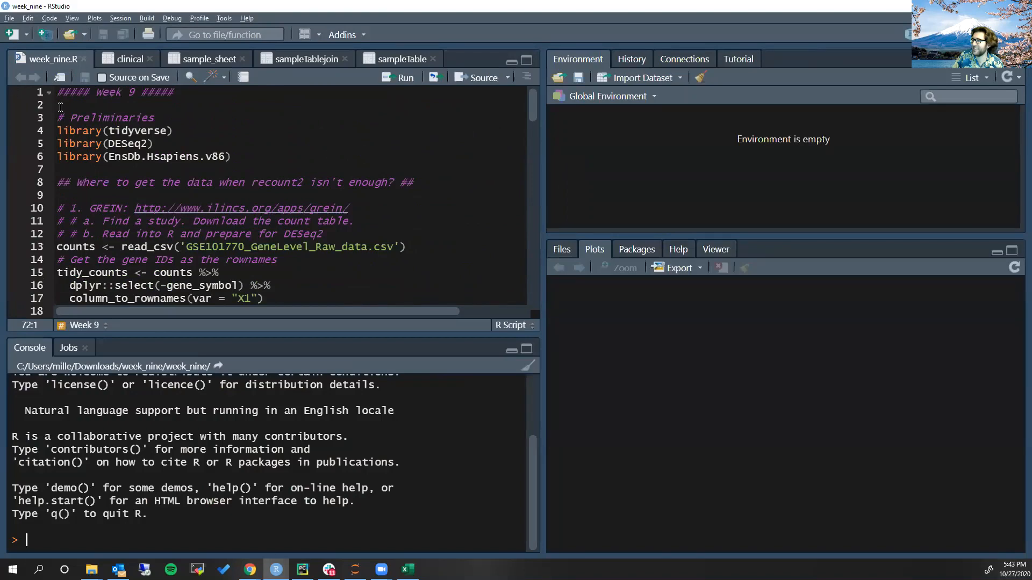
drag(60, 107, 321, 175)
key(ctrl+Return)
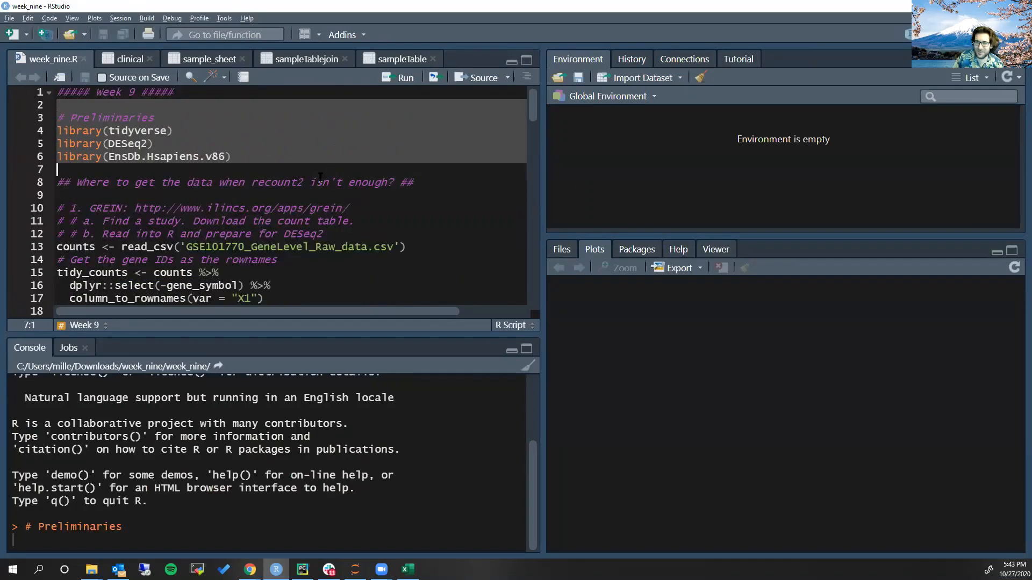
Read the sample sheet and clinical.tsv, inner-join them by case ID into sampleTablejoin, and run the first sampleTable pipeline
scroll(210, 167, down, 1)
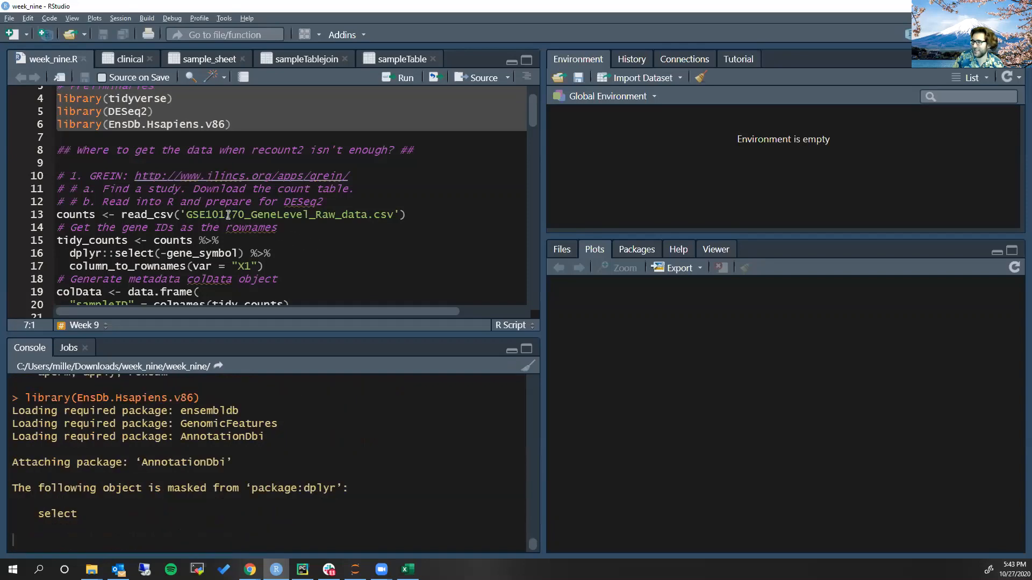
scroll(217, 210, down, 2)
scroll(217, 210, down, 5)
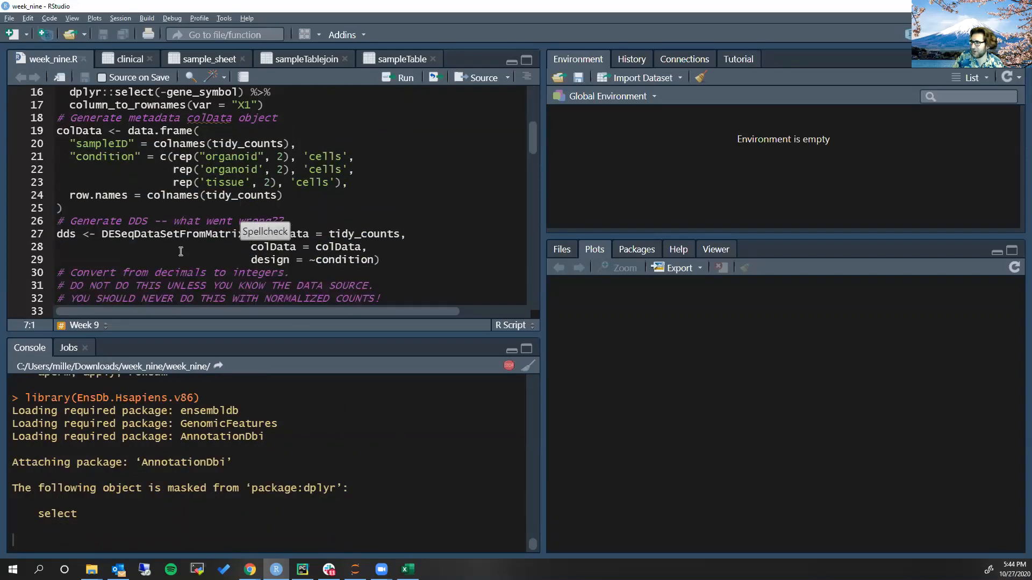
scroll(162, 237, down, 4)
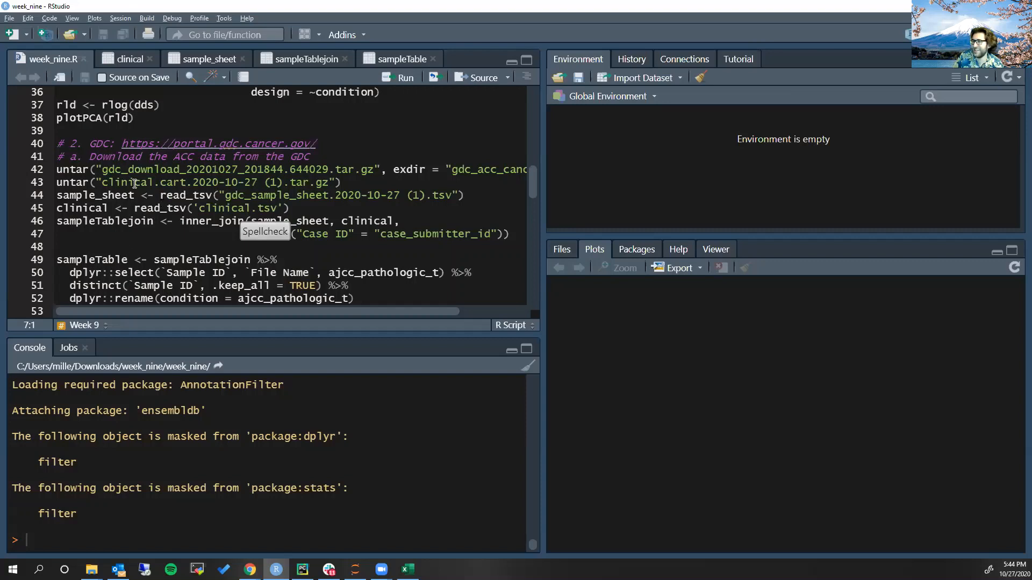
scroll(135, 184, down, 2)
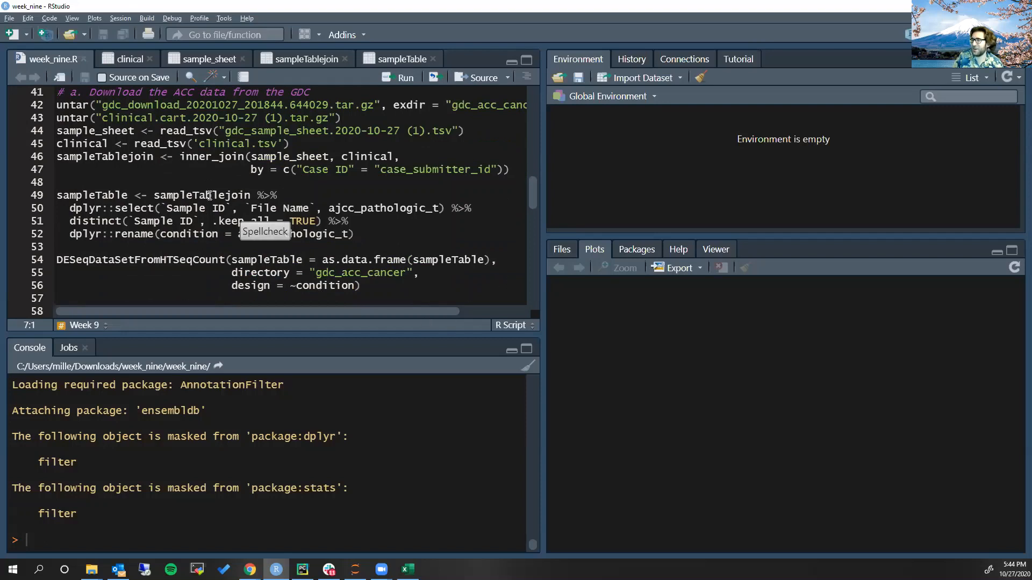
scroll(198, 185, up, 1)
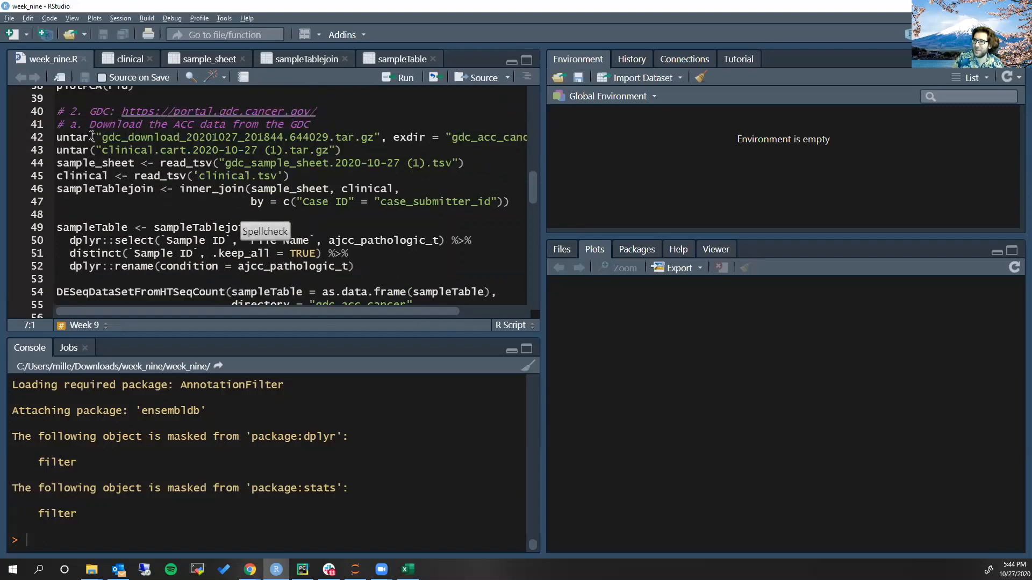
click(82, 163)
key(ctrl+Return)
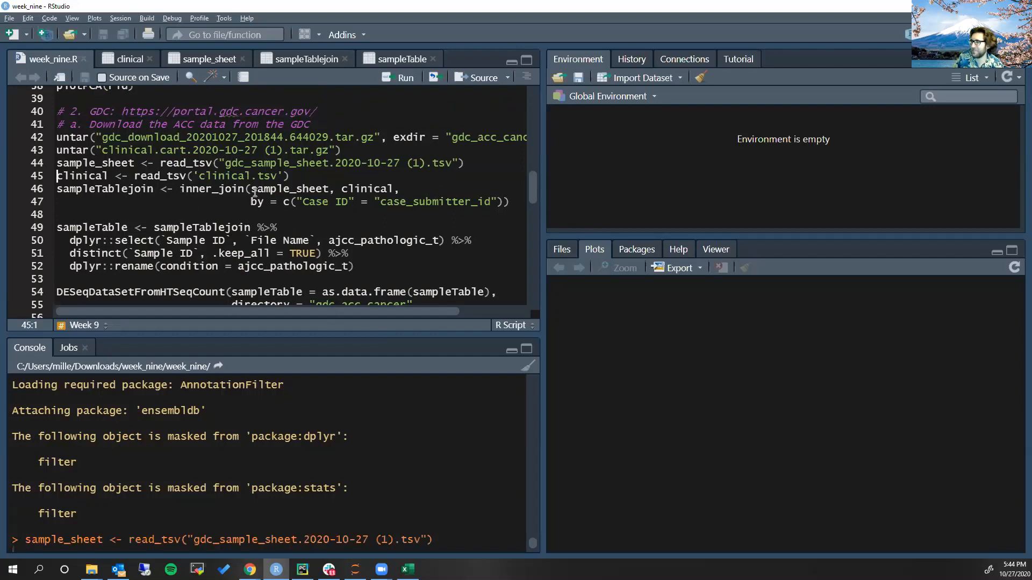
key(ctrl+Return)
key(ctrl+Return)
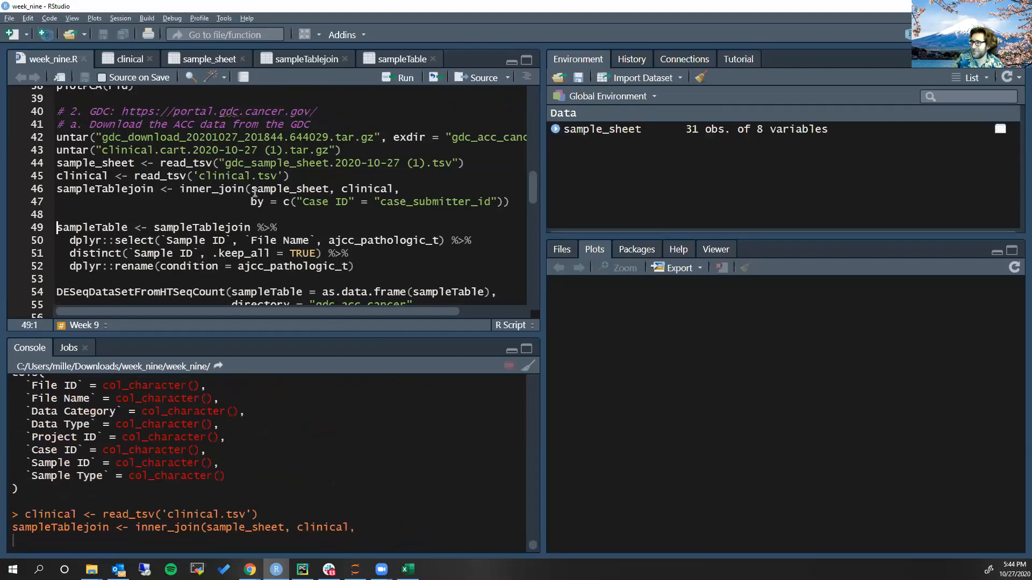
Rebuild sampleTable with File ID and File Name combined into paths, and create dds with DESeqDataSetFromHTSeqCount from gdc_acc_cancer
key(ctrl+Return)
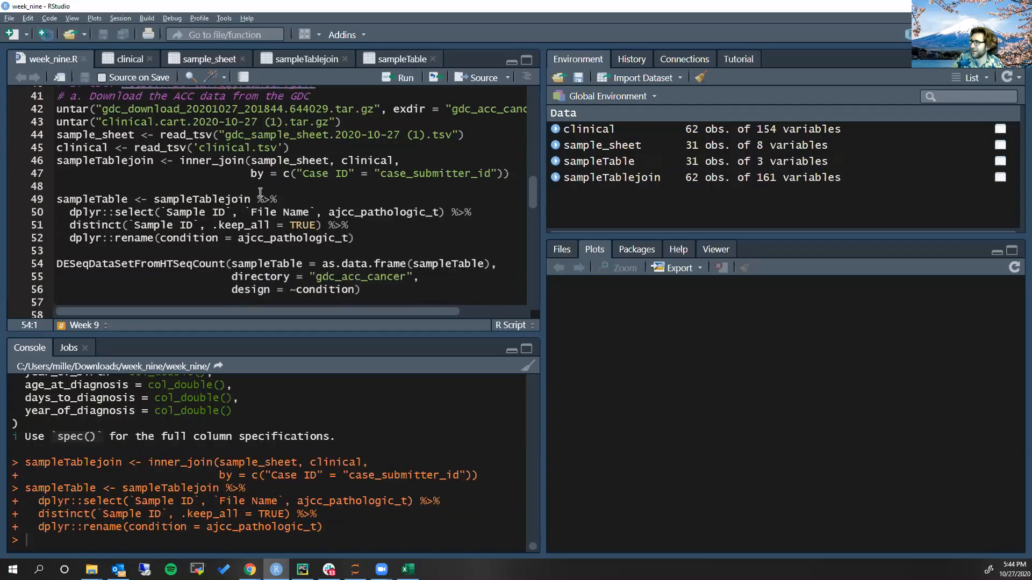
scroll(124, 207, down, 2)
click(109, 251)
scroll(256, 253, down, 3)
key(ctrl+Return)
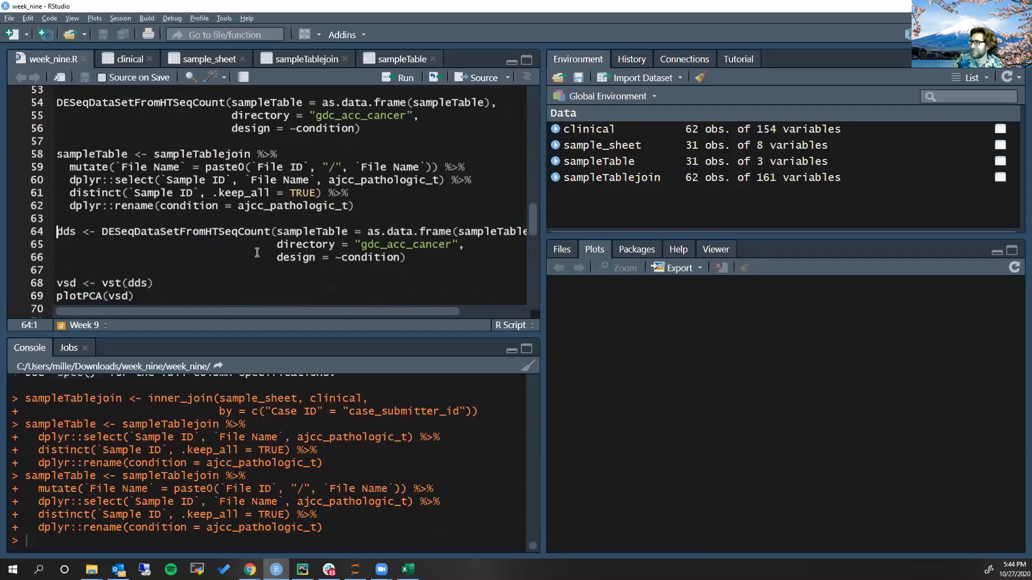
key(ctrl+Return)
Skip the vst and PCA lines and run dds <- DESeq(dds) on the rebuilt dataset
scroll(253, 253, down, 3)
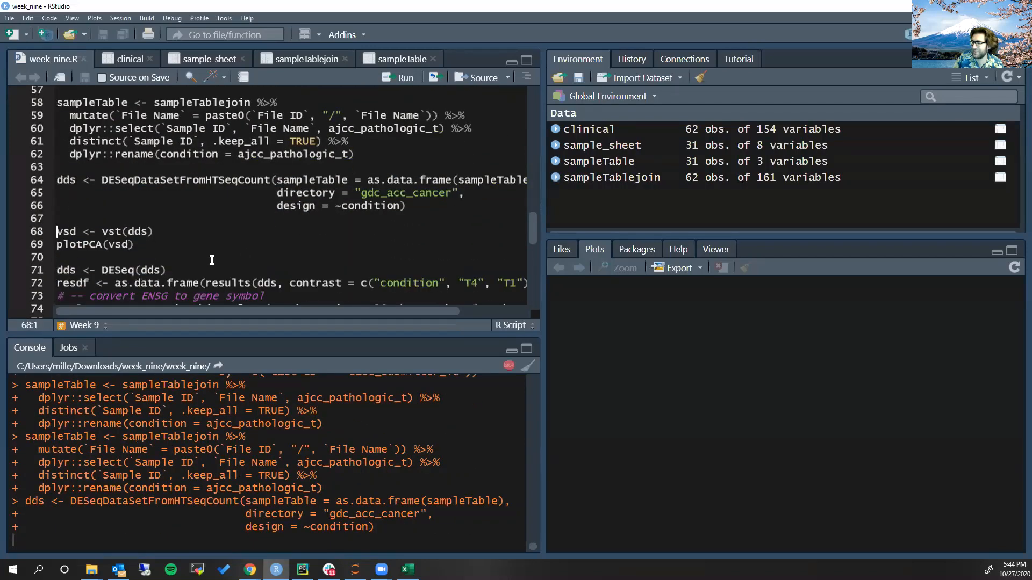
scroll(242, 255, down, 2)
click(115, 238)
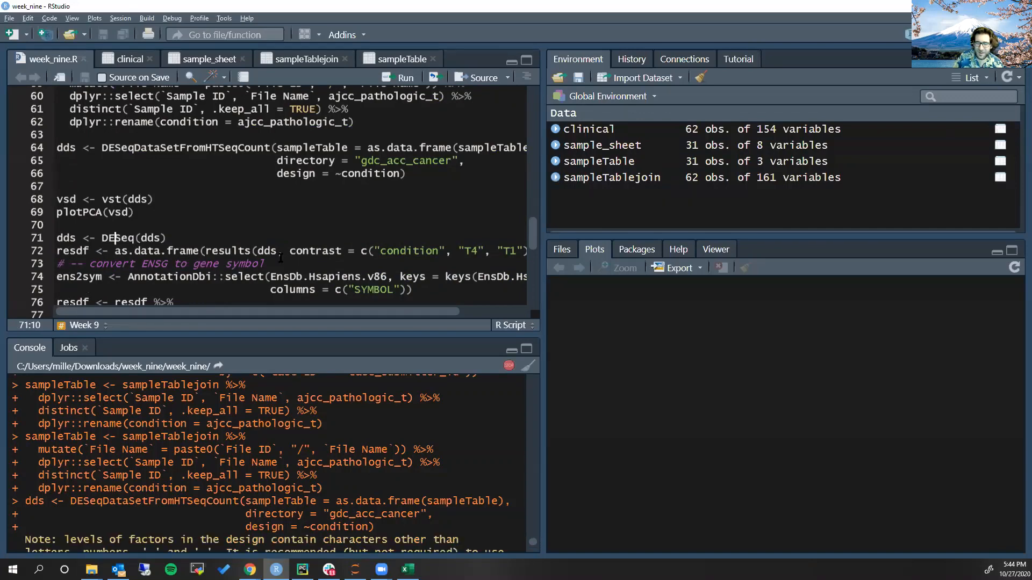
key(ctrl+Return)
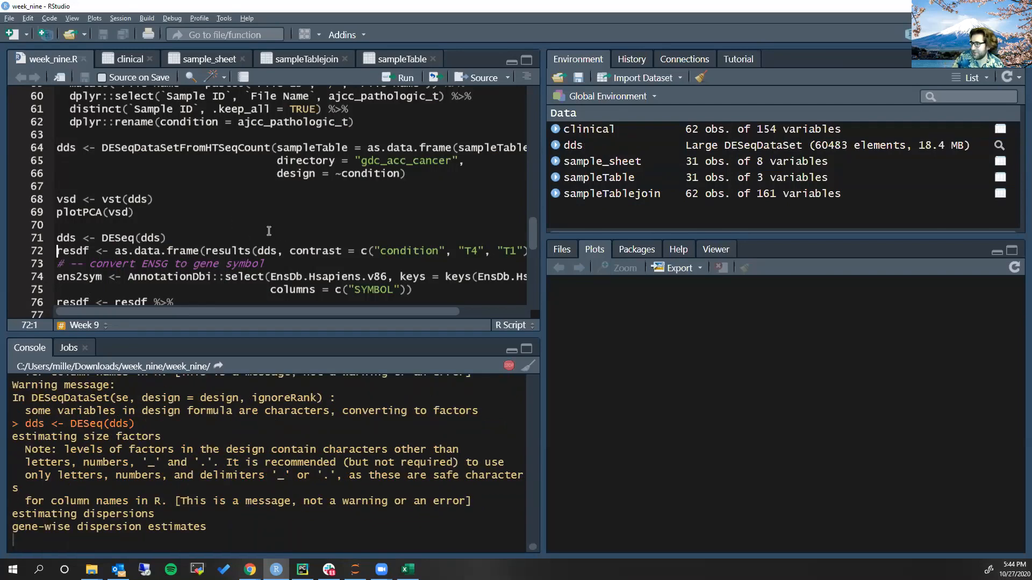
Review the script lines that convert ENSG IDs to gene symbols and write over-expressed genes to T4_vs_T1.overexp.csv
scroll(268, 231, down, 4)
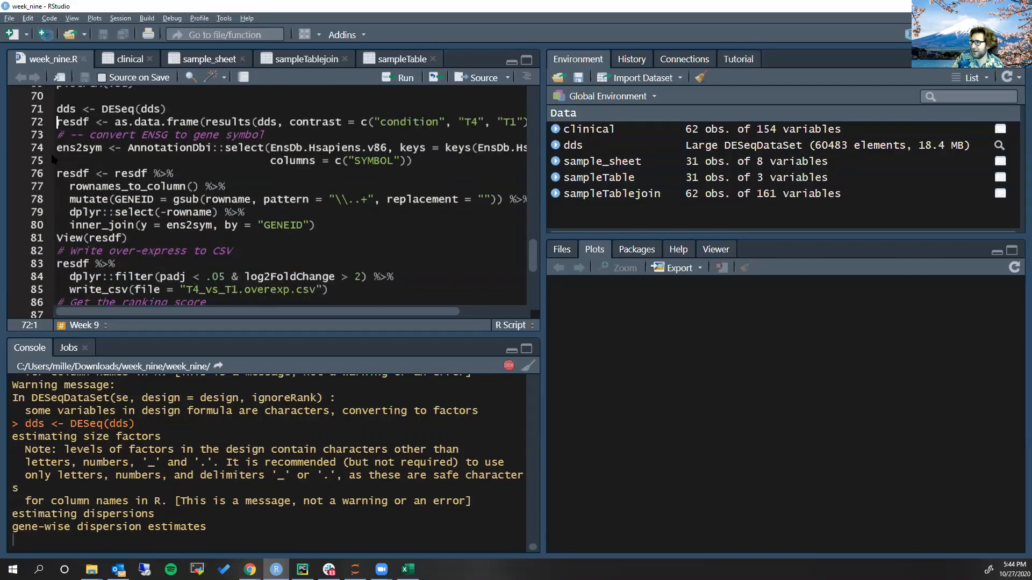
drag(56, 148, 259, 236)
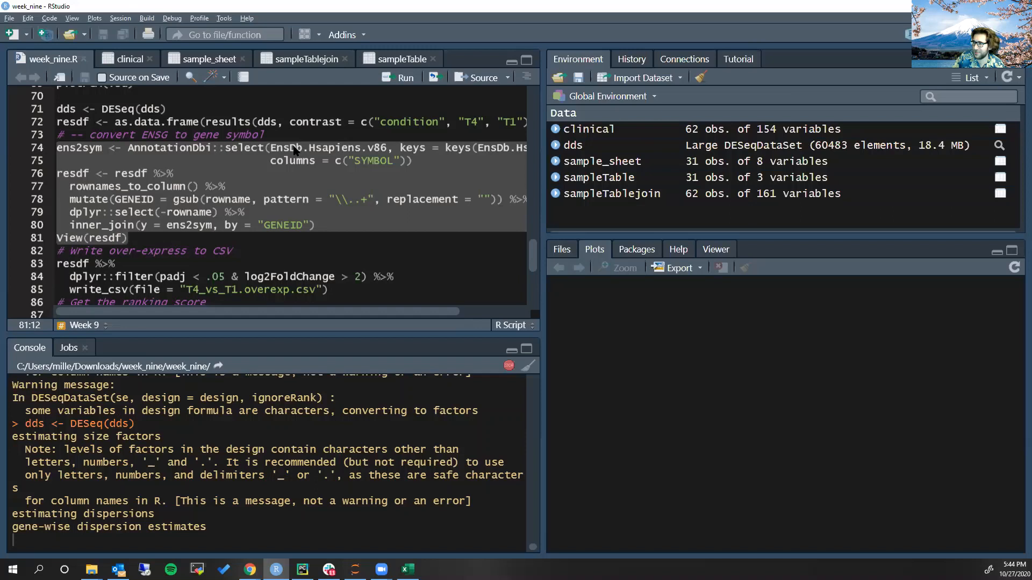
scroll(293, 148, down, 2)
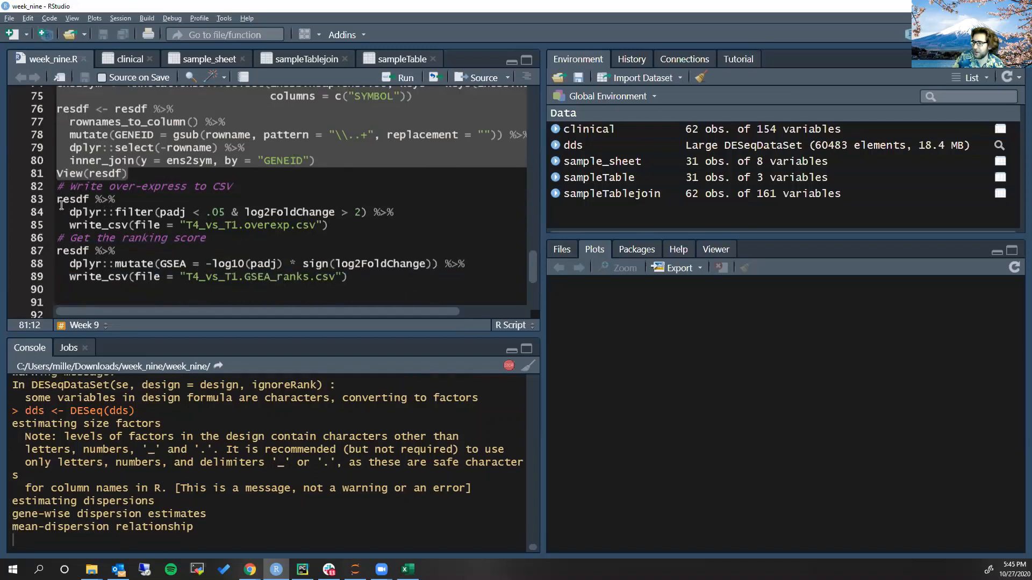
drag(61, 204, 358, 229)
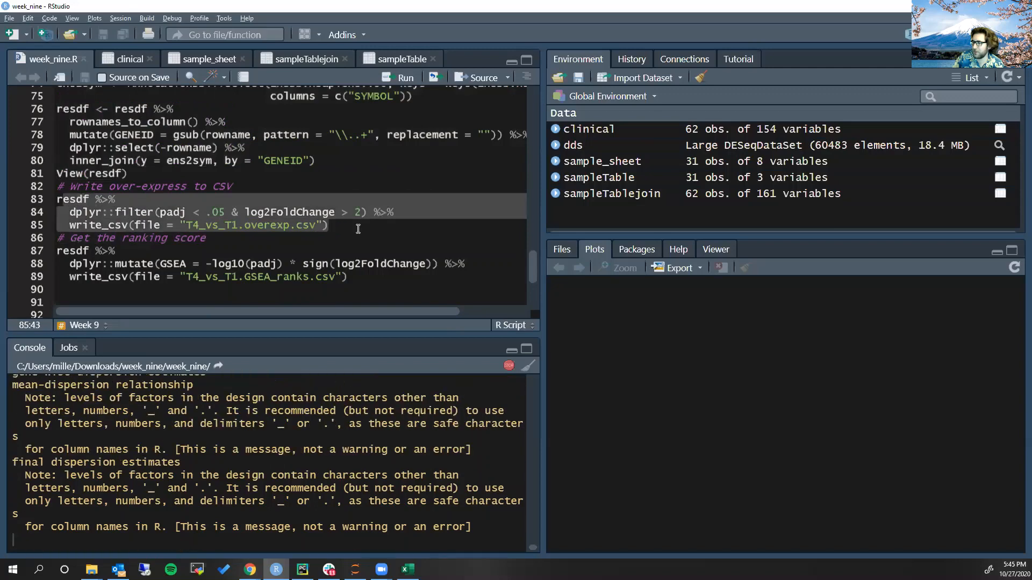
scroll(317, 245, up, 3)
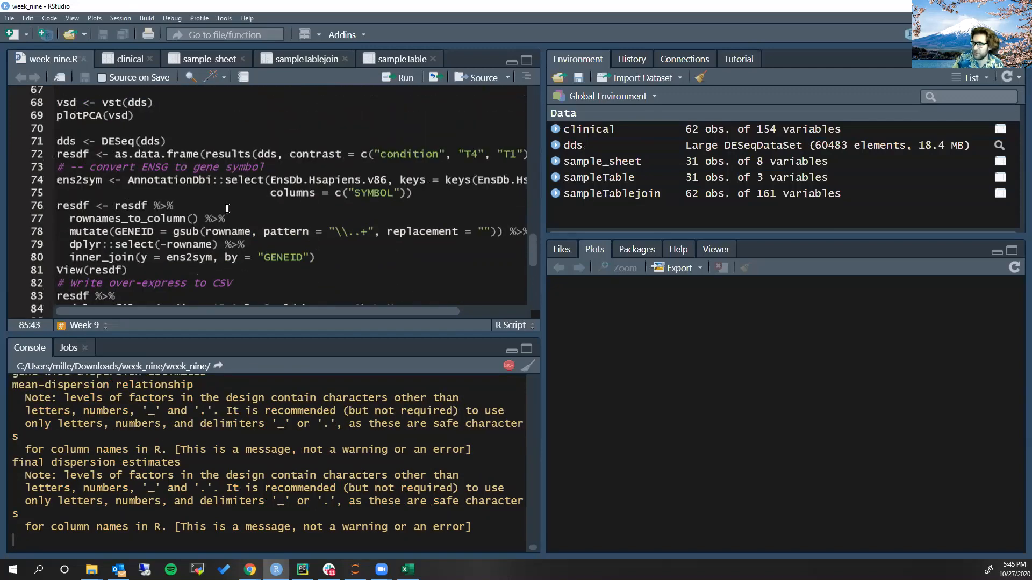
click(227, 208)
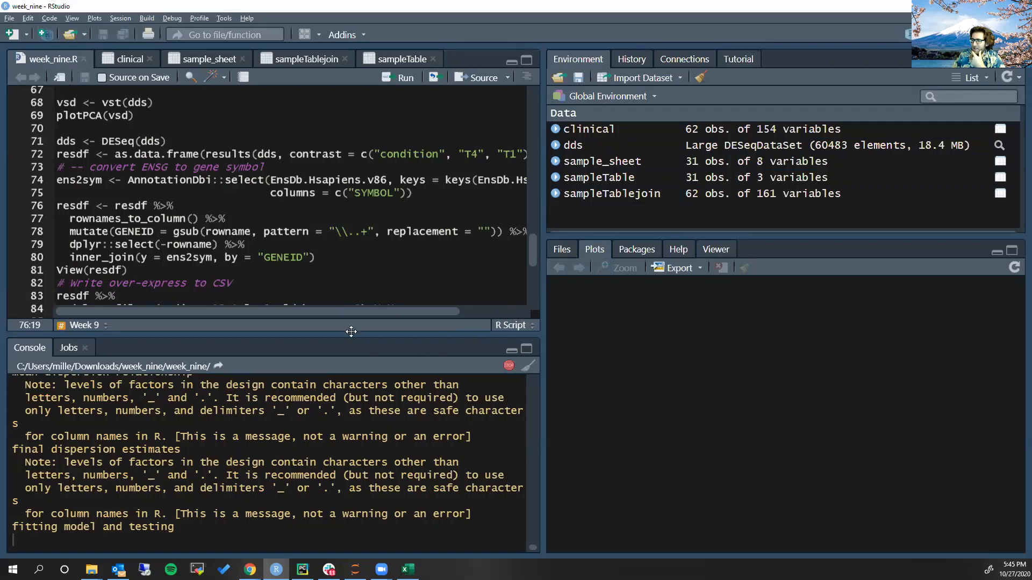
Enlarge the console to check the DESeq progress messages, and restore the script editor's height
drag(354, 330, 359, 277)
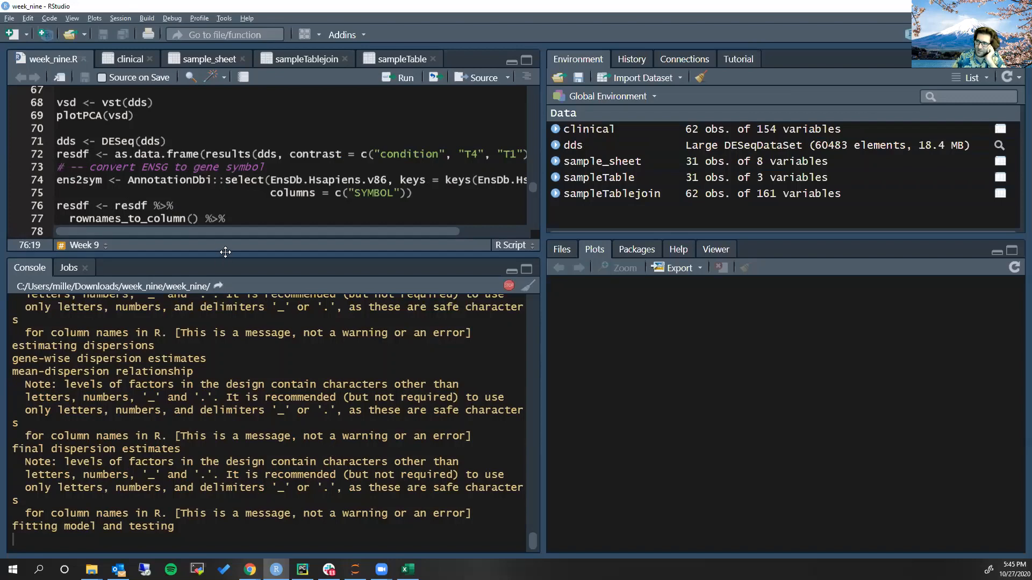
drag(225, 252, 241, 357)
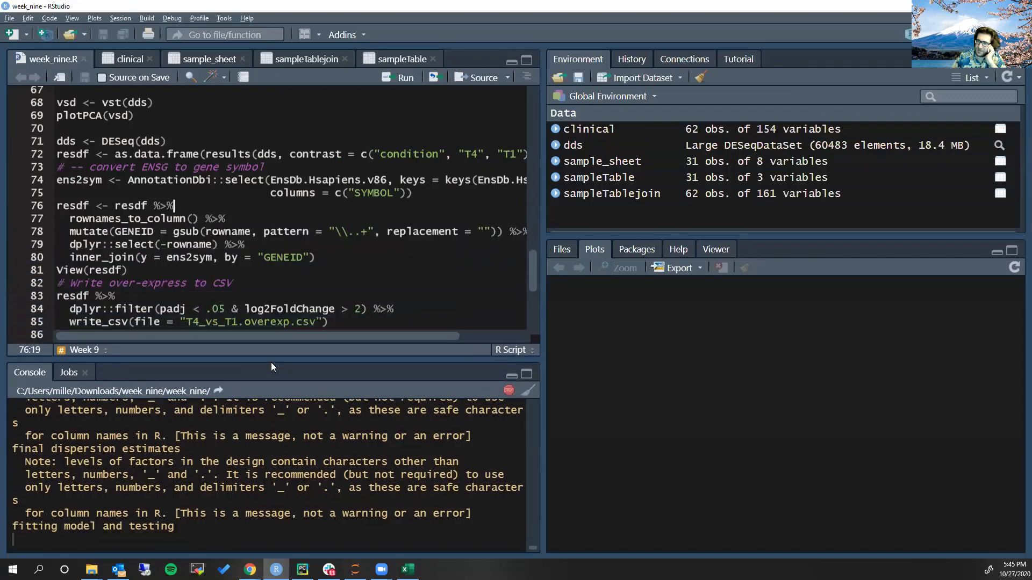
click(145, 274)
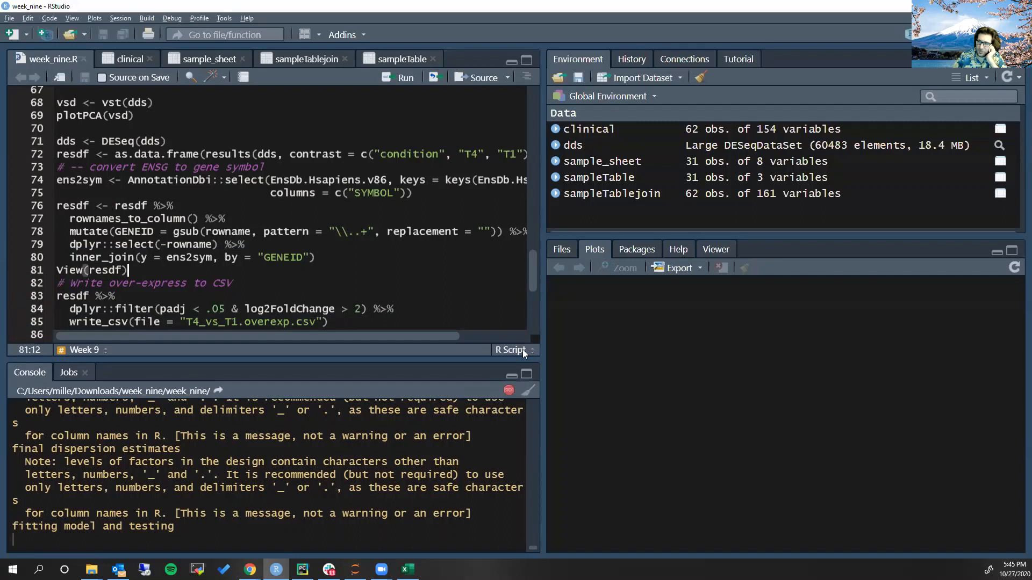
click(186, 257)
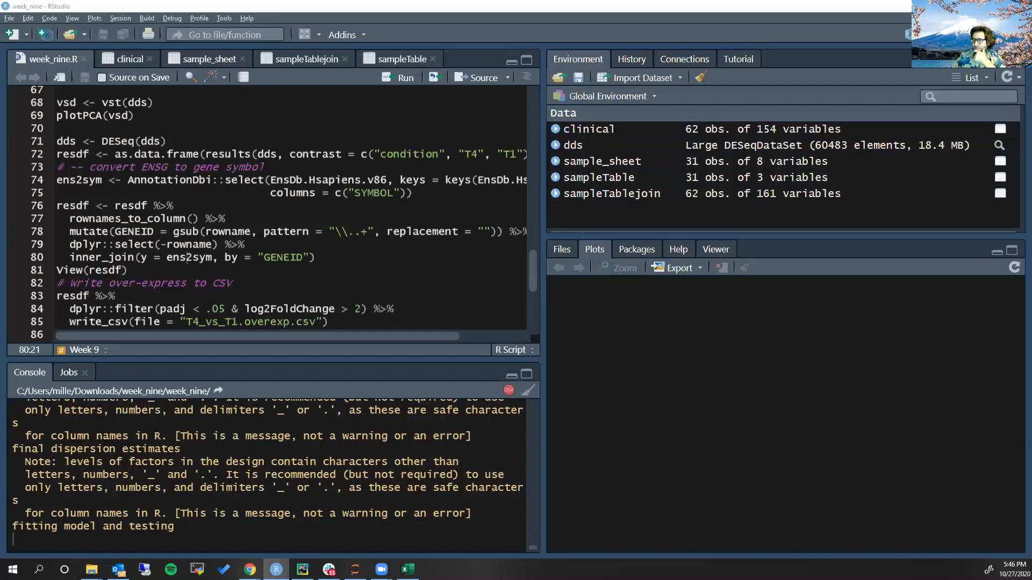
drag(319, 359, 339, 277)
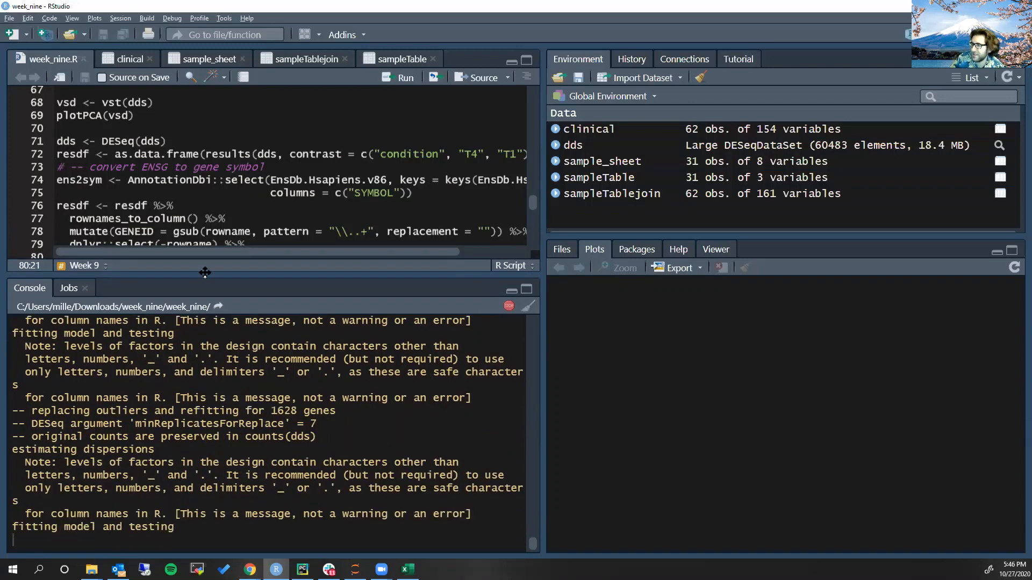
drag(204, 272, 236, 373)
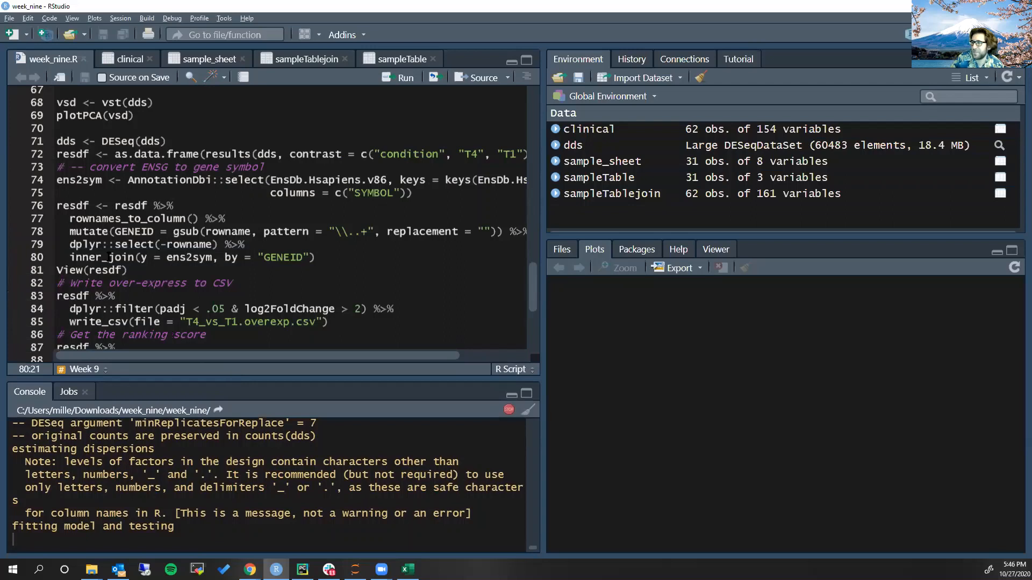
Widen the script editor, check the contrast arguments, and run the resdf line extracting DESeq results for condition T4 versus T1
click(102, 205)
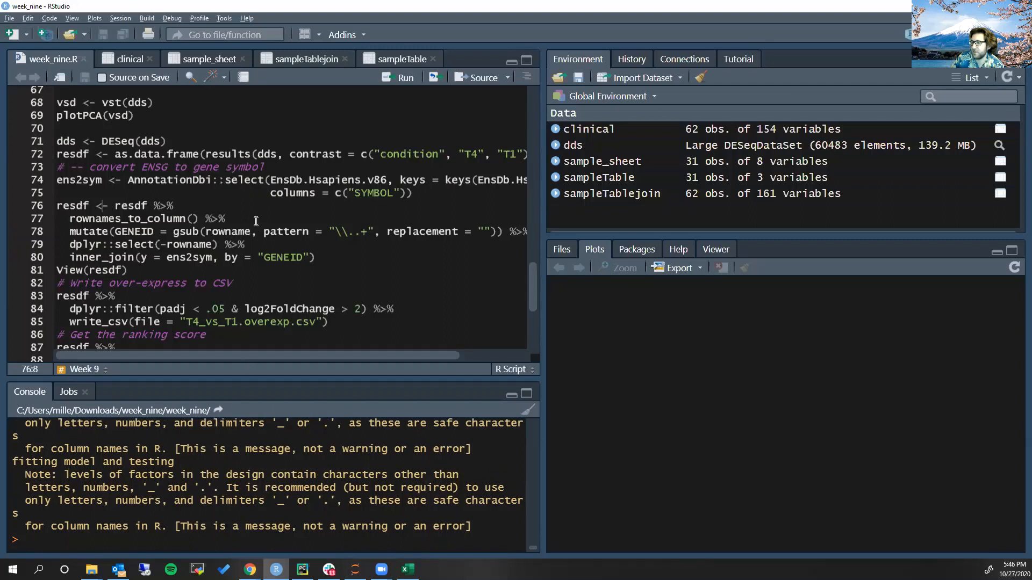
click(135, 154)
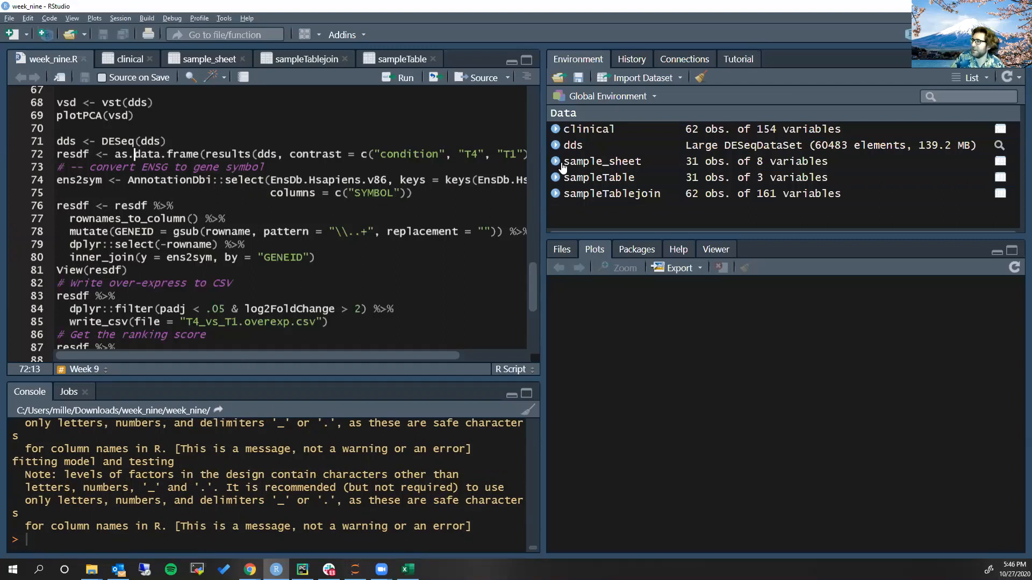
drag(543, 164, 642, 165)
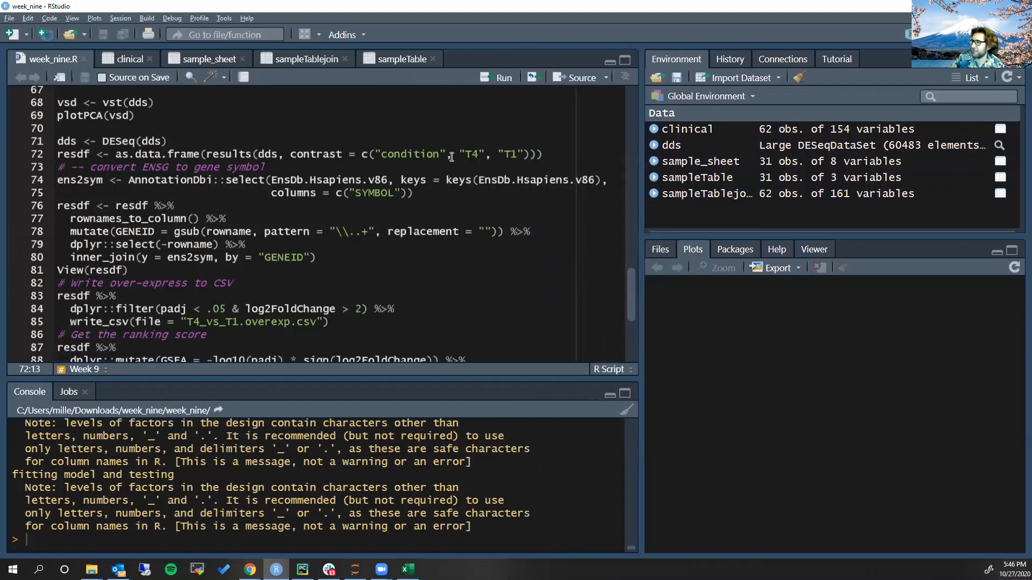
drag(460, 155, 524, 156)
double_click(410, 155)
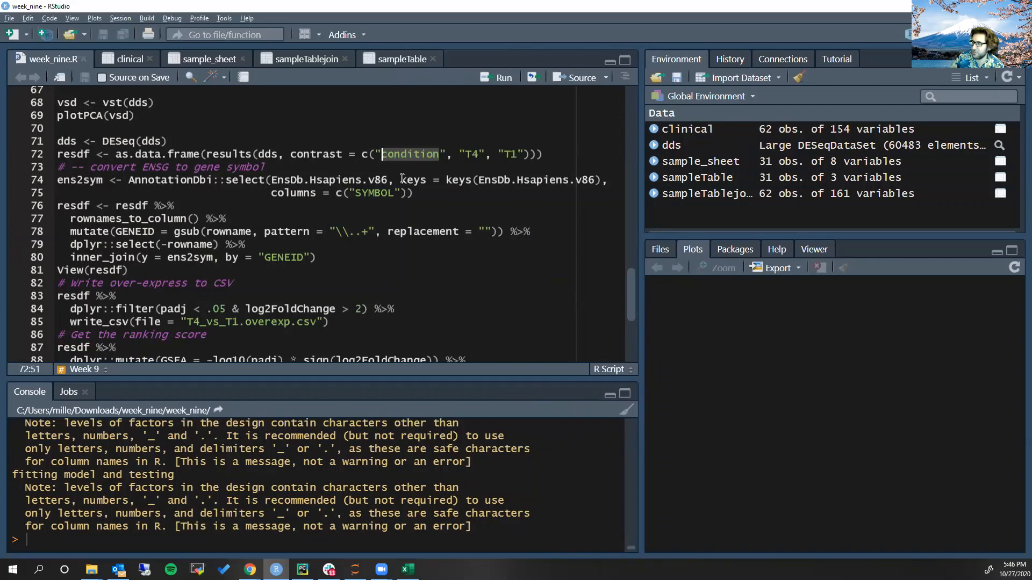
click(400, 155)
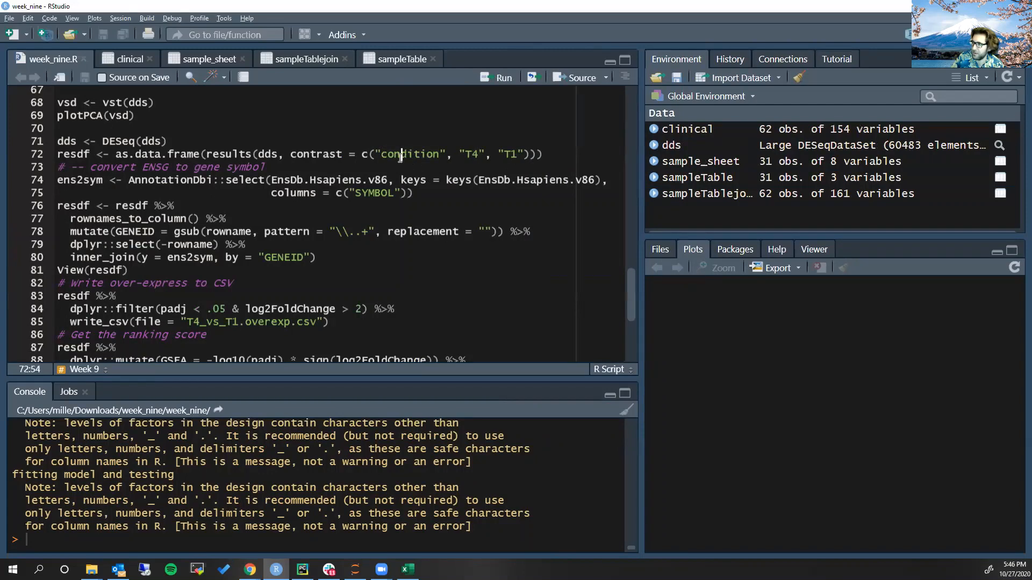
double_click(400, 156)
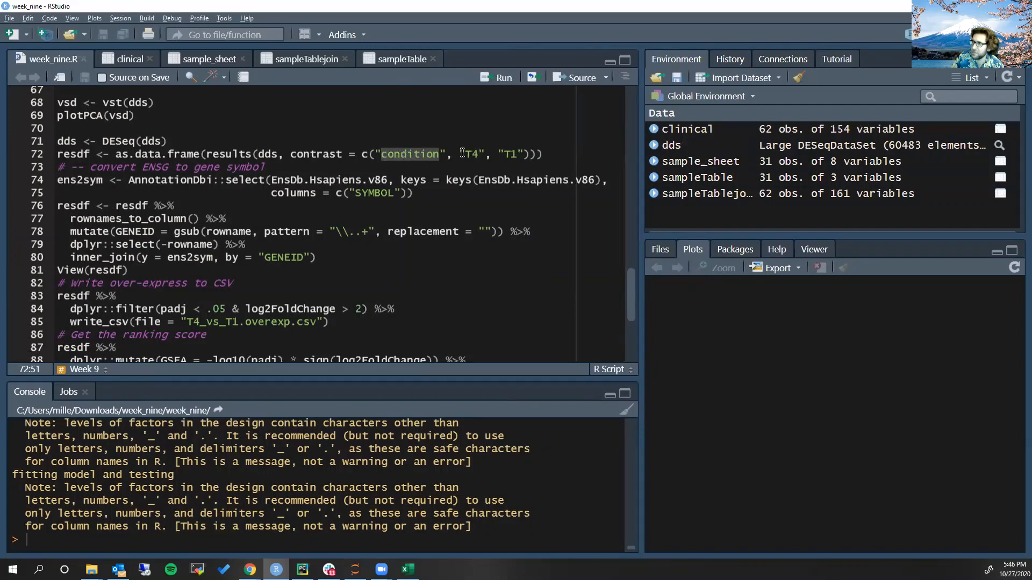
drag(460, 155, 517, 155)
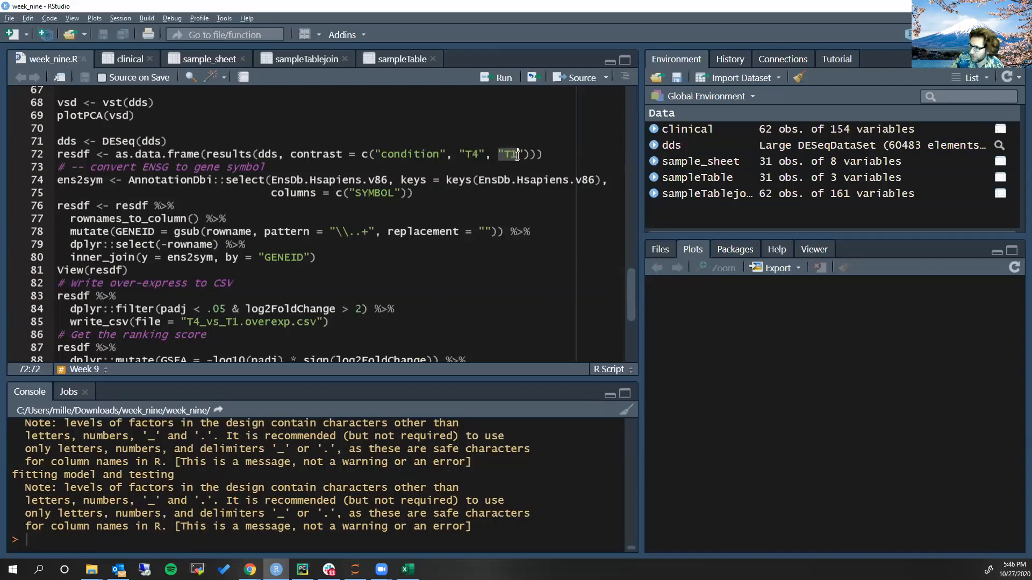
click(279, 156)
key(ctrl+Return)
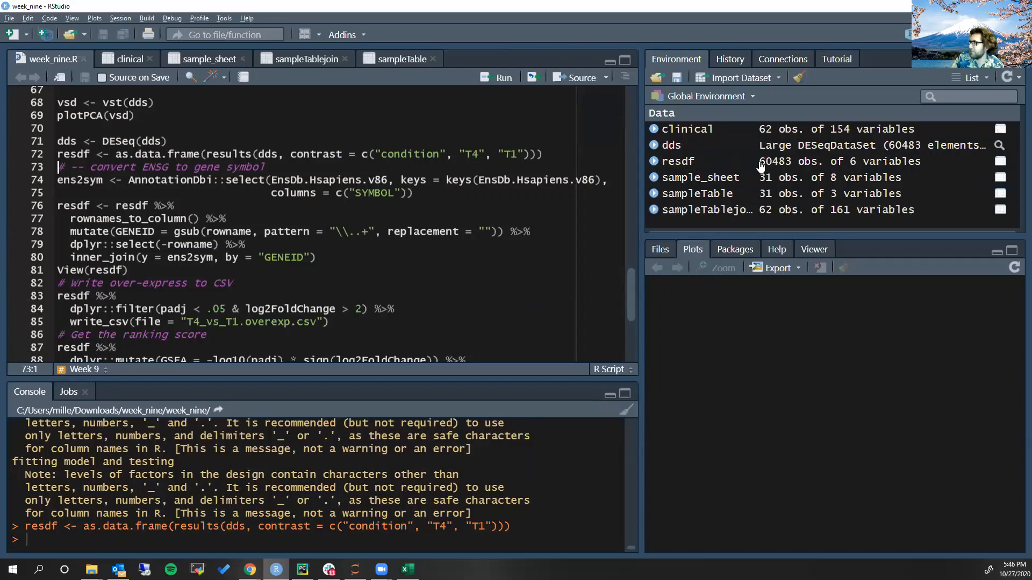
click(761, 164)
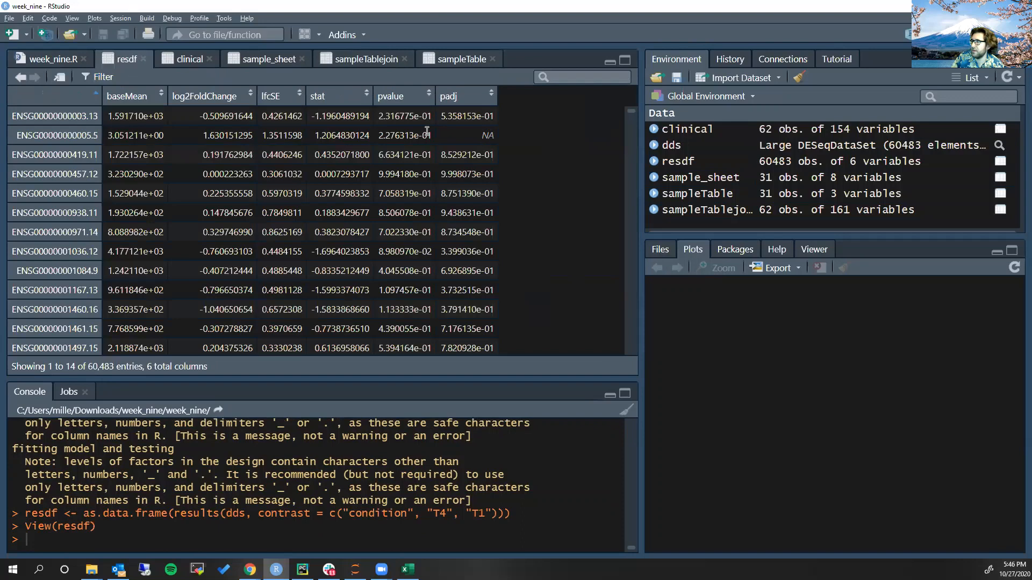
click(475, 102)
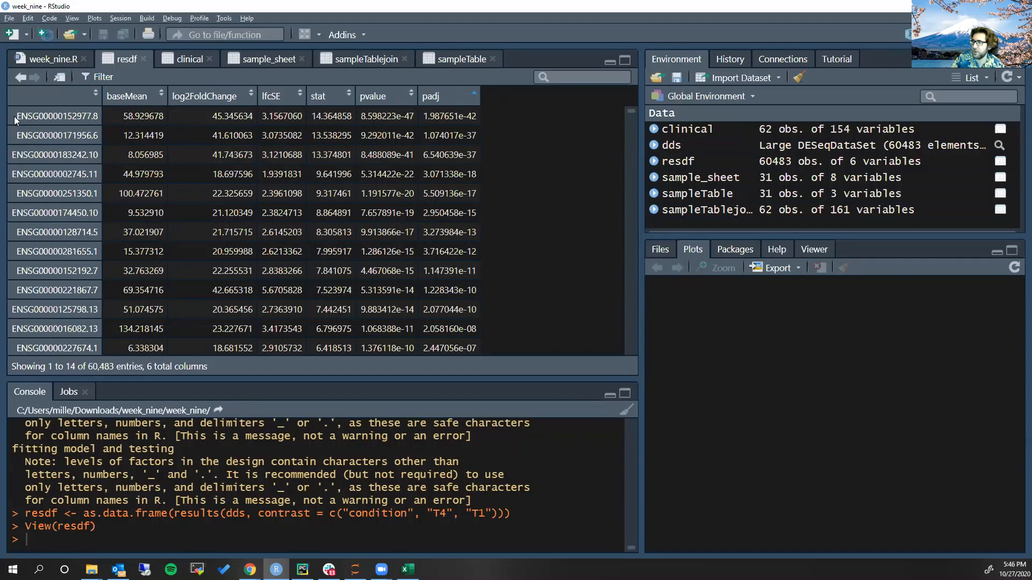
drag(16, 120, 91, 117)
key(ctrl+c)
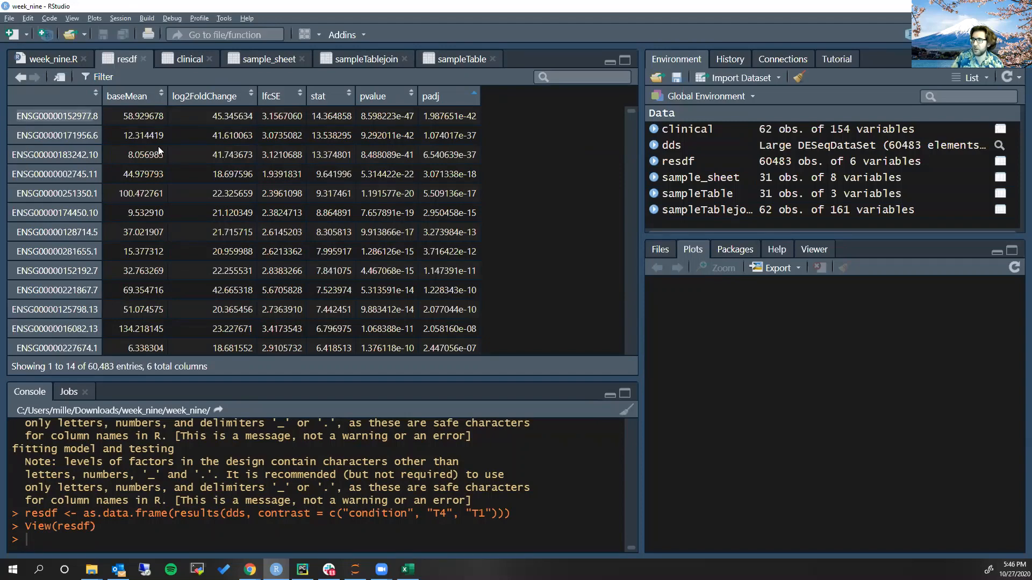
key(alt+Tab)
key(ctrl+t)
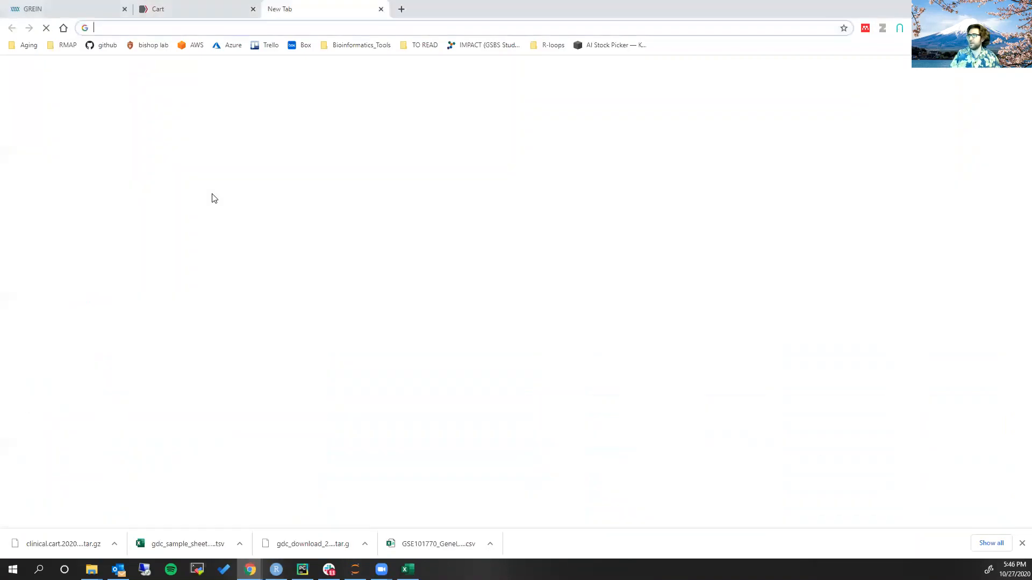
key(ctrl+v)
key(Return)
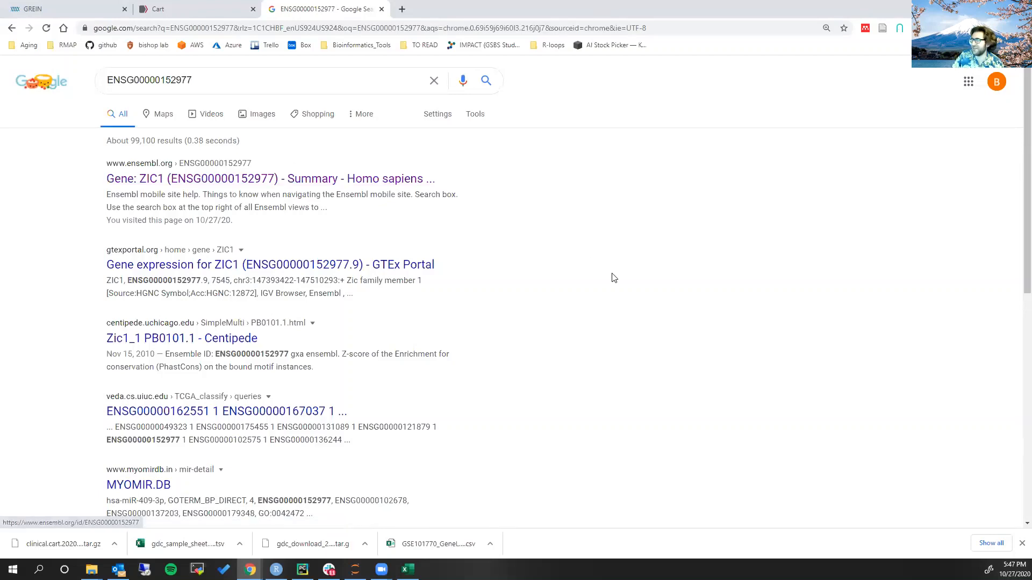
Back in RStudio, run the script lines that build ens2sym and join gene symbols into resdf, and view resdf sorted by ascending padj
key(alt+Tab)
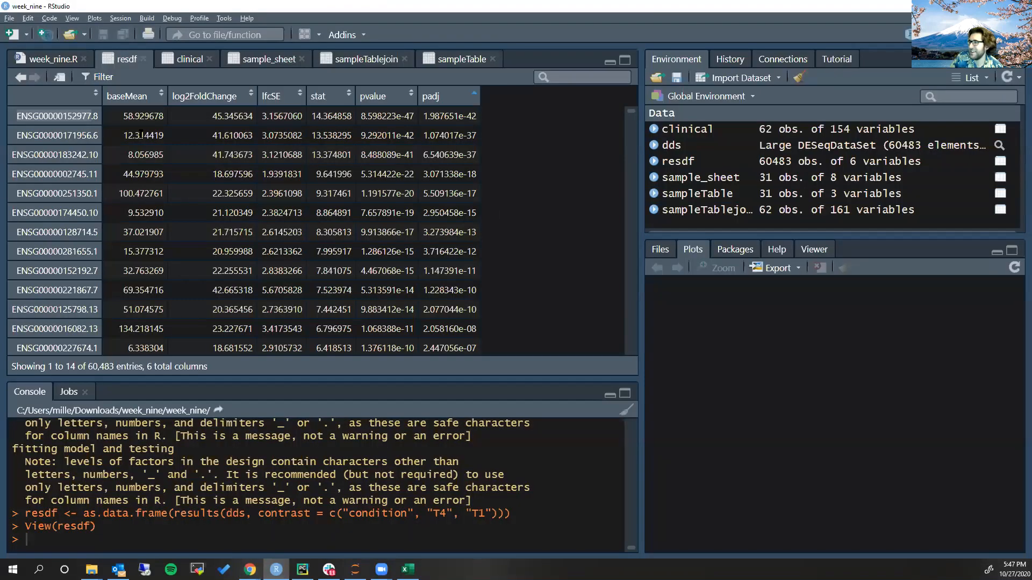
click(53, 59)
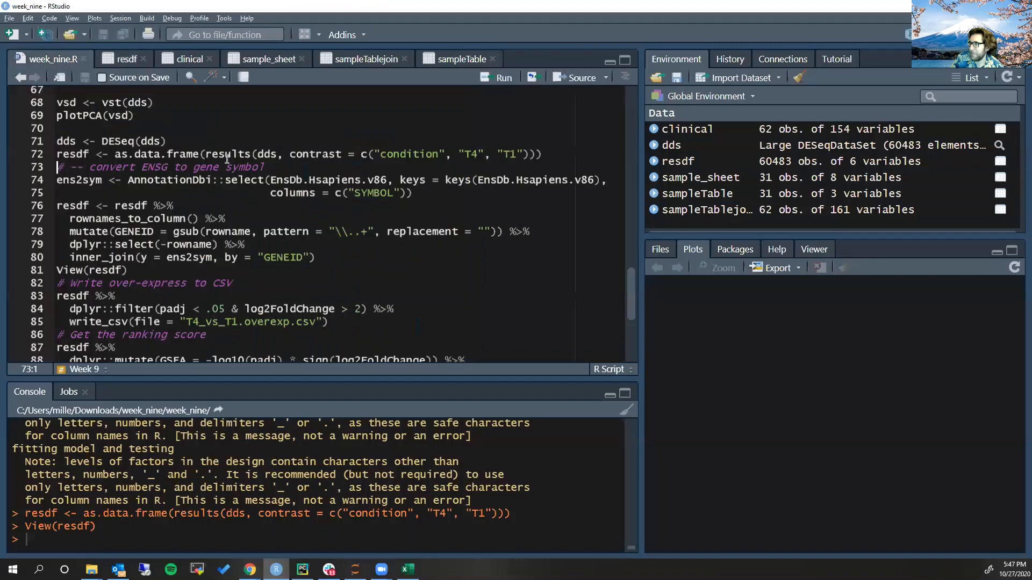
click(160, 181)
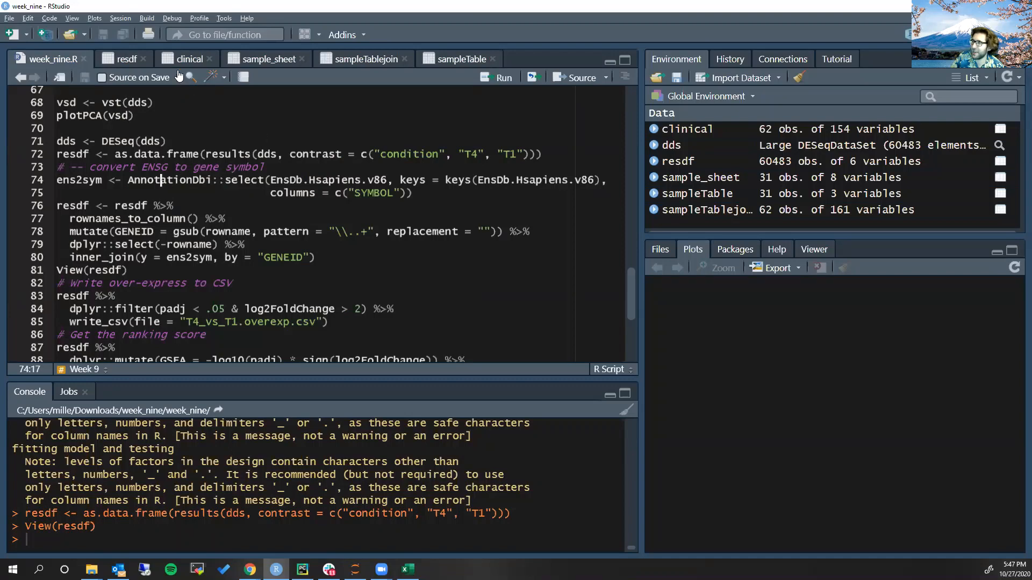
click(127, 59)
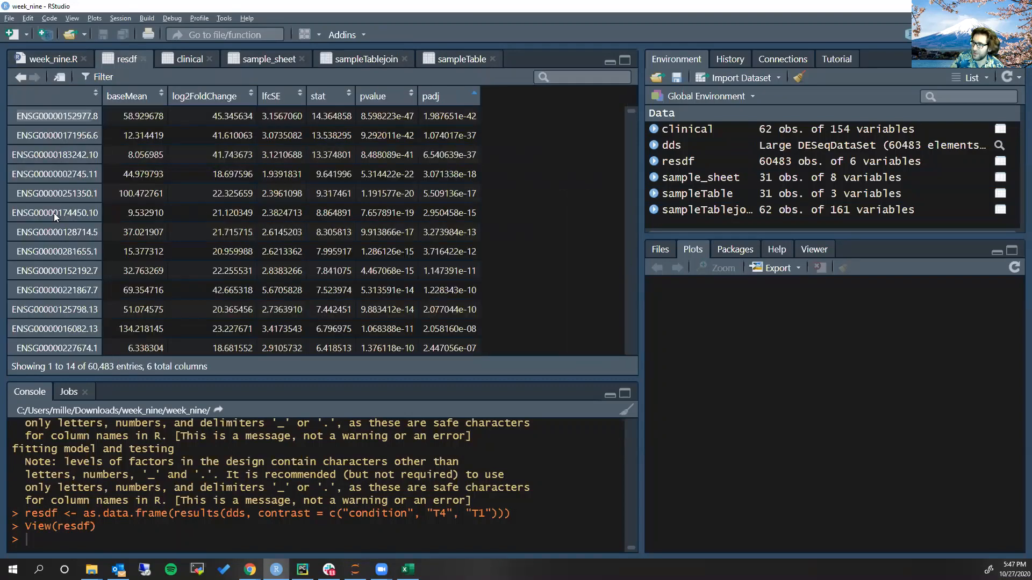
click(62, 57)
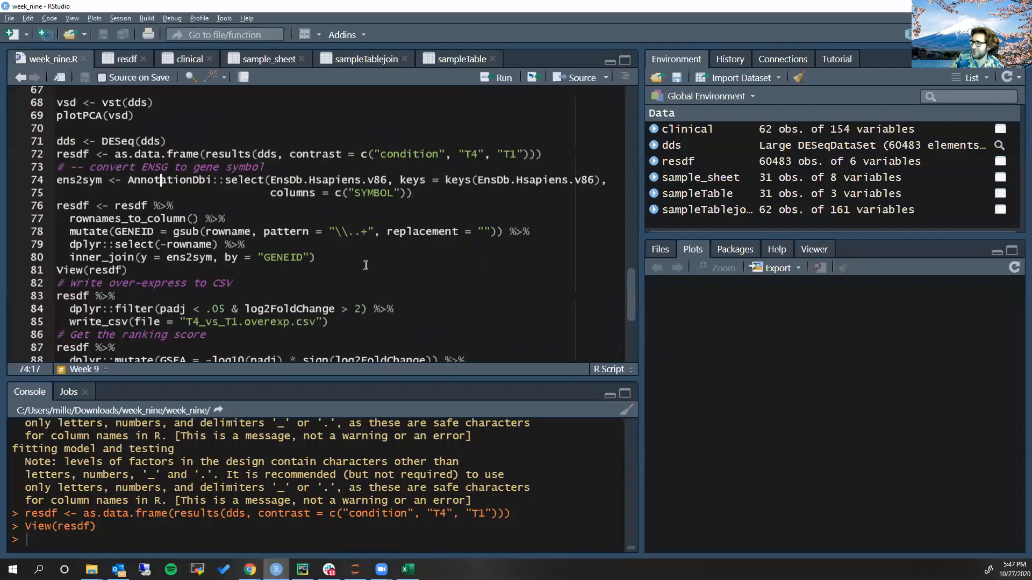
key(ctrl+Return)
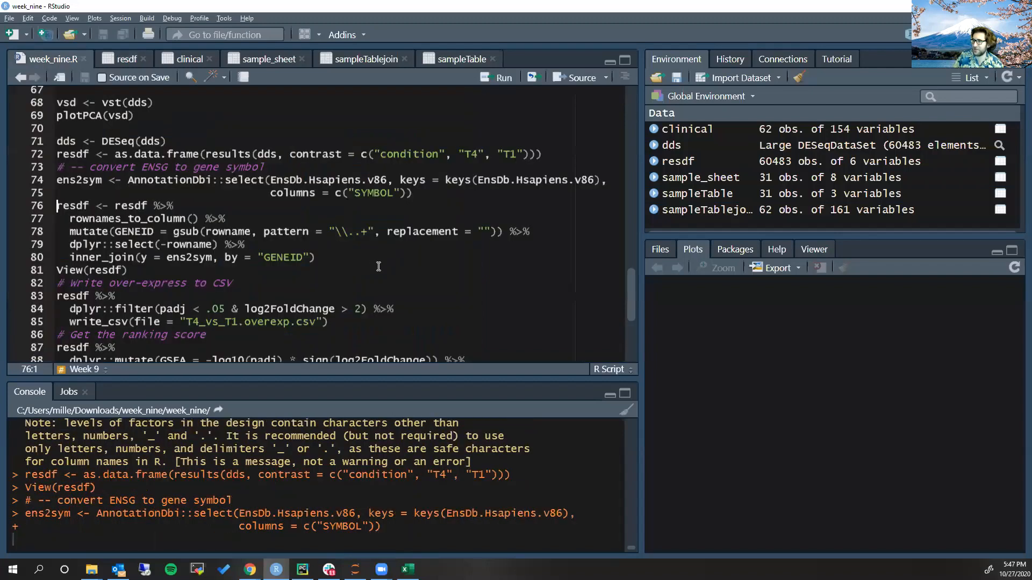
key(ctrl+Return)
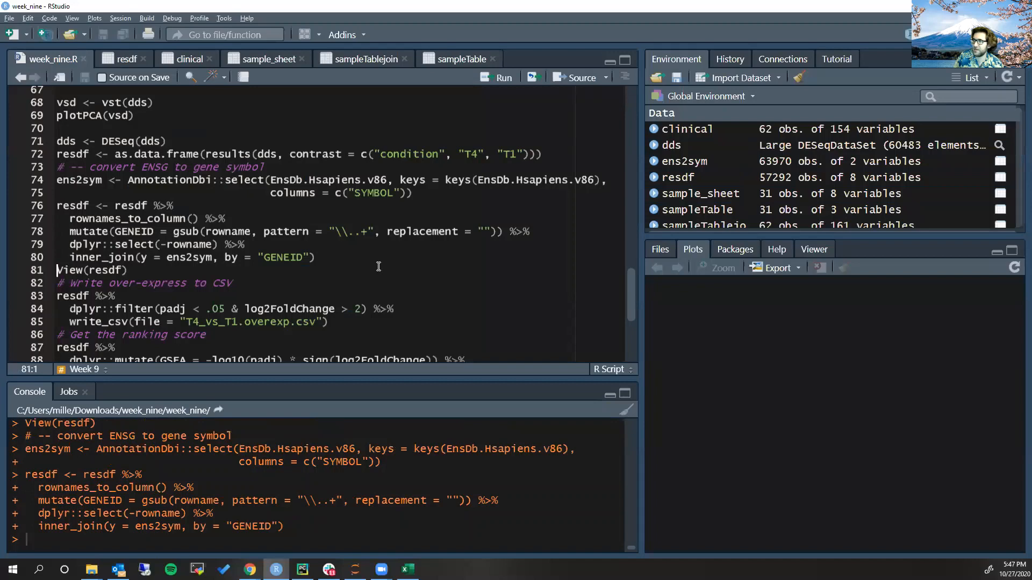
key(ctrl+Return)
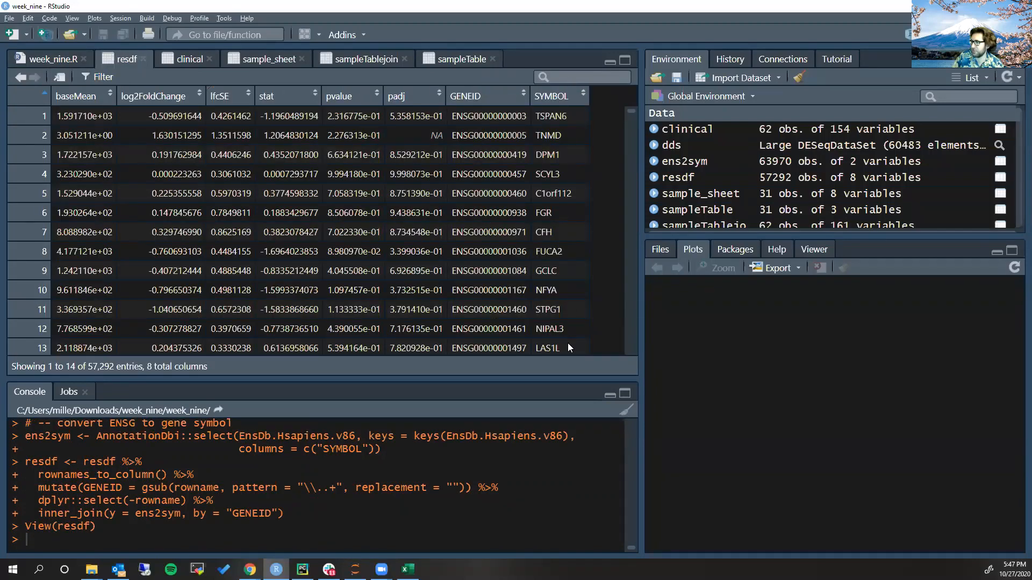
click(399, 102)
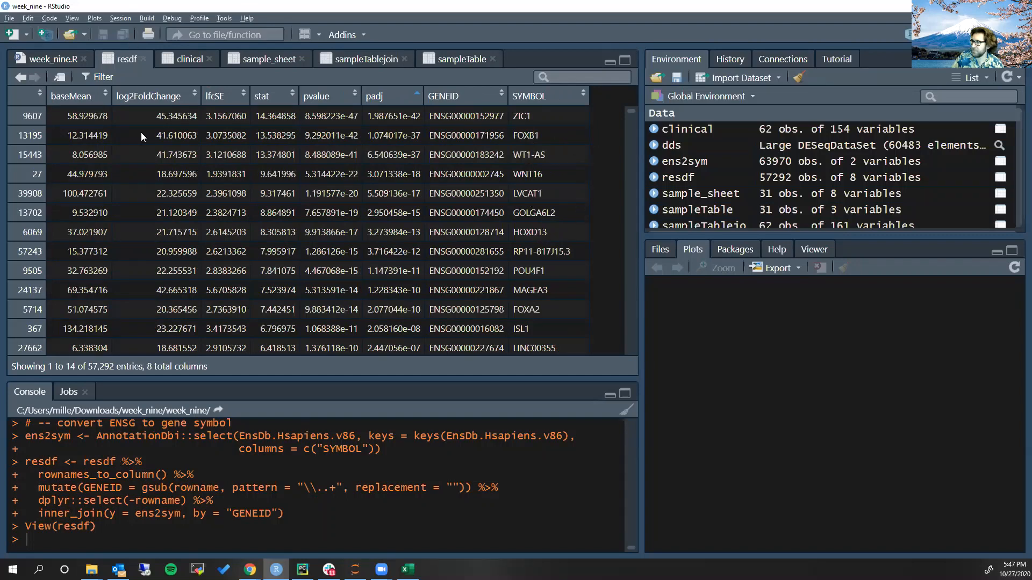
Run the script block that filters resdf for padj < .05 and log2FoldChange > 2 and writes T4_vs_T1.overexp.csv
click(55, 58)
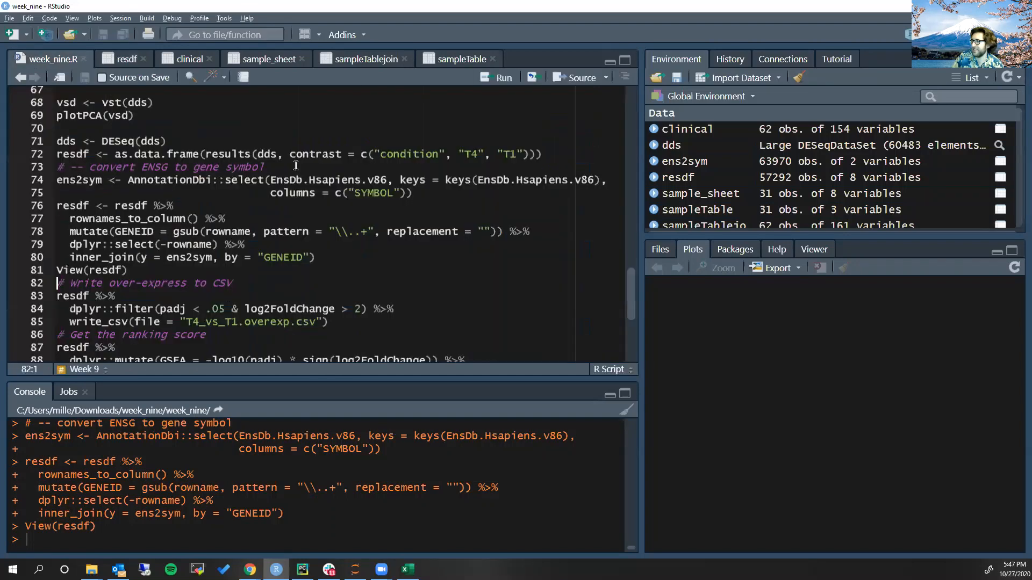
scroll(244, 207, down, 3)
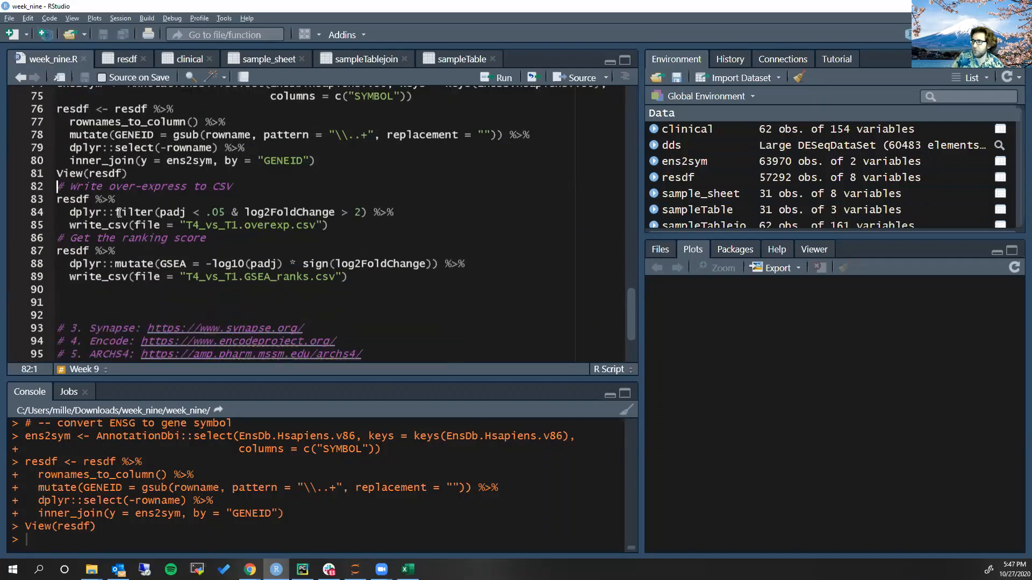
drag(296, 227, 237, 226)
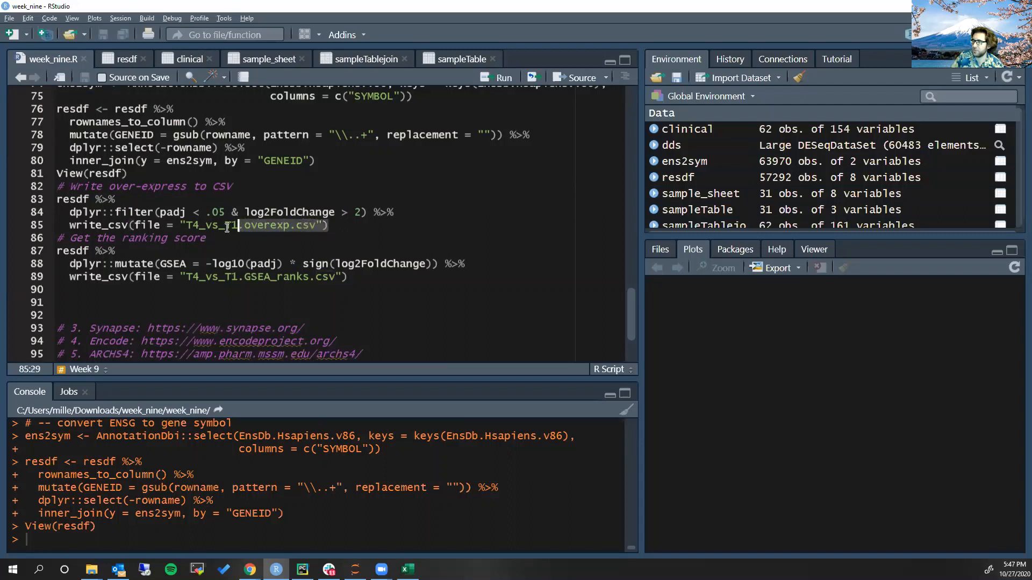
click(173, 225)
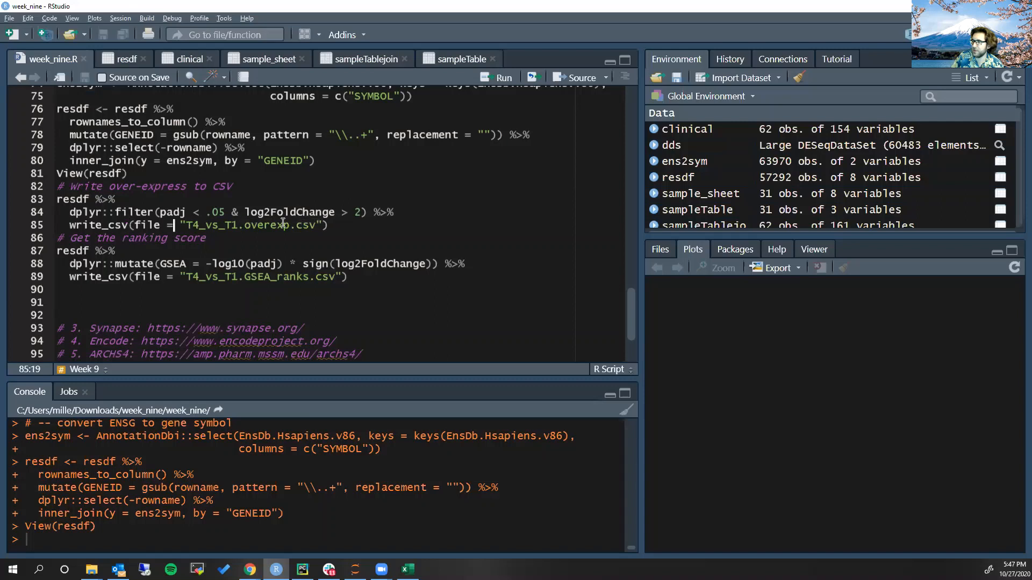
drag(159, 212, 336, 213)
click(154, 215)
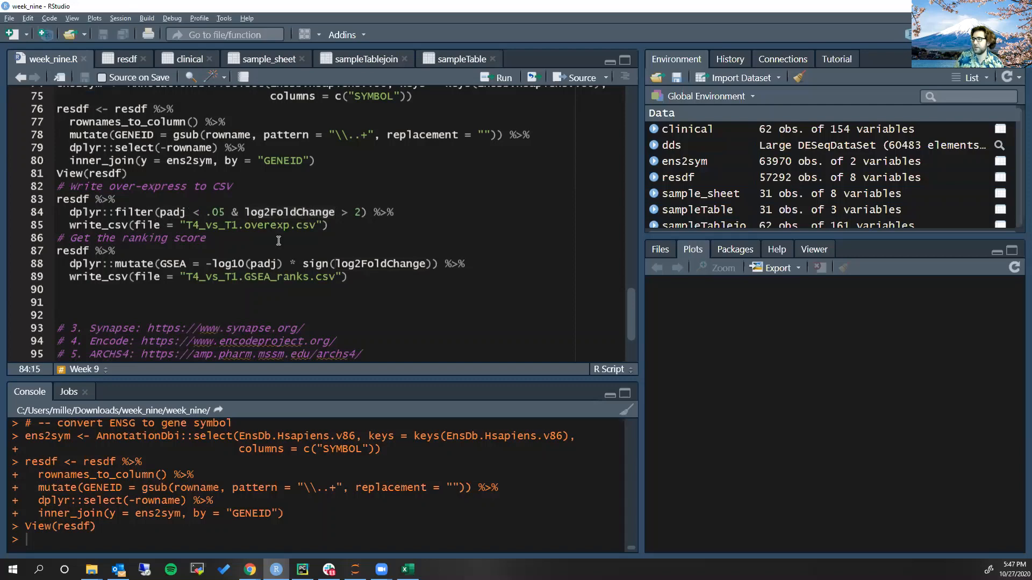
key(ctrl+Return)
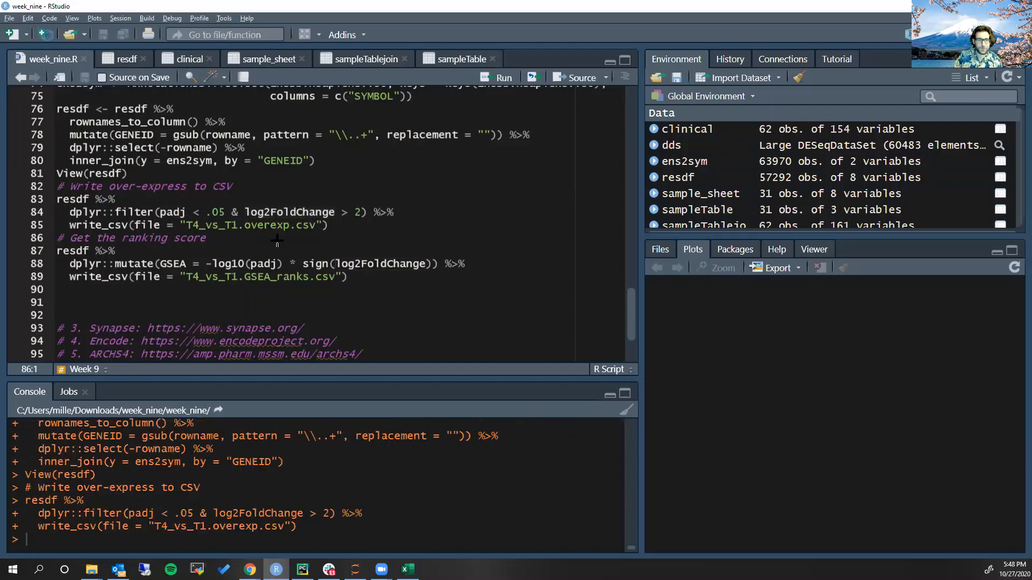
Open T4_vs_T1.overexp.csv in Excel from the week_nine project folder in File Explorer
key(alt+Tab)
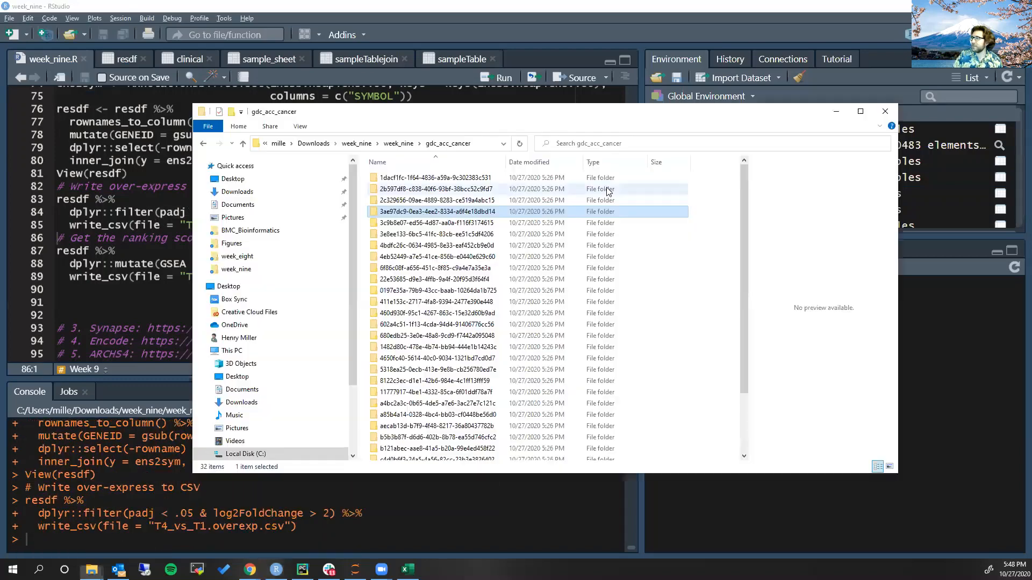
click(390, 144)
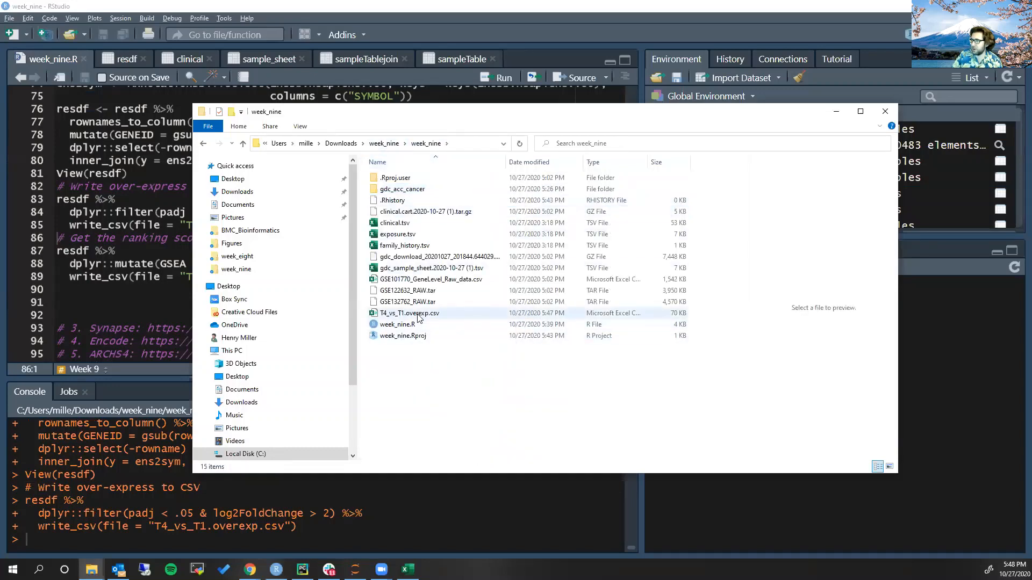
double_click(419, 318)
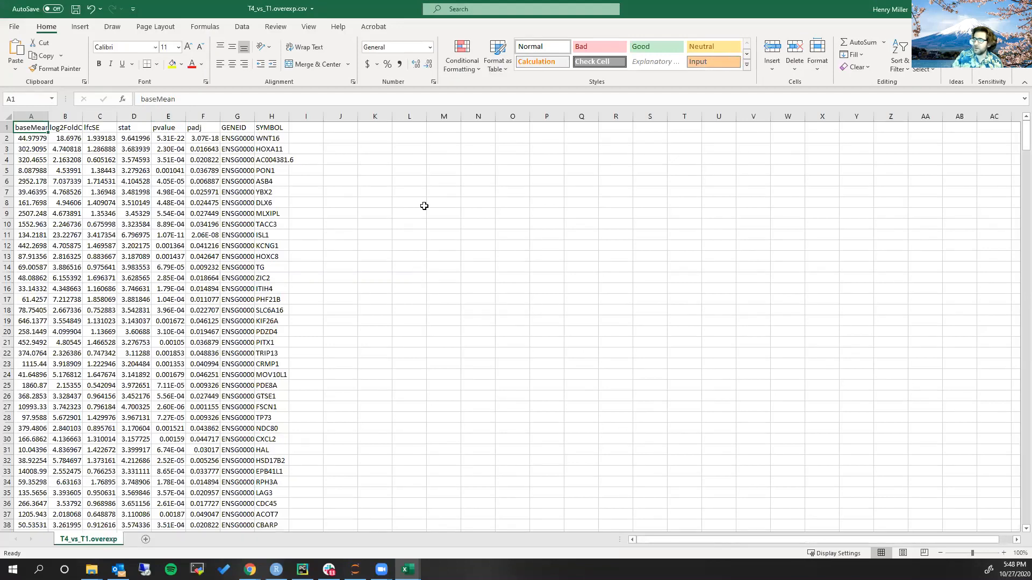
Copy all the gene symbols in the SYMBOL column, from H2 to the last row
click(274, 141)
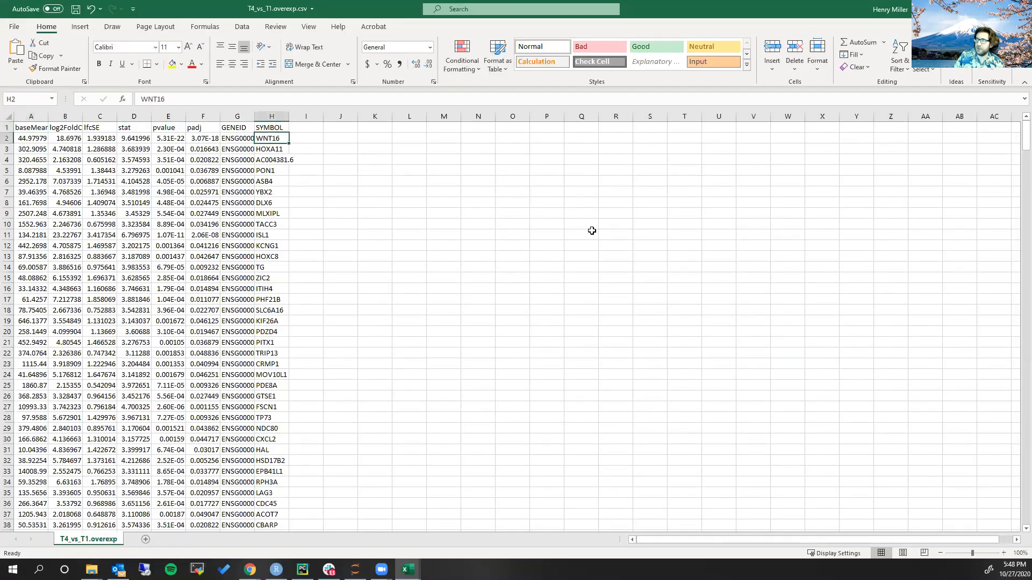
key(ctrl+shift+Down)
key(ctrl+c)
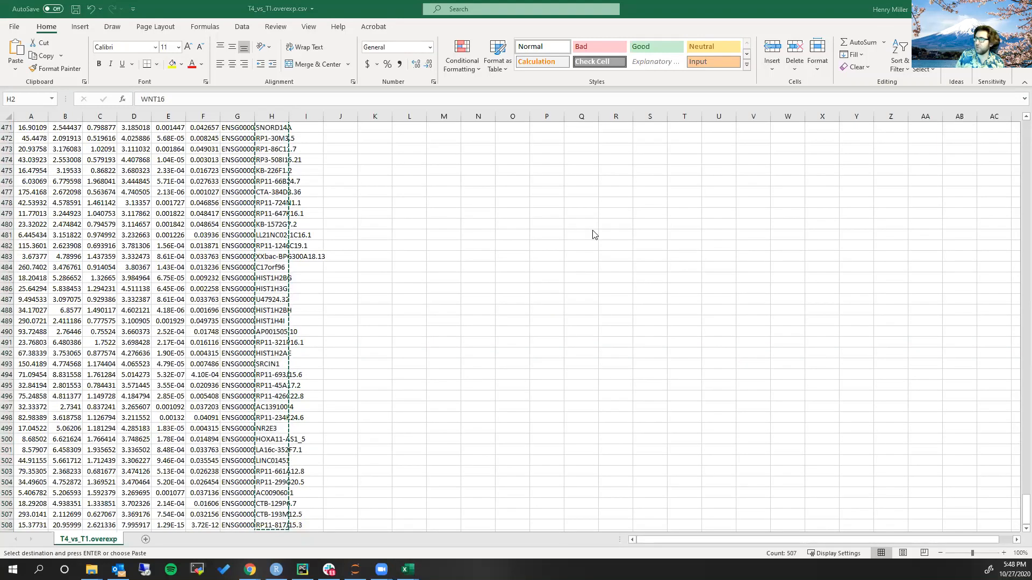
Switch to Chrome and search Google for enrichr in a new tab
key(alt+Tab)
key(ctrl+t)
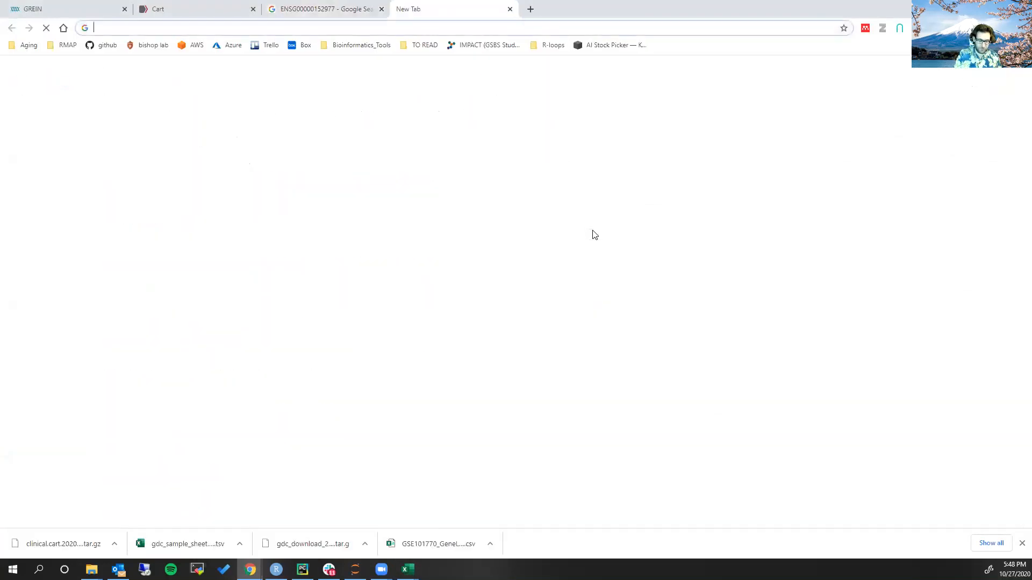
text(enrichr)
key(Return)
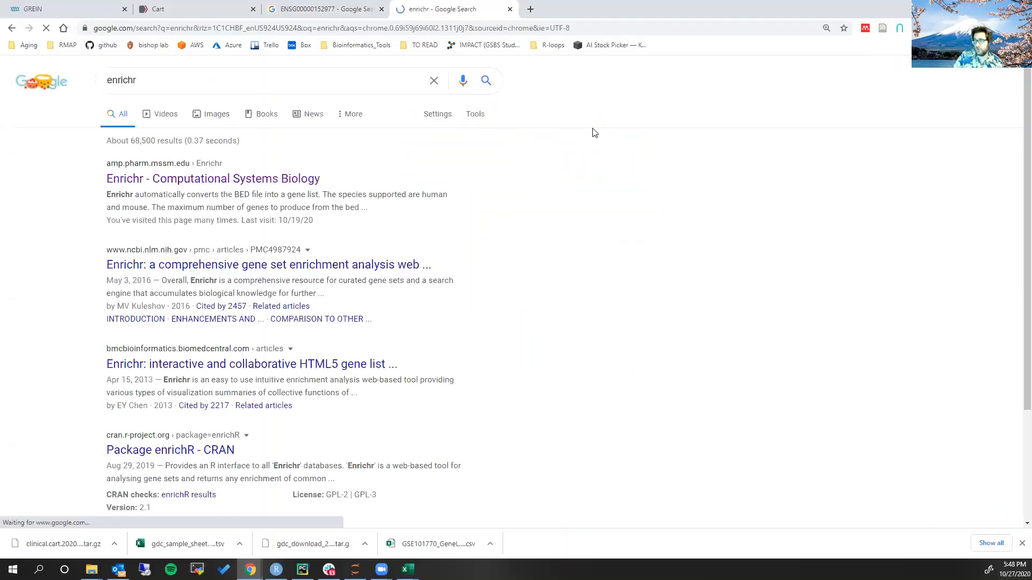
Open the Enrichr site from the search results, paste the copied gene symbols into the gene list and submit them for analysis
click(156, 176)
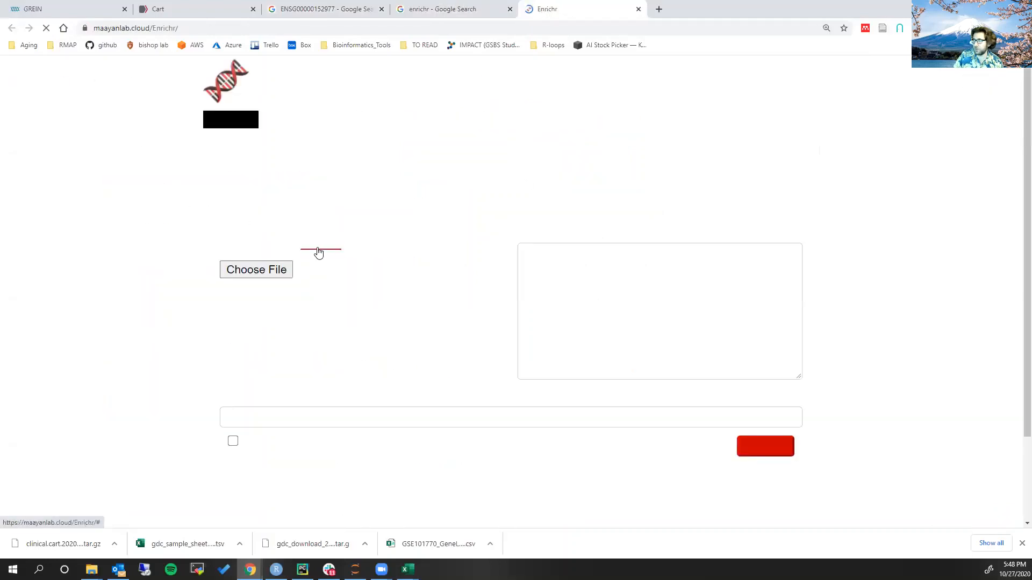
click(630, 329)
key(ctrl+v)
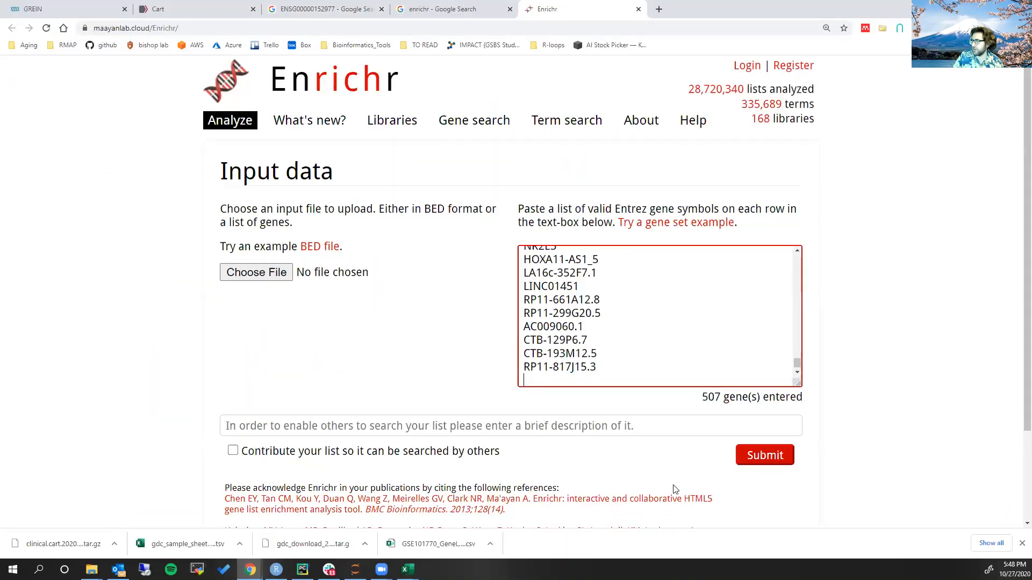
click(775, 458)
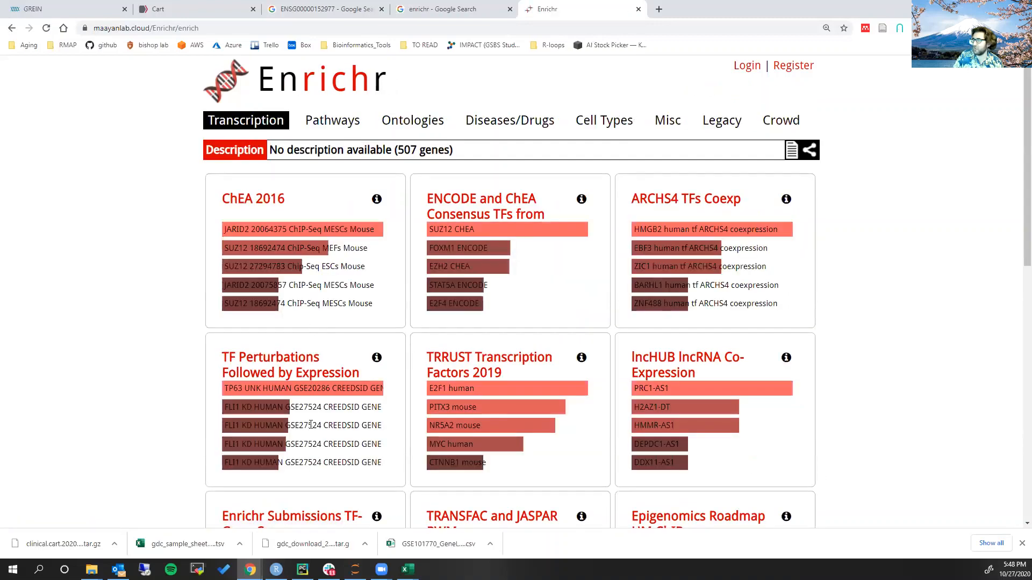
Show the Pathways enrichment results for the submitted gene list and dismiss the browser's downloads bar
click(338, 120)
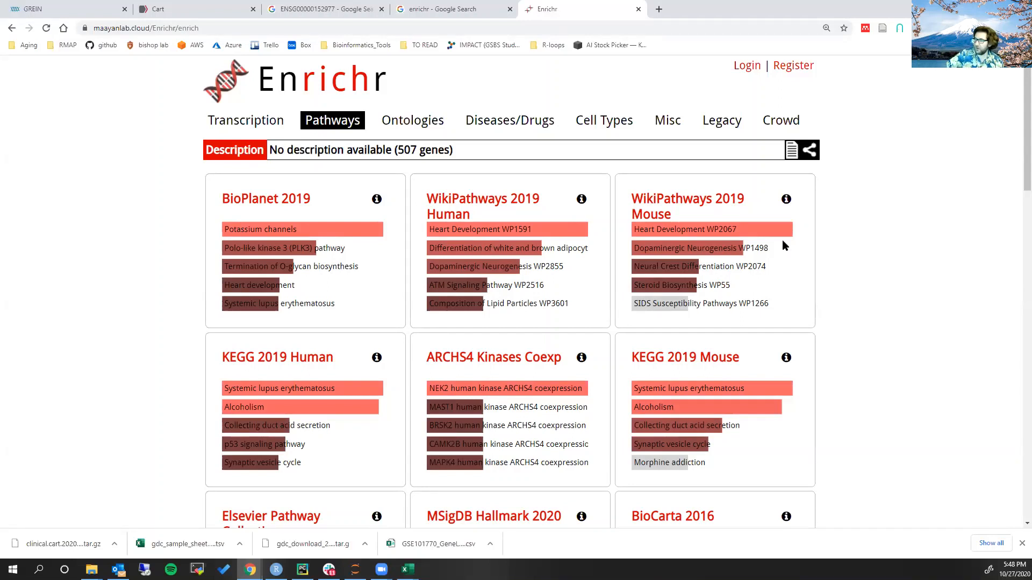
click(1021, 544)
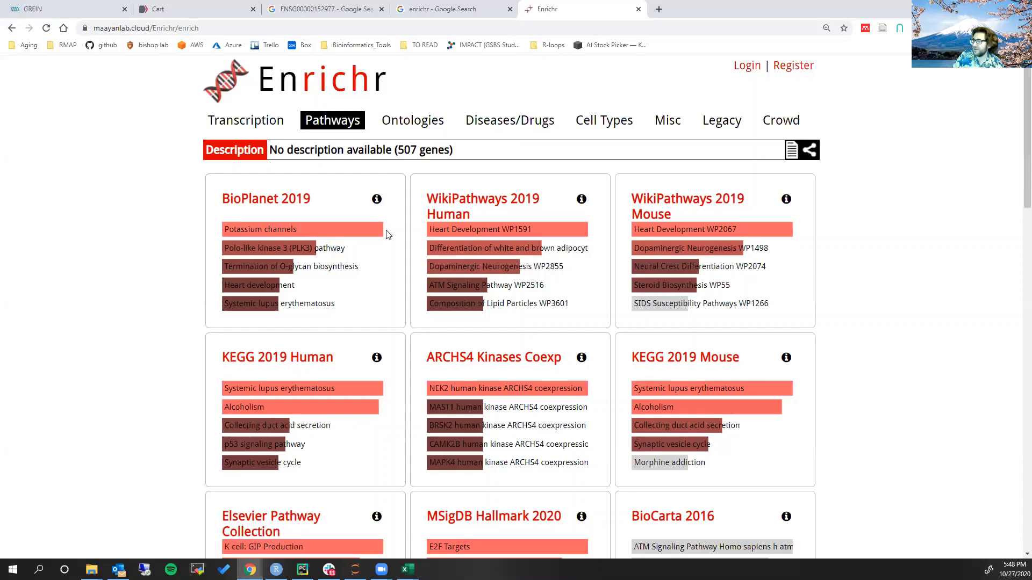
click(435, 10)
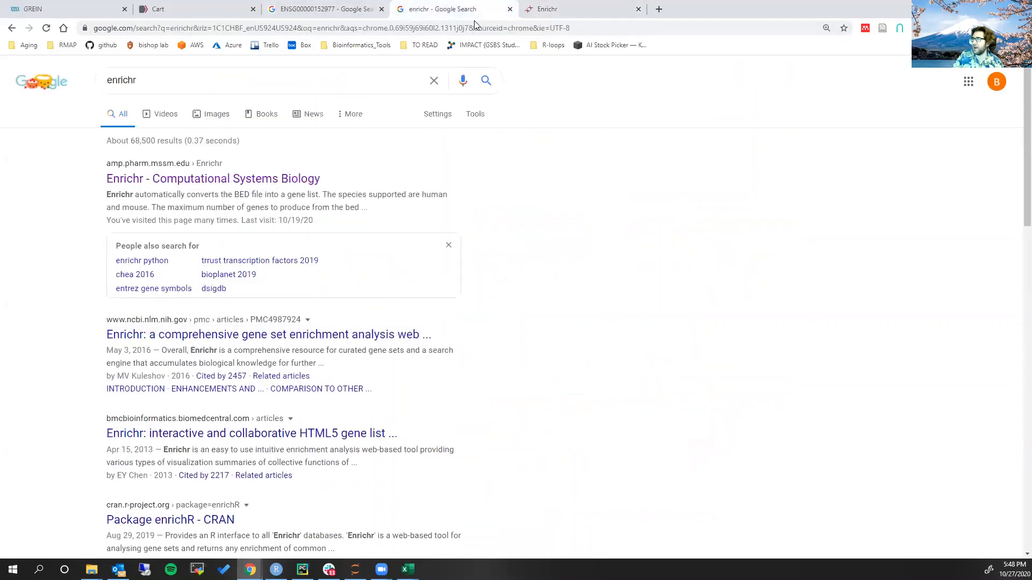
click(532, 9)
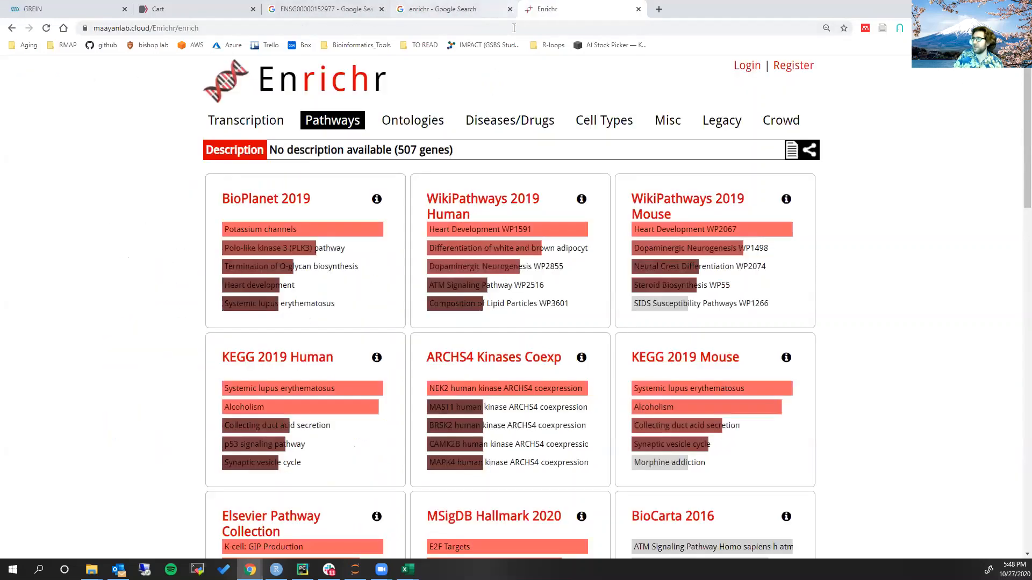
Search Google for stringdb in the existing enrichr search tab and open the STRING protein association networks site
click(441, 12)
click(336, 28)
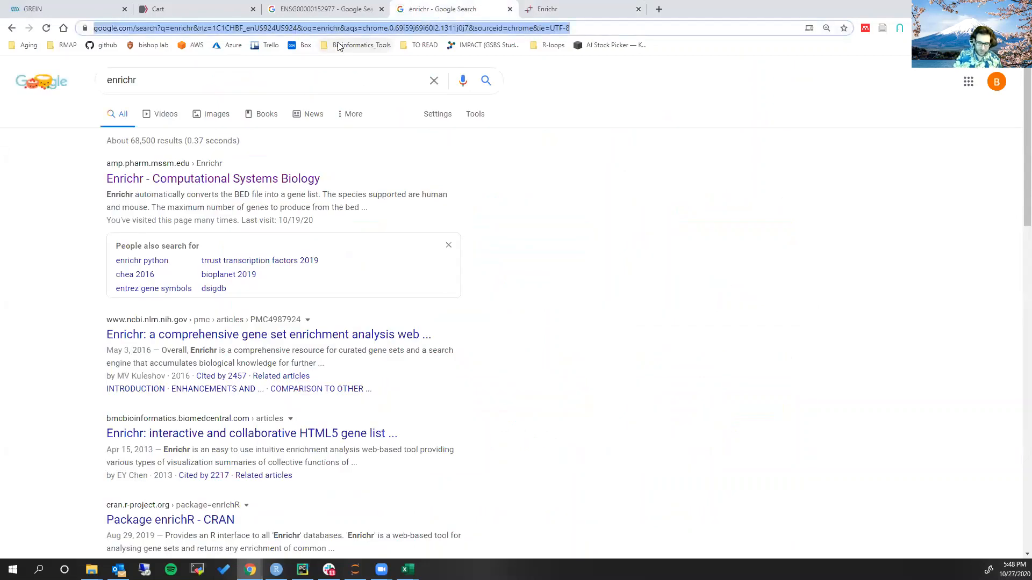
text(stringdb)
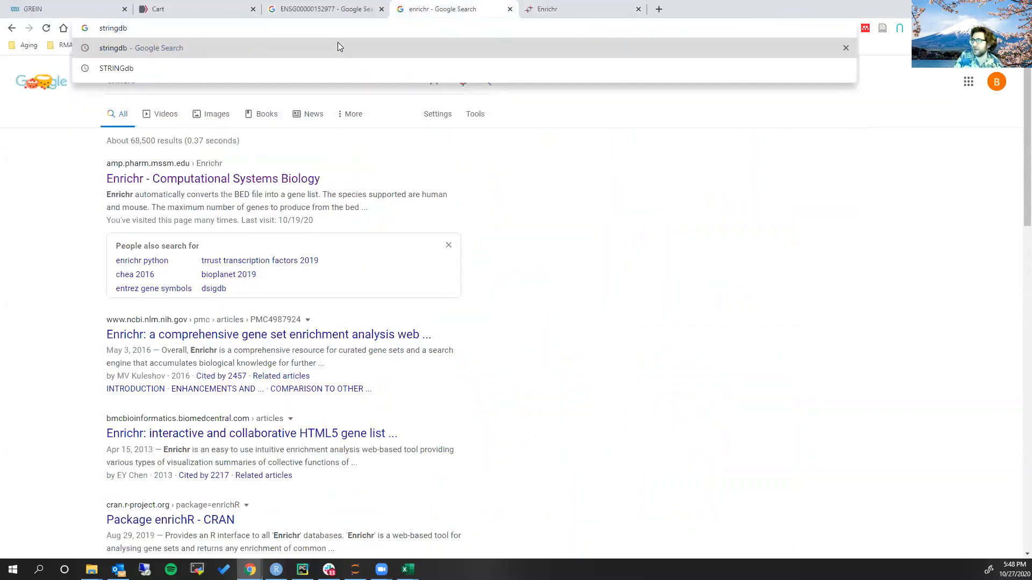
key(Return)
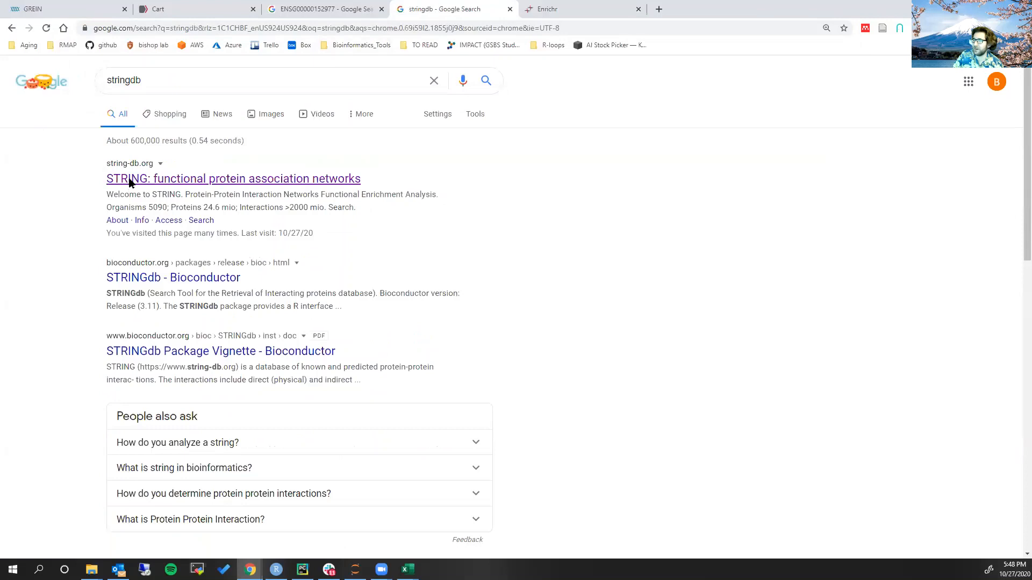
click(130, 180)
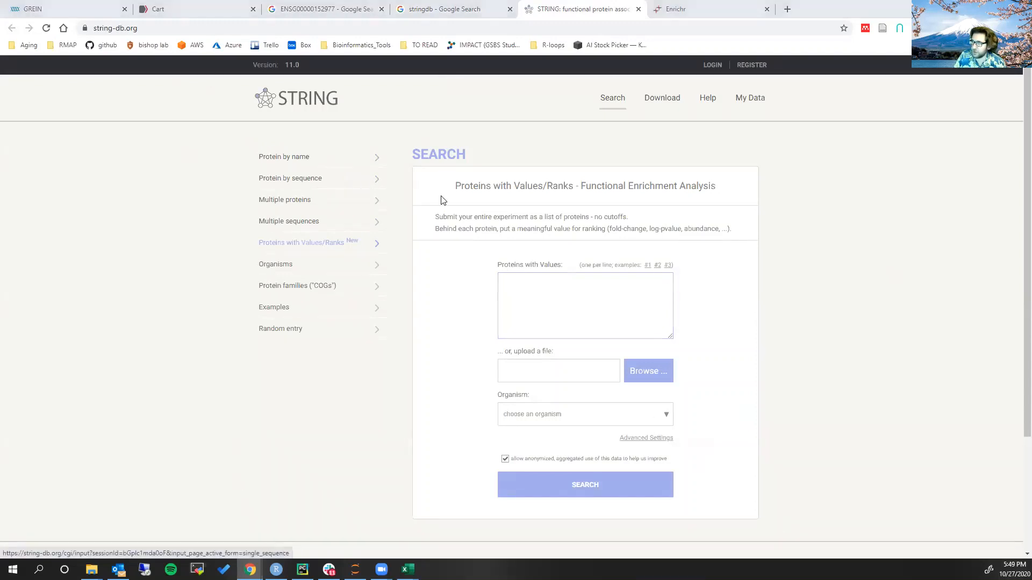
Look up the single protein SLC7A11 by name with auto-detected organism, display the Homo sapiens match's network and dismiss its query note
click(295, 159)
click(576, 238)
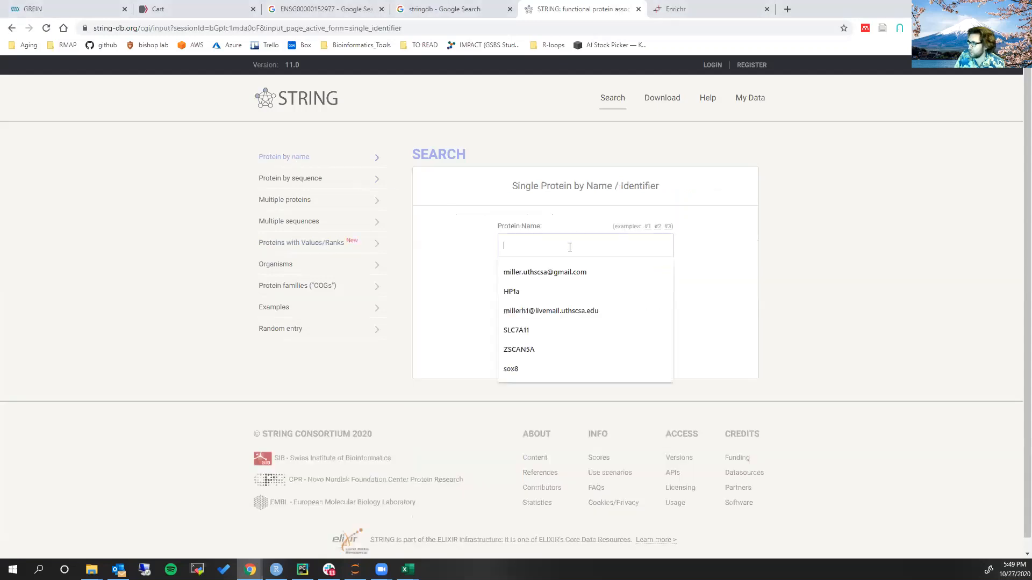
click(772, 251)
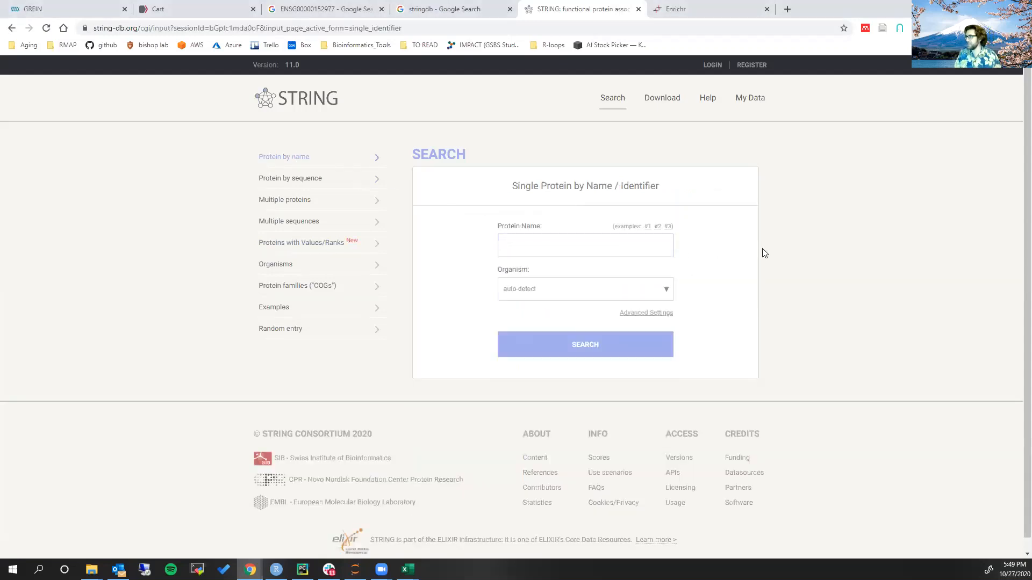
click(651, 246)
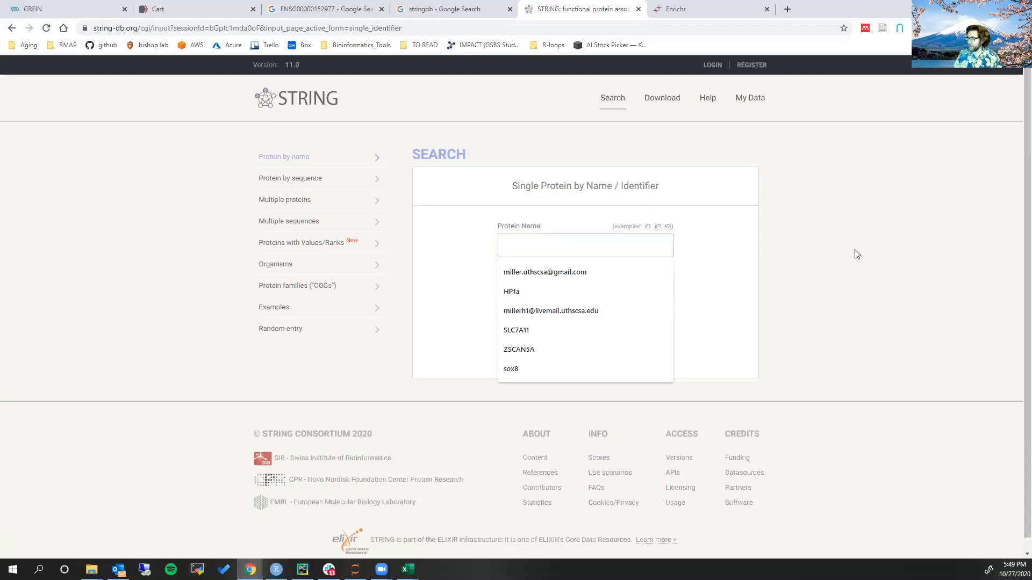
click(599, 331)
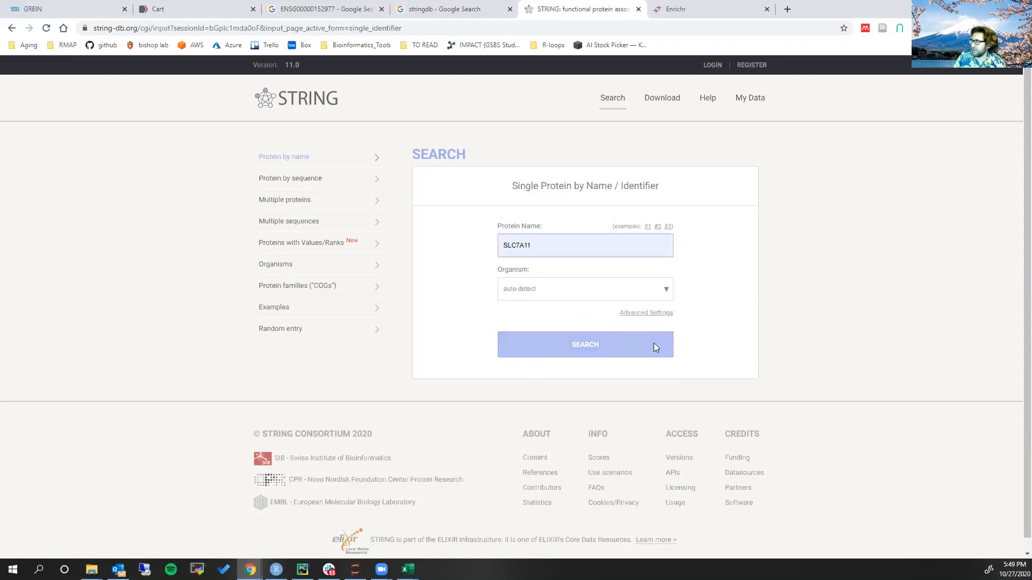
click(599, 345)
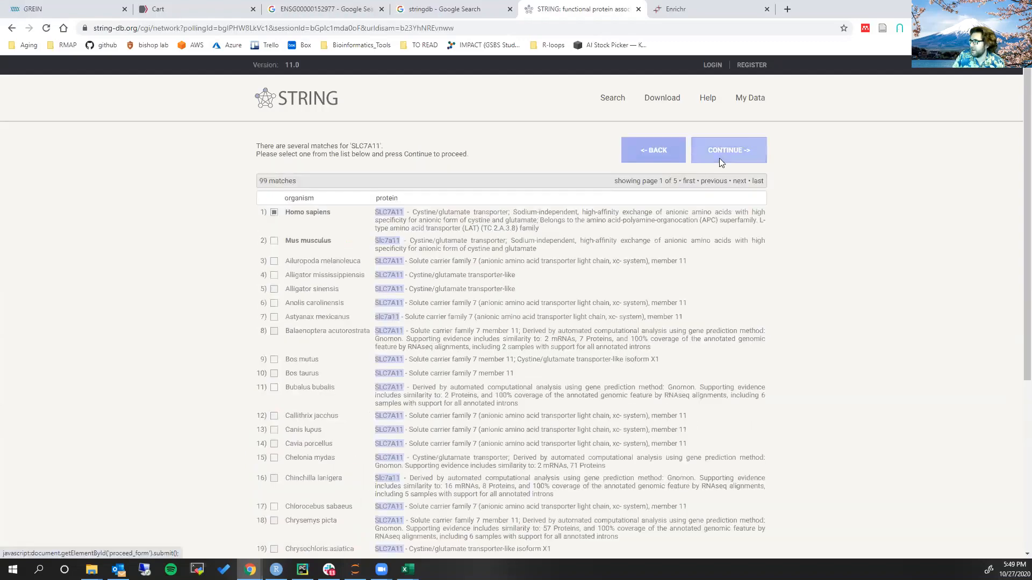
click(720, 160)
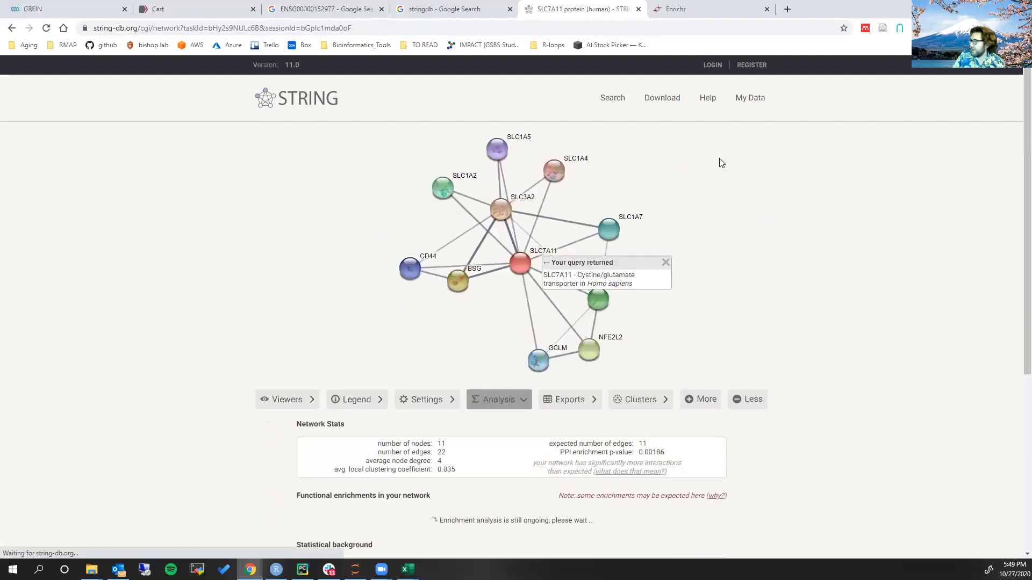
click(666, 262)
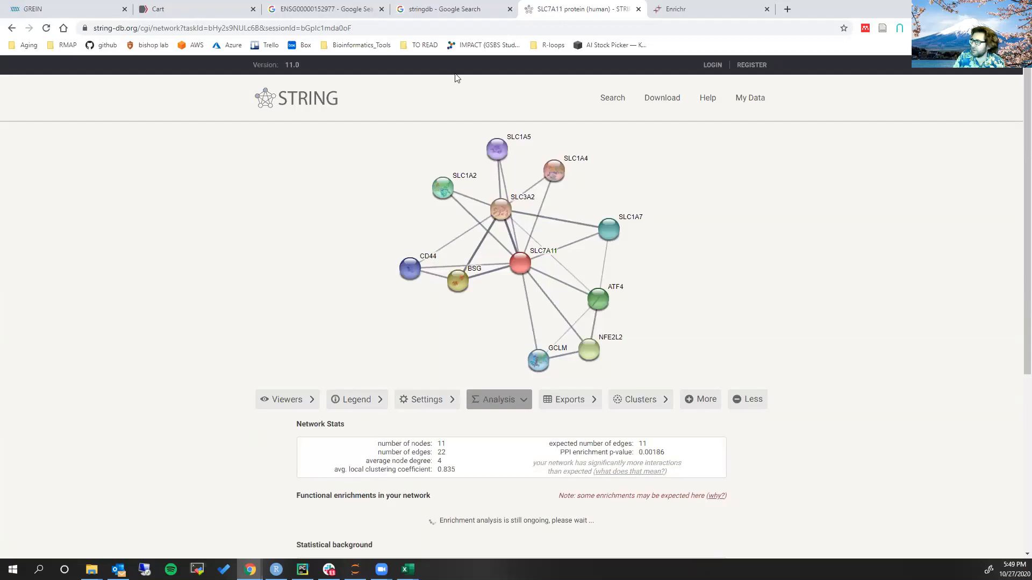
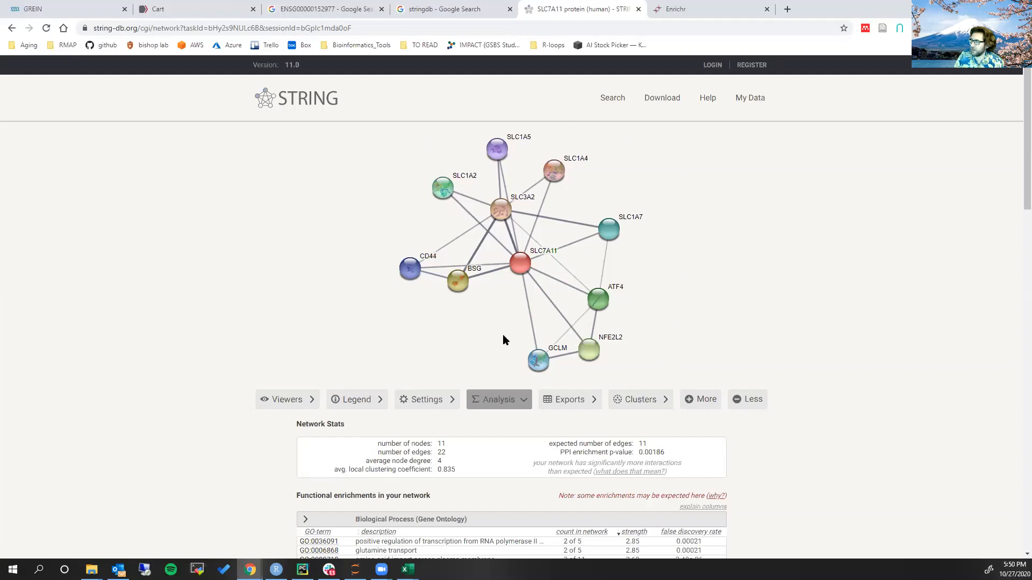
Review the co-expression, experimental, curated database and PubMed evidence for the SLC7A11–SLC3A2 interaction, and close its details
click(510, 243)
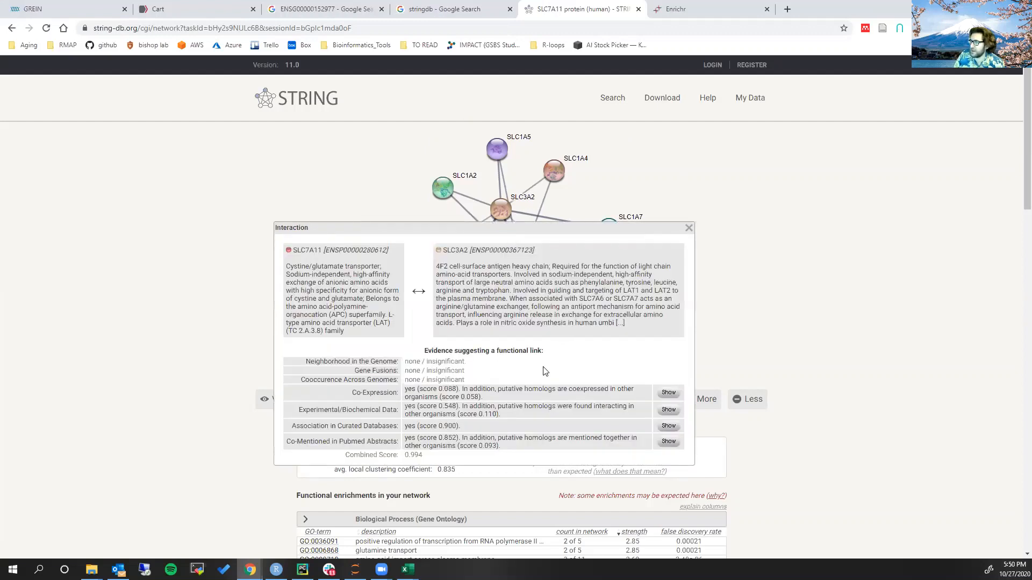
drag(351, 398, 527, 400)
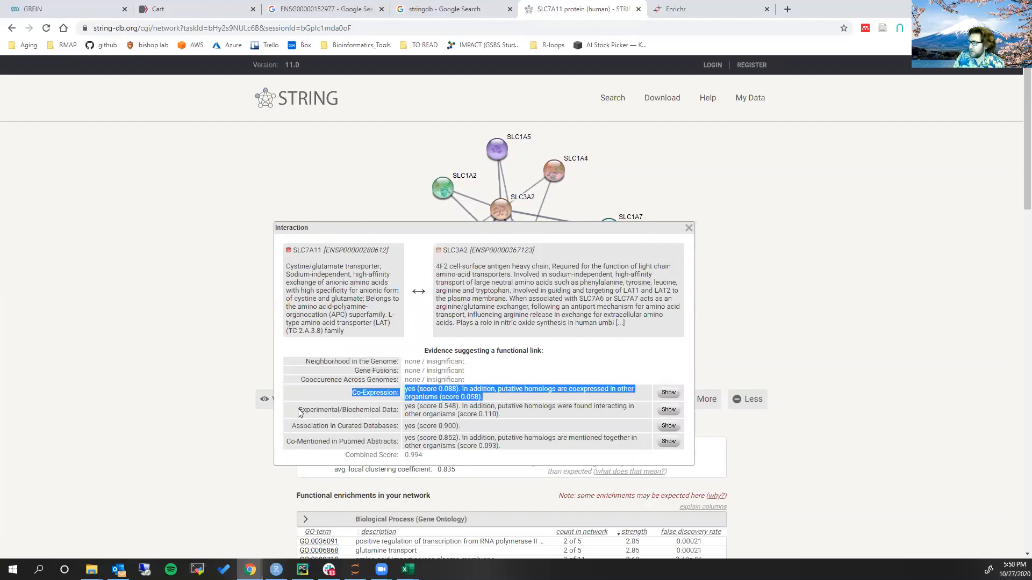
drag(299, 412, 505, 416)
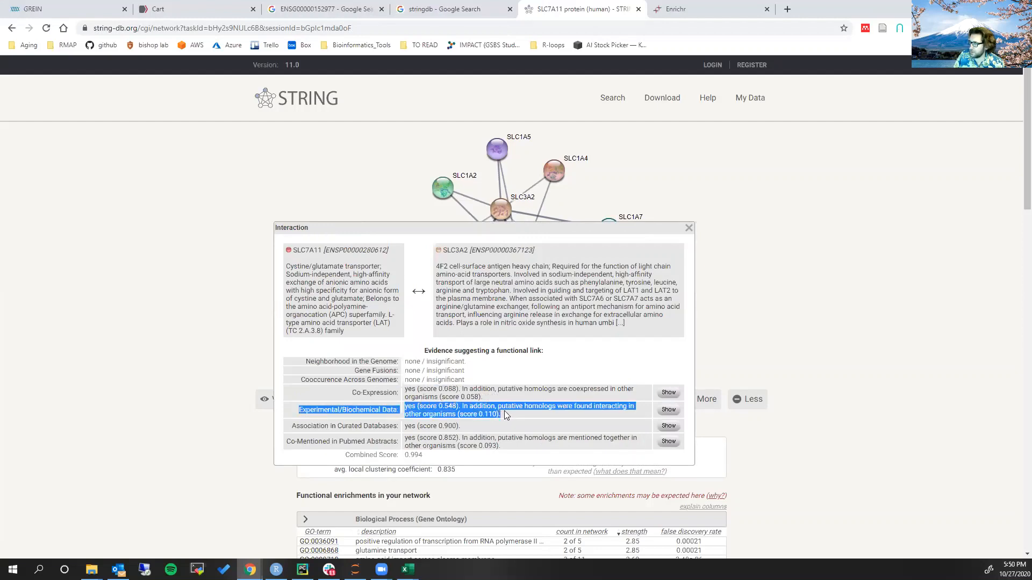
click(505, 415)
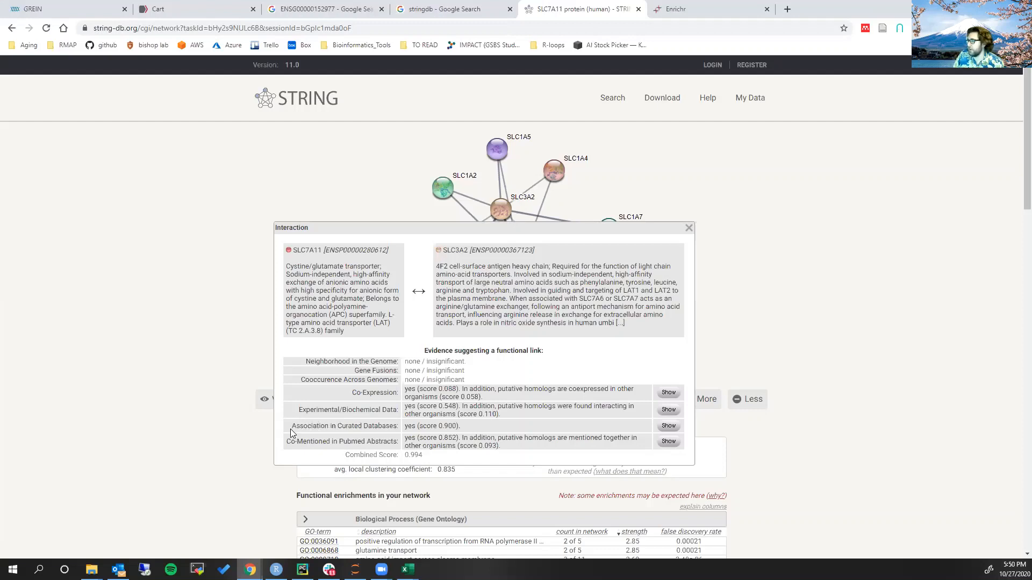
drag(291, 426, 466, 430)
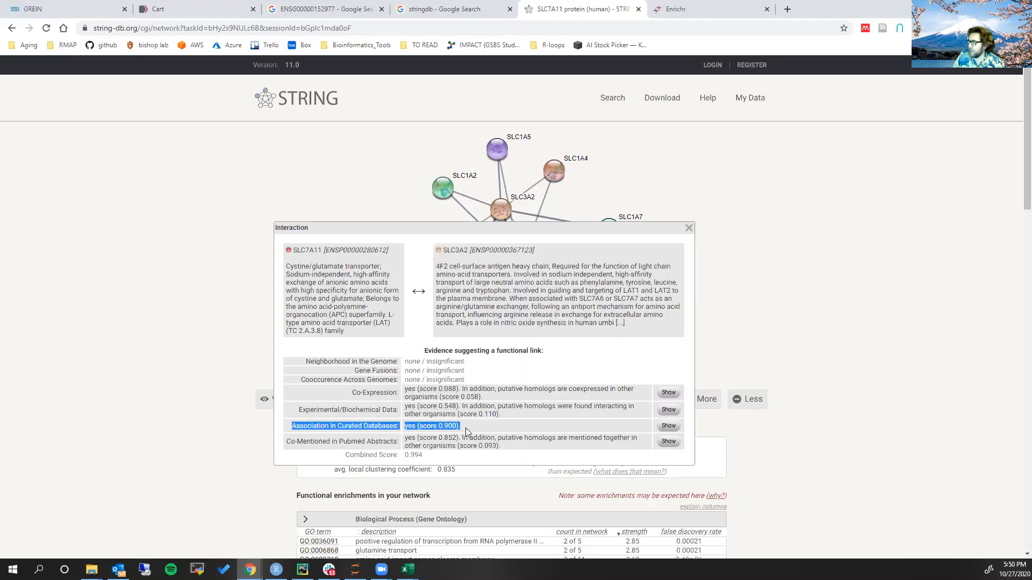
click(287, 445)
drag(294, 442, 520, 451)
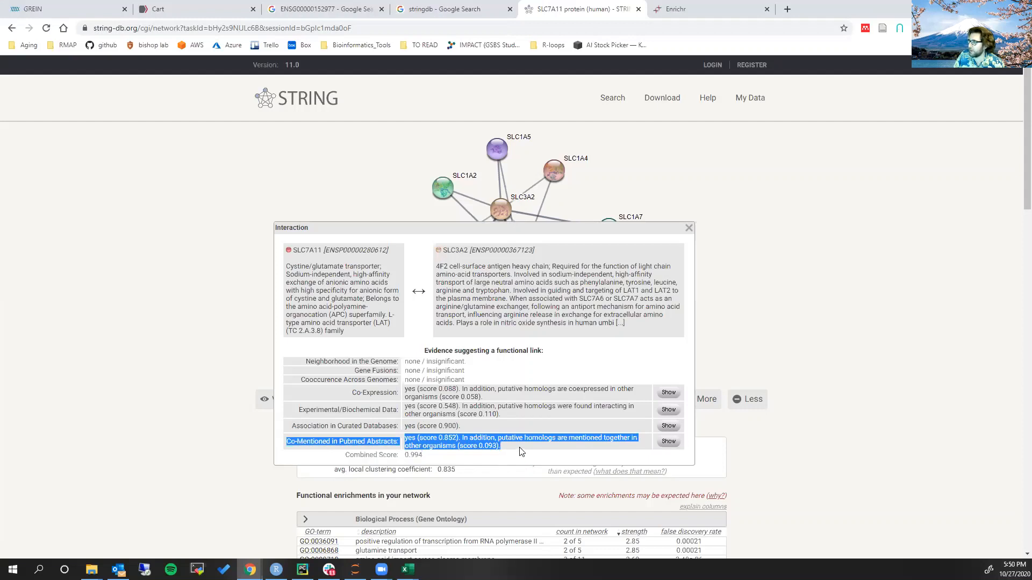
click(521, 451)
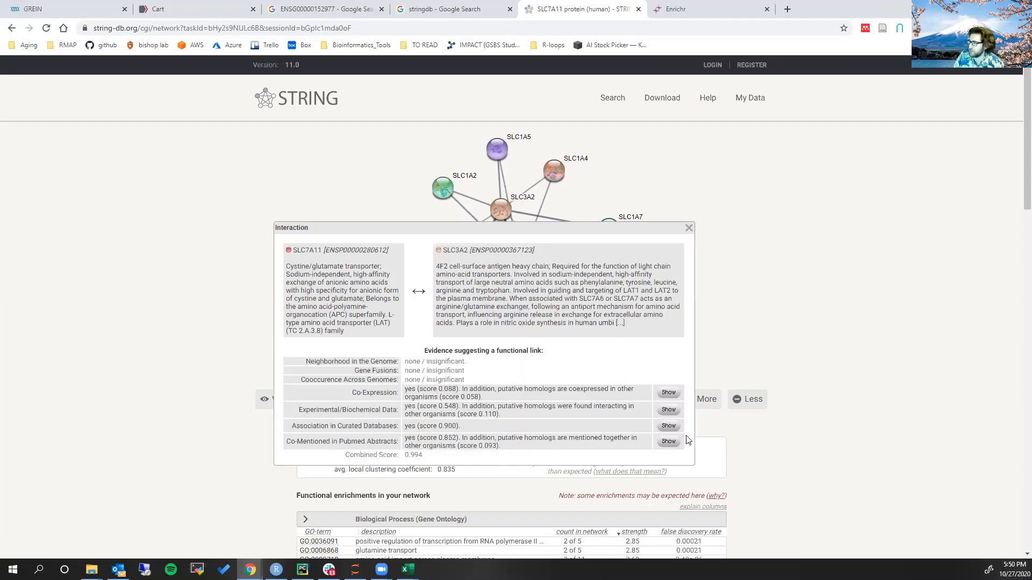
click(690, 229)
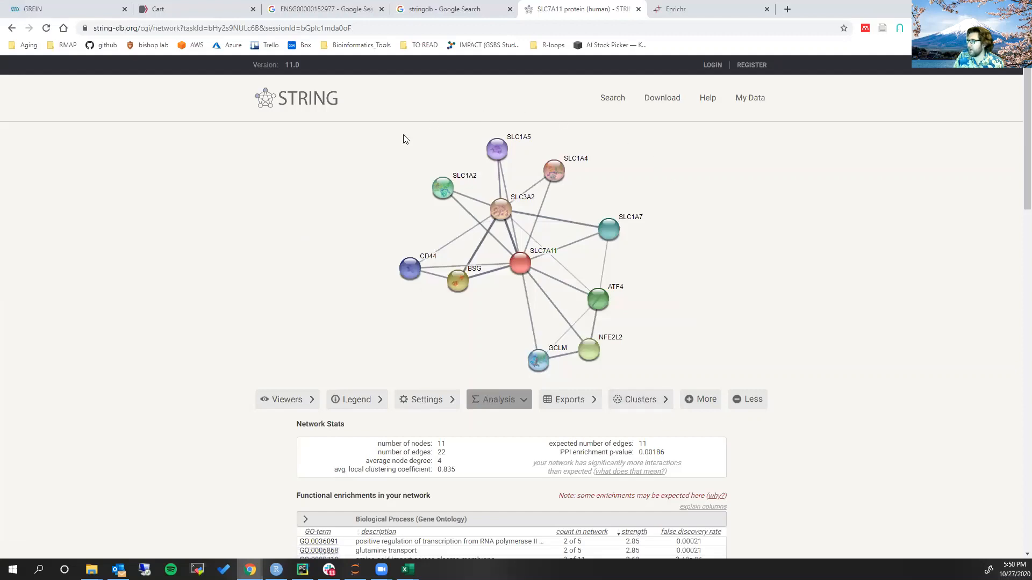
Examine the network stats and the Gene Ontology and publication enrichments of the SLC7A11 network
scroll(750, 348, down, 4)
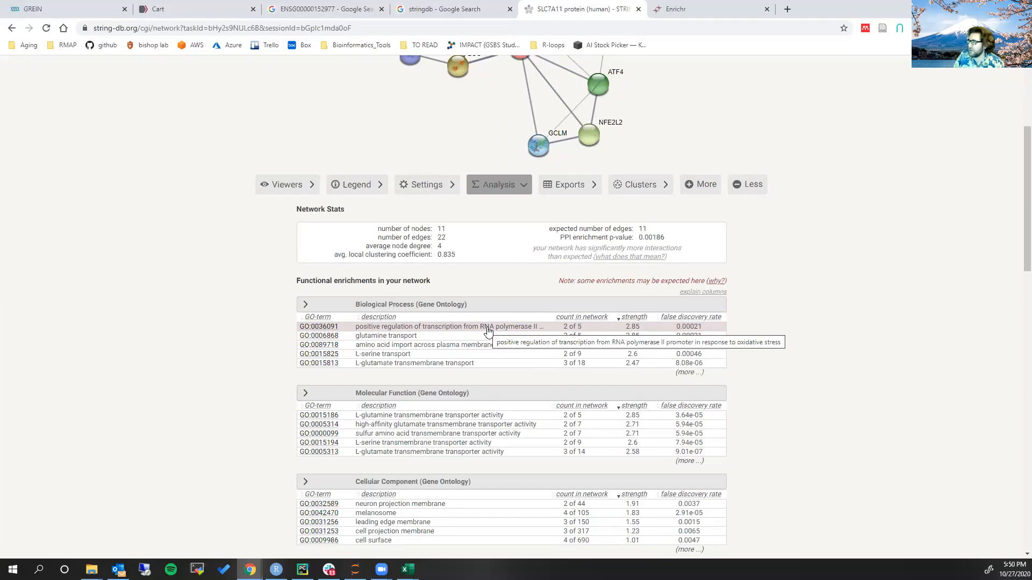
scroll(488, 330, up, 3)
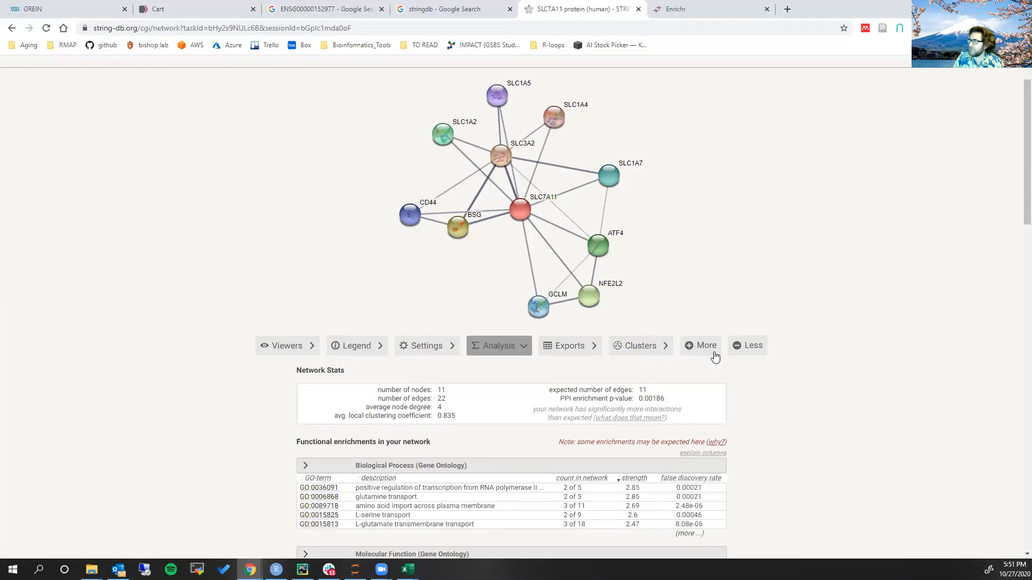
scroll(753, 215, down, 5)
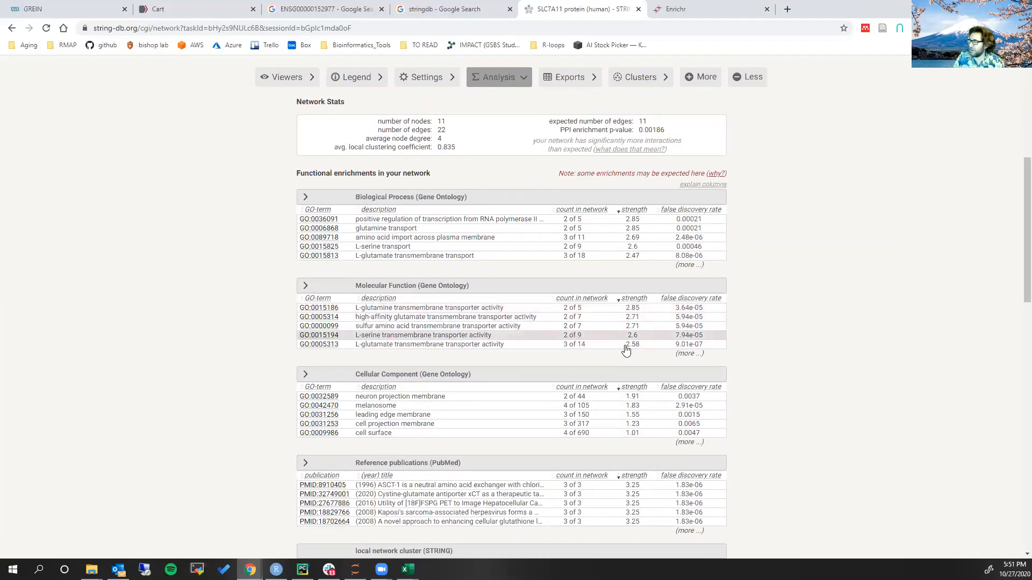
scroll(677, 334, up, 4)
scroll(698, 269, up, 1)
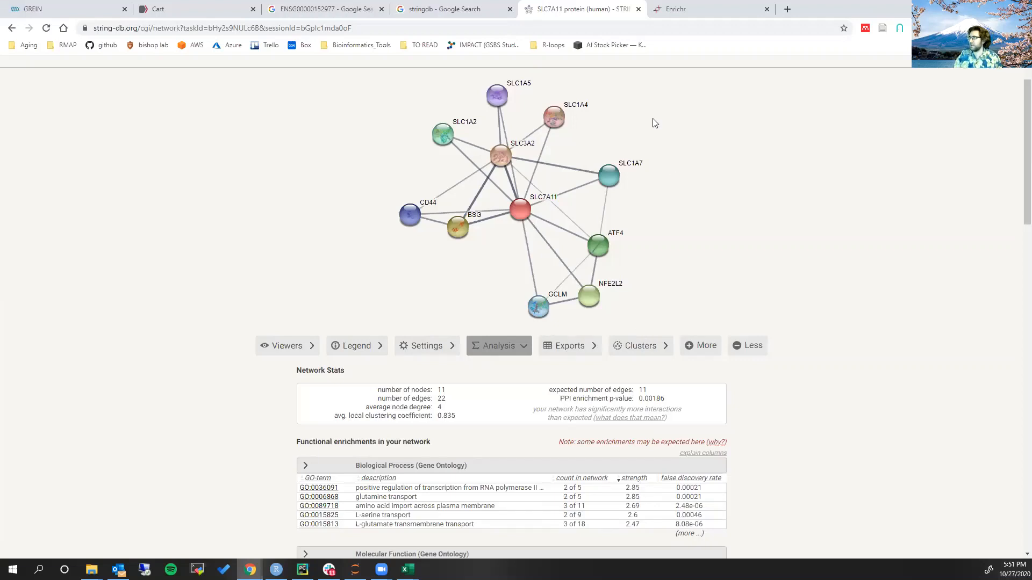
scroll(682, 183, up, 1)
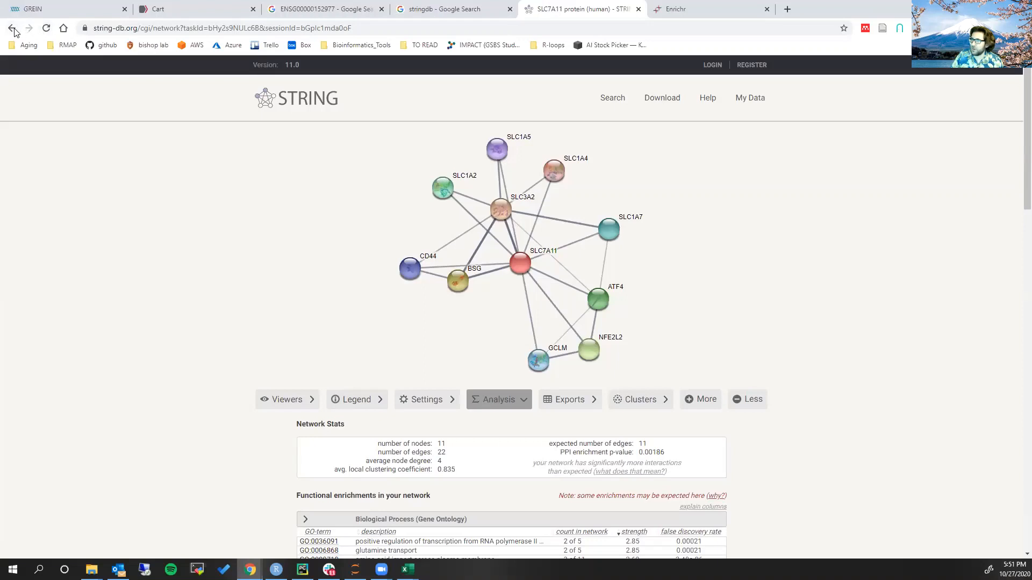
Start a new multiple-protein search, paste the copied gene symbols as the list of names, and glance at their source column in T4_vs_T1.overexp.csv
click(314, 109)
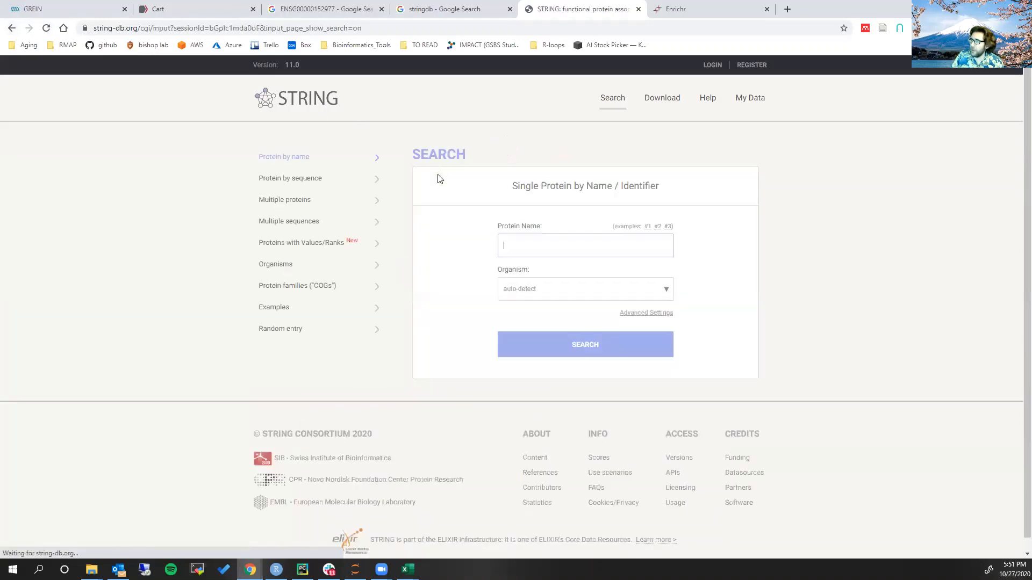
click(337, 210)
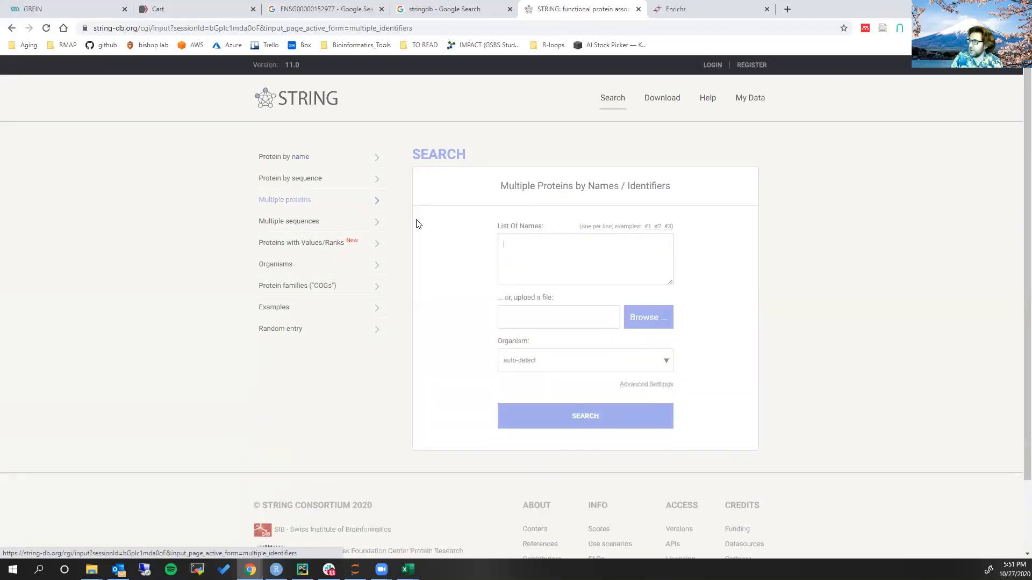
click(570, 254)
key(ctrl+v)
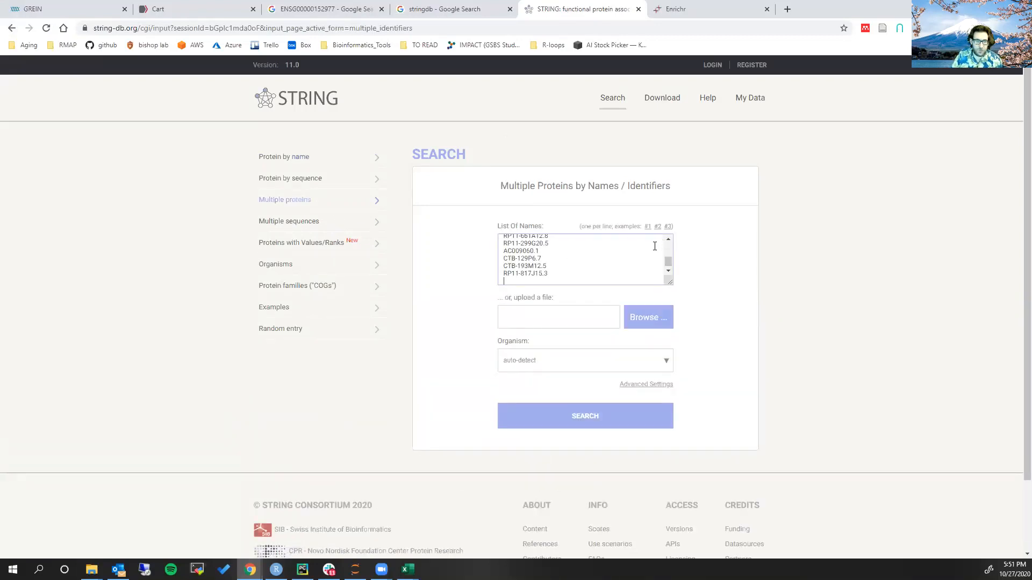
key(alt+Tab)
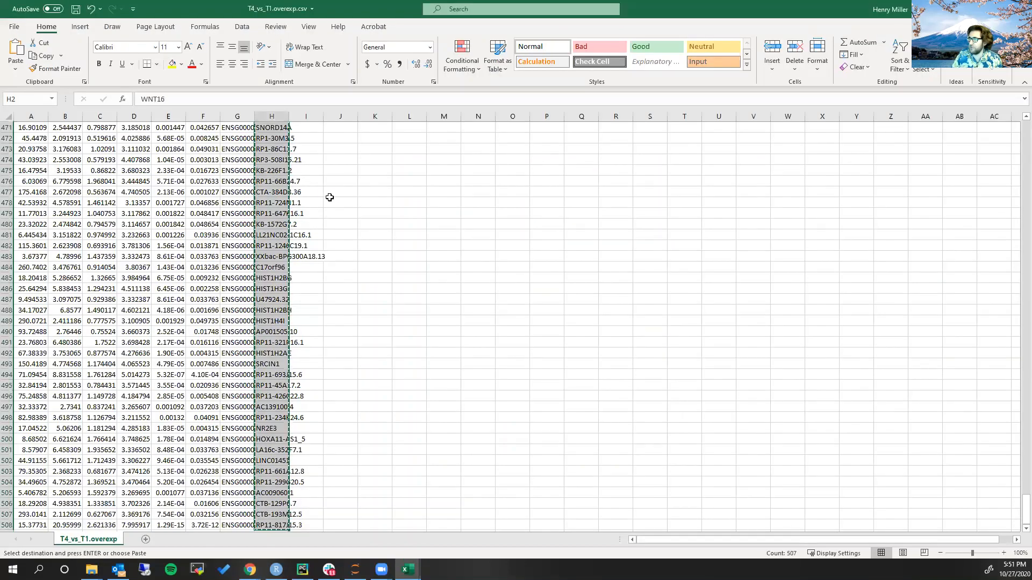
click(502, 190)
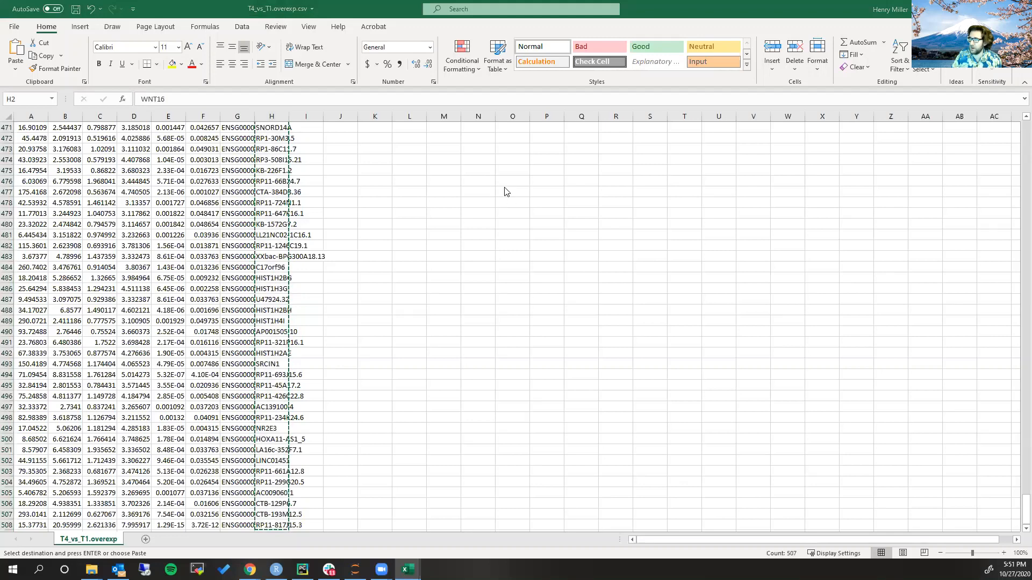
key(alt+Tab)
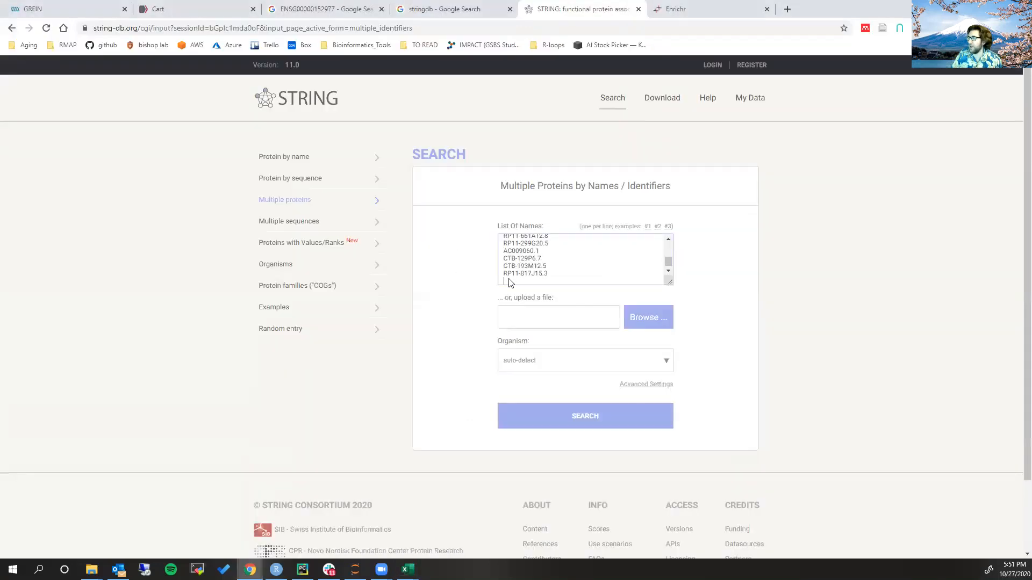
Search the pasted list with Homo sapiens as the organism and continue past the protein mapping and Large Network Warning to the network
click(665, 364)
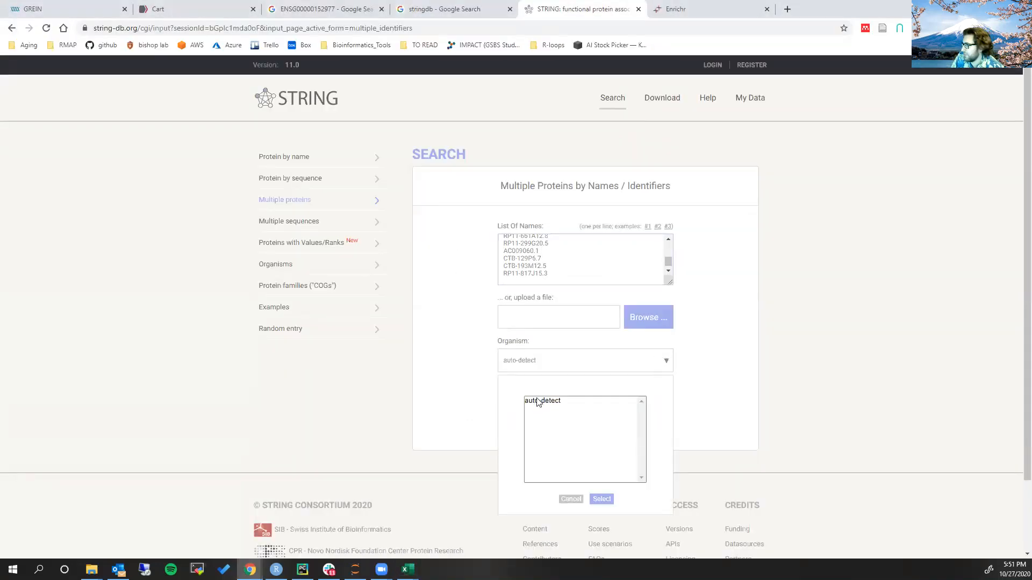
click(548, 411)
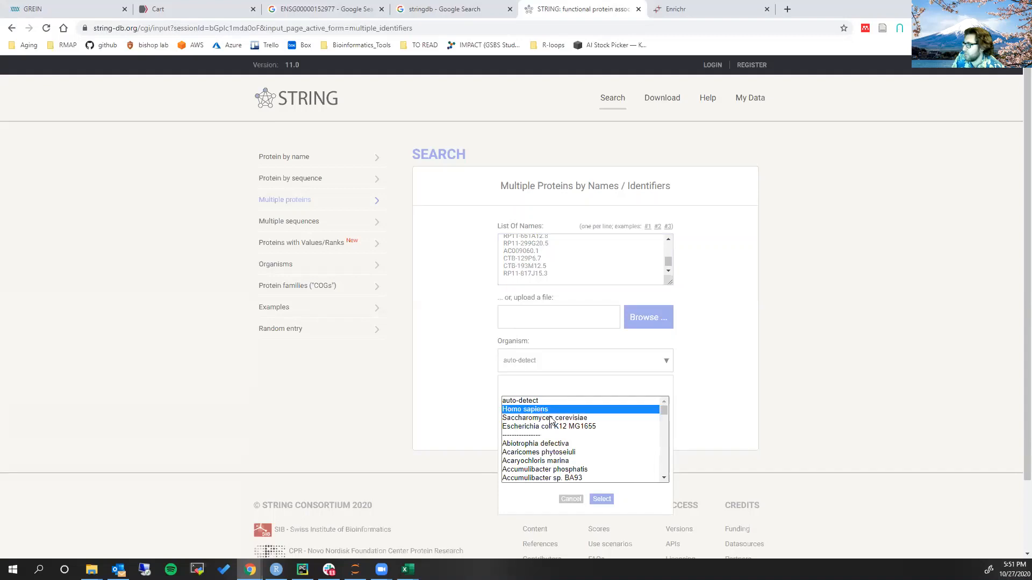
click(602, 499)
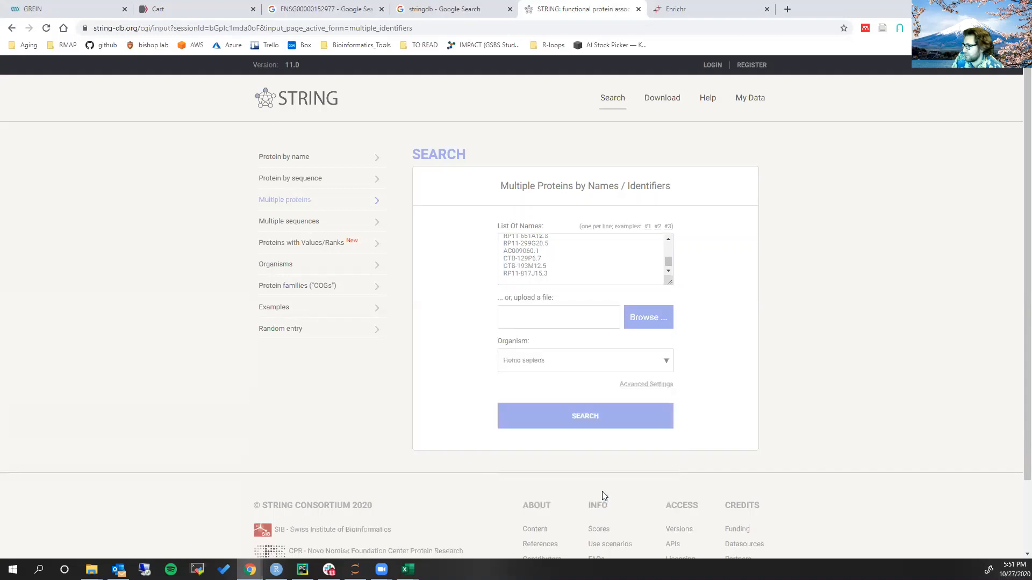
click(584, 422)
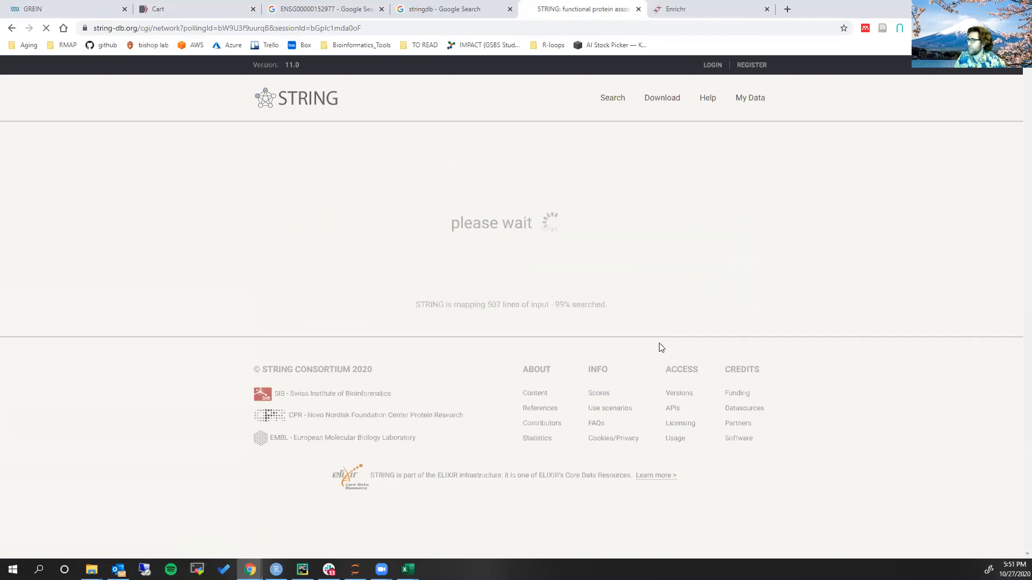
click(736, 160)
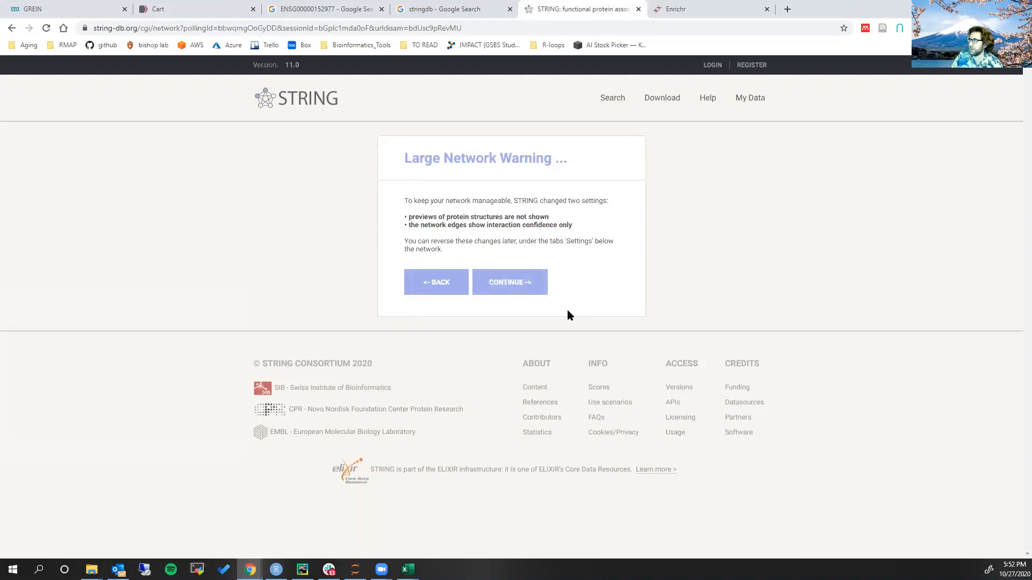
click(531, 289)
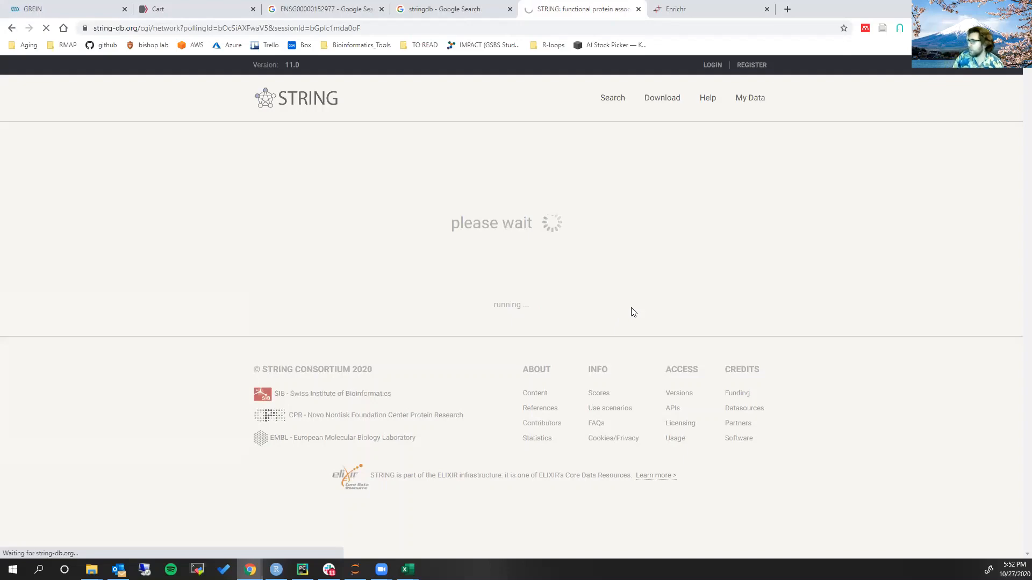
Examine the overall layout of the multi-protein network for densely connected clusters and isolated nodes
scroll(424, 210, down, 5)
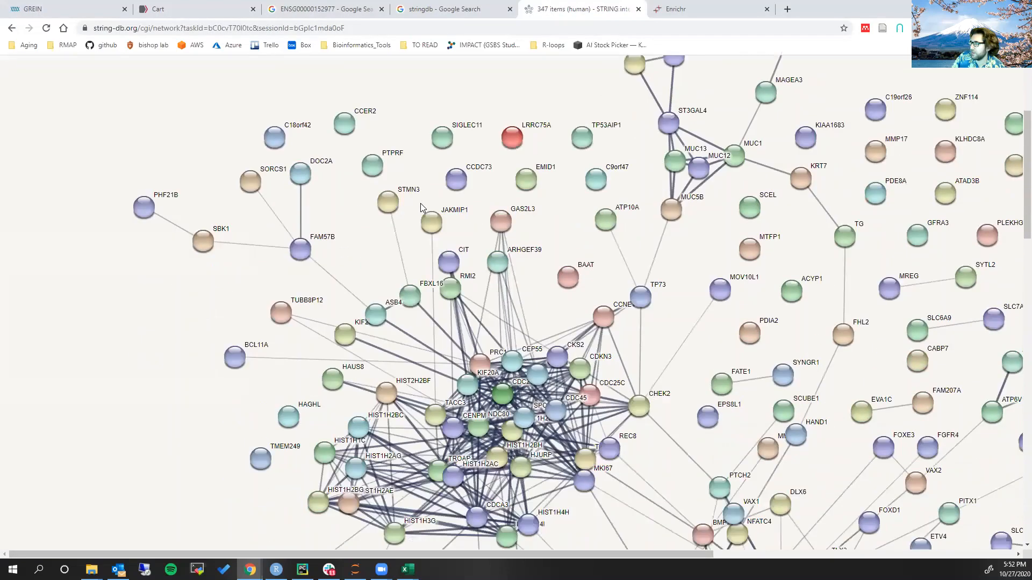
key(ctrl+minus)
key(ctrl+minus)
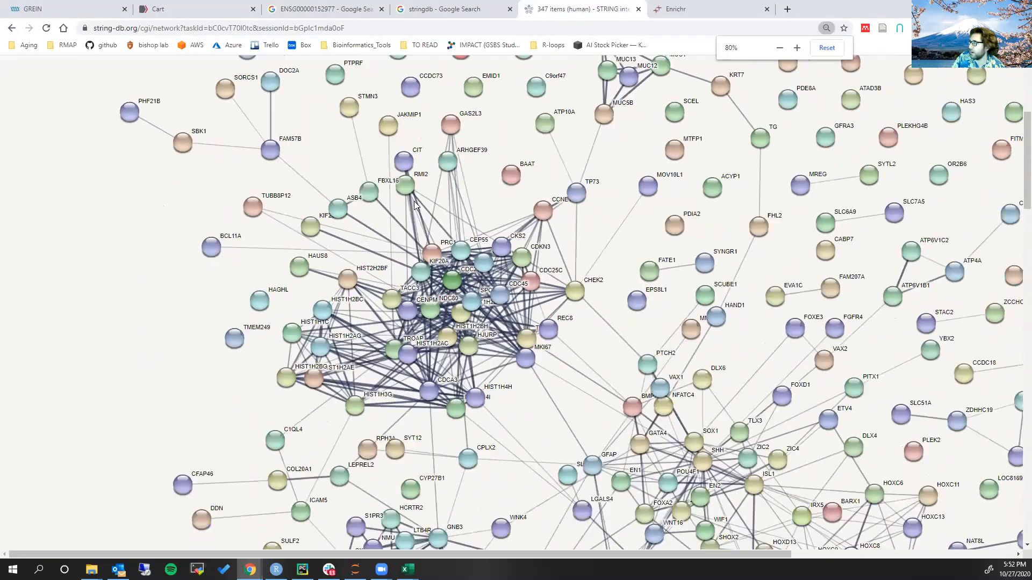
key(ctrl+minus)
key(ctrl+minus)
key(ctrl+minus)
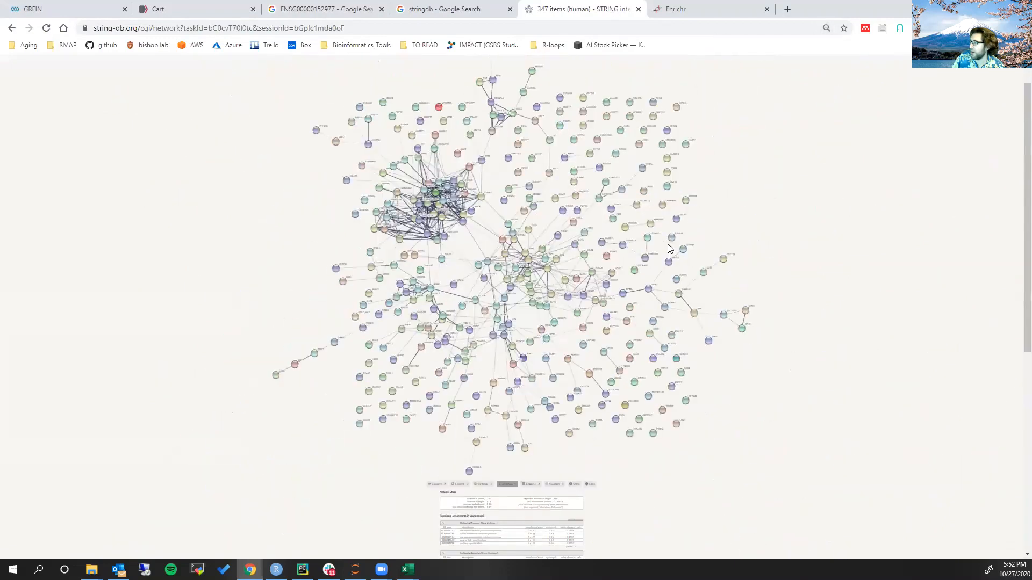
key(ctrl+plus)
key(ctrl+plus)
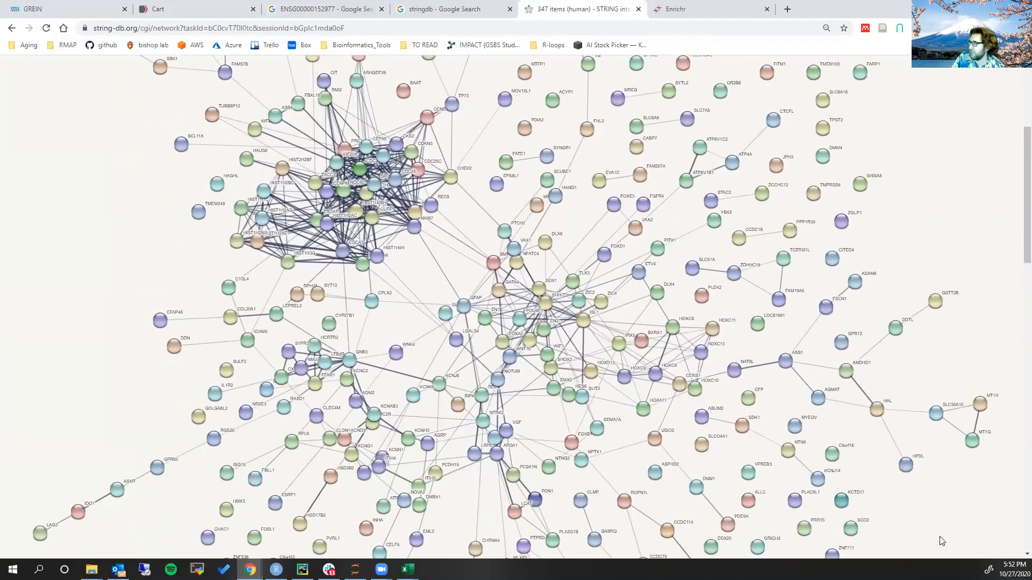
scroll(916, 507, down, 1)
scroll(914, 502, up, 1)
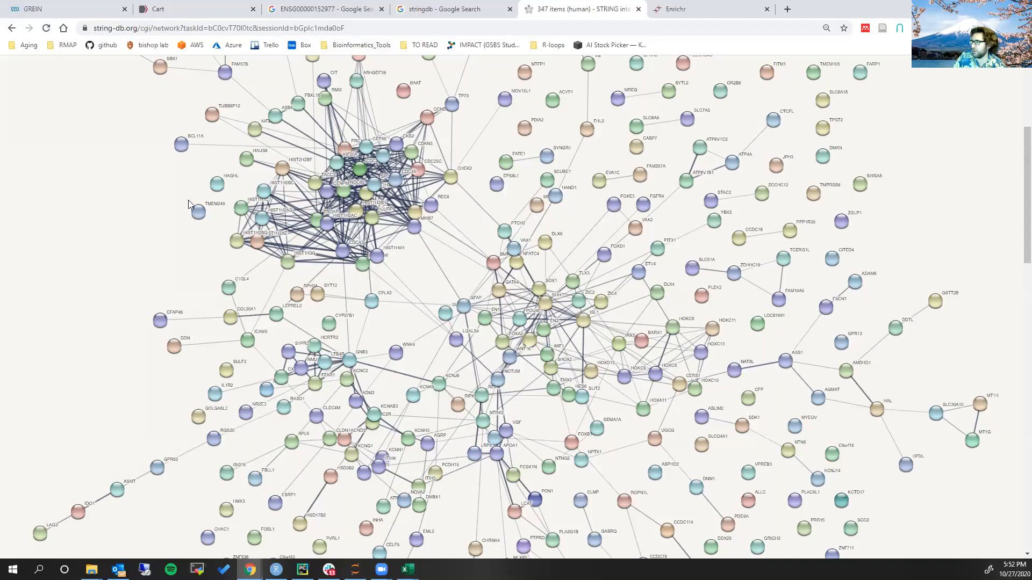
View and close the CDC45 node's information, and inspect the dense cluster of cell-division and histone genes around it at closer range
click(392, 181)
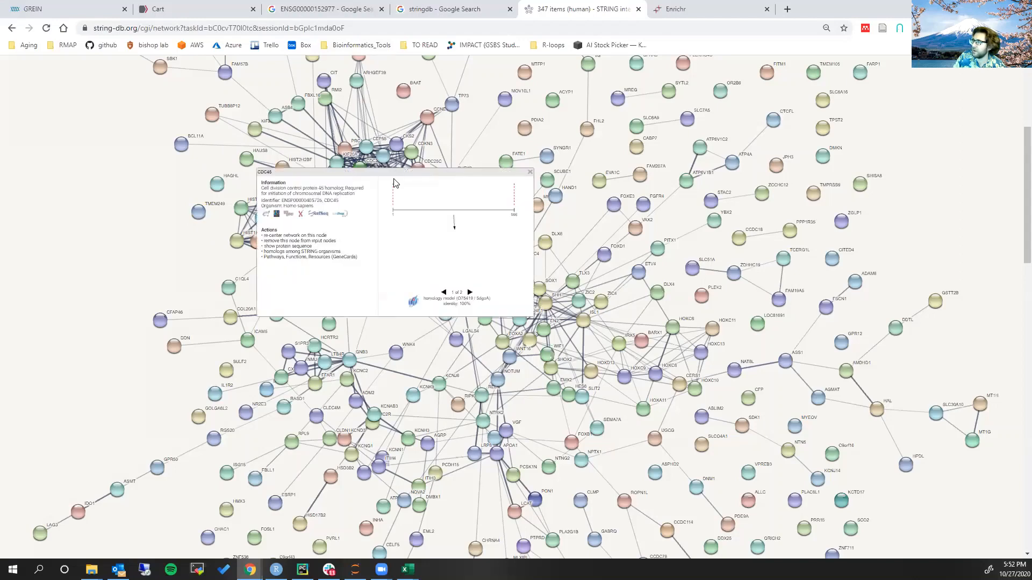
click(529, 172)
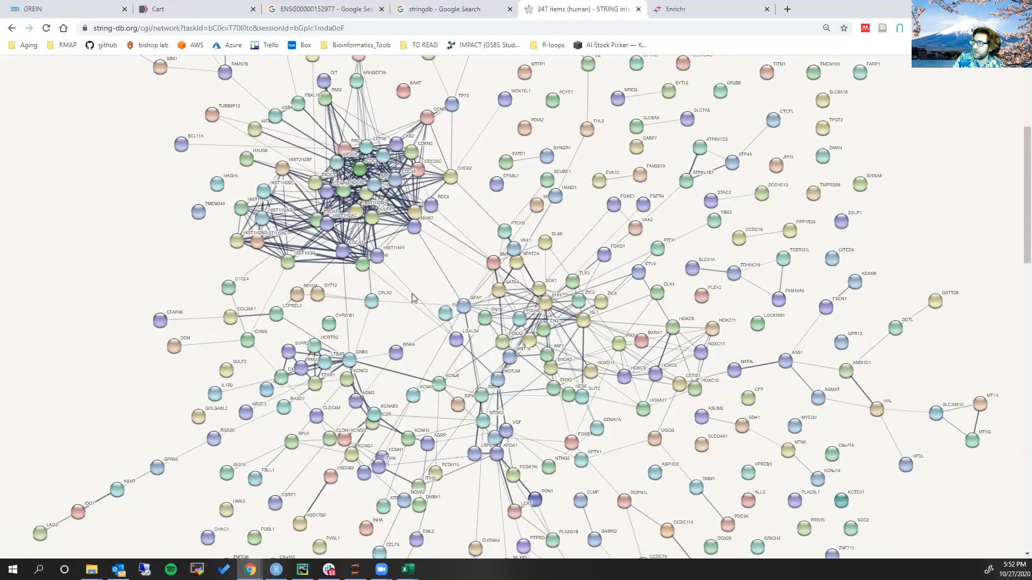
ctrl+scroll(339, 199, up, 1)
ctrl+scroll(339, 200, up, 3)
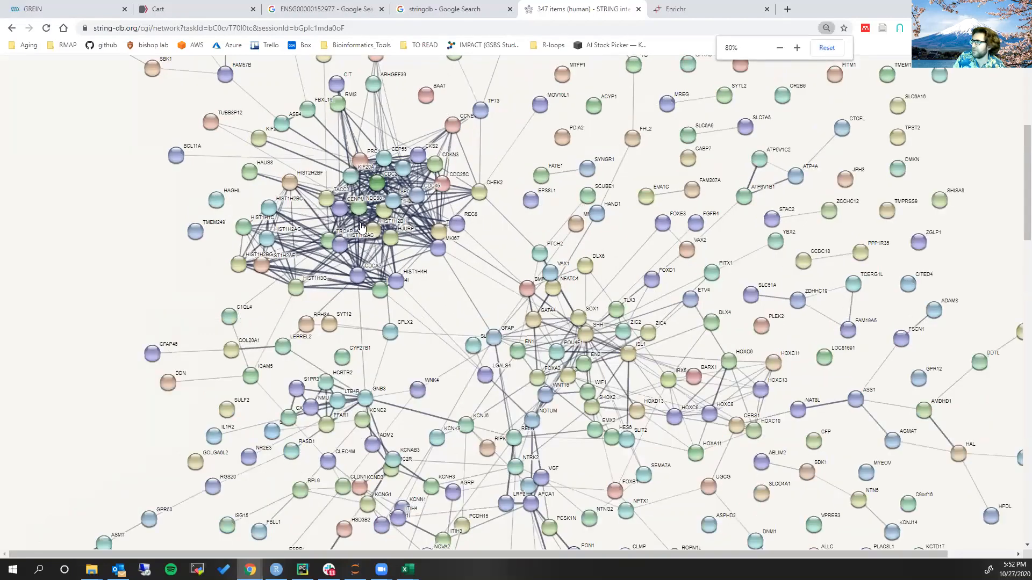
scroll(559, 276, down, 1)
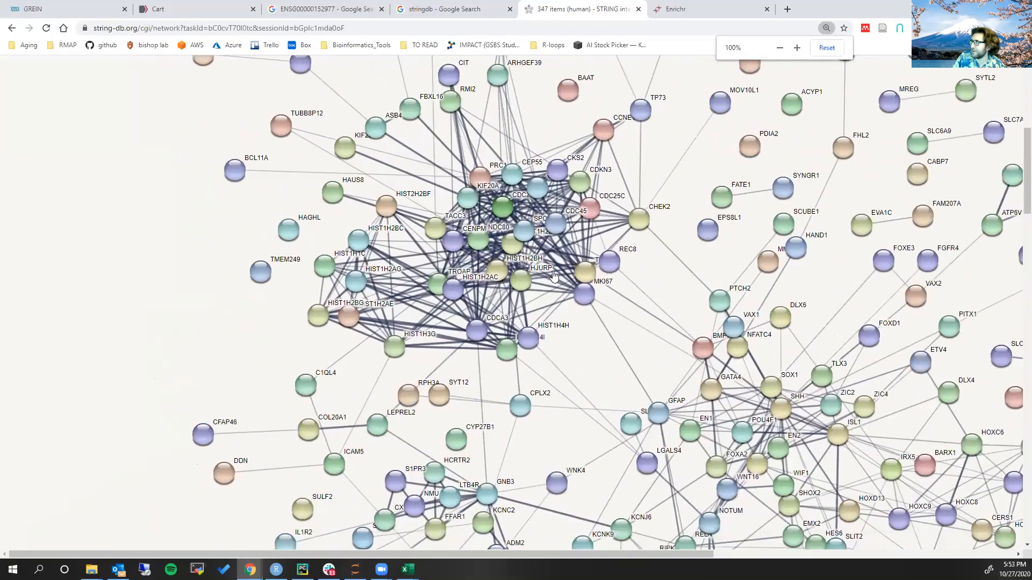
scroll(680, 204, up, 1)
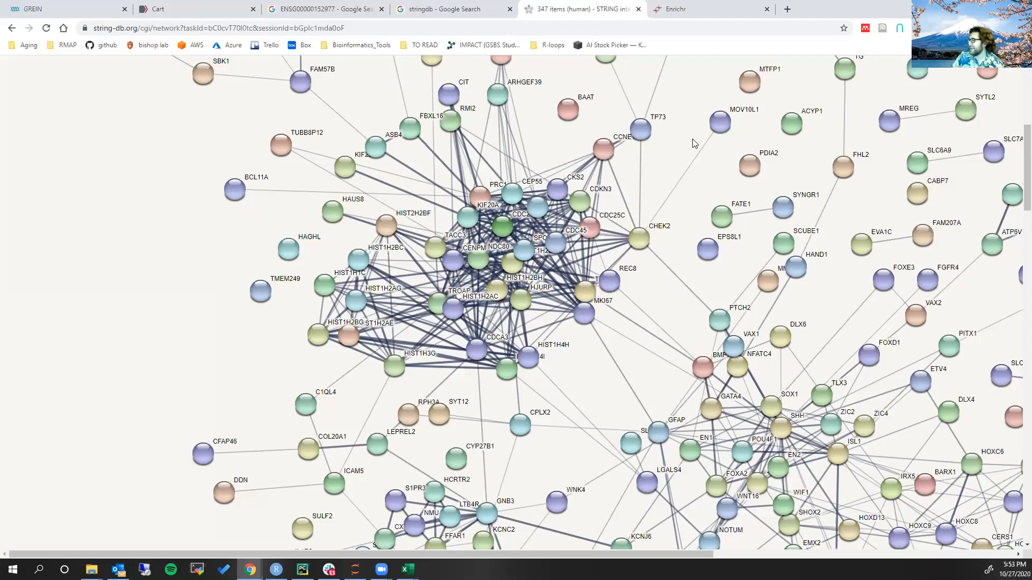
Examine the network's remaining clusters below the cell-division group, and view the network stats and functional enrichment tables
scroll(664, 136, down, 3)
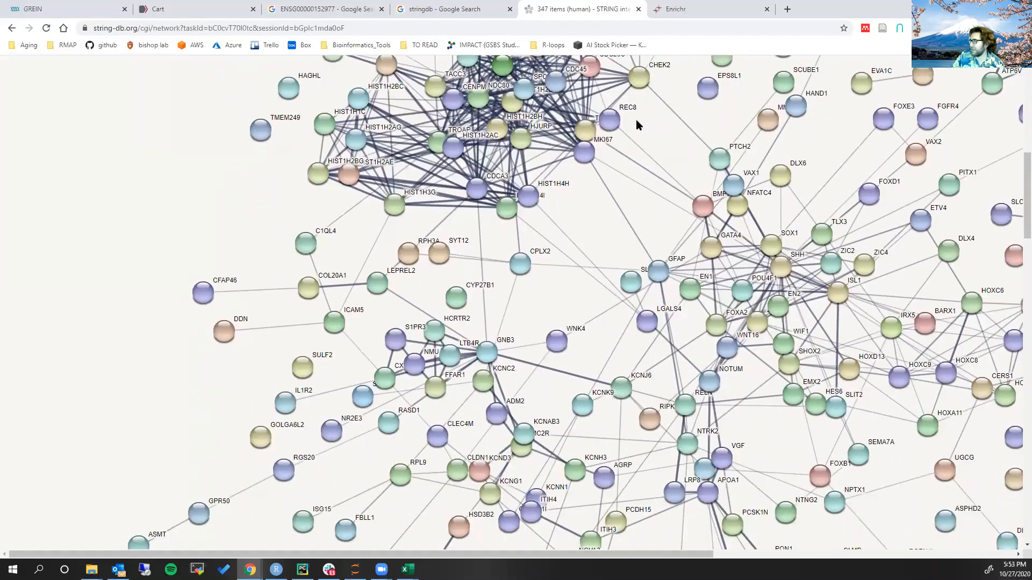
scroll(636, 124, down, 1)
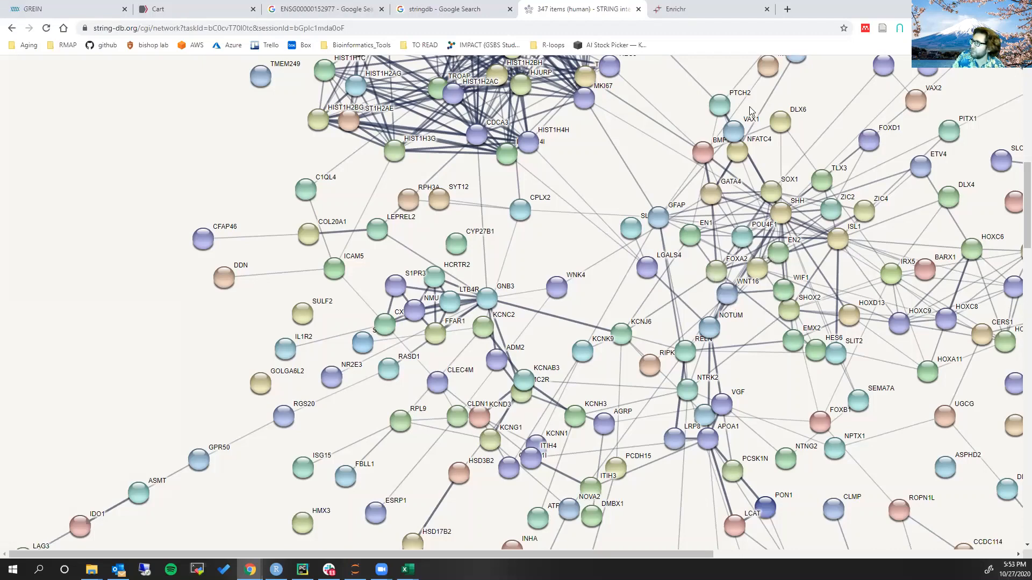
scroll(798, 196, up, 1)
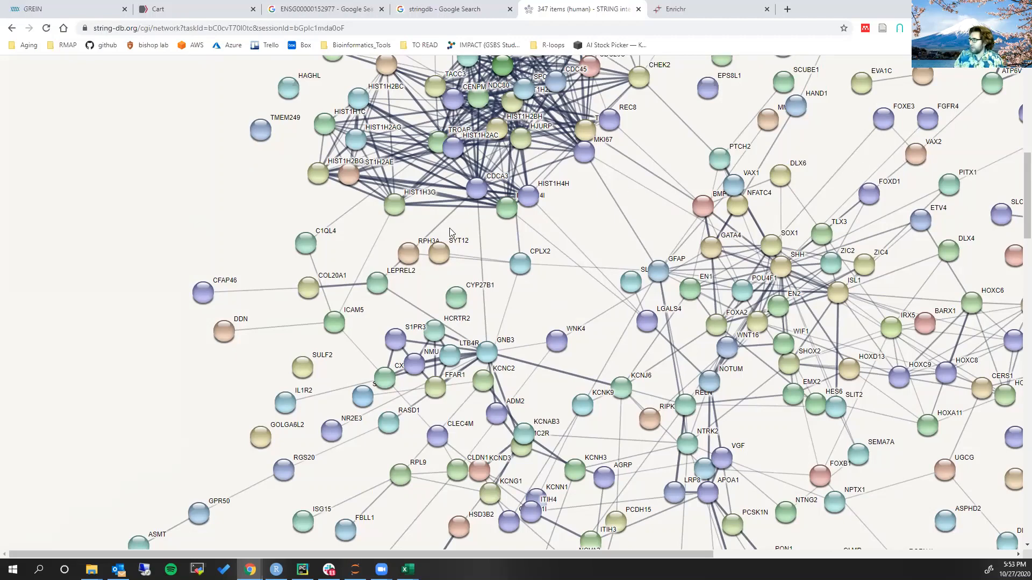
scroll(449, 229, down, 5)
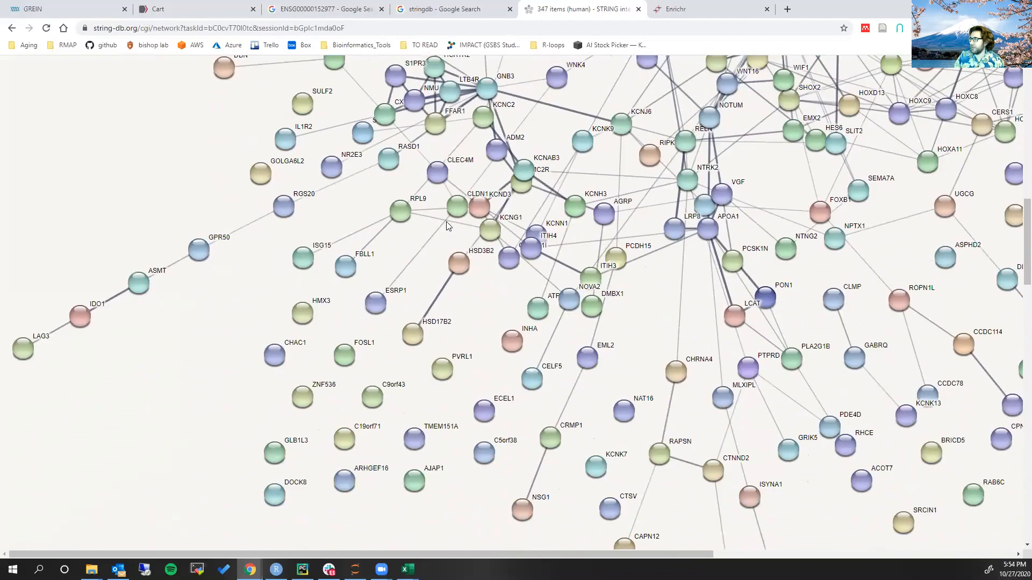
scroll(449, 226, down, 8)
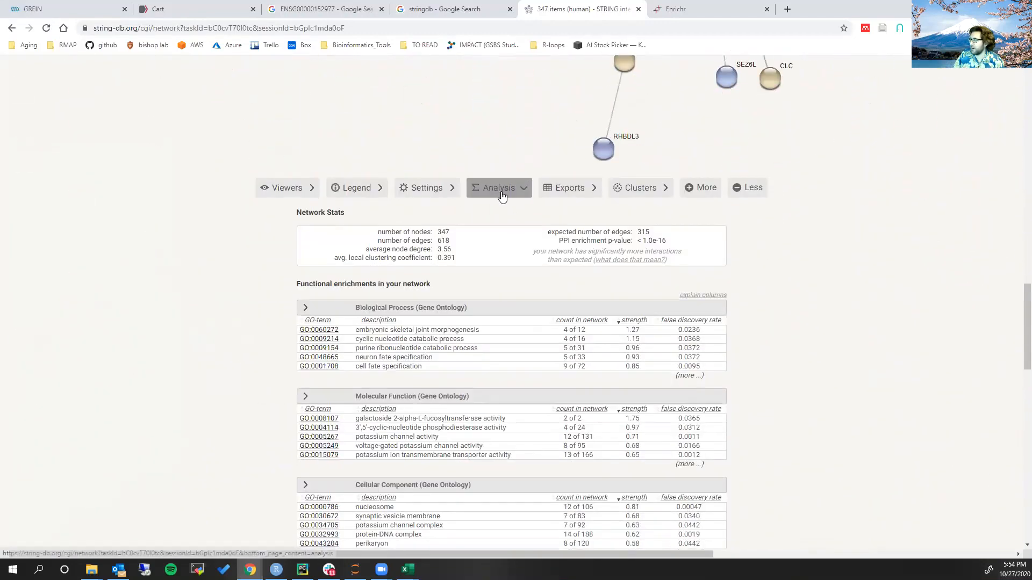
scroll(502, 197, down, 1)
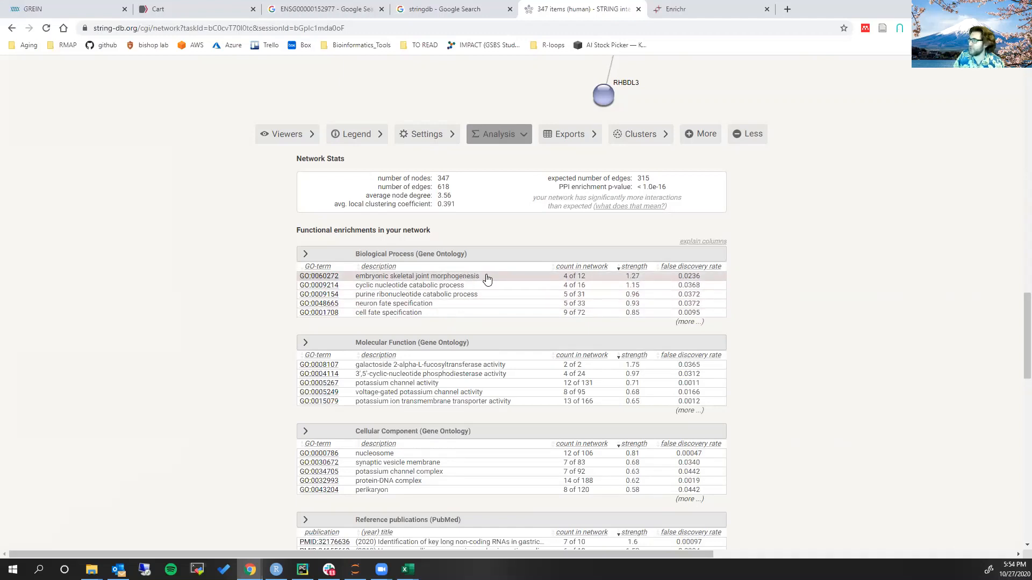
Highlight the proteins of the cell fate specification process and inspect where they sit in the network
click(486, 313)
scroll(989, 287, up, 2)
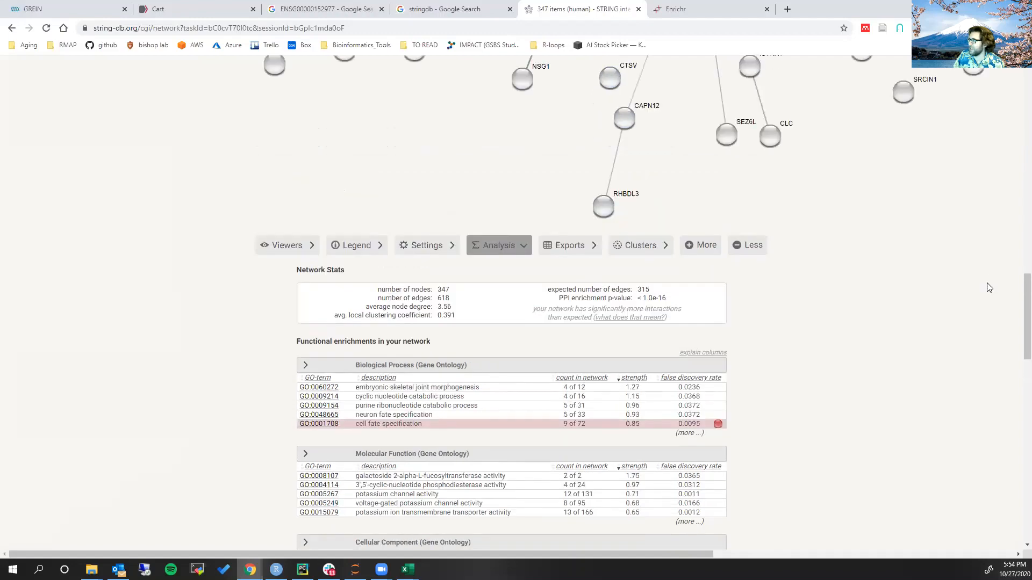
scroll(988, 287, up, 10)
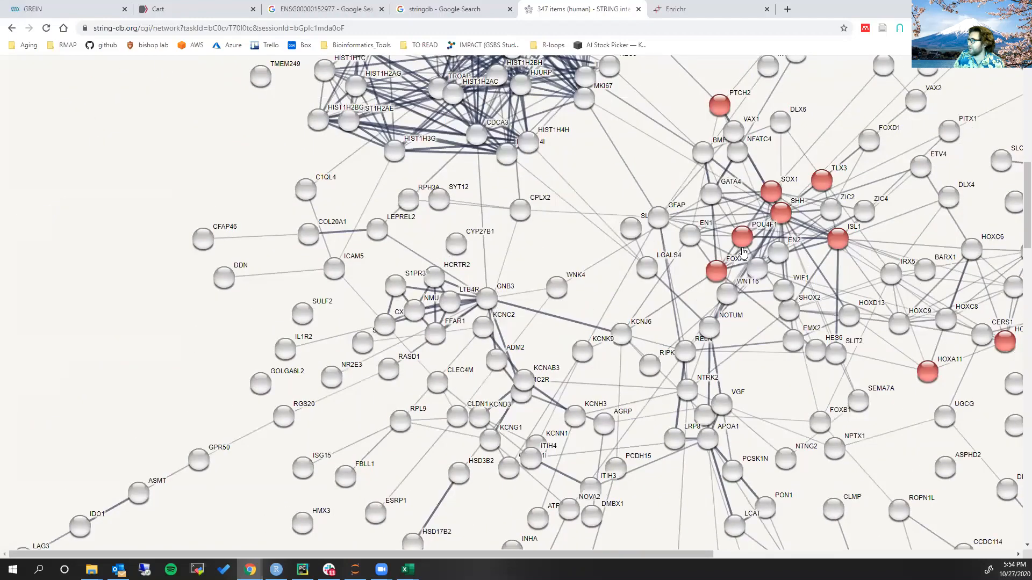
scroll(962, 333, up, 1)
scroll(860, 323, down, 3)
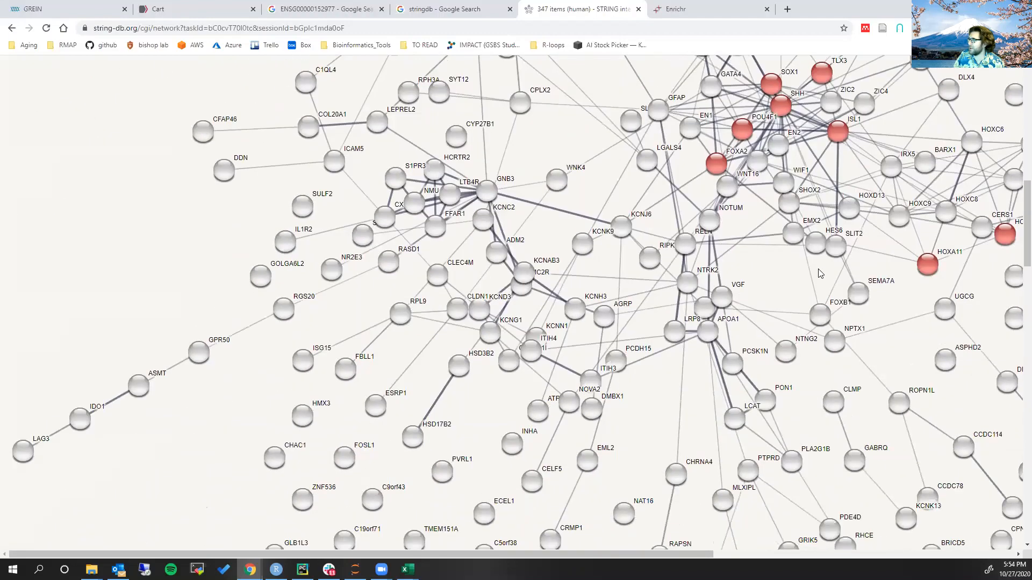
Highlight the voltage-gated potassium channel and 3',5'-cyclic-nucleotide phosphodiesterase activity proteins, and locate them in the network
scroll(821, 275, down, 10)
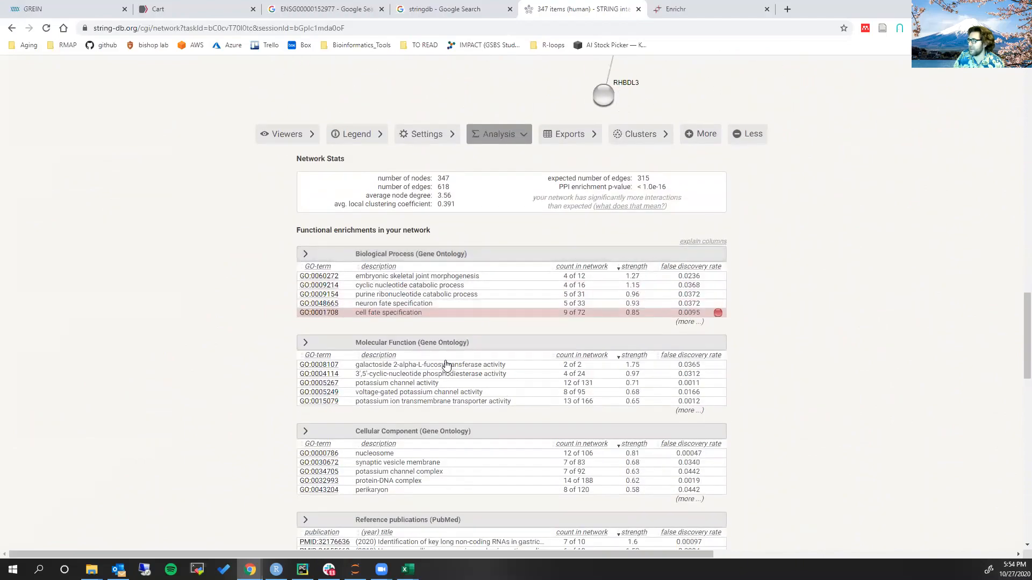
click(461, 392)
scroll(595, 365, up, 10)
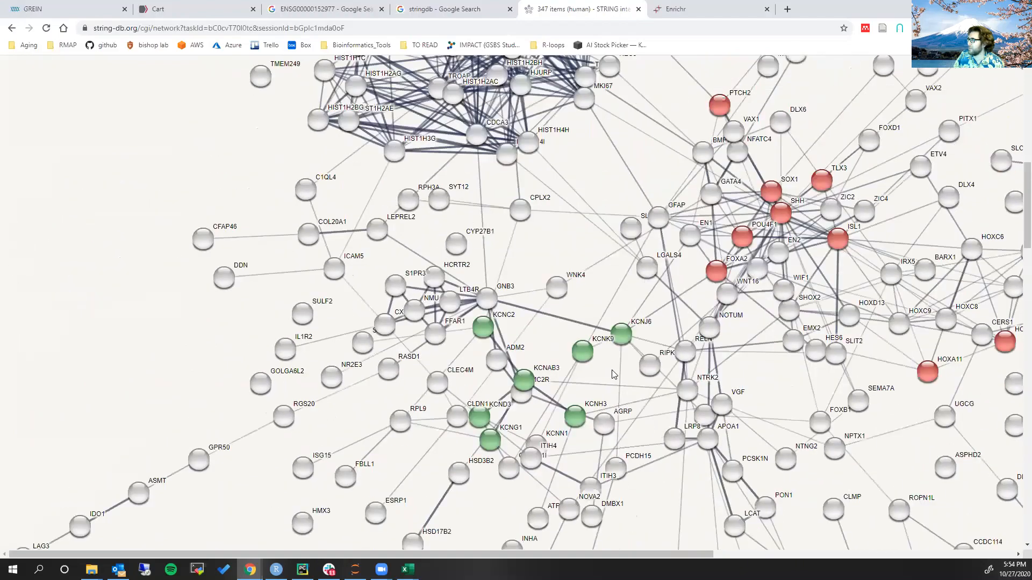
scroll(604, 162, up, 2)
scroll(586, 220, down, 7)
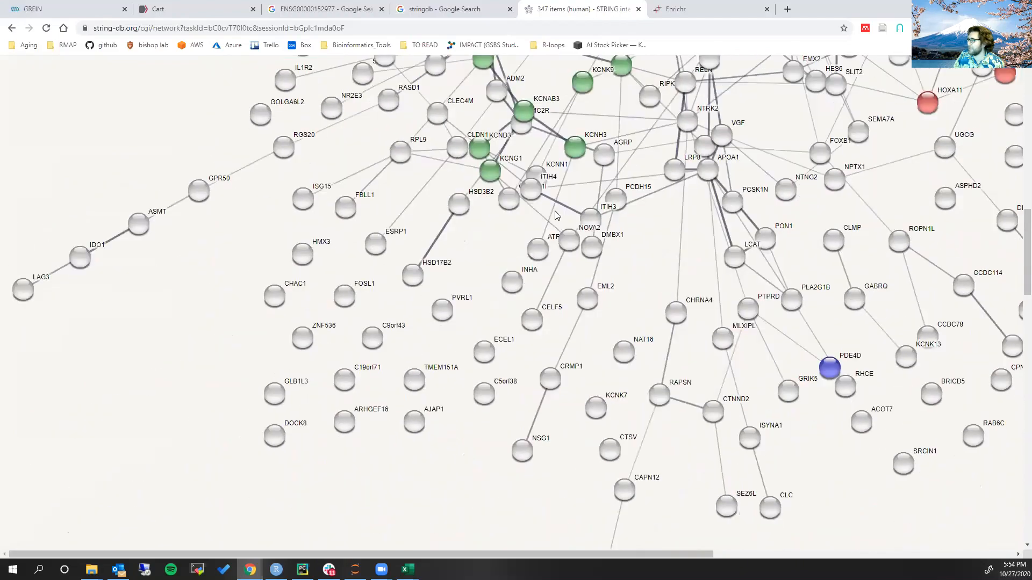
Clear the highlighted molecular function terms and review the enrichment tables through Reactome Pathways
scroll(555, 213, down, 6)
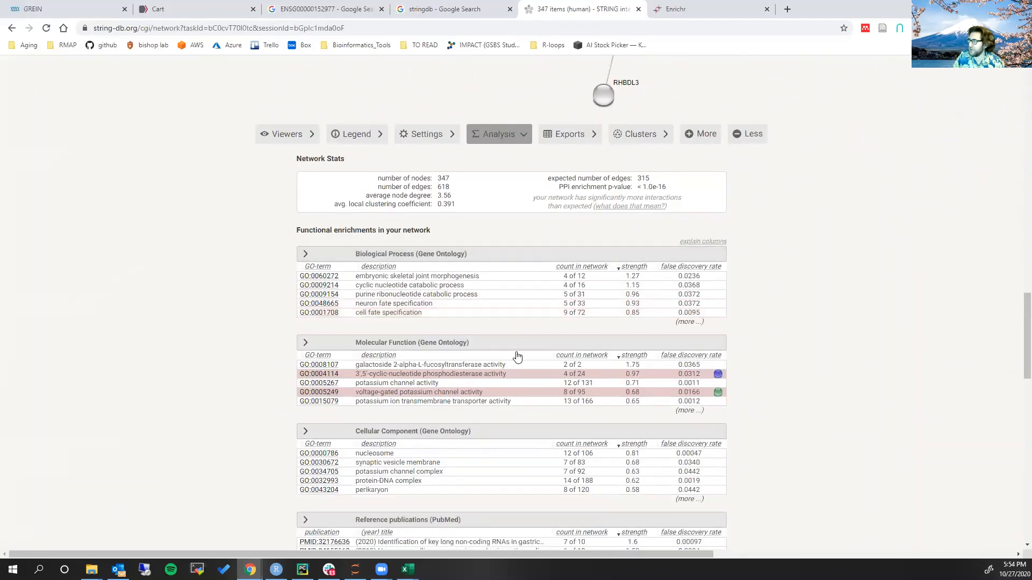
click(518, 373)
click(519, 393)
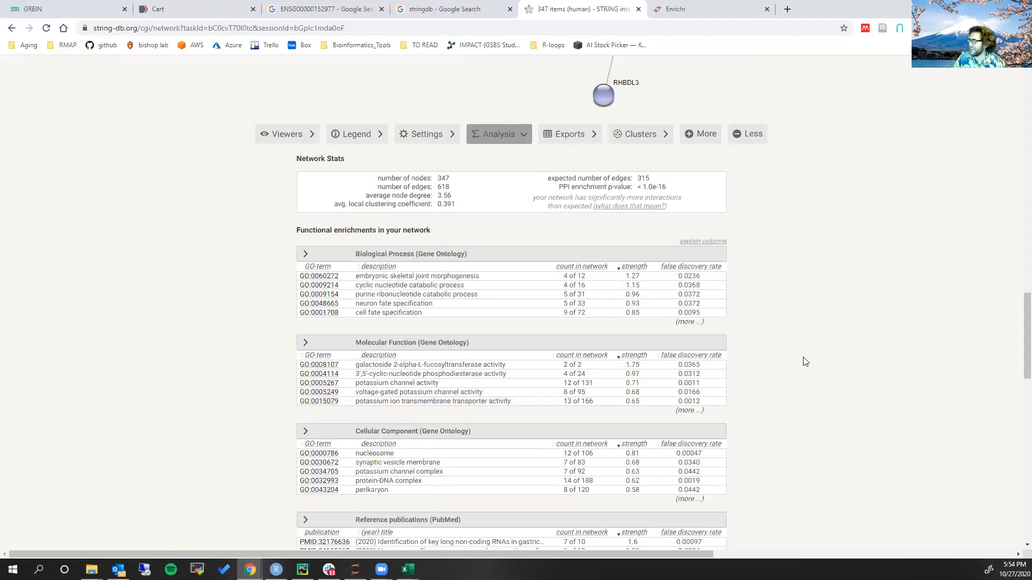
scroll(805, 361, down, 1)
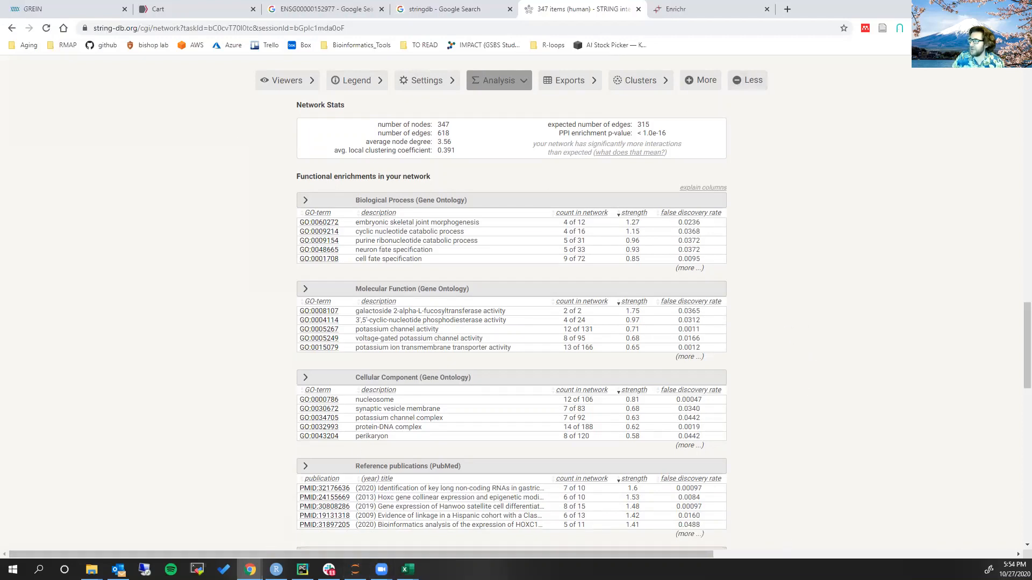
scroll(811, 435, down, 1)
scroll(814, 436, down, 2)
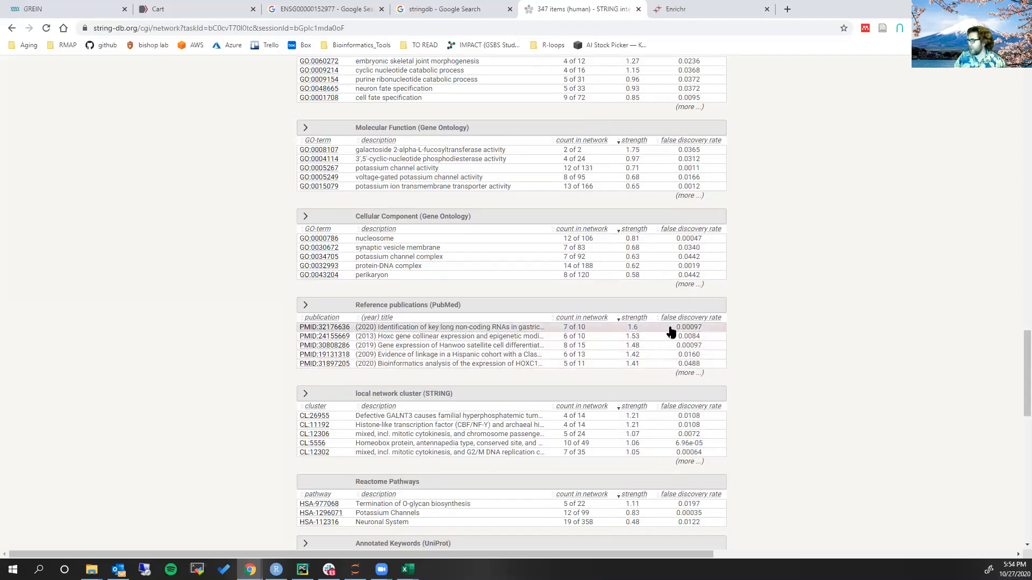
Return to the network and compare the cell-division and histone cluster with the surrounding clusters
scroll(671, 332, up, 15)
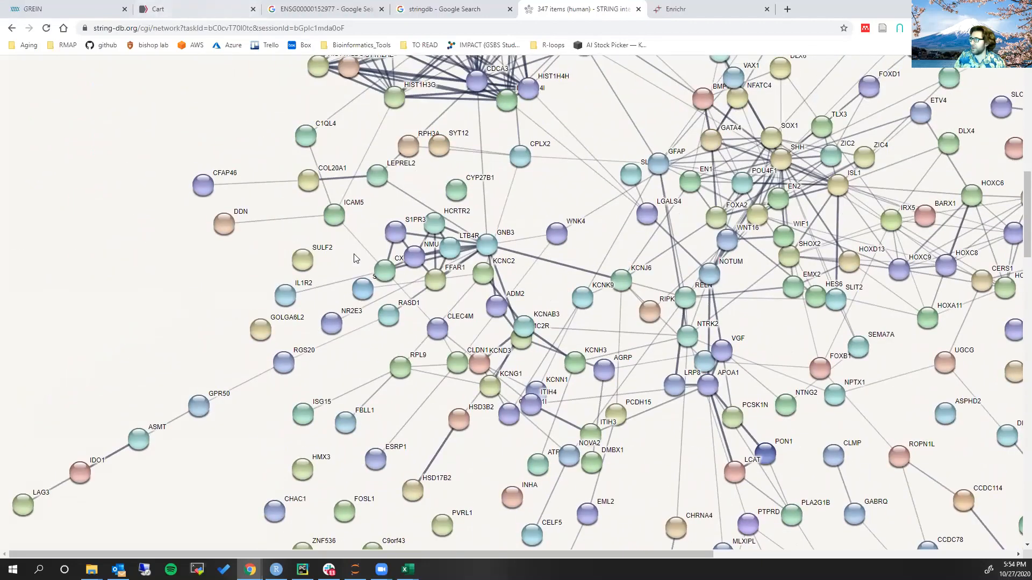
scroll(877, 447, up, 3)
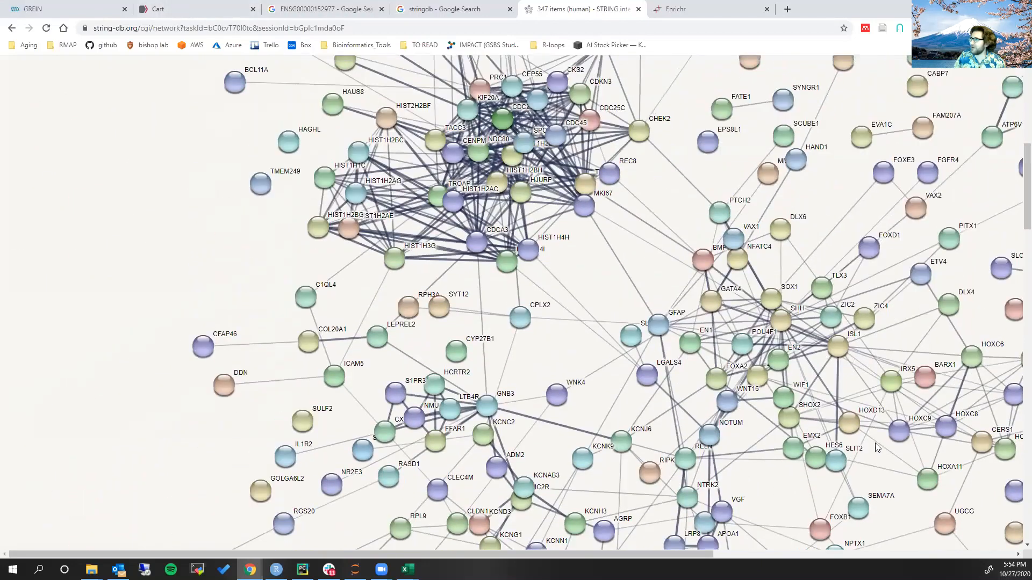
scroll(877, 447, up, 1)
scroll(871, 437, down, 2)
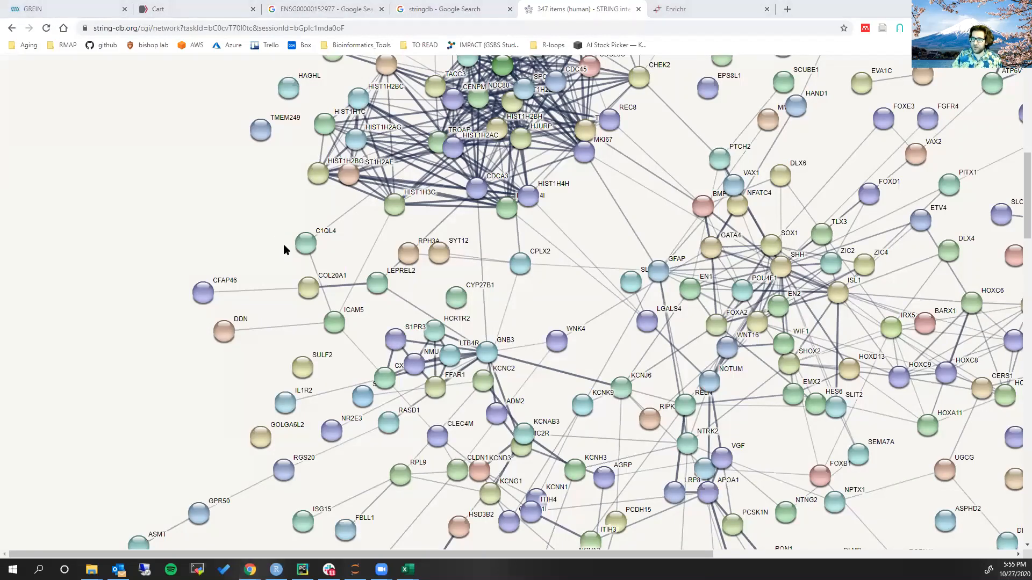
Switch to RStudio, review the GSEA ranking-score code, and run it to write T4_vs_T1.GSEA_ranks.csv
key(alt+Tab)
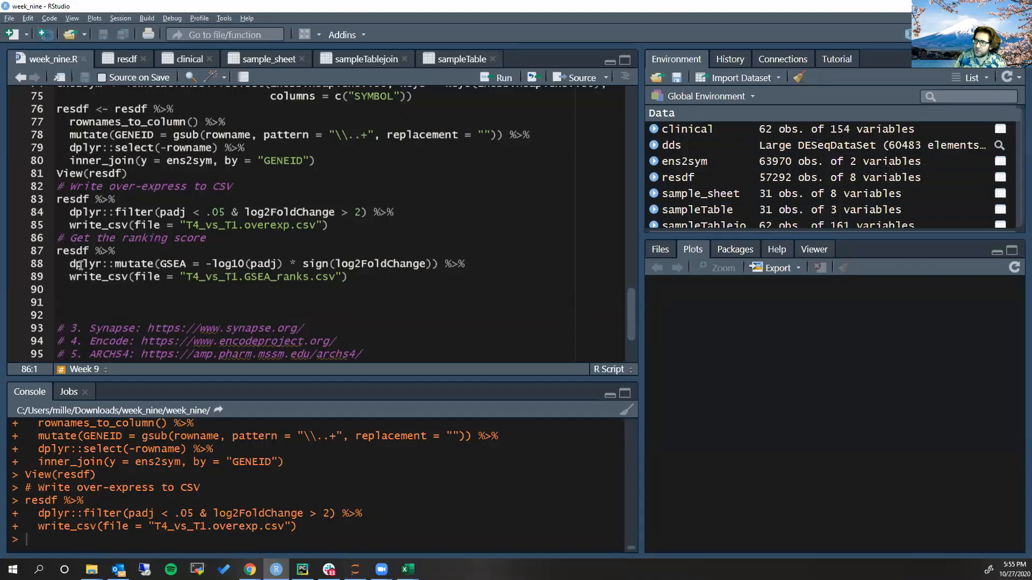
click(160, 264)
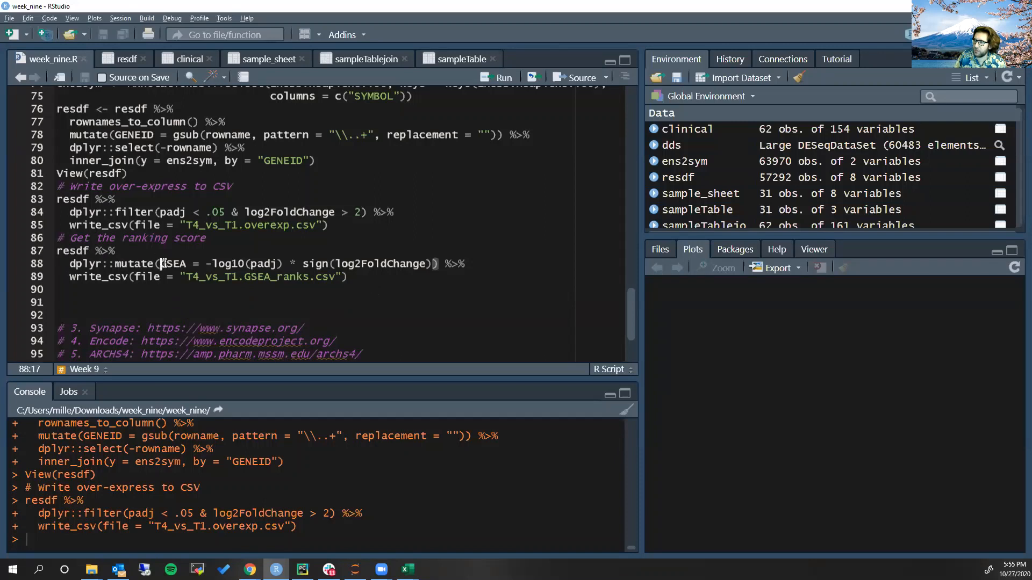
drag(206, 264, 434, 264)
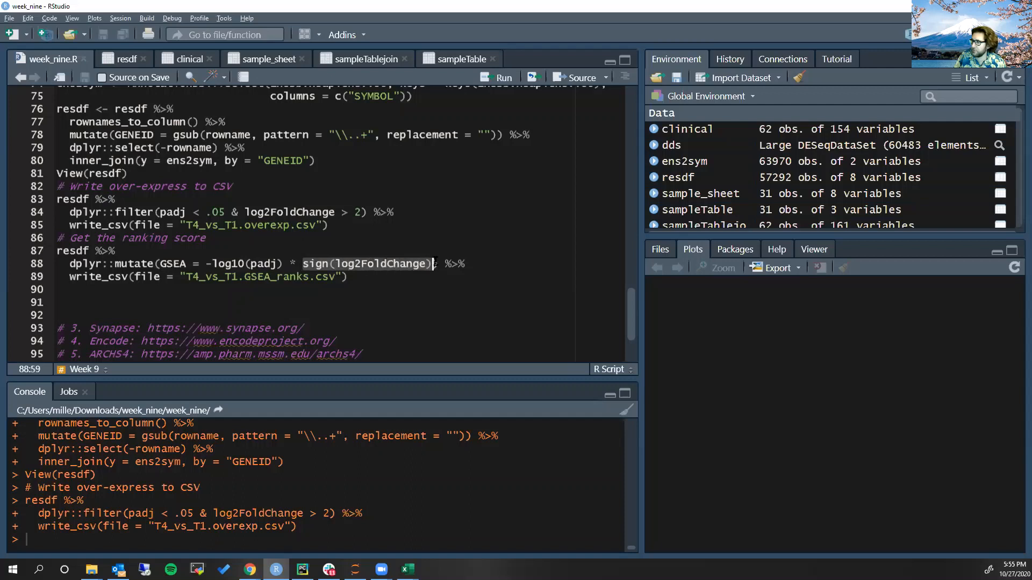
drag(336, 277, 186, 277)
click(199, 276)
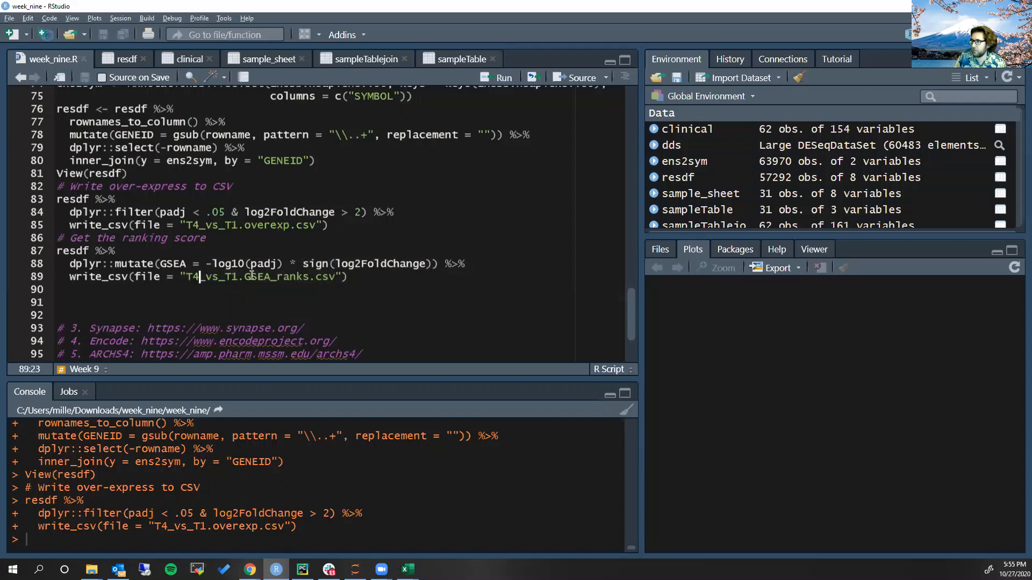
click(317, 277)
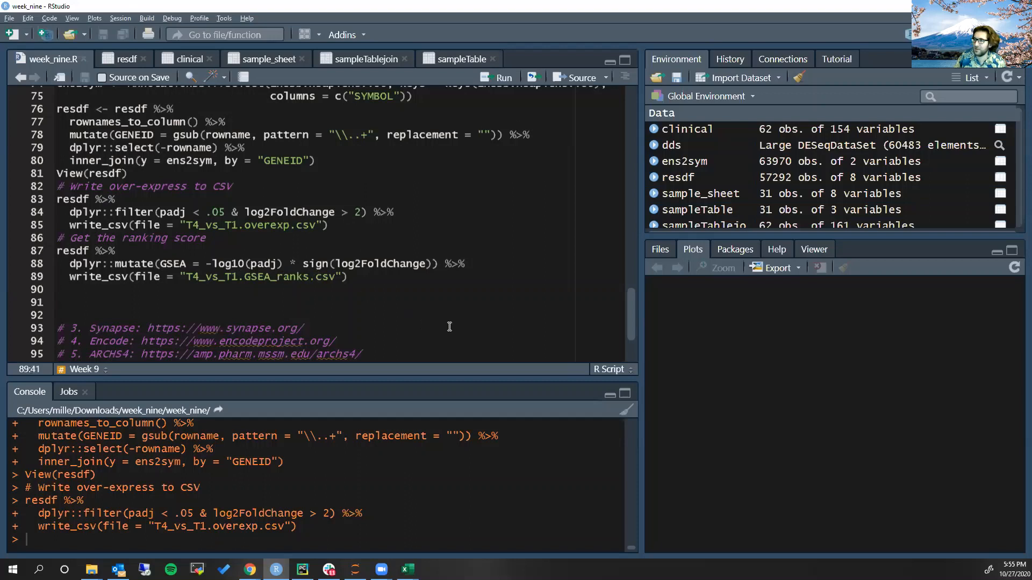
key(ctrl+Return)
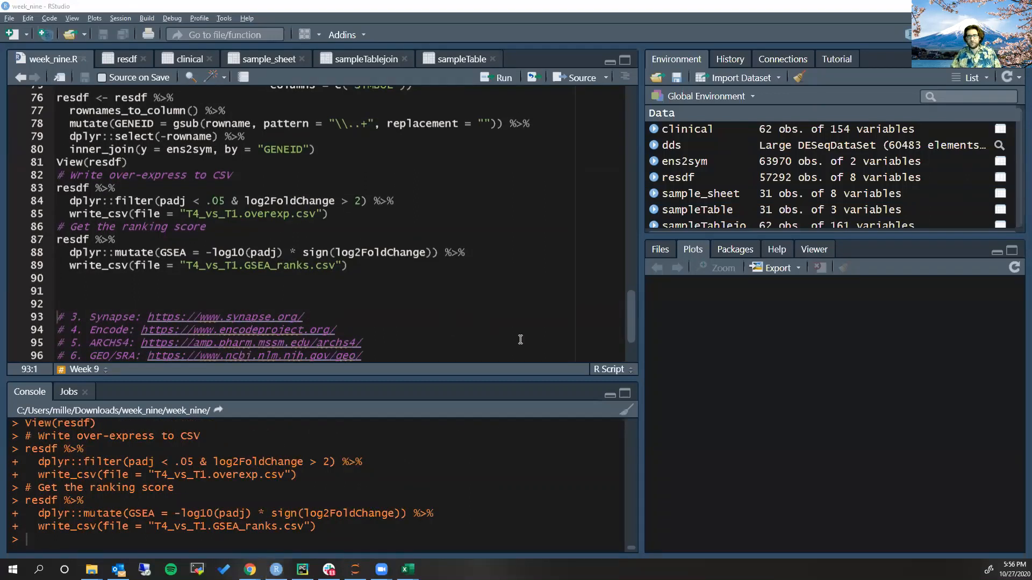
Open T4_vs_T1.GSEA_ranks.csv from the week_nine folder in Excel
key(alt+Tab)
click(461, 313)
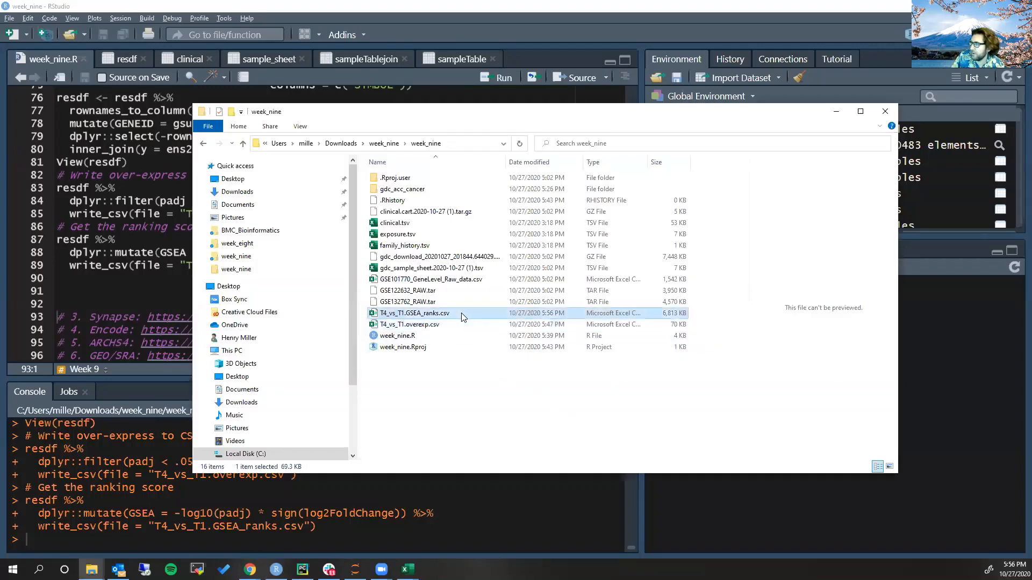
key(alt+Tab)
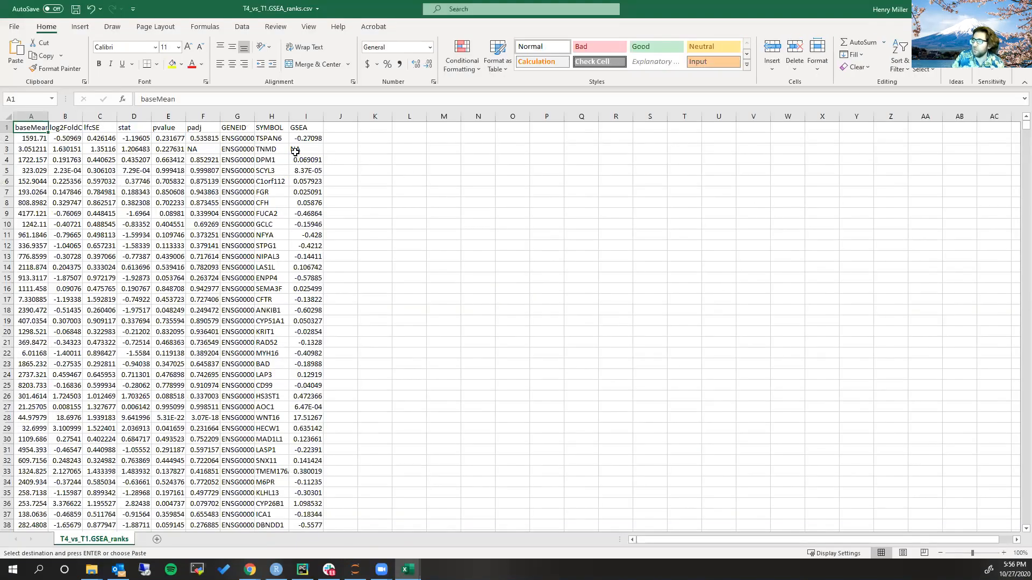
Copy all gene symbols together with their GSEA scores from the SYMBOL and GSEA columns, leaving out the header row
click(268, 138)
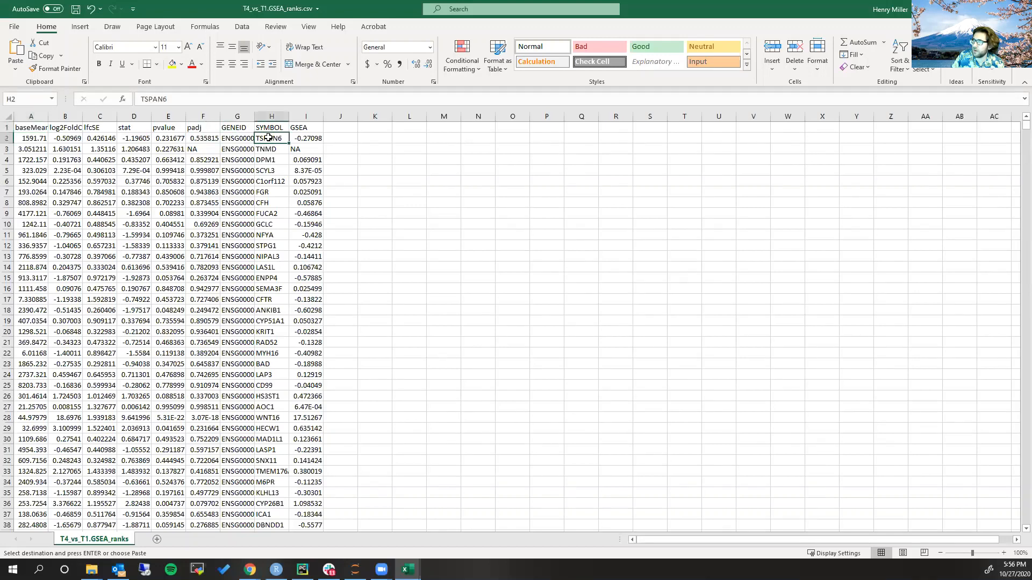
click(315, 138)
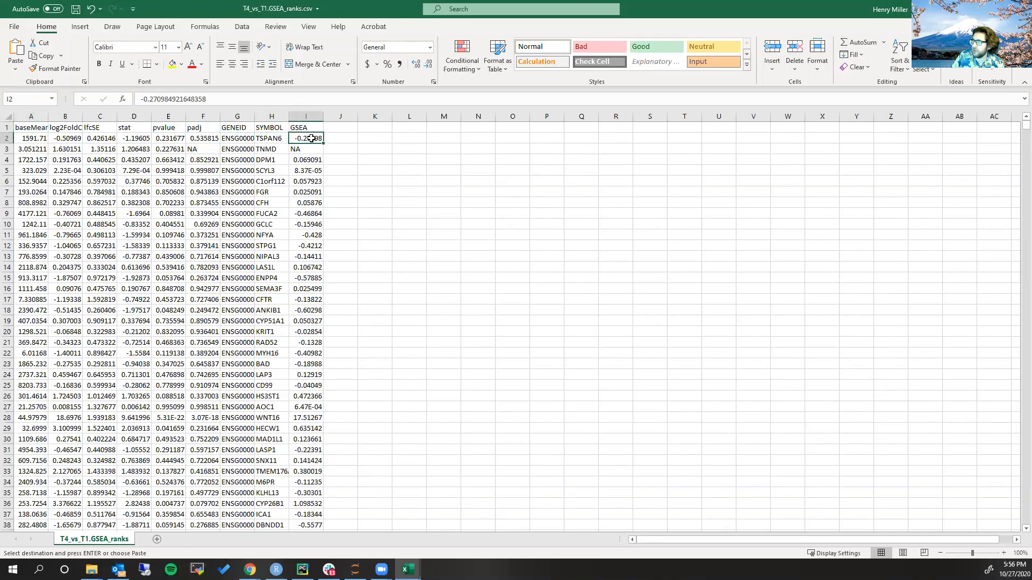
click(280, 138)
key(shift+Right)
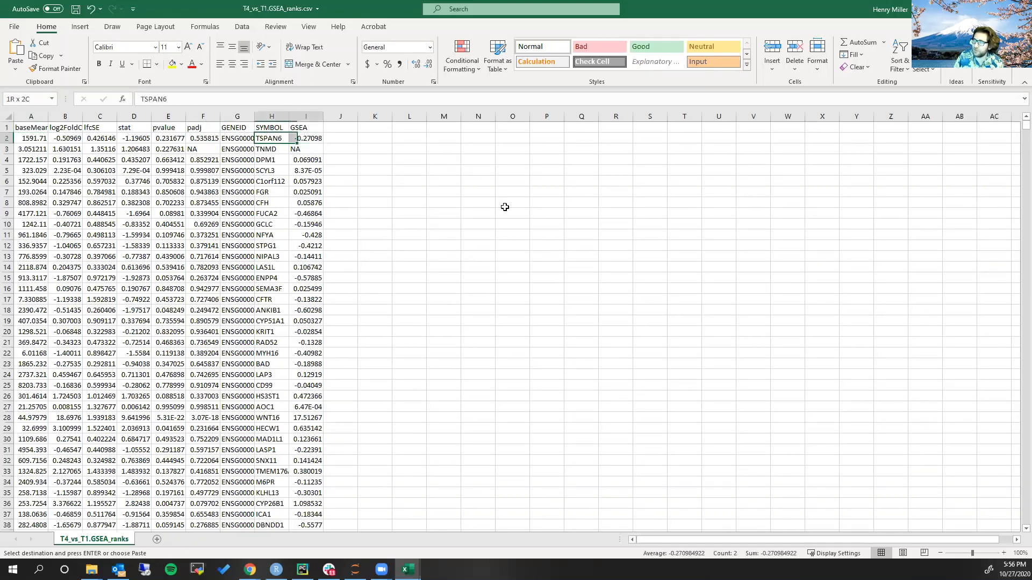
key(ctrl+shift+Down)
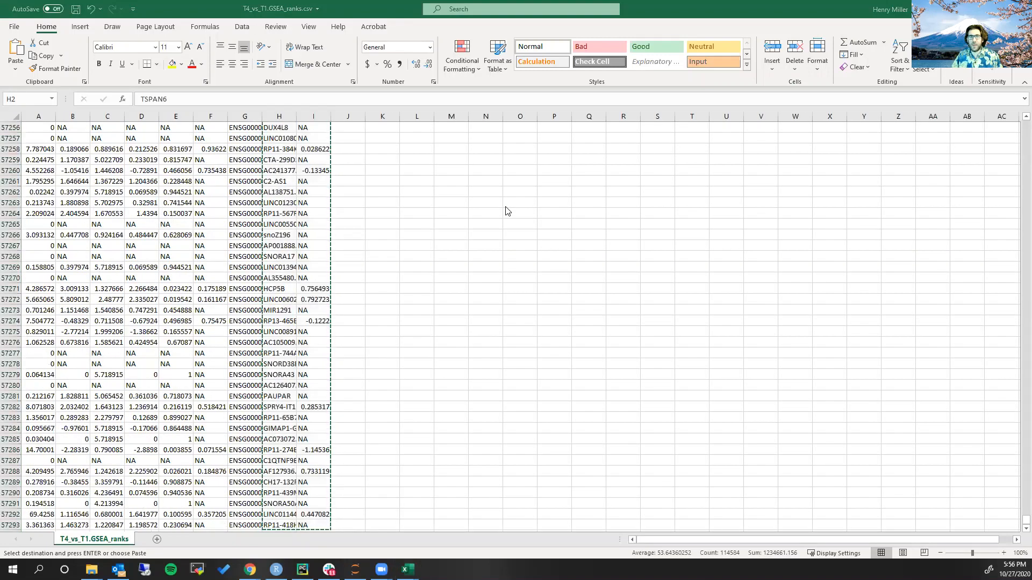
Switch back to STRING in the browser and start a new Proteins with Values/Ranks search
key(alt+Tab)
scroll(311, 133, up, 9)
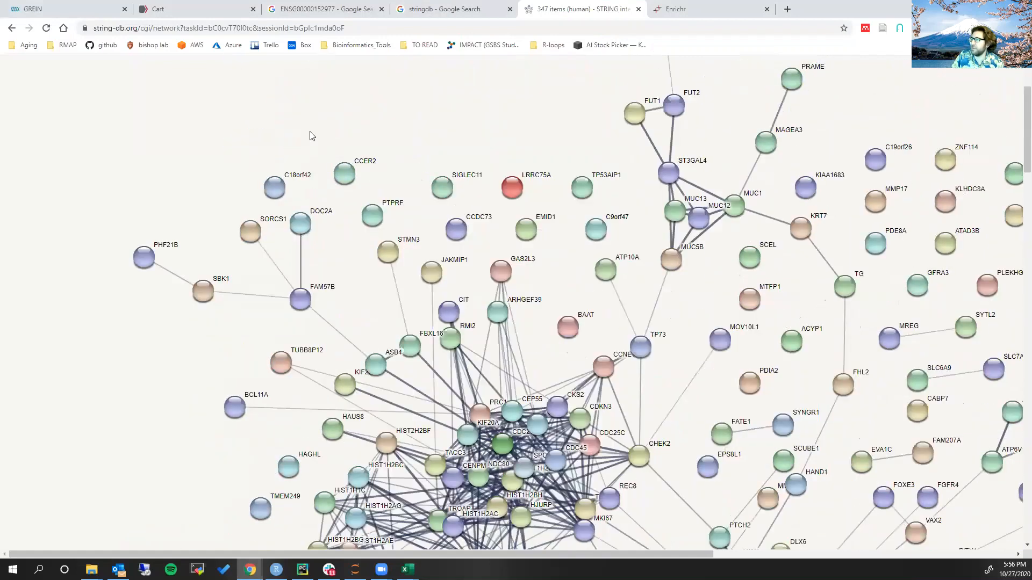
click(308, 110)
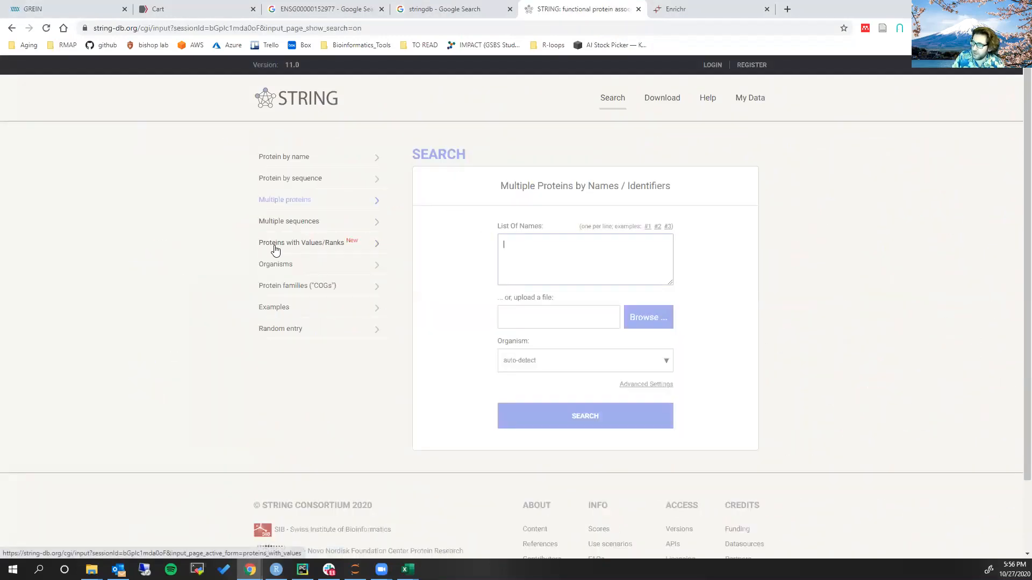
click(320, 246)
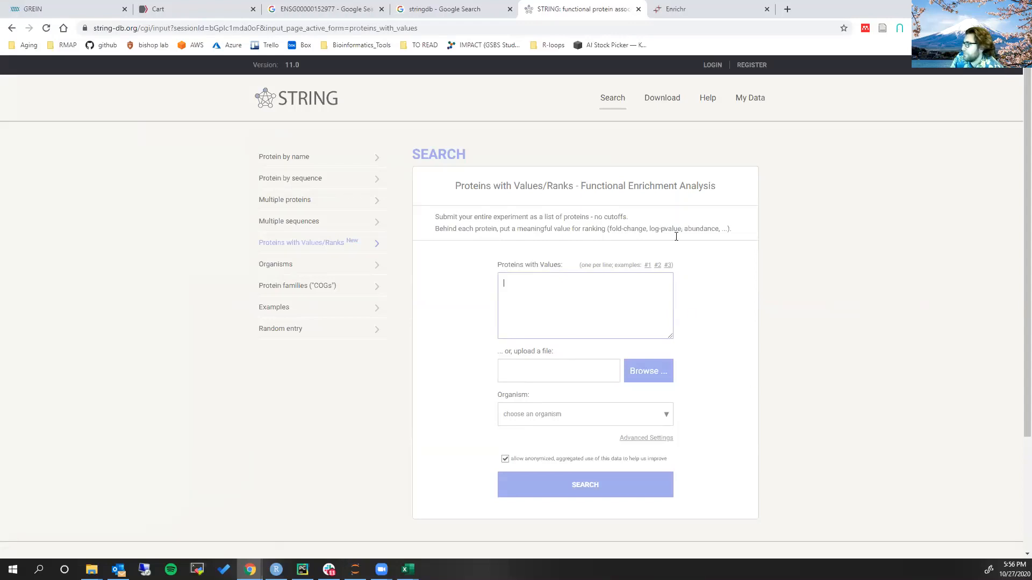
Paste the copied gene symbols and GSEA scores as proteins with values, choose Homo sapiens as organism, and submit the search
key(ctrl+v)
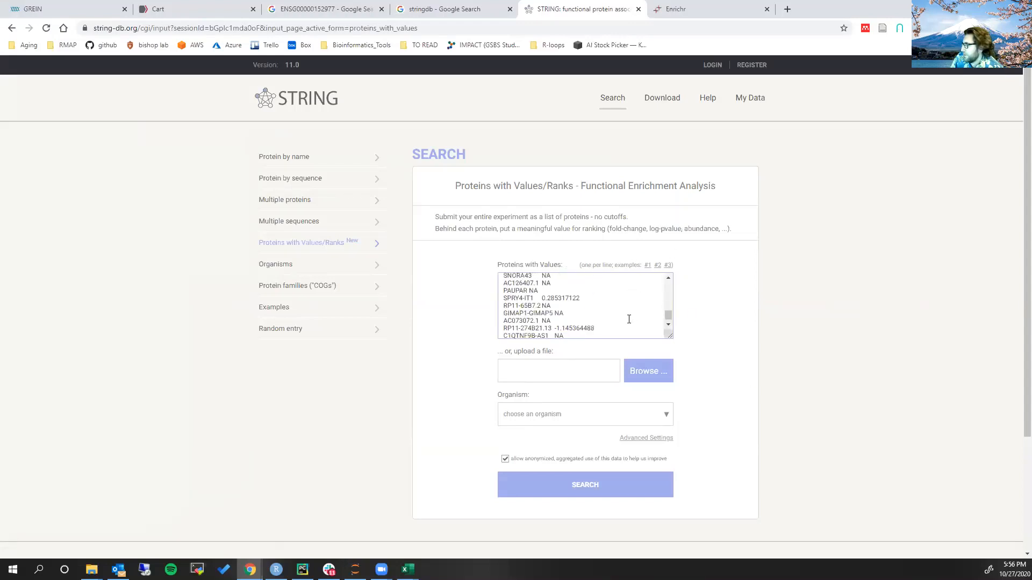
scroll(718, 377, down, 1)
click(666, 367)
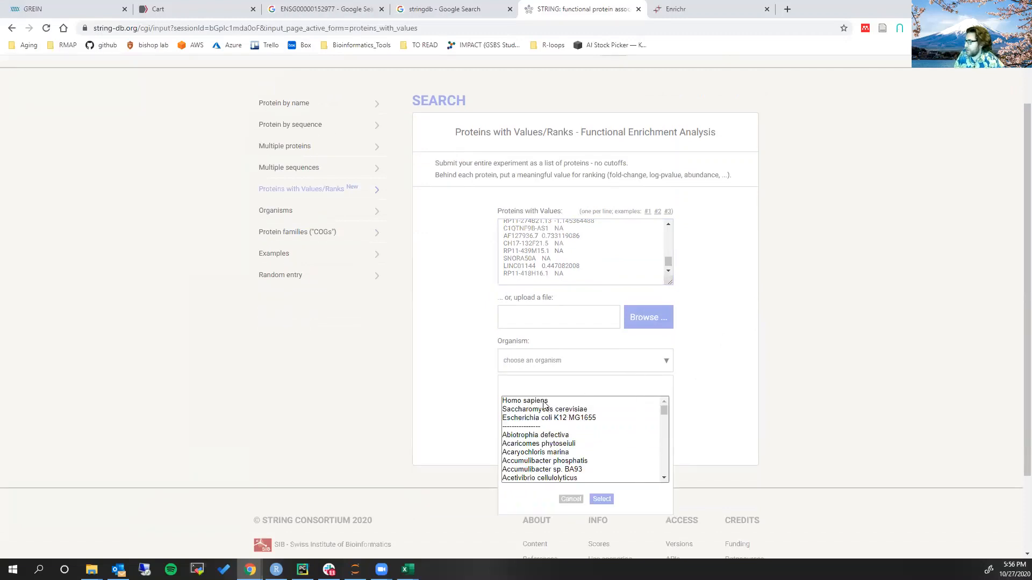
click(543, 403)
click(601, 499)
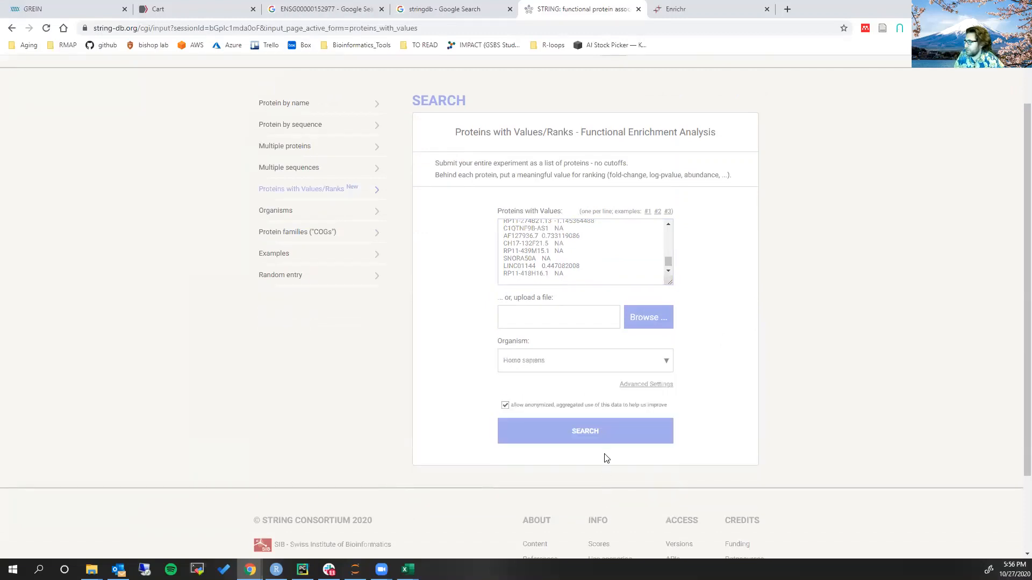
click(586, 434)
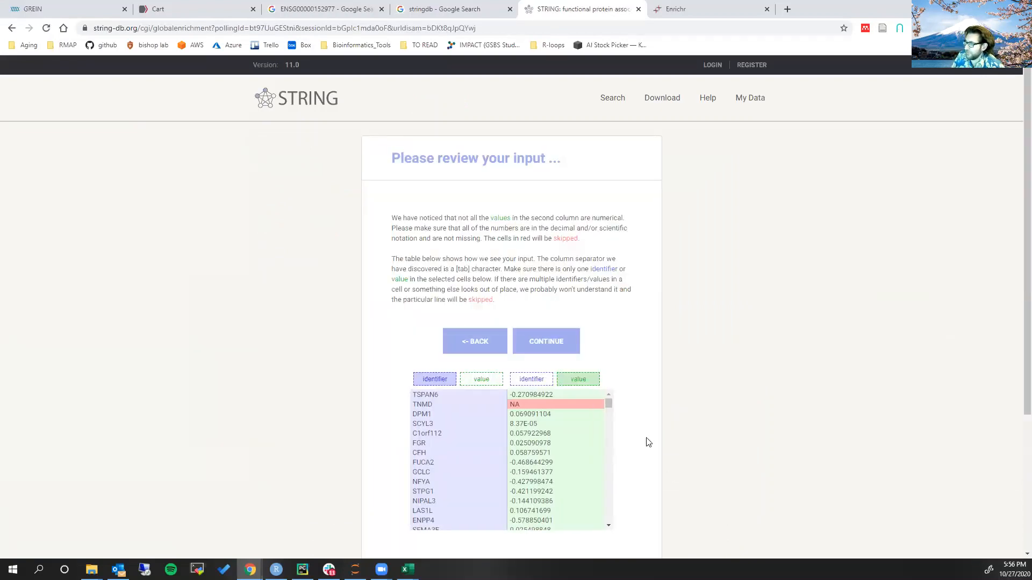
Review the parsed input table and the matched Homo sapiens proteins, accepting both to run the functional enrichment analysis
scroll(534, 414, down, 15)
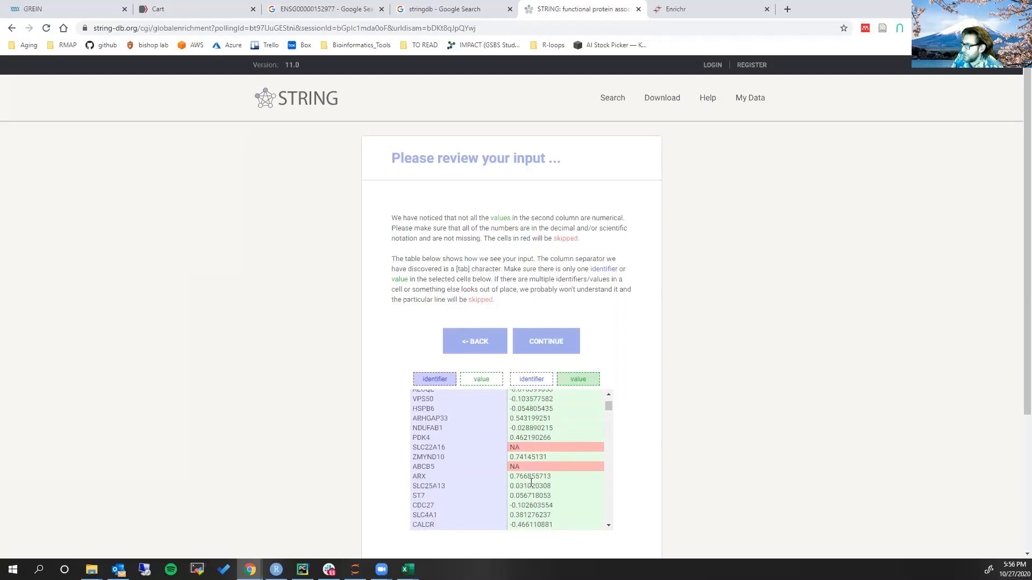
scroll(557, 457, up, 1)
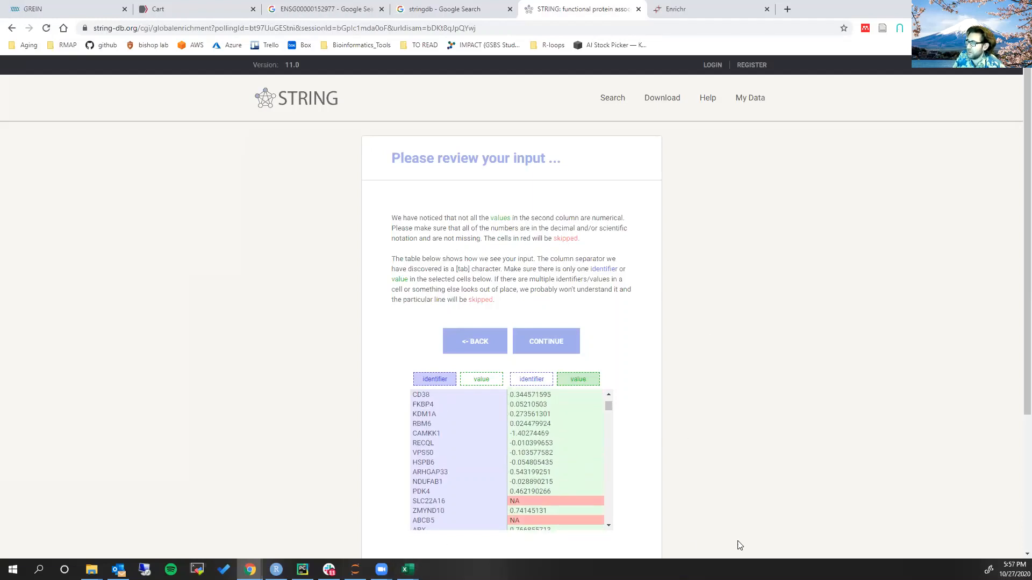
click(551, 341)
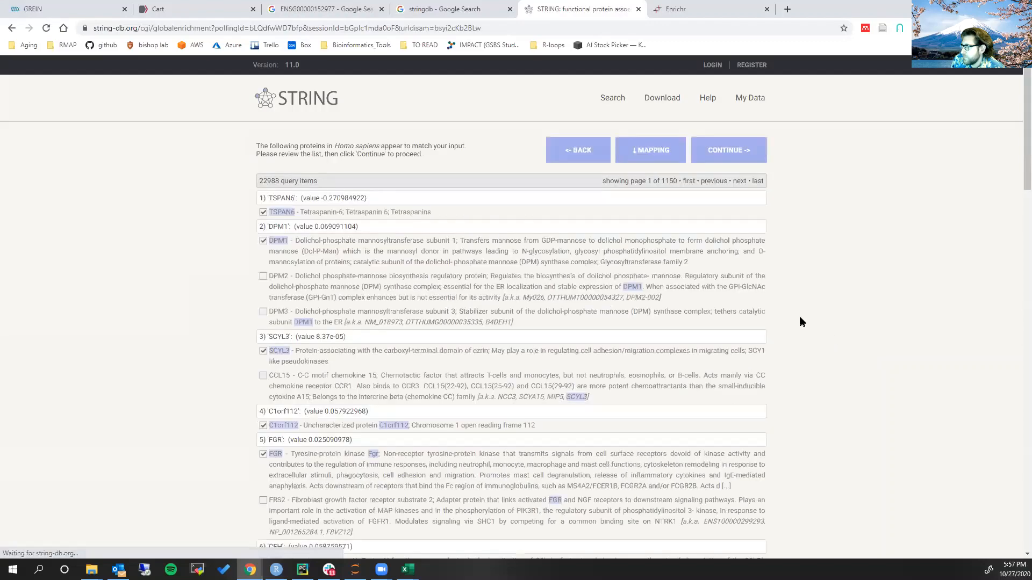
scroll(322, 376, down, 2)
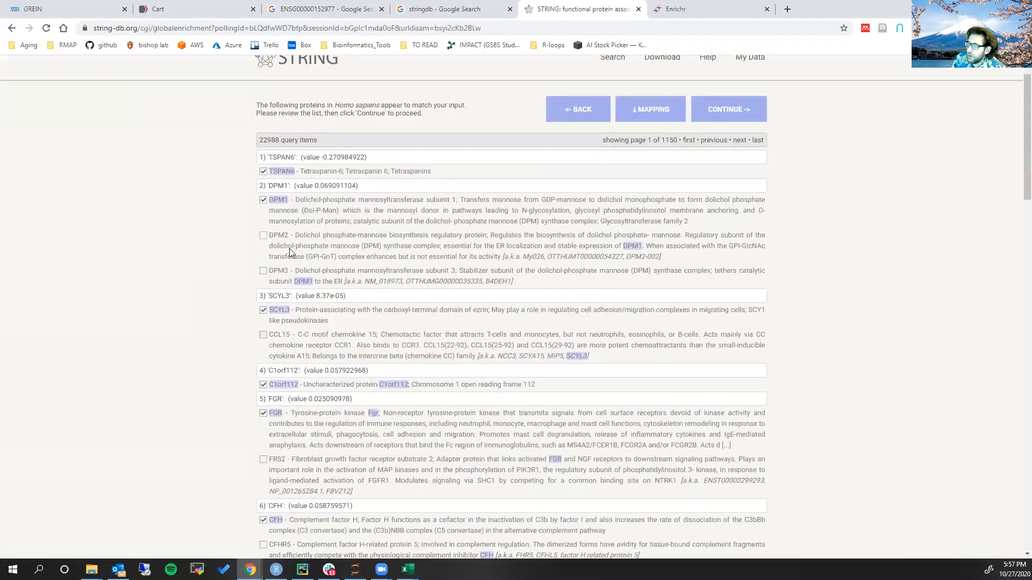
scroll(322, 378, up, 2)
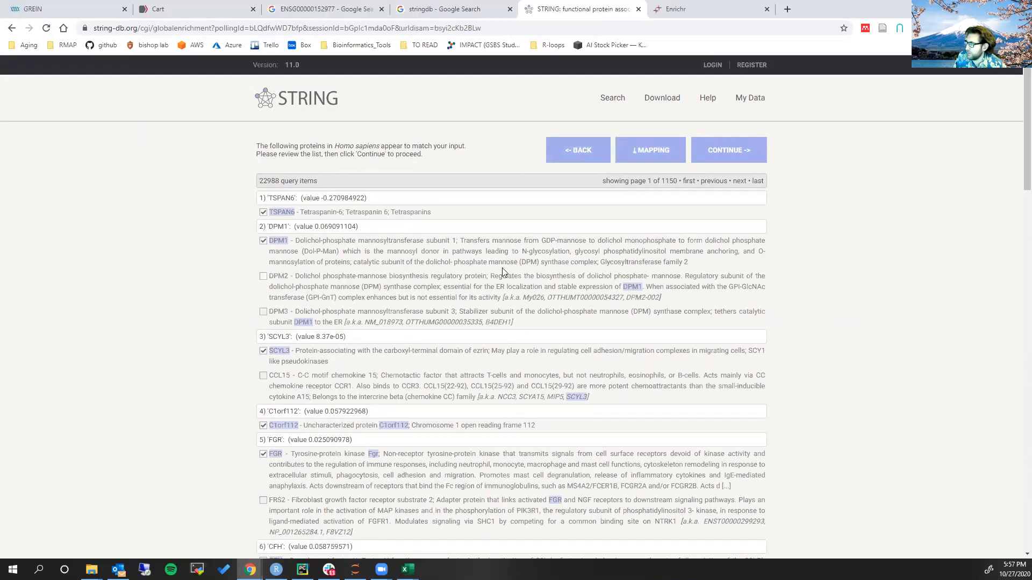
click(725, 155)
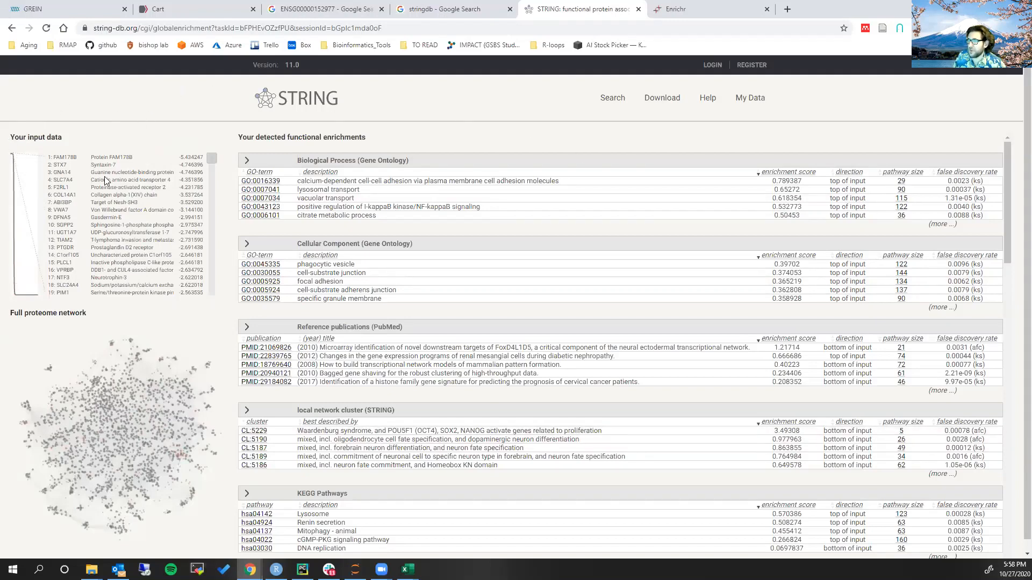
View the details of FAM178B, close them, and inspect the other end of the ranked input list
click(181, 161)
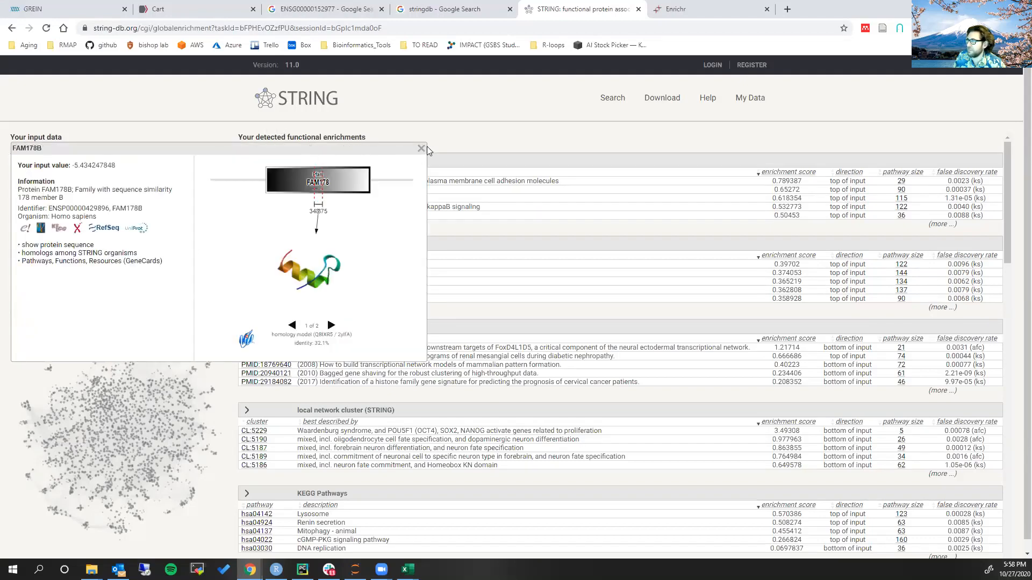
click(421, 149)
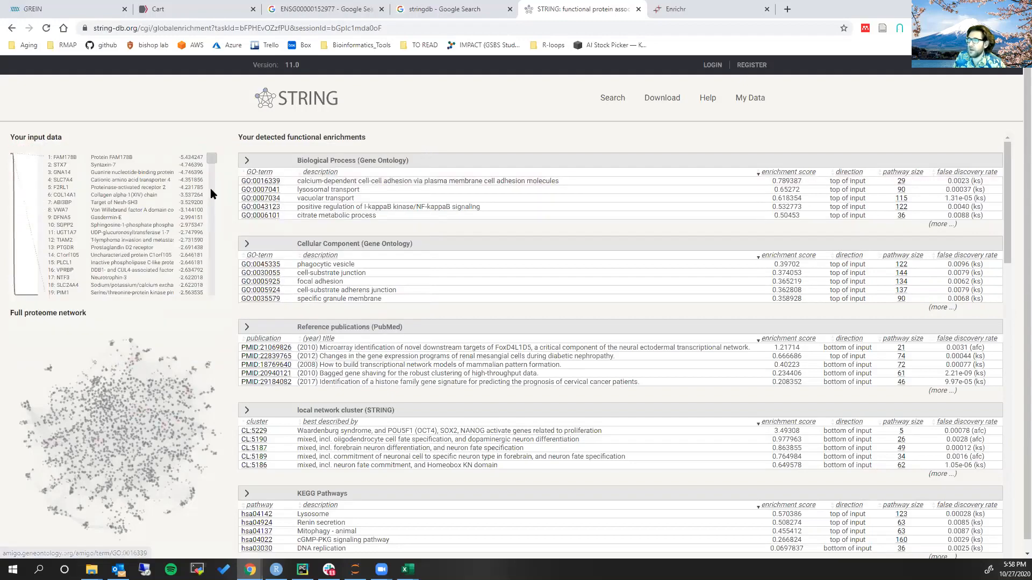
drag(211, 158, 207, 297)
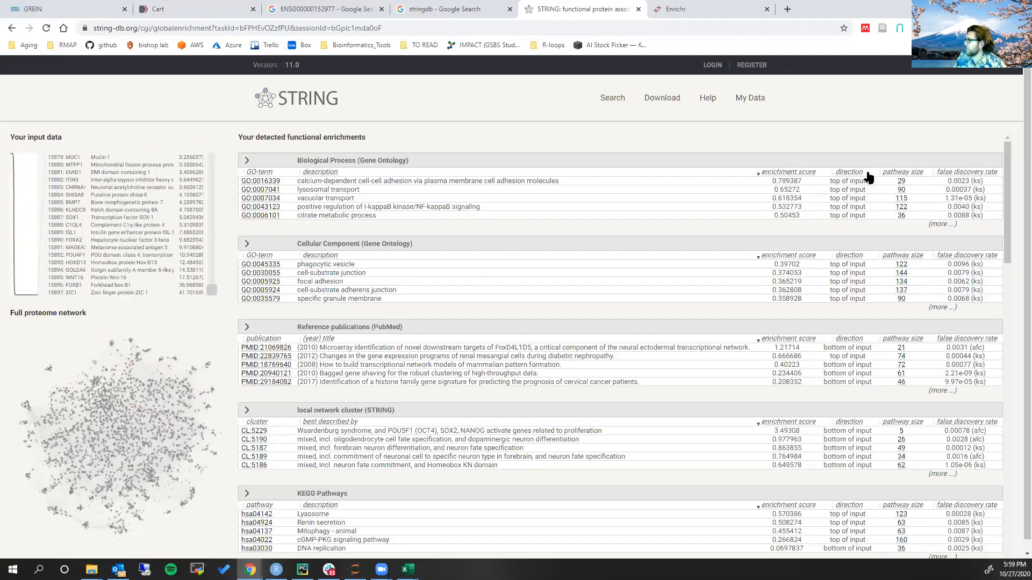
Sort the enrichments by direction with bottom of input first, and highlight the DNA packaging, chromatin assembly and nucleosome assembly terms
click(849, 172)
click(858, 173)
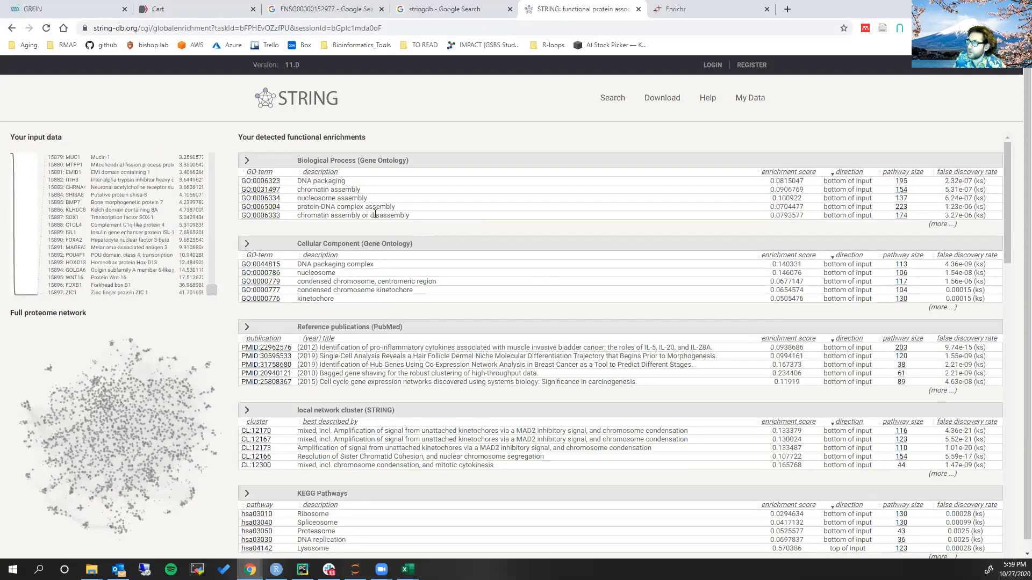
click(365, 181)
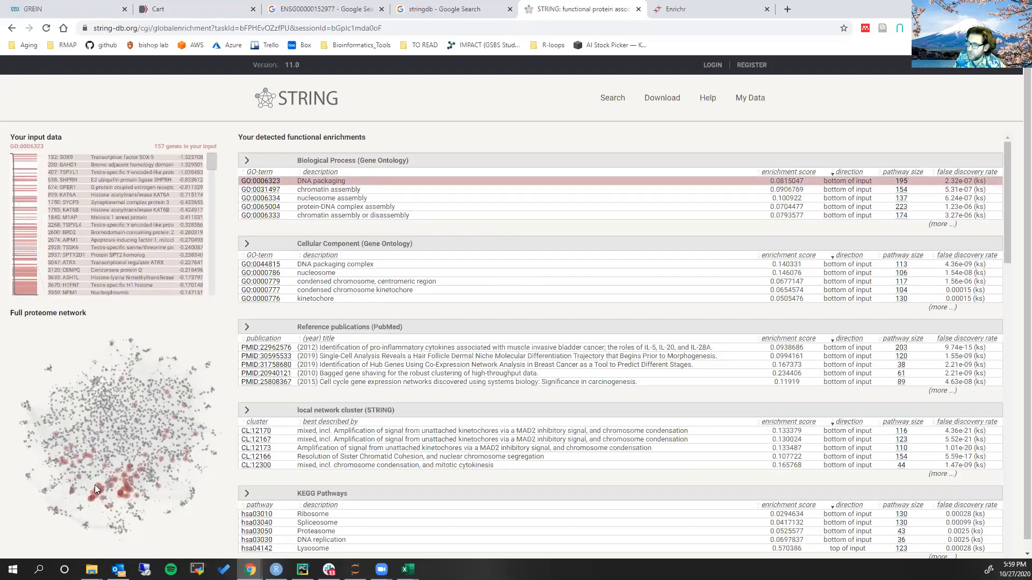
click(420, 190)
click(423, 198)
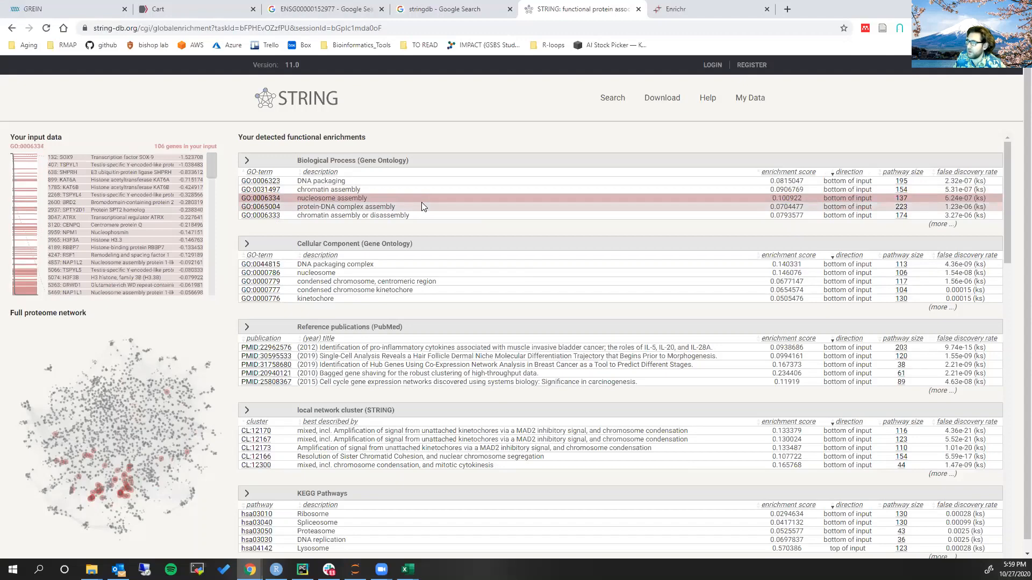
Expand the full Biological Process list and highlight the genes for ribonucleoprotein complex localization and rRNA processing
click(941, 225)
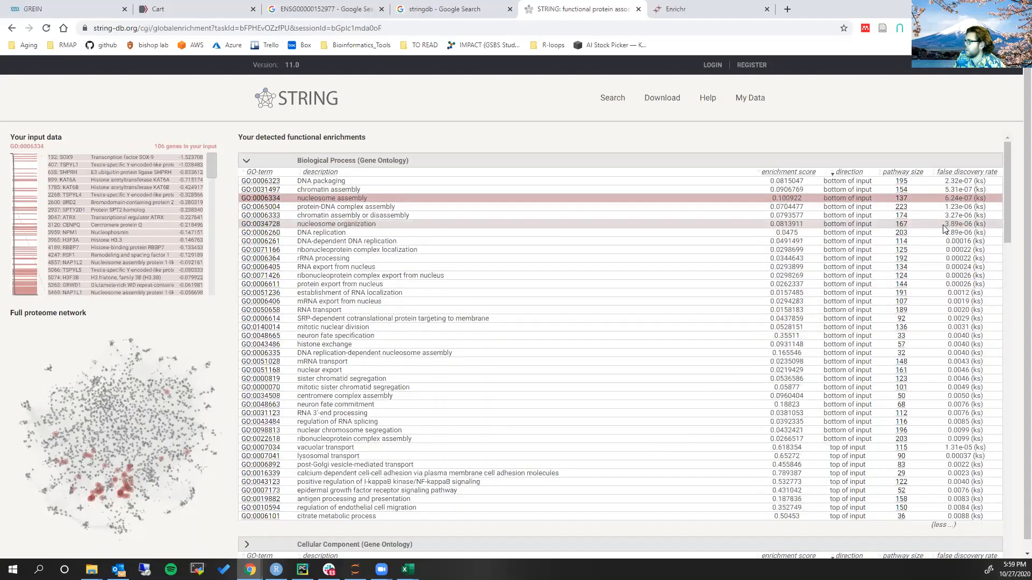
click(422, 234)
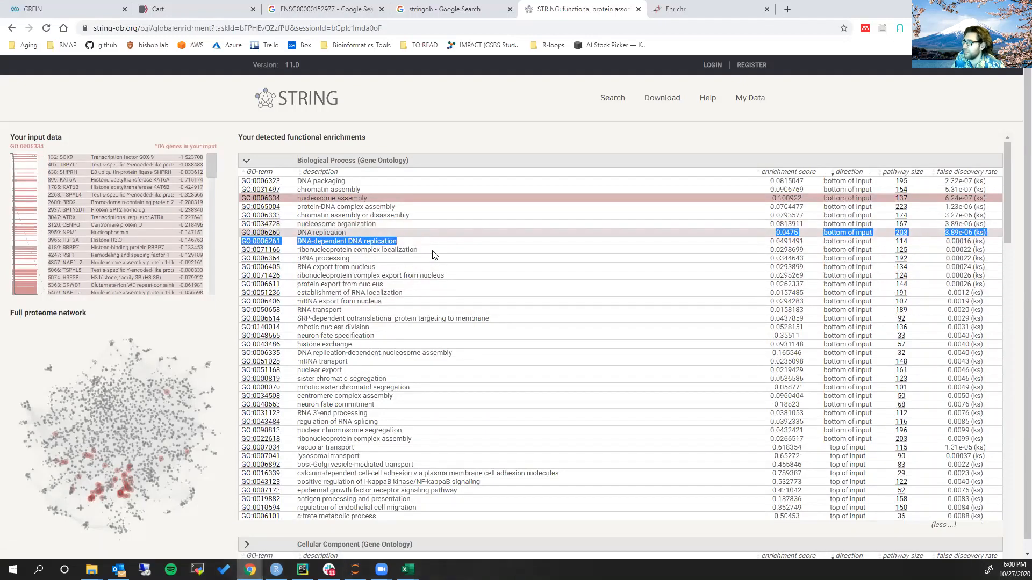
click(436, 249)
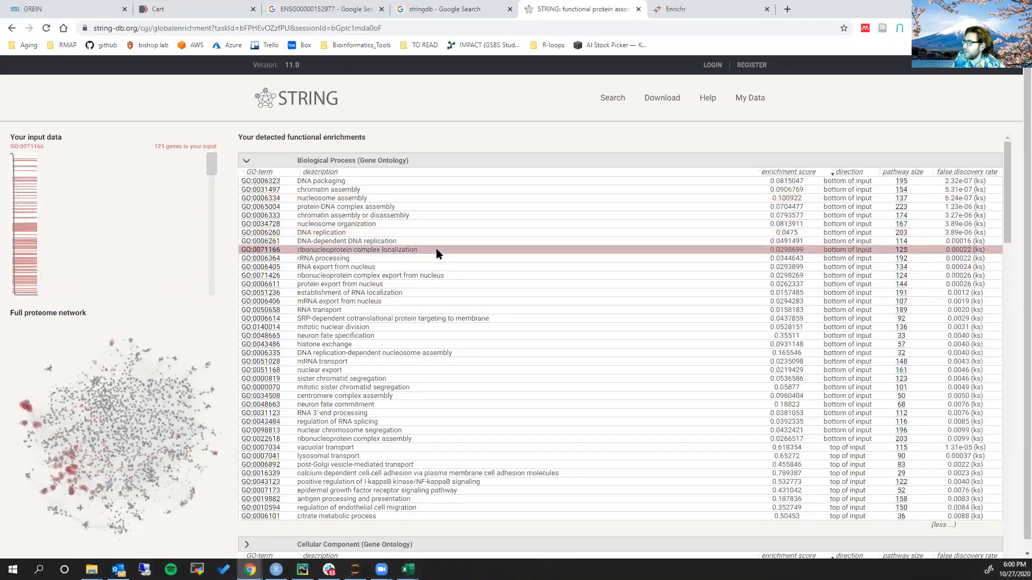
click(410, 257)
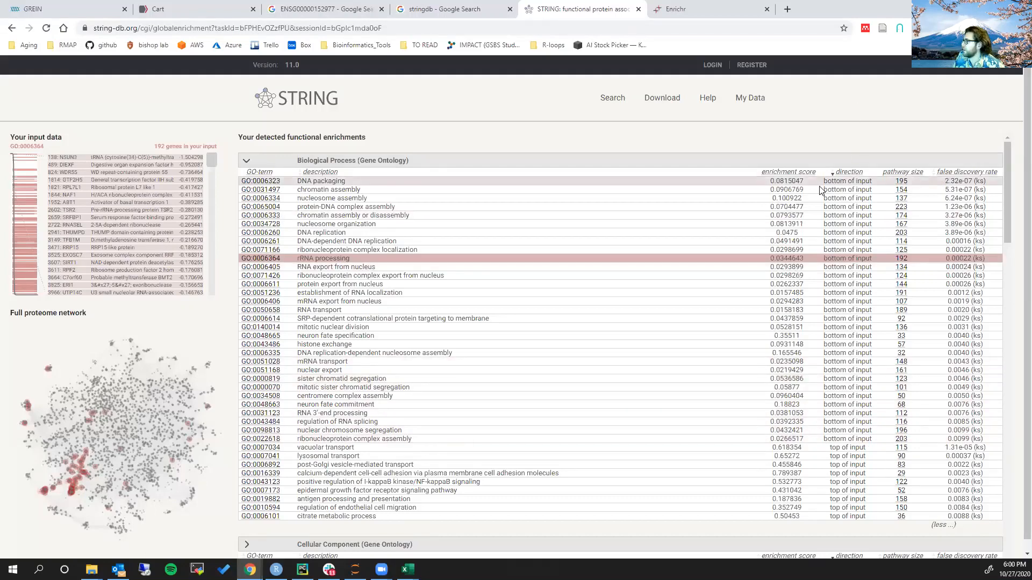
Reverse the direction sort to put top-of-input terms first, and examine the genes highlighted for vacuolar transport
click(848, 173)
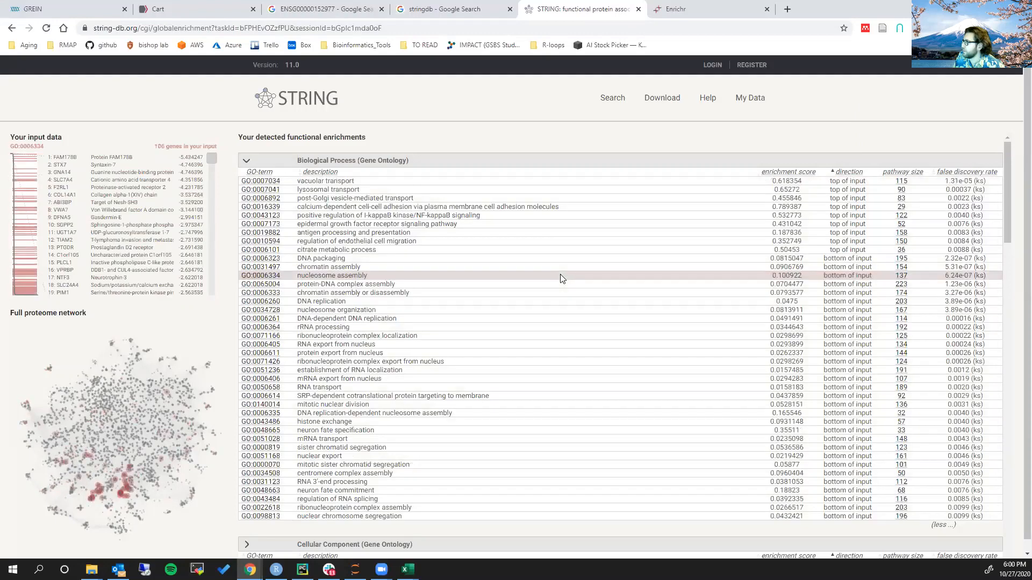
click(411, 181)
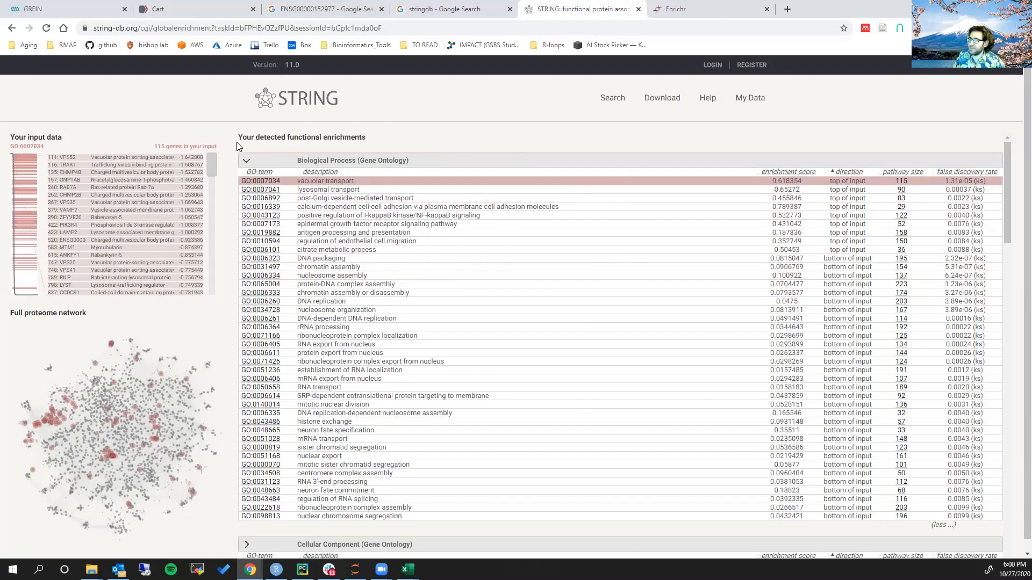
scroll(236, 143, down, 1)
scroll(241, 141, up, 1)
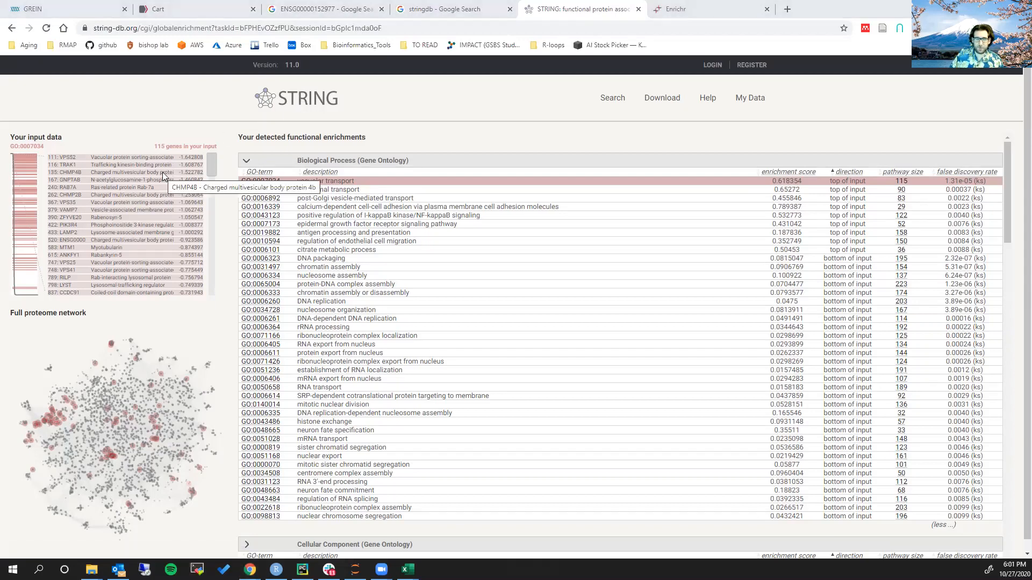
Switch to RStudio, delete the two extra blank lines above the Synapse link in week_nine.R, and save the script
key(alt+Tab)
scroll(183, 252, down, 3)
click(171, 235)
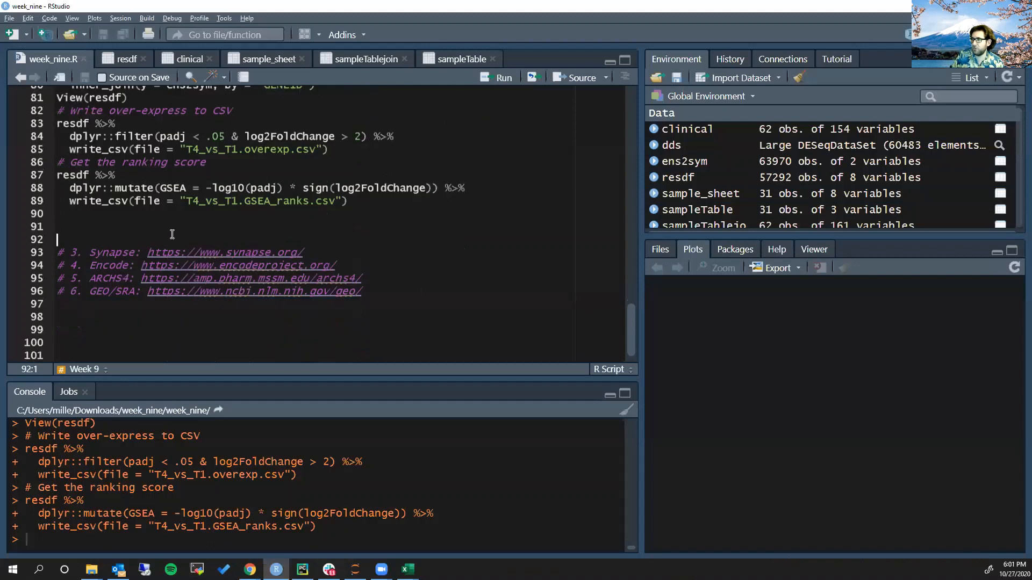
key(BackSpace)
key(BackSpace)
key(ctrl+s)
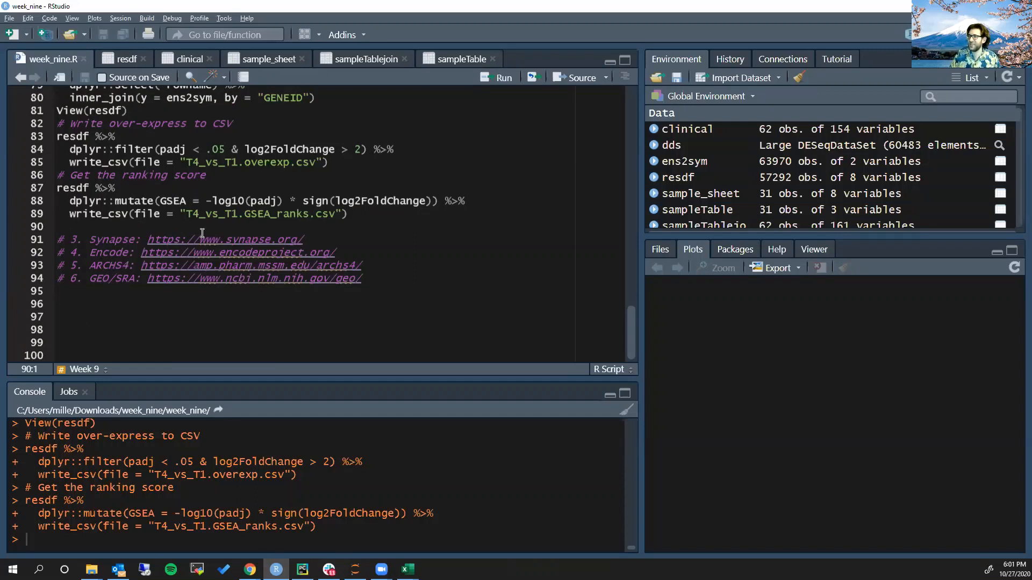
Copy the Synapse URL from the script comment and open it in a new browser tab
click(301, 240)
drag(300, 240, 148, 240)
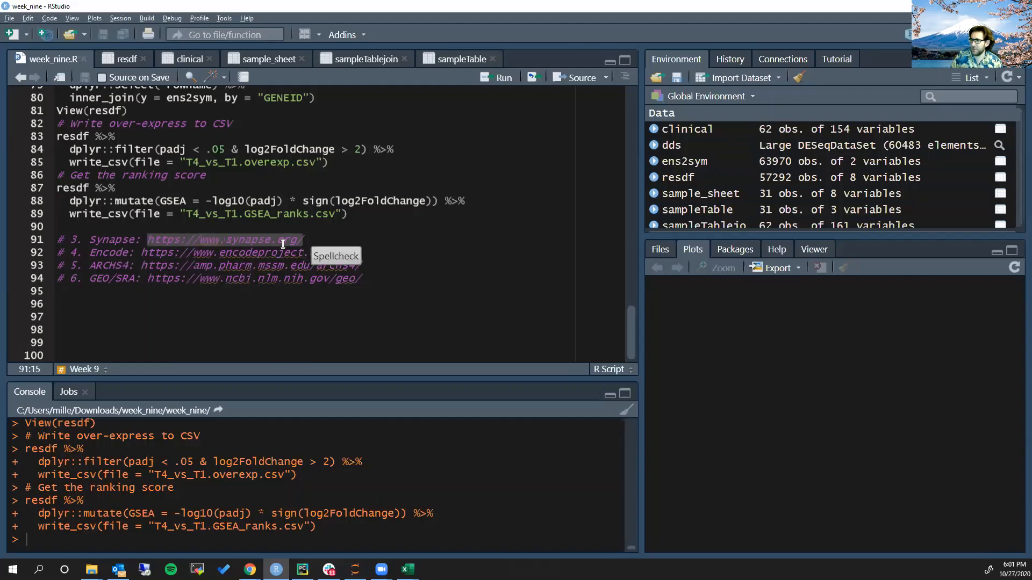
key(ctrl+c)
key(alt+Tab)
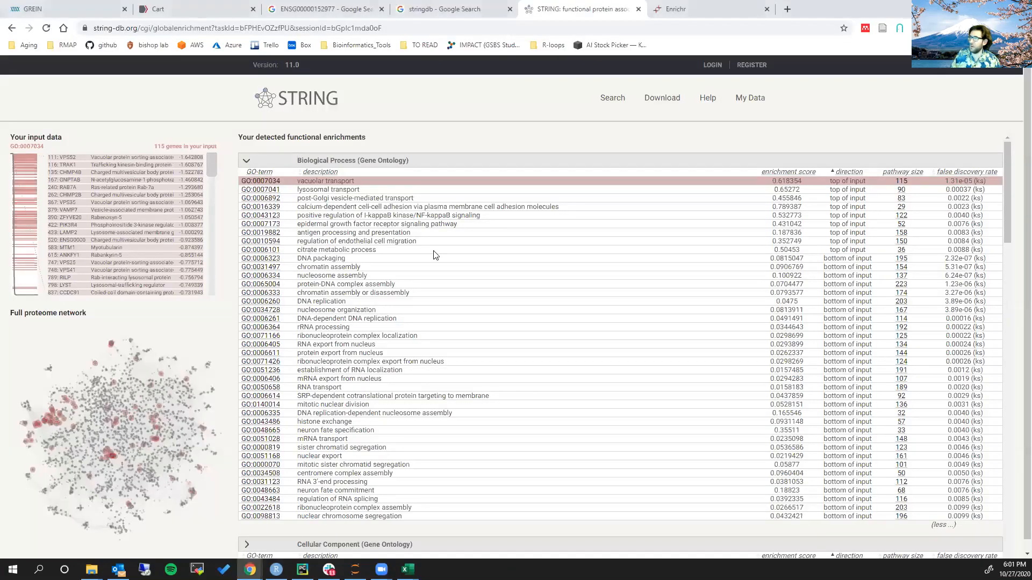
key(ctrl+t)
key(ctrl+v)
key(Return)
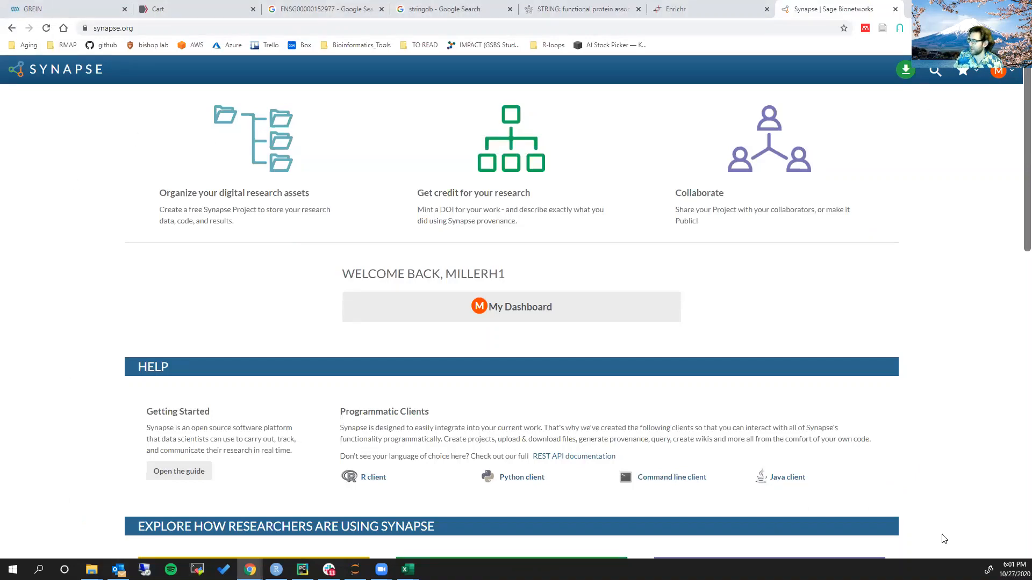
Return to RStudio, copy the Encode URL from the script comment, and open it in a new browser tab
key(alt+Tab)
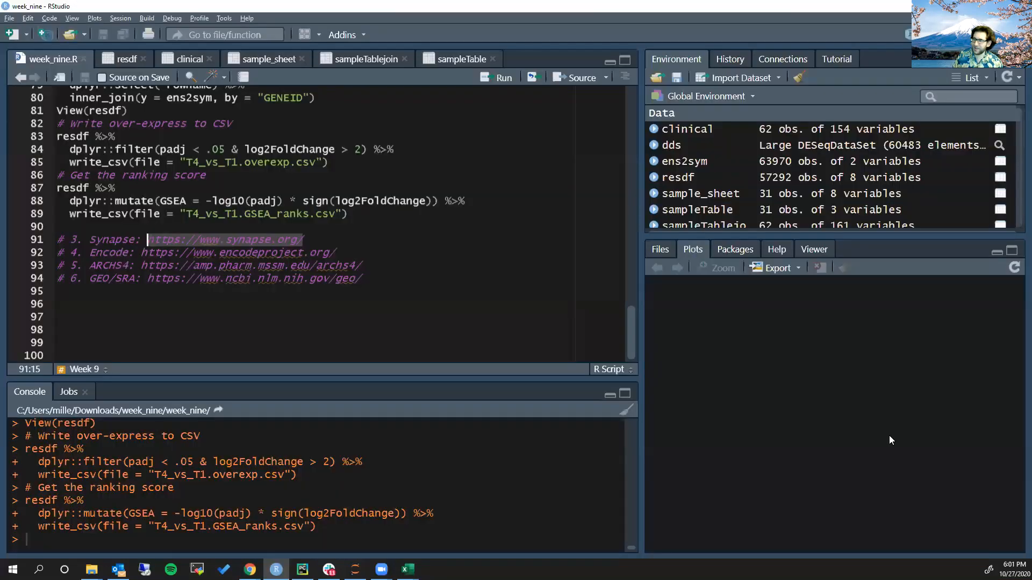
drag(141, 252, 336, 252)
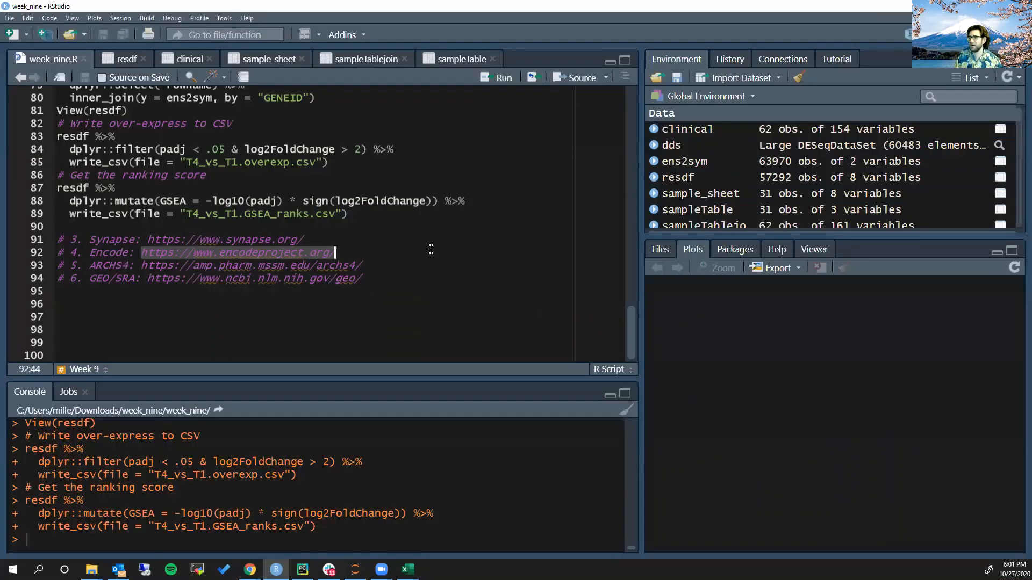
key(ctrl+c)
key(alt+Tab)
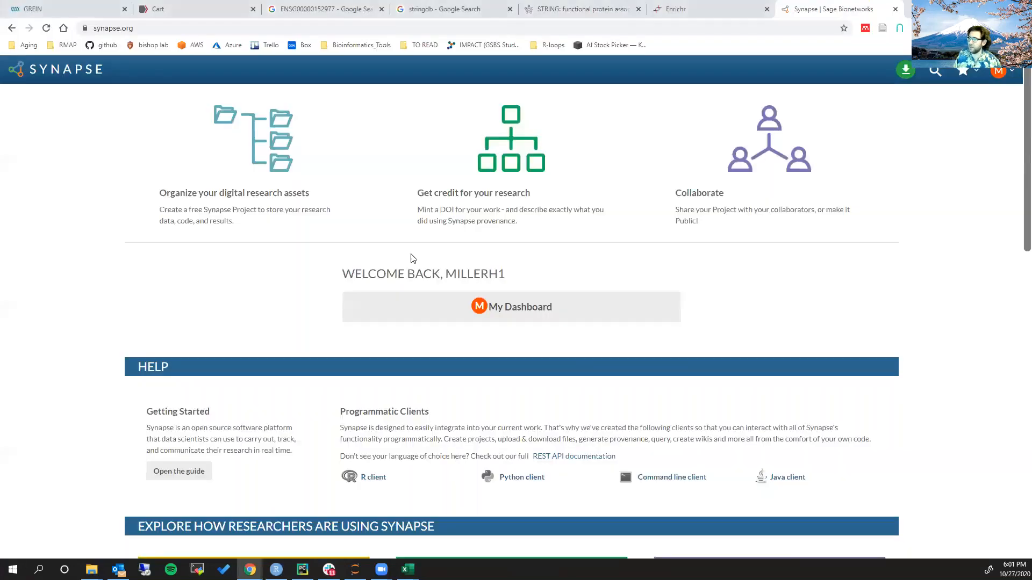
key(ctrl+t)
key(ctrl+v)
key(Return)
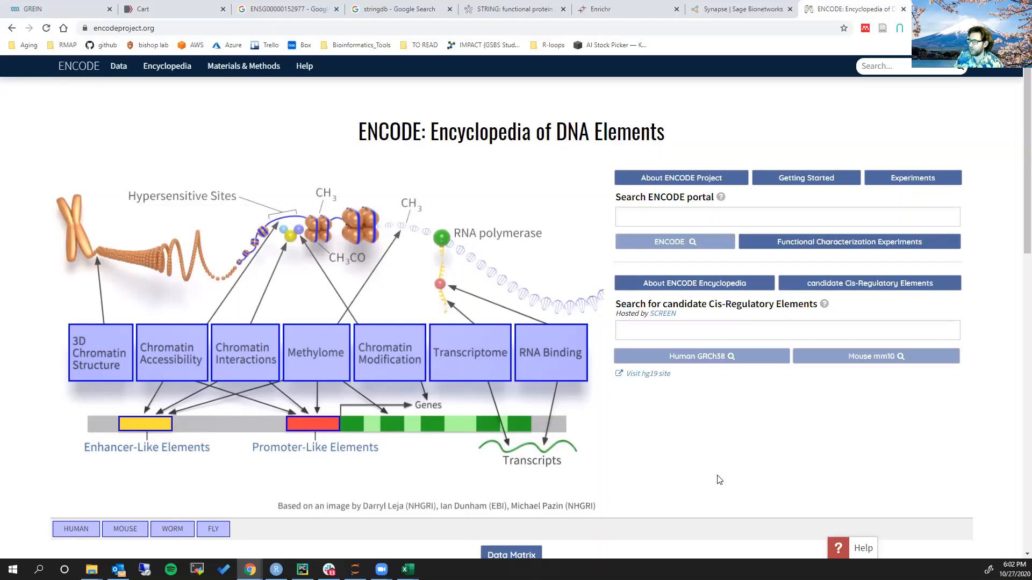
Return to RStudio, copy the ARCHS4 URL from the script comment, and open it in a new browser tab
key(alt+Tab)
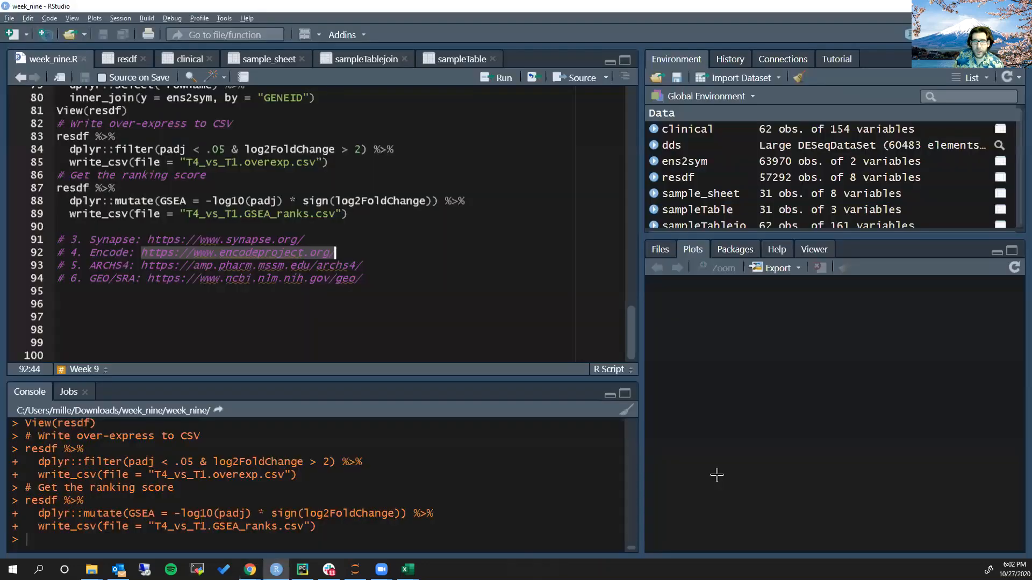
drag(142, 266, 417, 269)
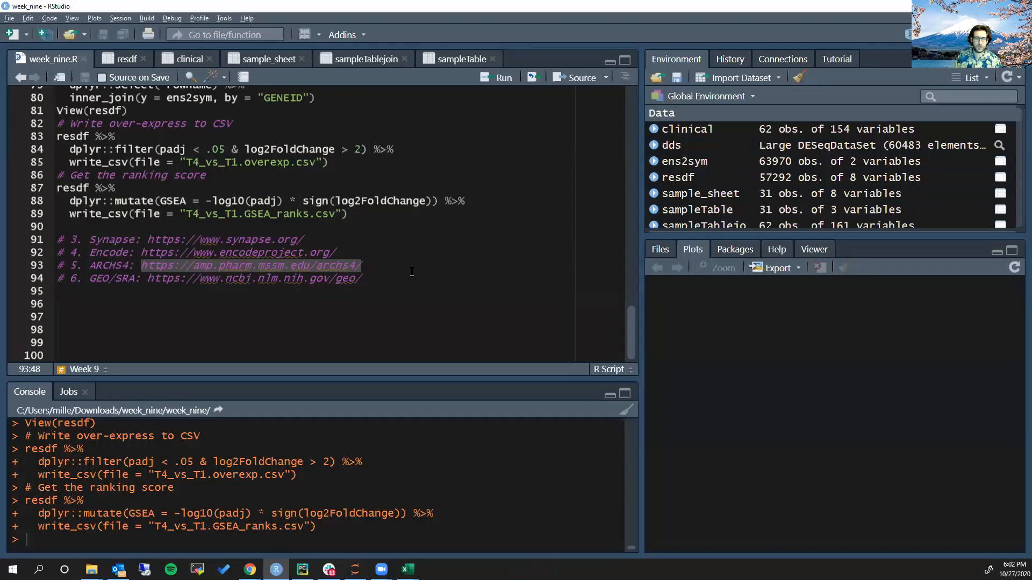
key(ctrl+c)
key(alt+Tab)
key(ctrl+t)
key(ctrl+v)
key(Return)
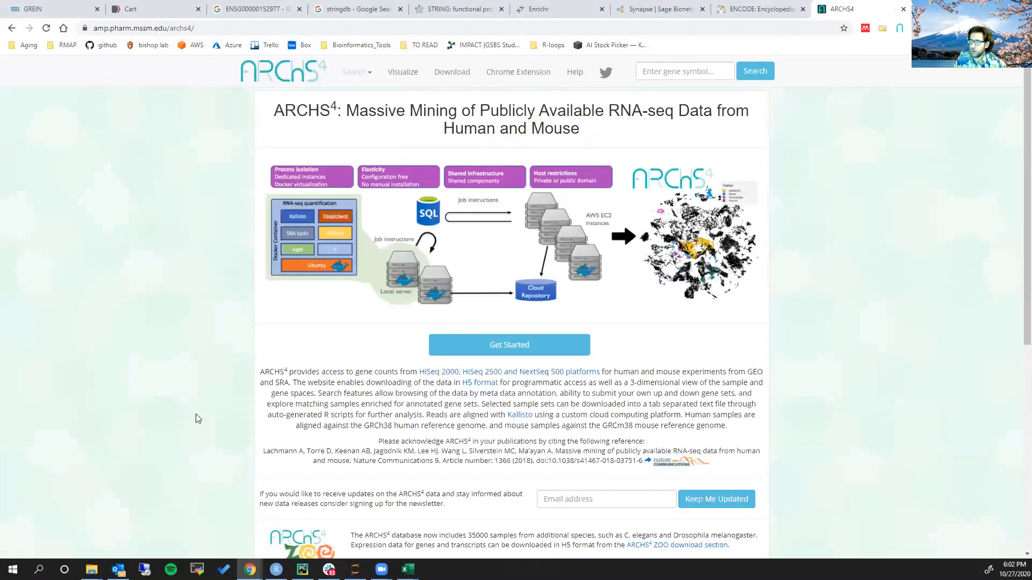
Look over the ARCHS4 home page down to the platform, human and mouse sample charts, and open the data explorer
scroll(904, 492, down, 3)
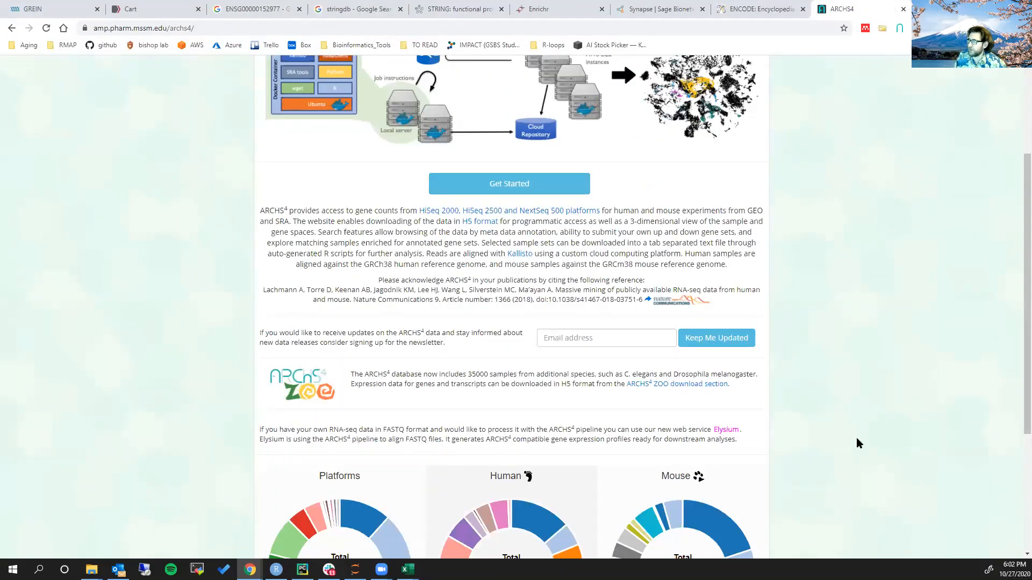
scroll(857, 442, down, 3)
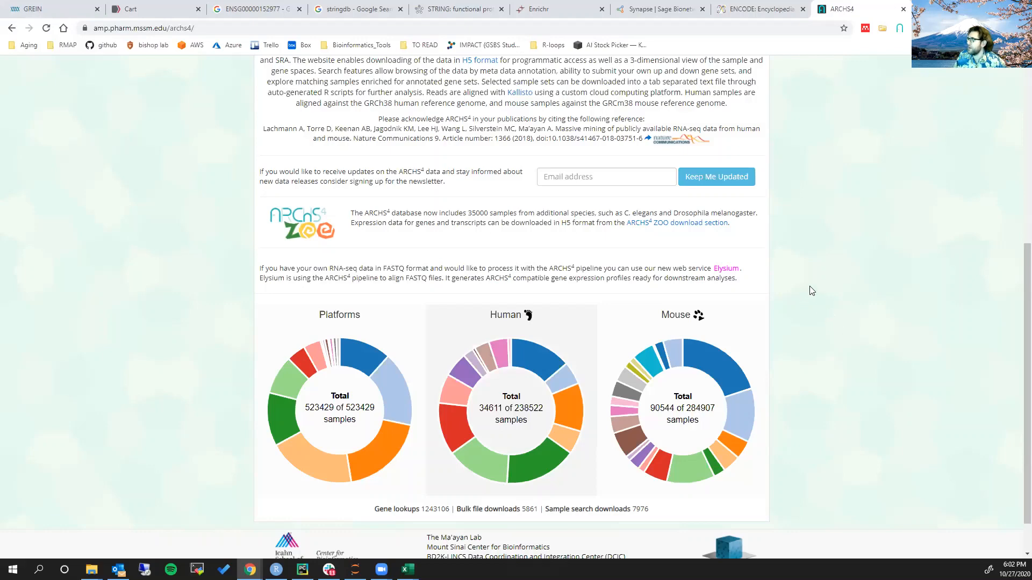
scroll(817, 281, up, 6)
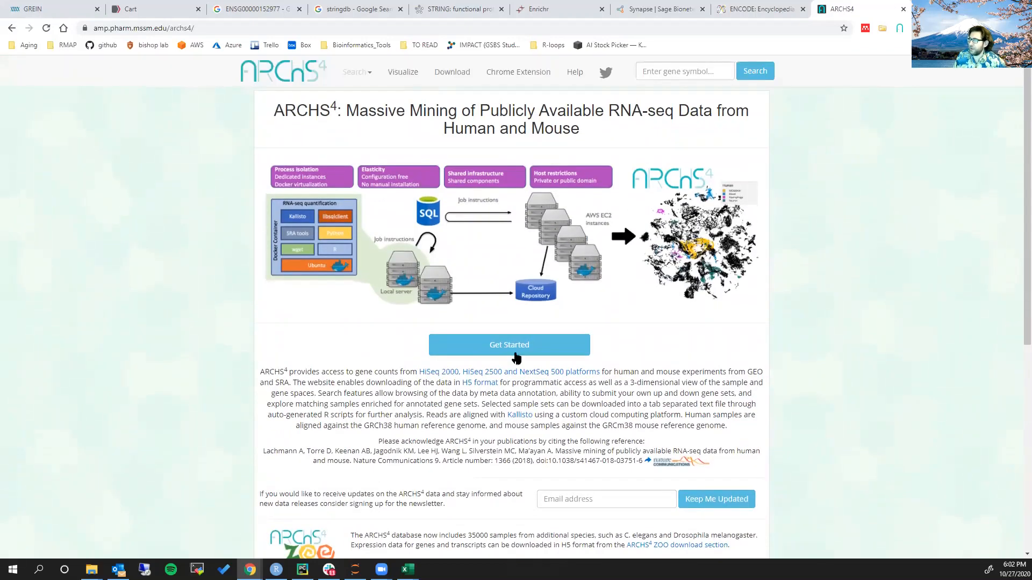
click(505, 348)
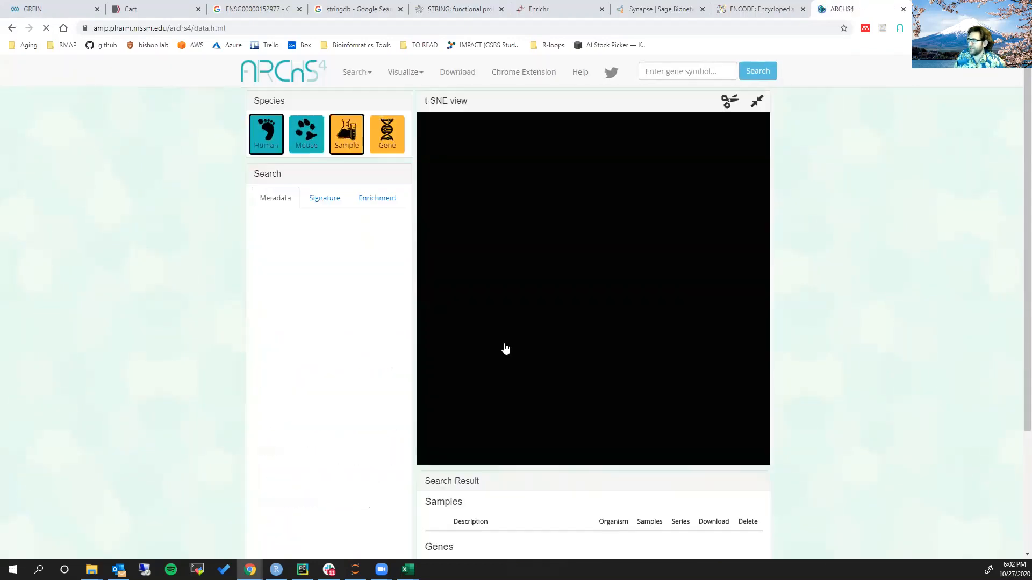
Search the human sample metadata for Ewing sarcoma and check the matching entry's sample and series counts
scroll(372, 283, down, 1)
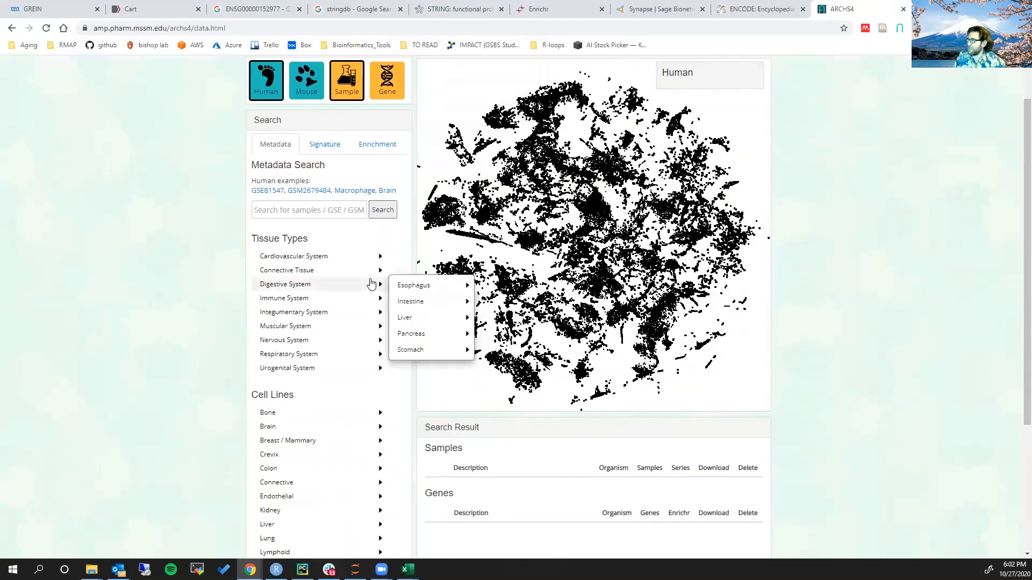
scroll(368, 283, up, 1)
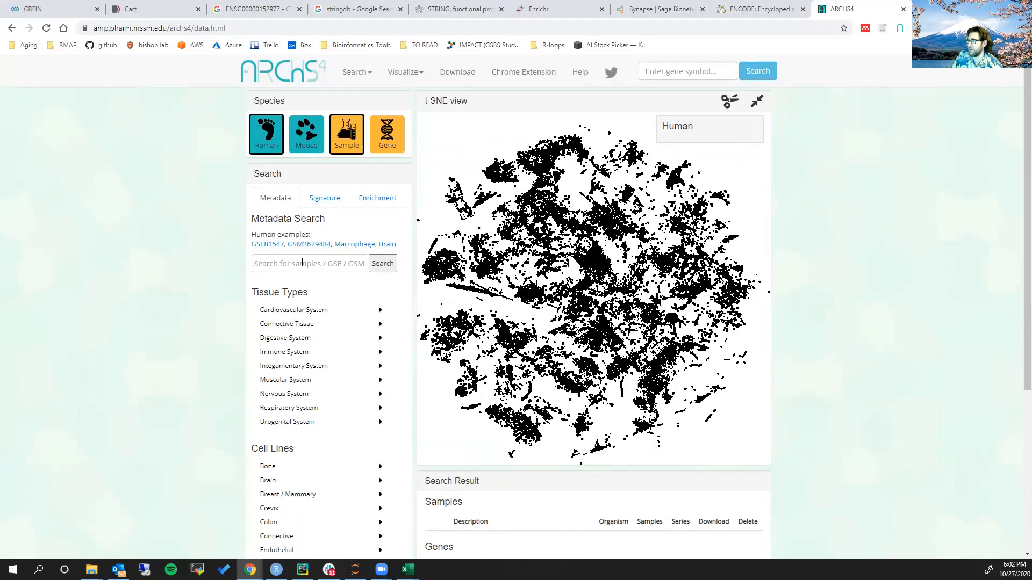
mouse_move(397, 317)
text(Ewion)
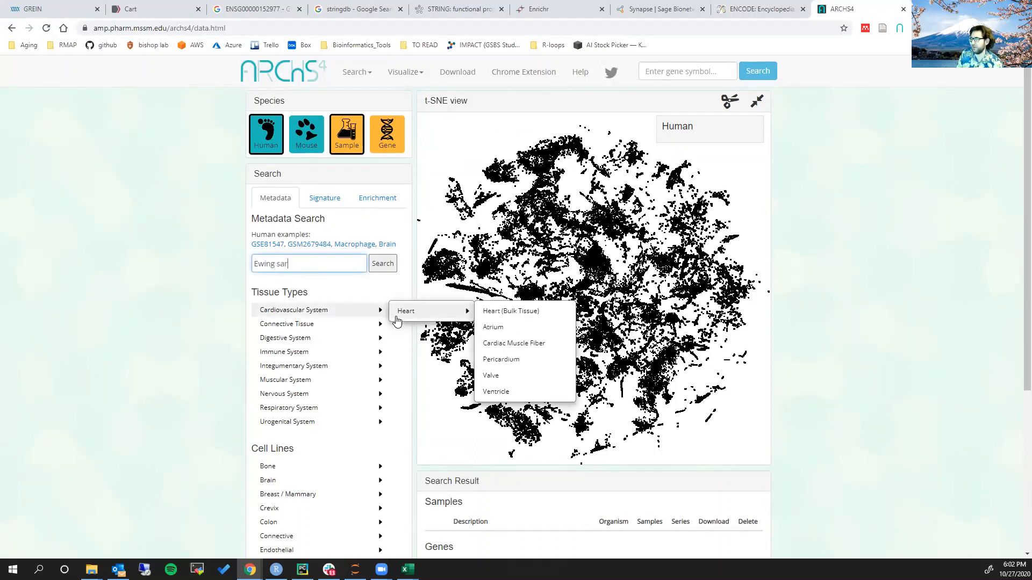
click(383, 263)
scroll(394, 228, down, 1)
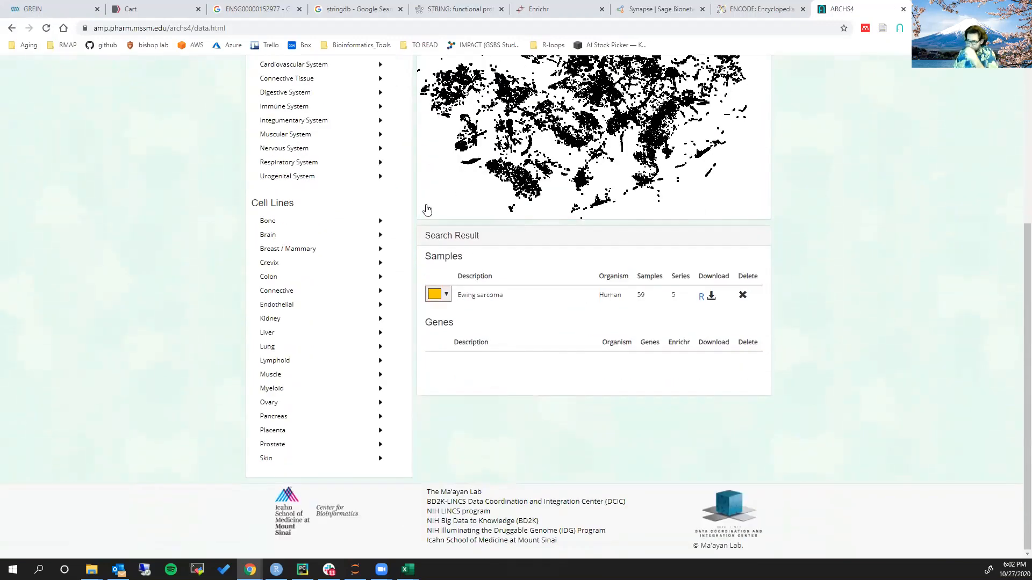
double_click(642, 296)
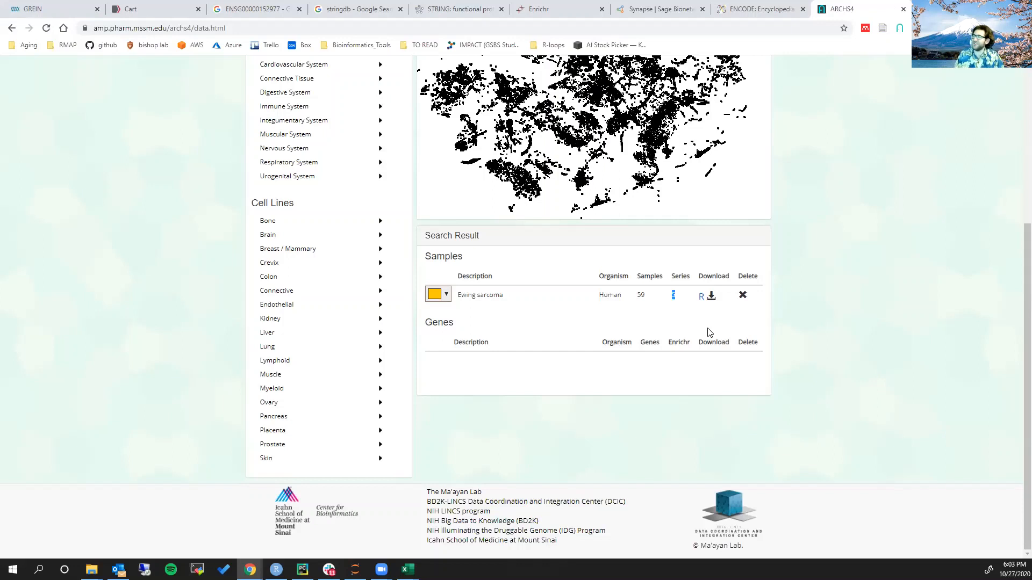
Download the R script for the Ewing sarcoma samples and open the downloaded file in RStudio
click(711, 295)
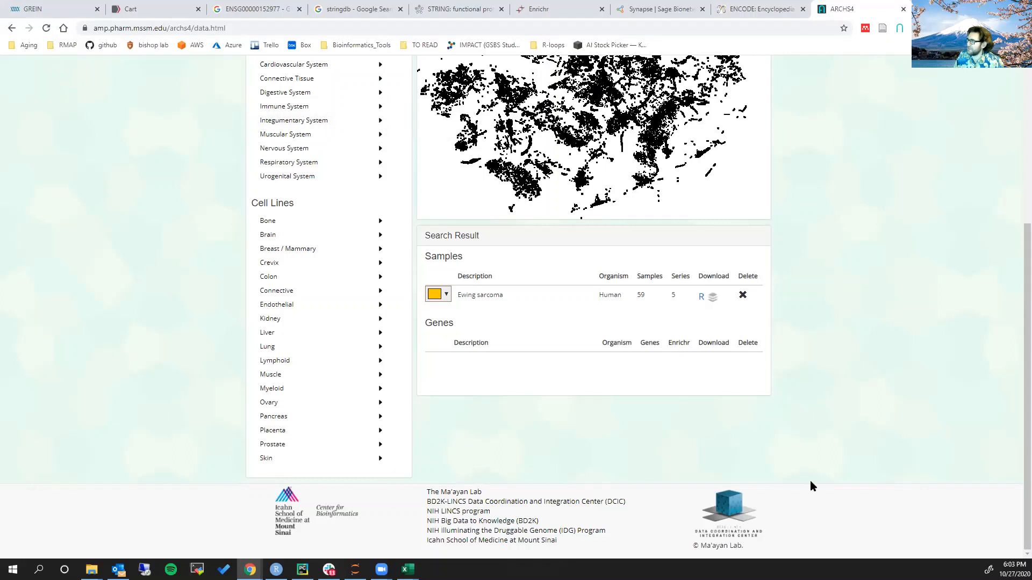
click(700, 297)
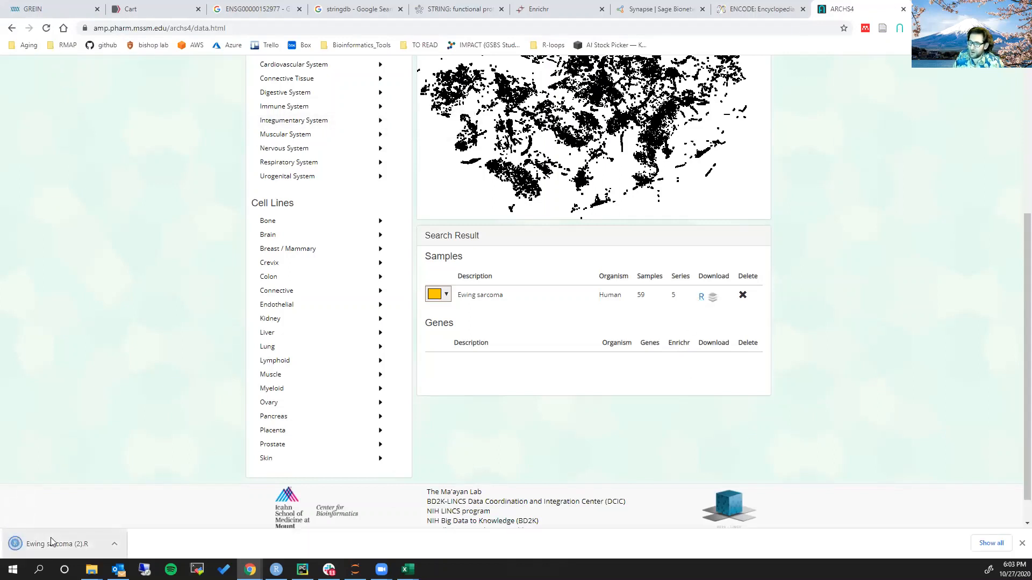
click(60, 542)
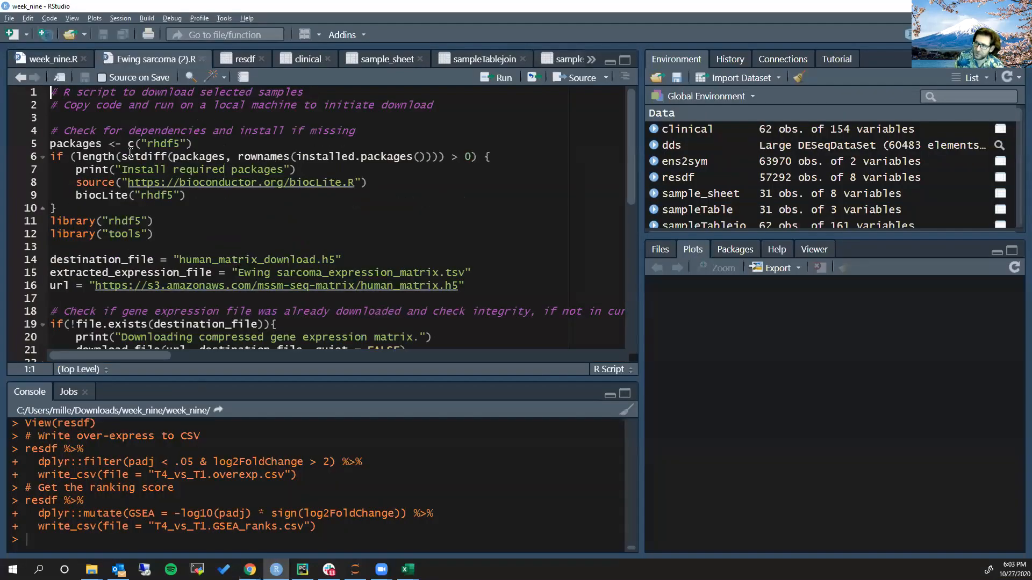
Examine the Ewing sarcoma download script, including its matrix URL, selected samples, expression extraction and output file commands
scroll(446, 340, down, 7)
scroll(444, 333, down, 2)
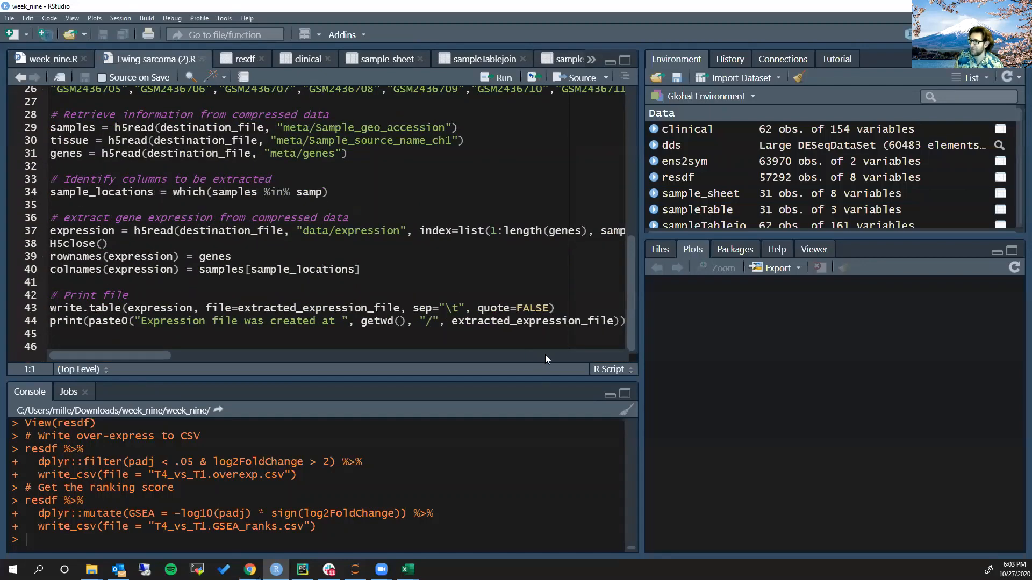
click(129, 295)
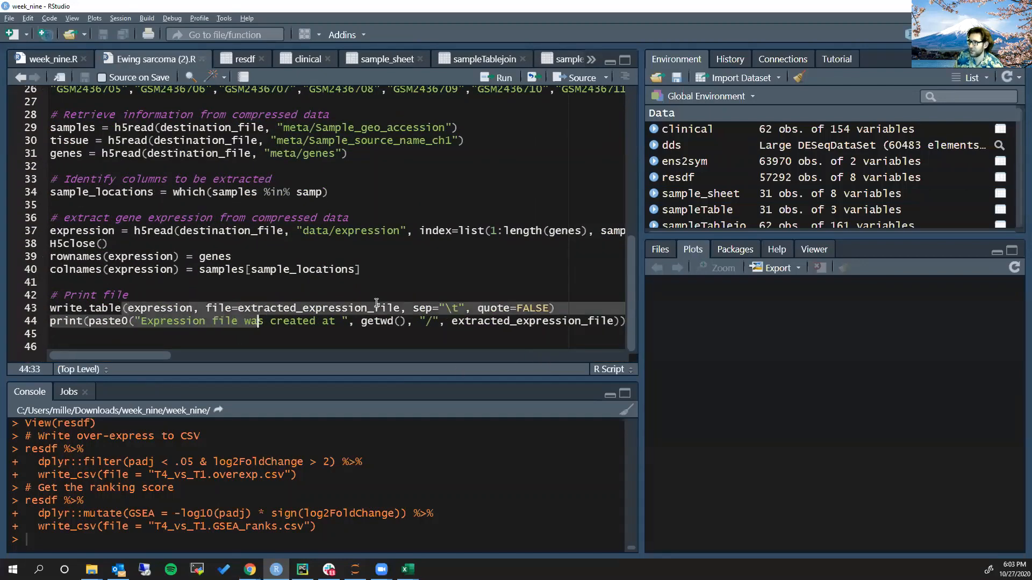
drag(123, 308, 509, 307)
click(328, 291)
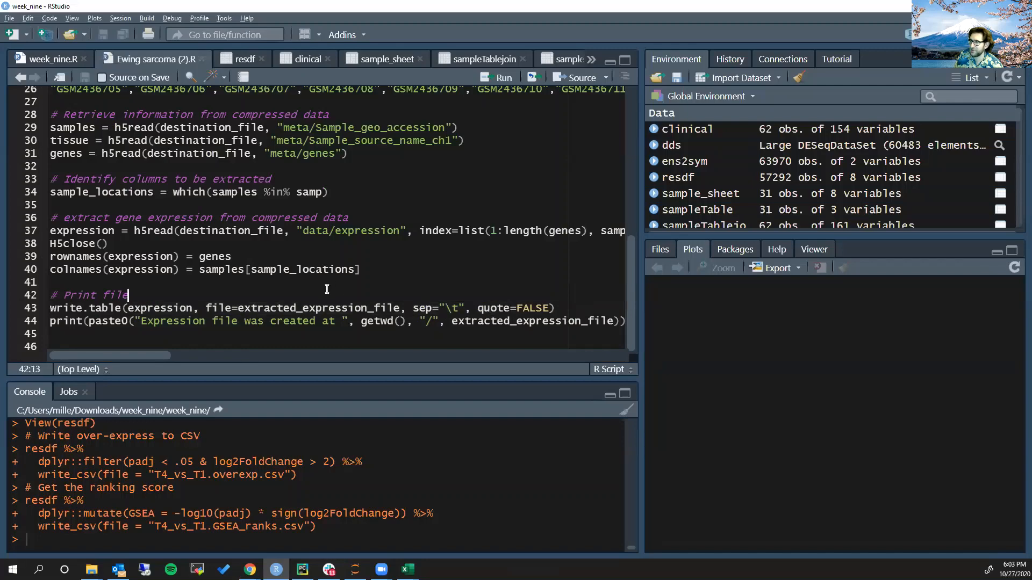
scroll(420, 304, up, 8)
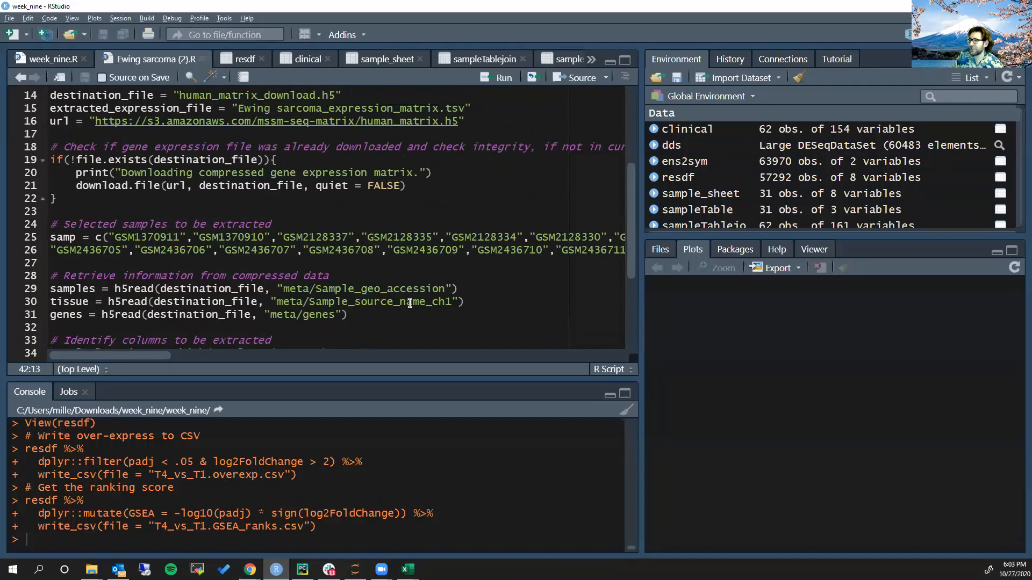
scroll(419, 304, up, 1)
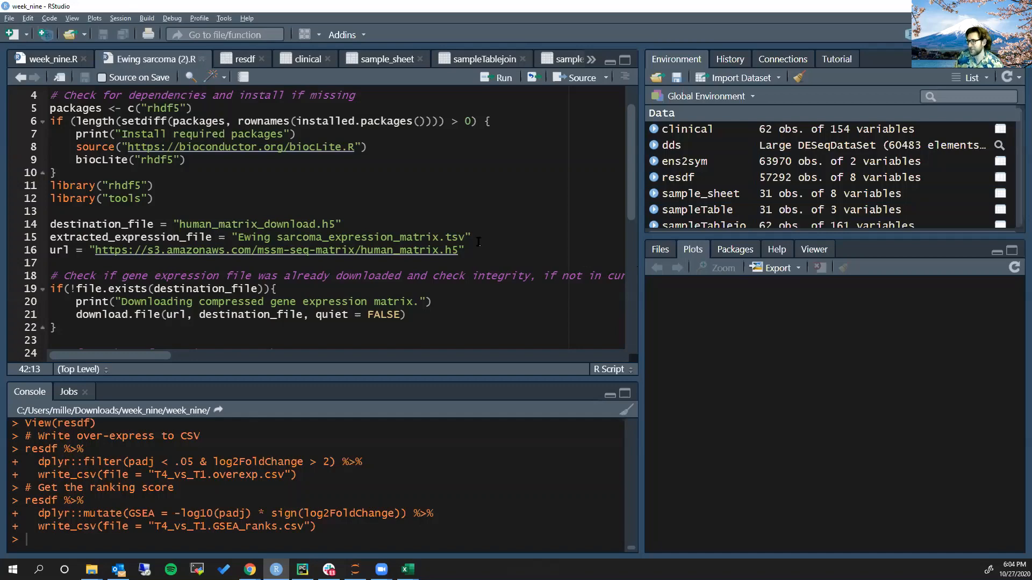
scroll(475, 242, down, 2)
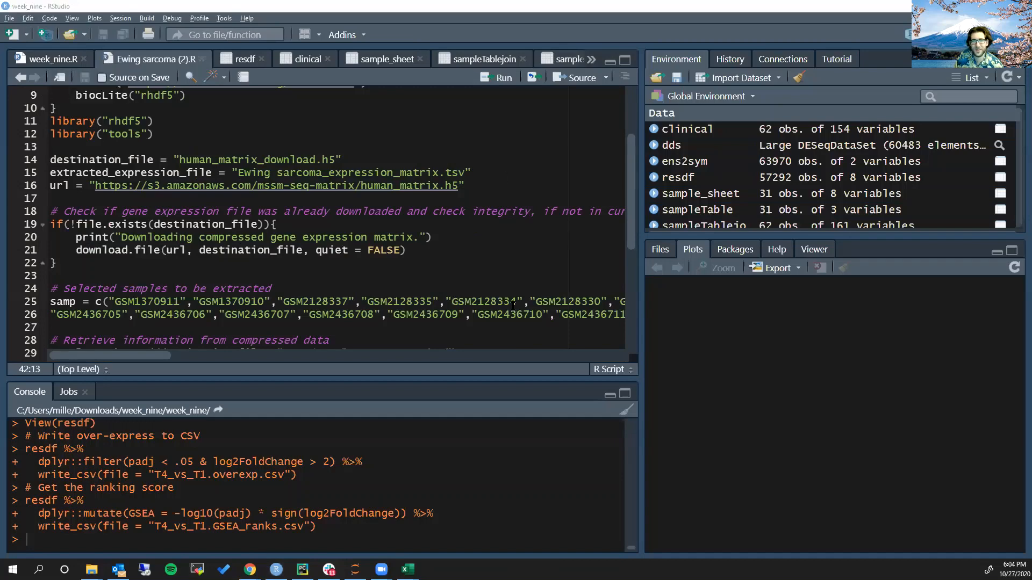
Glance back at the ARCHS4 results in the browser, return to RStudio, and close the Ewing sarcoma script
key(alt+Tab)
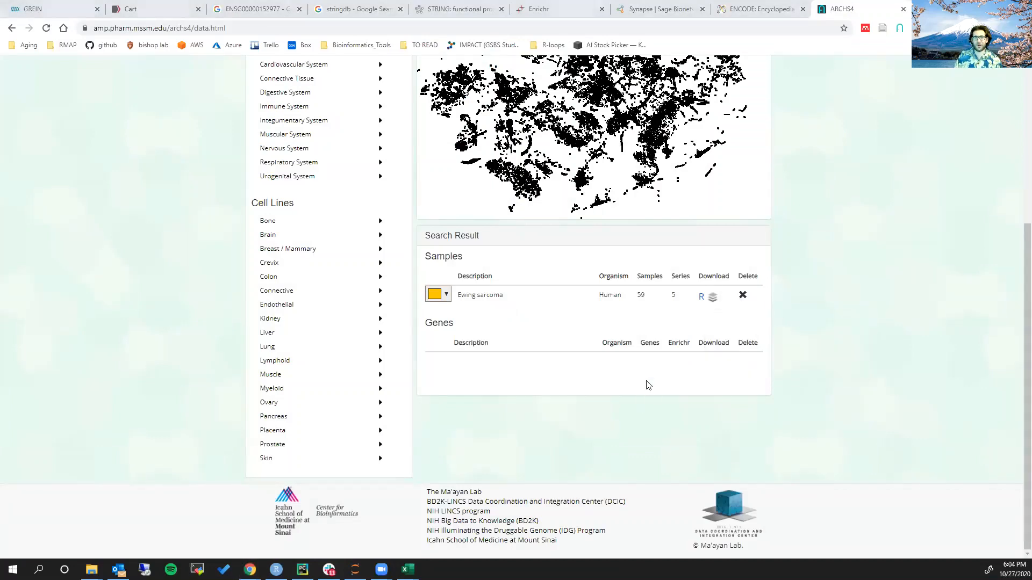
key(alt+Tab)
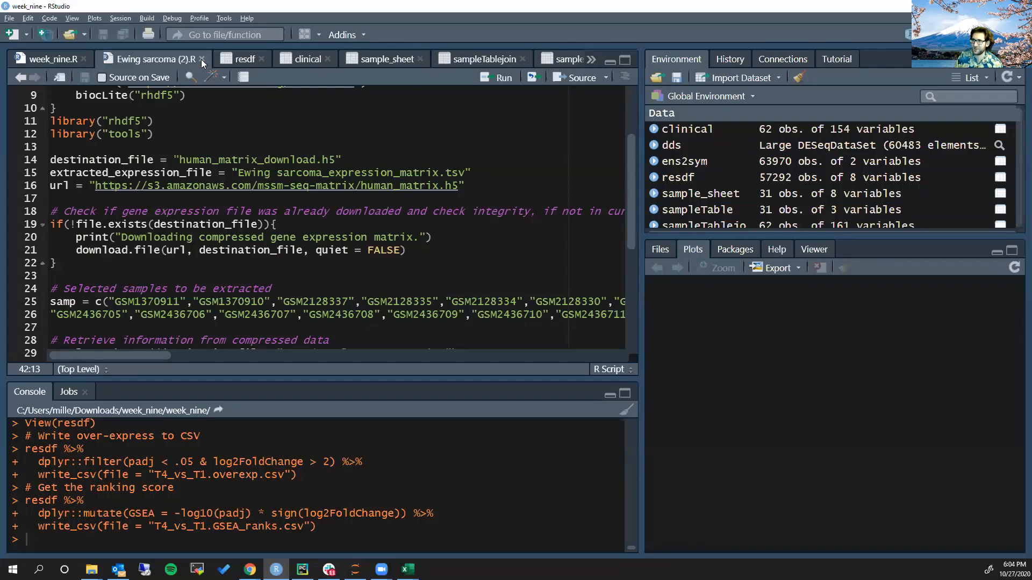
click(202, 59)
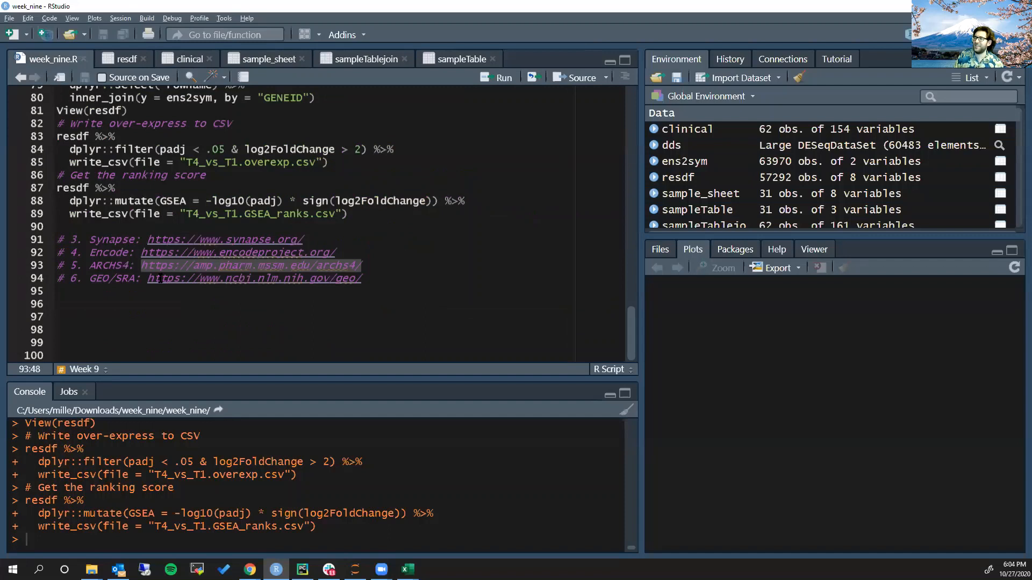
Copy the GEO/SRA URL from the comment in week_nine.R and open it in a new browser tab
drag(148, 278, 371, 280)
key(ctrl+c)
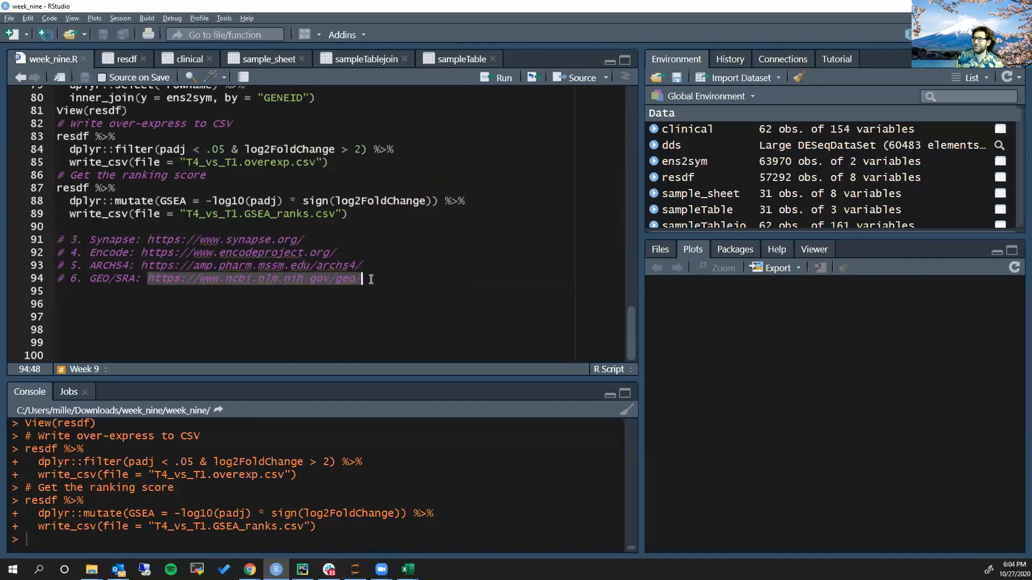
click(233, 302)
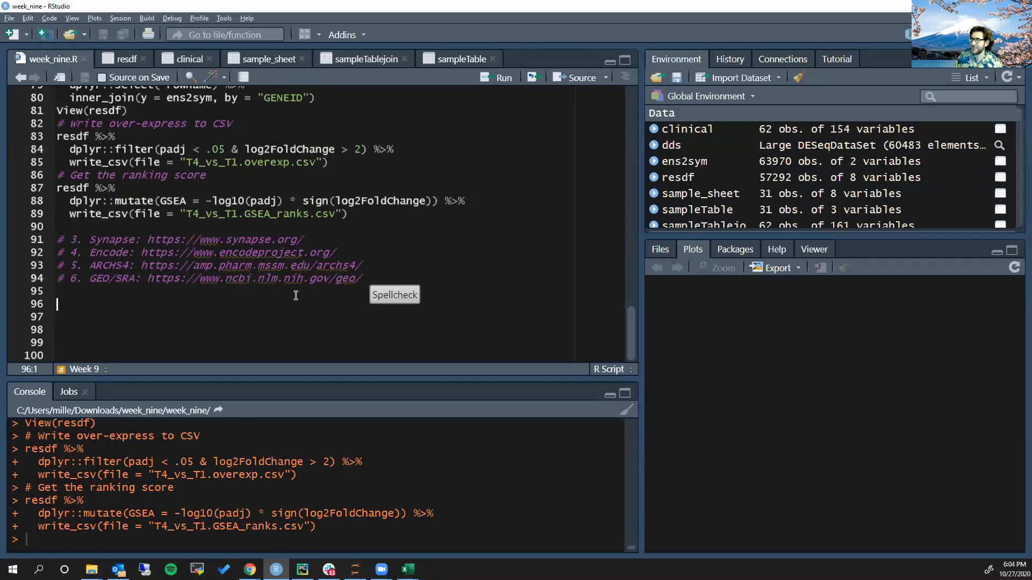
drag(90, 280, 133, 278)
click(134, 279)
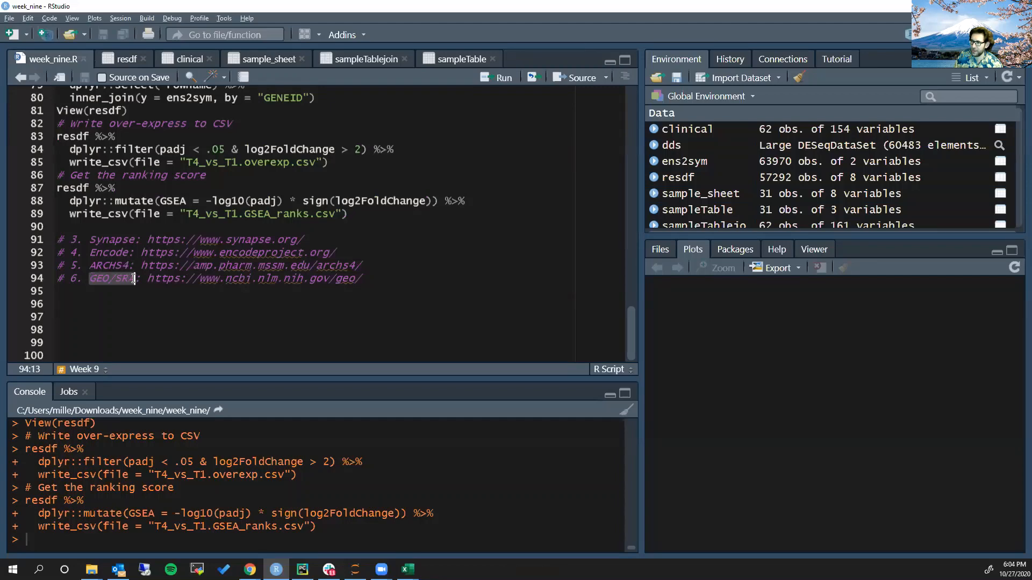
click(131, 292)
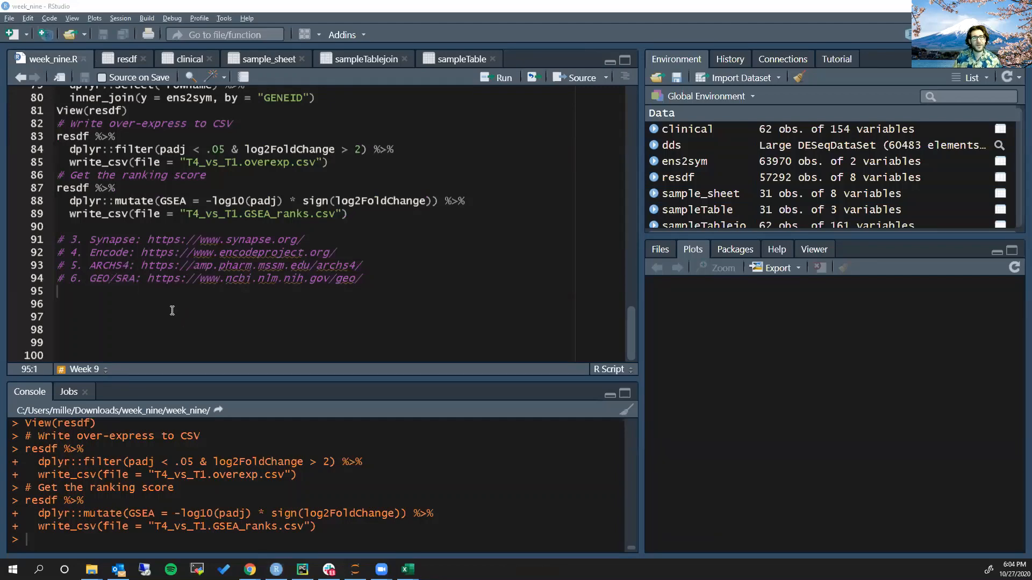
key(alt+Tab)
key(ctrl+t)
key(ctrl+v)
key(Return)
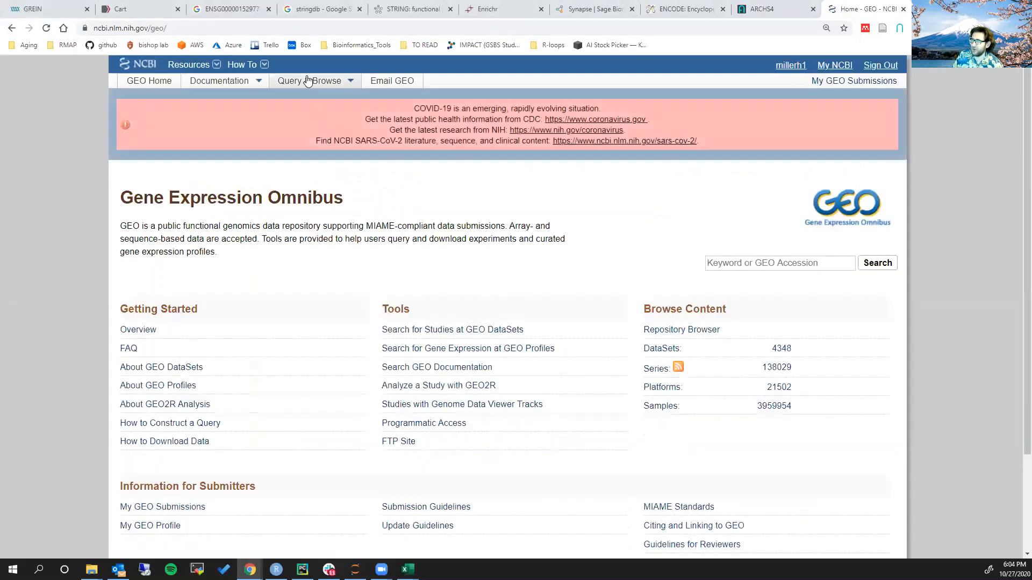
Open the GEO DataSets search page from the GEO home page and activate its search field
click(331, 97)
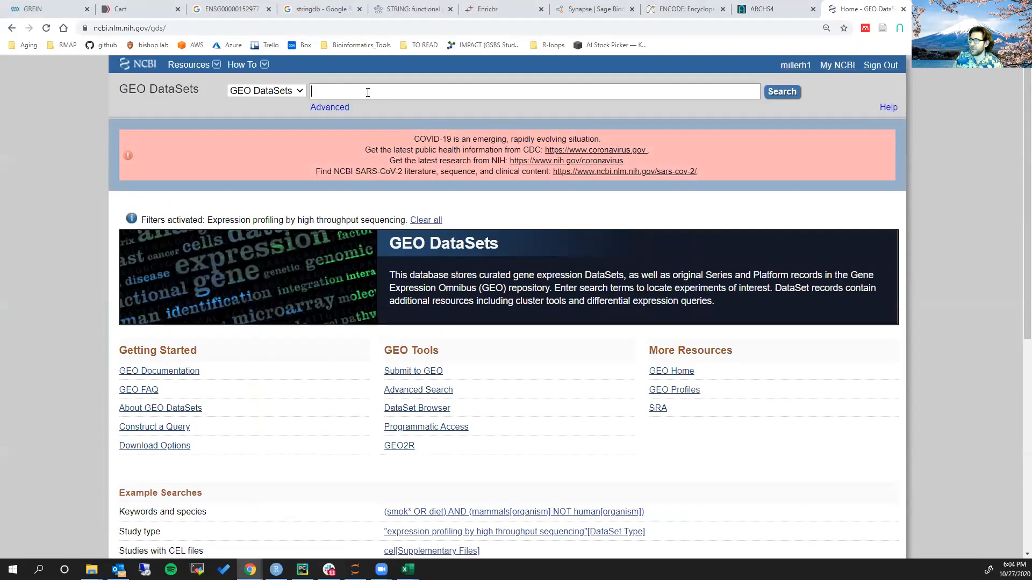
click(12, 28)
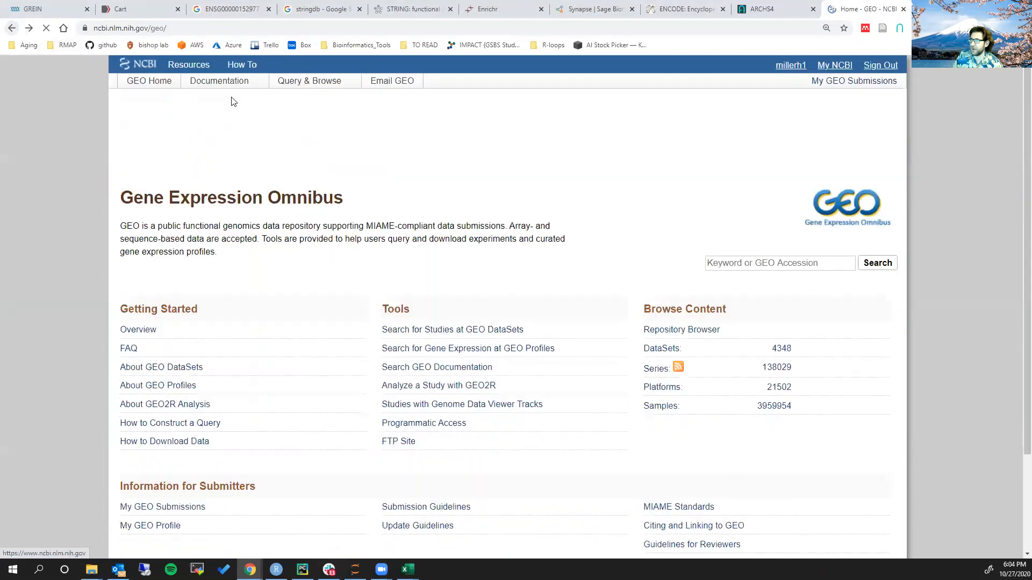
click(309, 87)
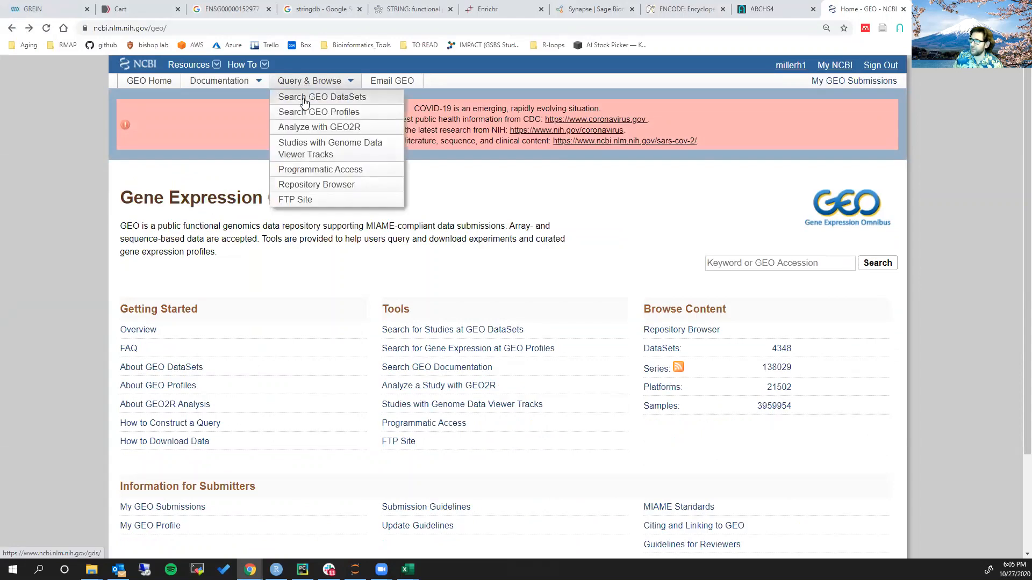
click(304, 100)
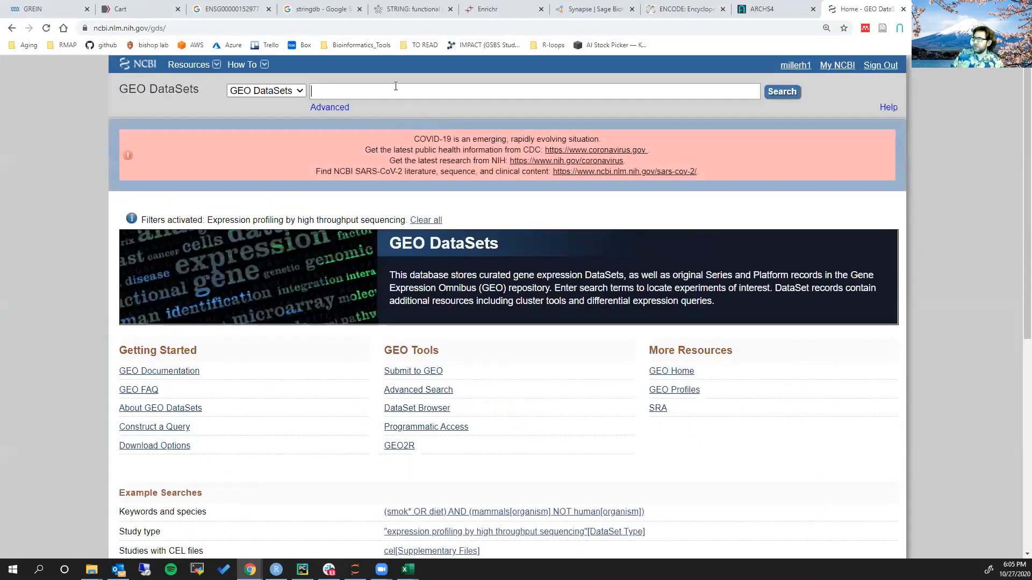
click(394, 90)
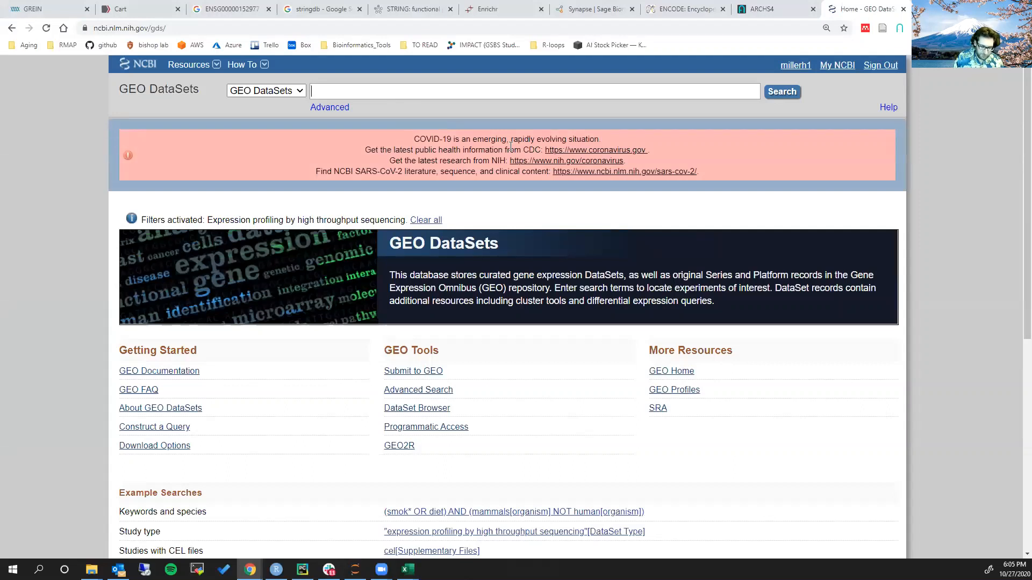
Copy the GEO DataSets page address and open it in a new incognito window
click(294, 28)
key(ctrl+c)
key(ctrl+shift+n)
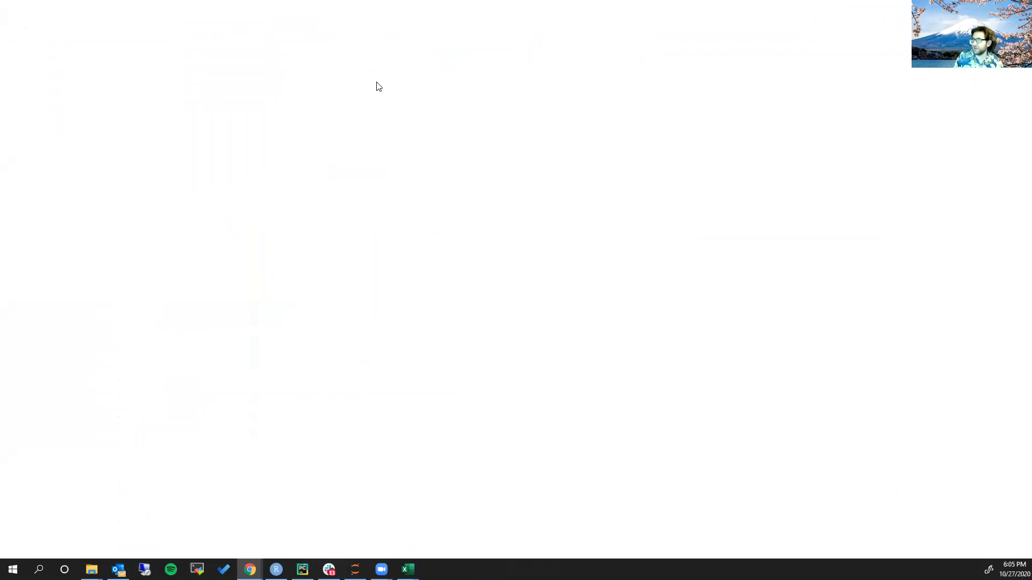
key(ctrl+v)
key(Return)
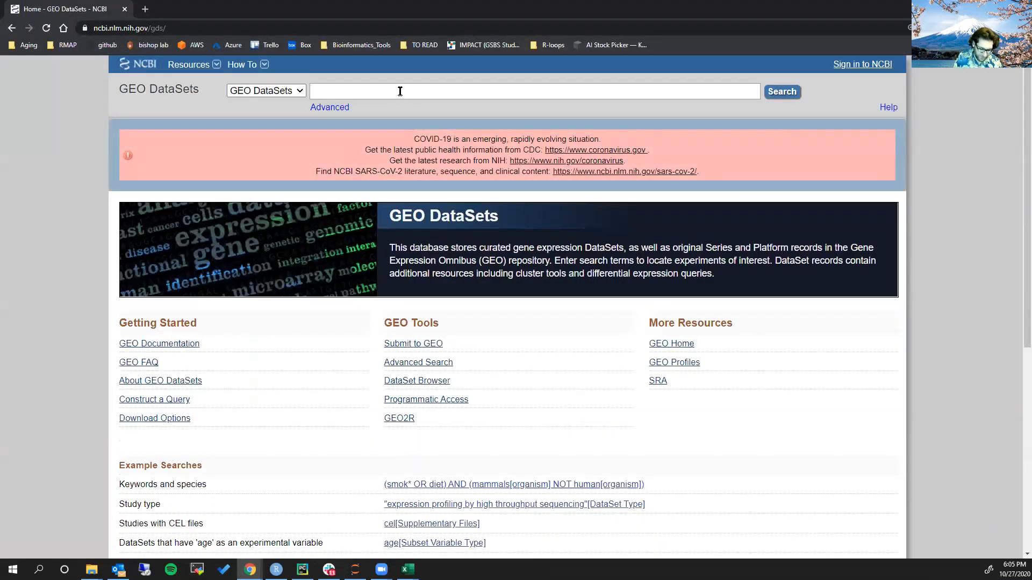
Search GEO DataSets for Ewing sarcoma
text(Ewing sarcom)
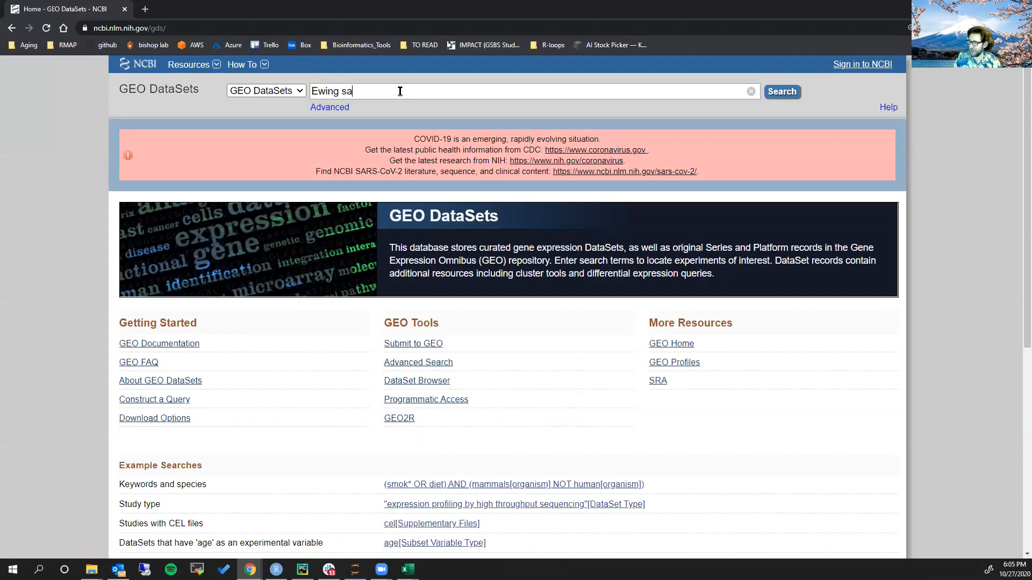
text(a)
key(Return)
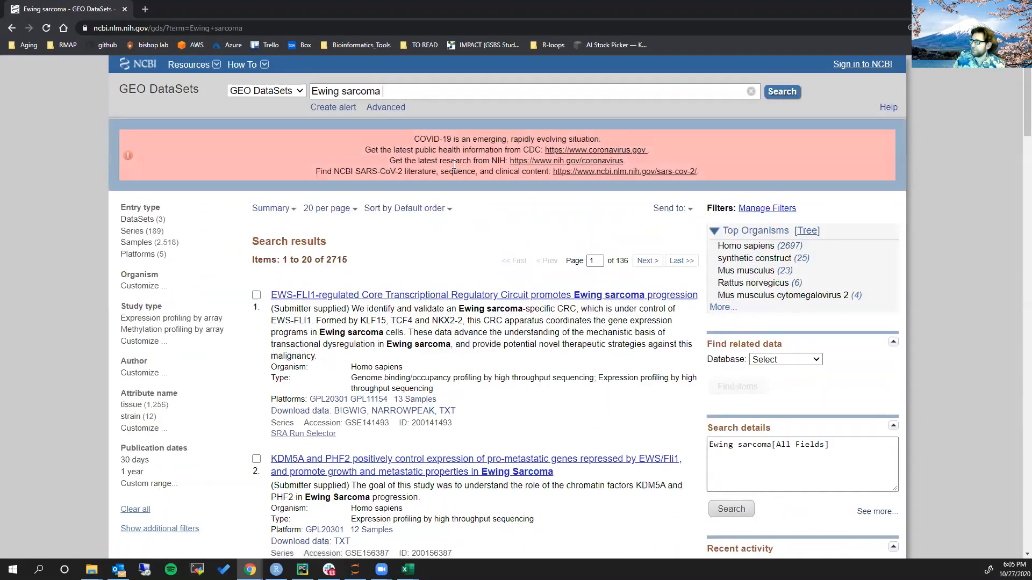
Add "Expression profiling by high throughput sequencing" to the study type filters and apply it to the Ewing sarcoma results
scroll(396, 129, down, 3)
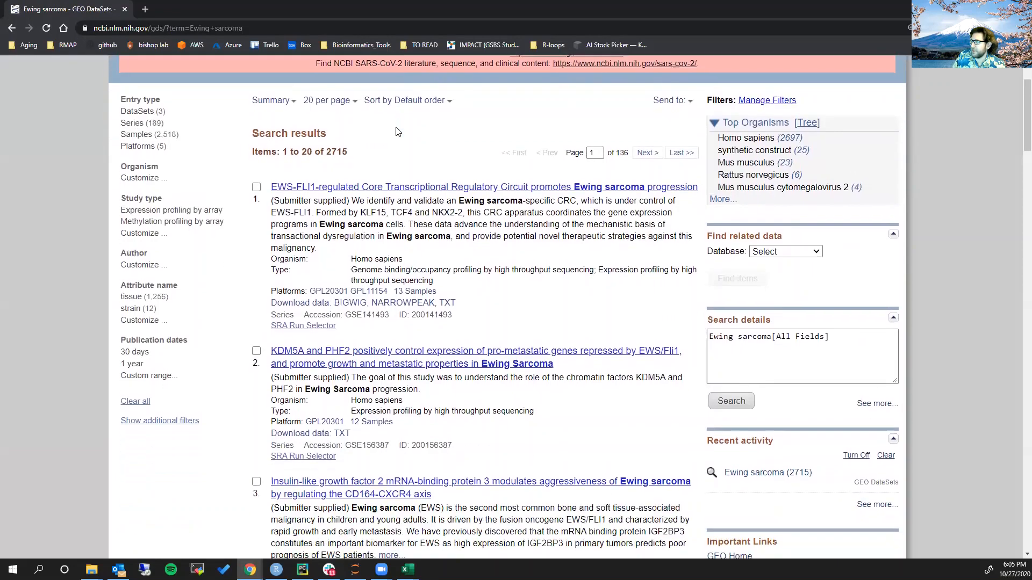
scroll(530, 207, up, 1)
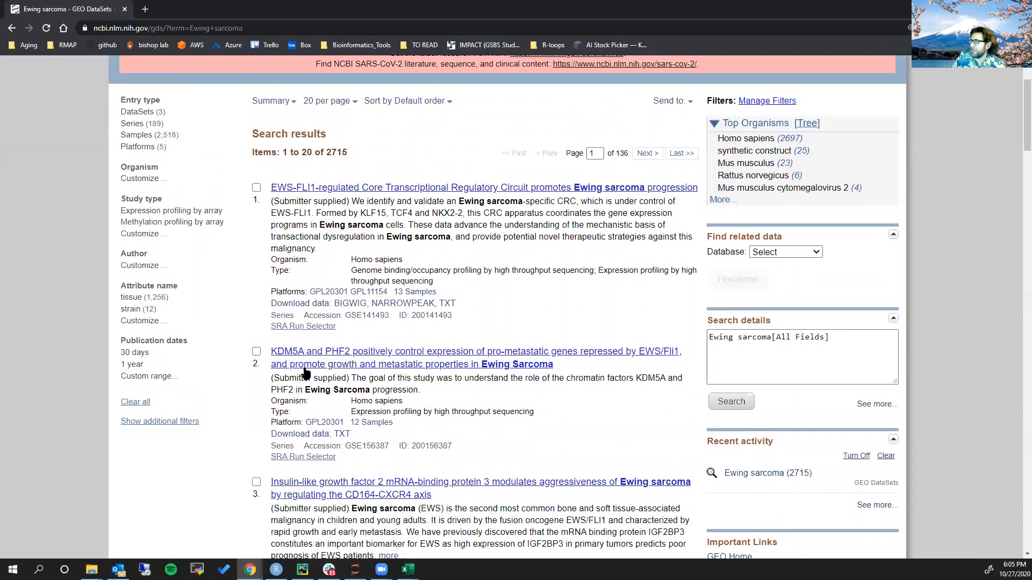
scroll(271, 355, up, 1)
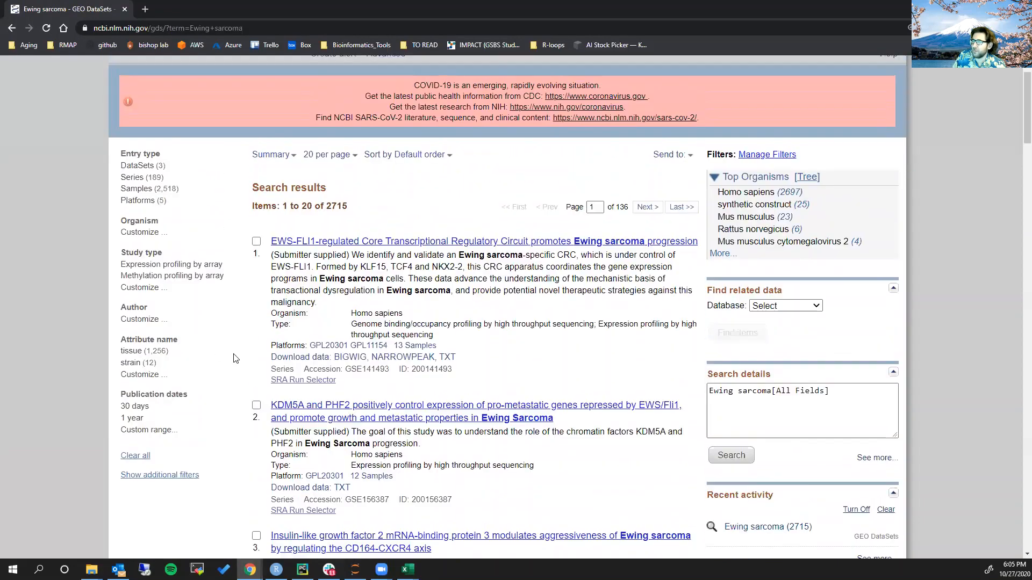
click(144, 288)
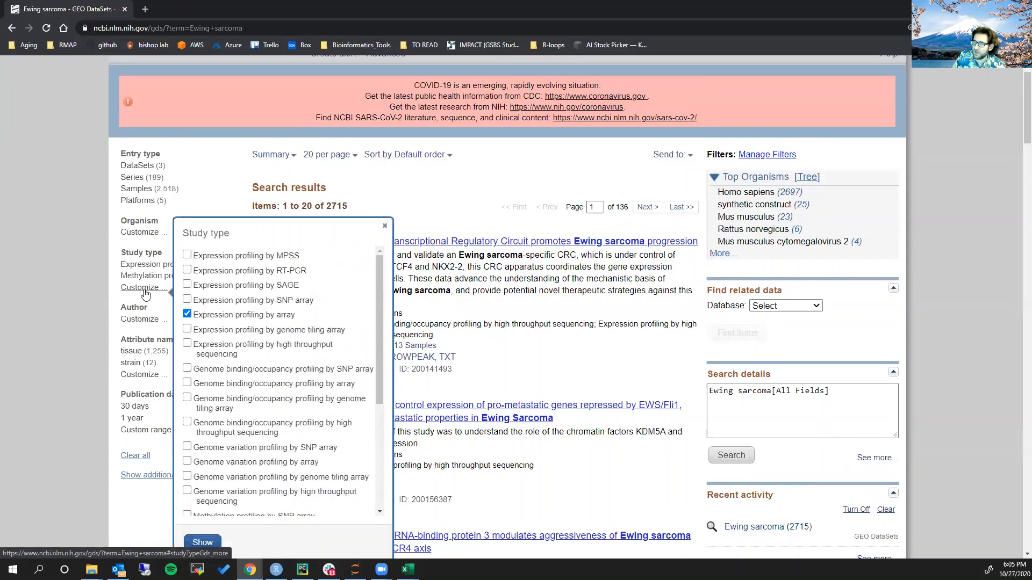
click(187, 345)
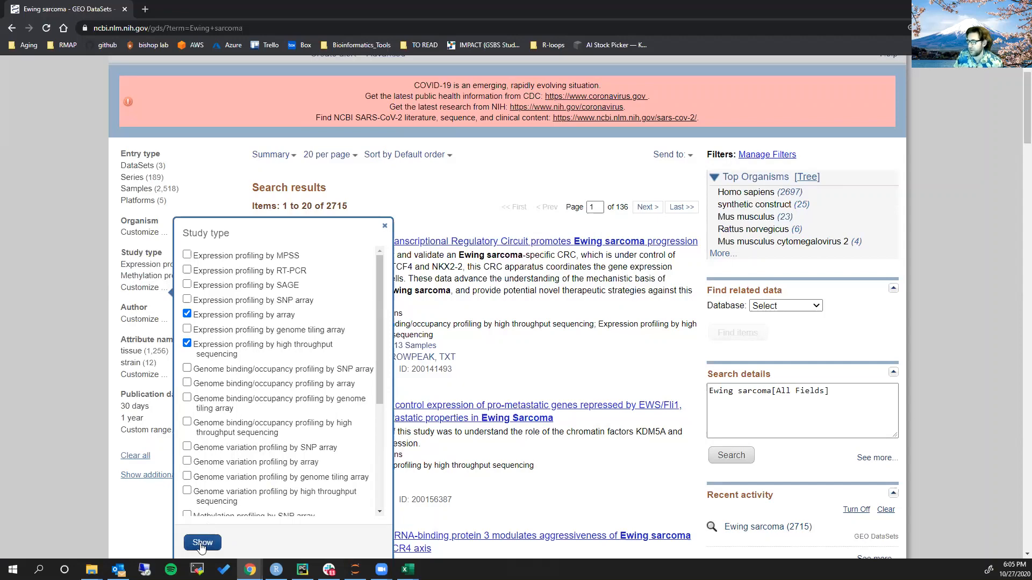
click(202, 542)
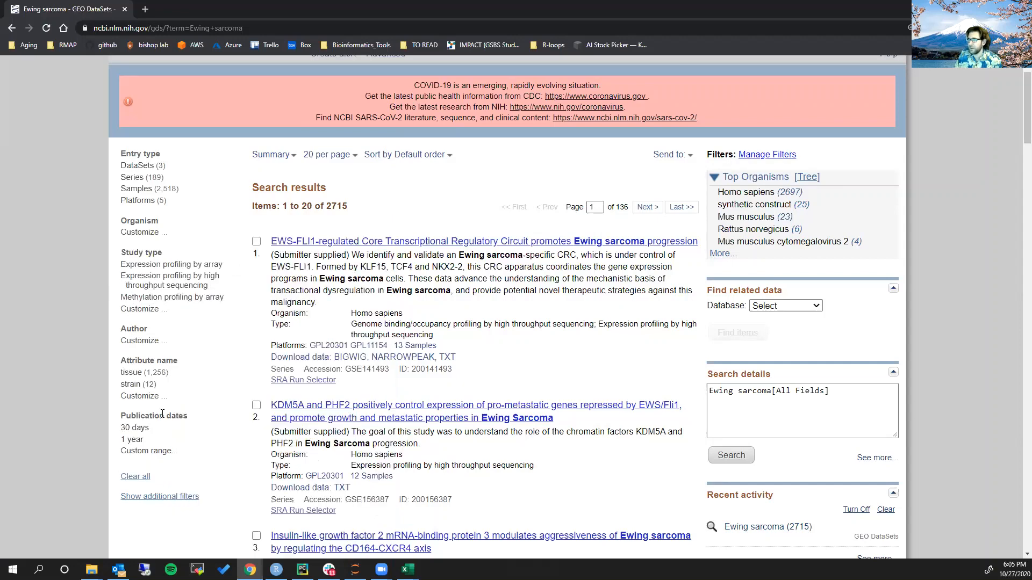
click(149, 285)
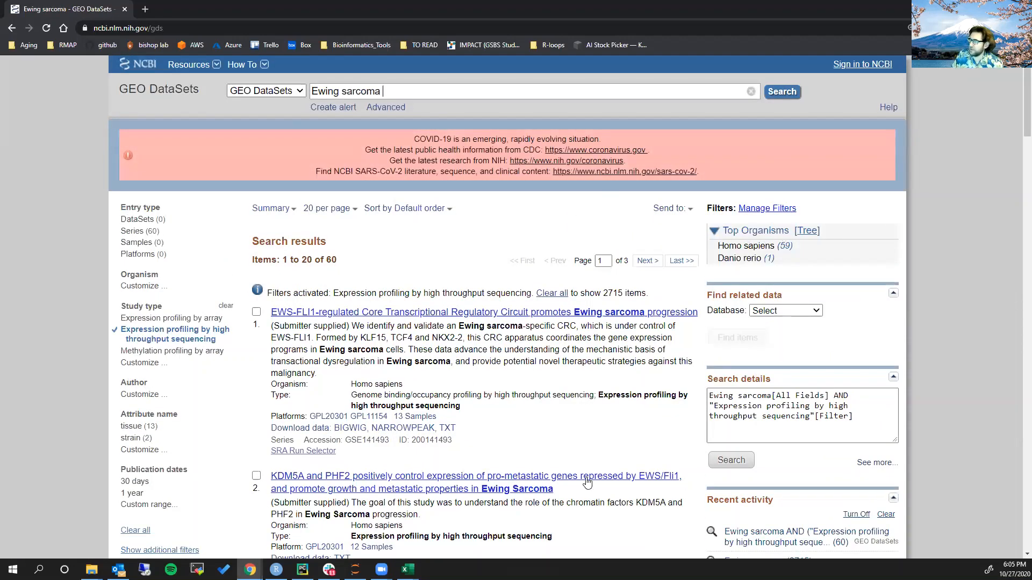
Limit the results to Homo sapiens and open the series on LIN28B in the pathogenesis of a subclass of Ewing sarcoma
click(739, 251)
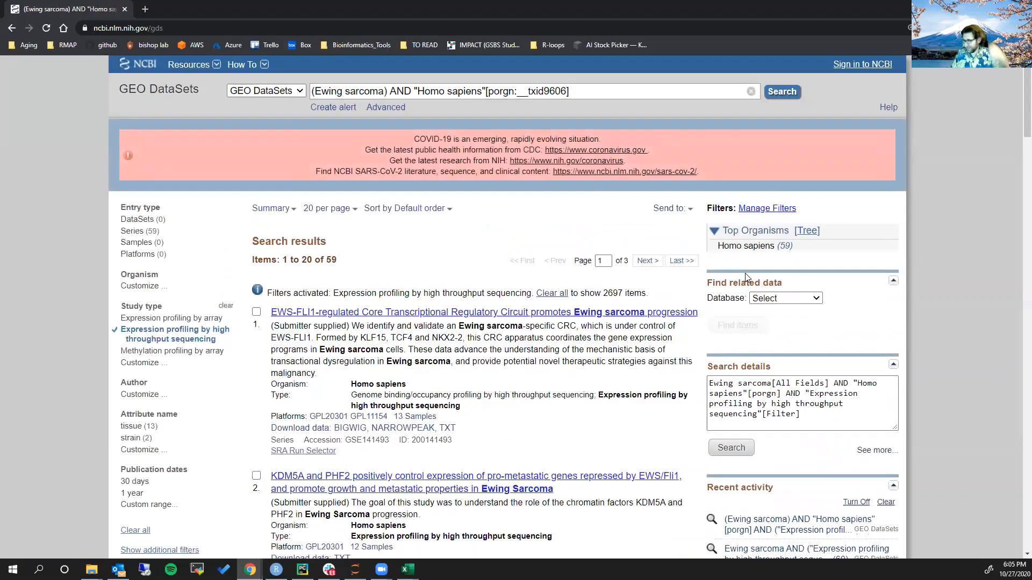
scroll(416, 237, down, 5)
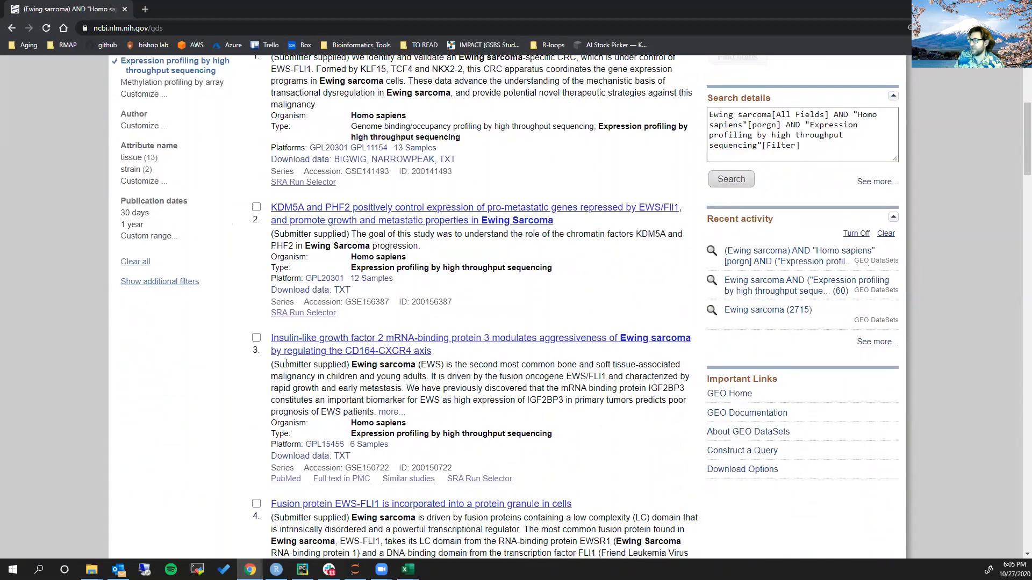
scroll(416, 236, down, 5)
scroll(277, 397, down, 3)
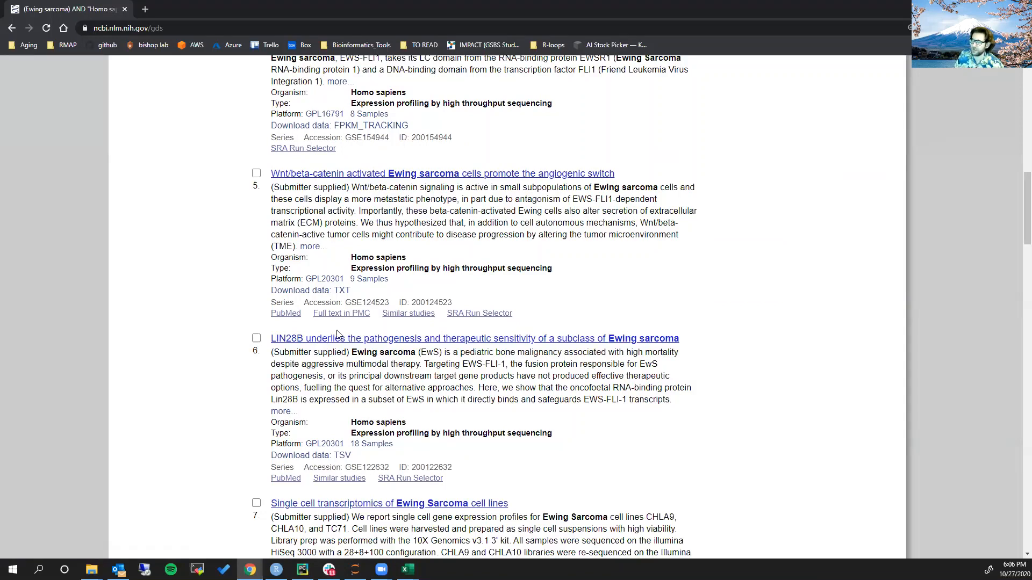
click(338, 338)
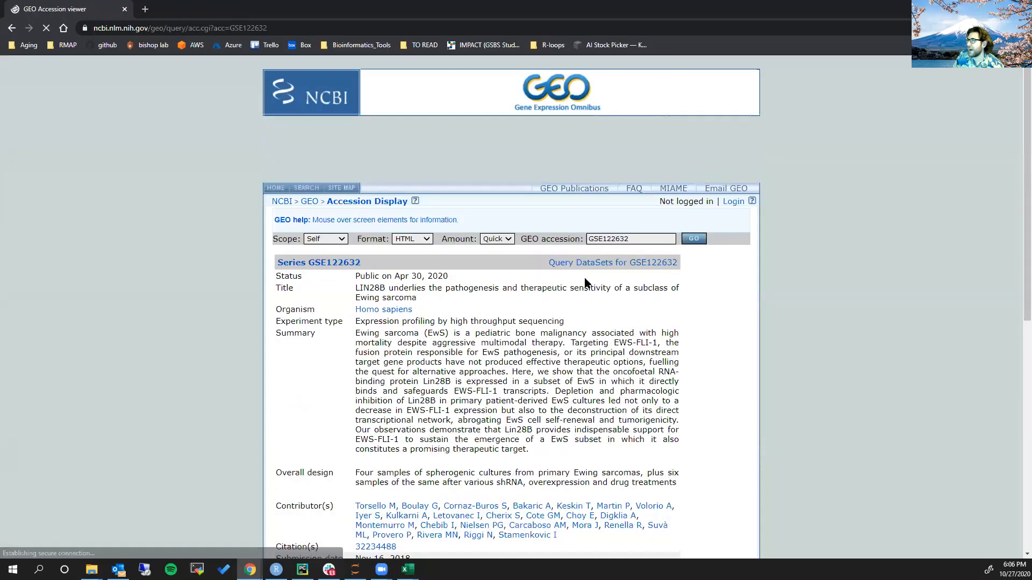
Open the PubMed article cited in the GSE122632 record and view its abstract
scroll(570, 318, down, 3)
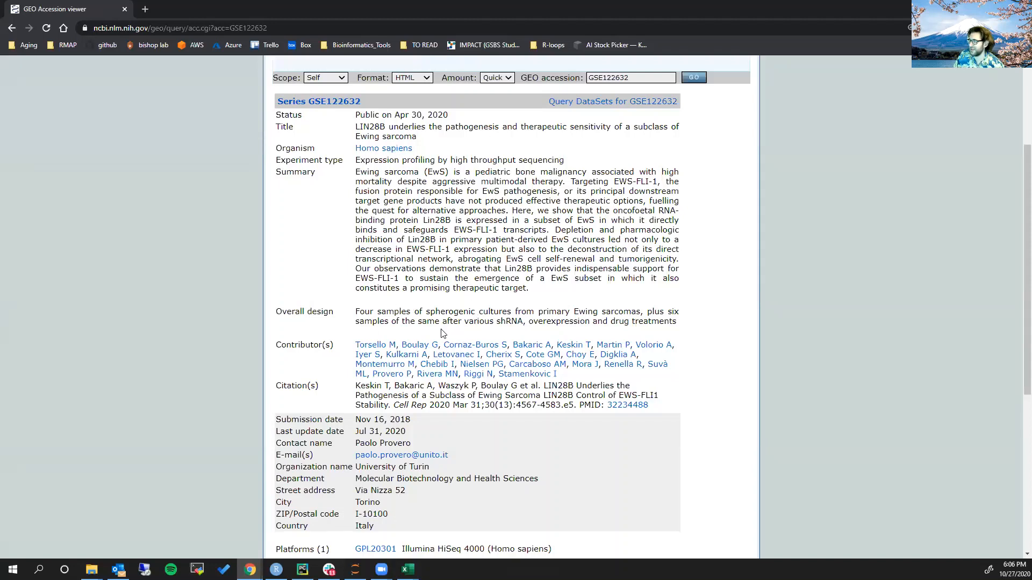
click(639, 411)
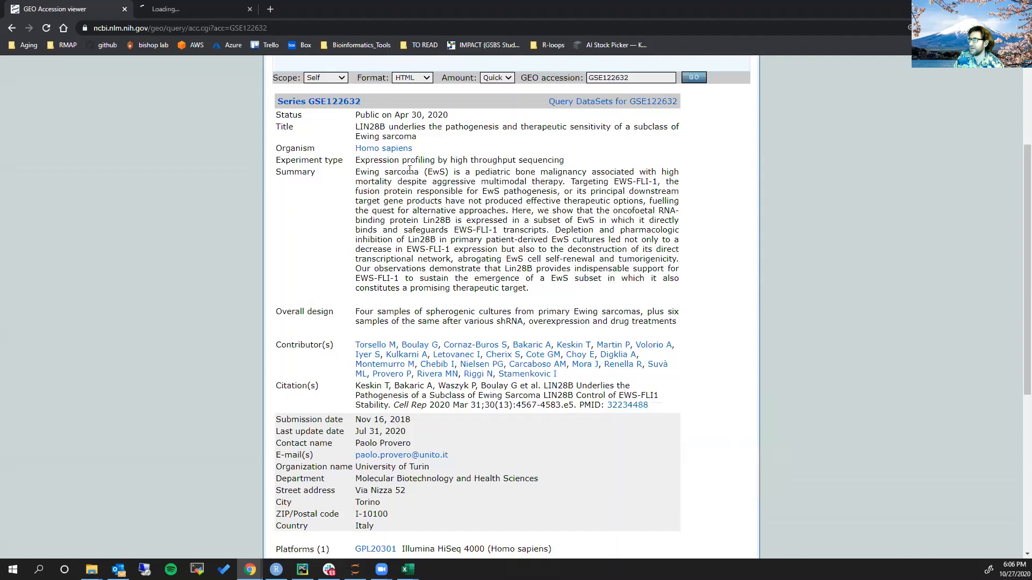
click(205, 14)
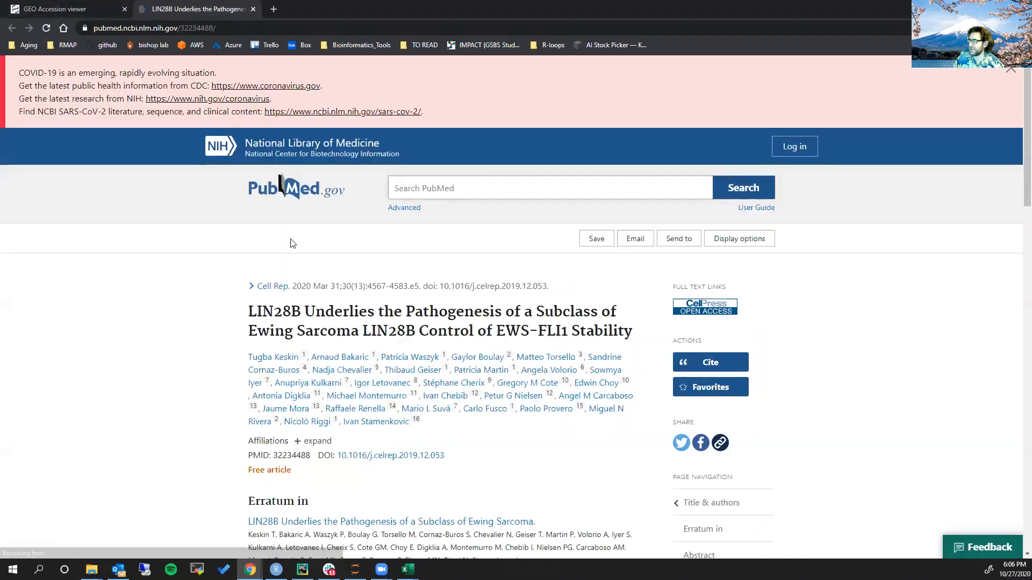
scroll(290, 239, down, 5)
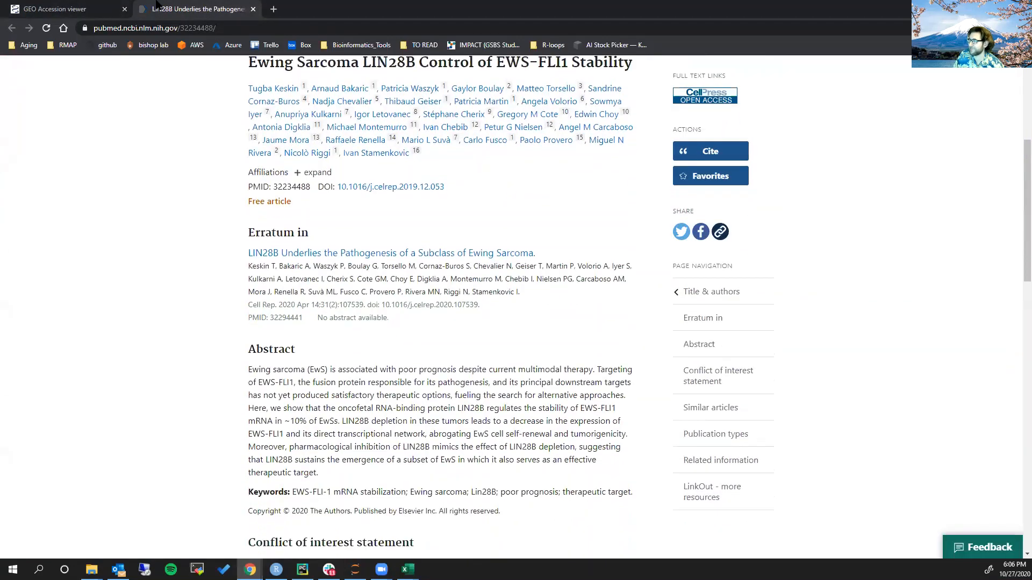
Return to the GSE122632 record and expand its full list of samples
click(85, 11)
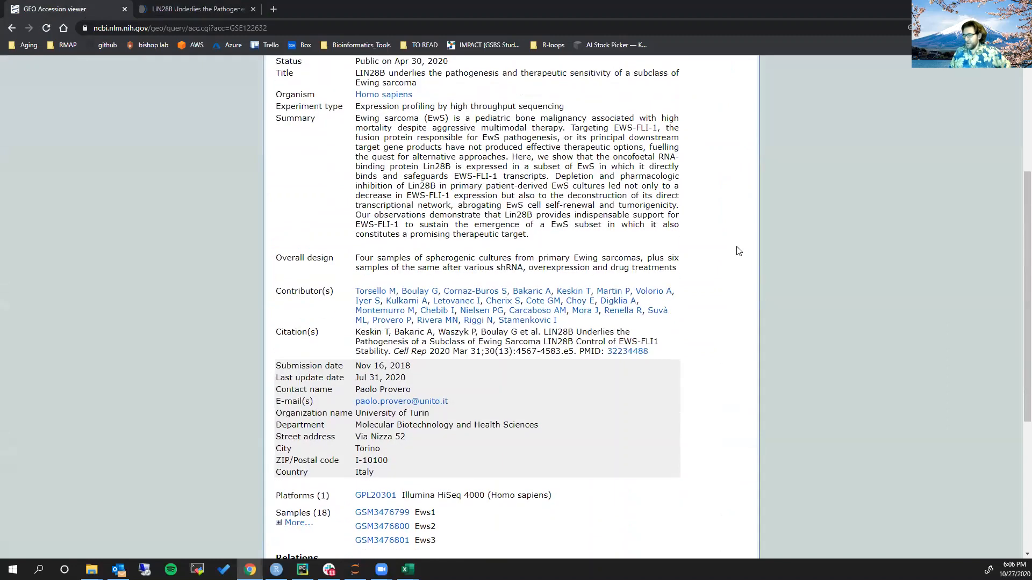
scroll(672, 236, down, 3)
scroll(582, 211, down, 2)
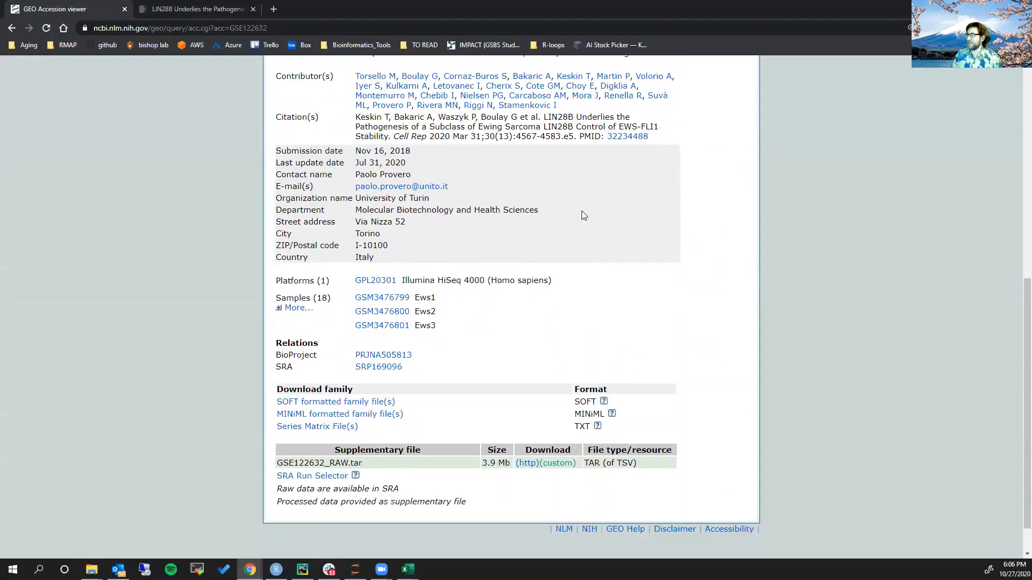
click(295, 308)
scroll(368, 269, down, 1)
scroll(369, 268, down, 1)
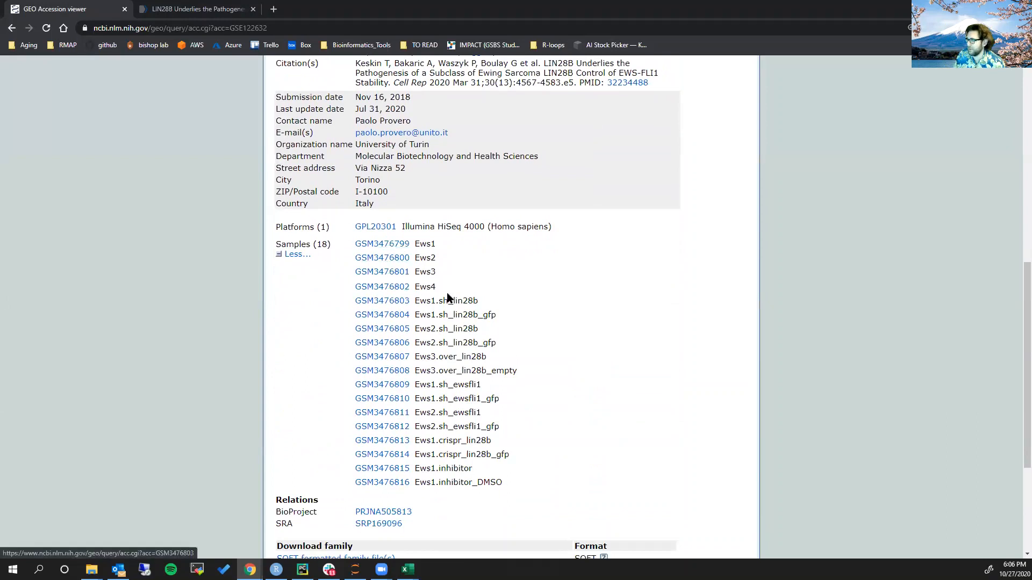
Examine the lin28b and ewsfli1 knockdown, overexpression and control sample names in the GSE122632 list
drag(442, 301, 474, 298)
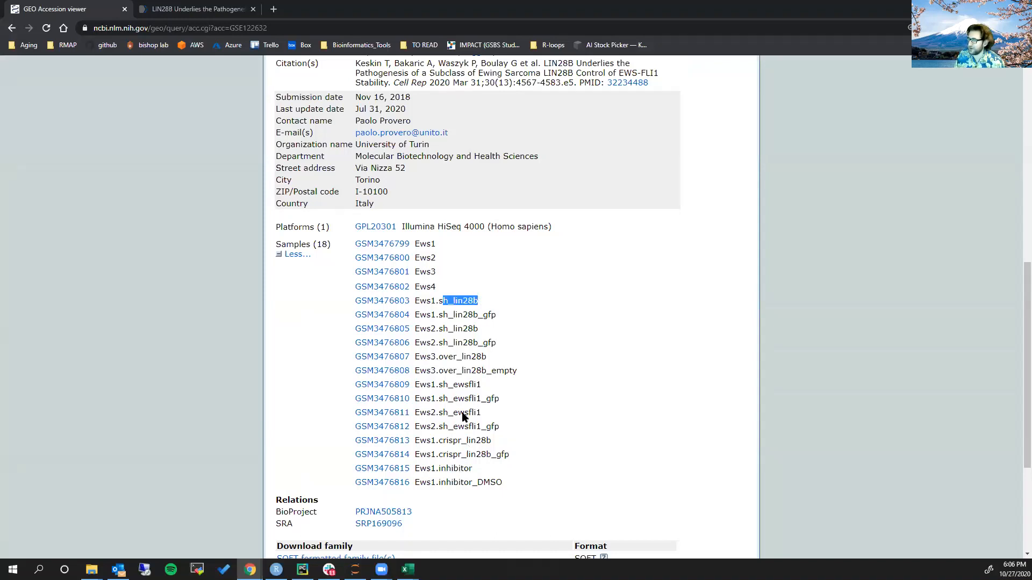
scroll(503, 293, down, 2)
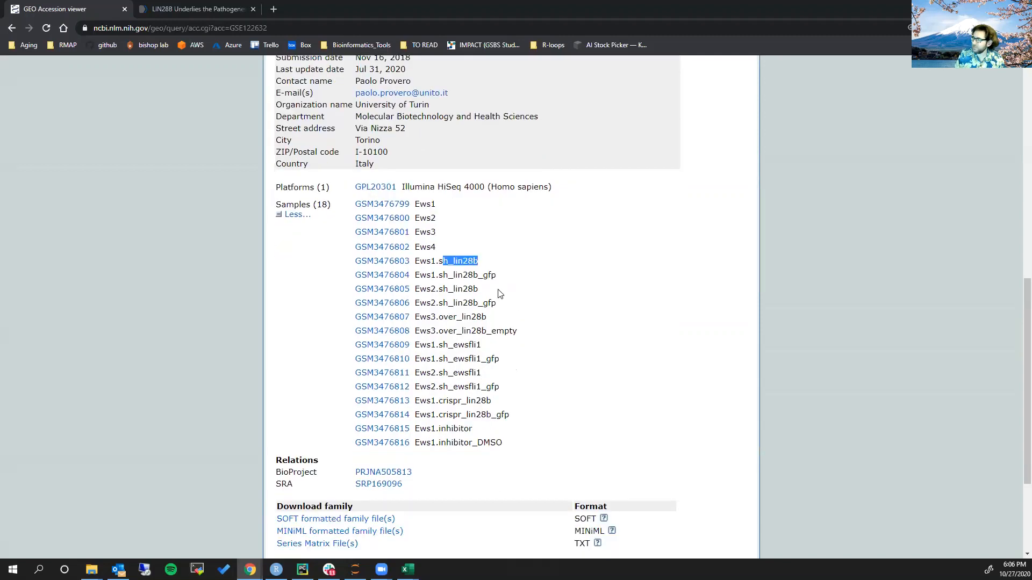
scroll(500, 291, up, 1)
click(498, 283)
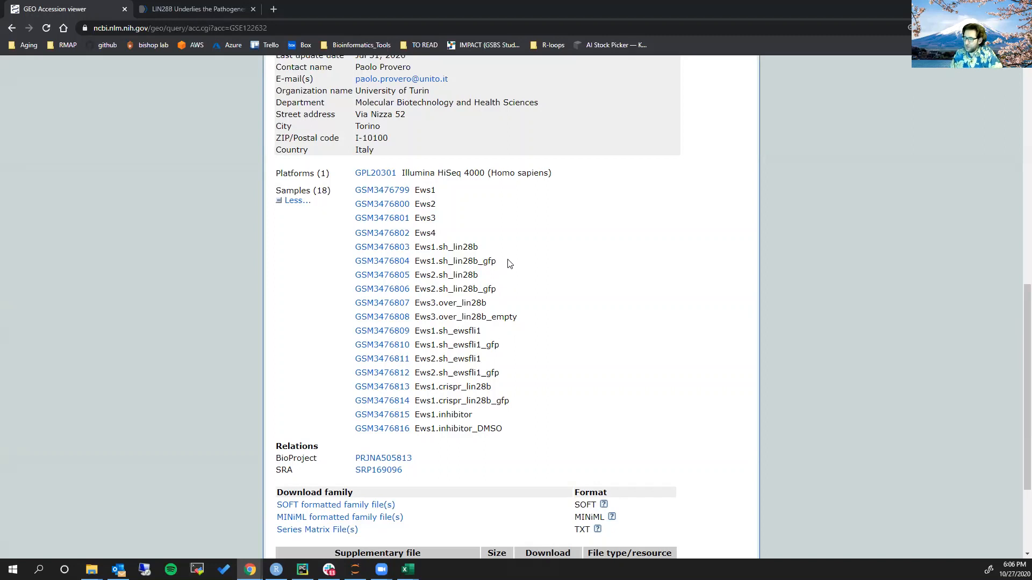
Download the supplementary file GSE122632_RAW.tar over HTTP and open the week_nine folder in File Explorer
scroll(509, 264, down, 2)
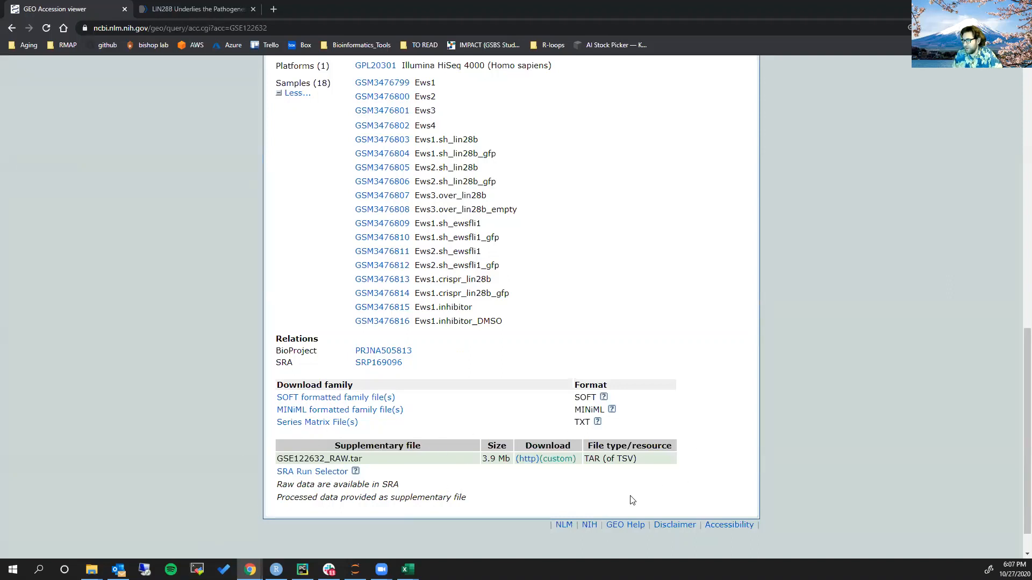
click(527, 460)
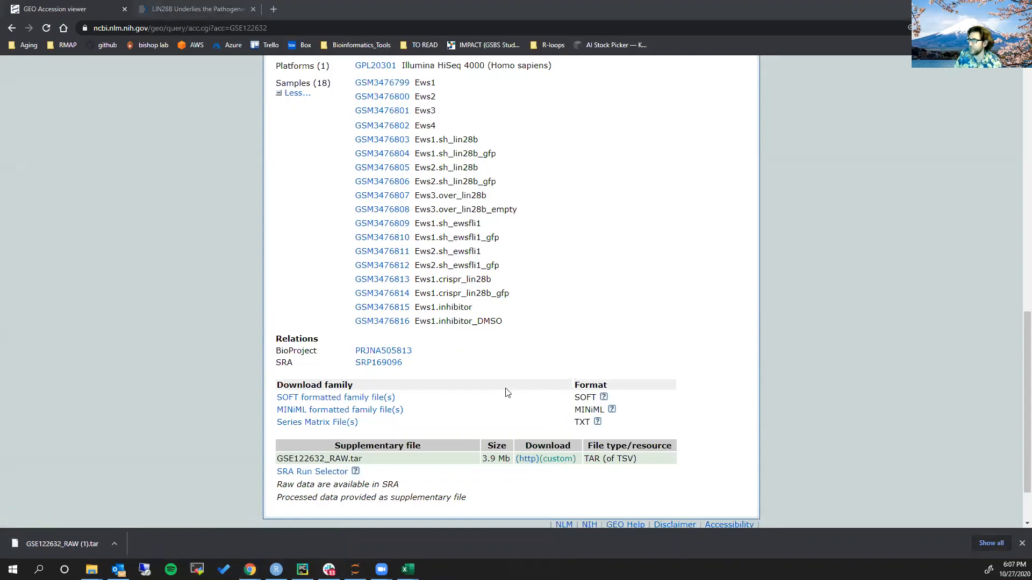
key(alt+Tab)
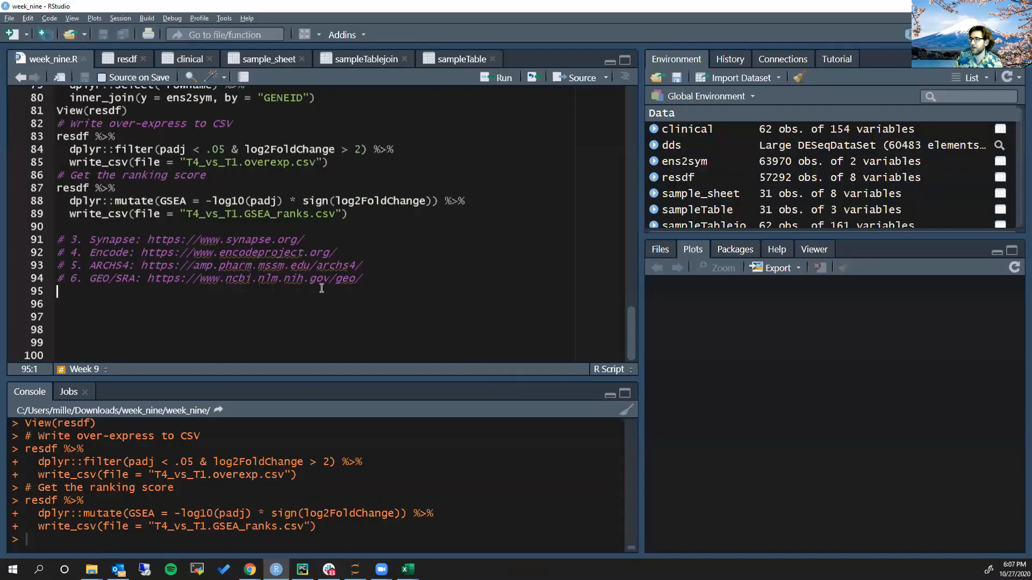
key(alt+Tab)
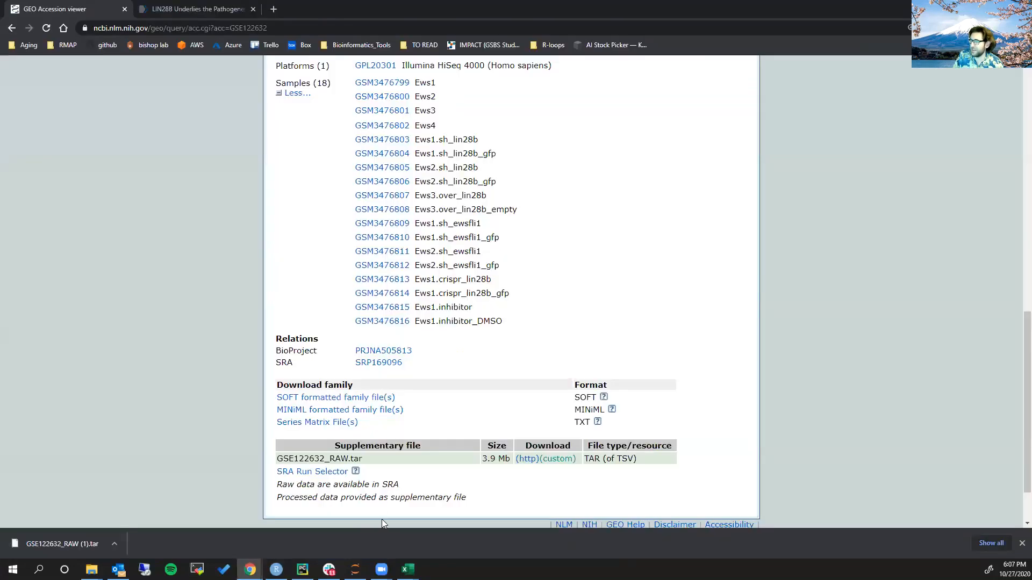
mouse_move(91, 569)
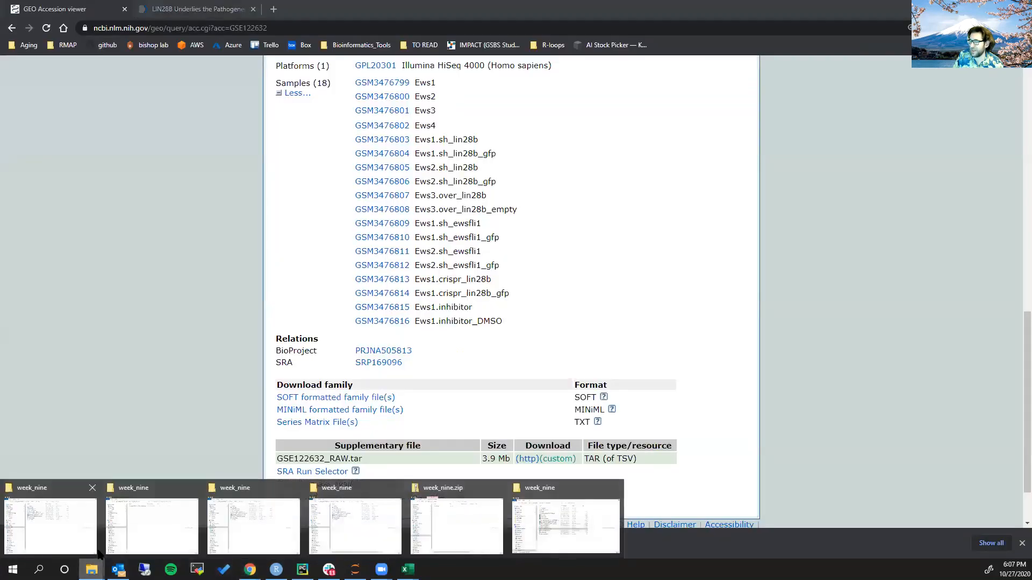
click(79, 548)
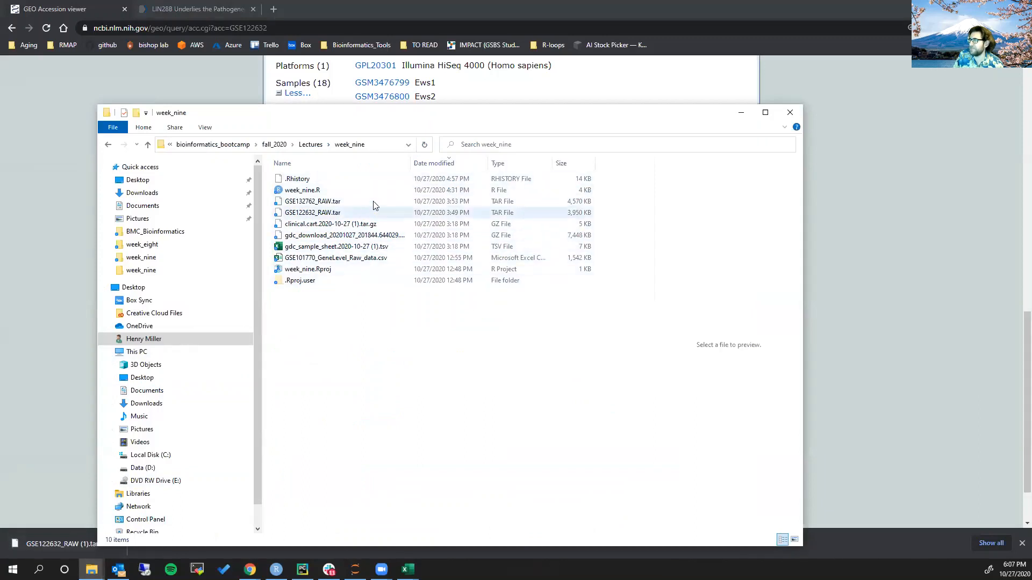
Switch to RStudio and add untar("GSE122632_RAW.tar") on a new line below the GEO/SRA comment in week_nine.R
key(alt+Tab)
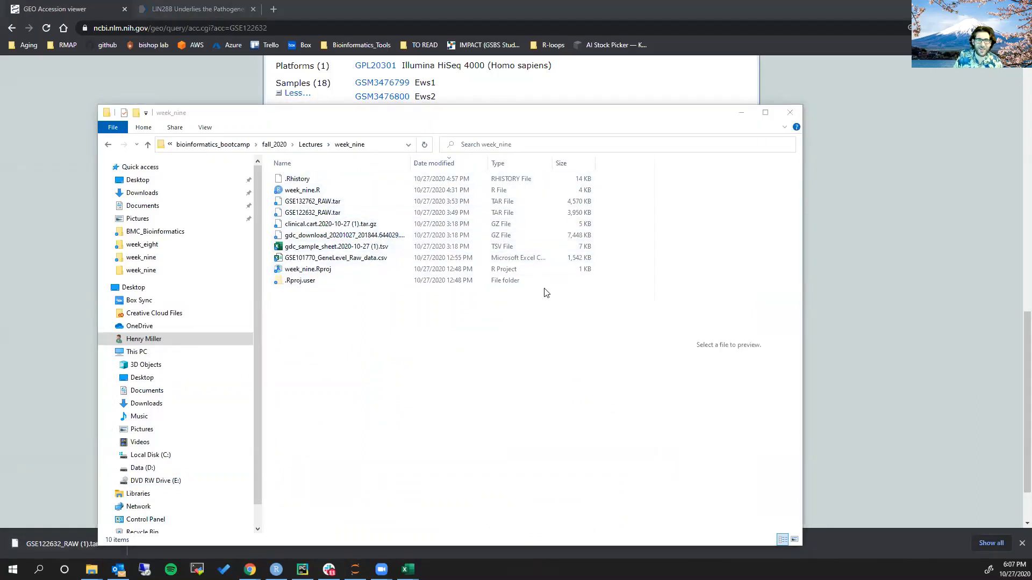
key(Return)
text(un)
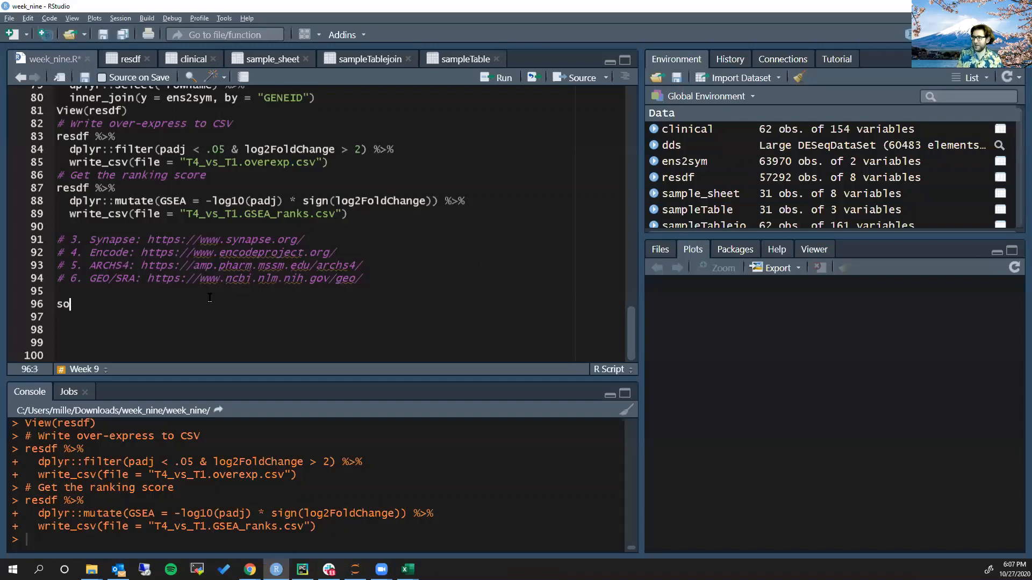
text(tar()
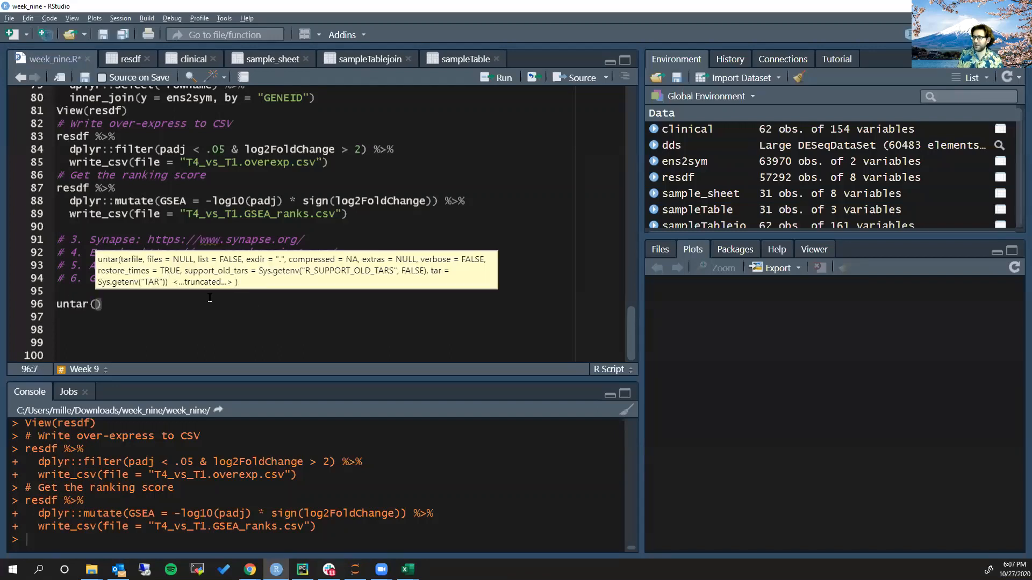
text(")
key(Tab)
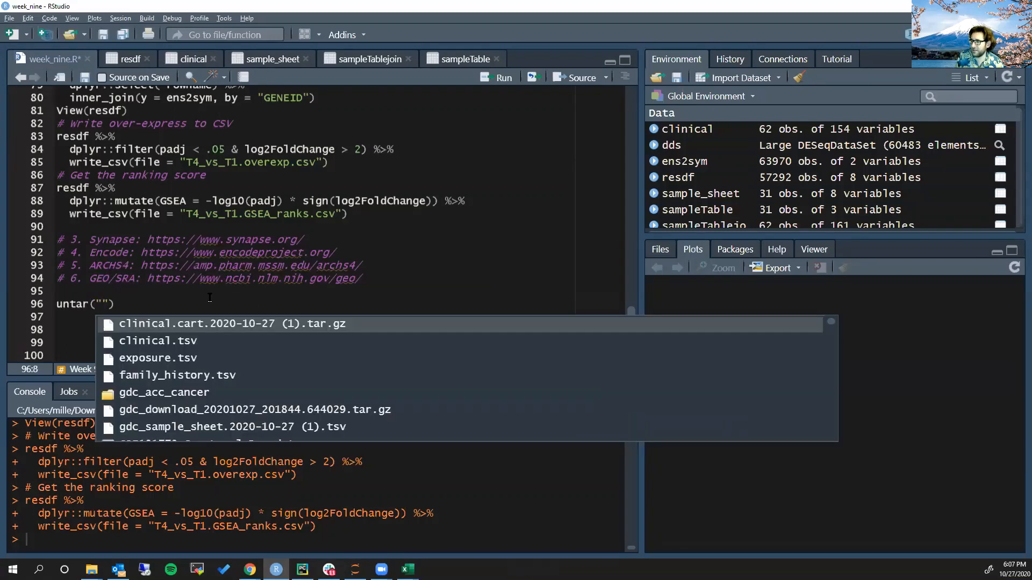
key(Down)
key(Down)
key(Down)
key(Down)
key(Down)
key(Down)
key(Down)
key(Down)
key(Down)
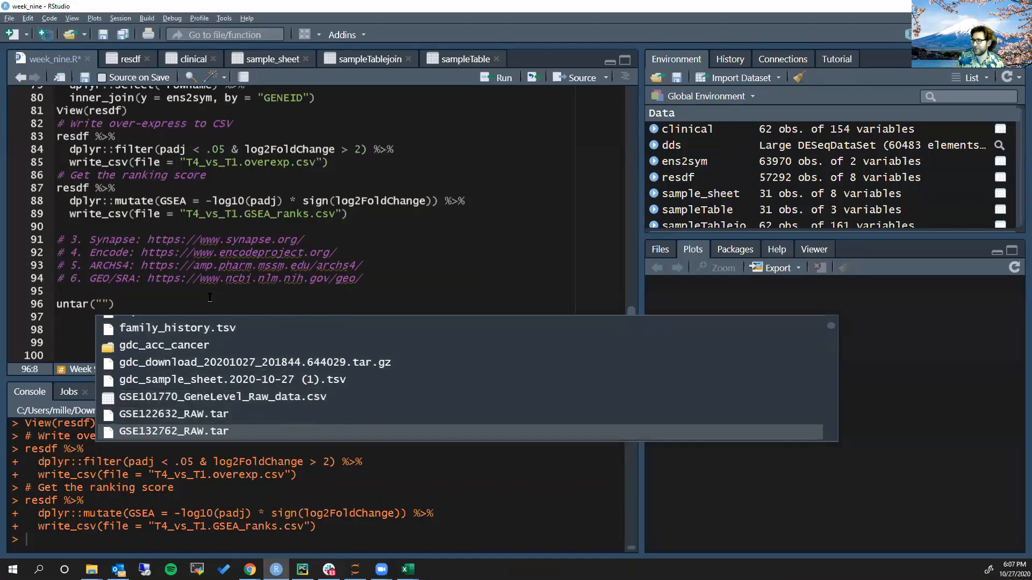
key(Down)
key(Up)
key(Up)
key(Return)
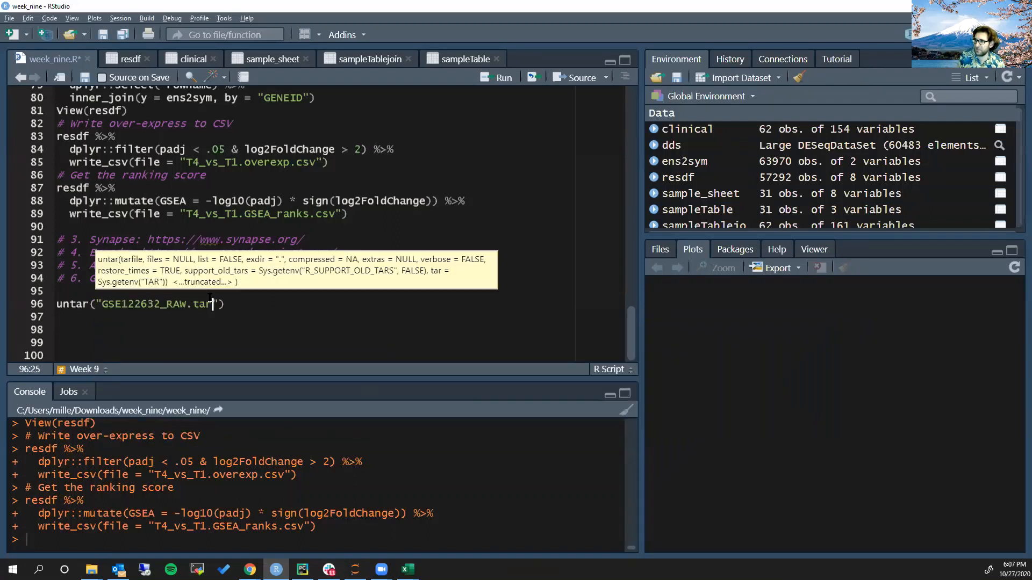
key(alt+Tab)
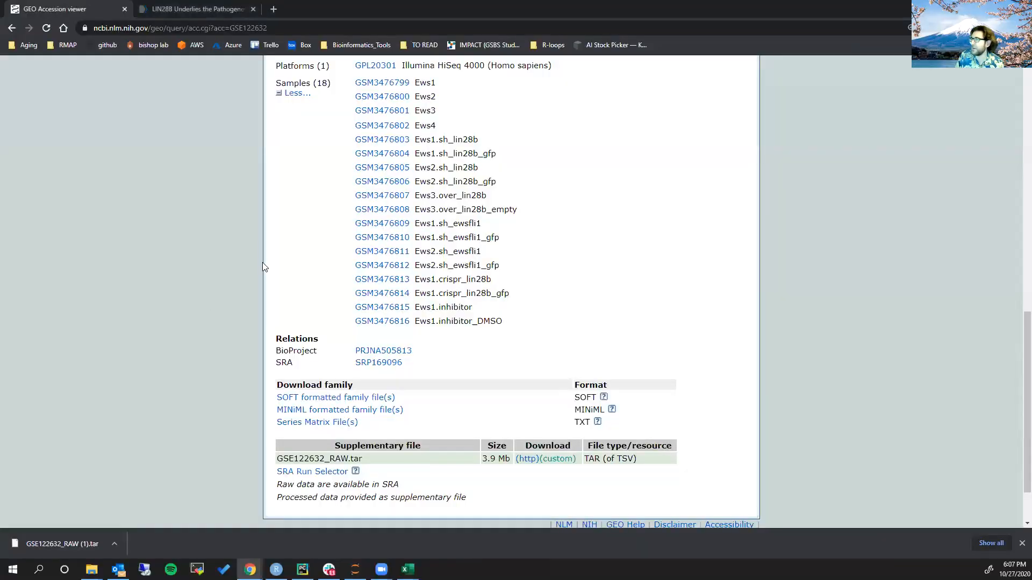
key(alt+Tab)
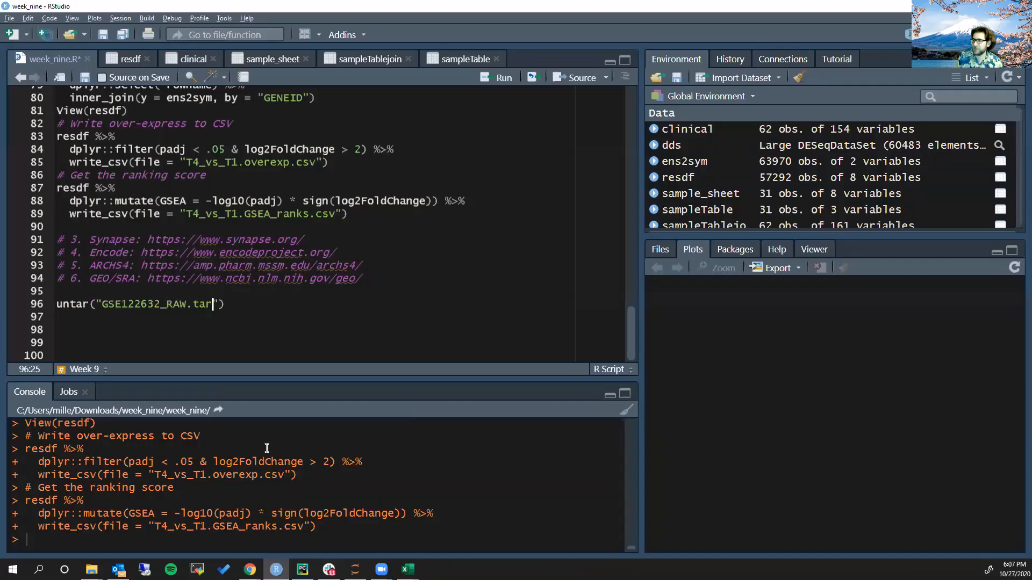
Add exdir = "GSE122632" to the untar("GSE122632_RAW.tar") call on line 96 and run the line
click(167, 307)
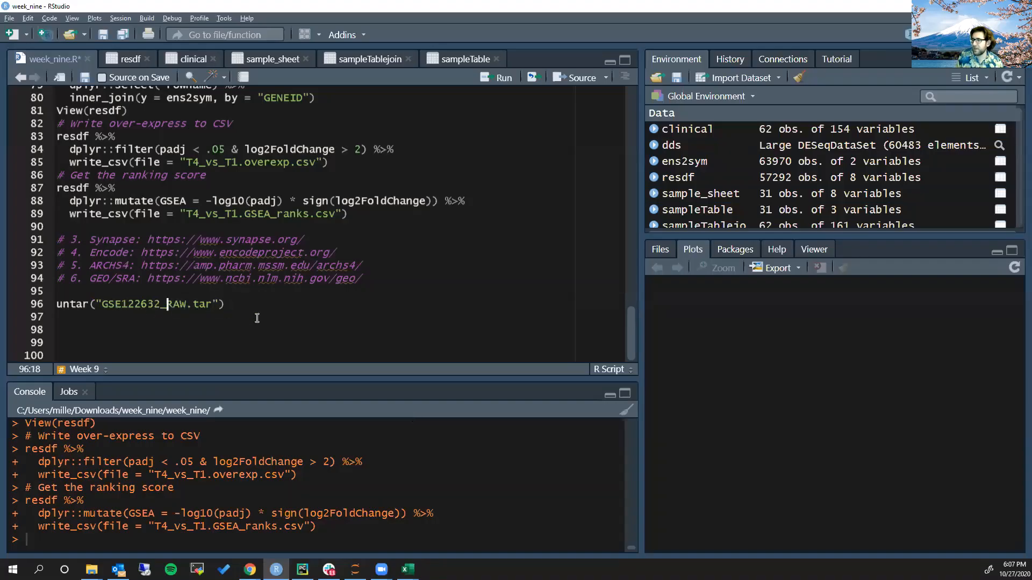
click(219, 302)
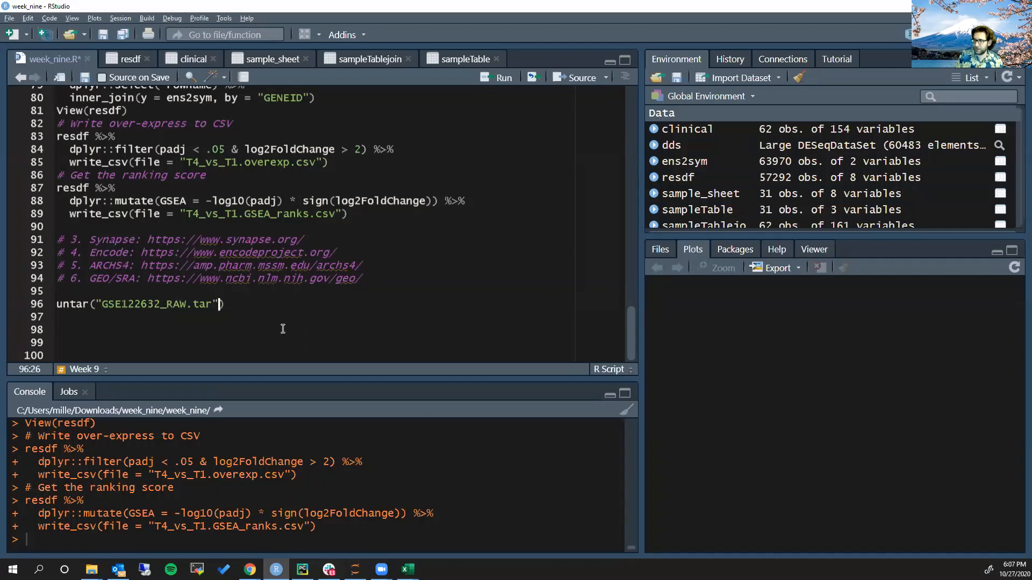
text(, exdir = )
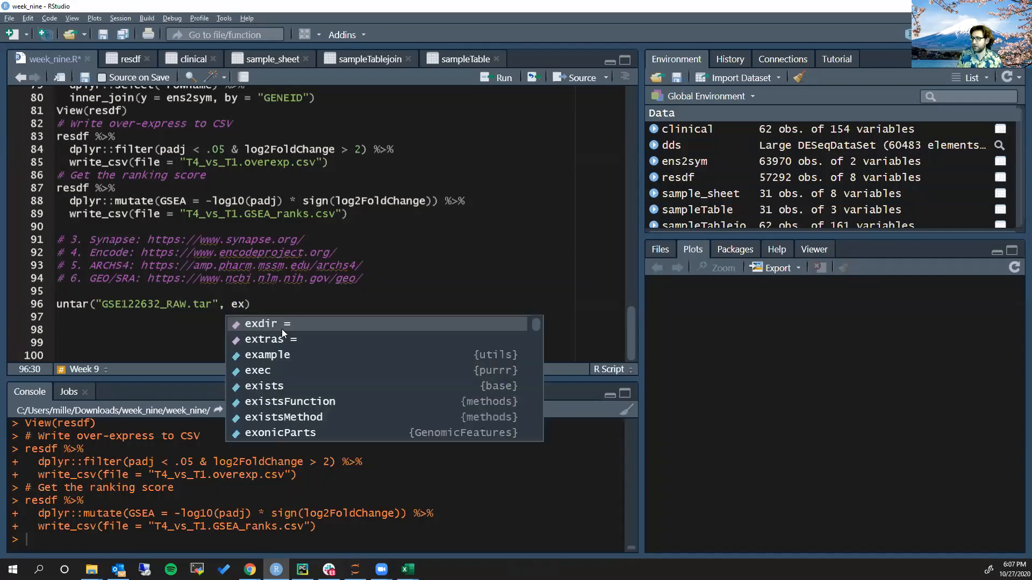
text(")
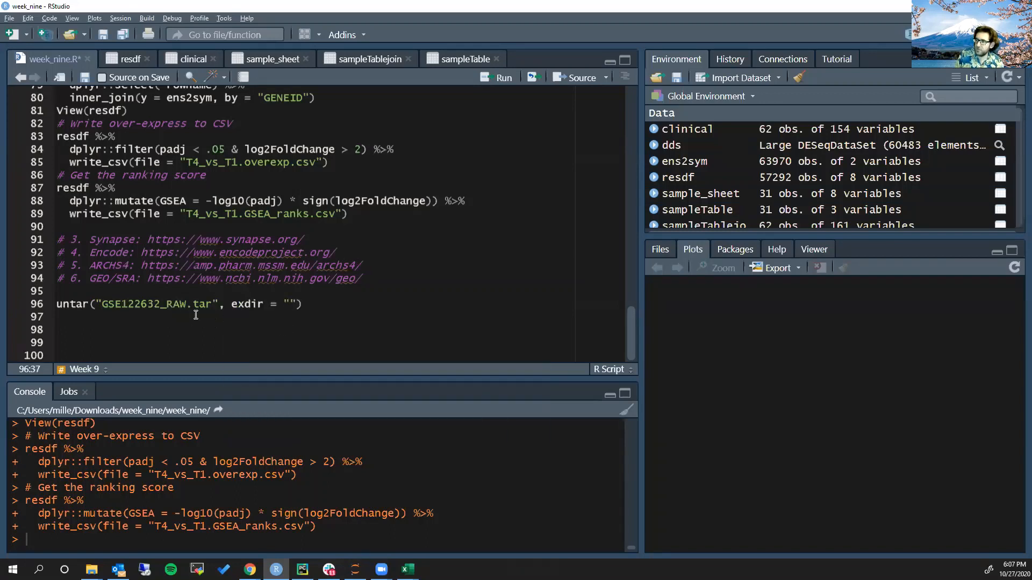
drag(160, 304, 102, 304)
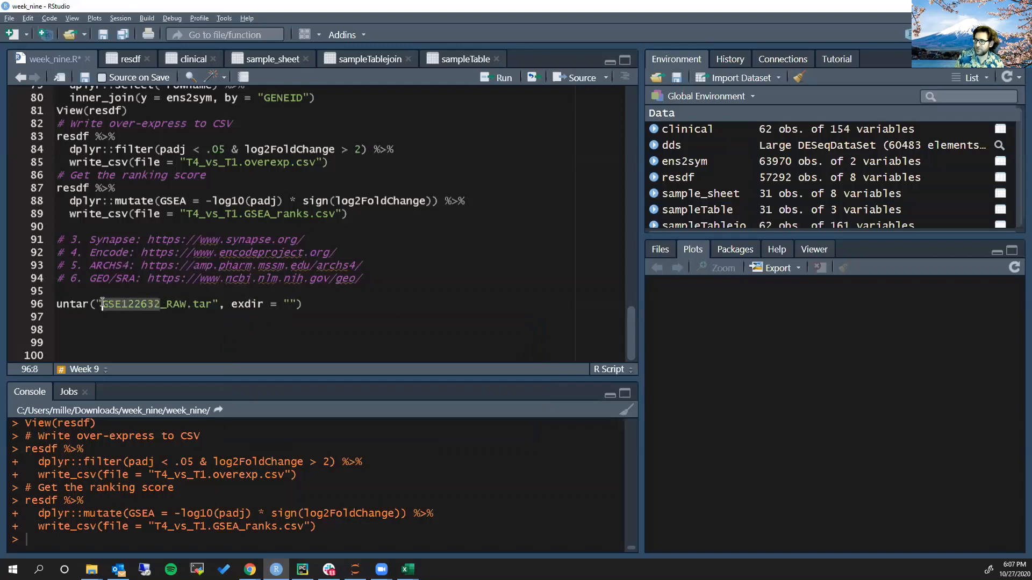
key(ctrl+c)
click(293, 305)
key(ctrl+v)
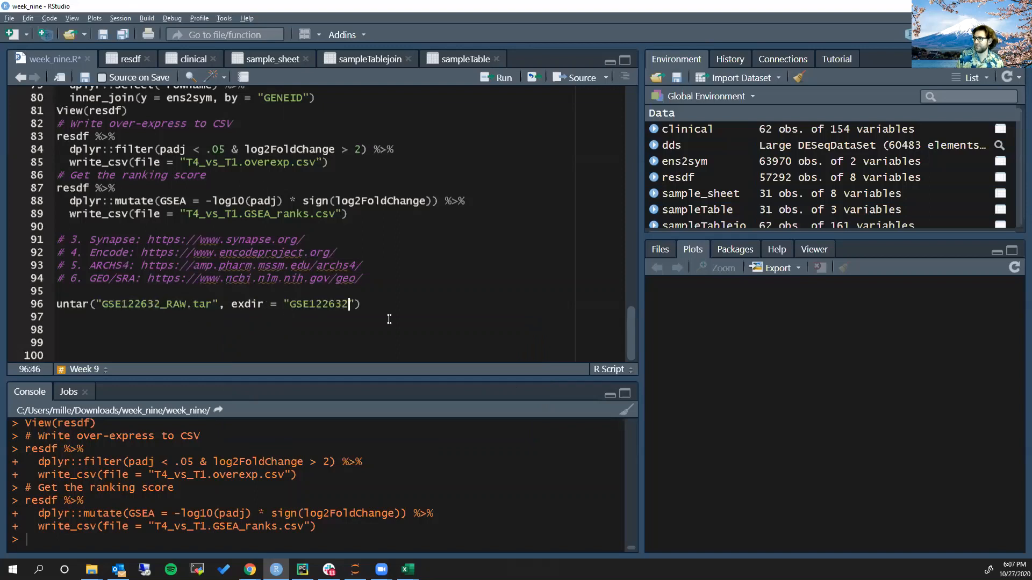
key(ctrl+Return)
Switch to File Explorer, open the extracted GSE122632 folder and widen the Name column to show the full file names
key(alt+Tab)
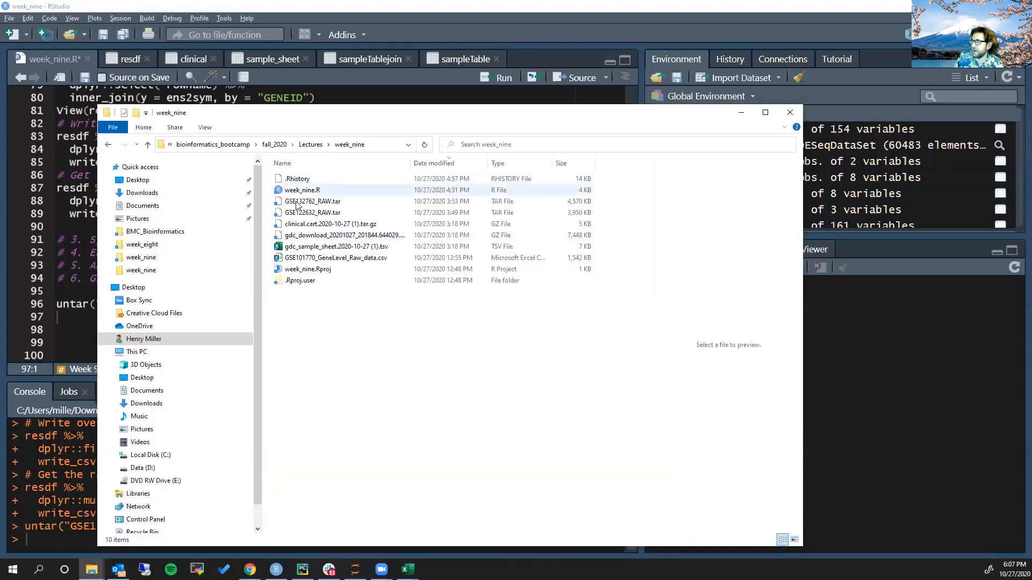
key(alt+Tab)
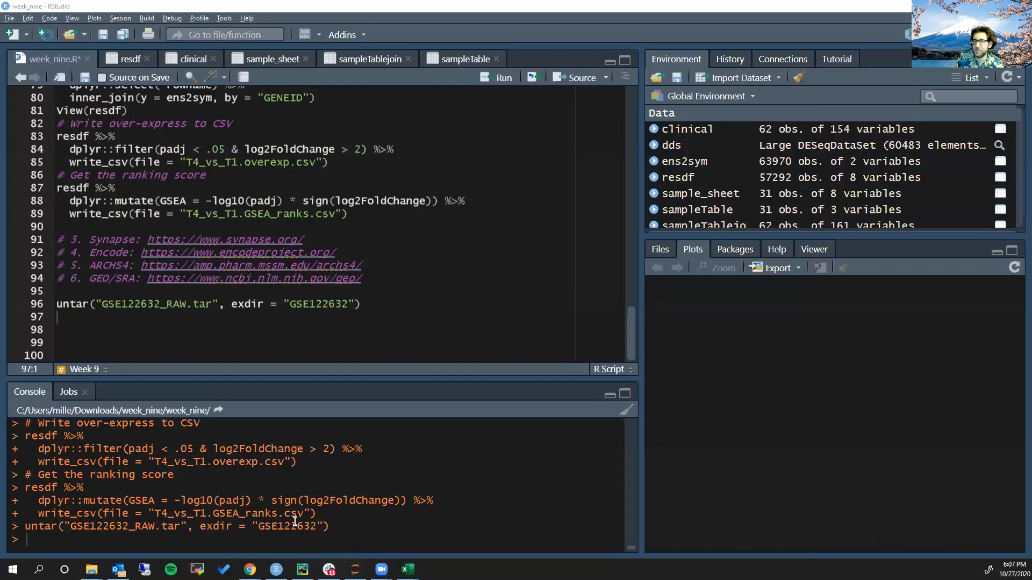
key(alt+Tab)
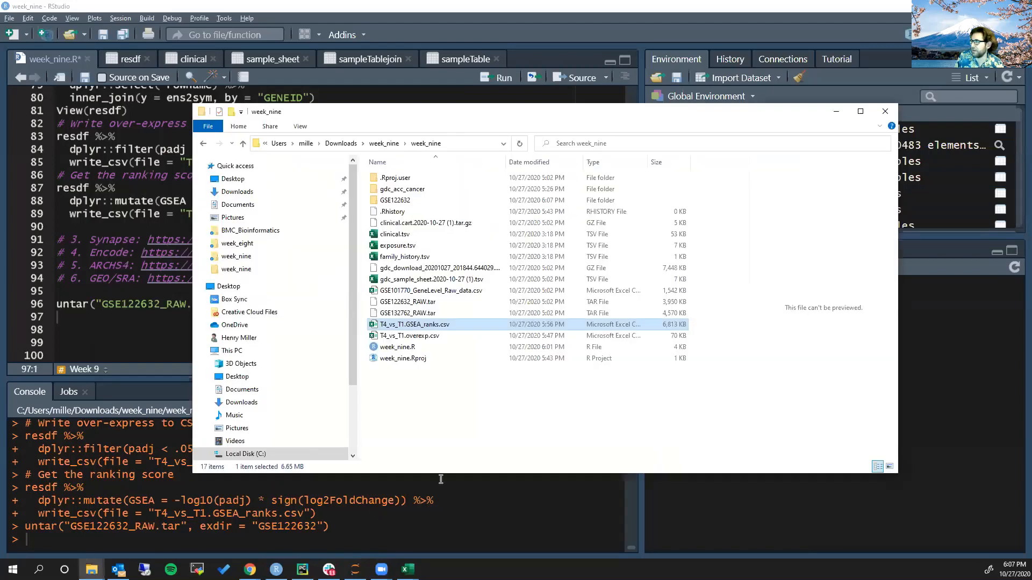
double_click(395, 201)
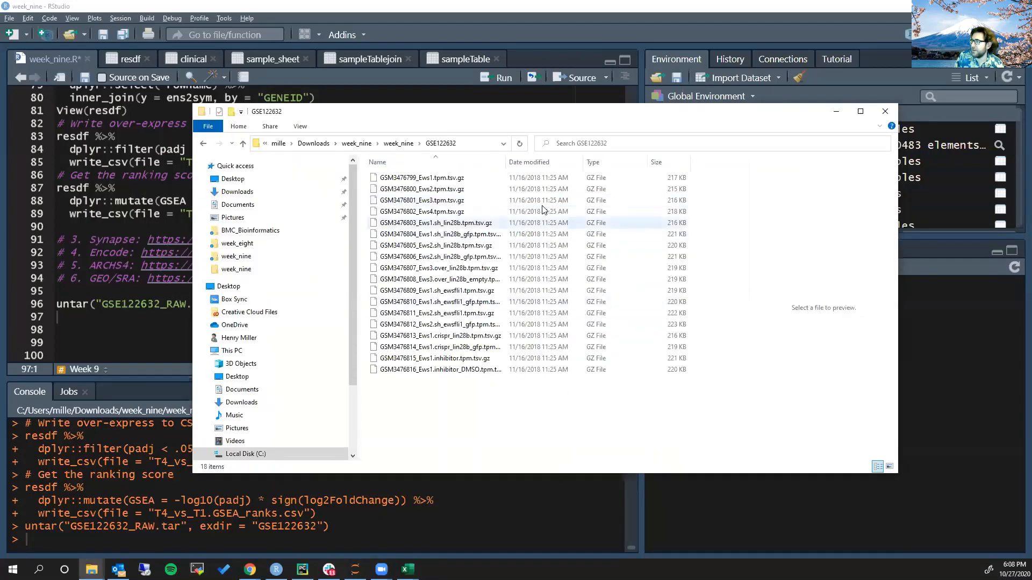
drag(505, 162, 596, 162)
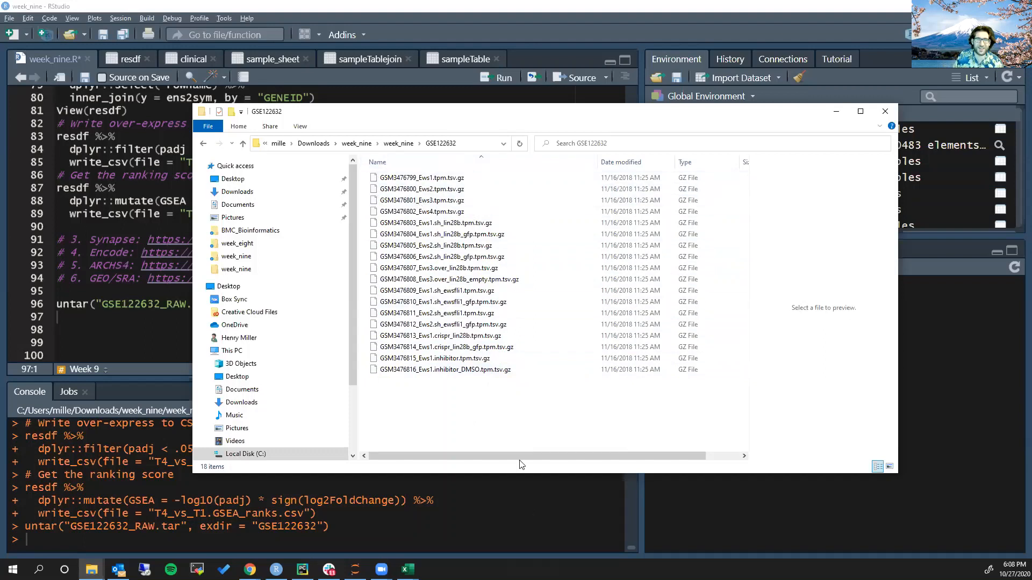
Return to the GSE122632 page in Chrome, open sample GSM3476799 (Ews1) and read its data processing notes on alignment and supplementary file content
key(alt+Tab)
key(alt+Tab)
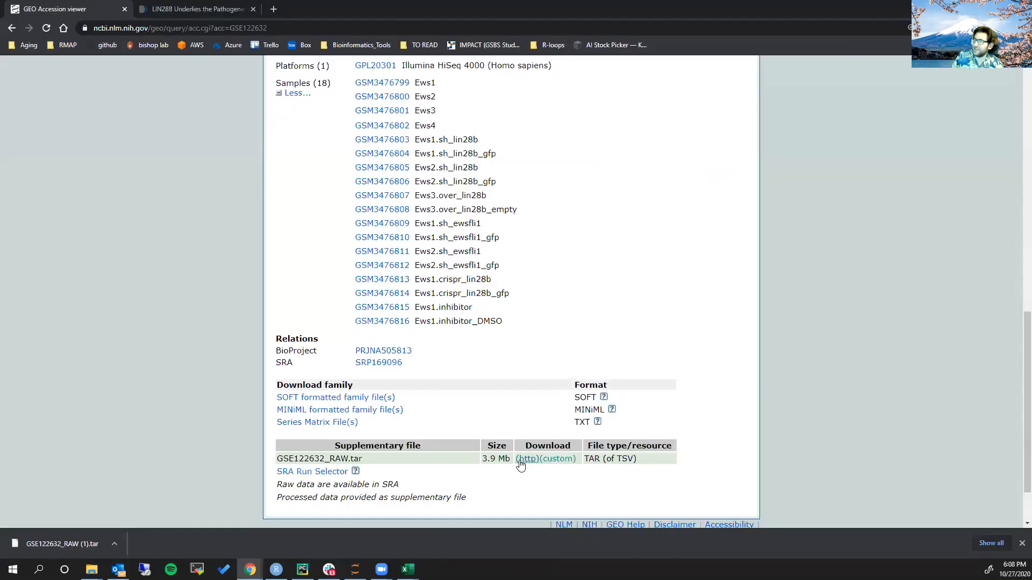
scroll(408, 395, up, 3)
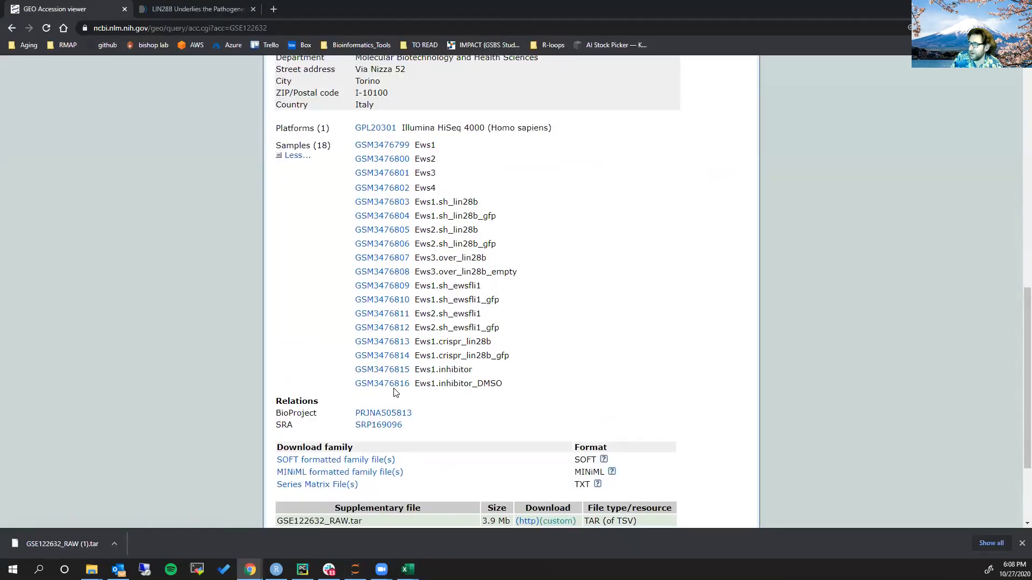
click(397, 245)
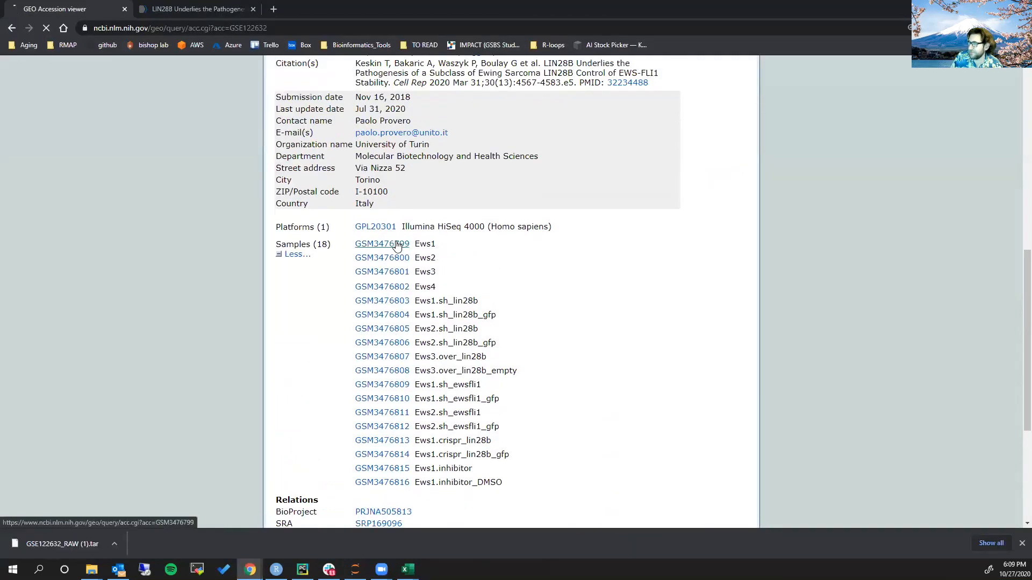
scroll(407, 257, down, 7)
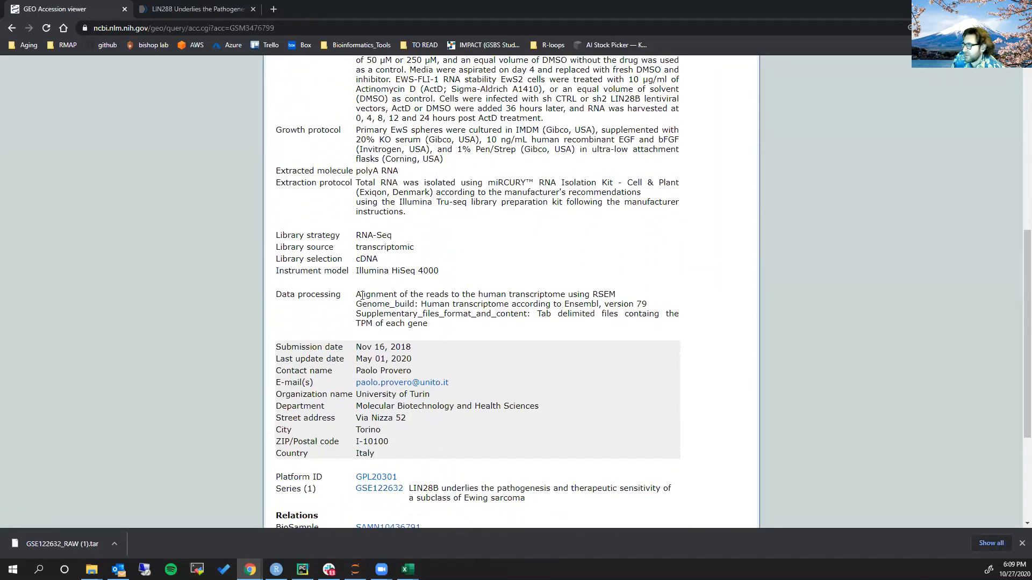
scroll(363, 295, down, 1)
drag(357, 238, 641, 246)
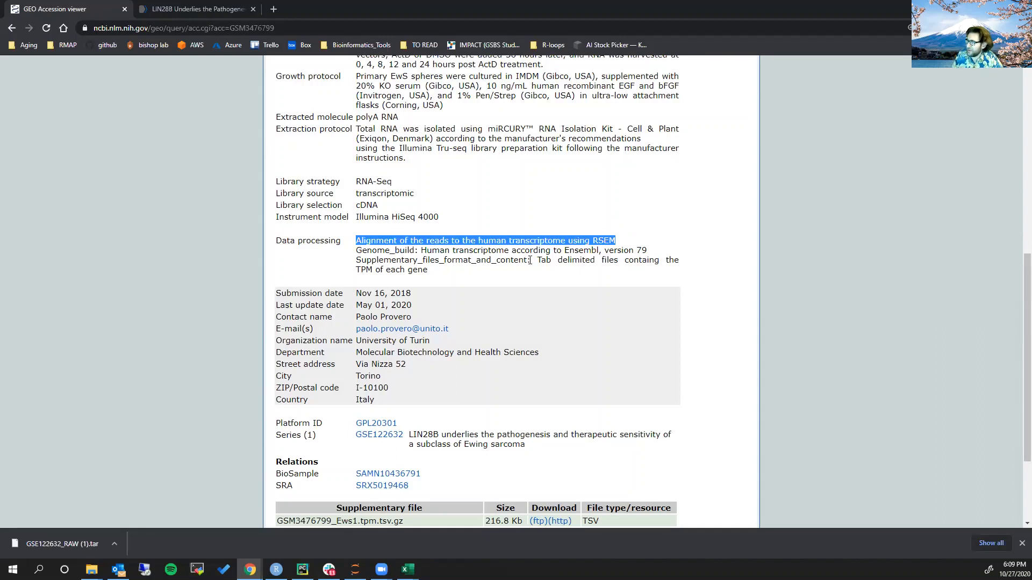
drag(530, 260, 643, 263)
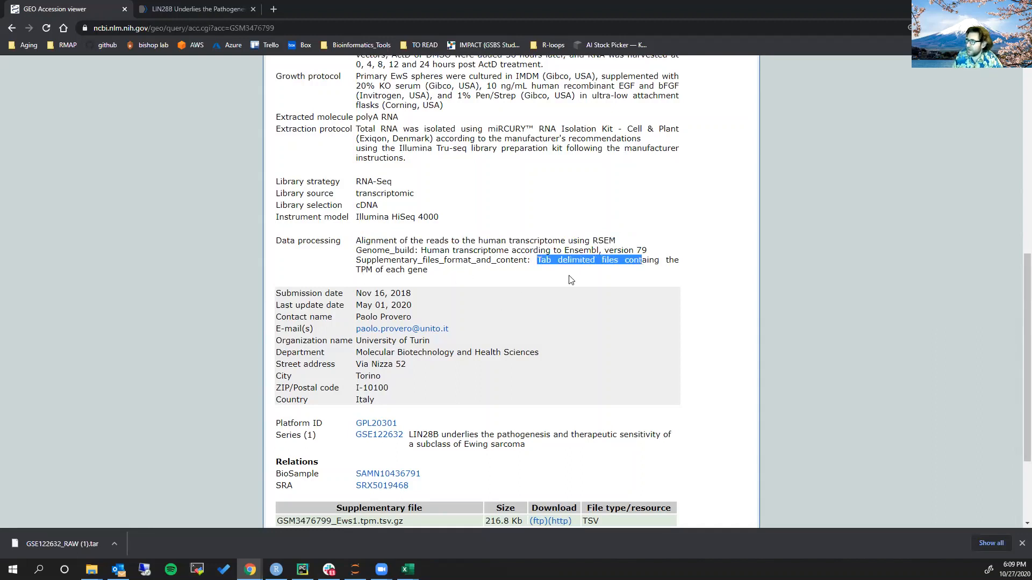
drag(351, 271, 436, 274)
click(437, 275)
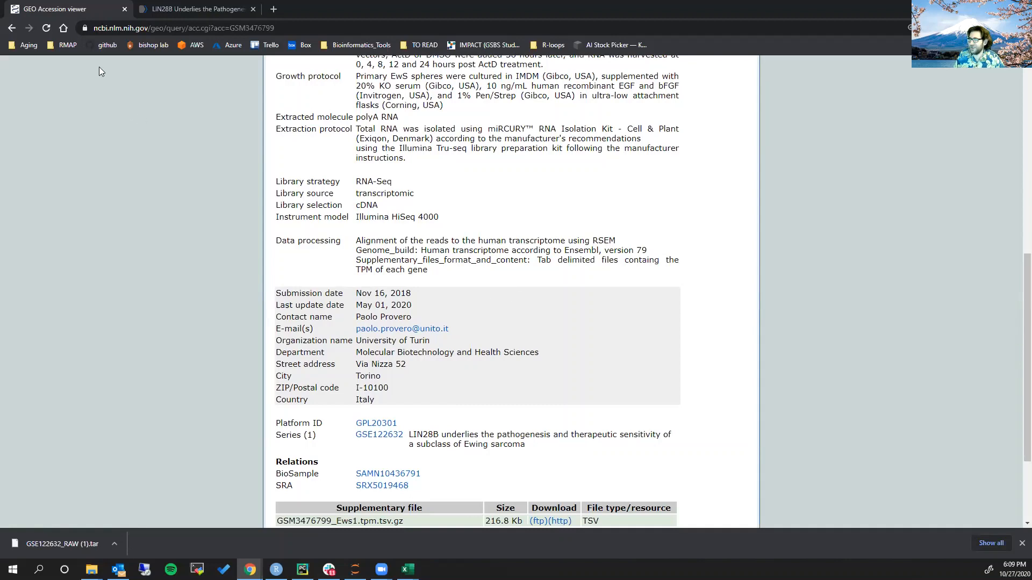
Go back from the sample record to the GSE122632 series and expand its full sample list
scroll(179, 160, up, 8)
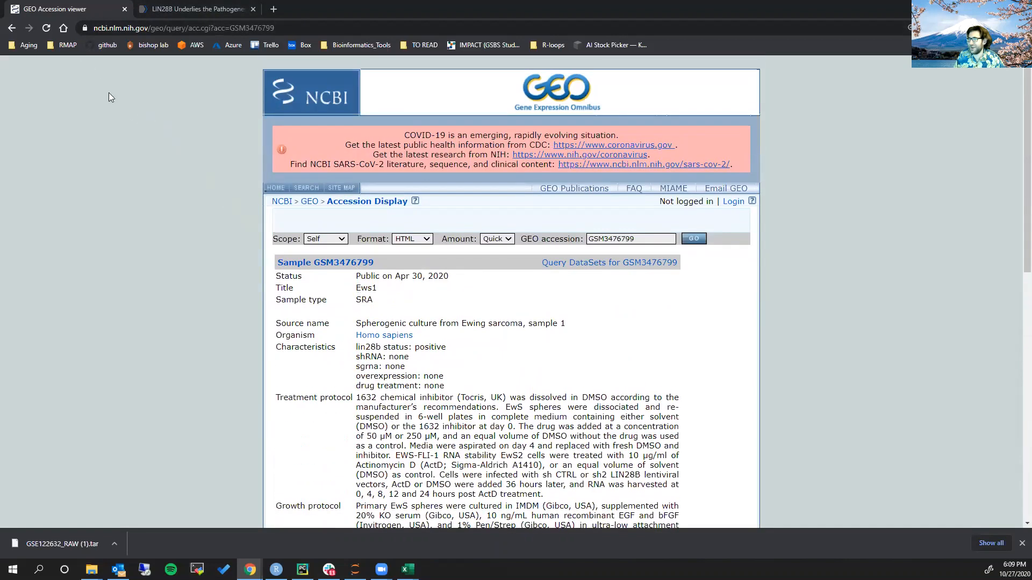
click(11, 28)
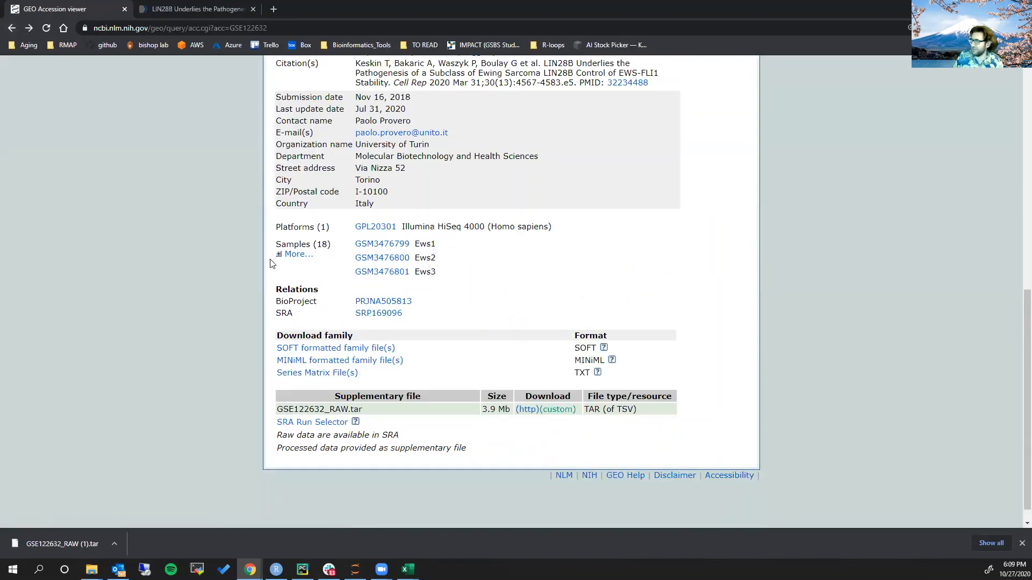
click(295, 256)
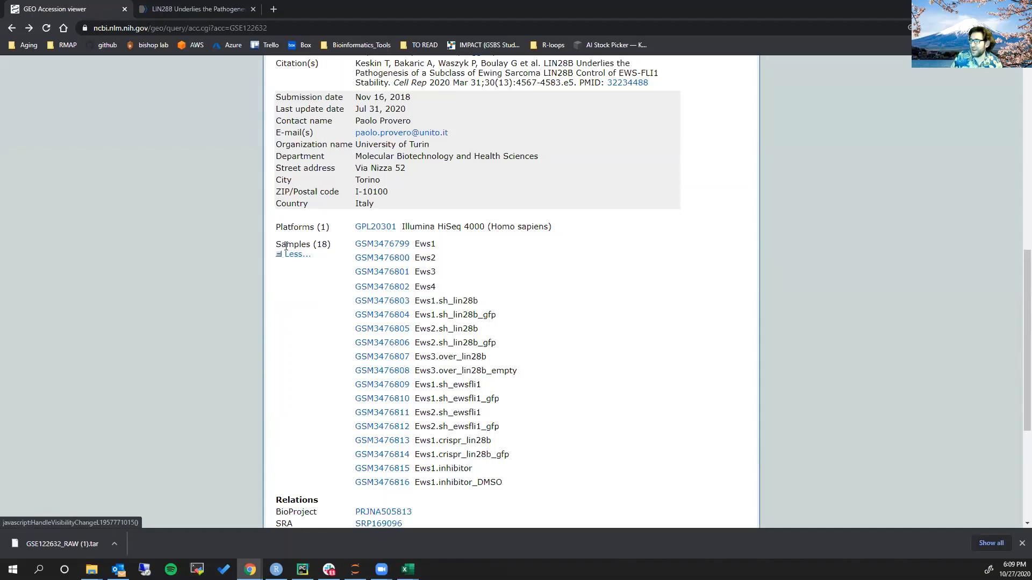
scroll(257, 253, down, 1)
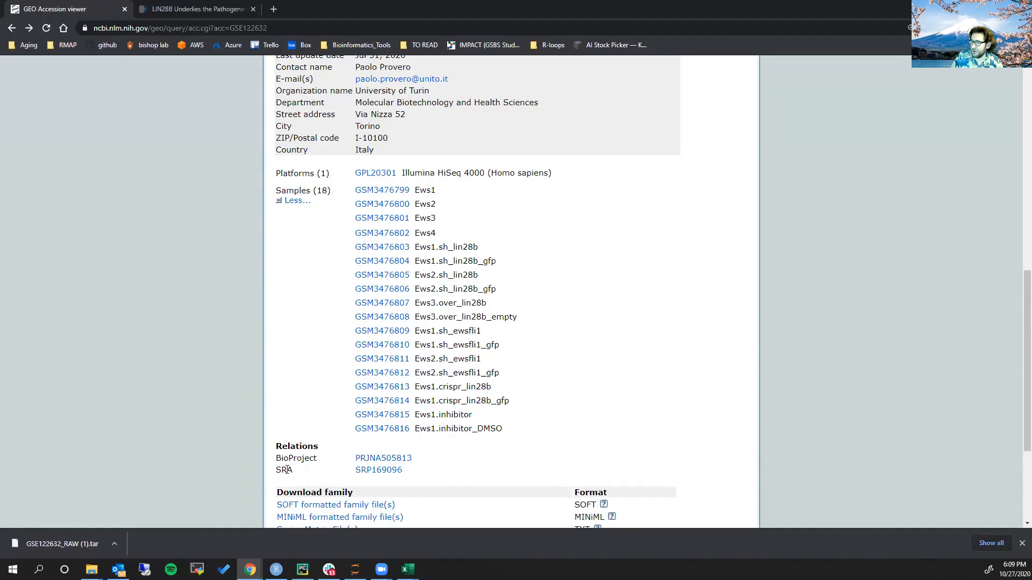
Open the SRA entries for SRP169096 and, through the GSM3476816 experiment, list all of the study's runs in SRA Run Selector
click(378, 471)
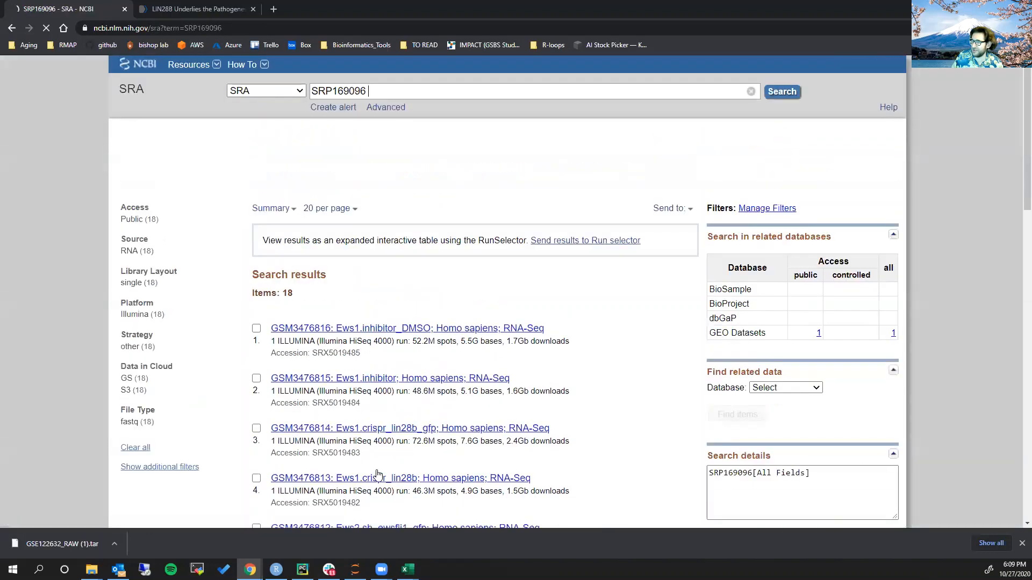
click(1021, 543)
scroll(454, 311, down, 3)
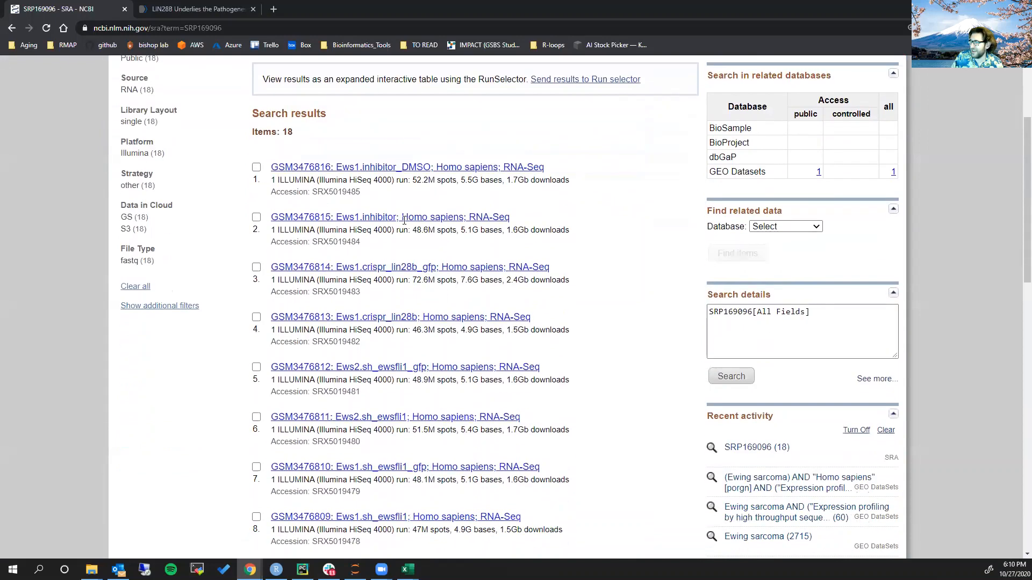
click(395, 167)
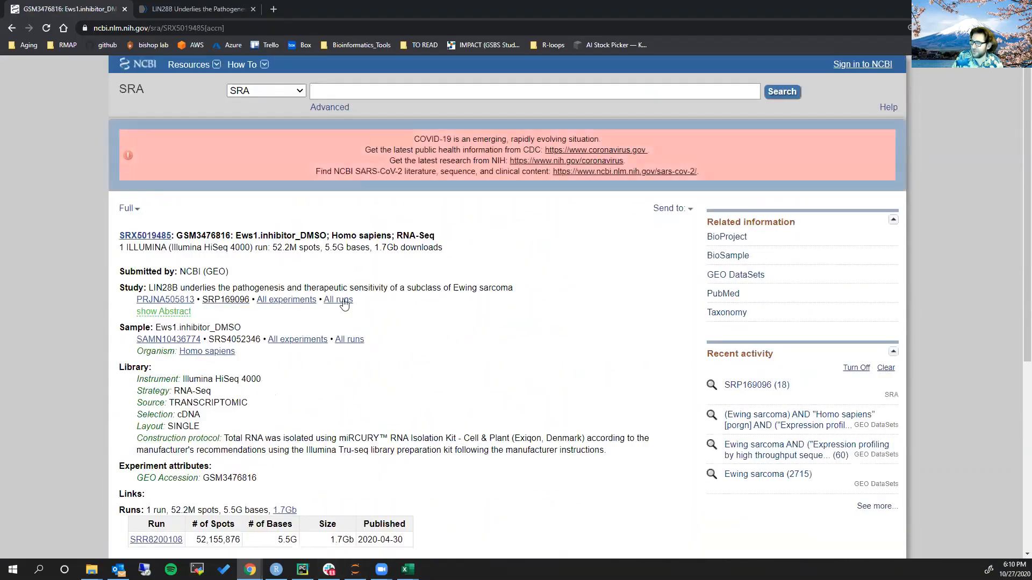
click(345, 301)
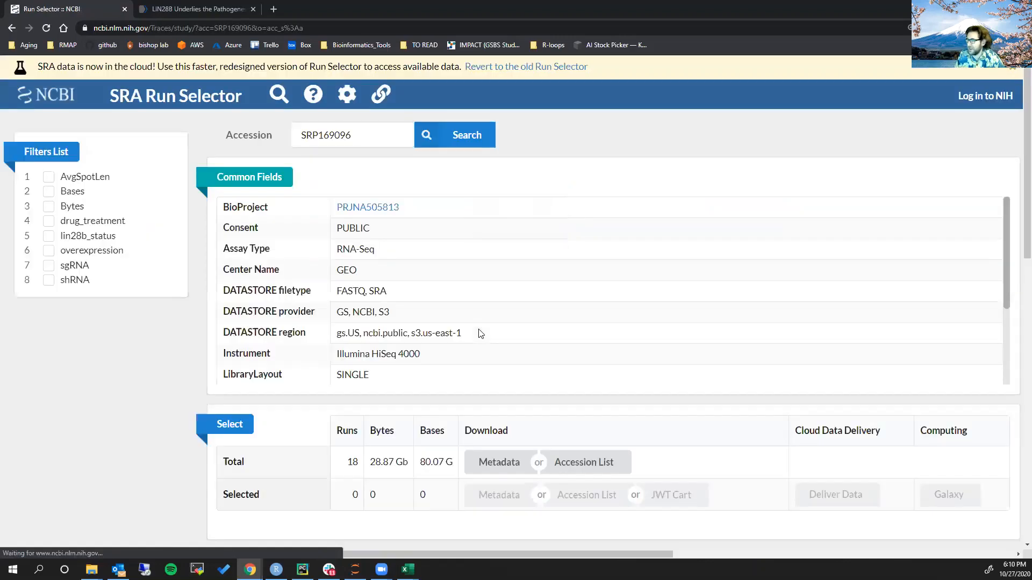
Examine the GEO accessions of the first four runs in the SRP169096 run table
scroll(146, 379, down, 9)
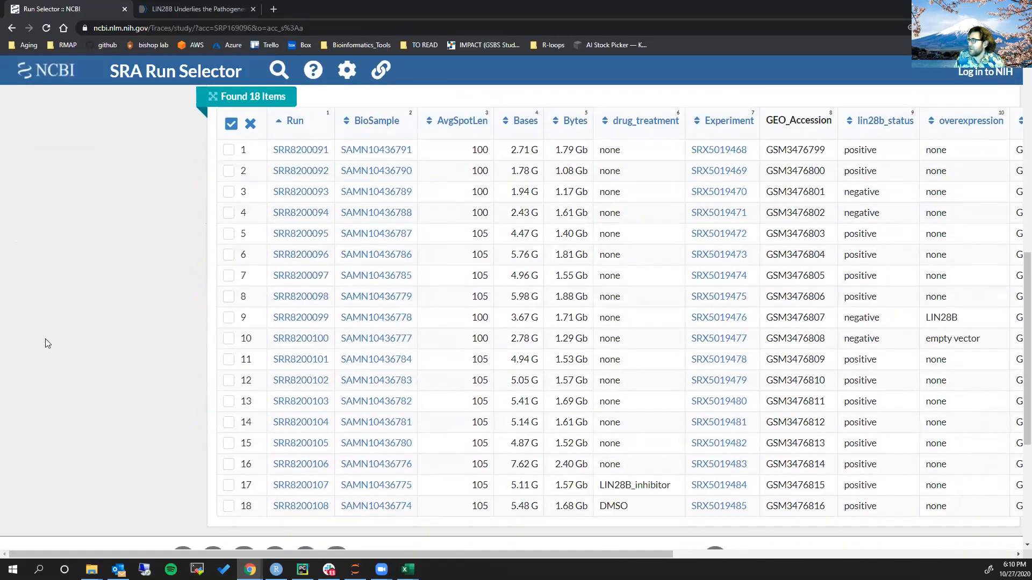
scroll(45, 339, right, 2)
scroll(57, 346, left, 1)
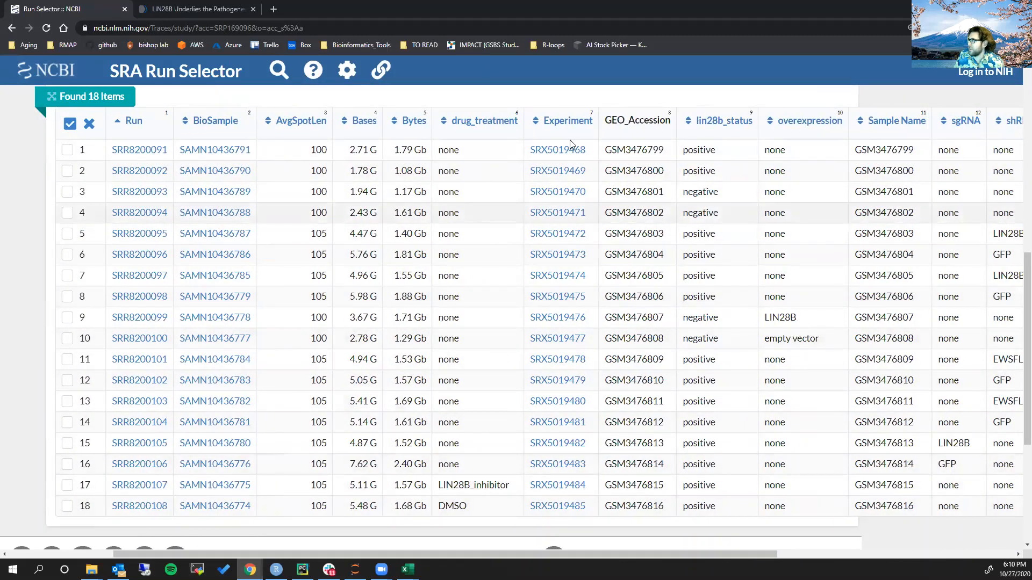
double_click(623, 149)
double_click(635, 169)
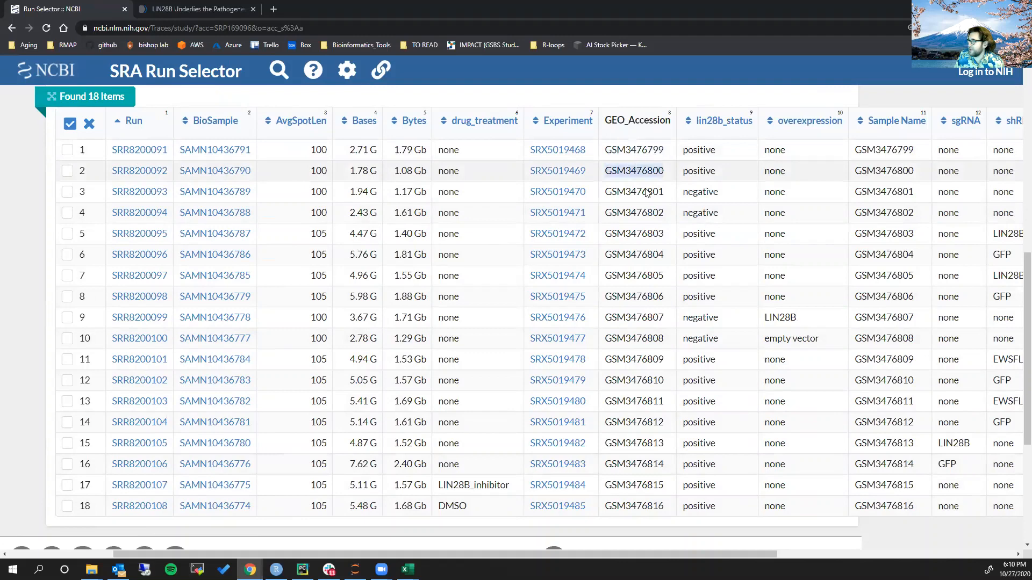
click(647, 191)
double_click(648, 191)
double_click(637, 212)
double_click(638, 150)
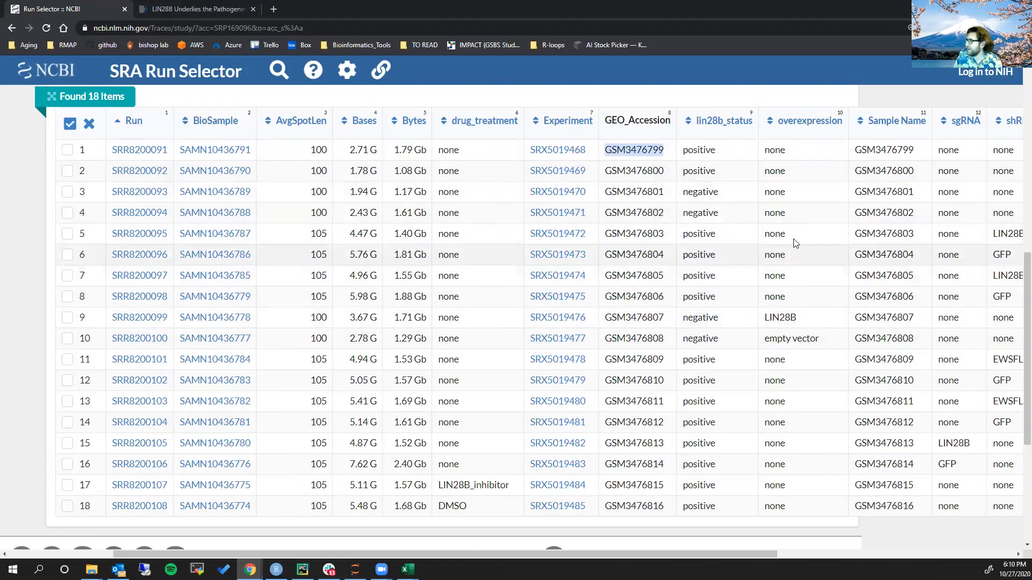
Examine the shRNA, overexpression and other treatment columns of the run table against the GEO accessions
scroll(798, 237, right, 2)
scroll(798, 231, right, 2)
click(904, 150)
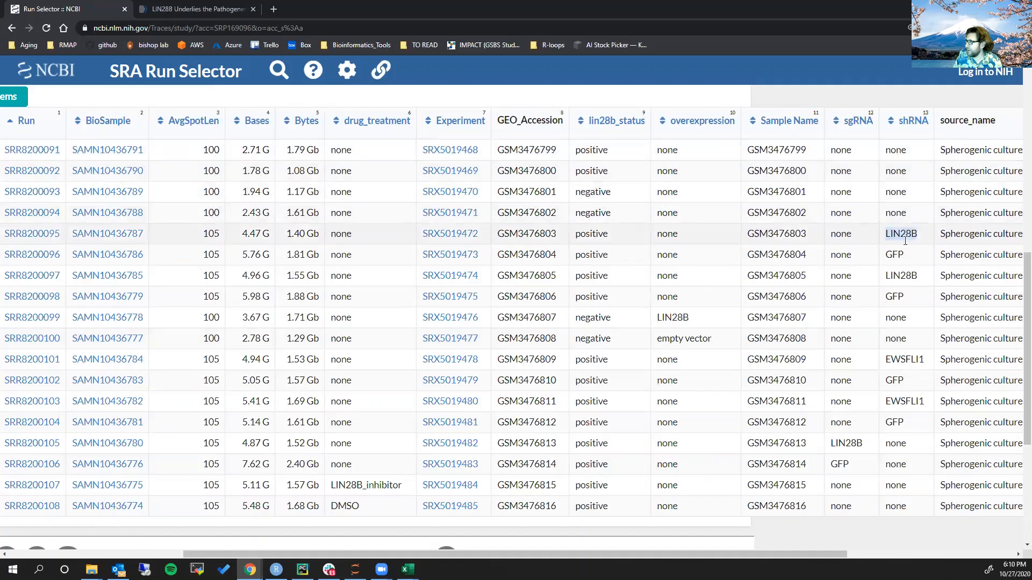
double_click(900, 275)
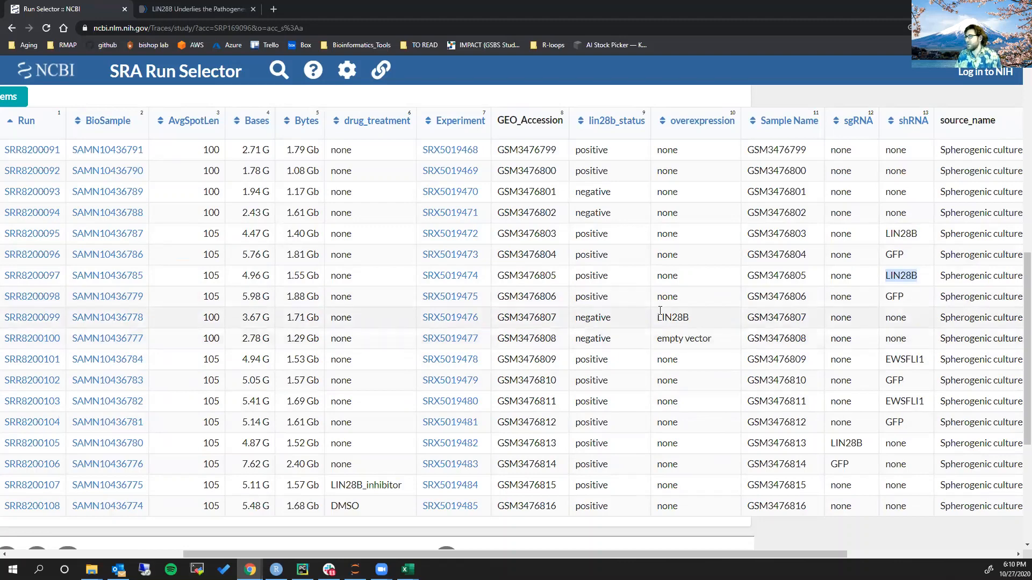
scroll(683, 317, left, 3)
scroll(683, 318, left, 5)
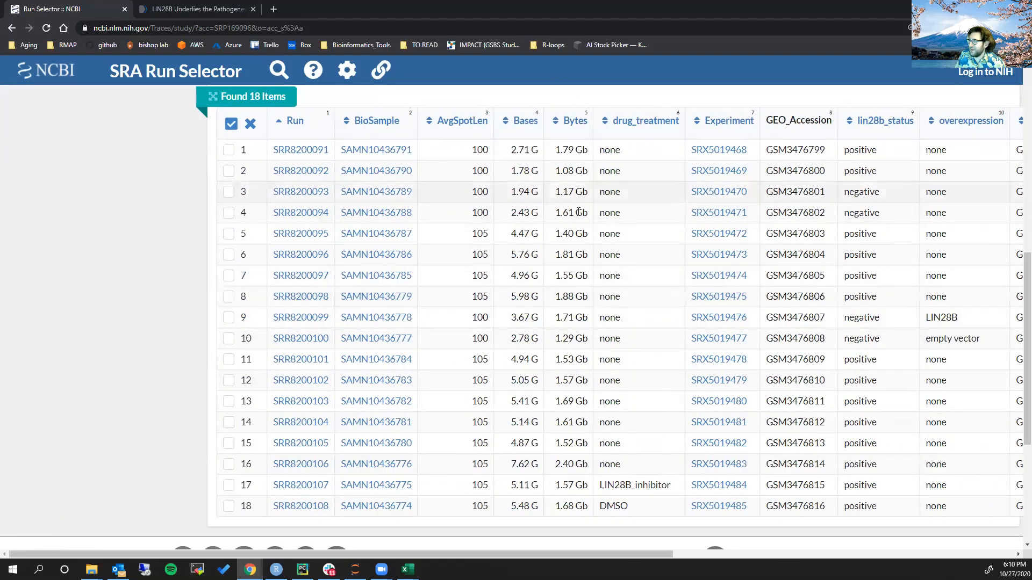
scroll(590, 228, right, 3)
scroll(589, 226, right, 6)
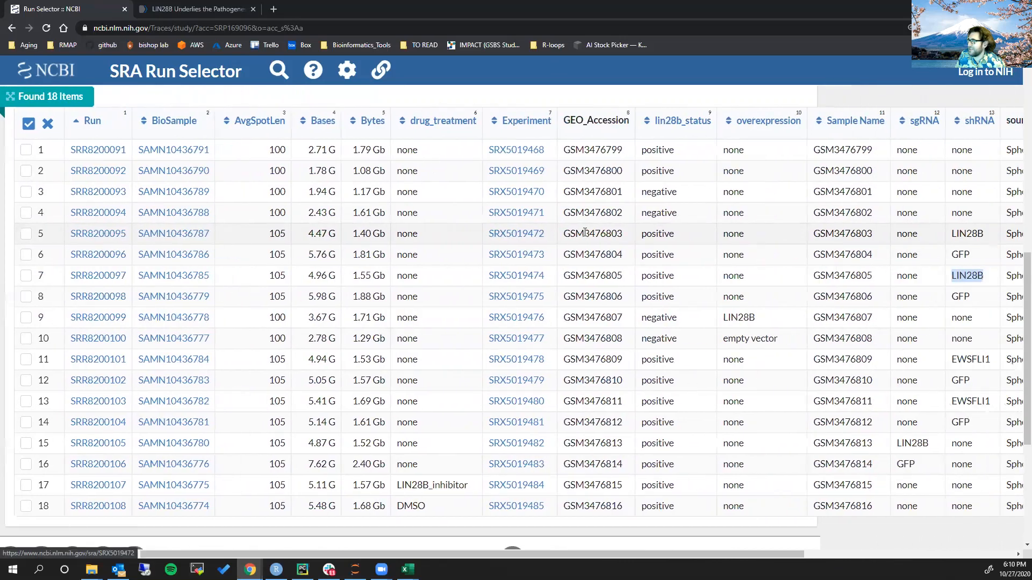
click(924, 273)
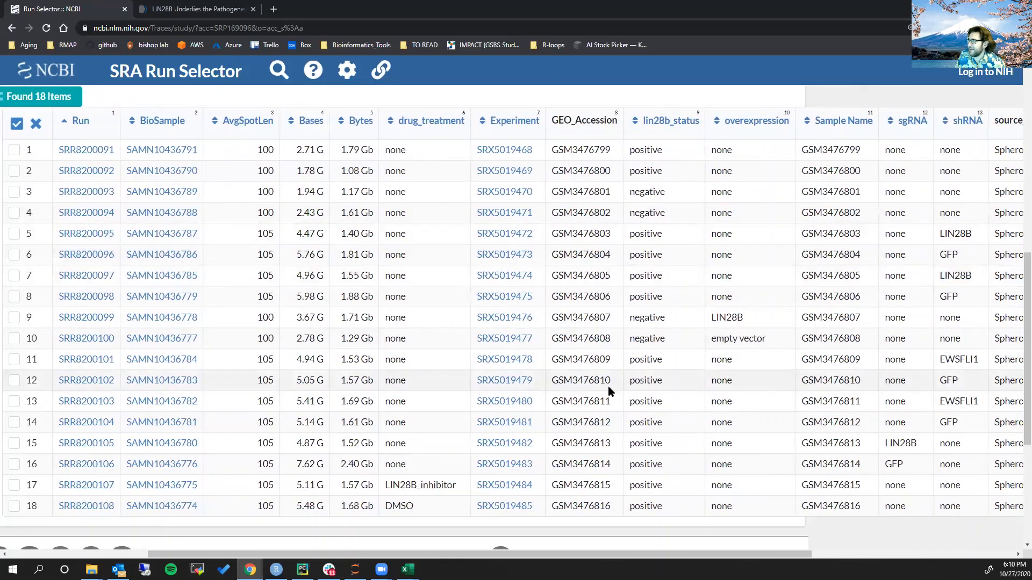
Open the record of run SRR8200091 from the study's run table
scroll(608, 386, left, 2)
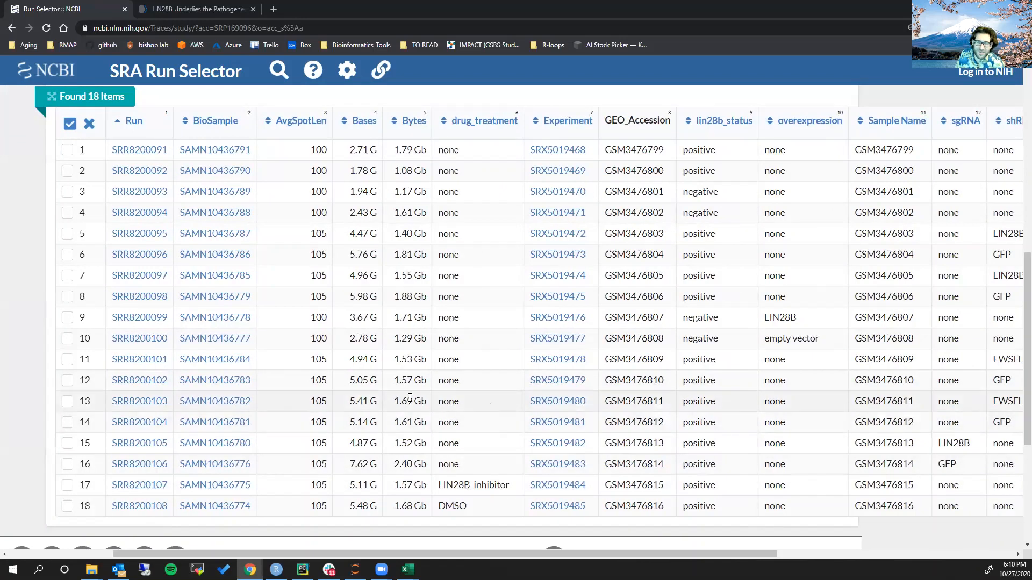
scroll(406, 341, up, 1)
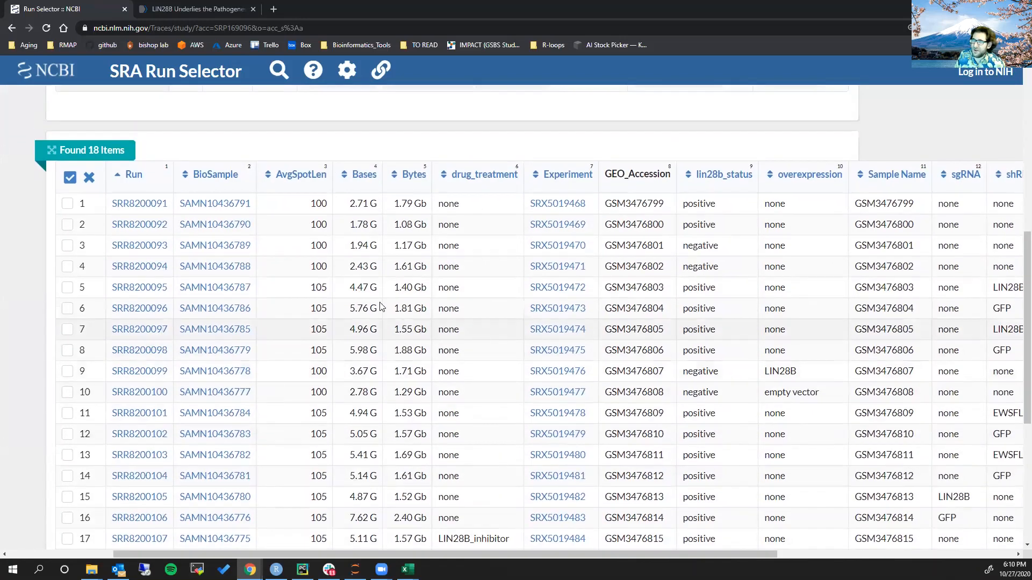
click(152, 207)
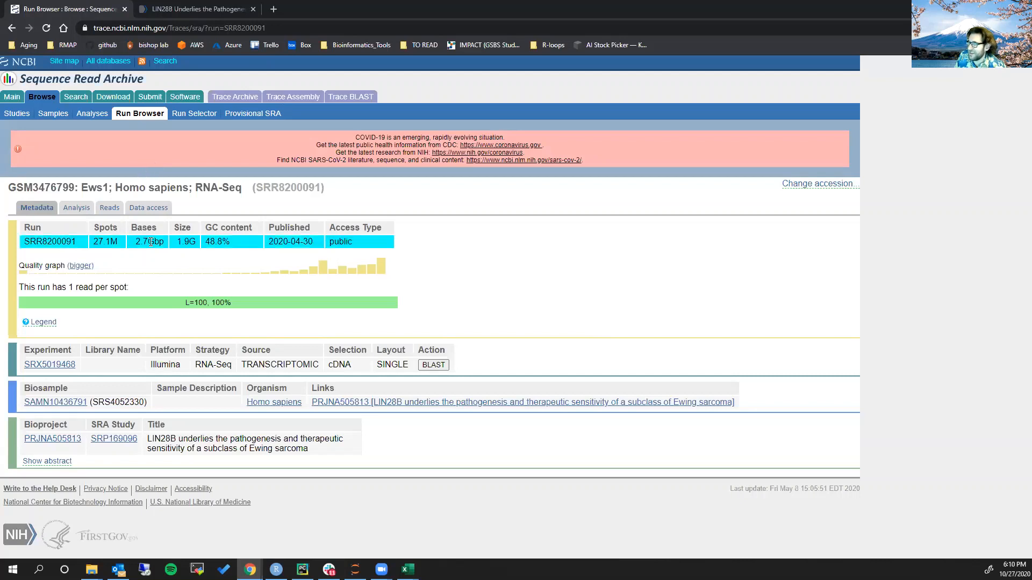
Show the reads of run SRR8200091 and examine the full sequence of its first read
click(106, 211)
scroll(133, 235, down, 1)
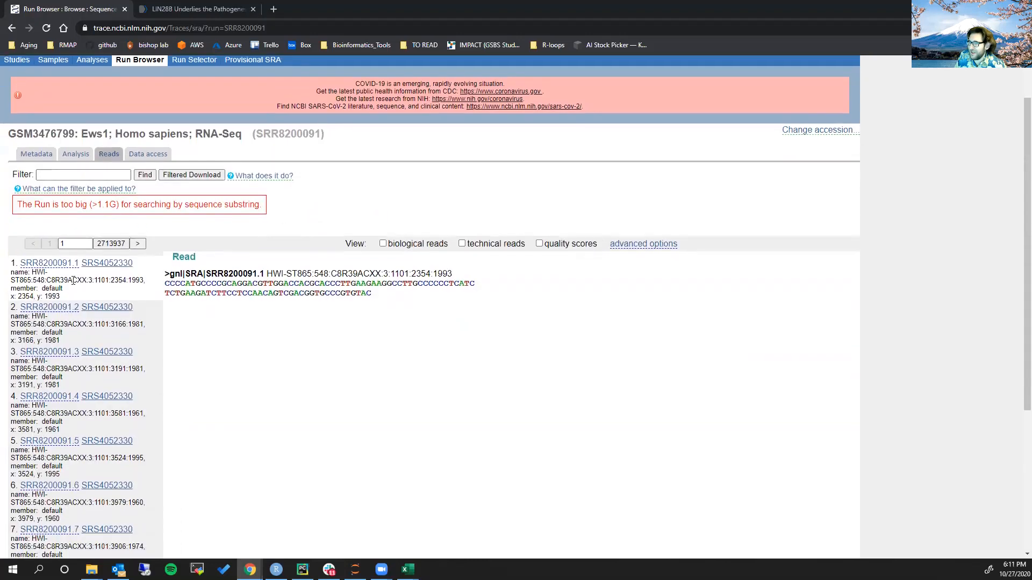
scroll(74, 280, down, 1)
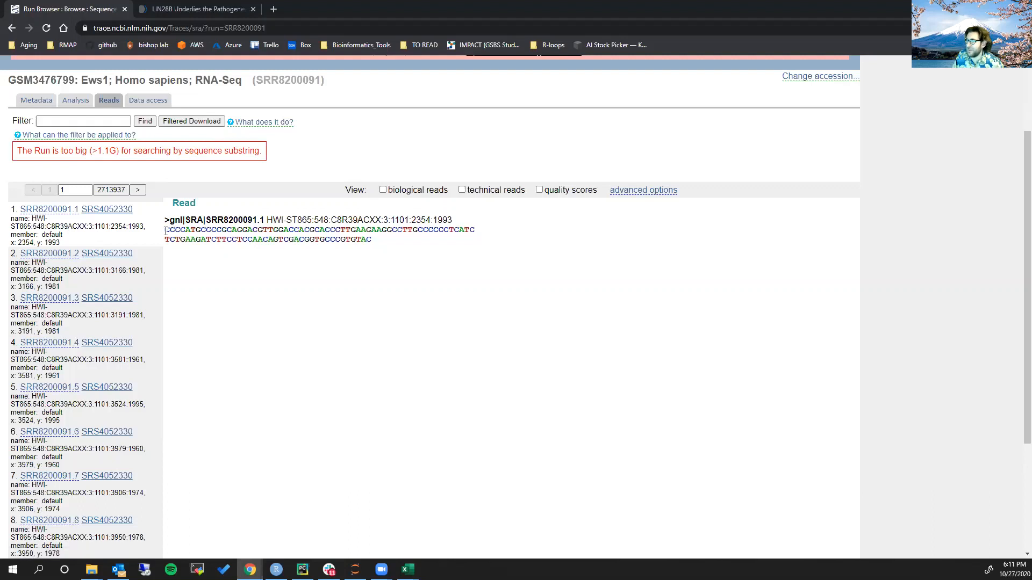
drag(165, 231, 385, 240)
click(381, 241)
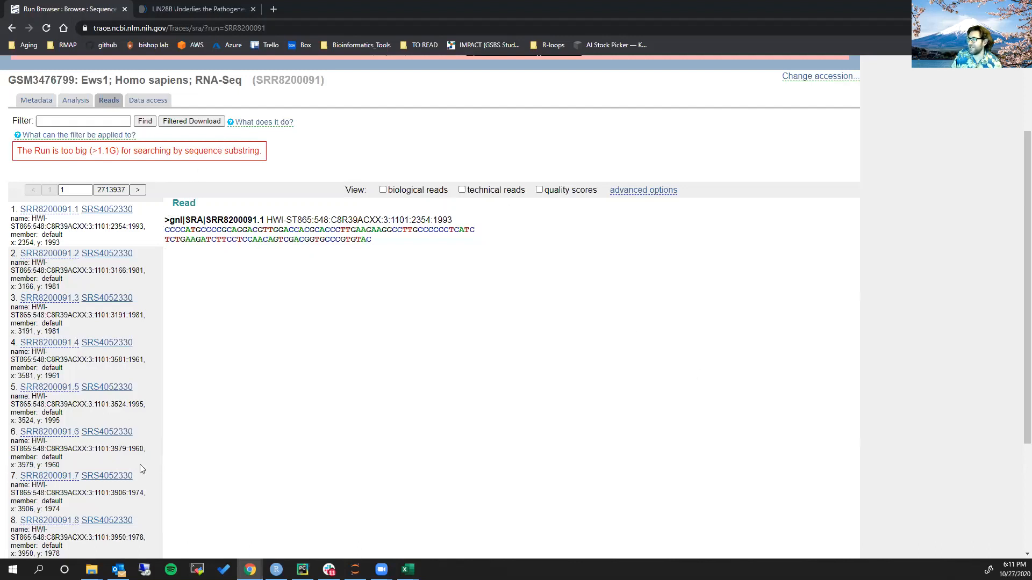
Review the SRA archive data locations for SRR8200091, return to its reads, and go back to SRA Run Selector
click(162, 101)
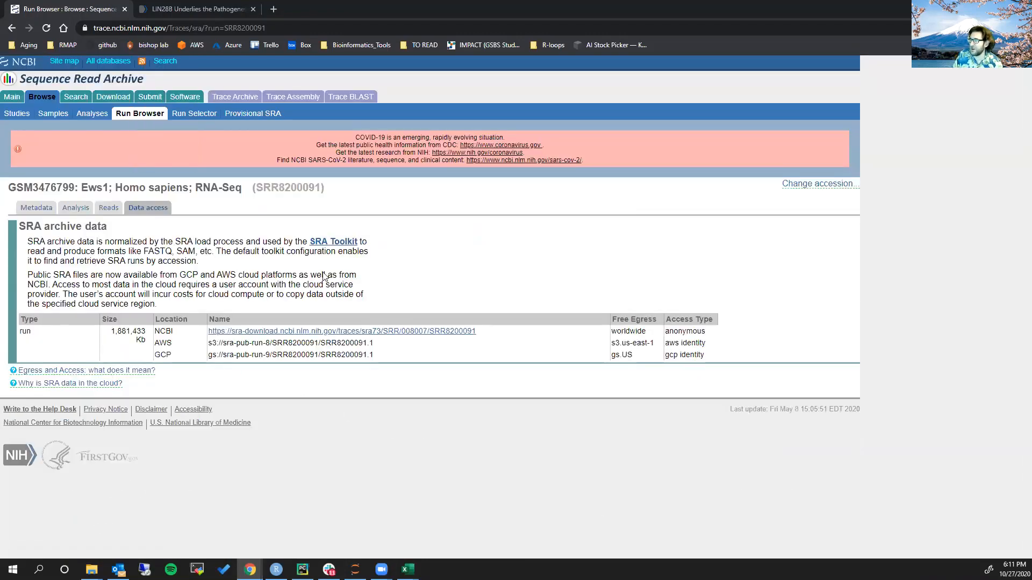
click(109, 208)
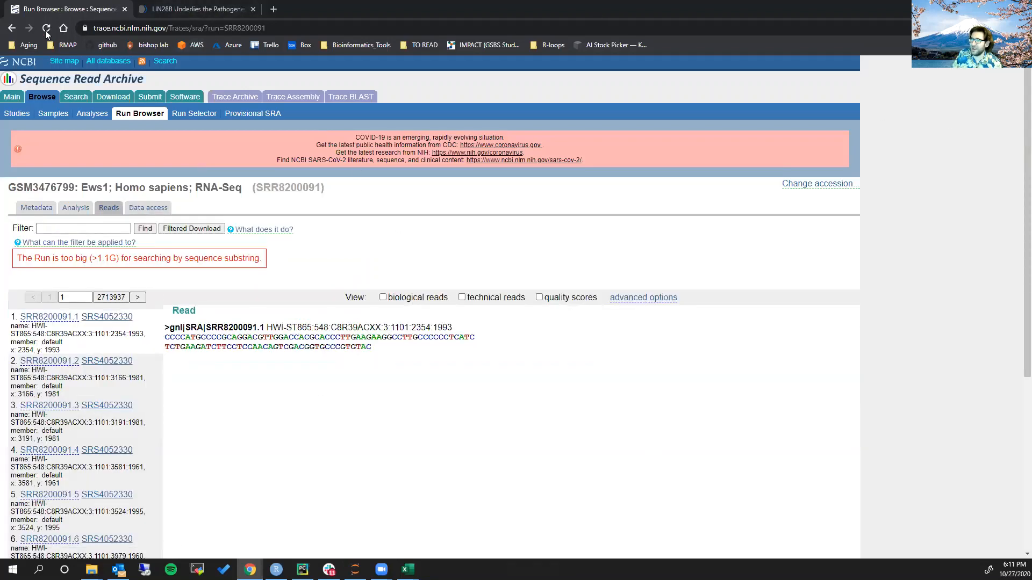
click(12, 28)
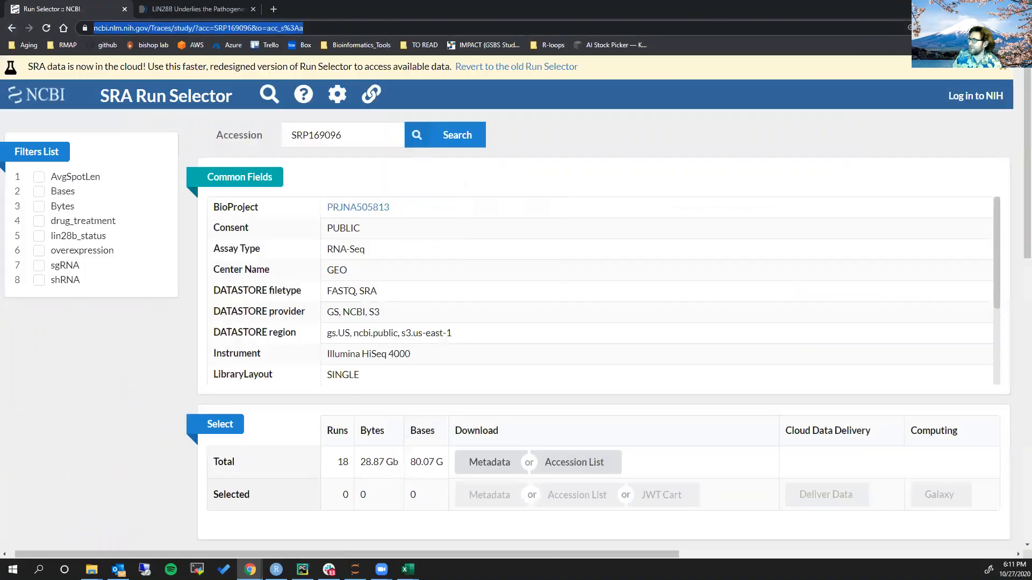
Put away the Run Selector window and bring up the browser window with the GEO DataSets home page
click(970, 7)
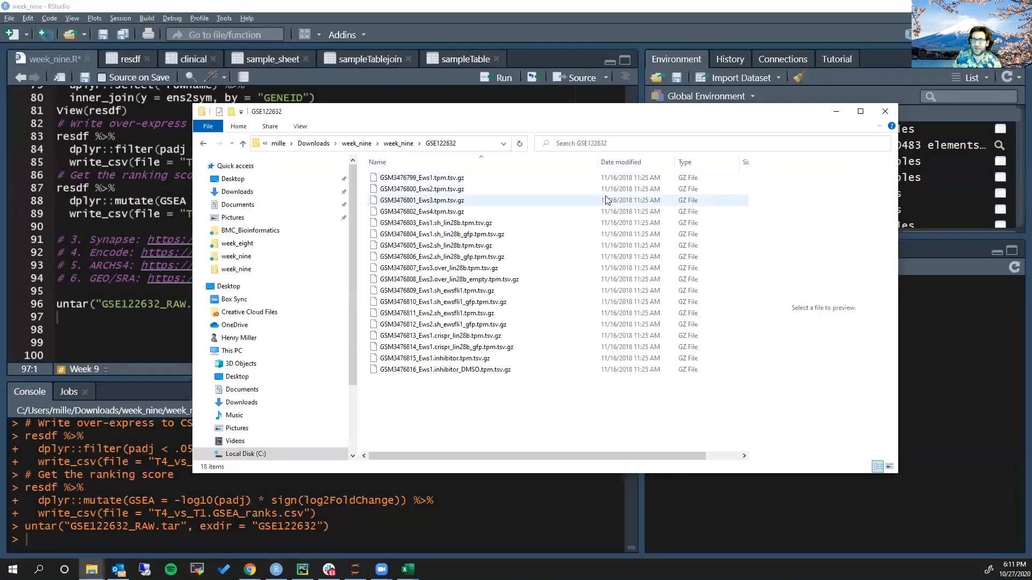
click(250, 569)
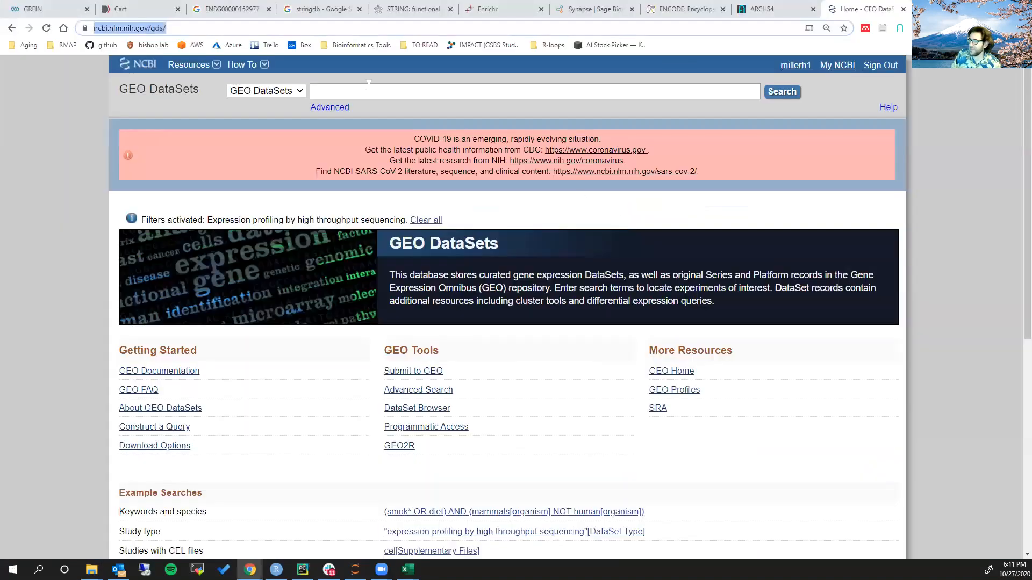
click(540, 89)
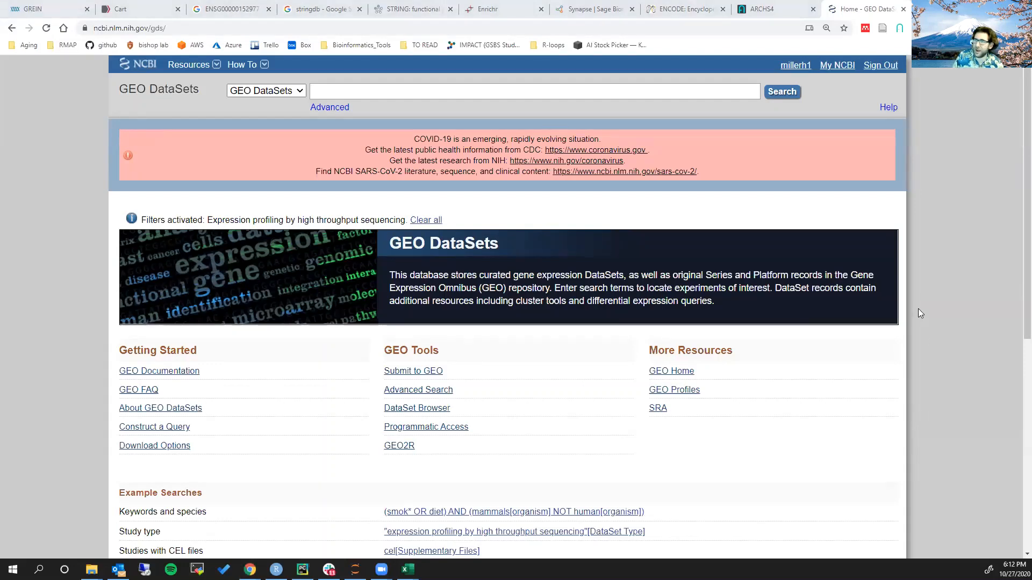
In RStudio, run the script line that reads GSE101770_GeneLevel_Raw_data.csv into counts, and view the counts table
key(alt+Tab)
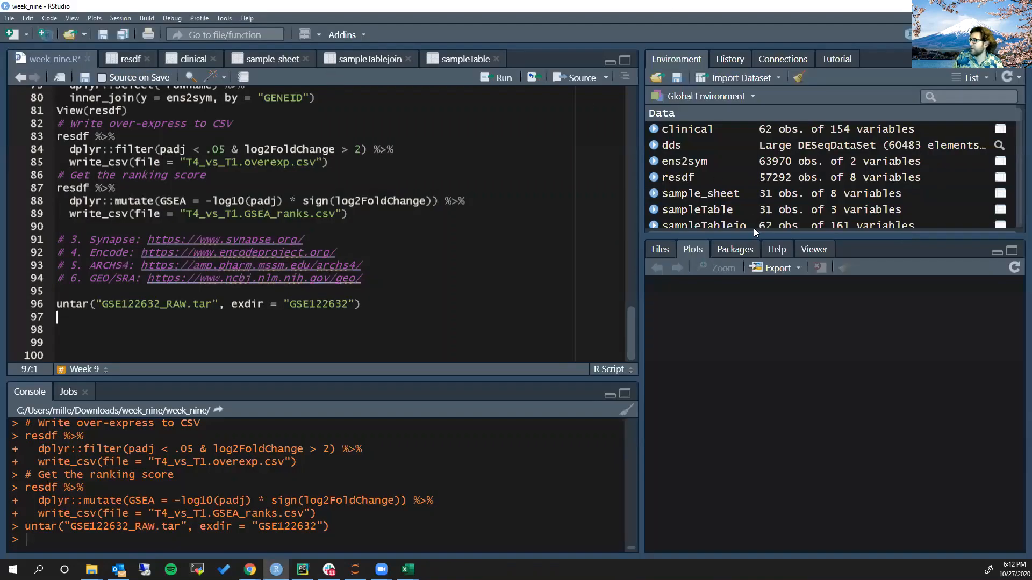
scroll(754, 228, down, 1)
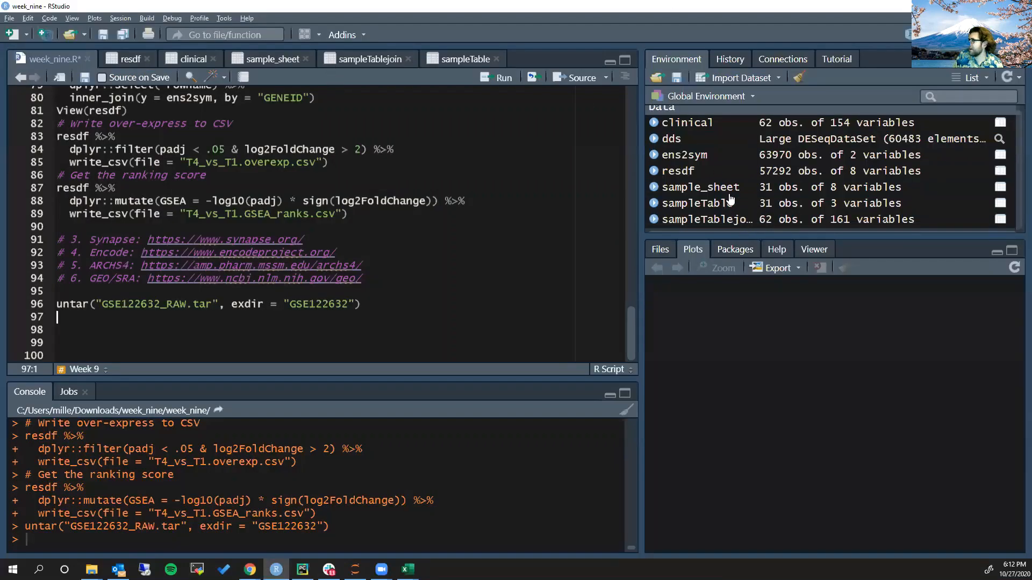
scroll(280, 257, up, 20)
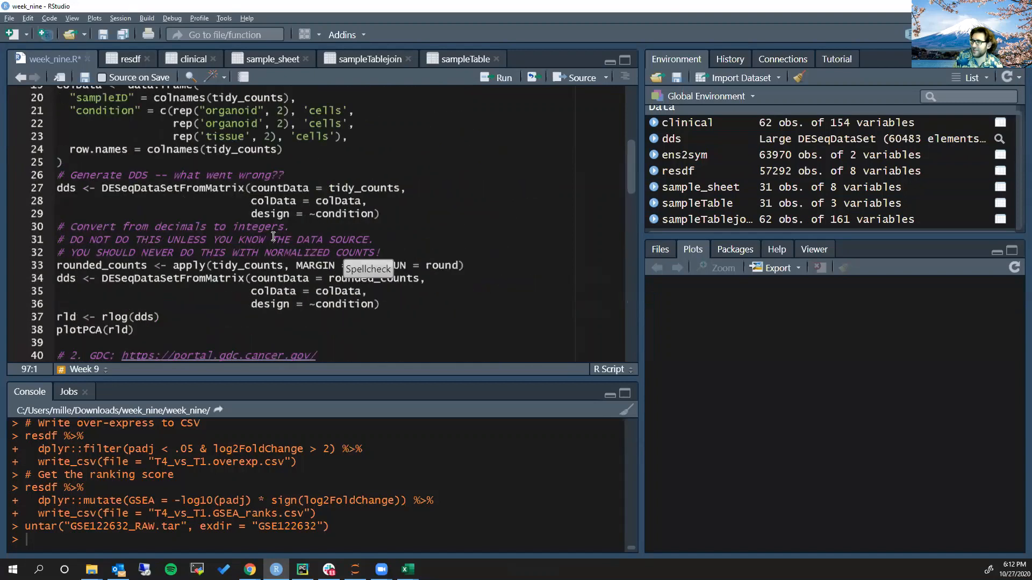
click(159, 245)
key(ctrl+Return)
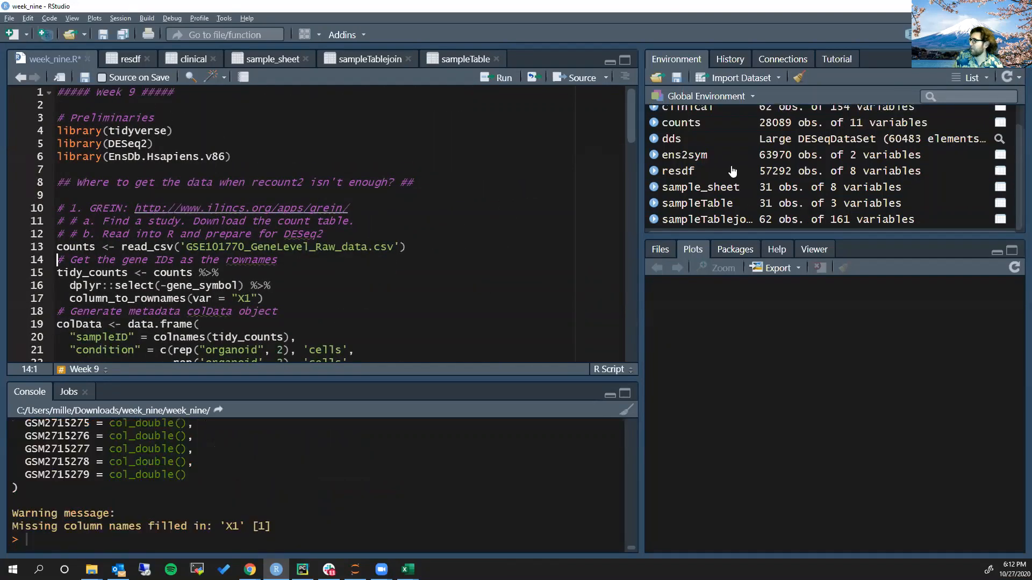
click(745, 125)
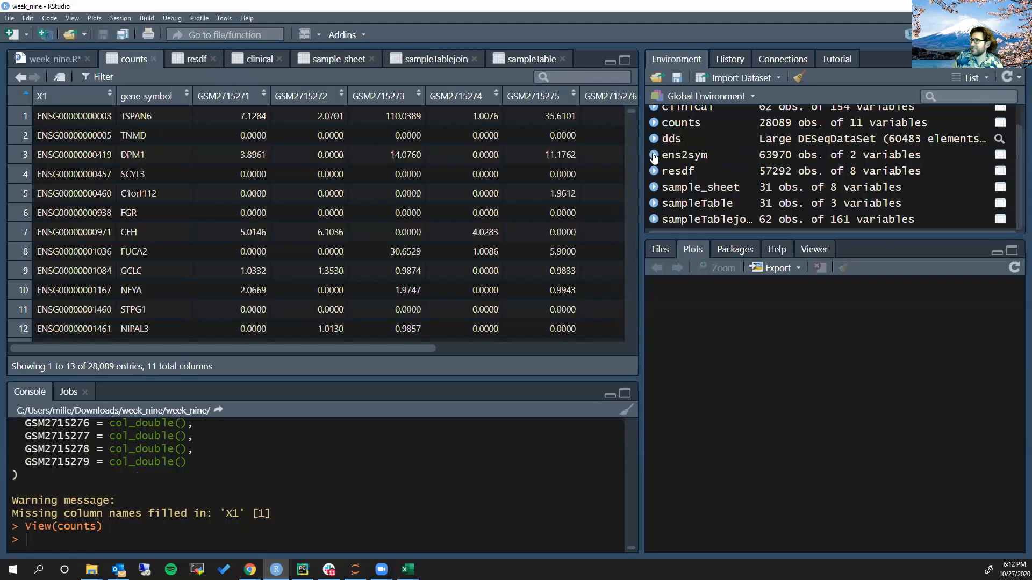
Return to the week_nine.R script and save it
click(62, 59)
click(136, 171)
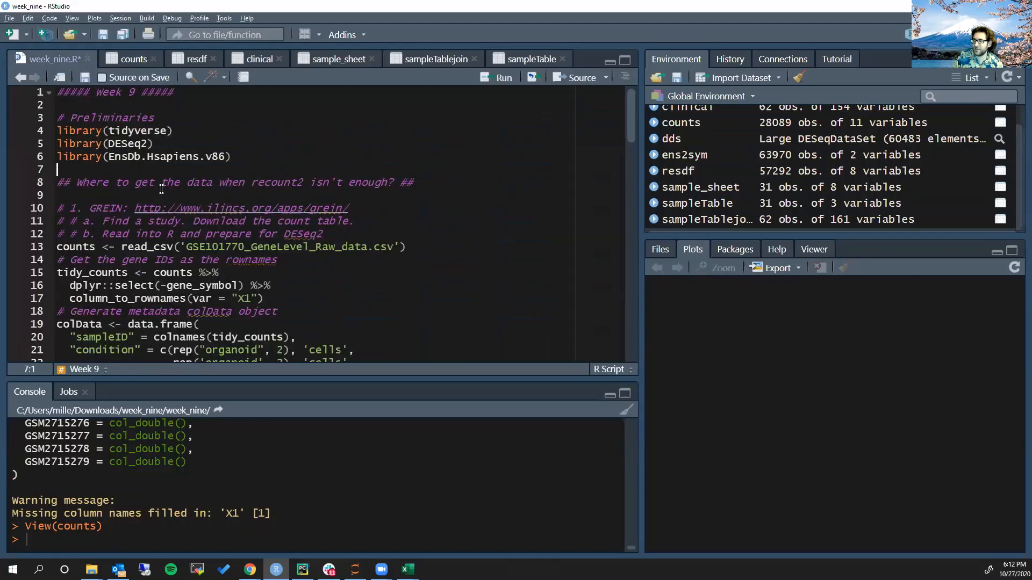
key(ctrl+s)
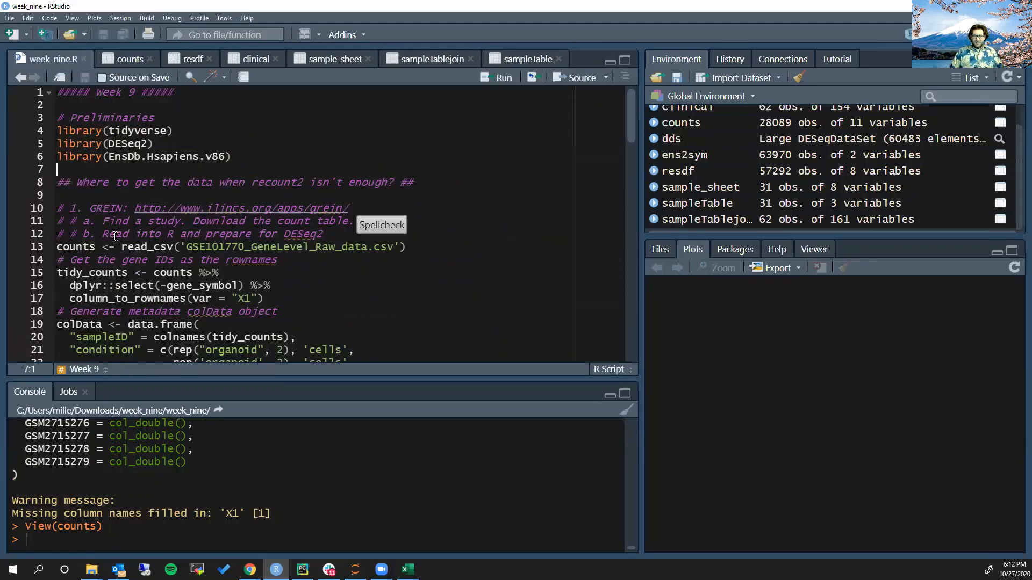
click(129, 183)
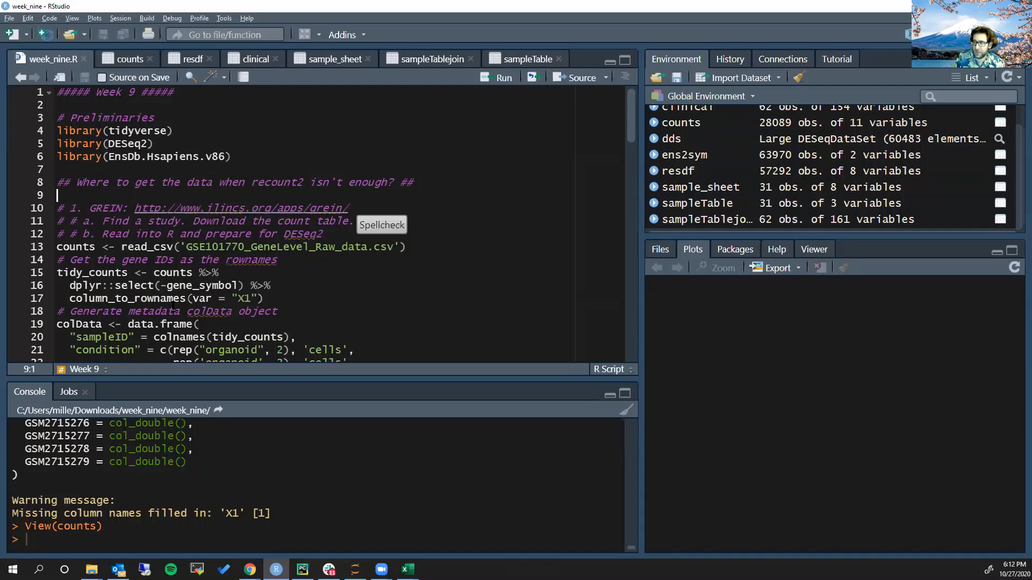
Switch to Chrome and open datacamp.com in place of the GEO DataSets page
click(249, 569)
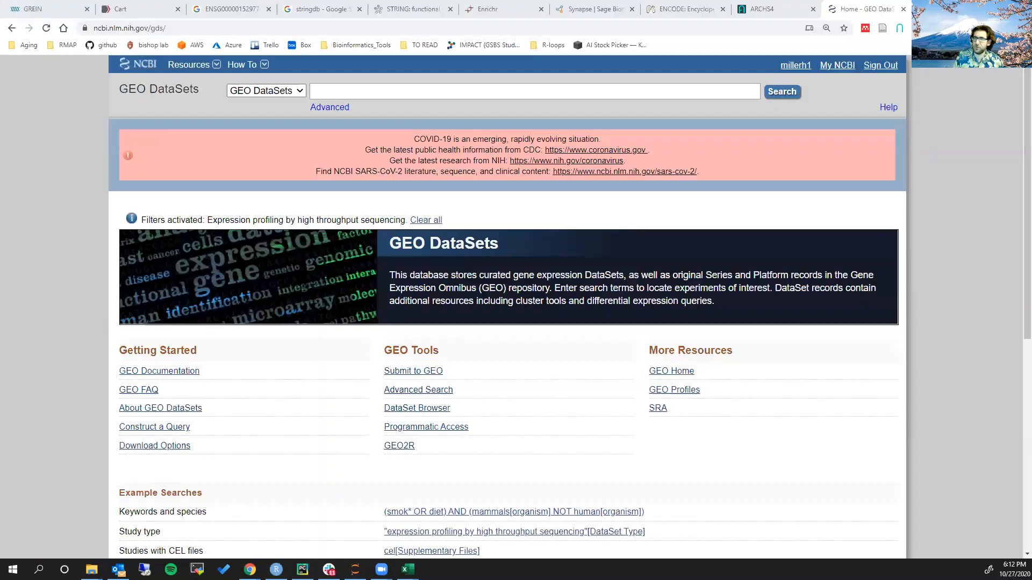
click(449, 30)
text(datacamp.com)
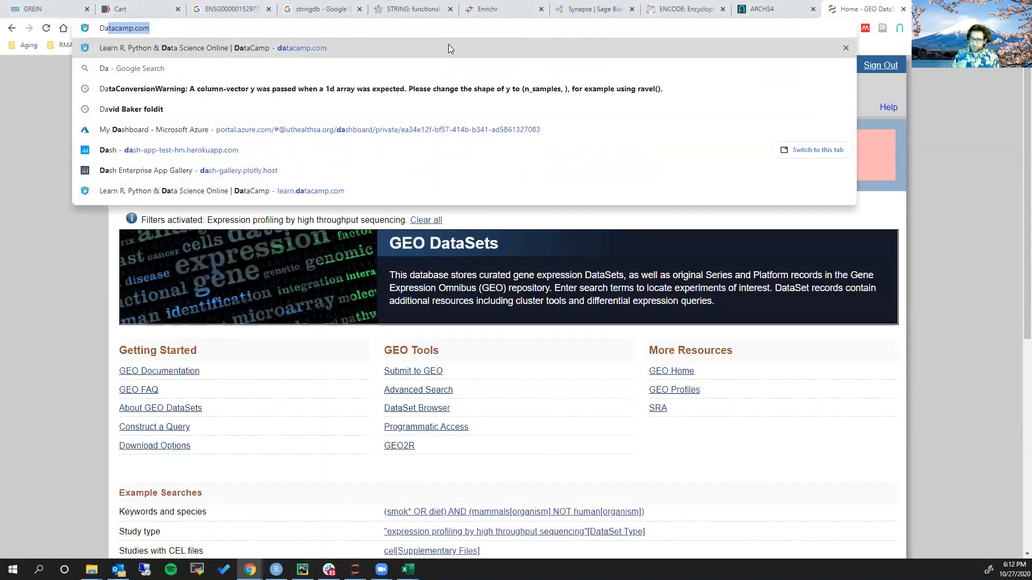
key(Return)
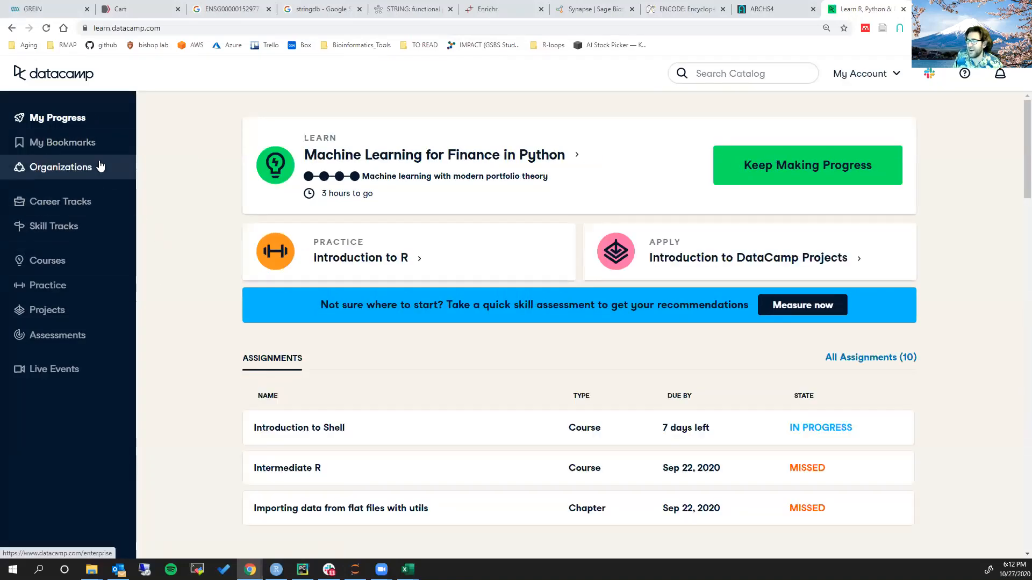
Open the Bioinformatics Bootcamp organization's assignments and return to the DataCamp home page
click(62, 171)
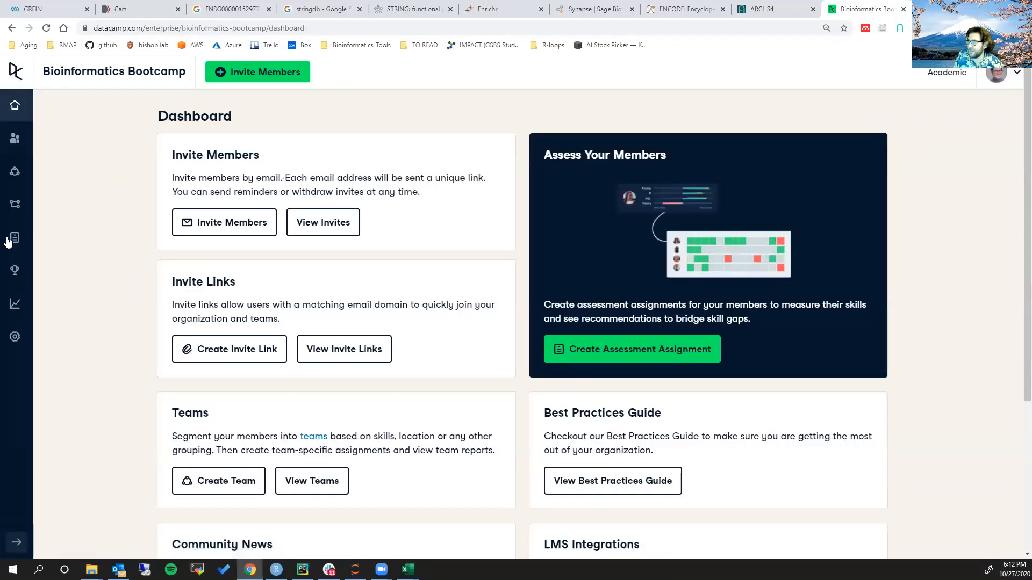
click(15, 237)
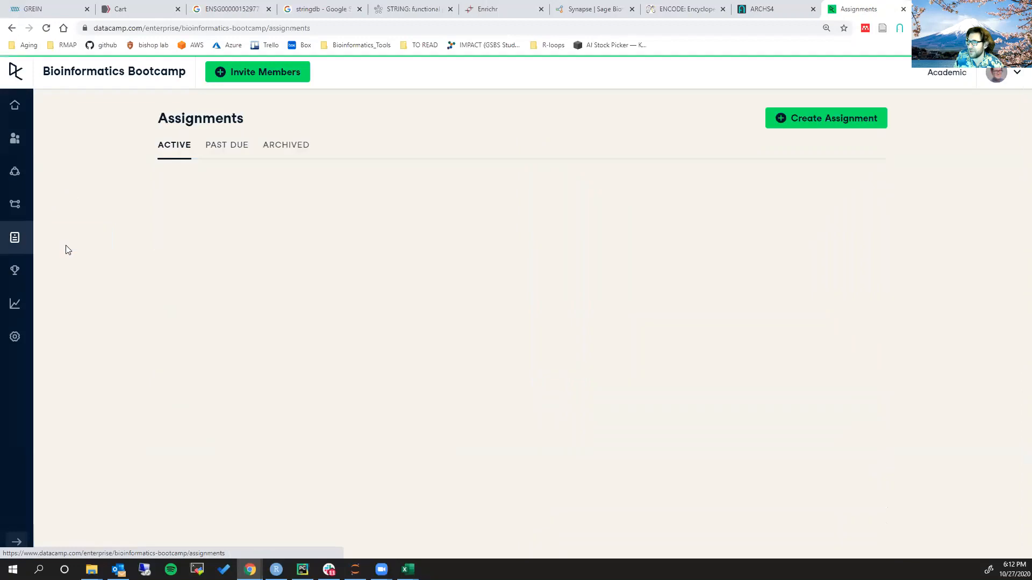
click(20, 75)
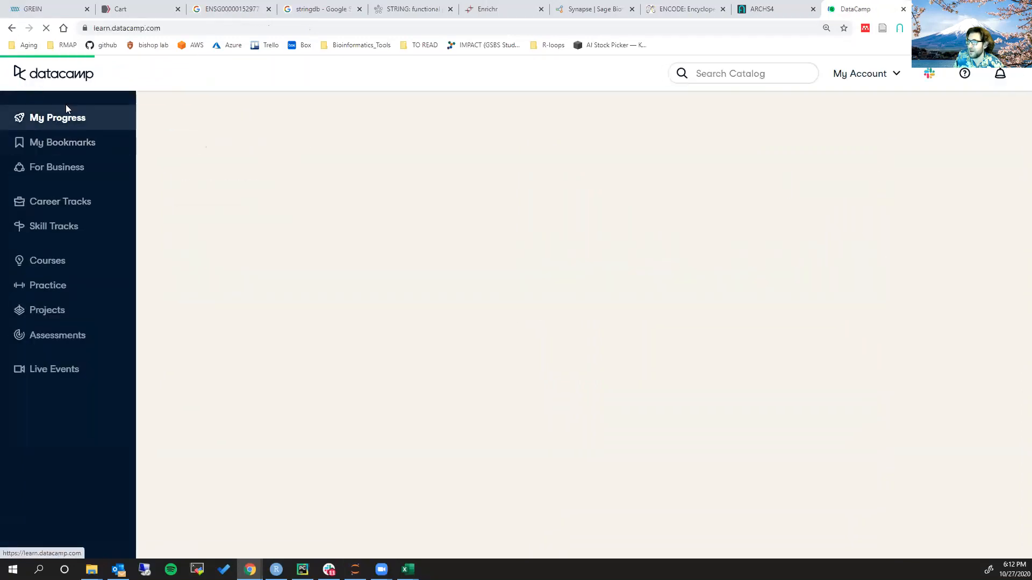
Look through the DataCamp progress page, search the catalog for "Introduction to shel", and open the Introduction to Shell course
scroll(217, 262, down, 2)
scroll(215, 260, down, 10)
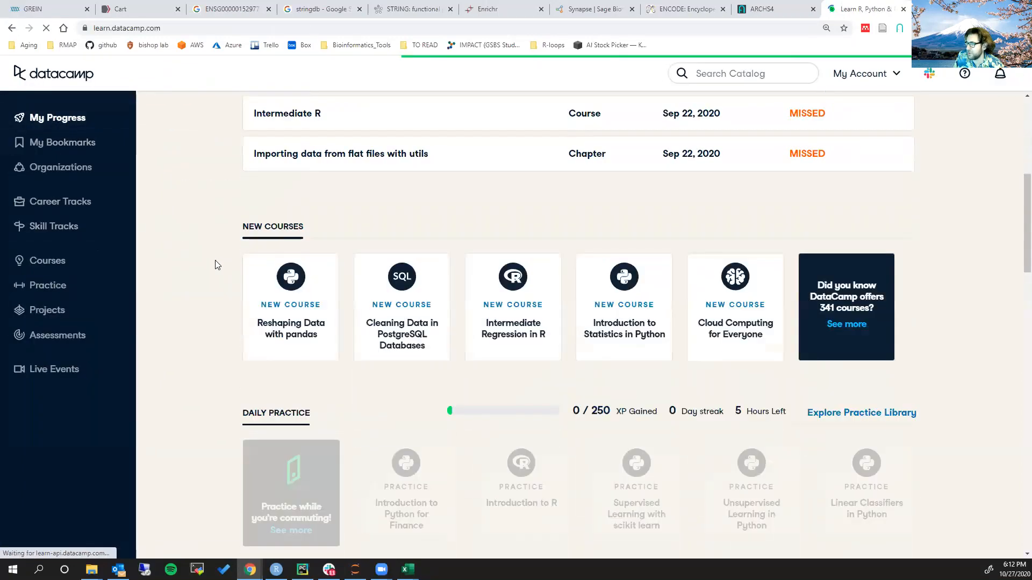
scroll(215, 247, down, 7)
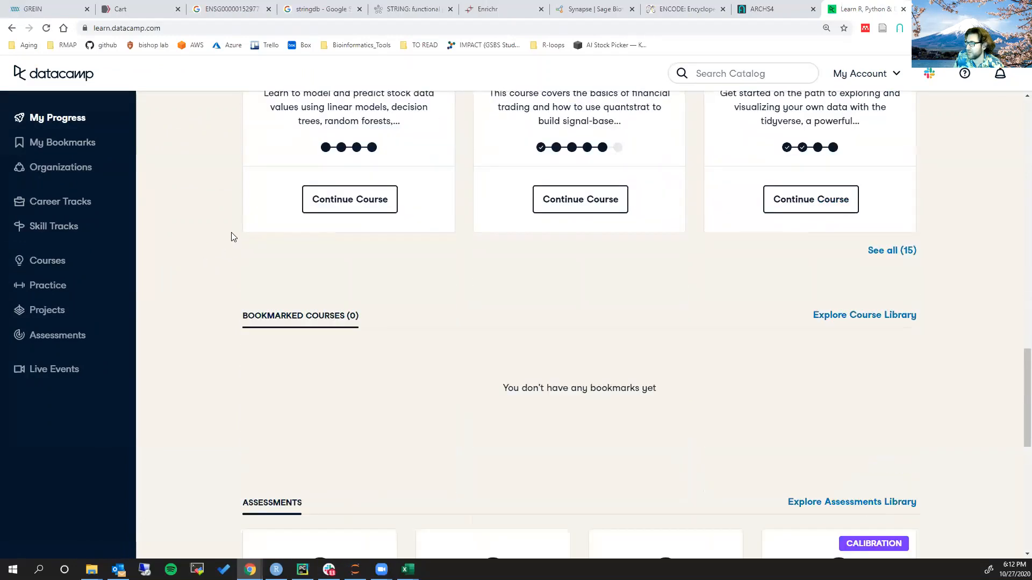
scroll(286, 376, down, 7)
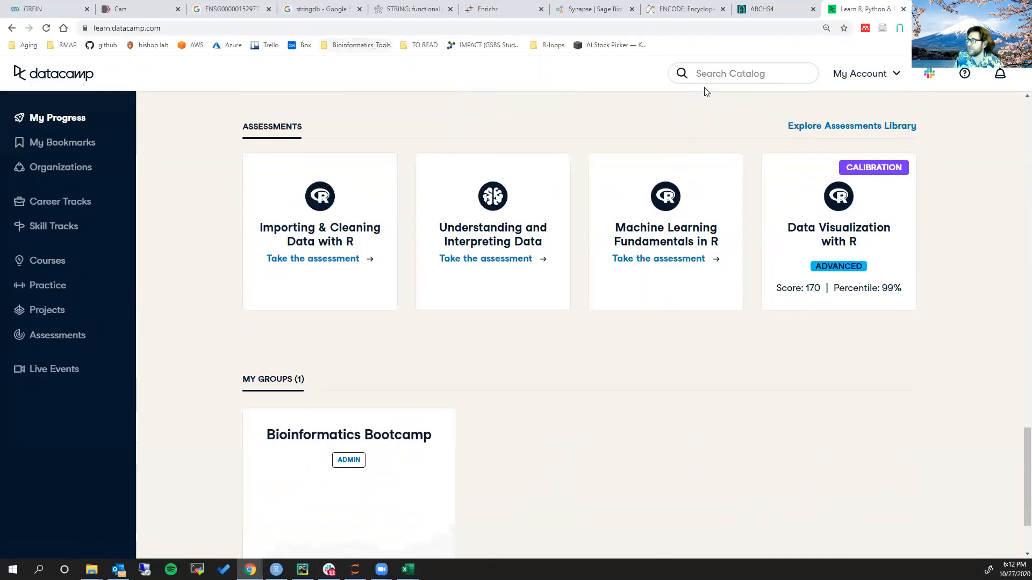
click(750, 73)
text(Intro)
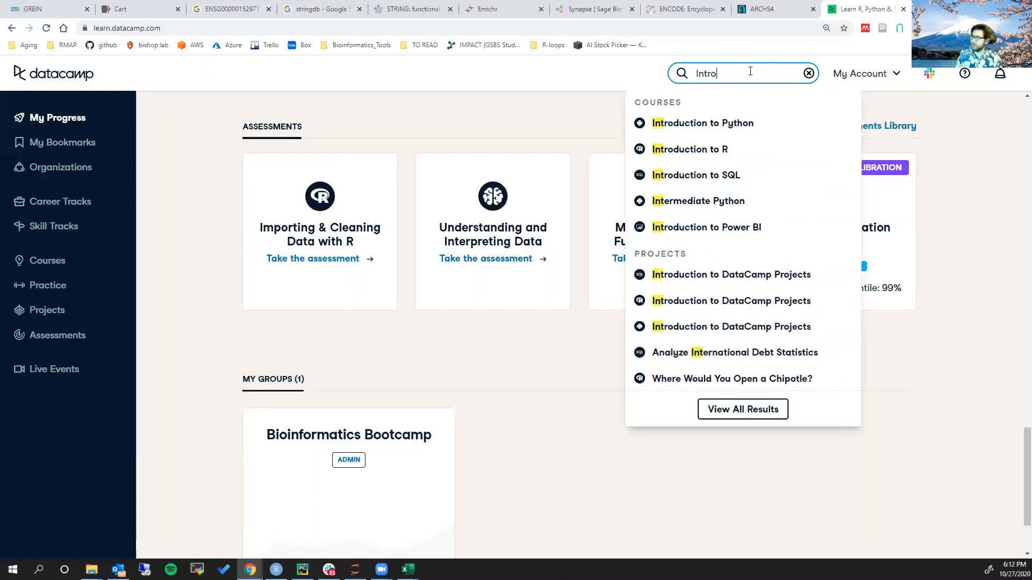
text(duction to shel)
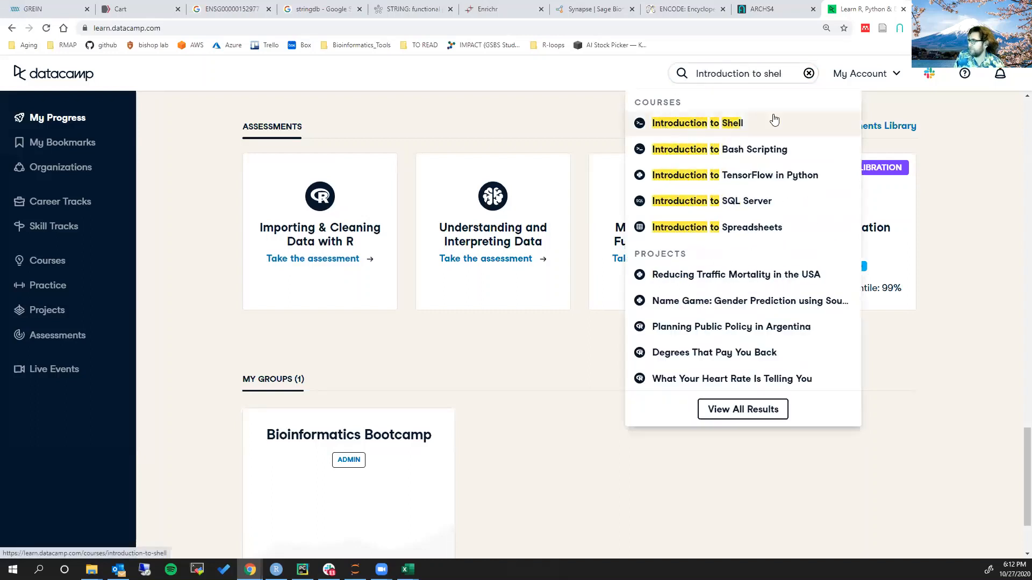
click(698, 123)
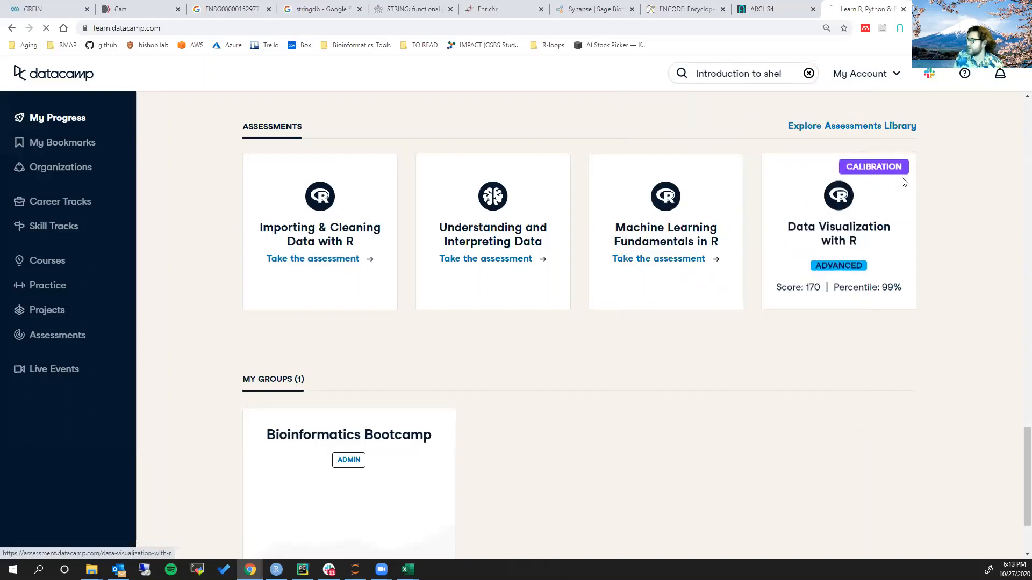
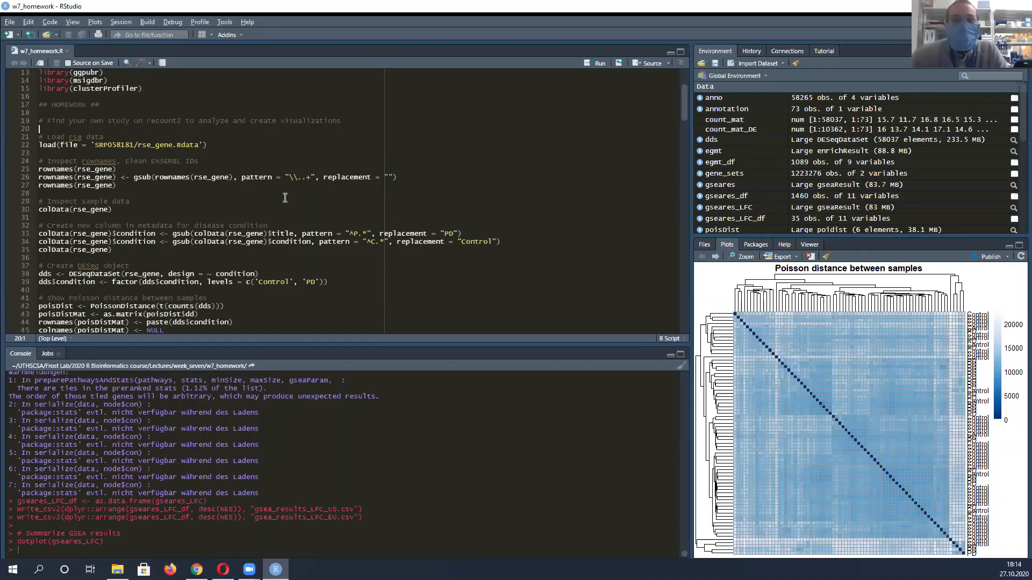
Highlight the gsub line in w7_homework.R that cleans the ENSEMBL IDs in the row names of rse_gene
scroll(100, 134, down, 2)
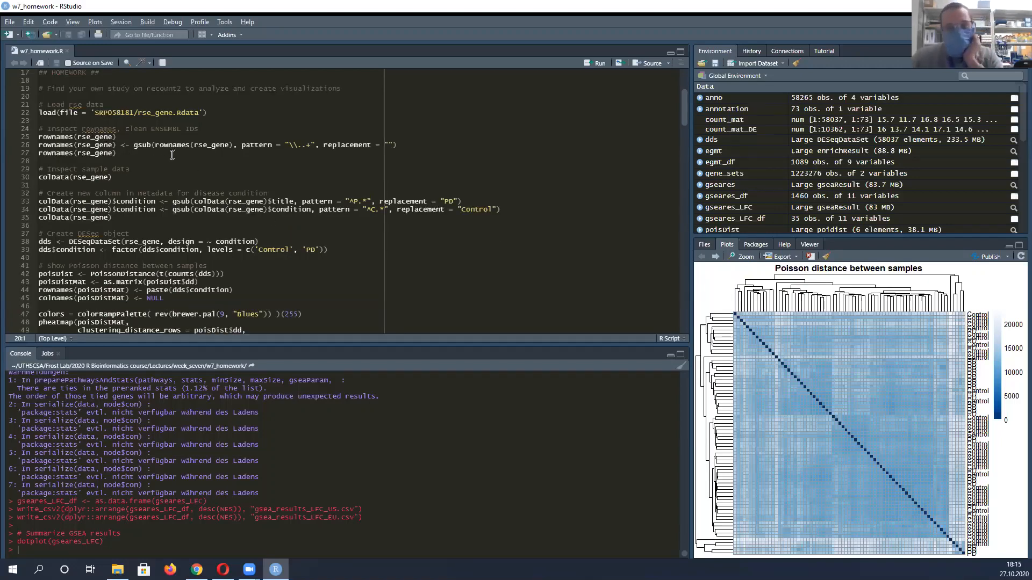
click(120, 153)
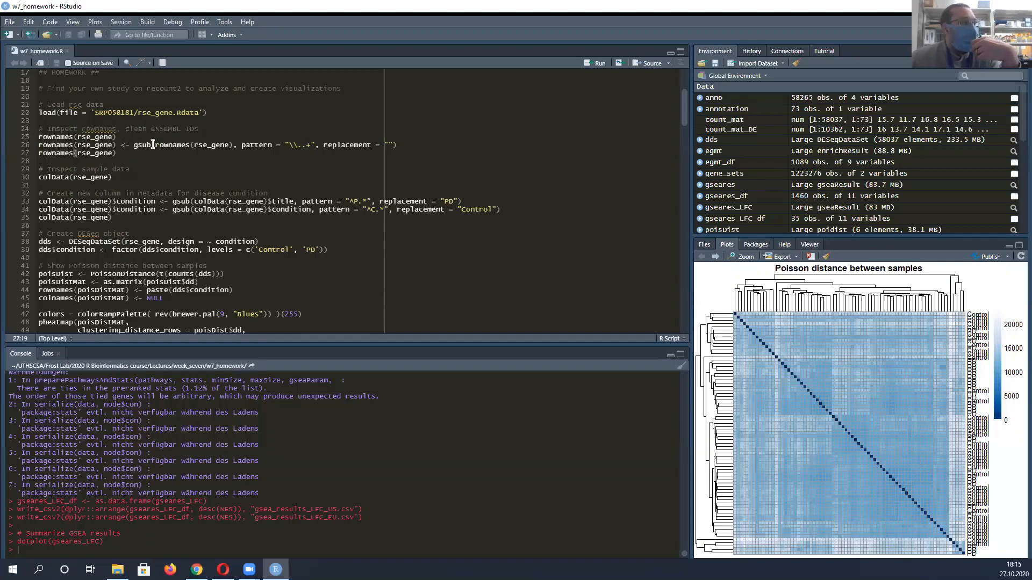
triple_click(223, 145)
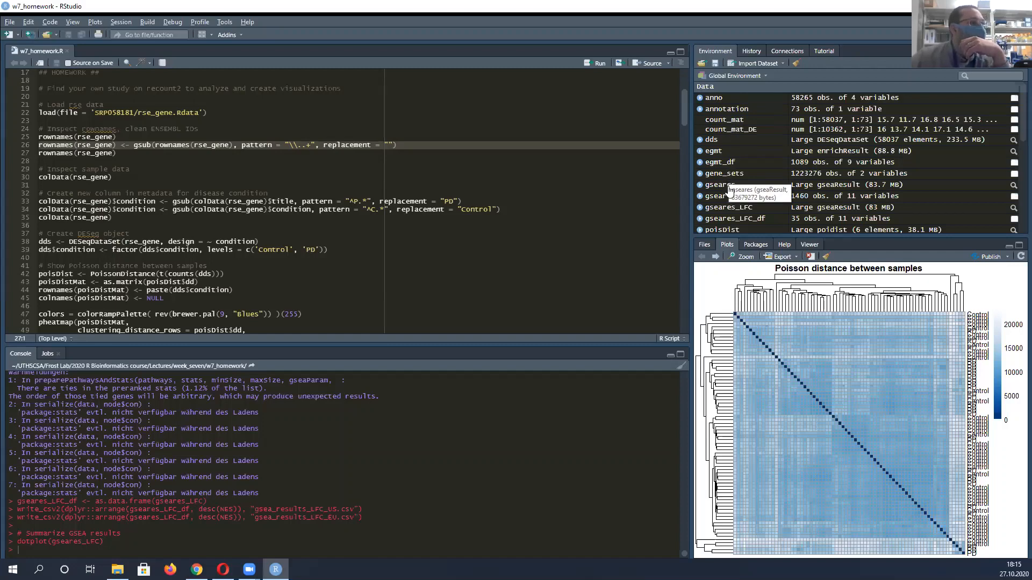
View the res object and the res_anno table, close the res view, and return to the w7_homework.R script
scroll(740, 186, down, 3)
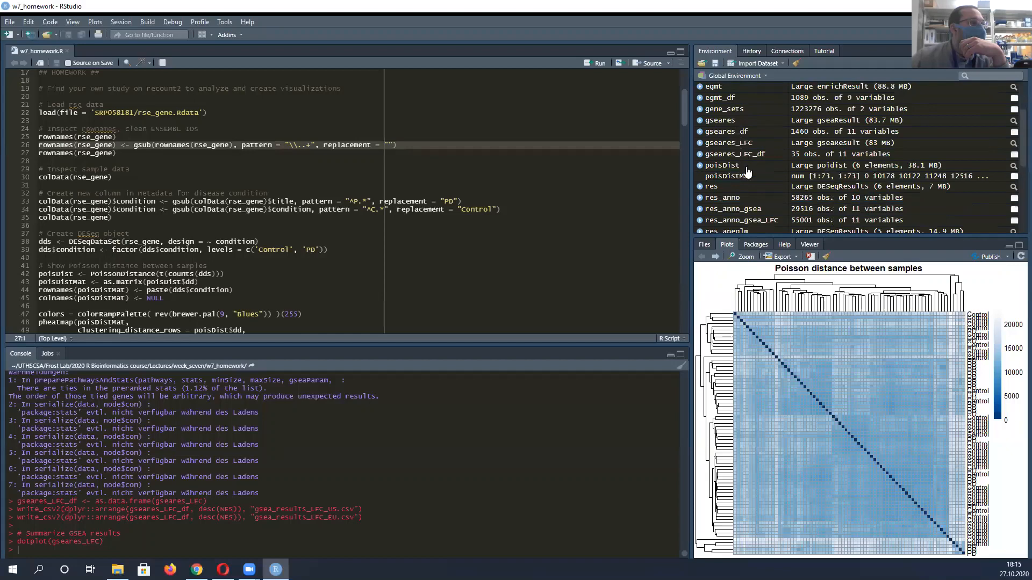
click(717, 187)
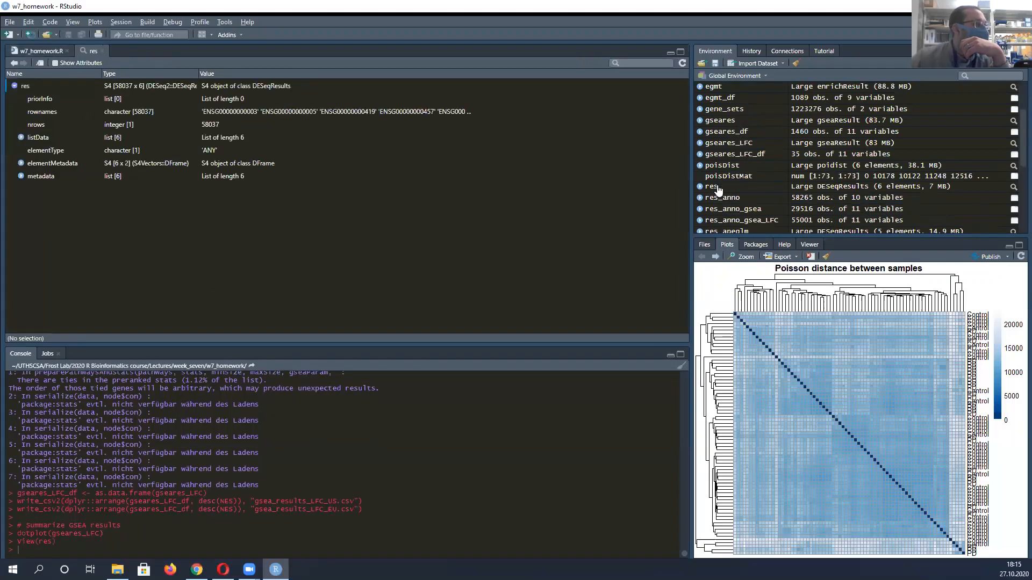
click(719, 200)
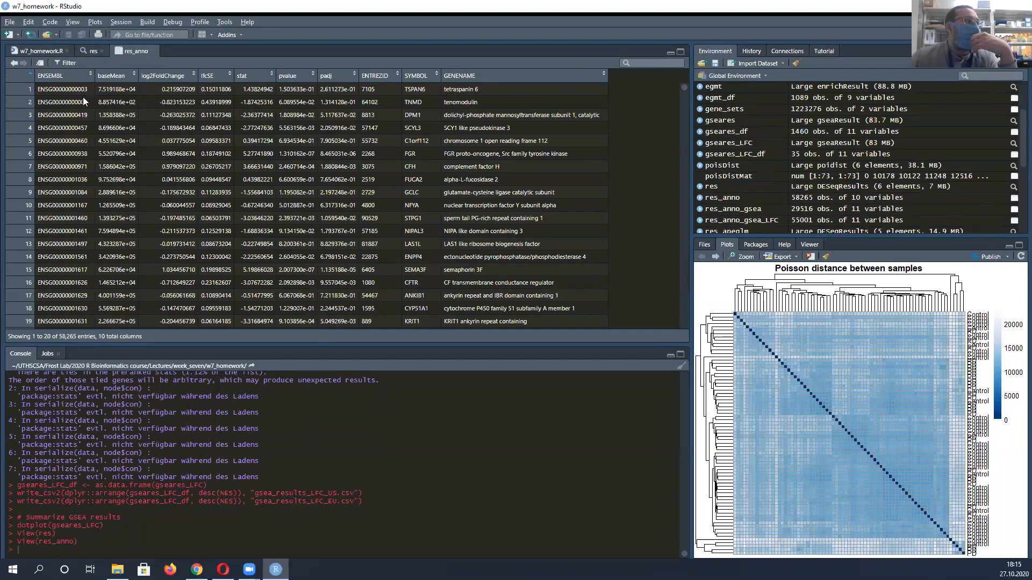
click(102, 51)
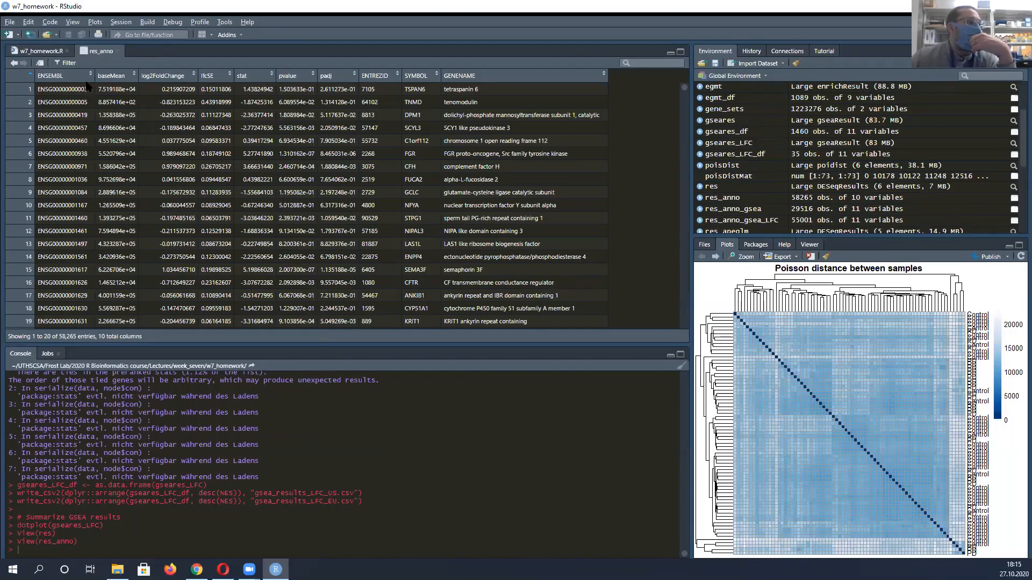
click(41, 51)
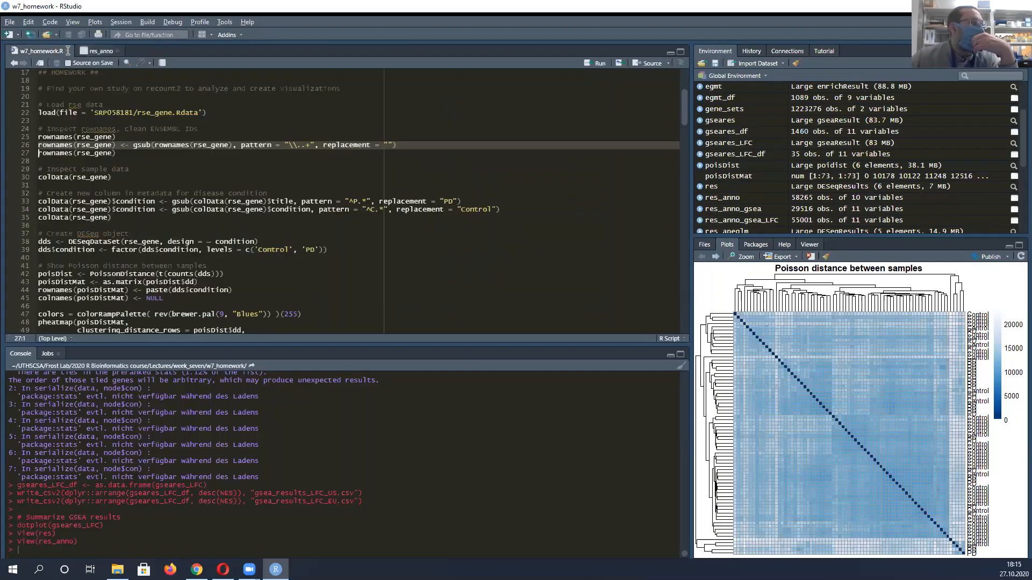
Run the colData(rse_gene) line in the script's "Inspect sample data" section
scroll(134, 129, down, 1)
scroll(136, 129, down, 1)
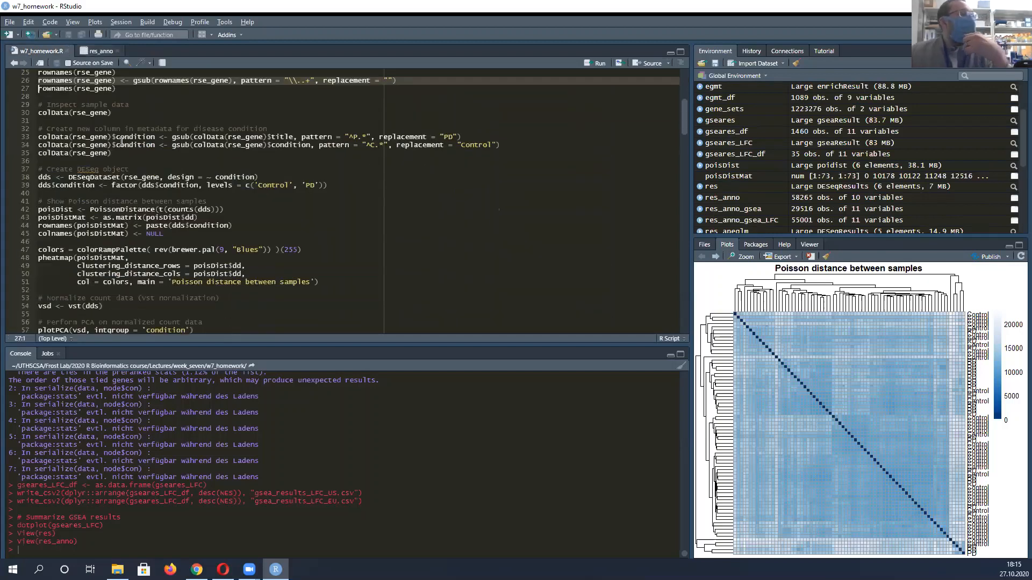
click(43, 119)
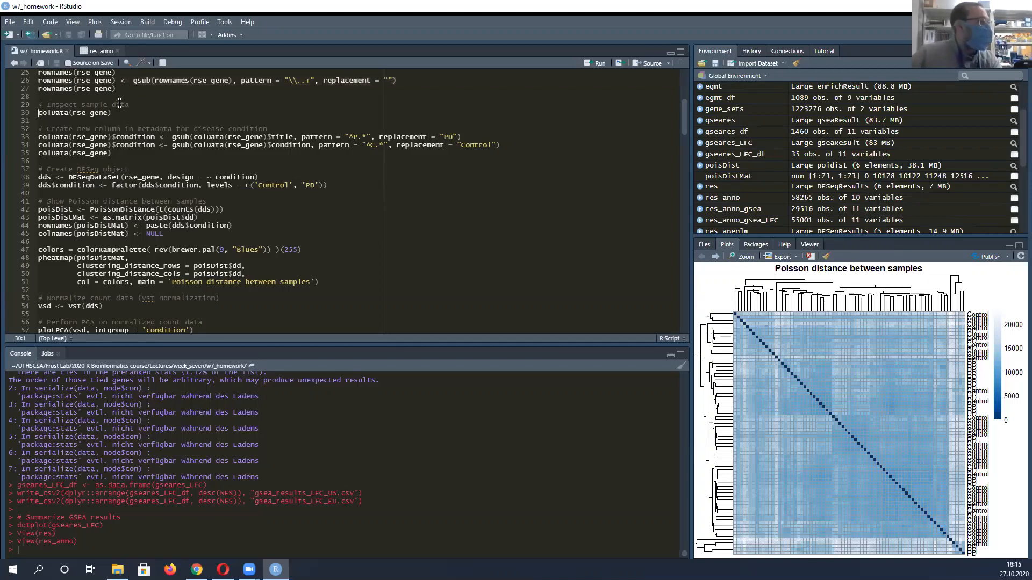
key(ctrl+Return)
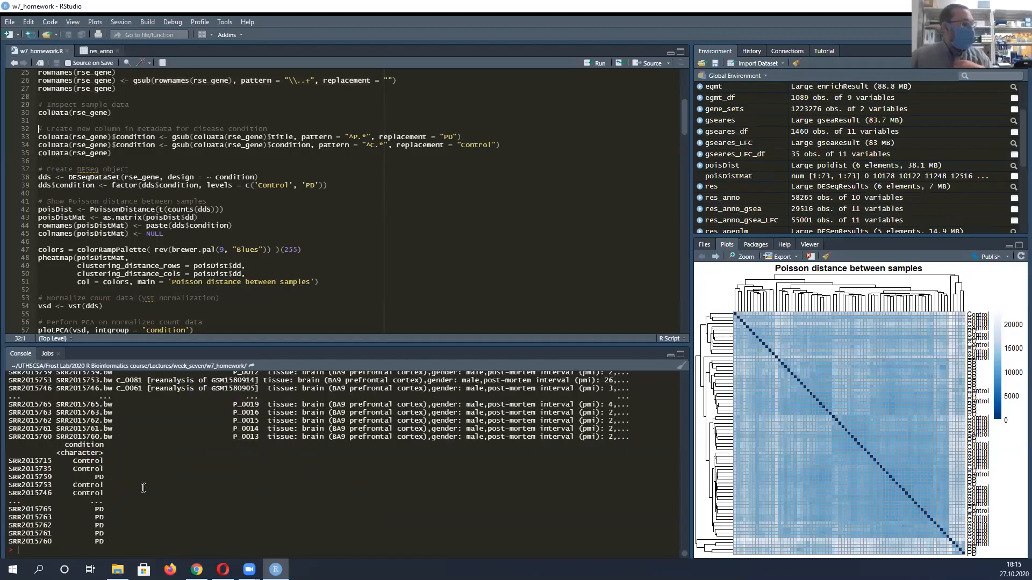
Look through the printed rse_gene sample metadata, from the project and run columns to the title and condition columns
scroll(202, 448, up, 5)
scroll(88, 444, up, 5)
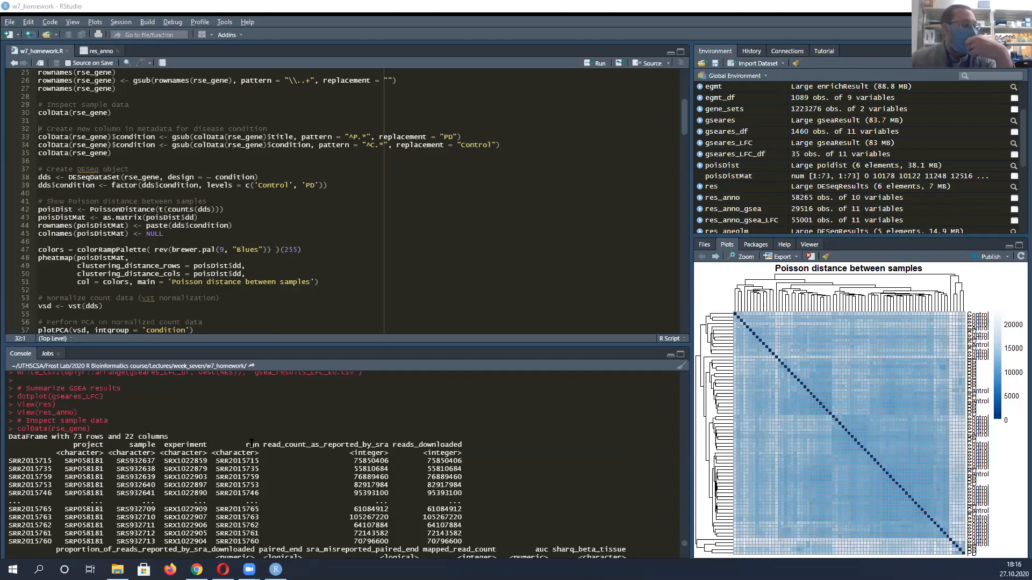
scroll(268, 446, down, 4)
scroll(280, 450, down, 4)
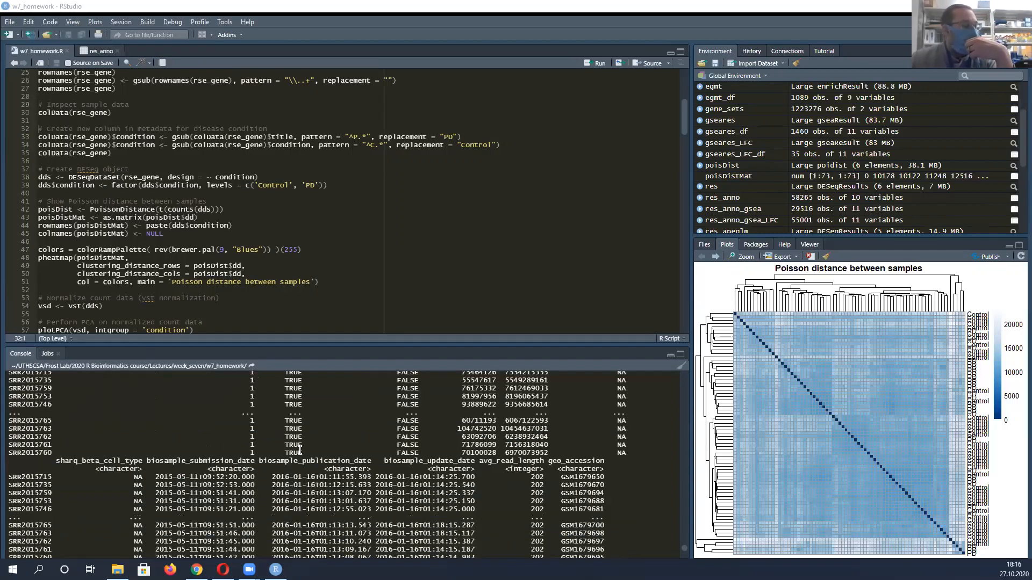
scroll(284, 472, up, 5)
scroll(372, 496, down, 5)
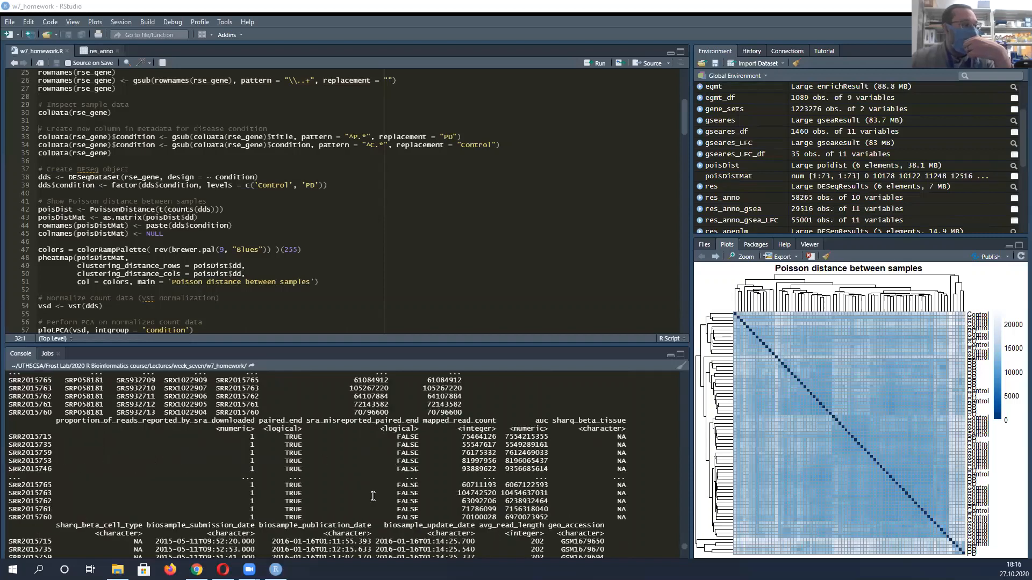
scroll(372, 496, down, 10)
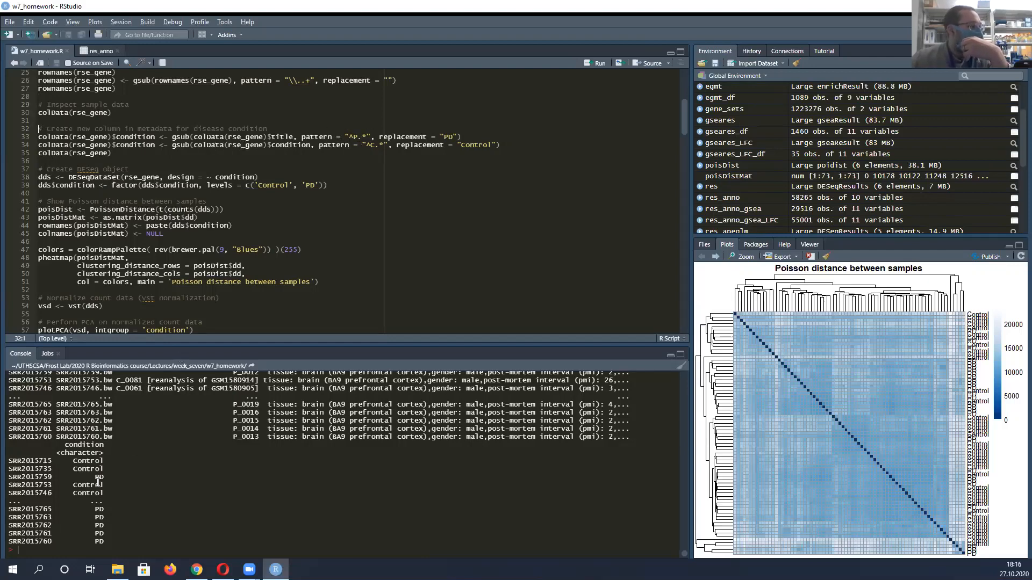
scroll(103, 481, up, 2)
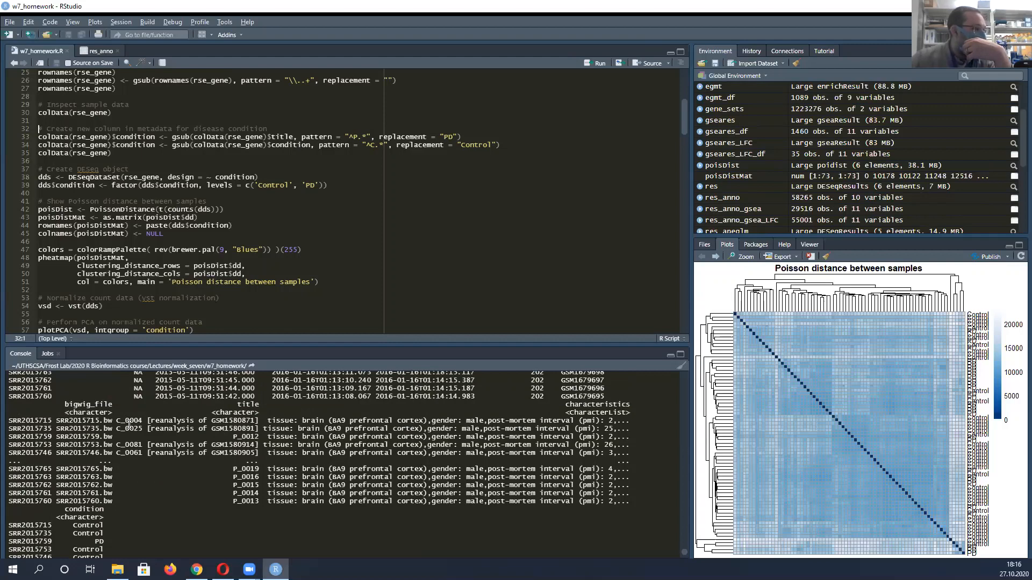
Highlight the sample titles P_0019 and C_0081 in the title column of the printed metadata
drag(231, 473, 248, 466)
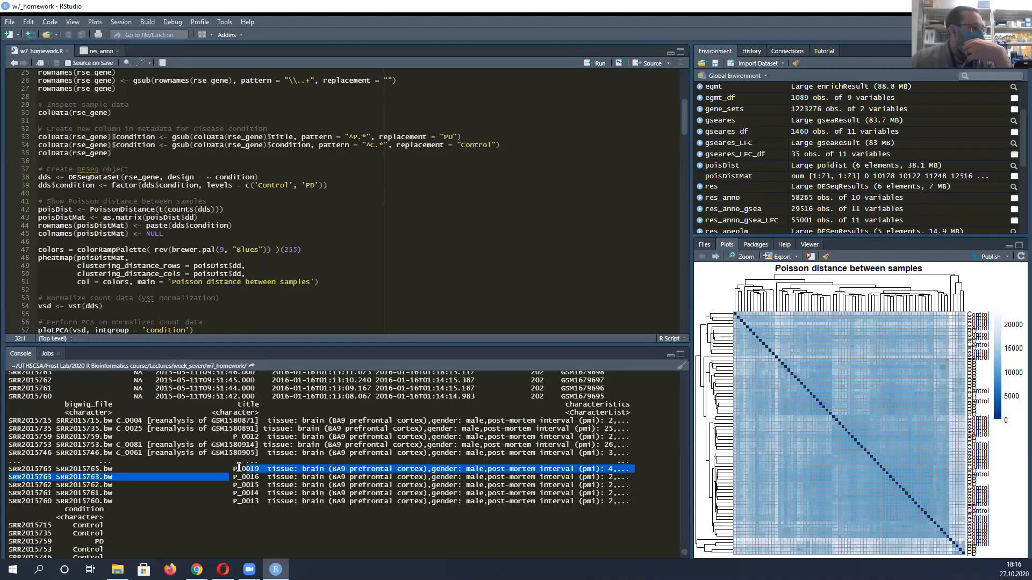
double_click(241, 469)
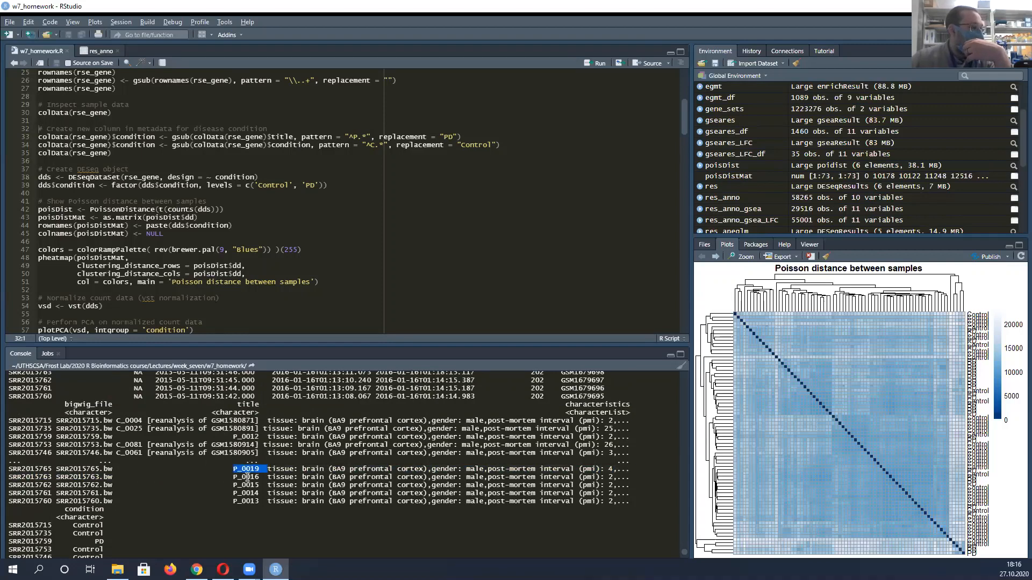
click(247, 477)
drag(116, 444, 143, 444)
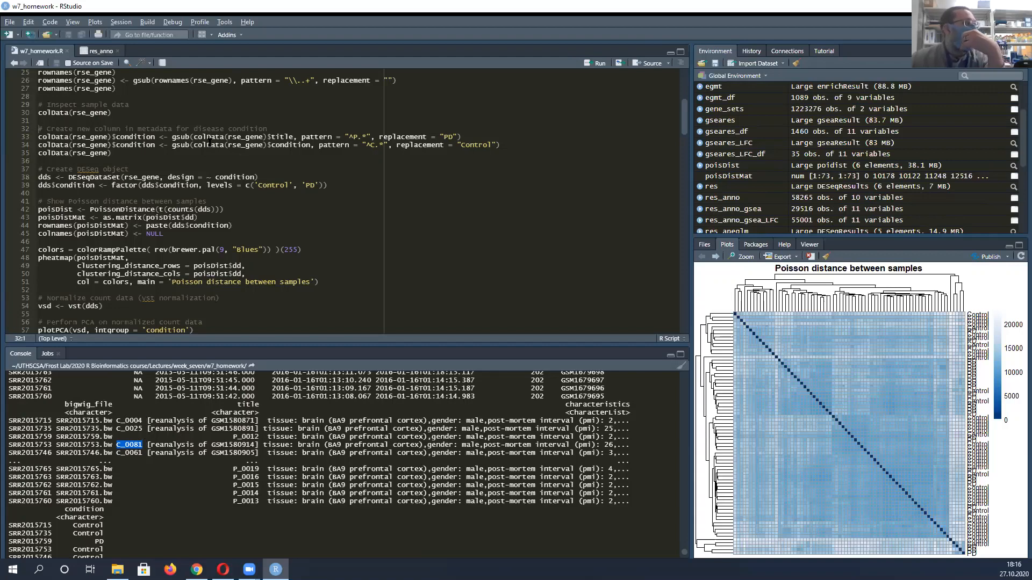
Highlight the two gsub lines that create the condition column, and the condition values in the printed metadata
click(130, 144)
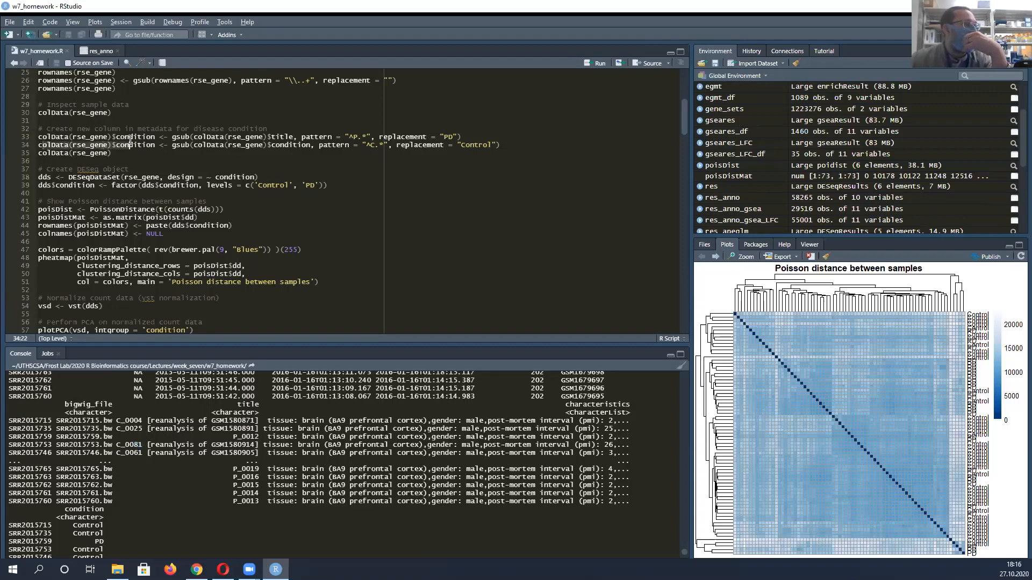
drag(39, 137, 498, 143)
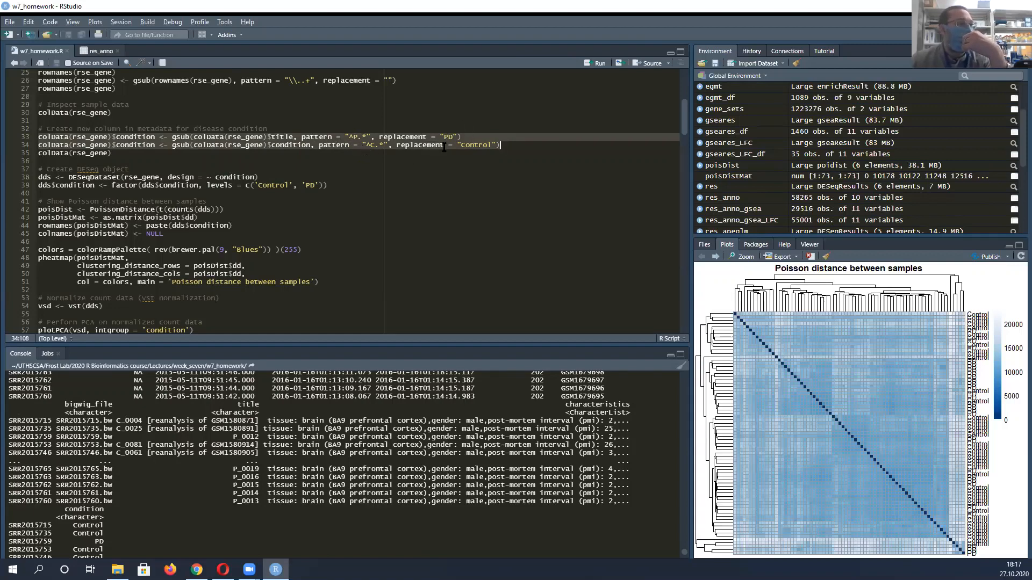
scroll(182, 500, down, 3)
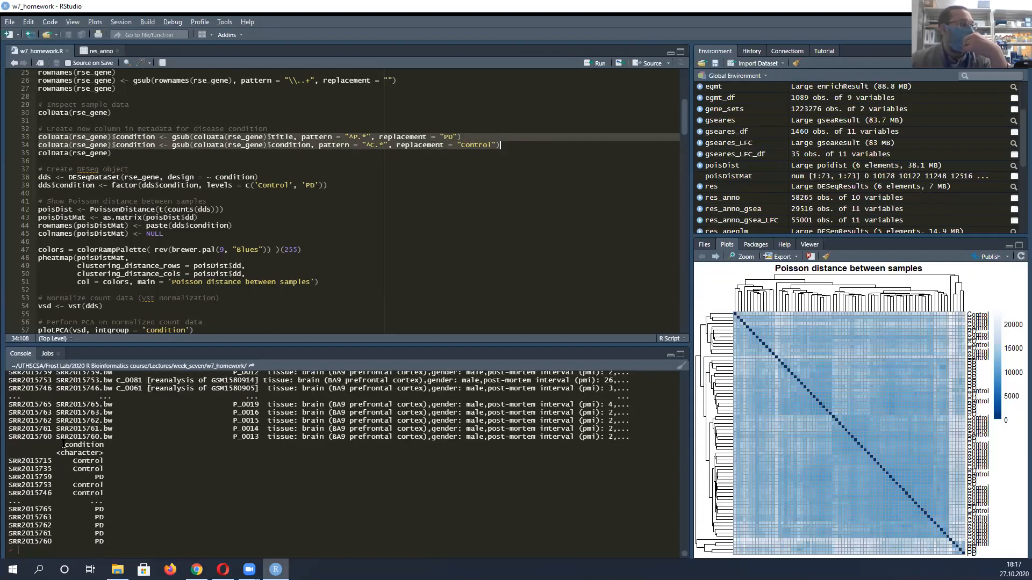
drag(62, 443, 126, 512)
Highlight the 'Control' and 'PD' factor levels in the line that sets dds$condition
scroll(126, 148, down, 1)
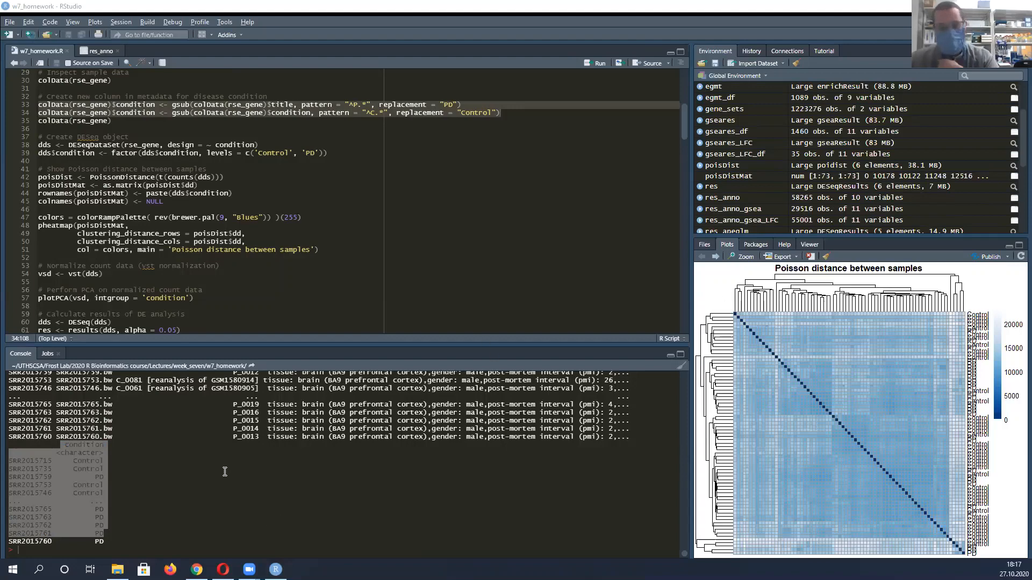
click(276, 256)
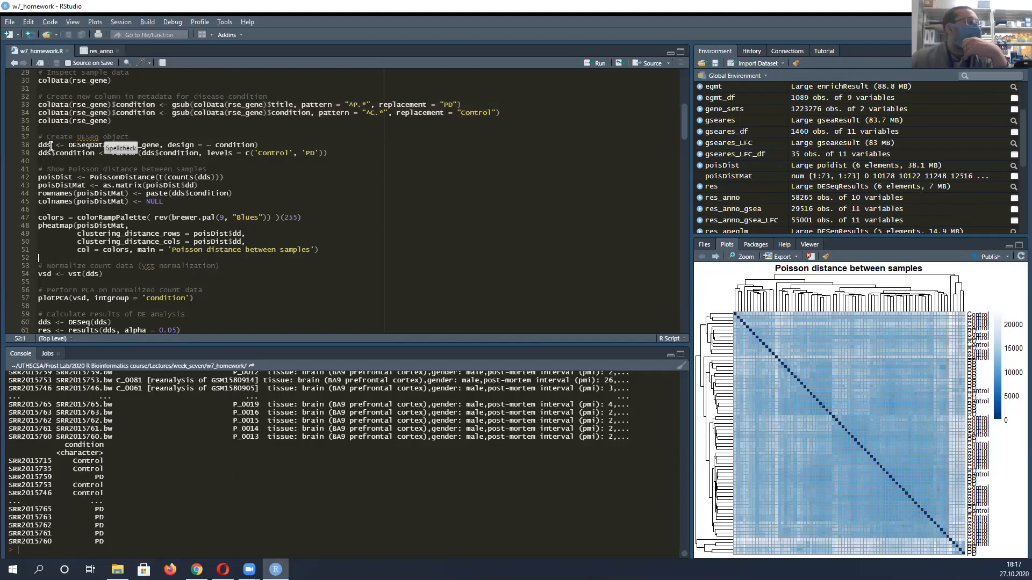
click(331, 154)
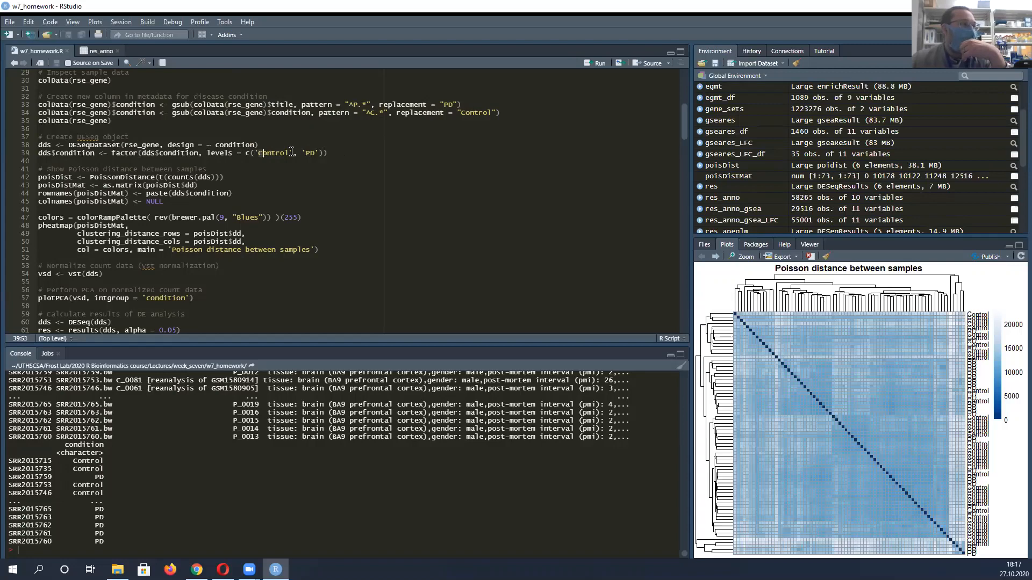
drag(258, 154, 314, 153)
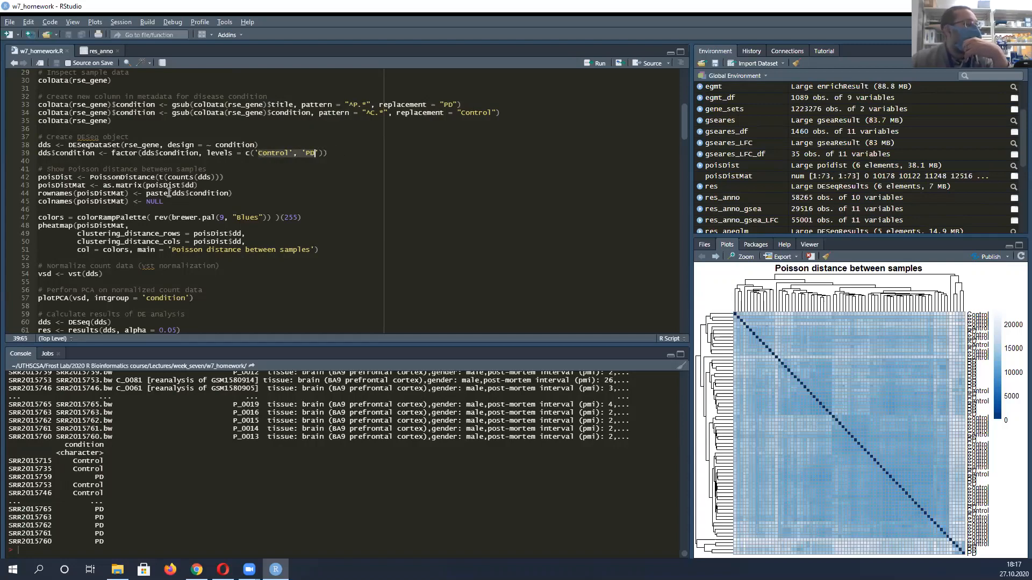
Highlight the PoissonDistance line, view the Poisson distance heatmap enlarged in its own window, and close that window
scroll(81, 139, down, 2)
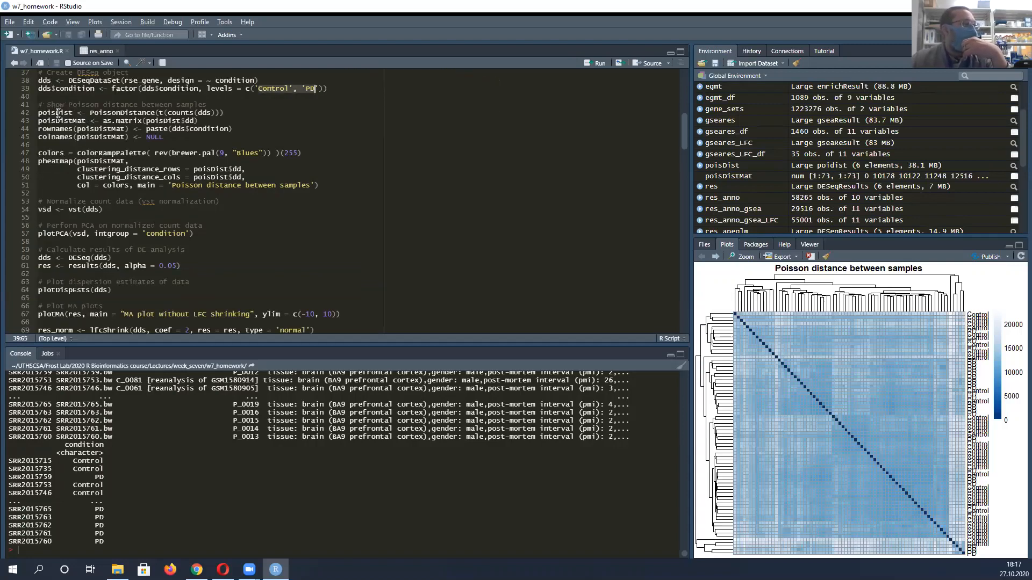
triple_click(66, 112)
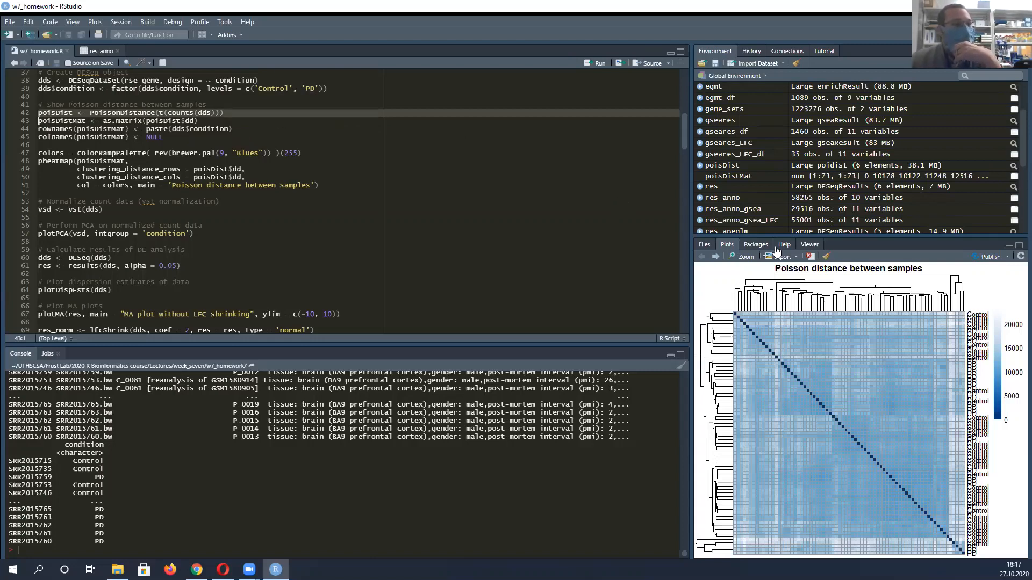
click(745, 258)
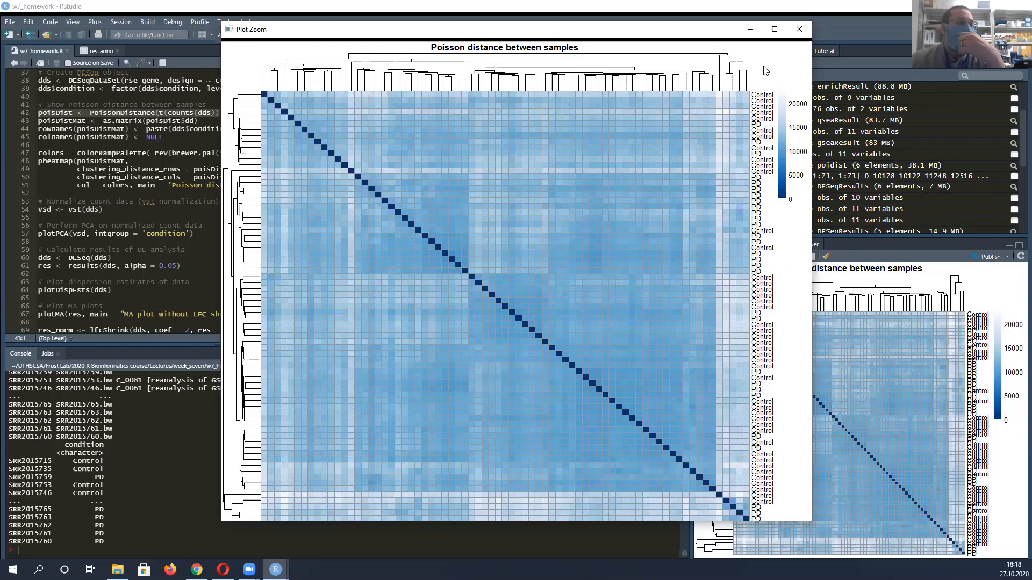
click(800, 28)
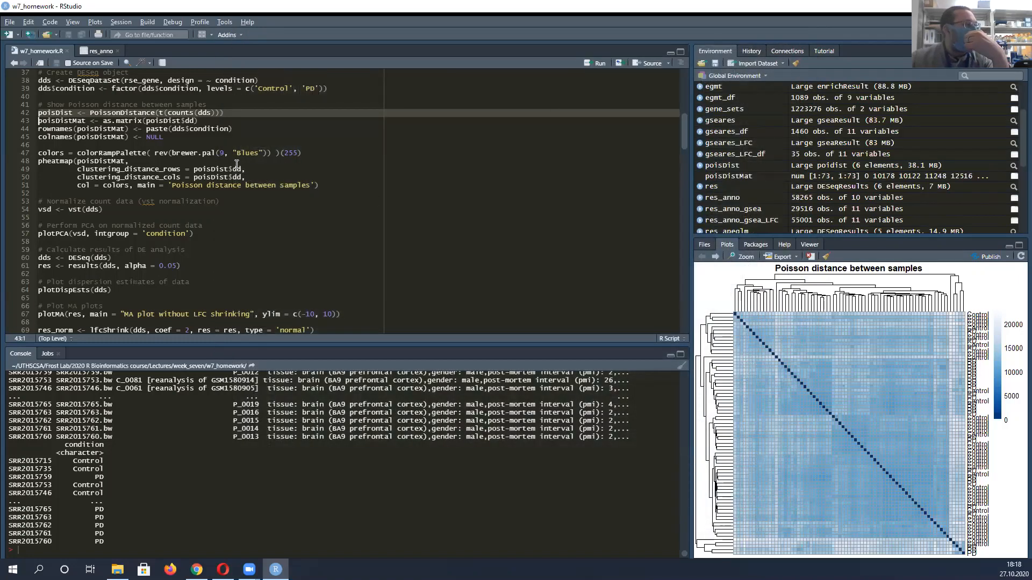
Point out the poisDist and poisDistMat lines and the pheatmap call that plots the distance matrix
click(48, 113)
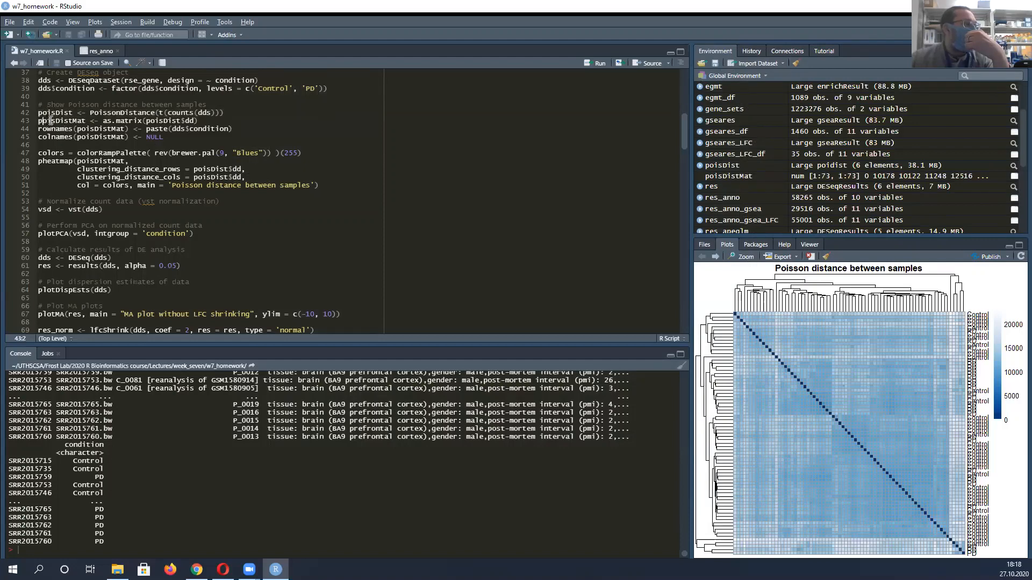
click(78, 119)
drag(78, 120, 204, 118)
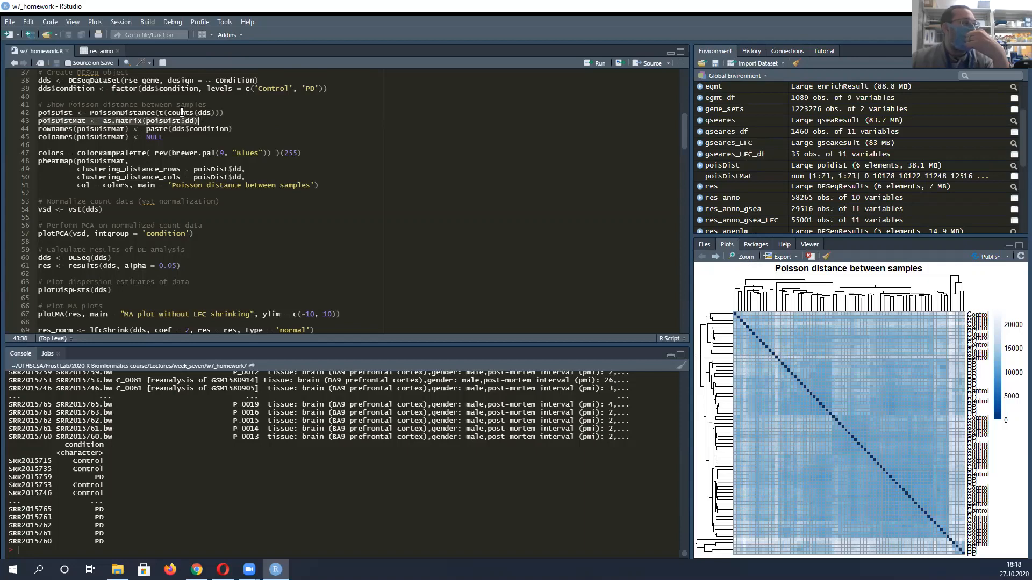
drag(43, 113, 66, 119)
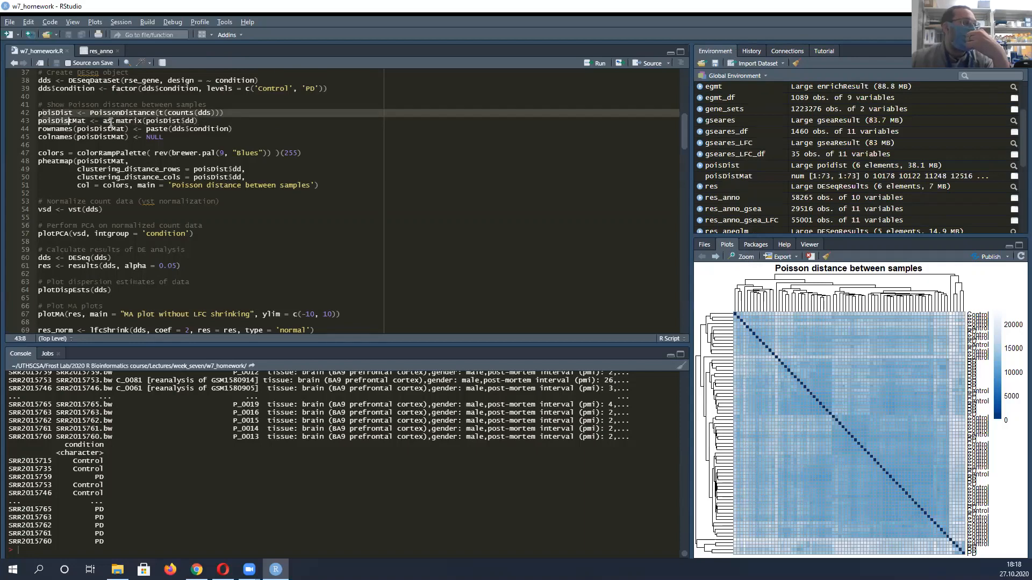
drag(160, 120, 46, 121)
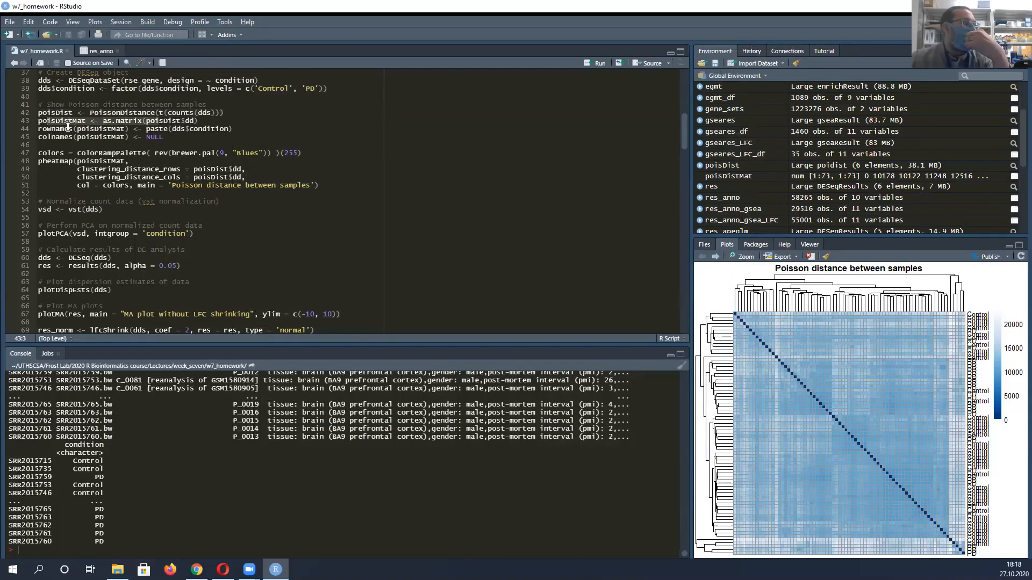
click(82, 161)
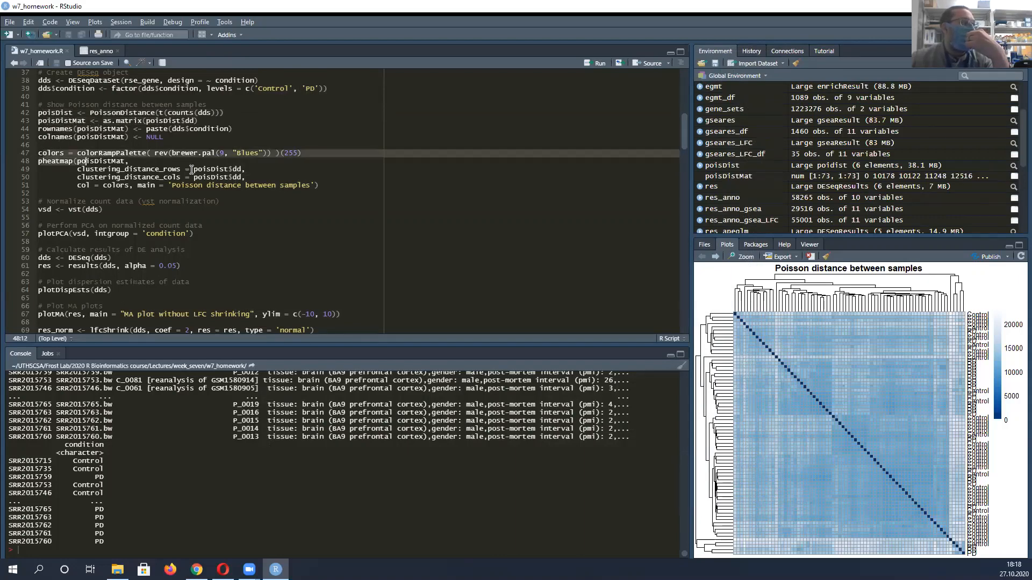
Highlight the colors and pheatmap code block, and show the PCA plot belonging to the vst and plotPCA lines
drag(38, 152, 320, 185)
scroll(308, 188, down, 3)
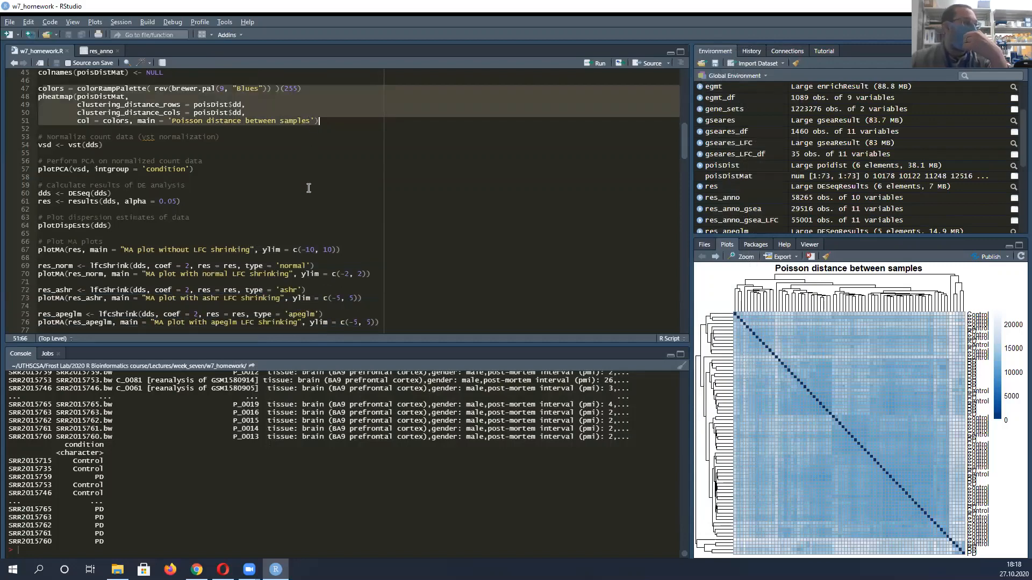
click(40, 145)
click(69, 176)
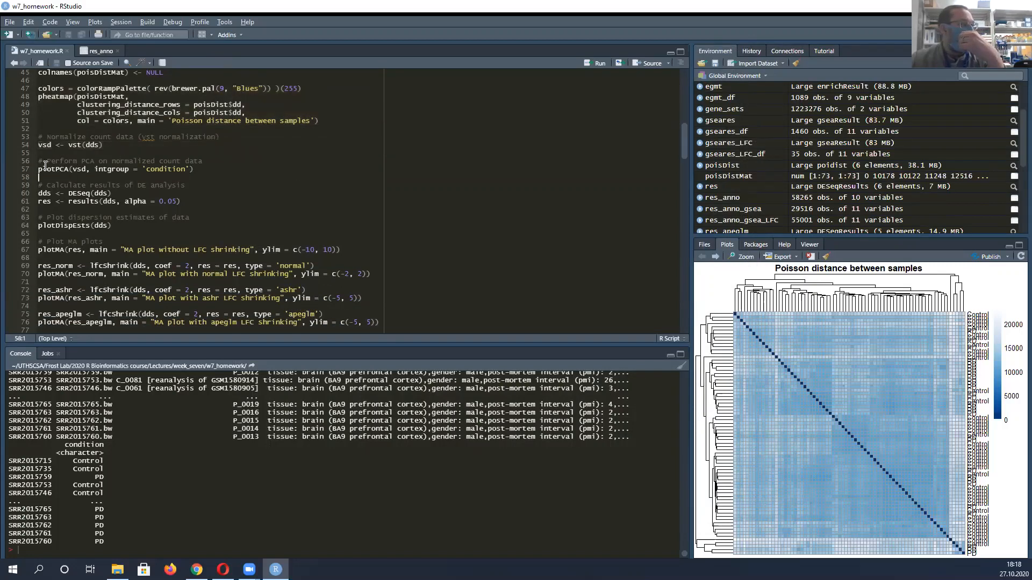
click(44, 168)
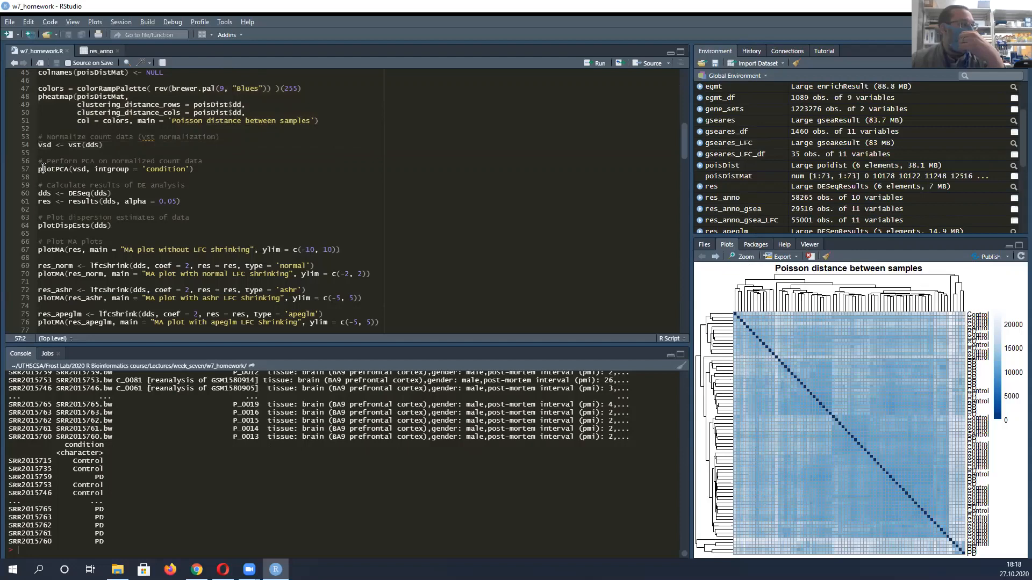
click(715, 257)
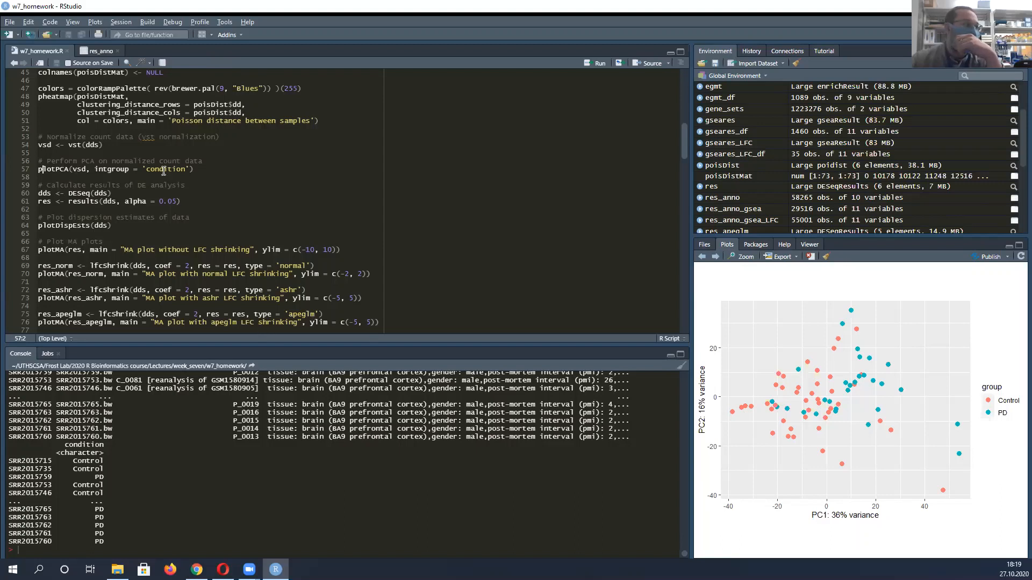
Highlight the results line below the DESeq call and point out its alpha argument
scroll(140, 178, down, 2)
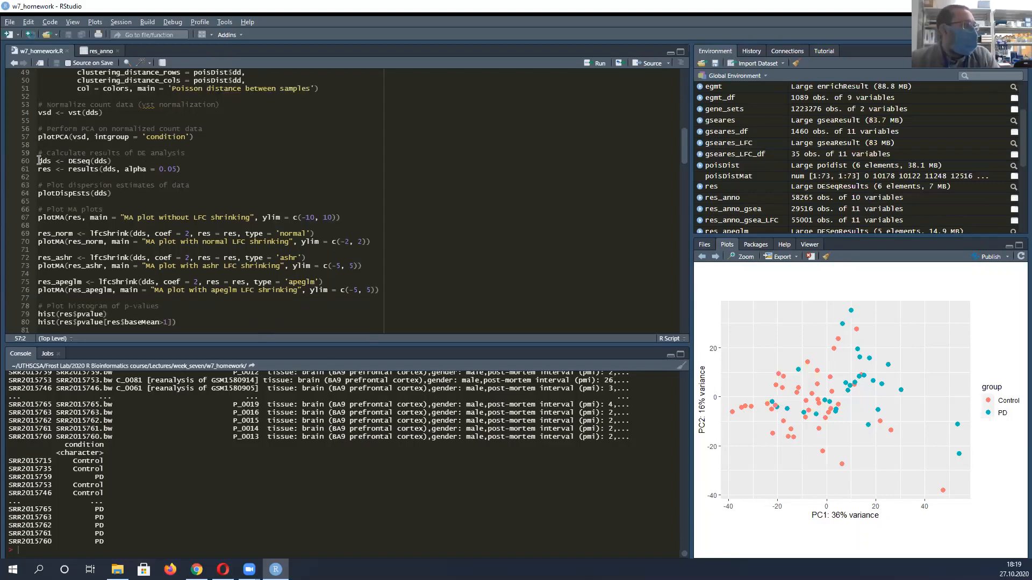
drag(90, 161, 184, 165)
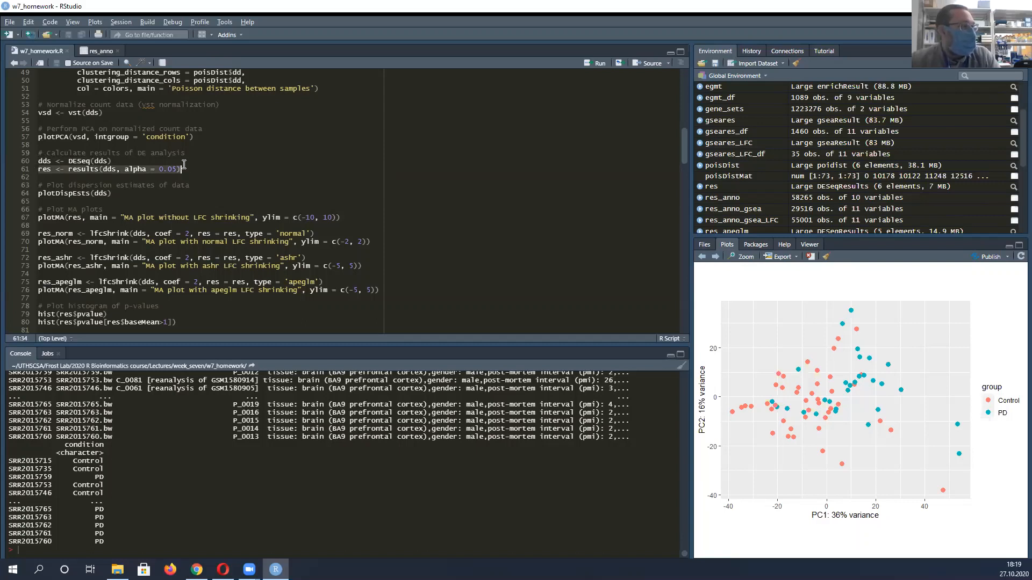
click(144, 169)
Point out the plotDispEsts line and show the dispersion estimates plot from the plot history
scroll(86, 189, down, 2)
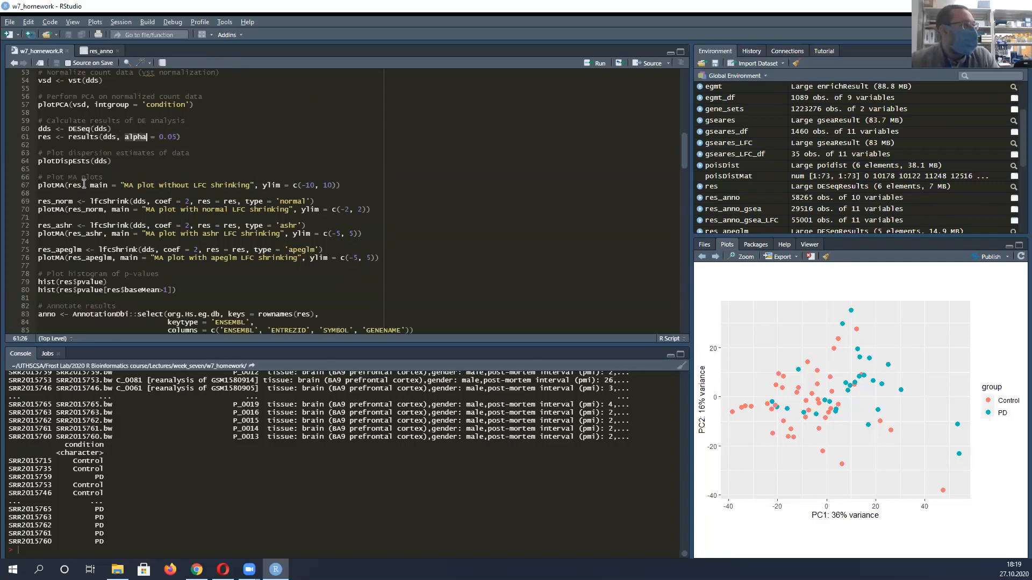
click(39, 161)
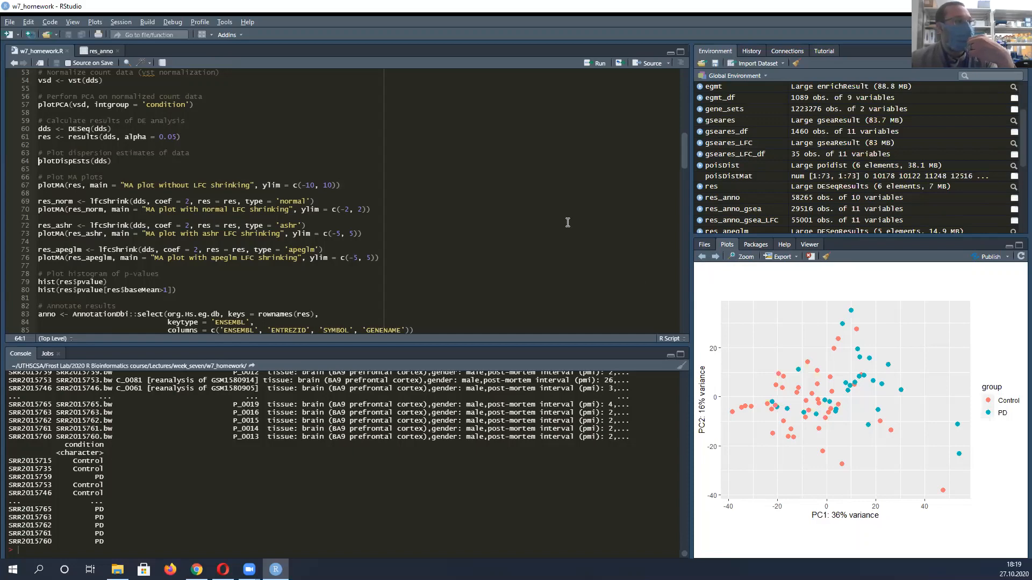
click(715, 257)
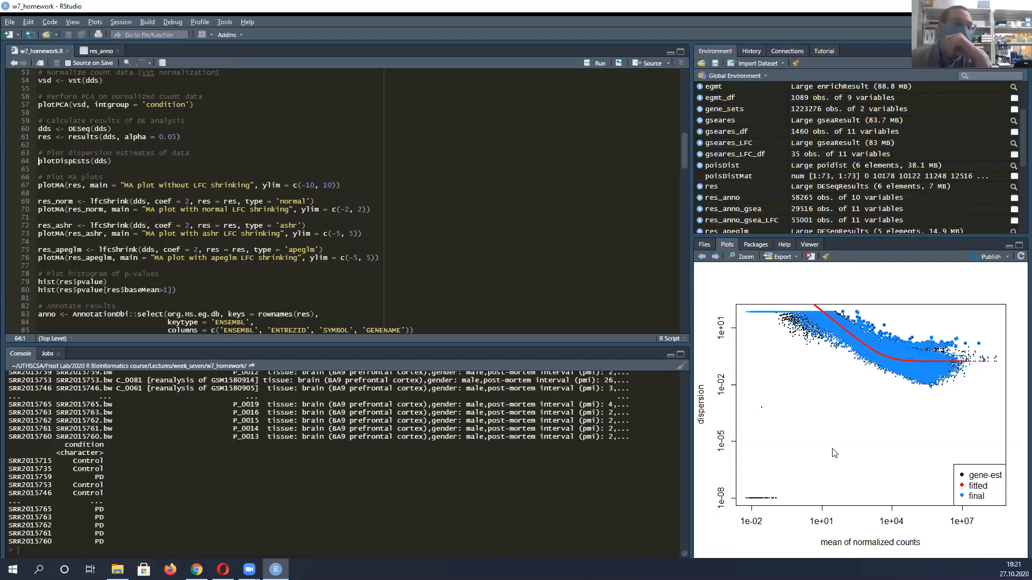
Run the plotMA line for res titled "MA plot without LFC shrinking" with ylim c(-10, 10), and dismiss the error dialog
scroll(52, 174, down, 2)
click(39, 154)
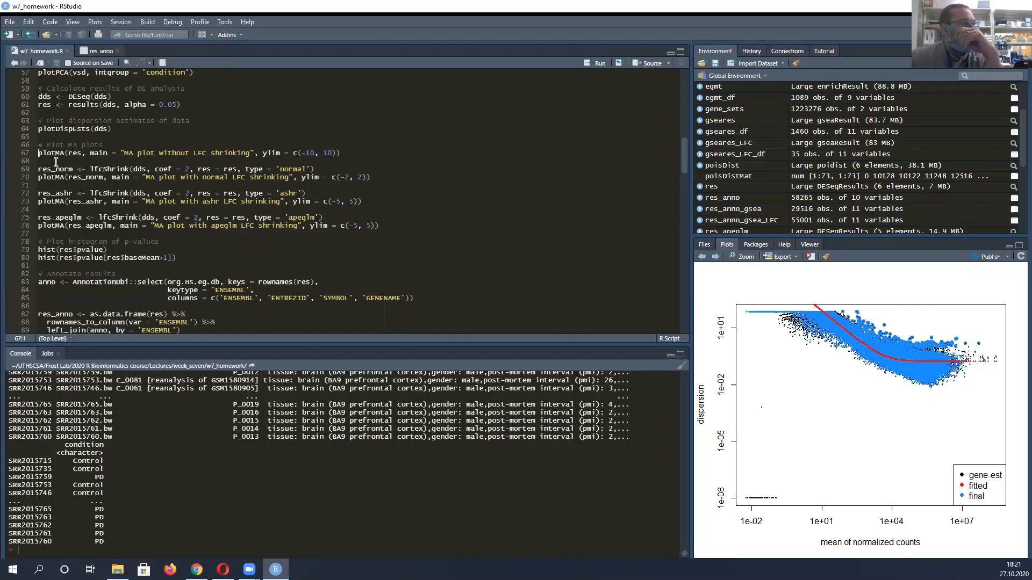
key(ctrl+Return)
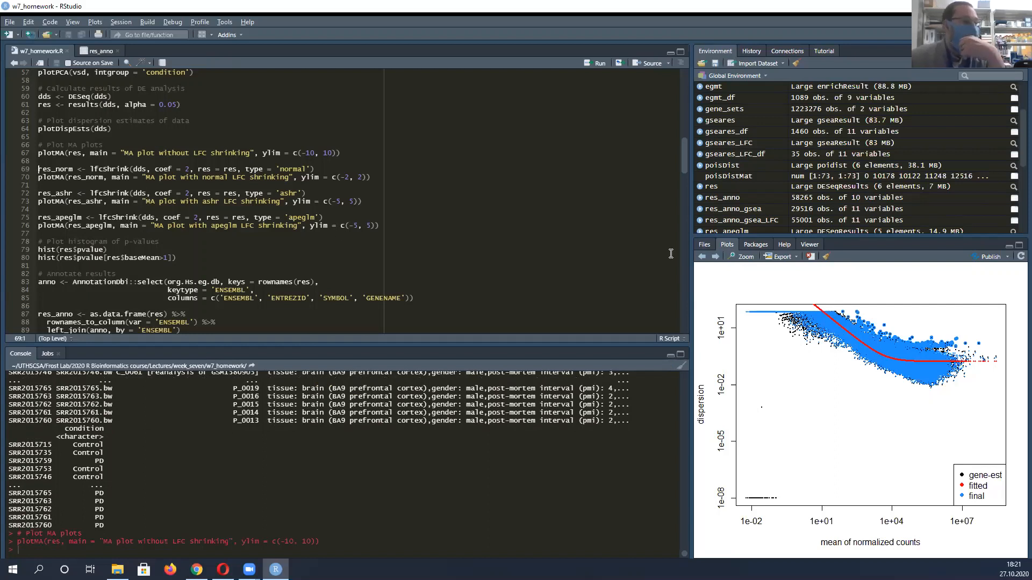
click(713, 259)
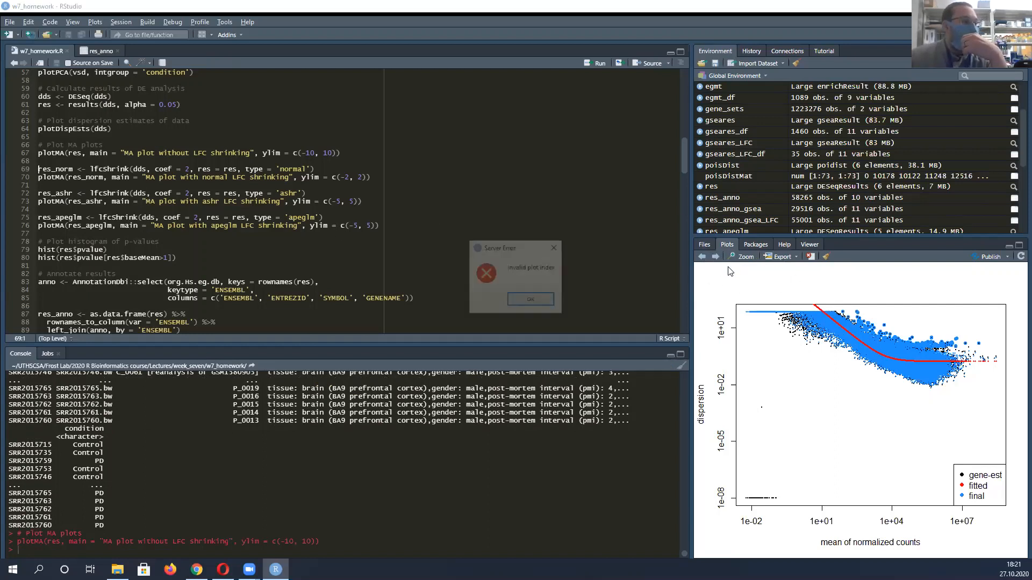
click(540, 303)
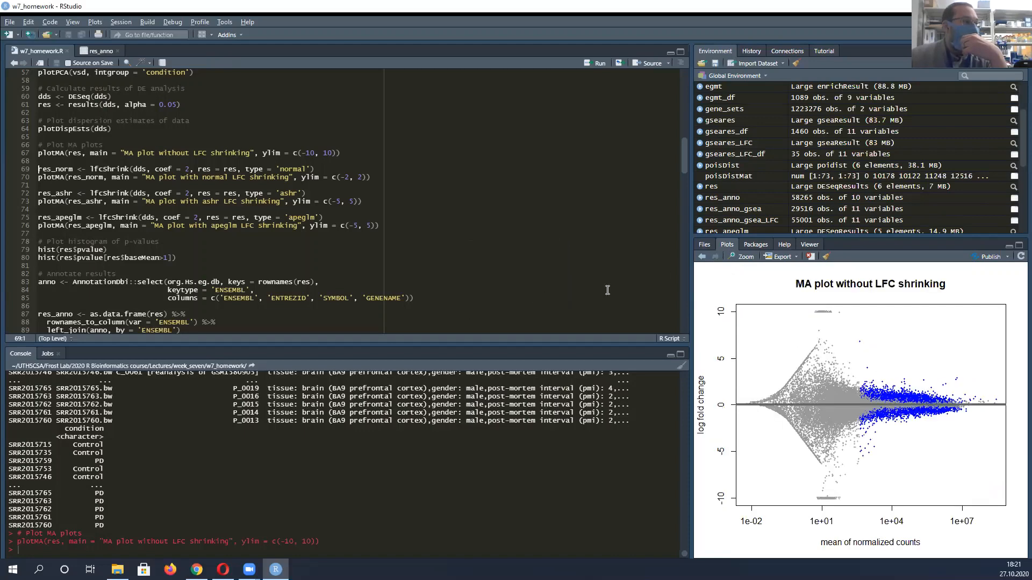
Go back through the plot history to the earlier MA plot without LFC shrinking
click(703, 258)
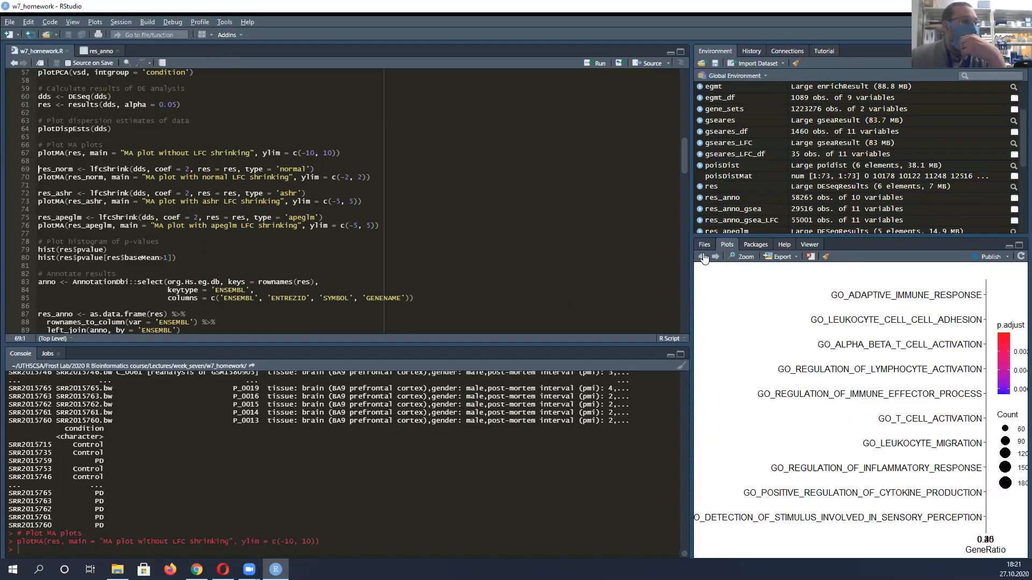
click(704, 257)
click(703, 258)
click(702, 257)
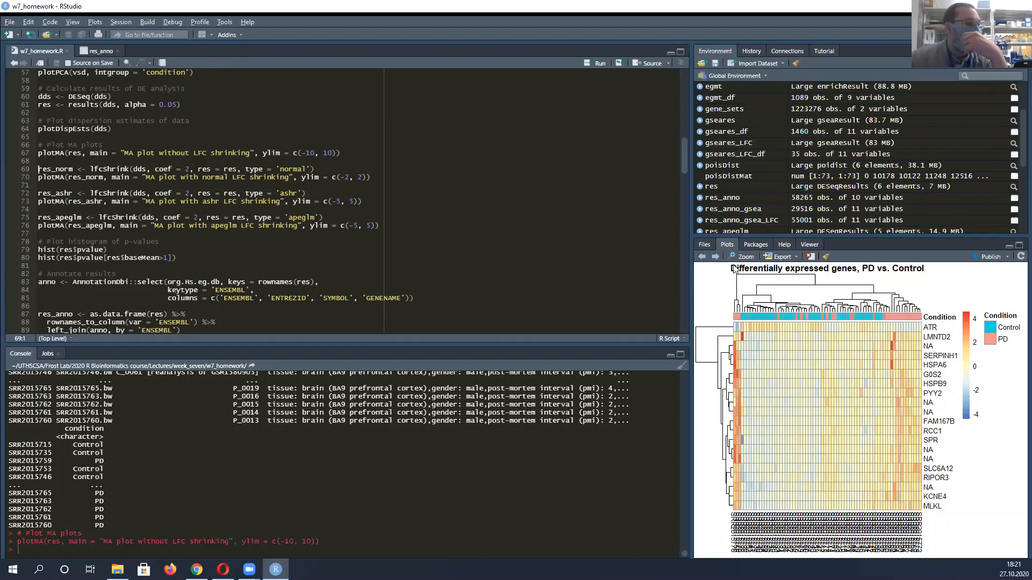
click(703, 257)
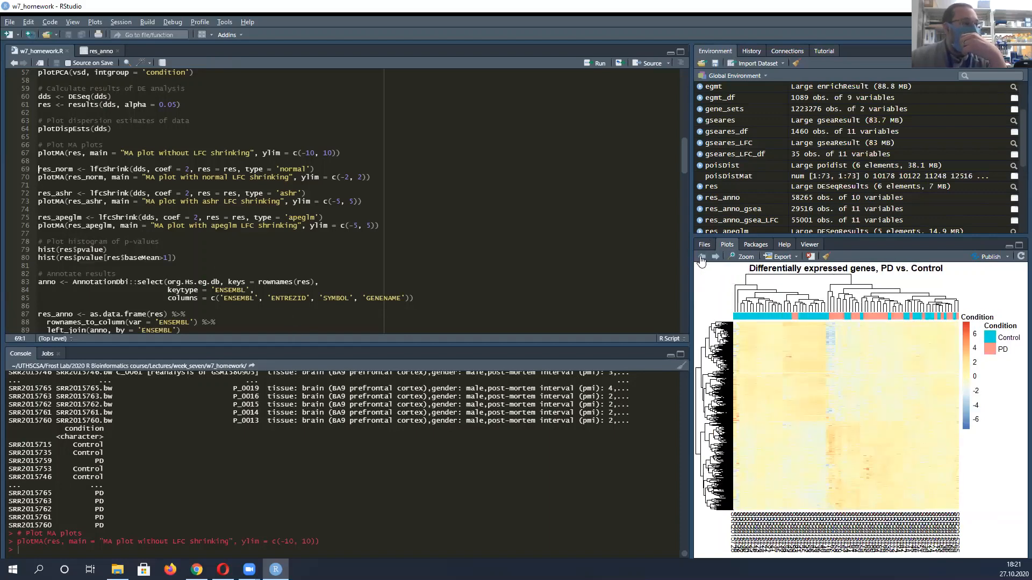
click(702, 258)
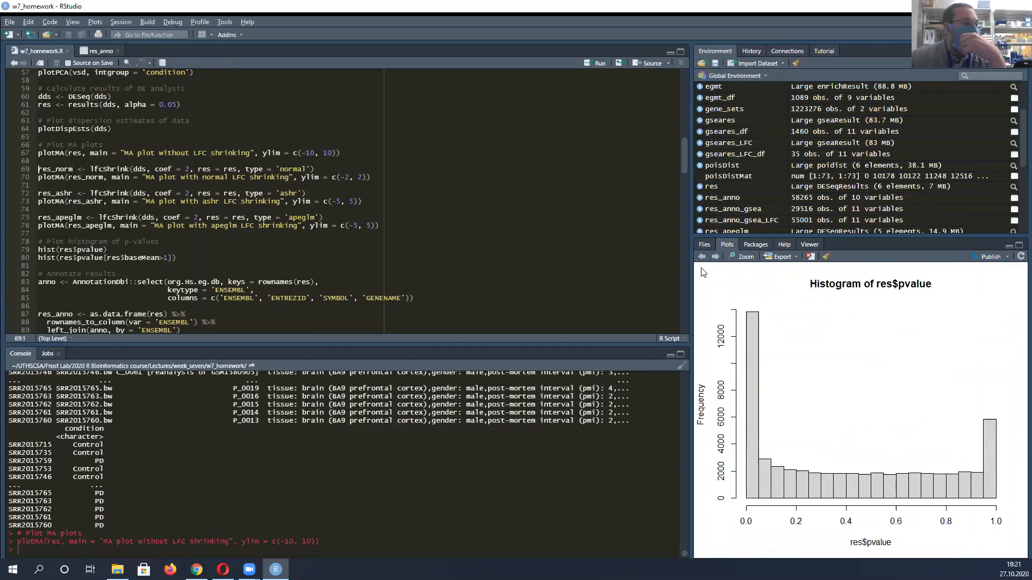
click(702, 258)
click(702, 258)
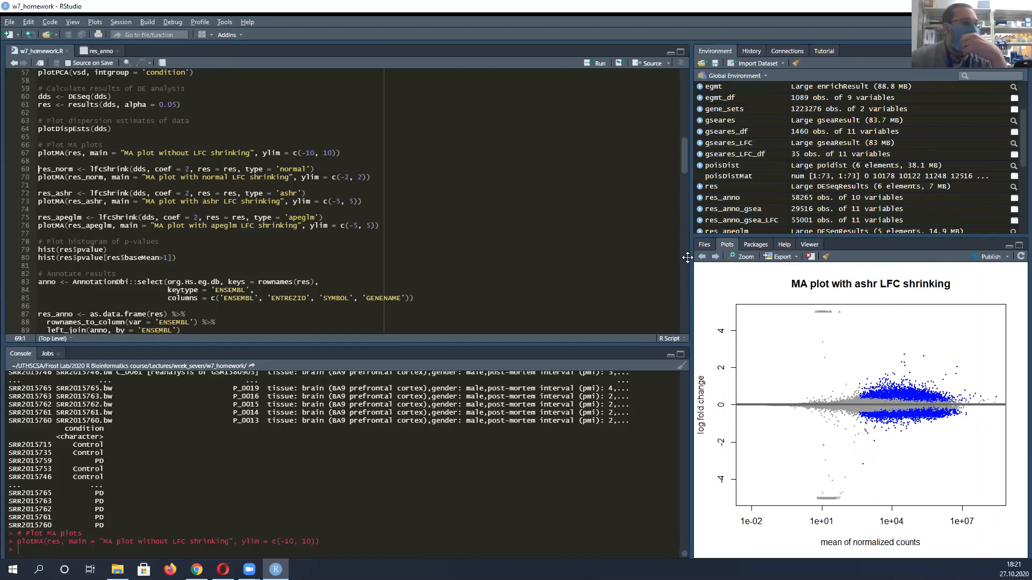
click(701, 258)
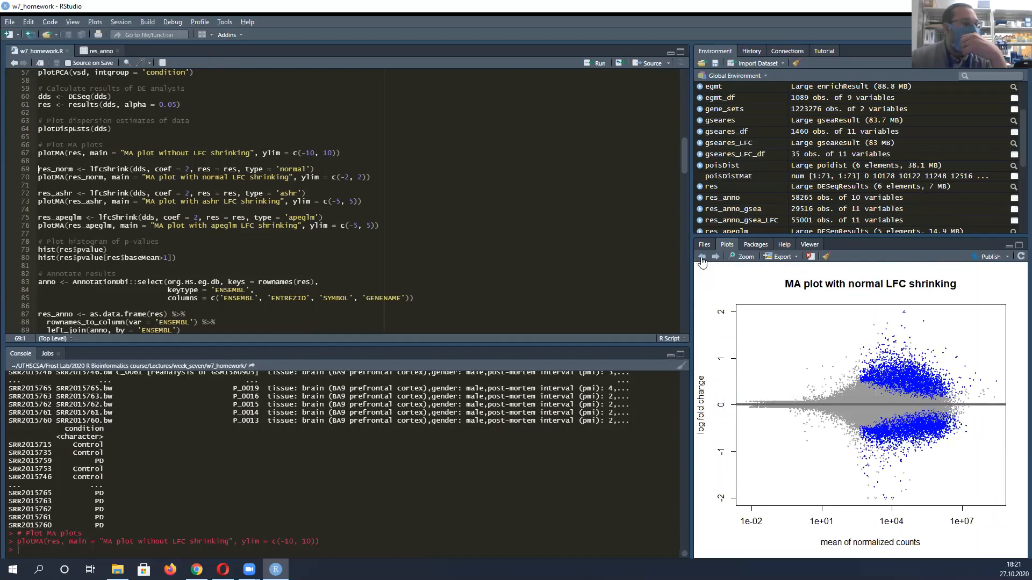
click(702, 258)
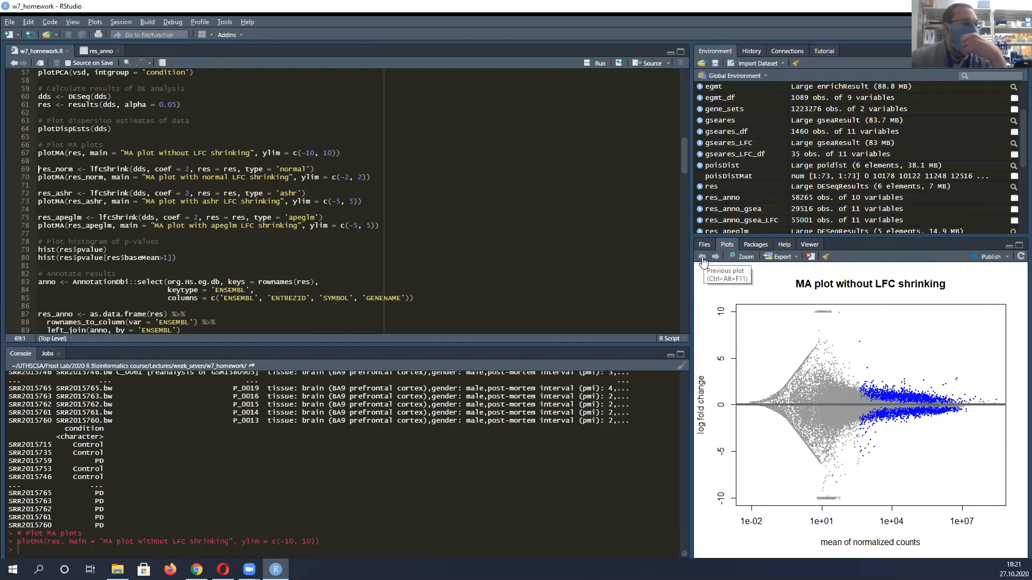
click(702, 259)
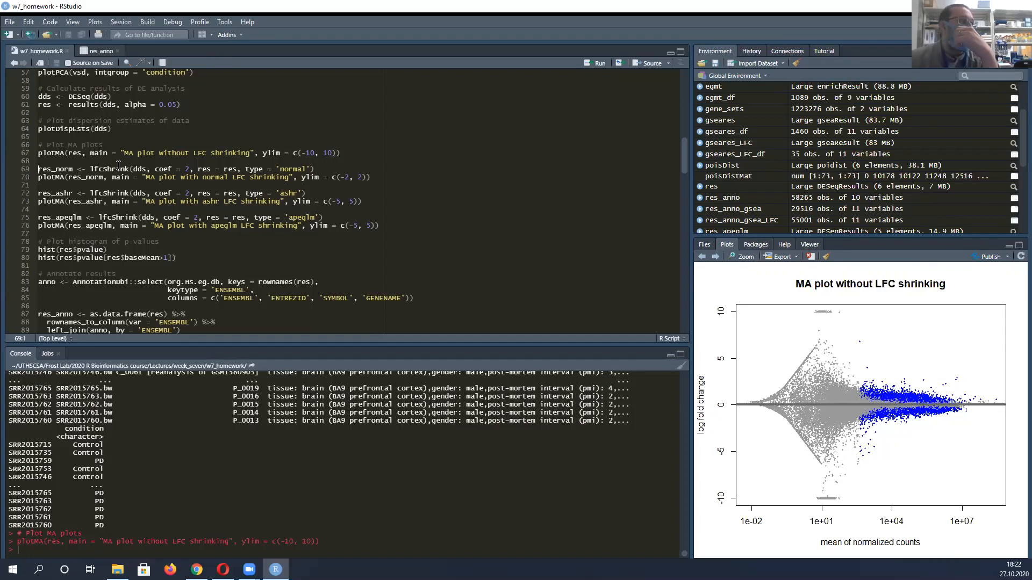
Highlight the lfcShrink function name and the shrinkage types 'normal', 'ashr' and 'apeglm' in its three calls
drag(90, 167, 130, 167)
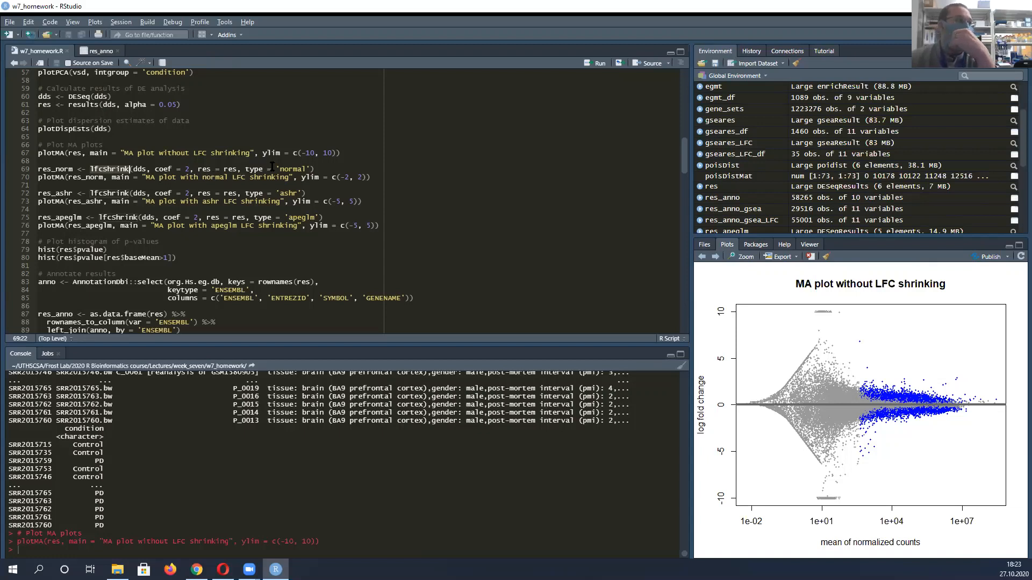
drag(275, 169, 311, 167)
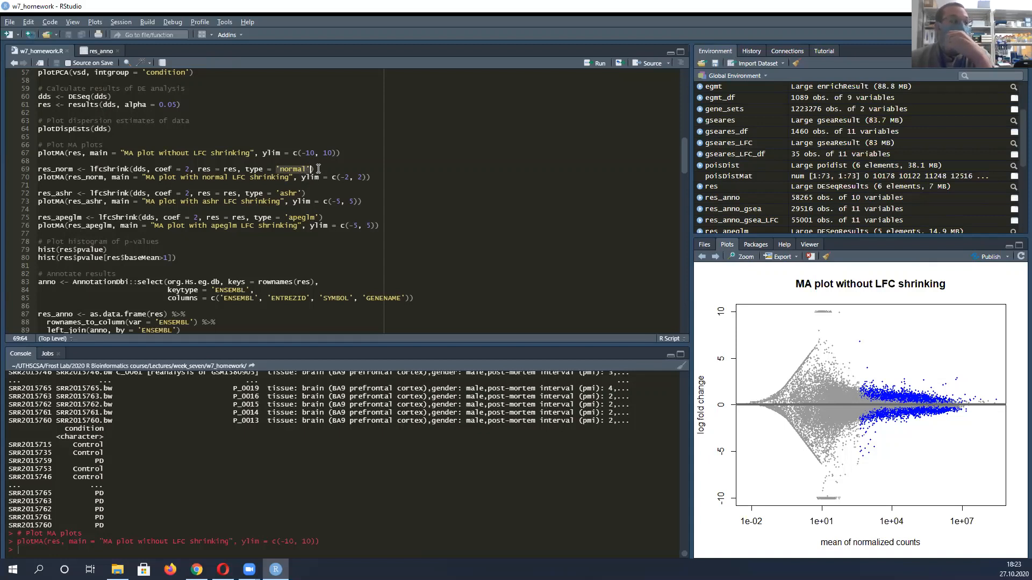
click(274, 192)
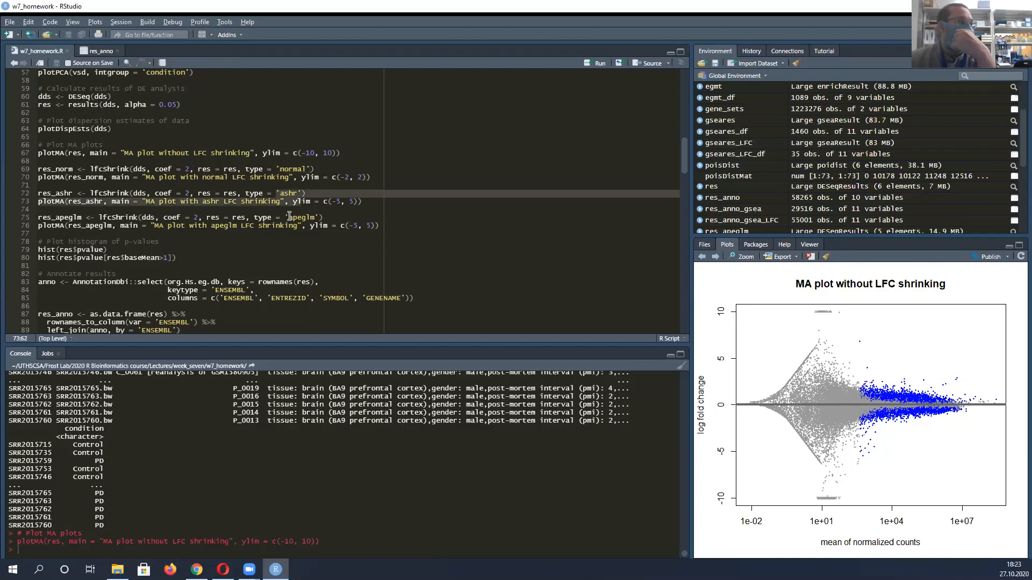
double_click(290, 217)
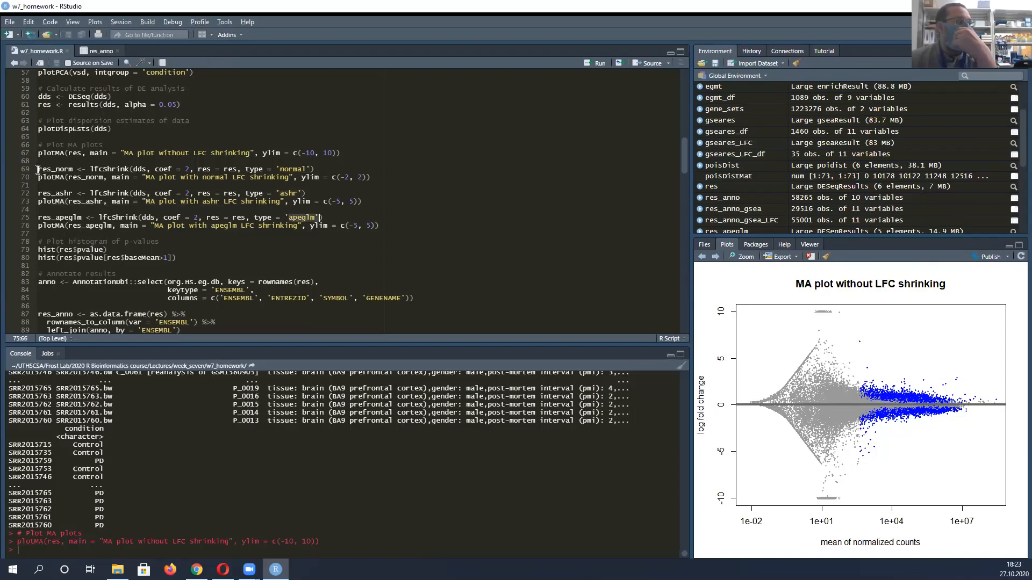
Point out the plotMA calls for the shrunken results and view the MA plots from normal through apeglm LFC shrinking
click(58, 168)
scroll(114, 188, down, 2)
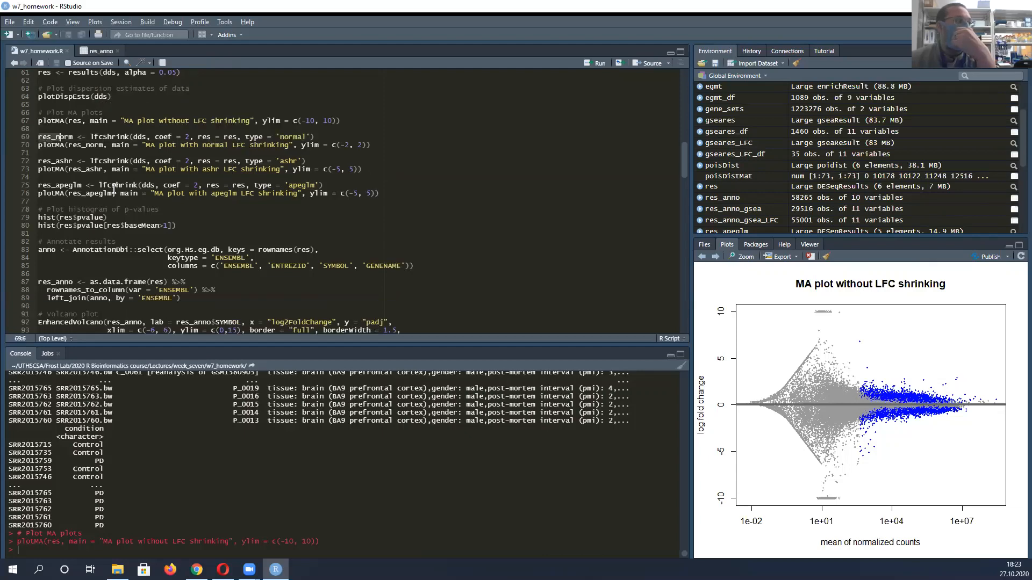
click(43, 144)
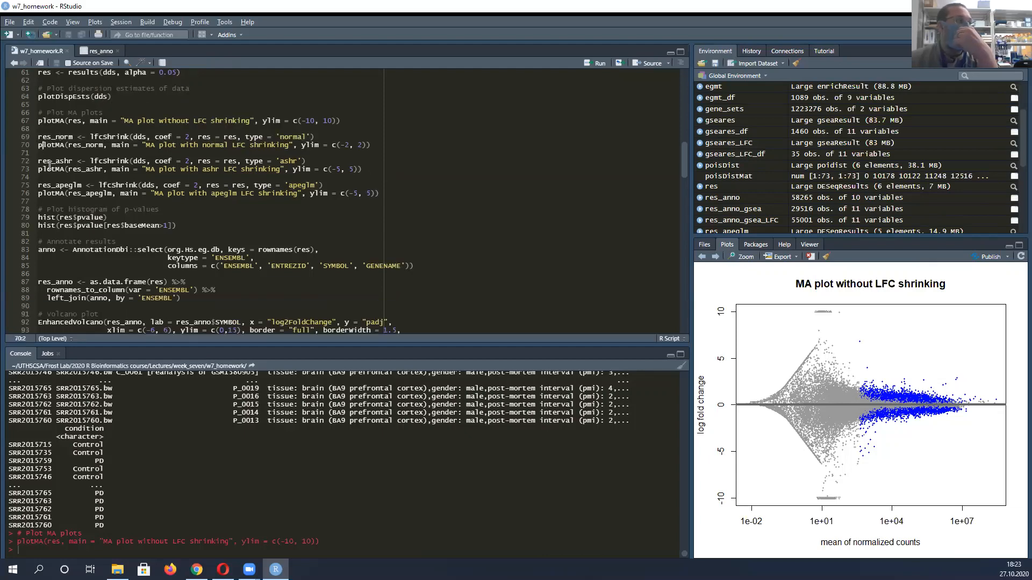
click(43, 191)
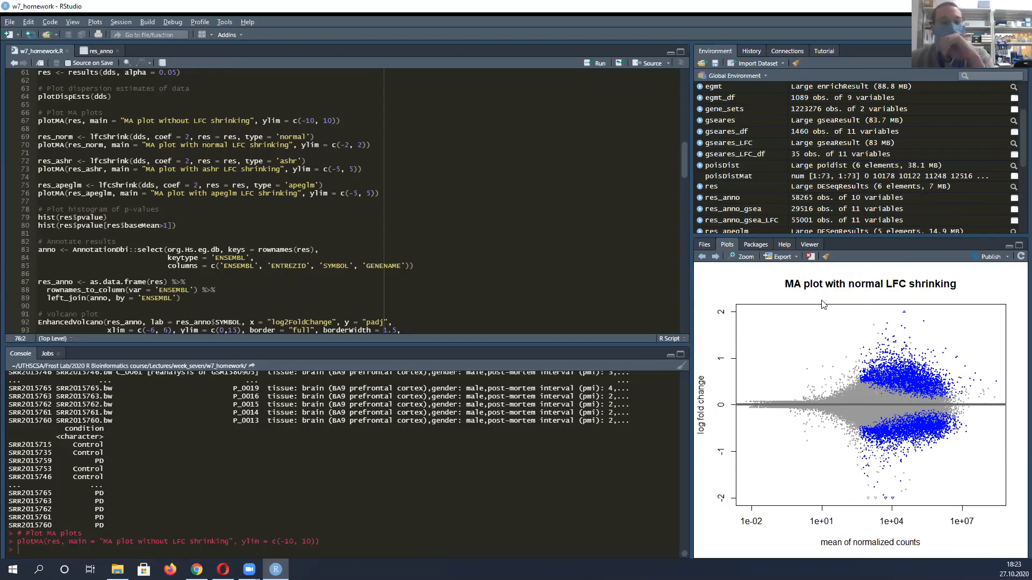
click(715, 258)
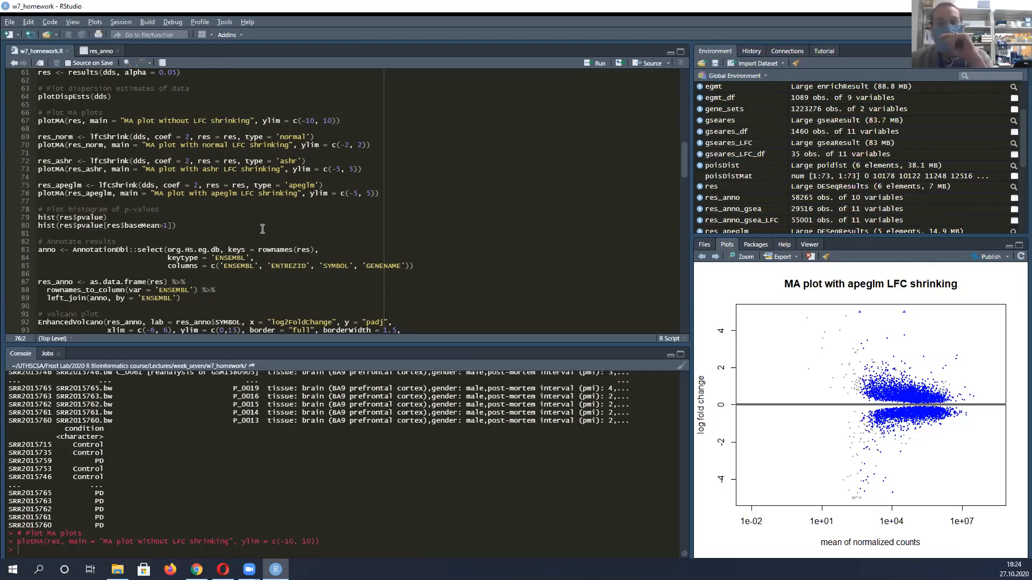
Compare the histogram of all res$pvalue values with the histogram restricted to baseMean > 1
scroll(64, 221, down, 3)
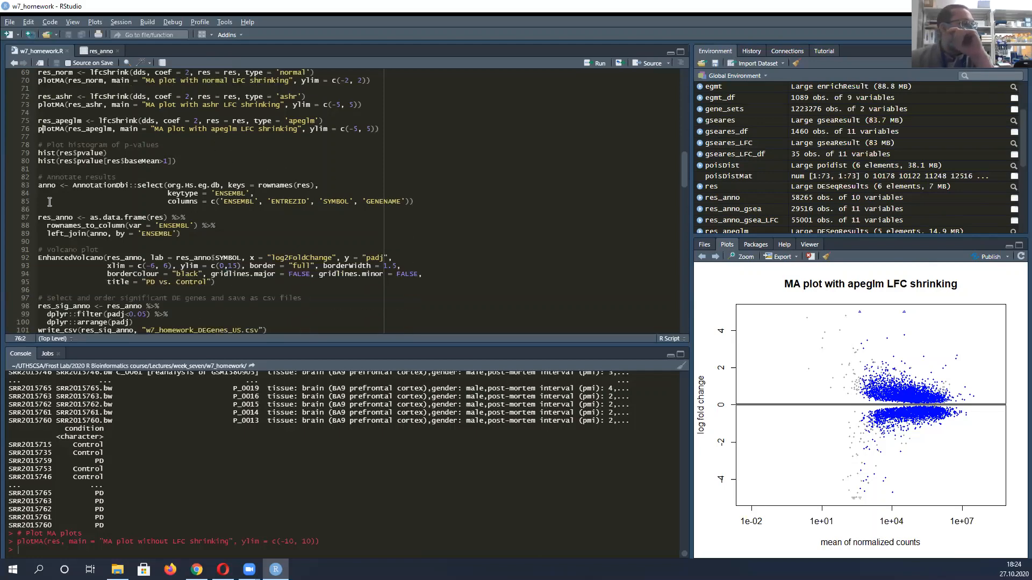
click(715, 258)
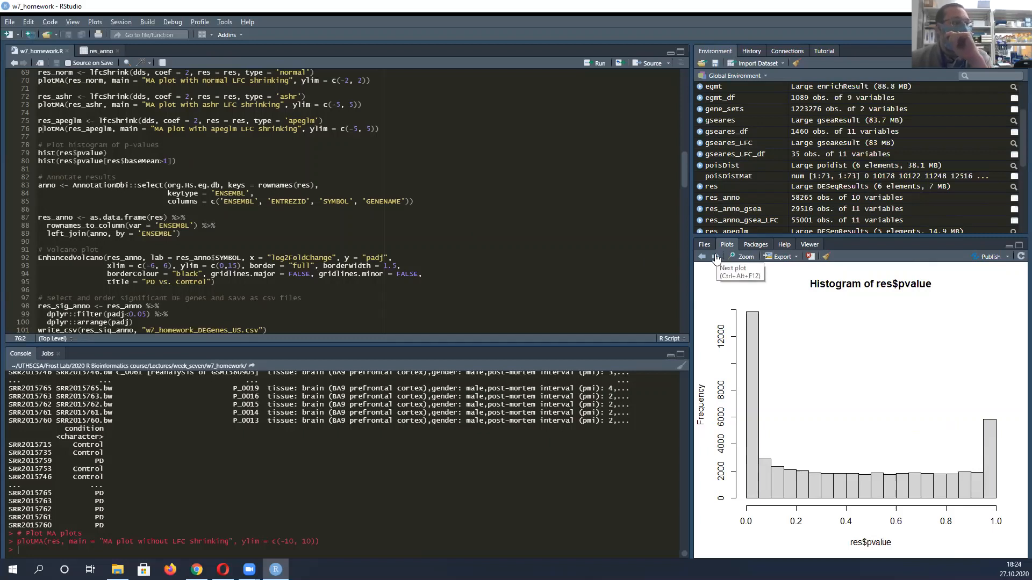
click(715, 258)
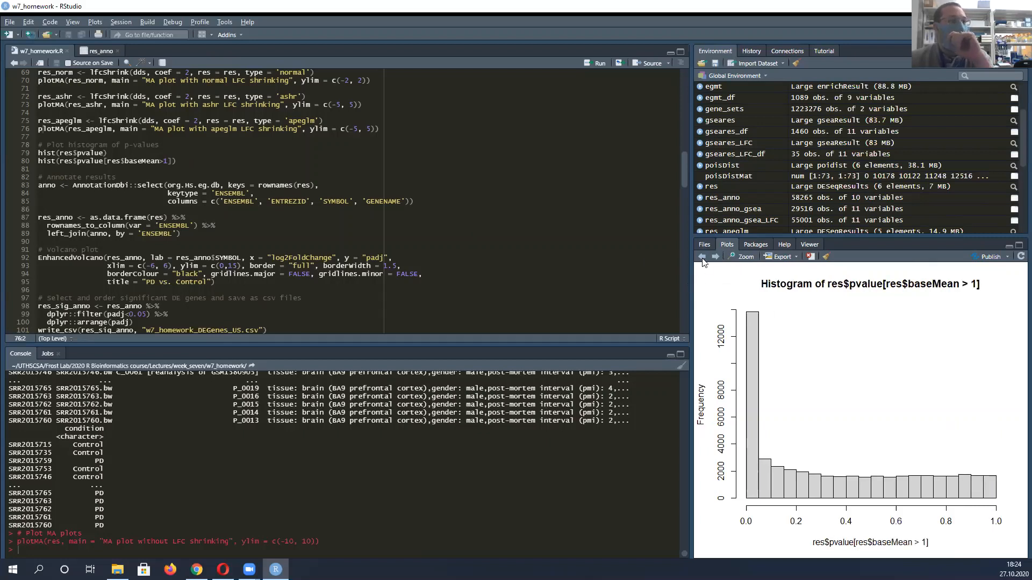
click(702, 258)
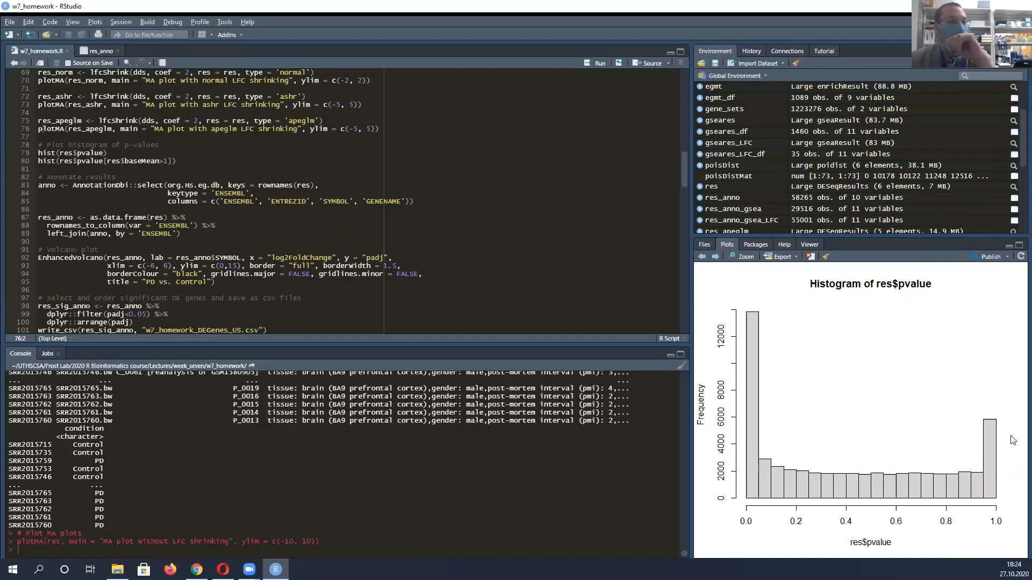
click(716, 258)
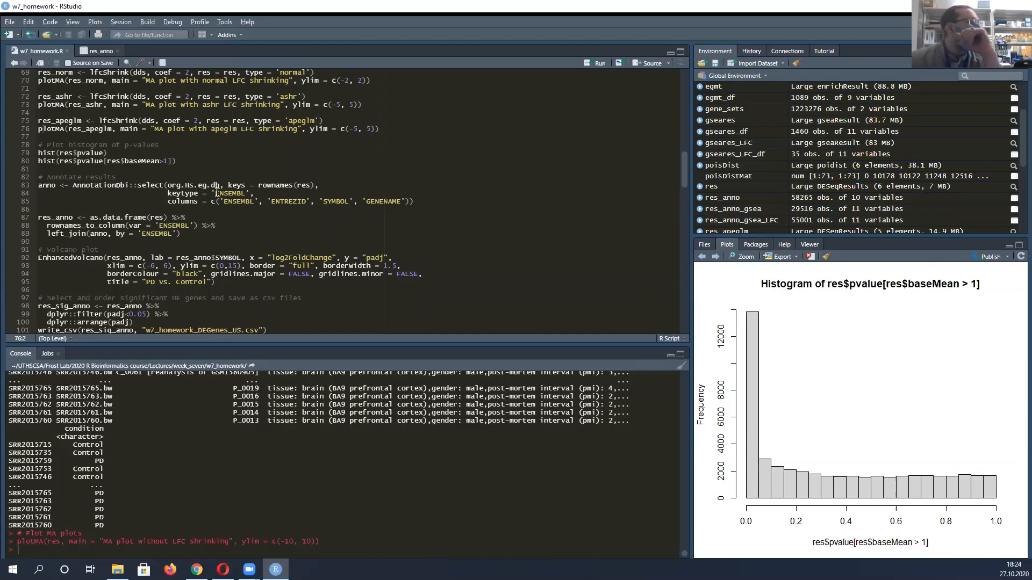
Point out the EnhancedVolcano call and show the "PD vs. Control" volcano plot
scroll(75, 244, down, 2)
scroll(87, 223, down, 2)
click(38, 194)
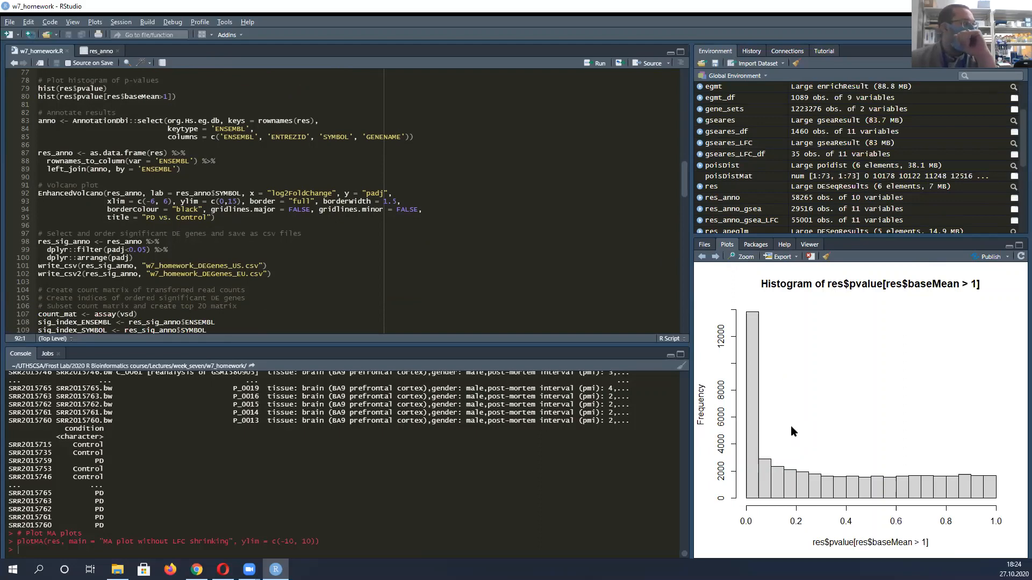
click(715, 256)
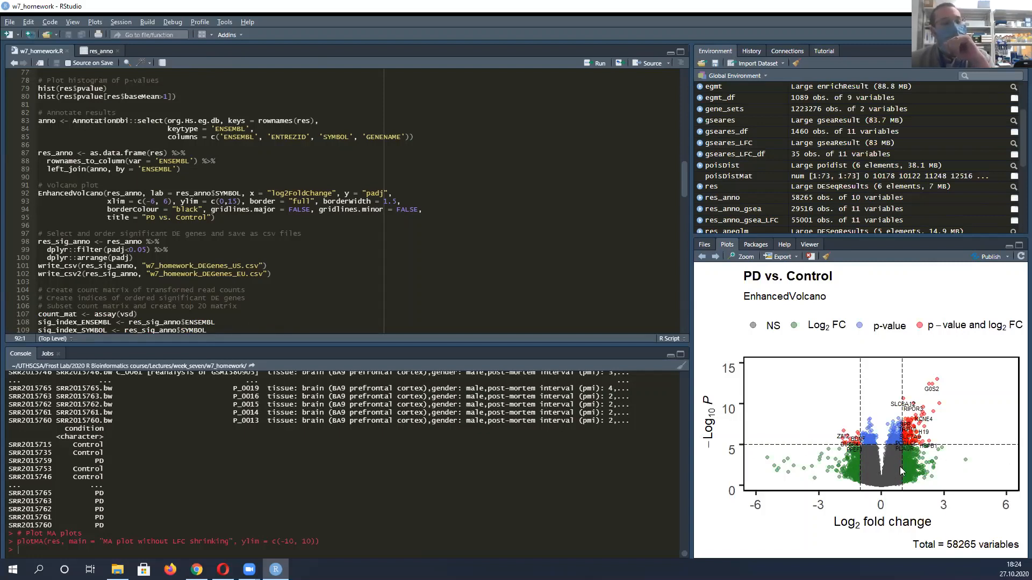
Inspect the "PD vs. Control" volcano plot in an enlarged plot window, reopening it once before closing it
click(744, 256)
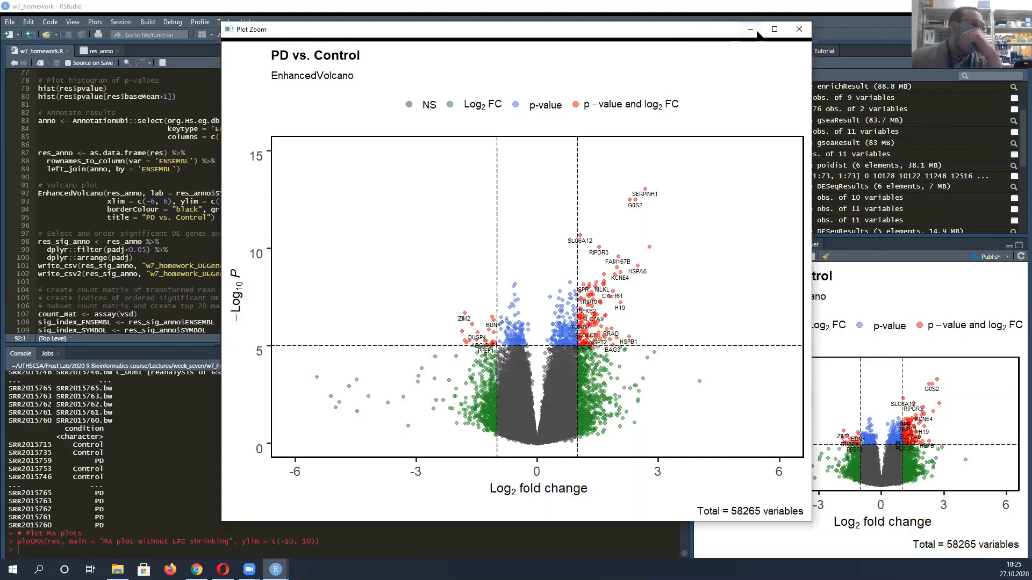
click(798, 32)
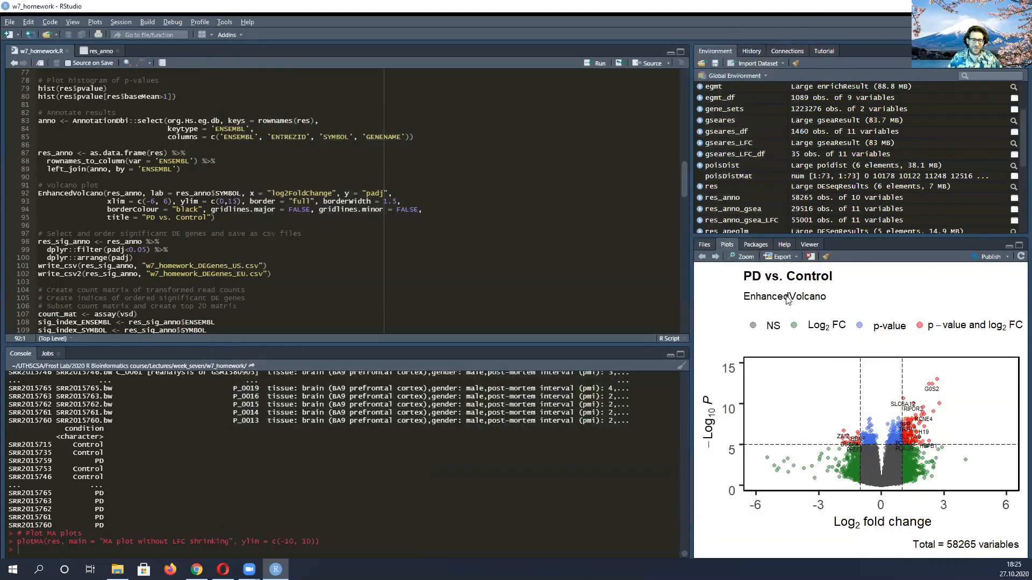
click(744, 256)
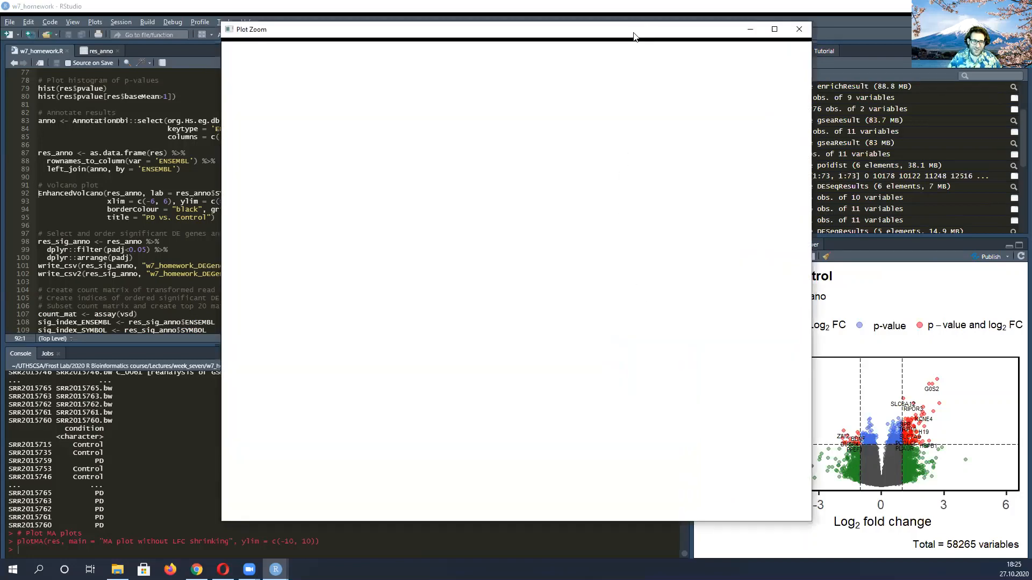
drag(630, 36, 565, 46)
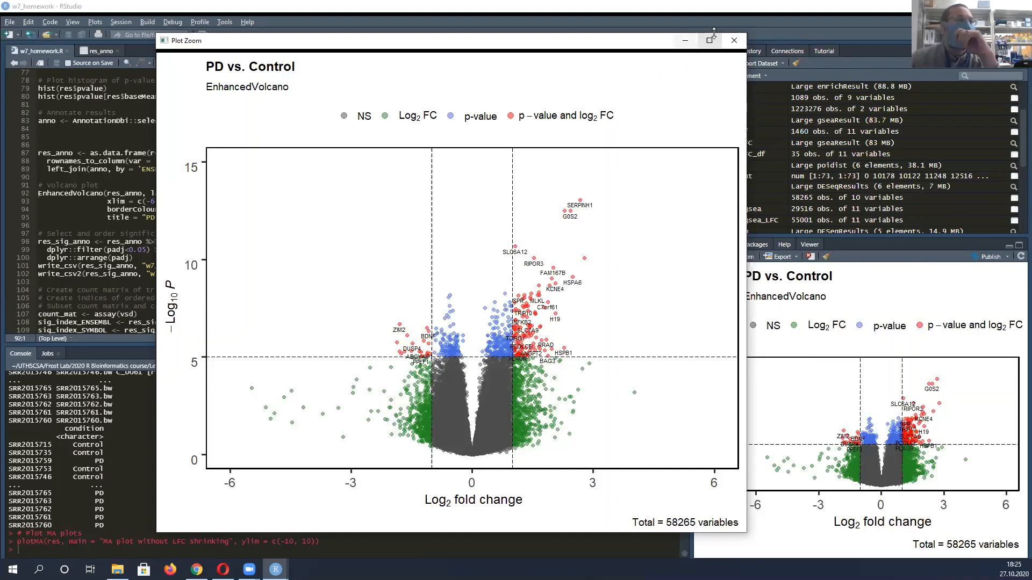
click(734, 41)
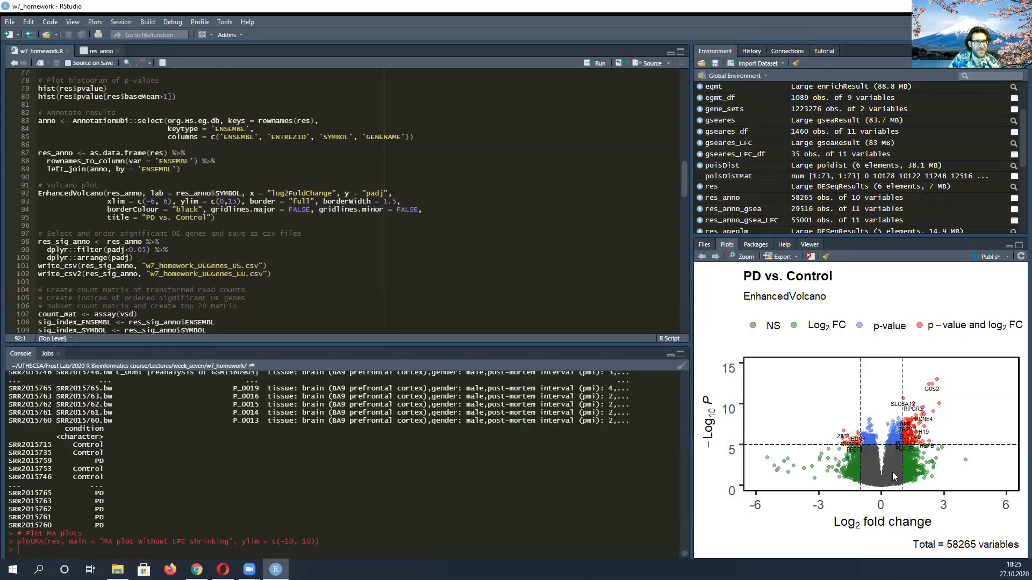
Highlight the full res_sig_anno pipeline that selects and orders the significant DE genes
scroll(108, 194, down, 3)
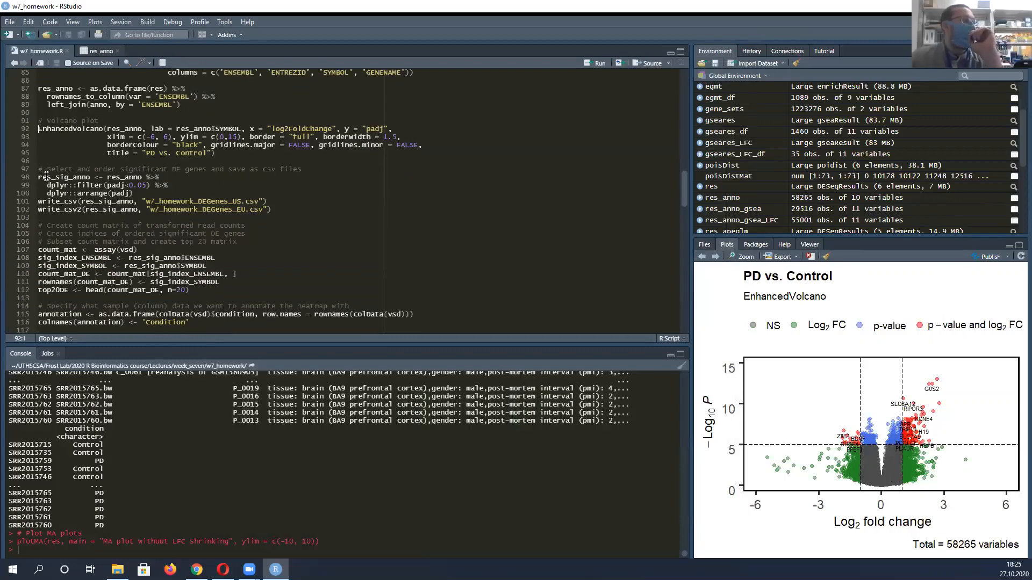
scroll(46, 175, down, 1)
drag(39, 143, 135, 160)
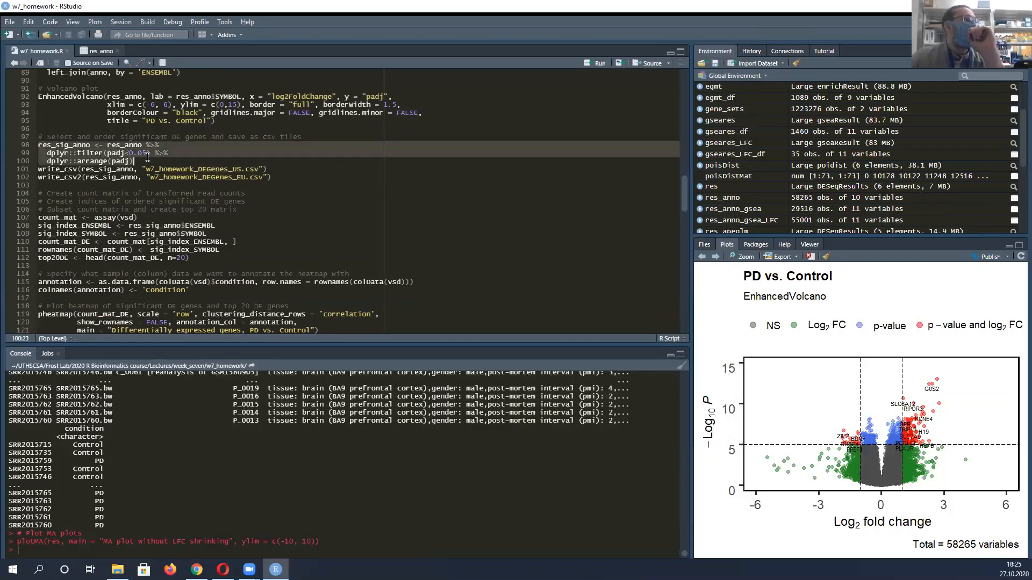
click(56, 145)
Highlight the keys, keytype and columns arguments of the AnnotationDbi::select call that annotates the results
scroll(74, 152, up, 5)
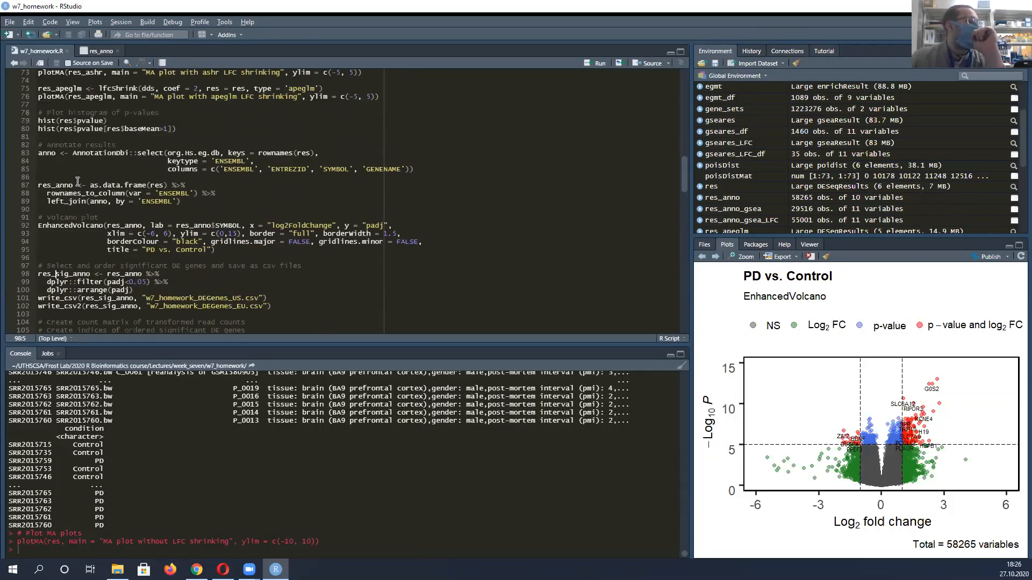
click(42, 153)
drag(61, 152, 314, 152)
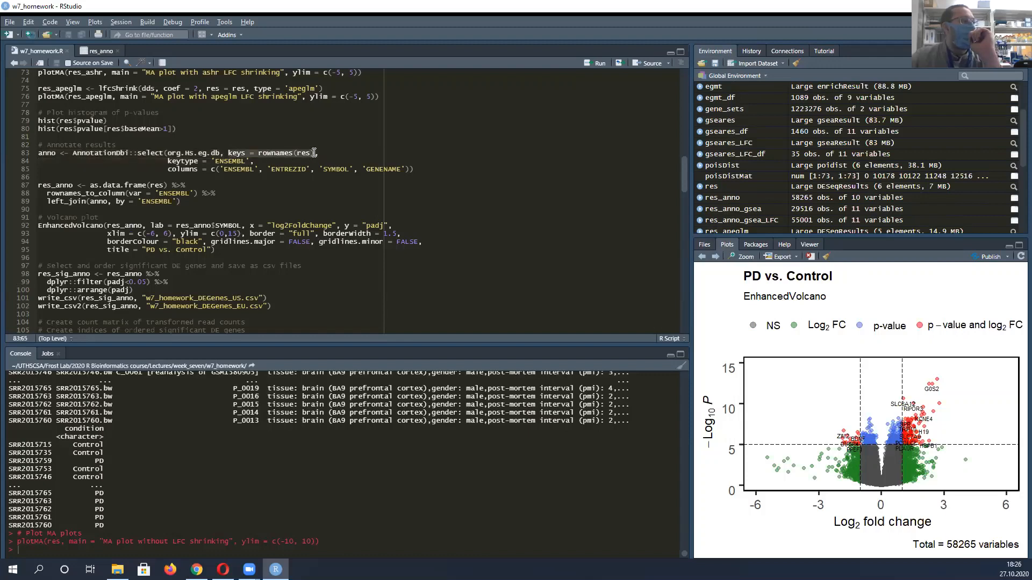
click(234, 157)
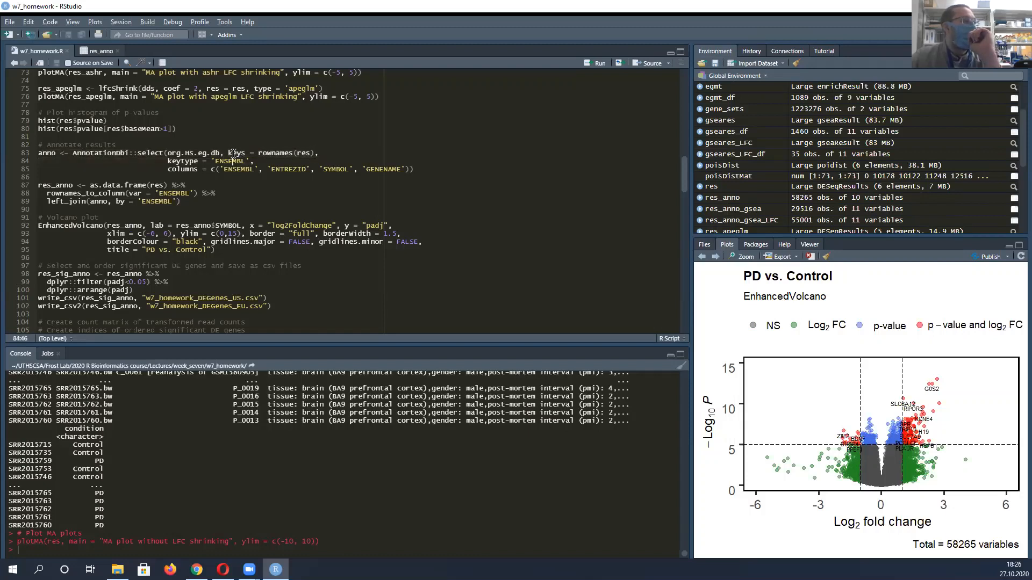
drag(180, 161, 245, 161)
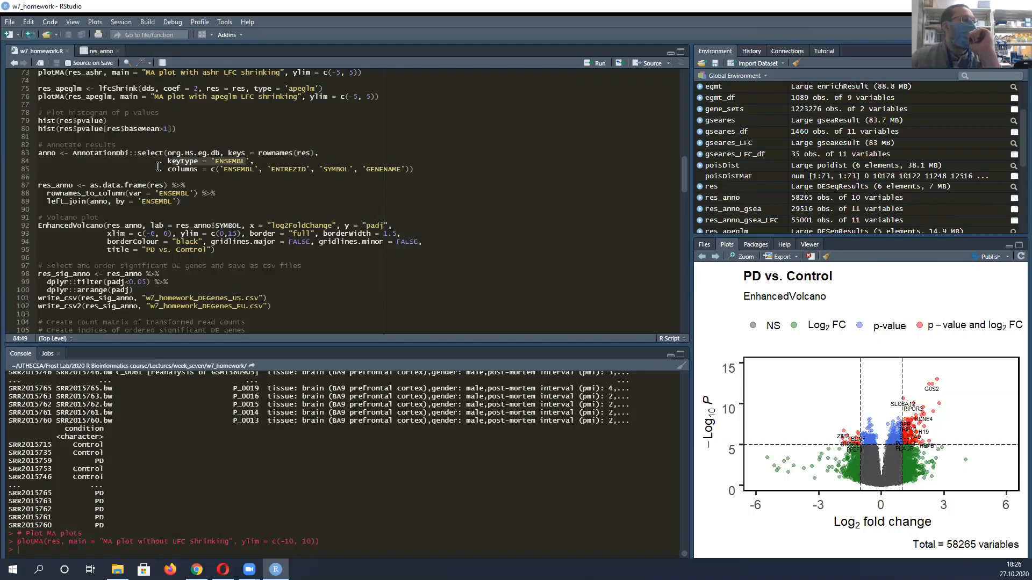
drag(169, 168, 417, 168)
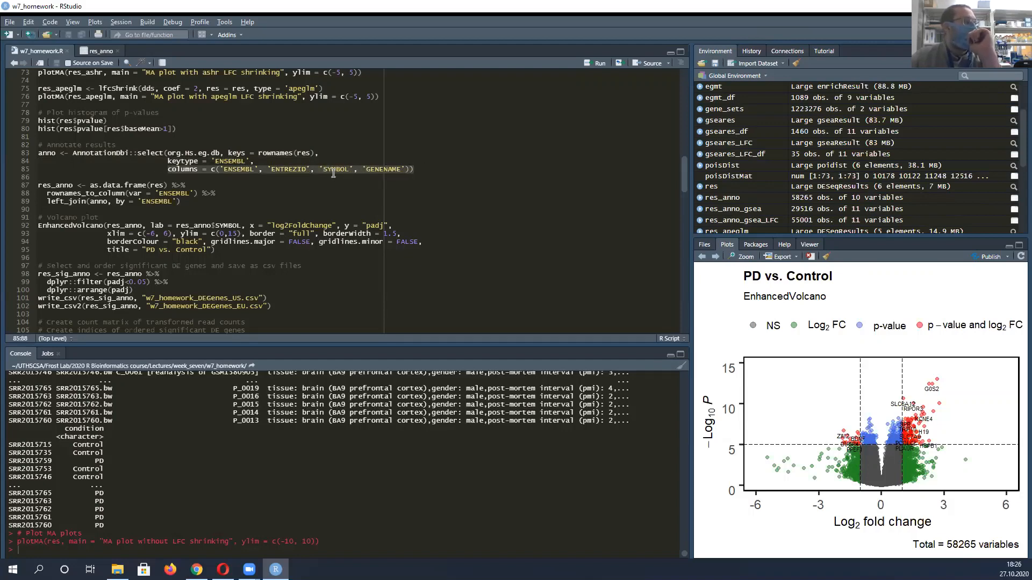
Highlight the res_anno pipeline that moves row names into an ENSEMBL column and joins the annotation
scroll(327, 174, down, 3)
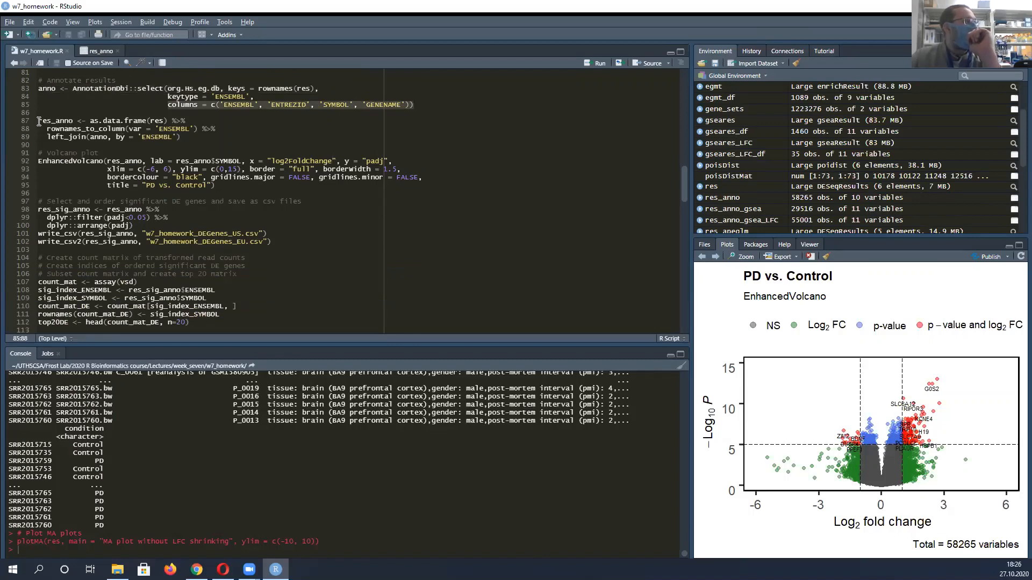
drag(39, 118, 200, 134)
scroll(210, 141, down, 2)
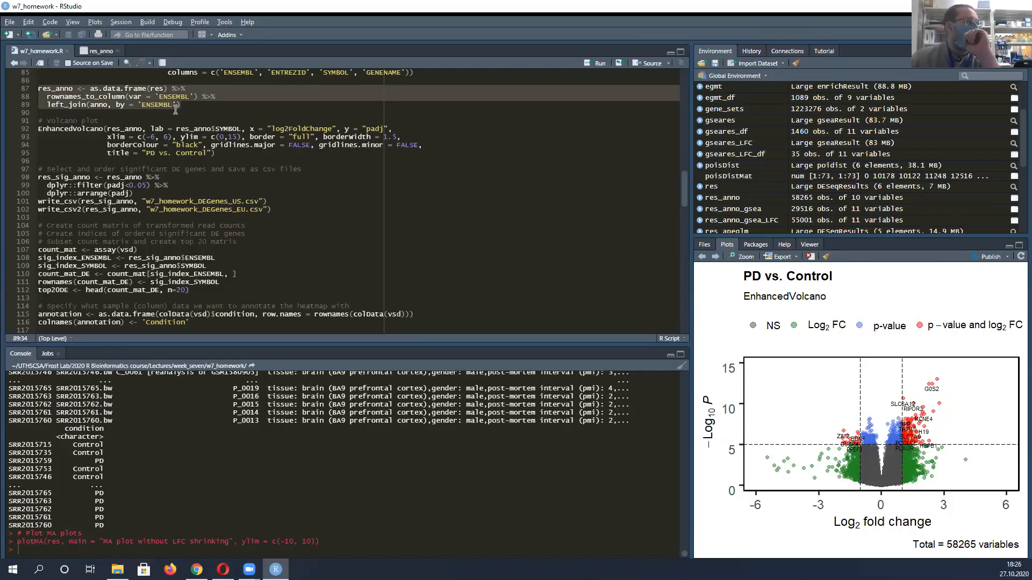
Point out filter(padj<0.05) and arrange(padj) in the res_sig_anno code
scroll(175, 112, down, 2)
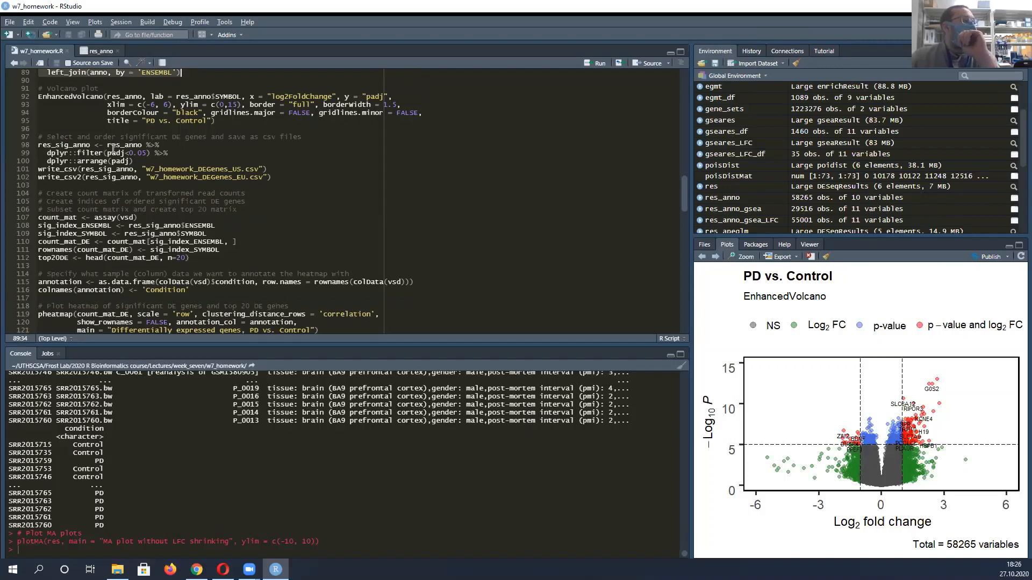
drag(104, 145, 150, 154)
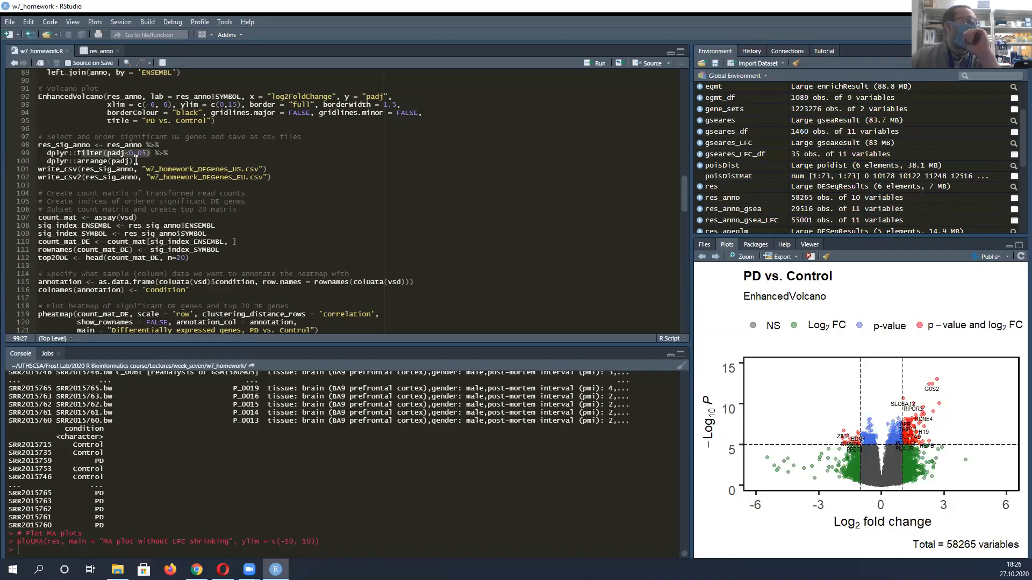
click(63, 161)
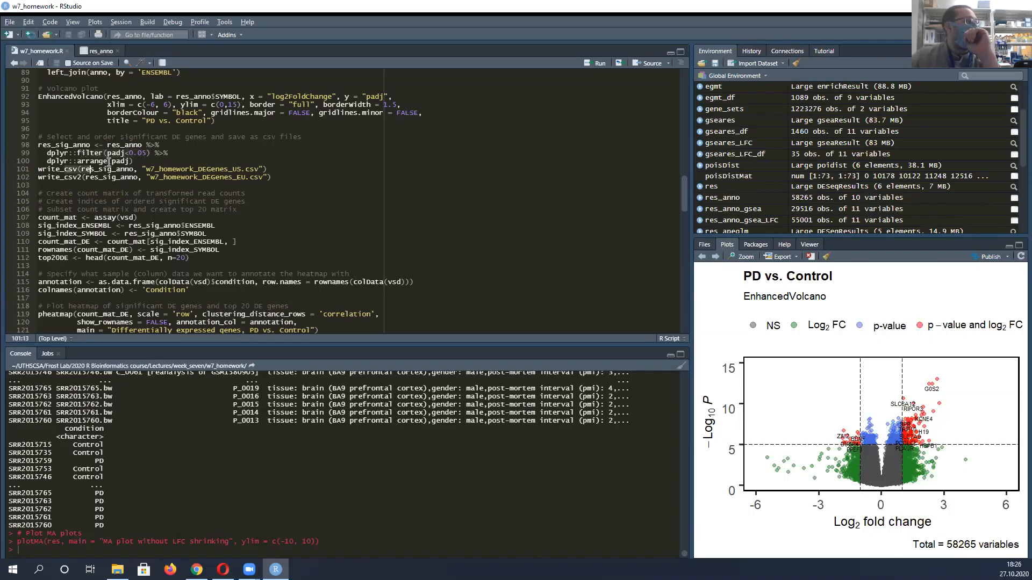
click(128, 161)
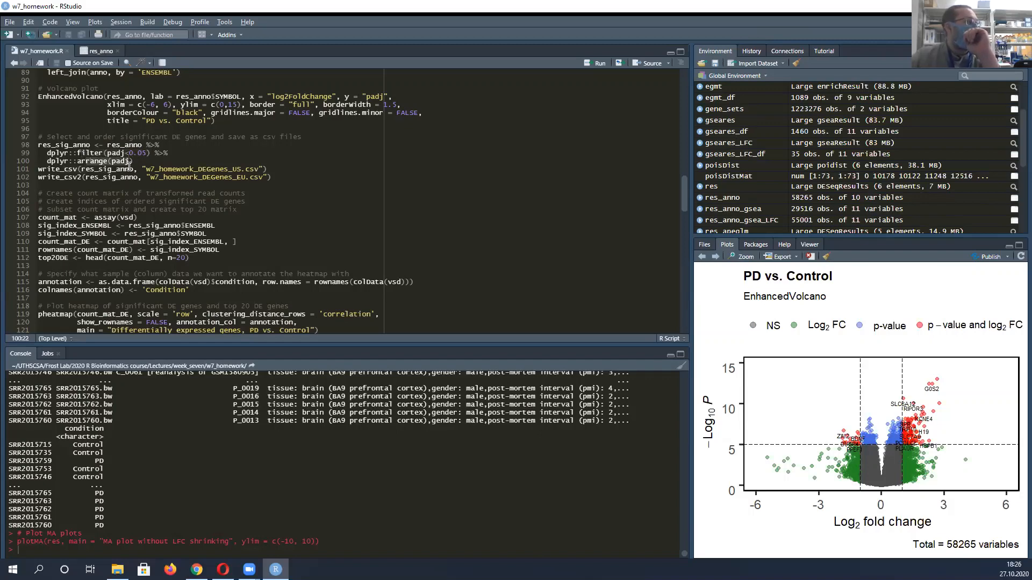
Highlight the write_csv and write_csv2 lines that save the DE genes as US and EU files, ending on write_csv2
drag(38, 169, 274, 176)
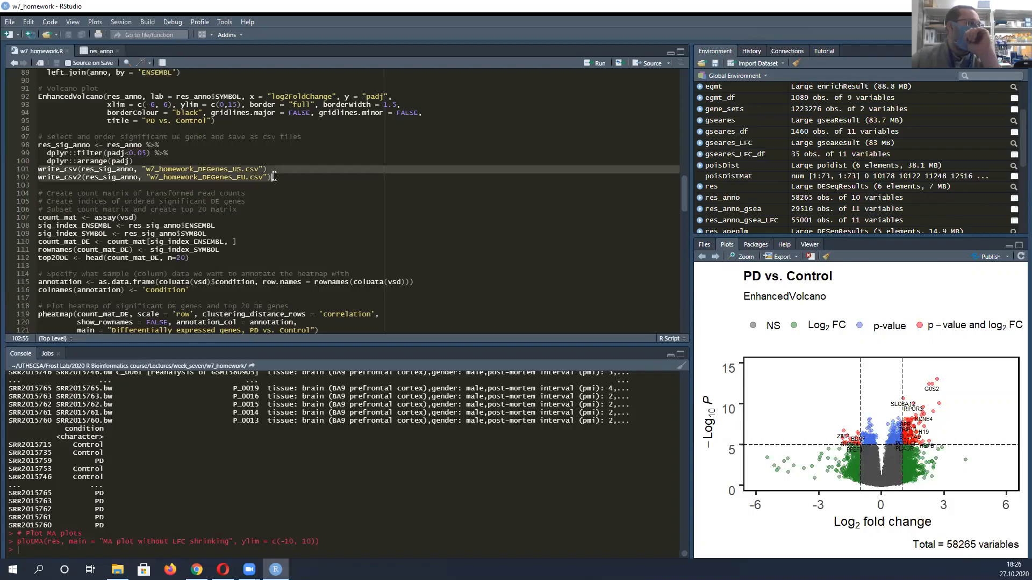
click(219, 186)
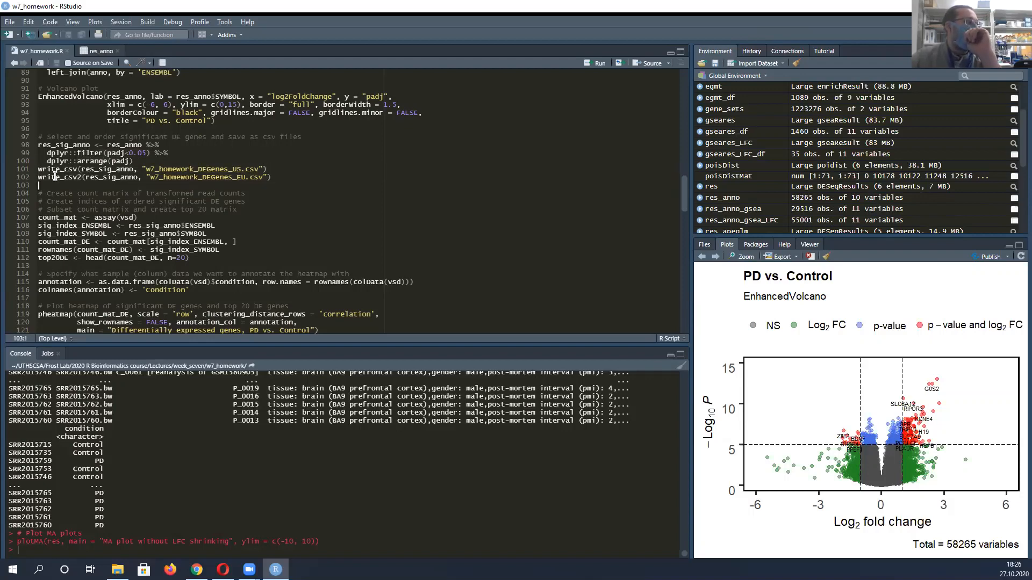
key(Up)
key(Down)
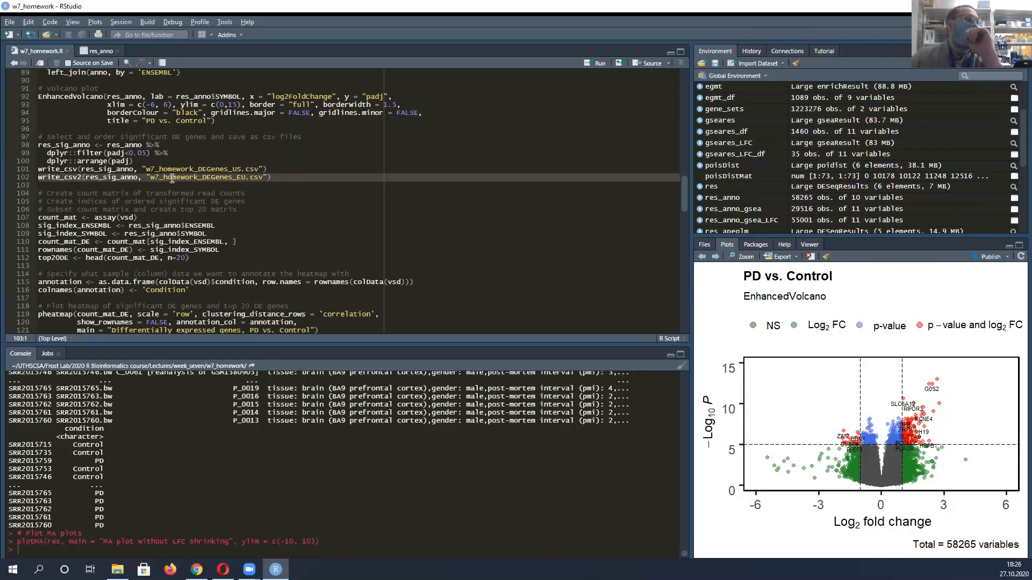
Show the "Differentially expressed genes, PD vs. Control" heatmap and highlight the count_mat <- assay(vsd) line
scroll(194, 177, down, 1)
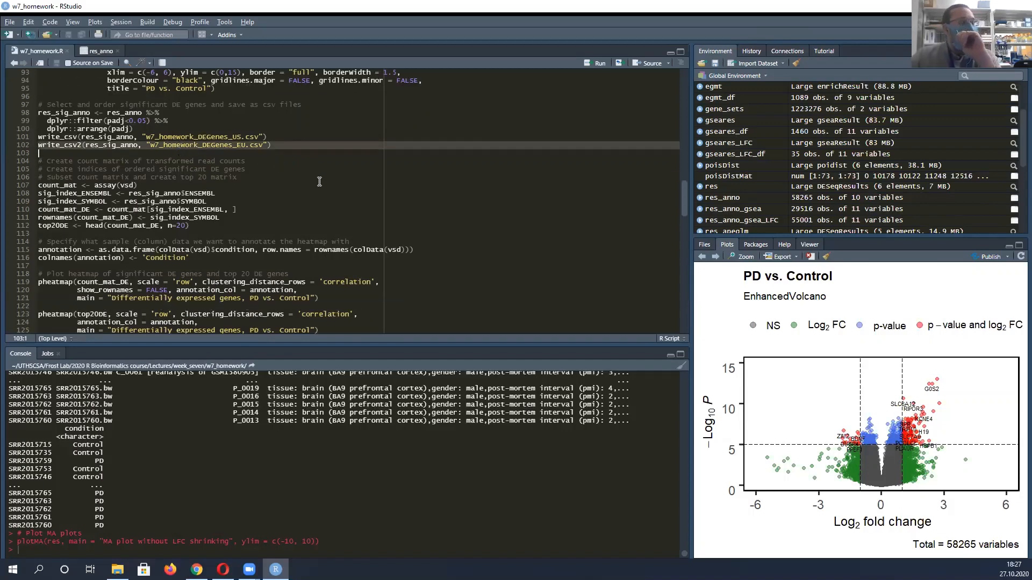
scroll(119, 180, down, 1)
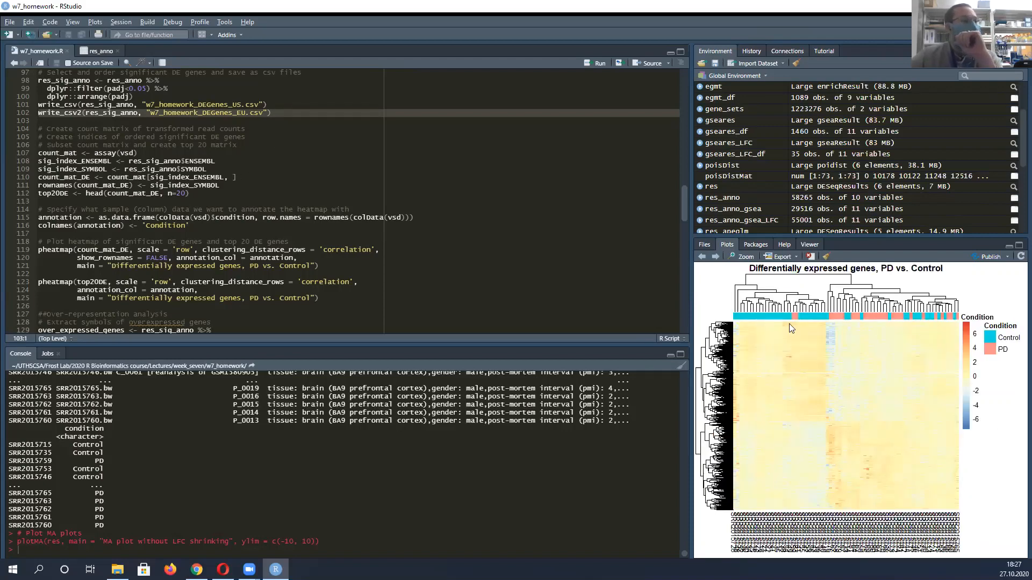
scroll(148, 164, down, 2)
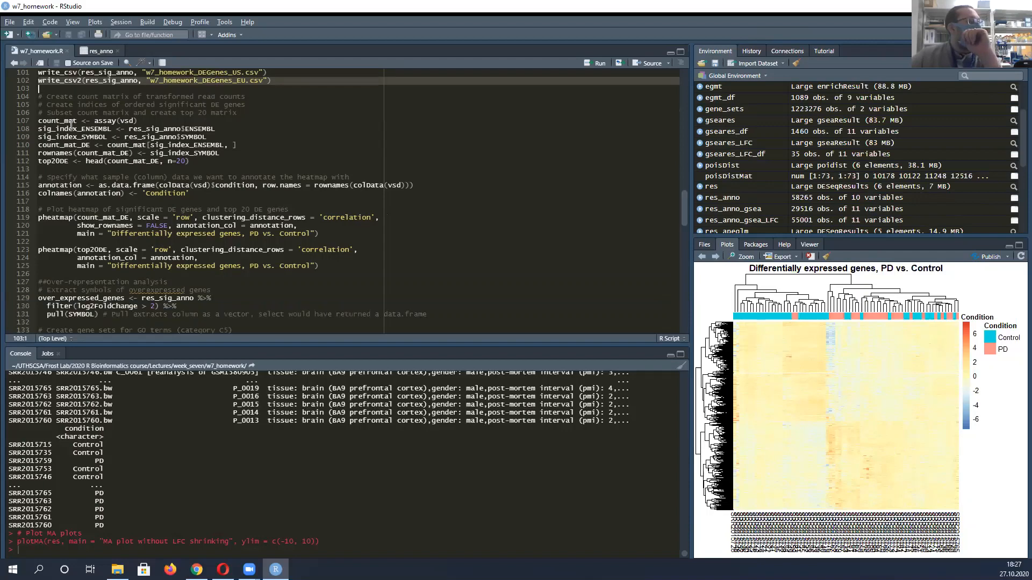
drag(39, 121, 144, 118)
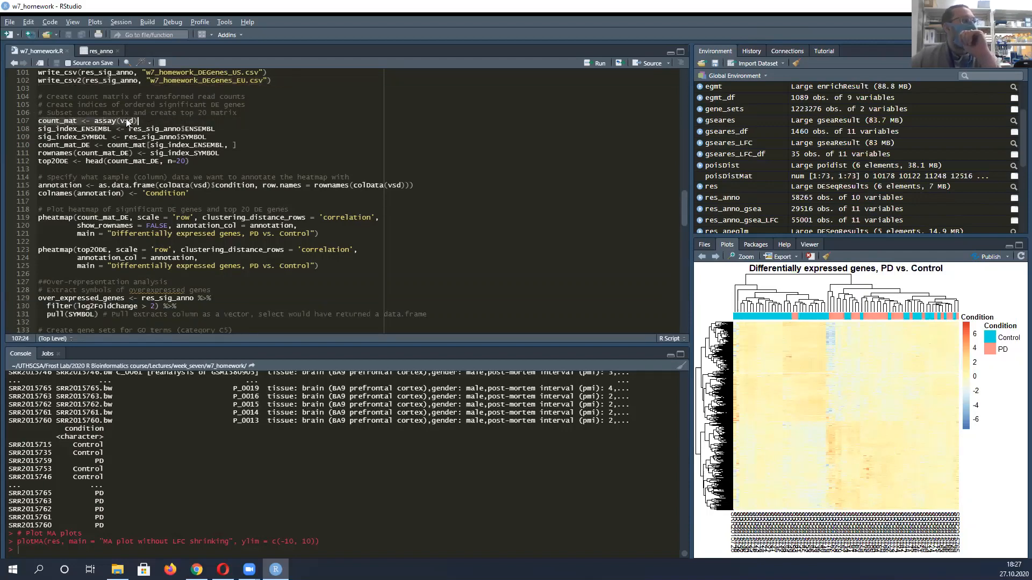
click(130, 121)
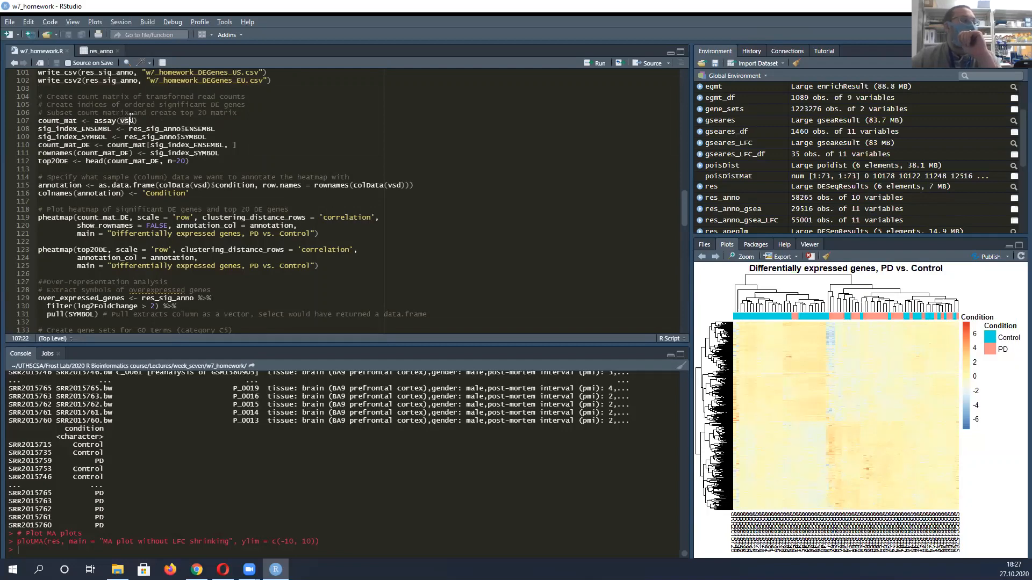
key(Right)
drag(42, 122, 141, 119)
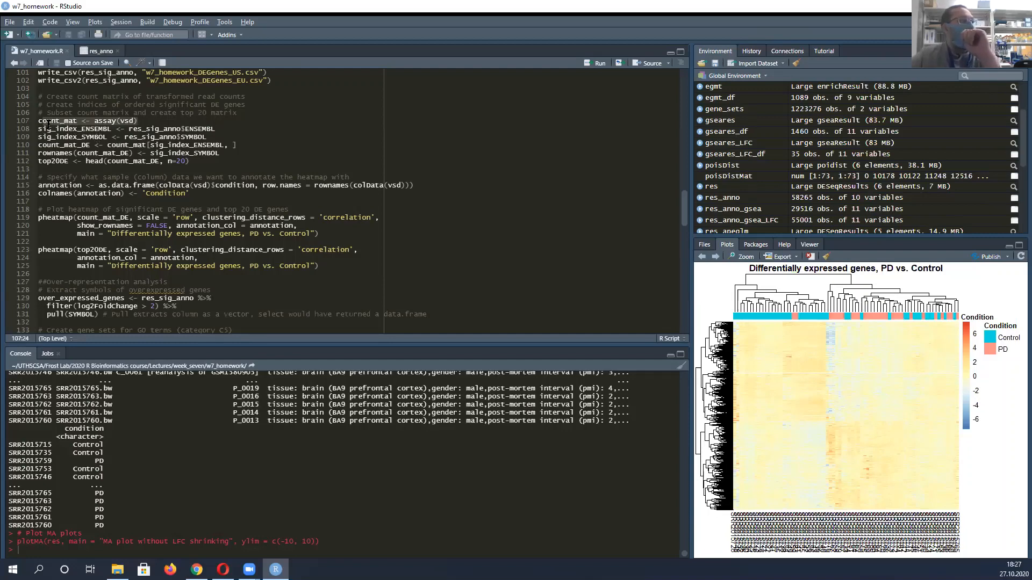
Point out the sig_index_ENSEMBL and sig_index_SYMBOL variables and the res_sig_anno ENSEMBL column used for indexing
click(119, 128)
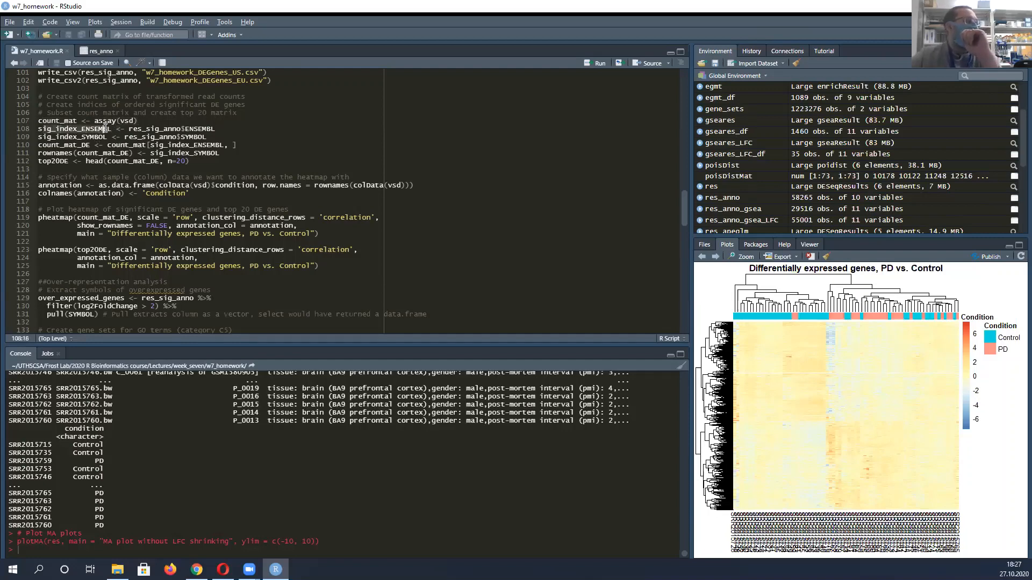
click(108, 136)
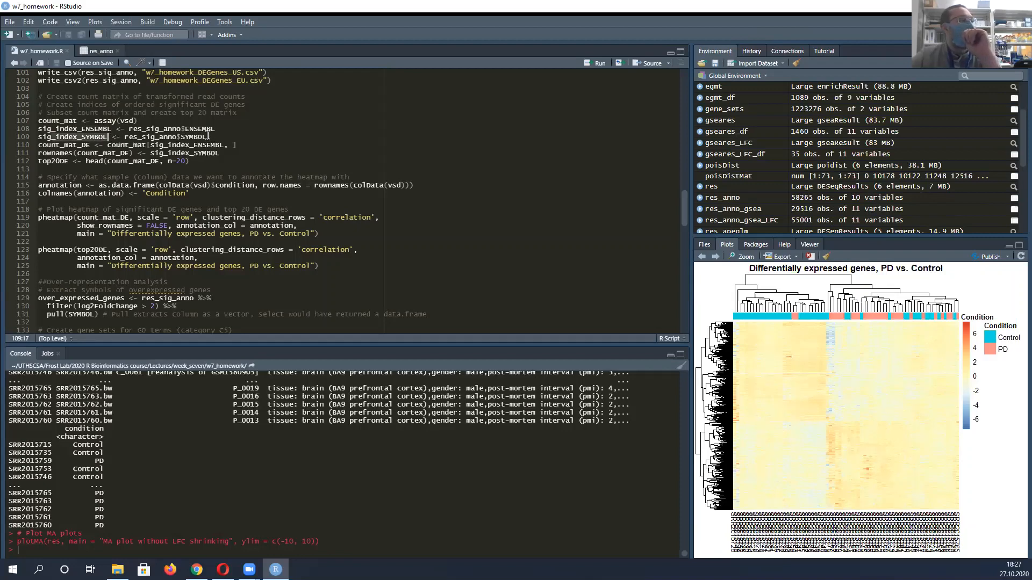
click(168, 136)
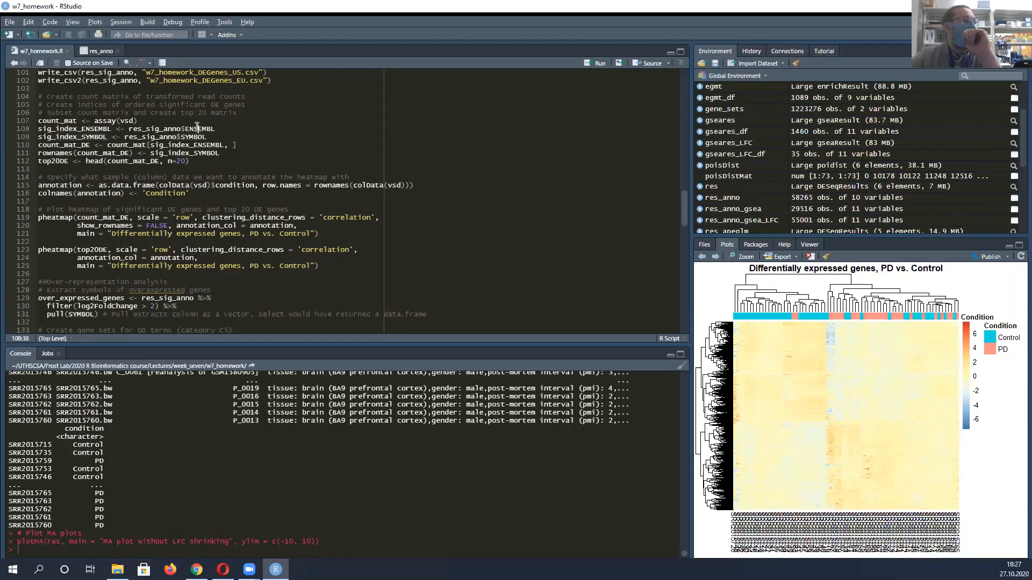
double_click(195, 128)
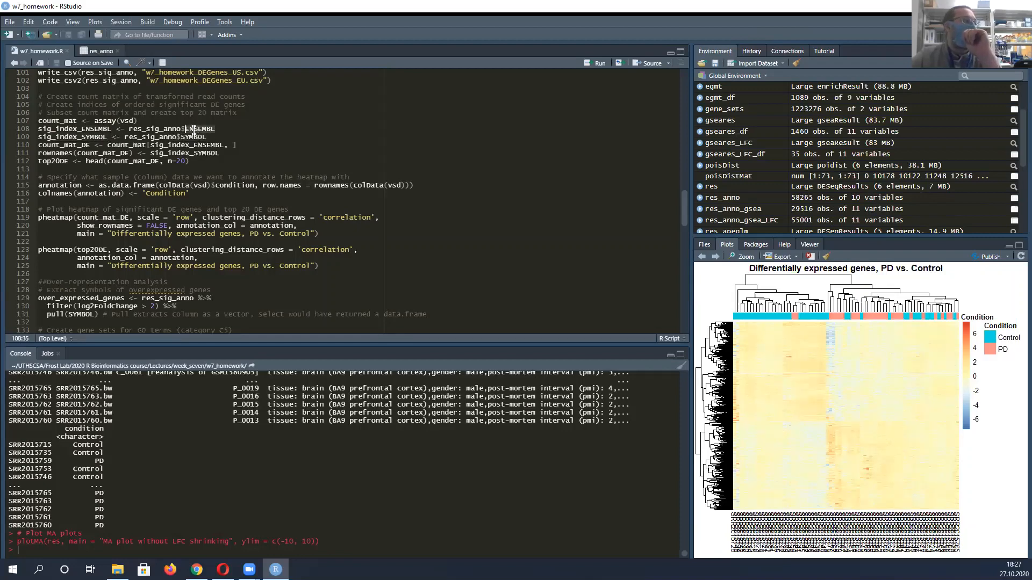
click(134, 129)
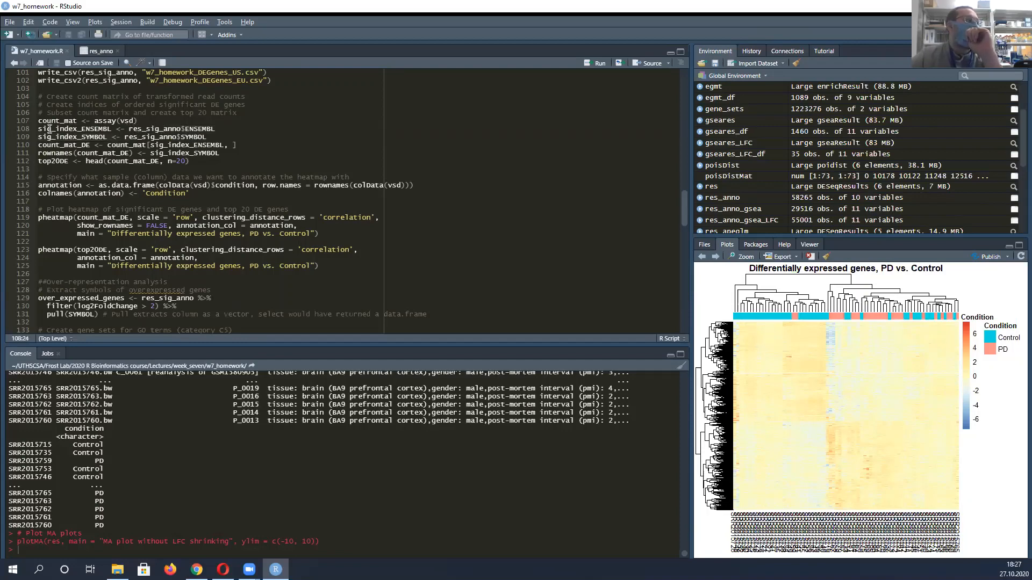
drag(37, 129, 112, 128)
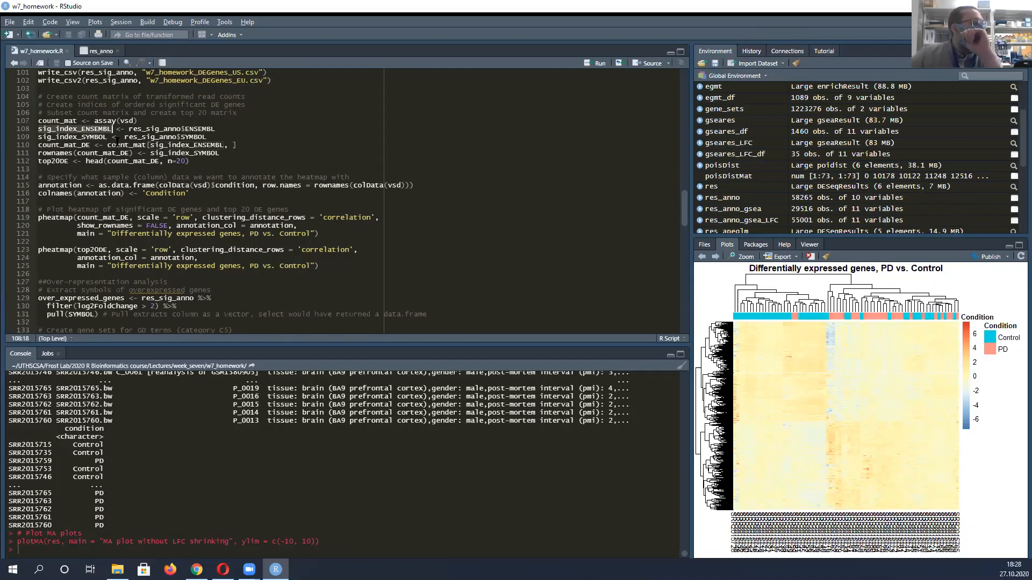
Highlight the count_mat_DE subsetting by sig_index_ENSEMBL and the line assigning sig_index_SYMBOL as its row names
drag(40, 145, 186, 145)
drag(219, 142, 226, 141)
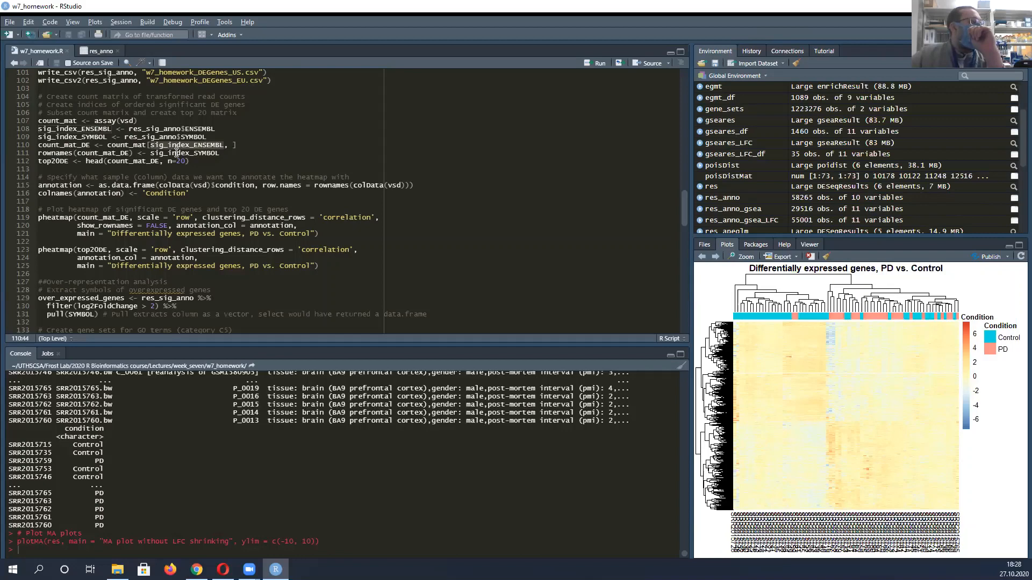
click(42, 153)
drag(71, 151, 215, 154)
scroll(74, 132, down, 2)
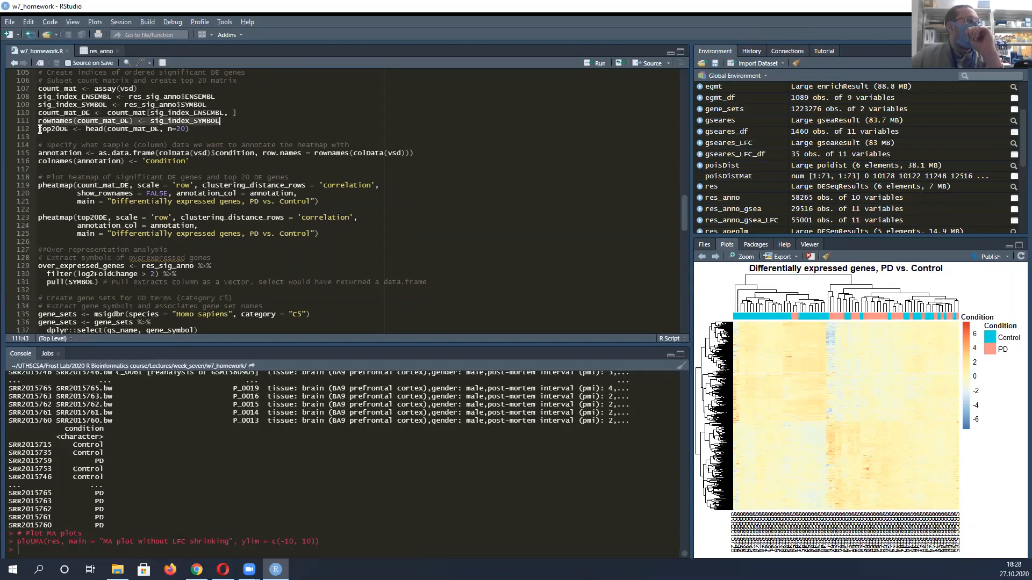
Point out the top20DE line with n=20 and highlight the lines creating annotation and naming its column 'Condition'
click(194, 130)
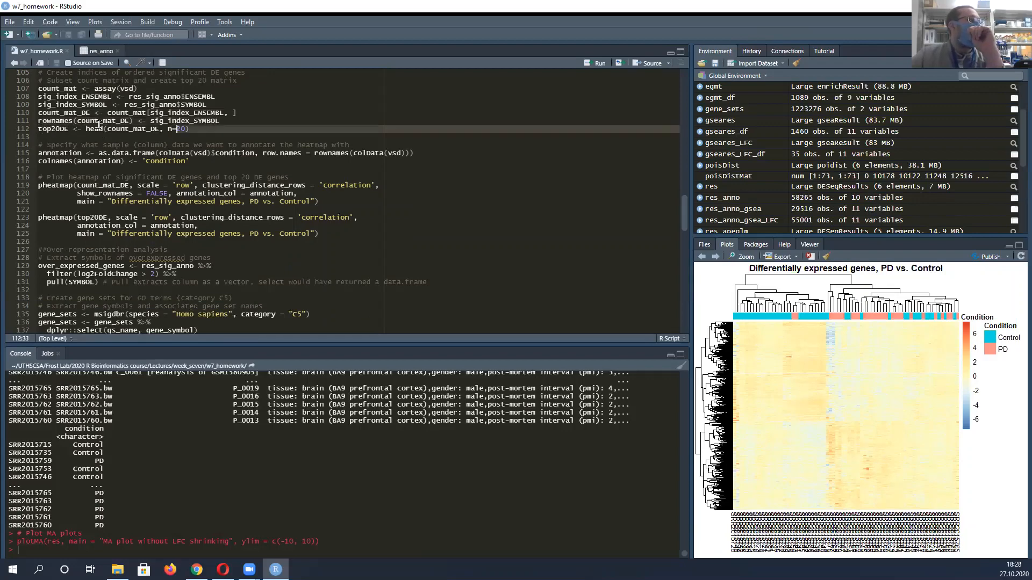
click(37, 125)
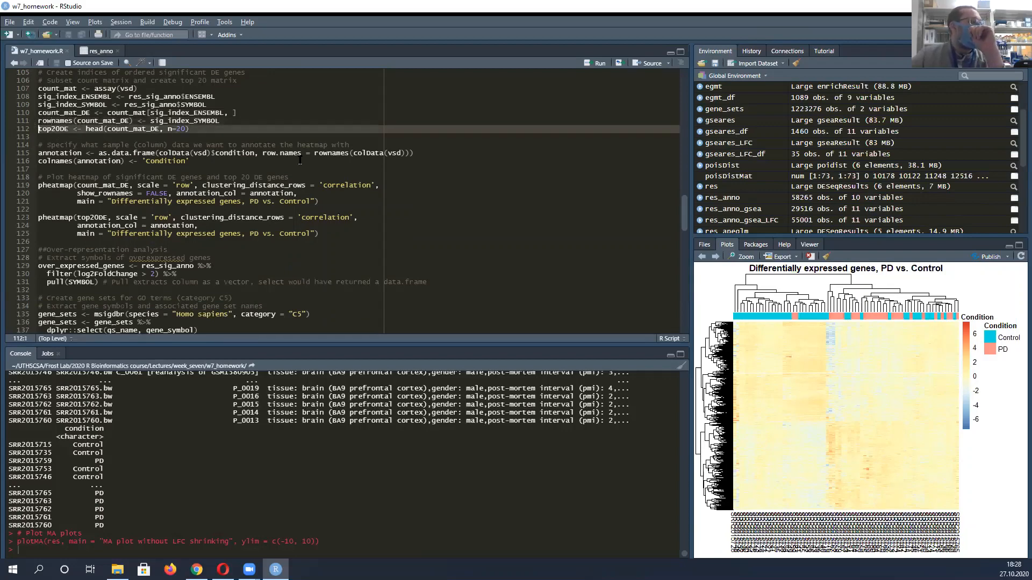
scroll(112, 160, down, 2)
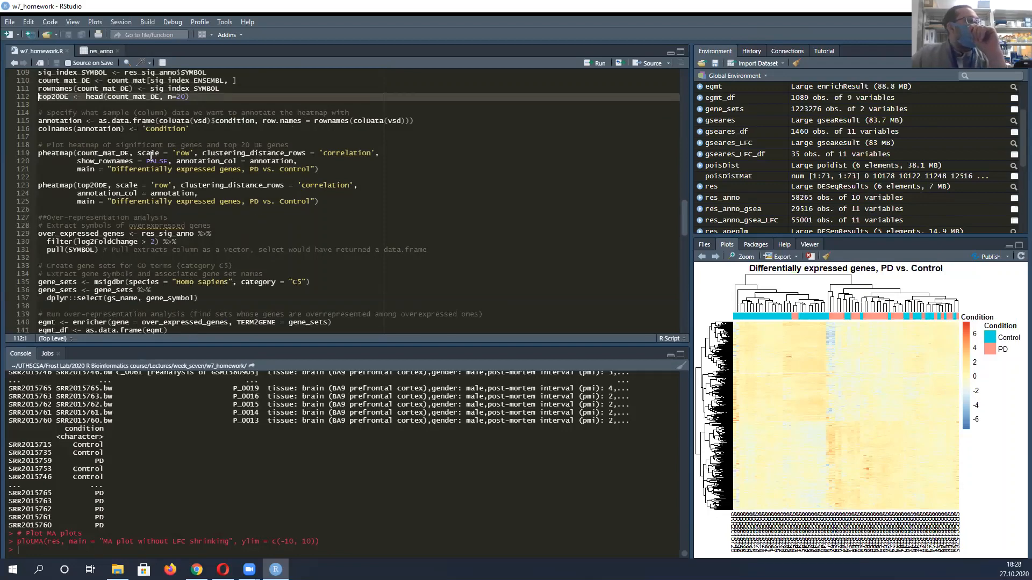
drag(198, 128, 37, 120)
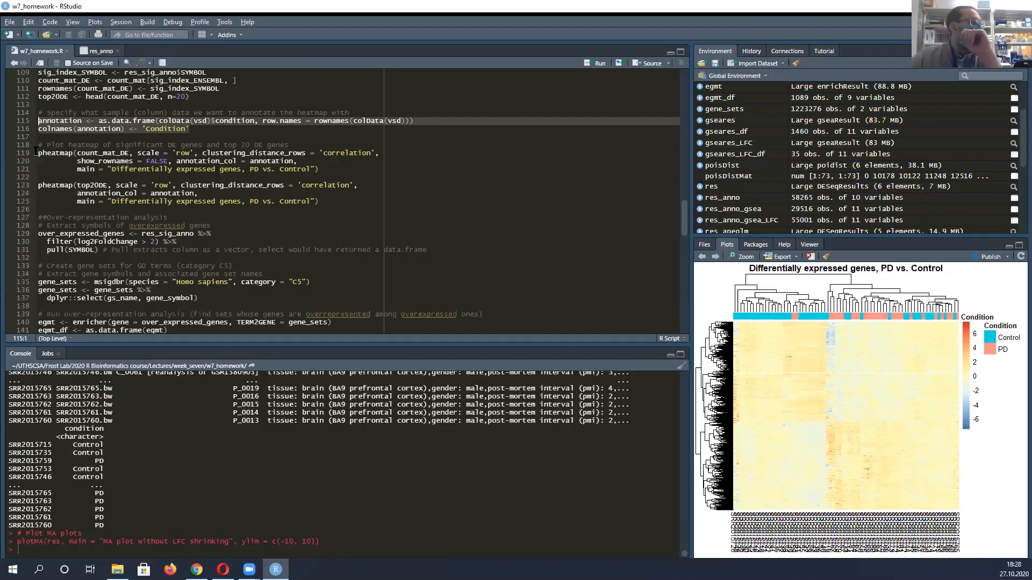
Highlight the pheatmap call for count_mat_DE and examine its heatmap of all significant DE genes in an enlarged plot window
drag(34, 154, 319, 168)
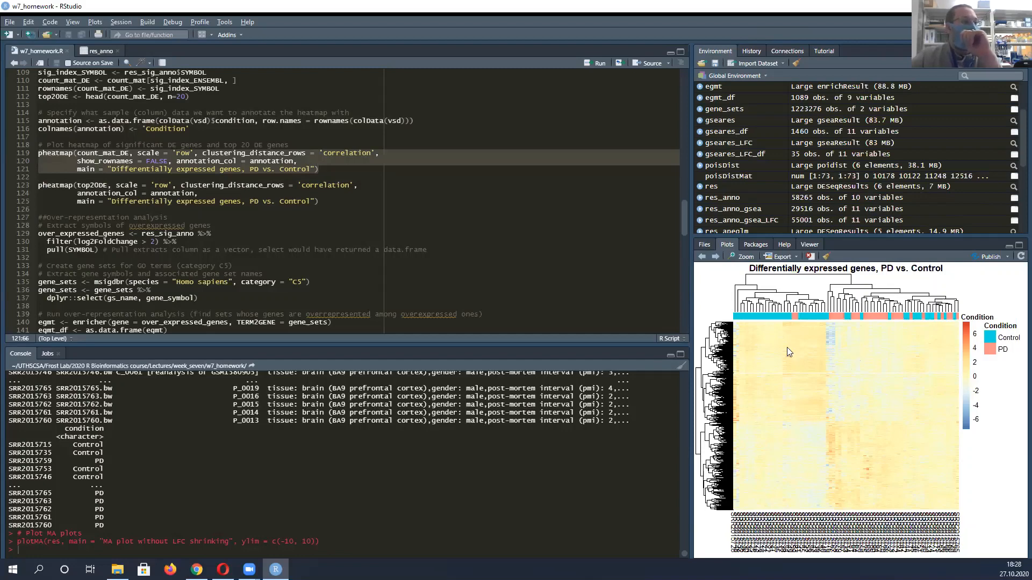
click(50, 81)
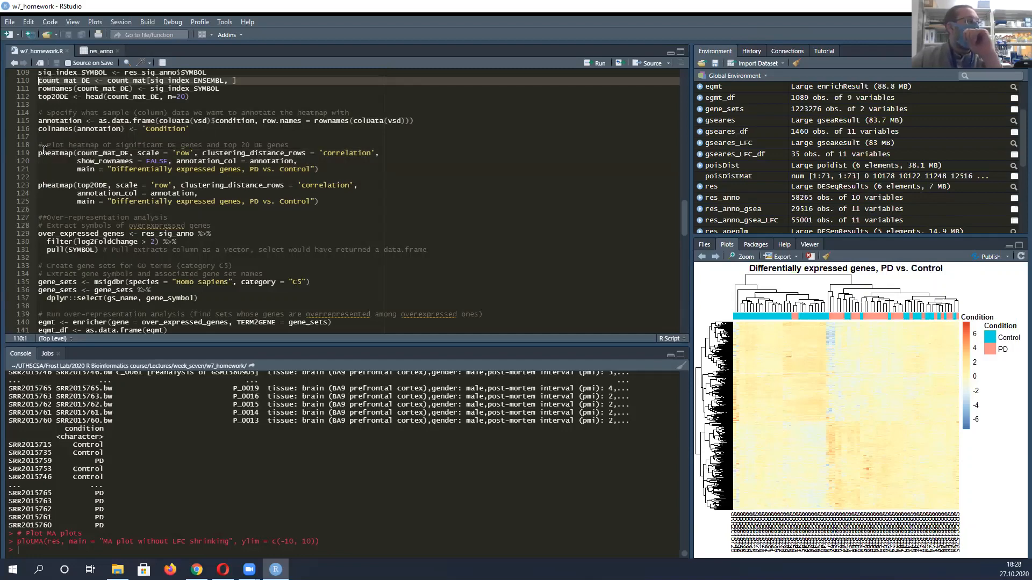
drag(44, 153, 344, 176)
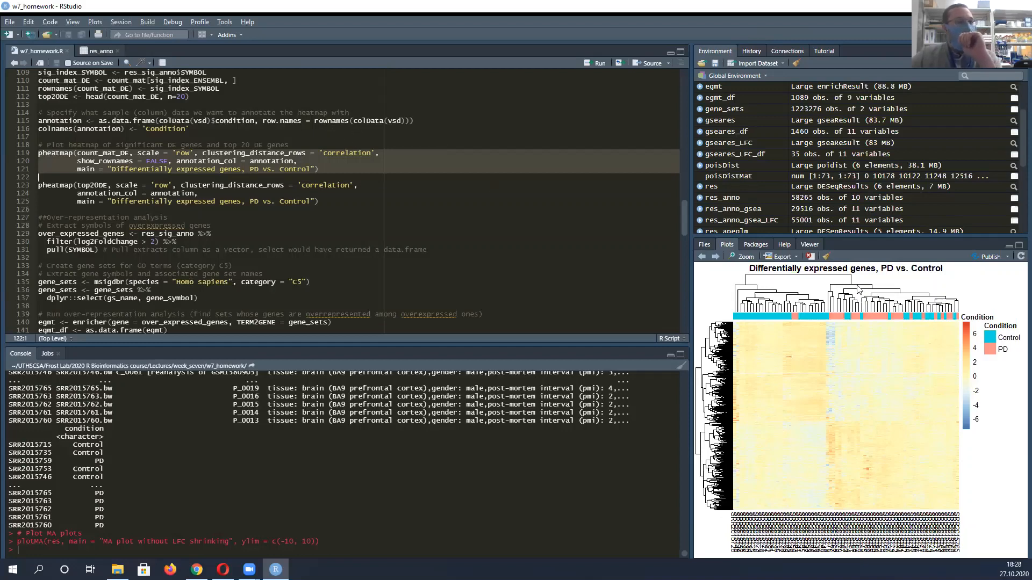
click(746, 257)
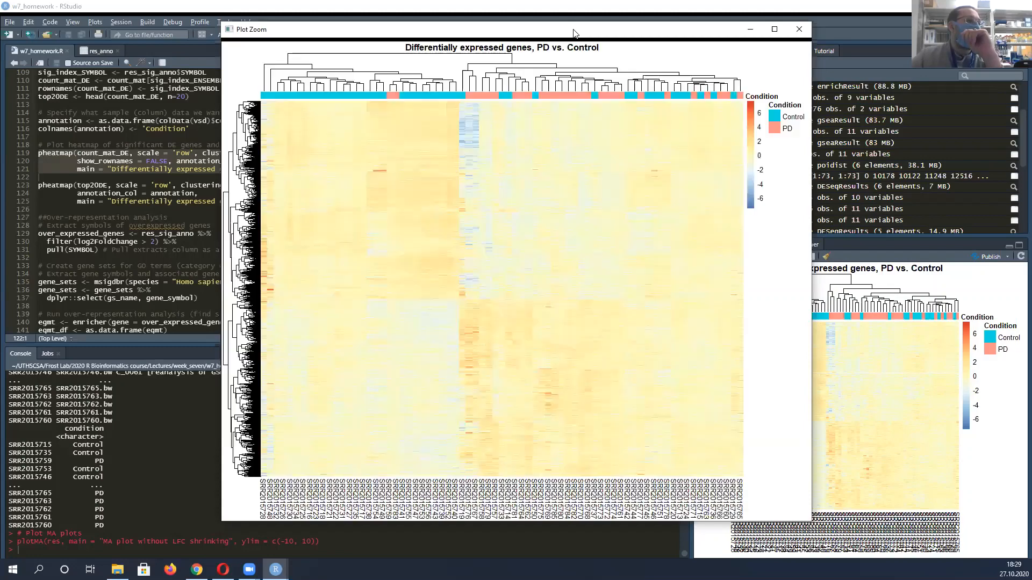
drag(571, 30, 586, 31)
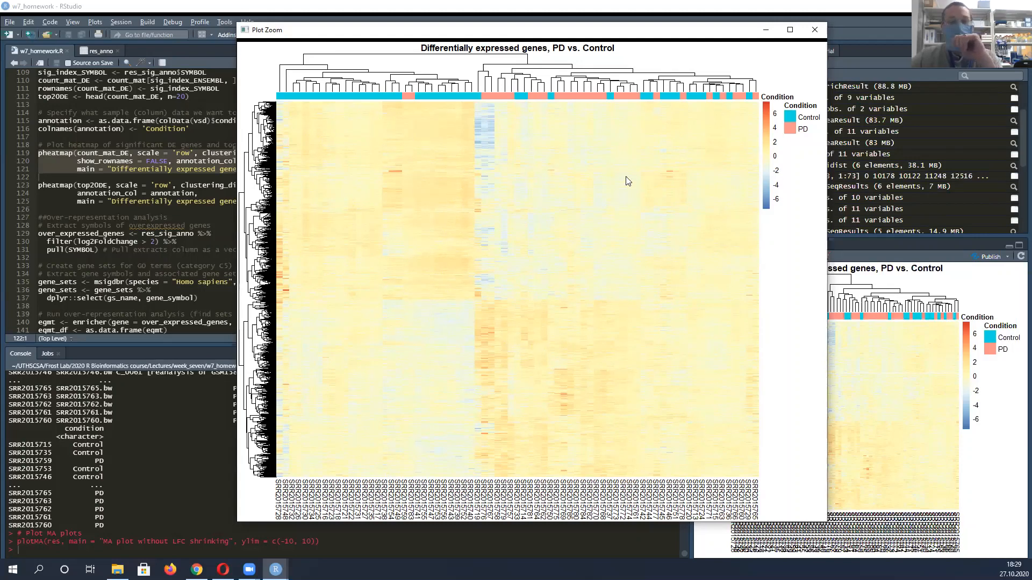
click(817, 32)
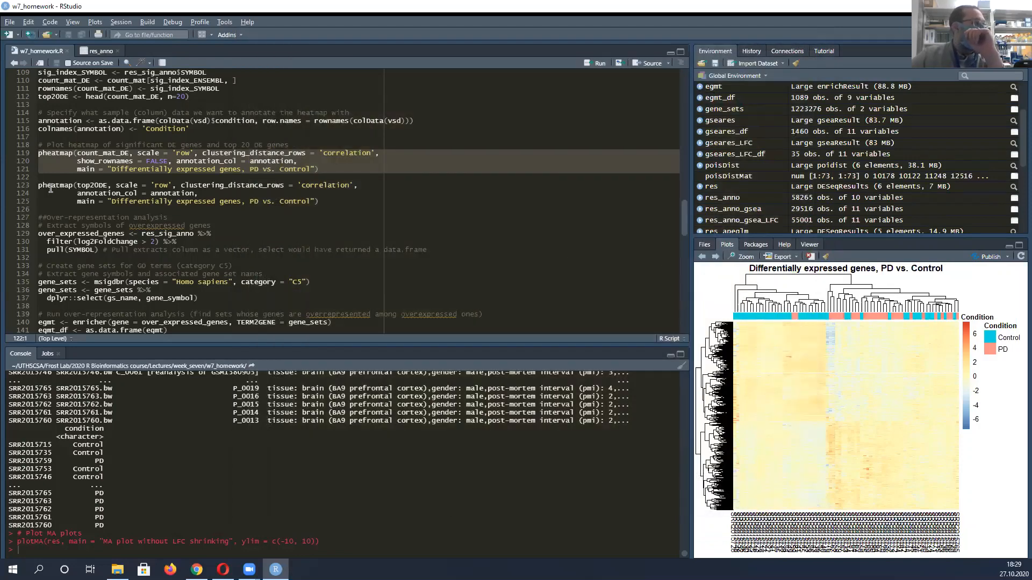
Highlight the pheatmap call for top20DE, display the top 20 DE genes heatmap and examine it enlarged
key(Down)
key(ctrl+Return)
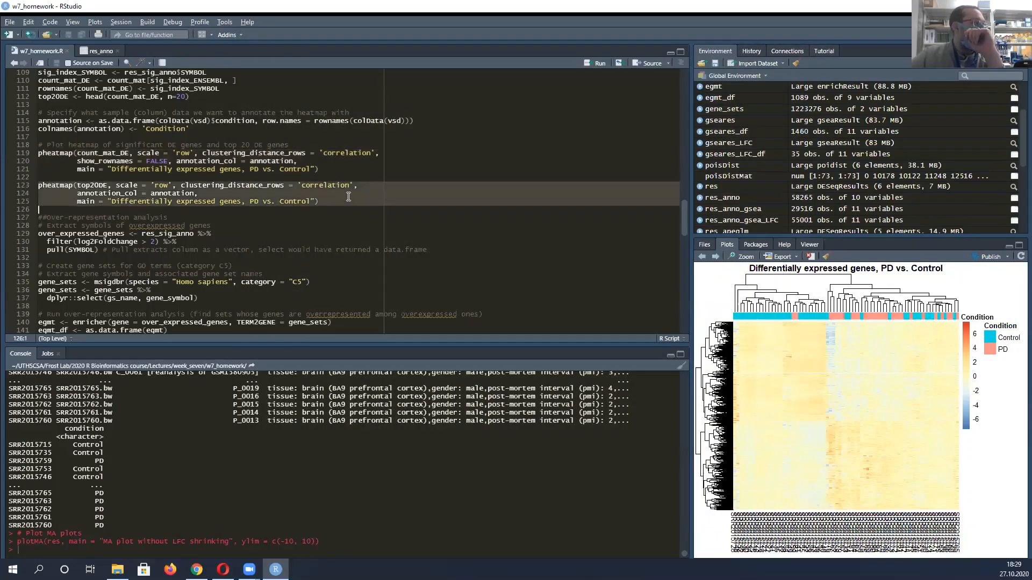
click(59, 97)
key(ctrl+Return)
click(39, 184)
key(ctrl+Return)
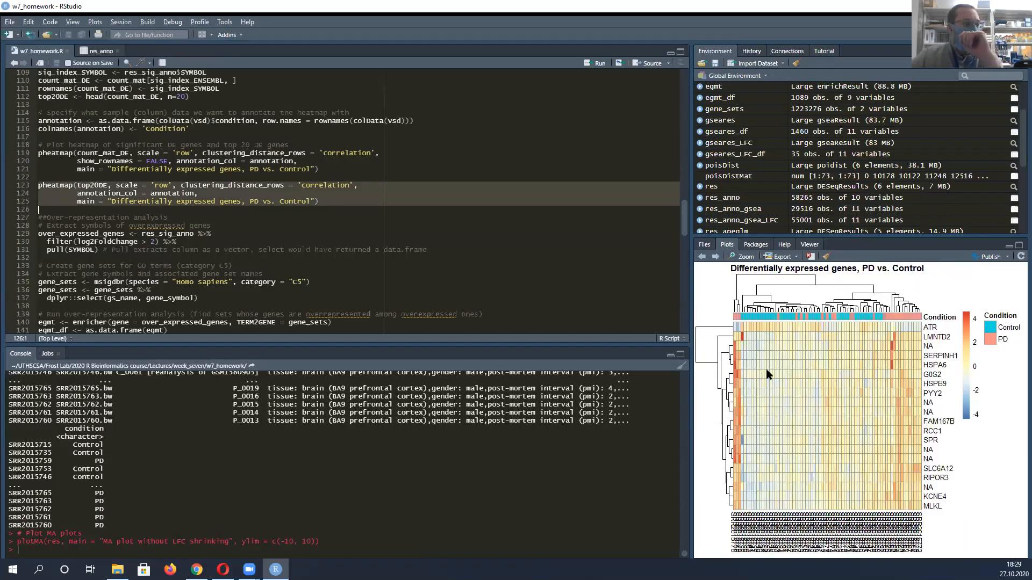
click(743, 257)
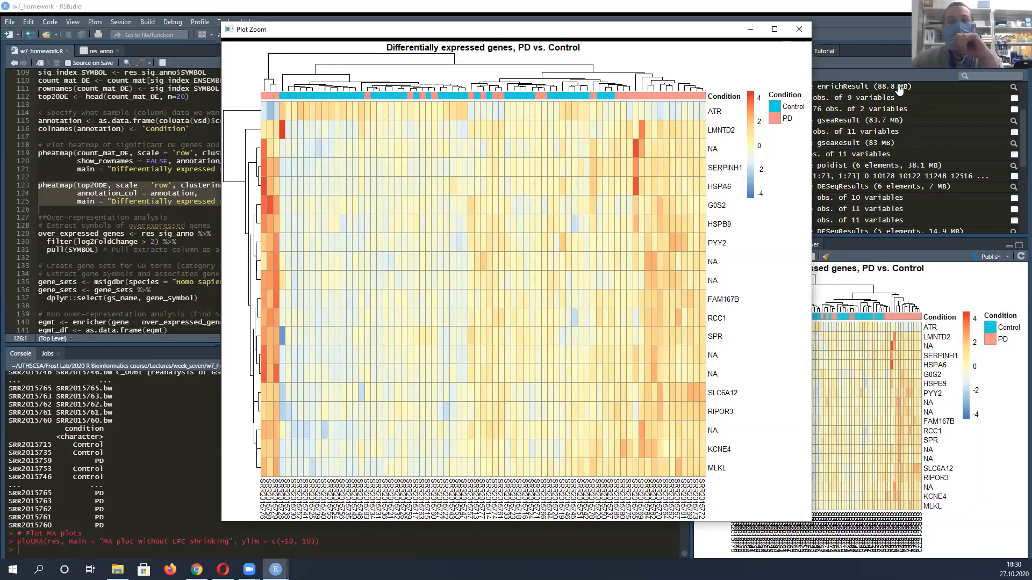
click(800, 33)
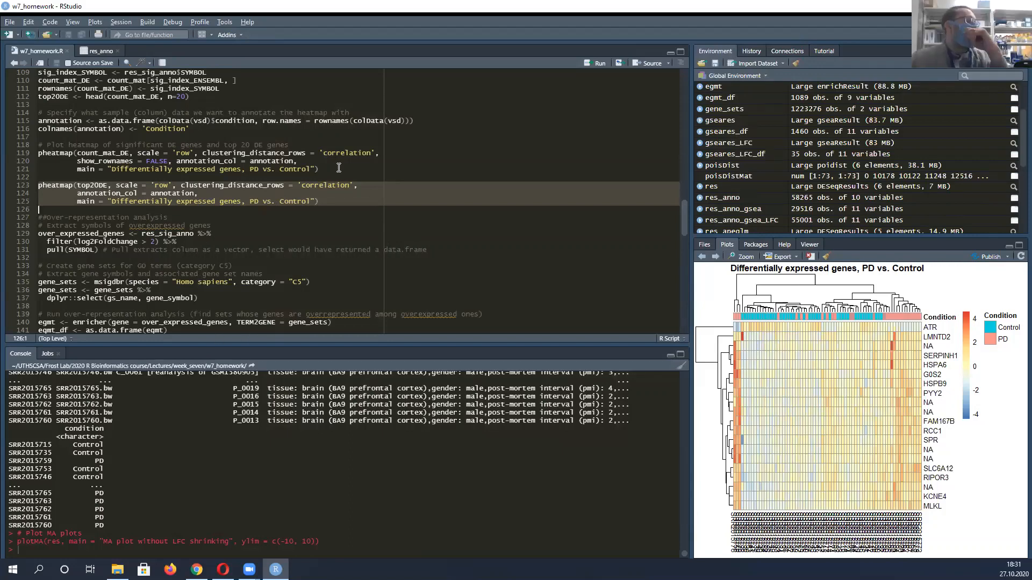
Point out the over_expressed_genes assignment in the over-representation section and its res_sig_anno input
scroll(321, 186, down, 4)
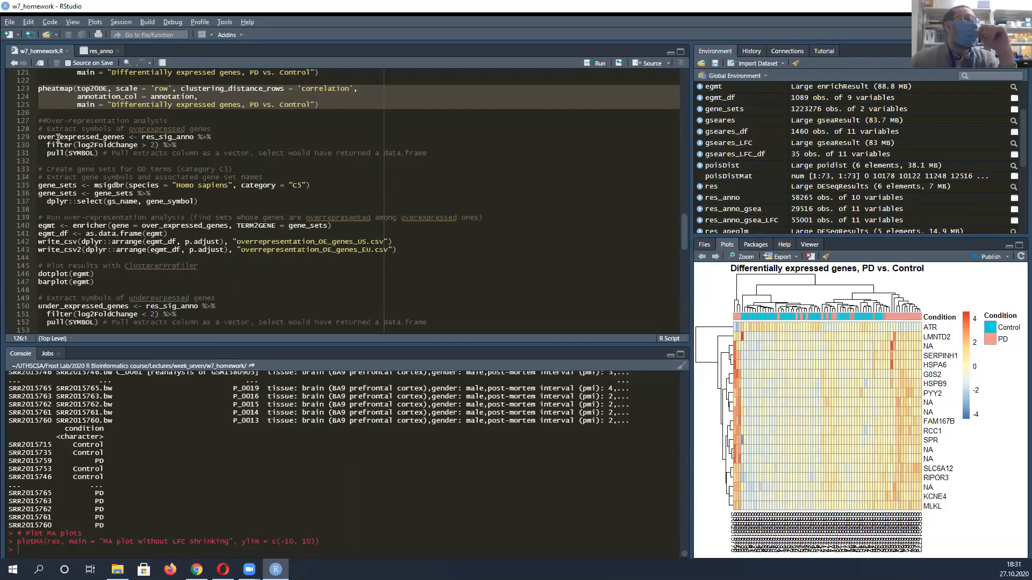
click(40, 136)
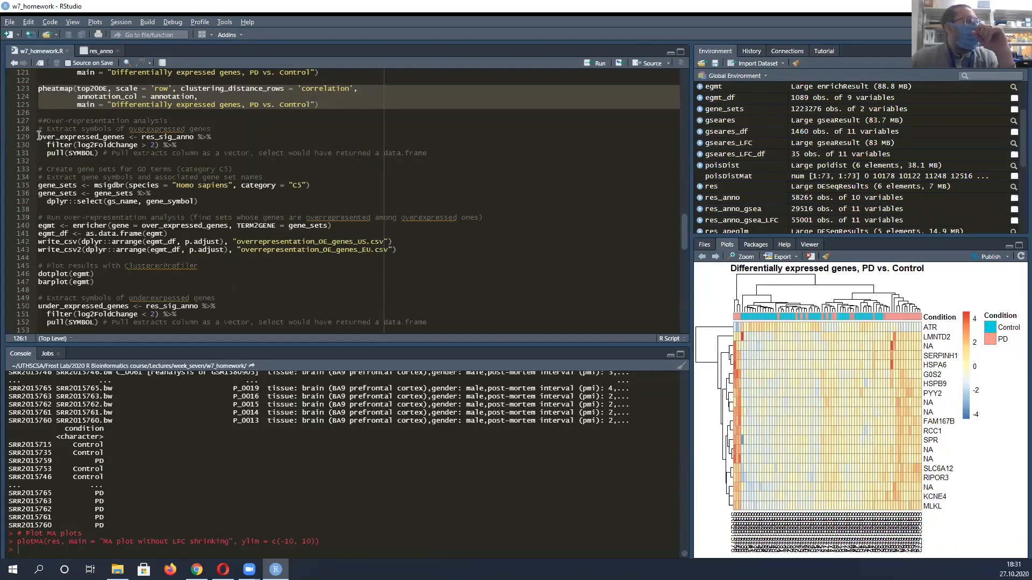
drag(46, 137, 191, 137)
click(146, 137)
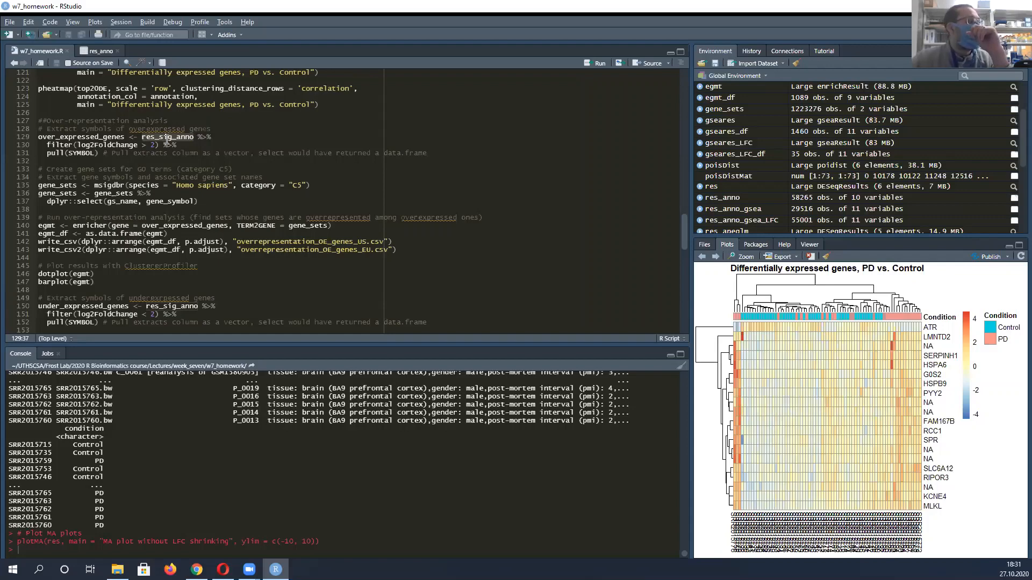
click(176, 138)
Highlight the filter(log2FoldChange > 2) condition and the pull(SYMBOL) call that extract the overexpressed gene symbols
drag(47, 151, 116, 143)
click(77, 142)
drag(45, 144, 179, 144)
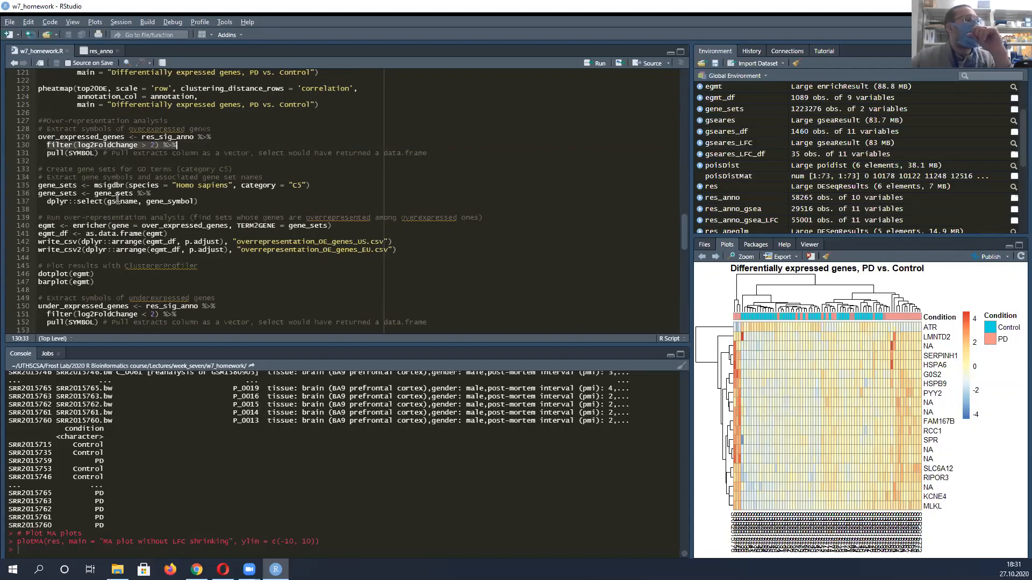
click(81, 154)
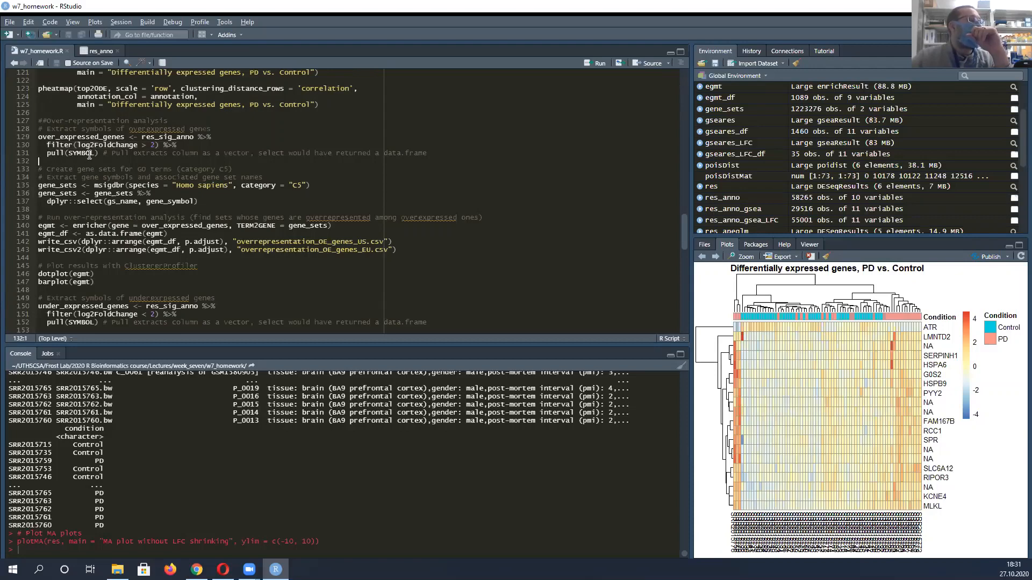
drag(99, 155, 52, 153)
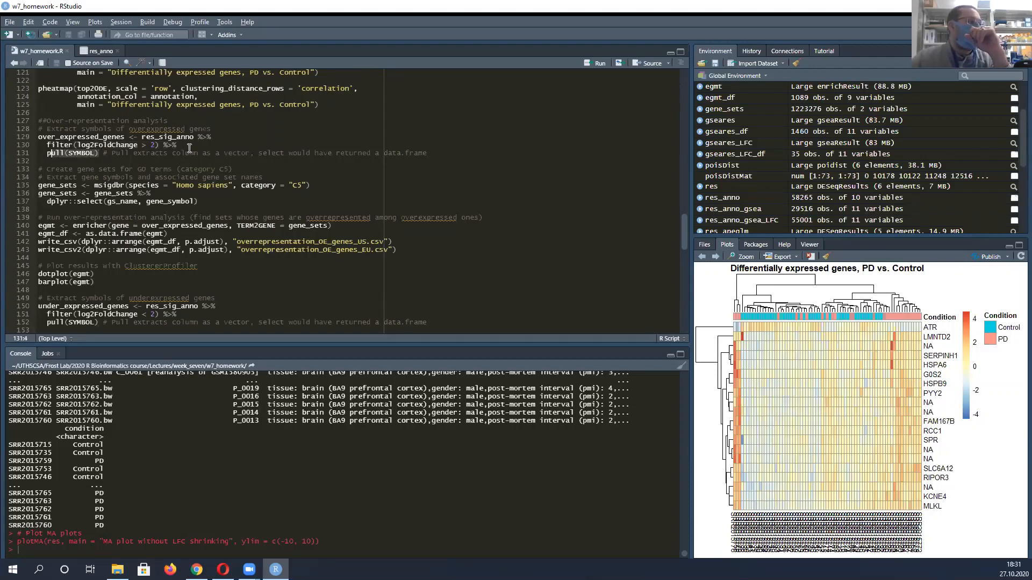
Highlight the msigdbr function in the gene_sets line, along with its "Homo sapiens" species and "C5" category arguments
scroll(235, 135, down, 2)
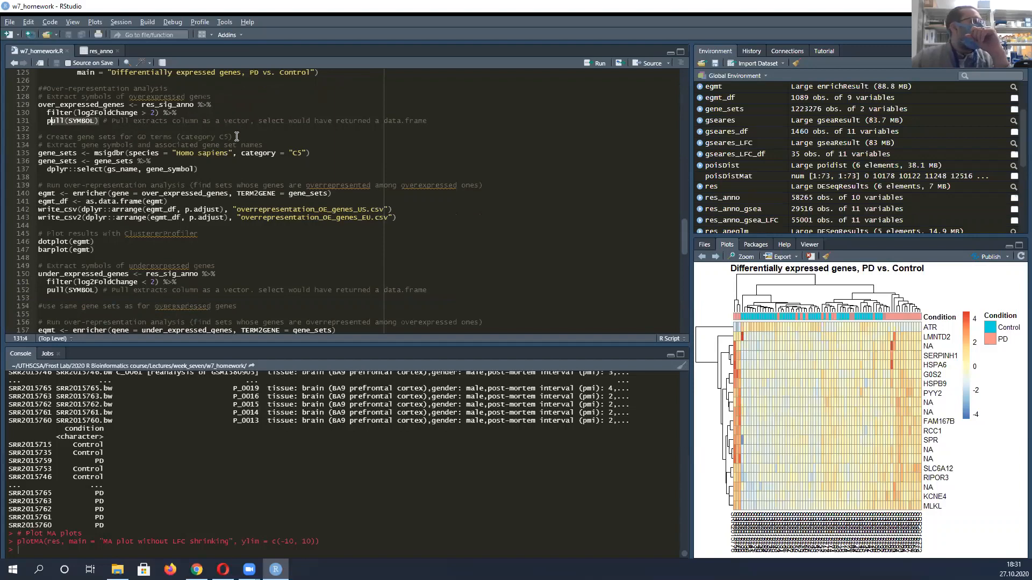
click(111, 161)
click(103, 152)
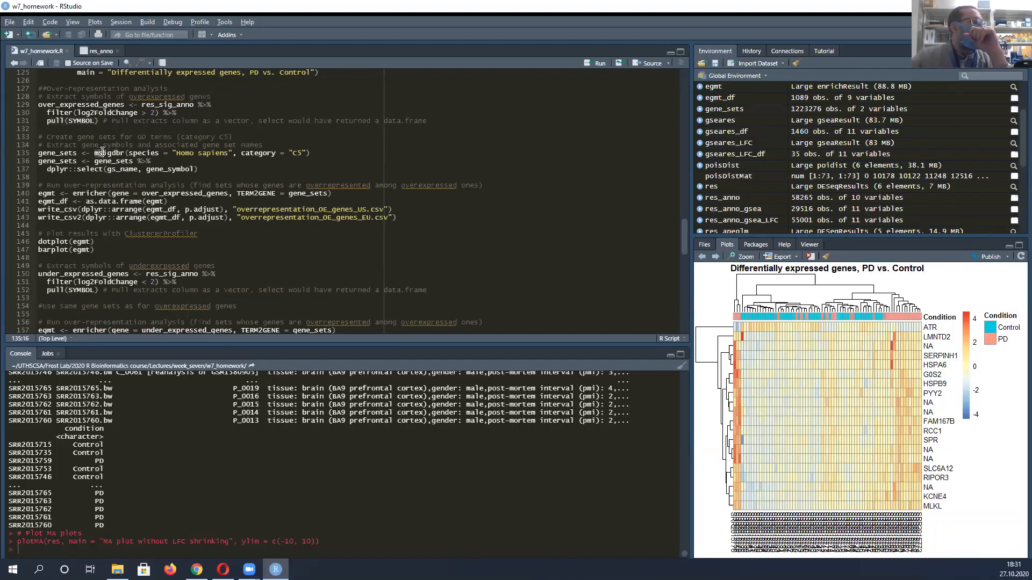
double_click(103, 153)
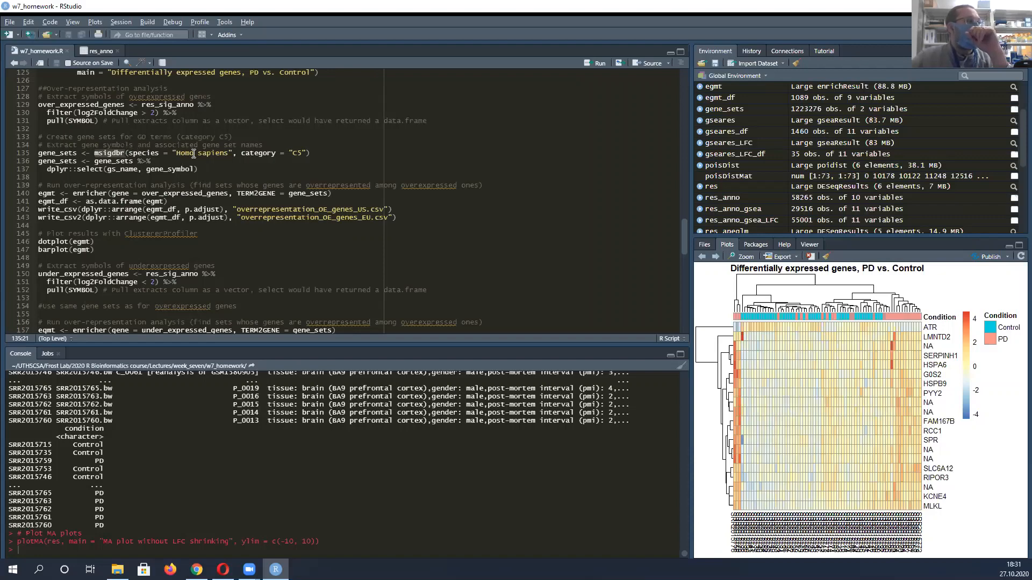
drag(177, 154, 306, 153)
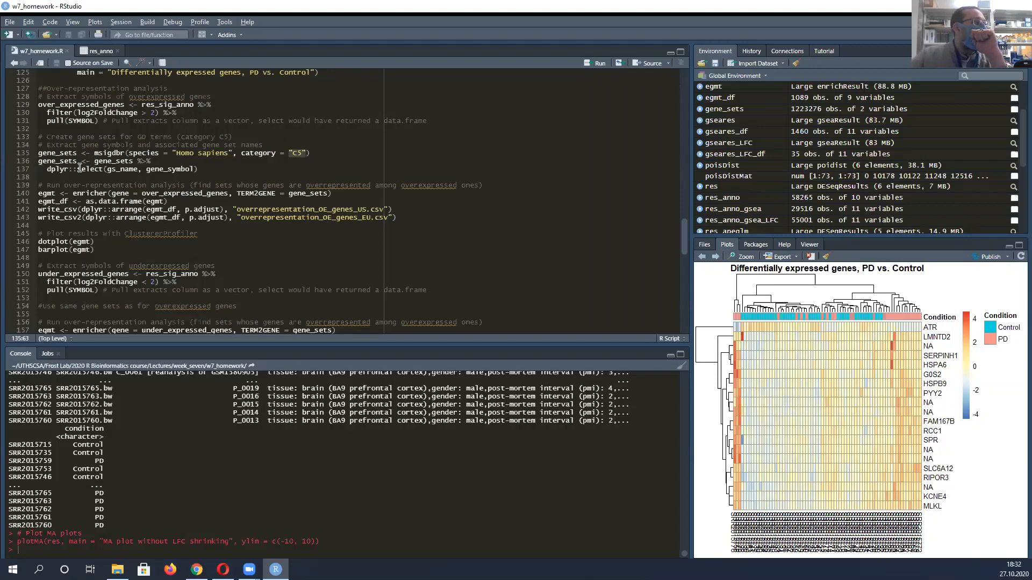
Highlight the dplyr::select call on gene_sets and its gs_name and gene_symbol columns
click(118, 153)
click(133, 169)
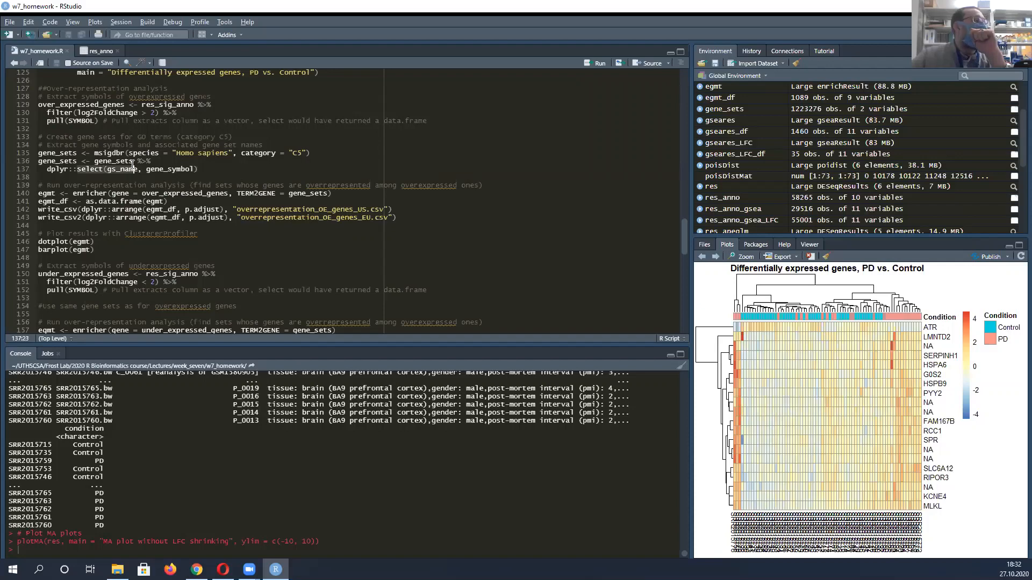
click(139, 168)
drag(146, 169, 194, 168)
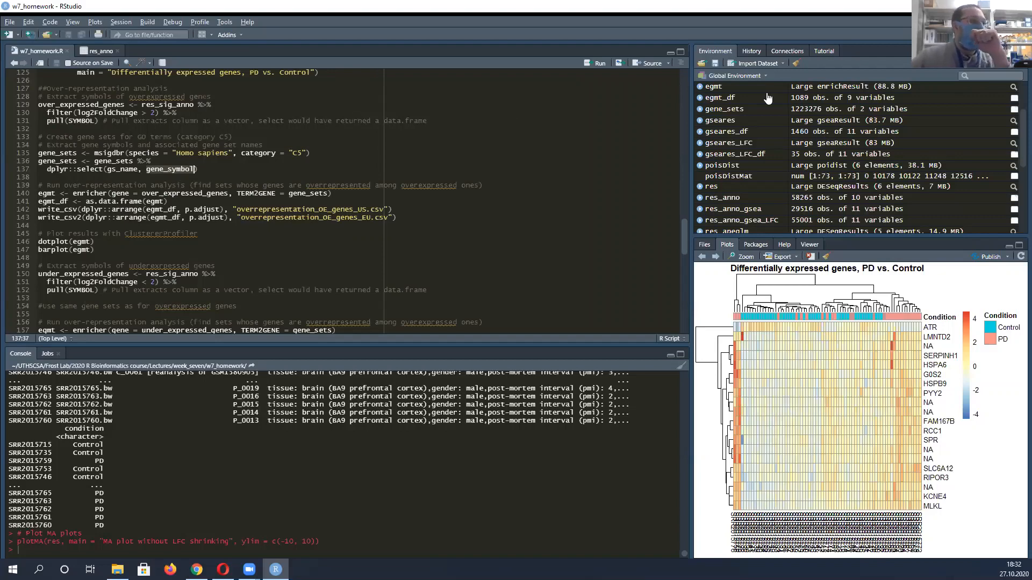
Open the gene_sets data frame to examine its gs_name and gene_symbol columns, and return to the w7_homework.R script
scroll(729, 177, down, 3)
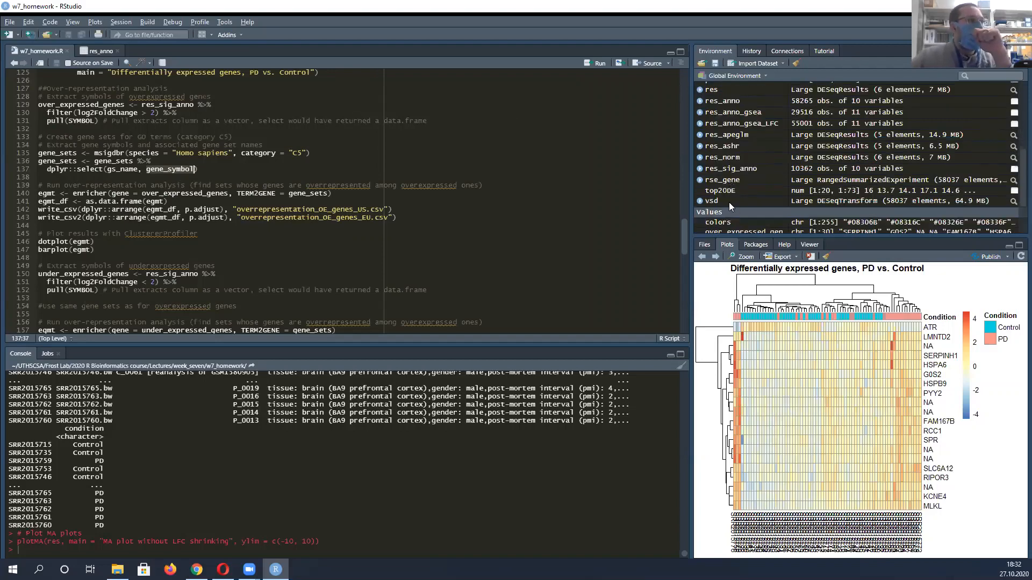
scroll(730, 183, up, 3)
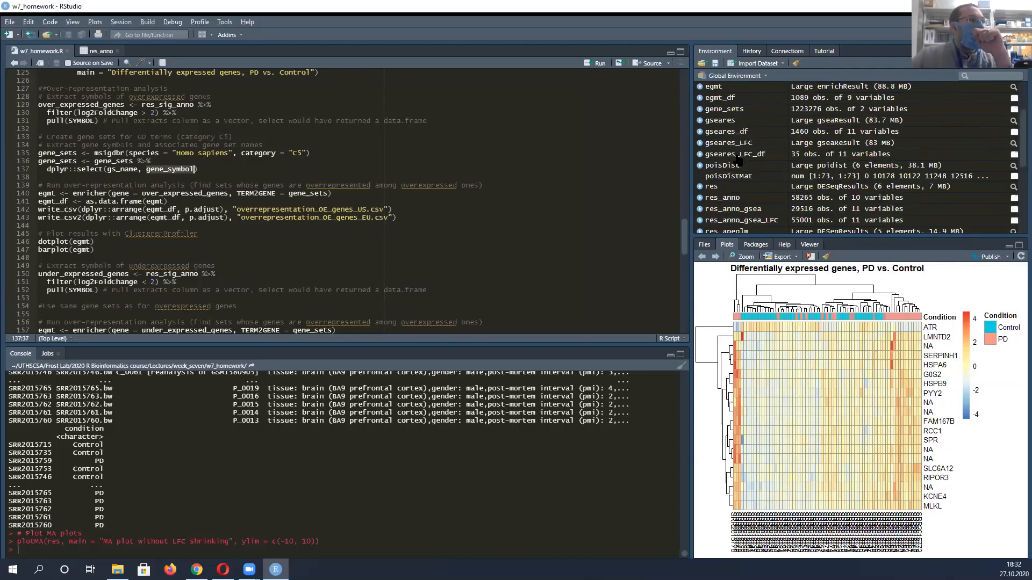
click(730, 110)
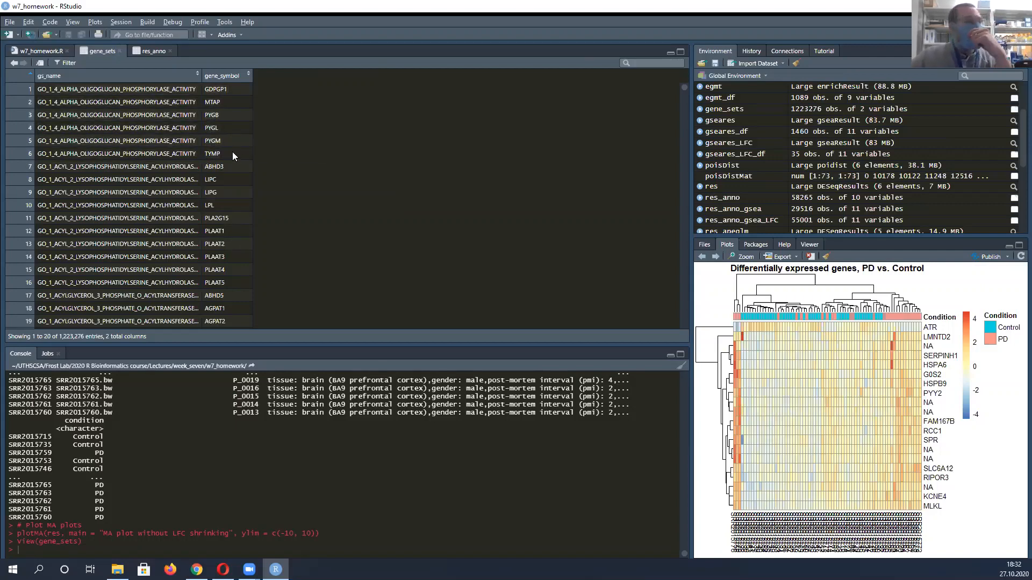
click(32, 50)
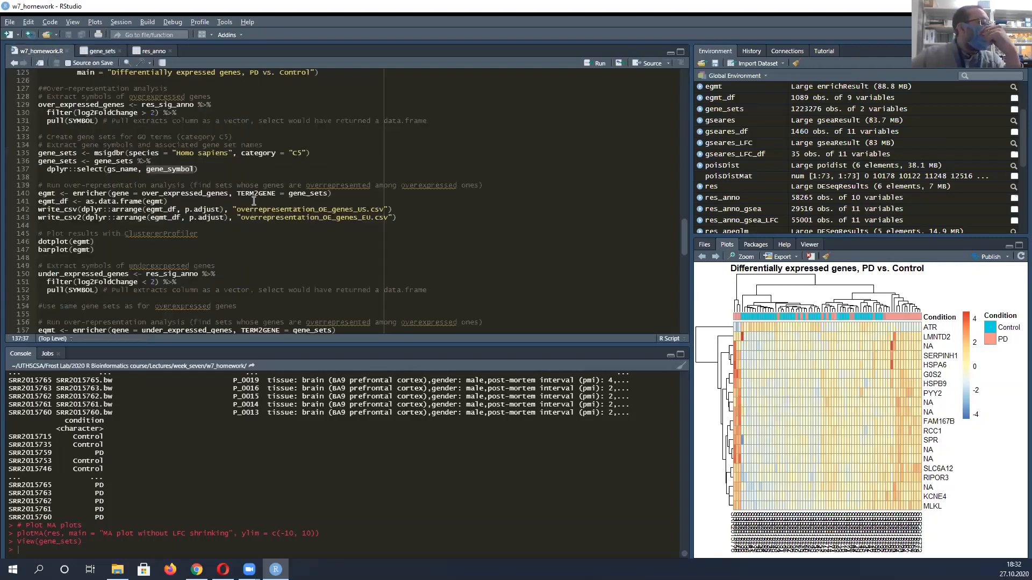
Highlight the enricher function, its gene = over_expressed_genes argument and the block defining that vector, and point out TERM2GENE
click(95, 169)
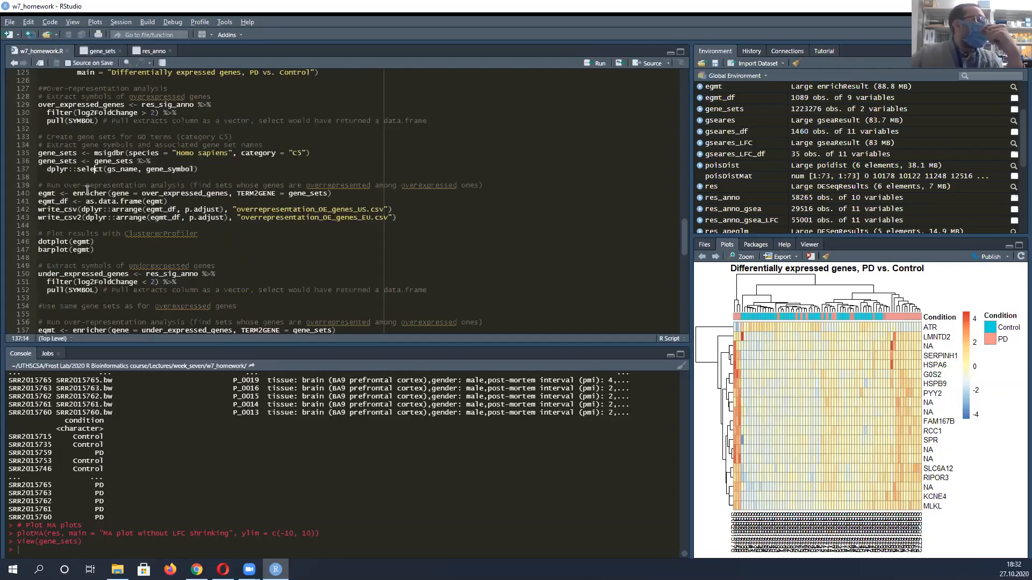
drag(73, 192, 108, 193)
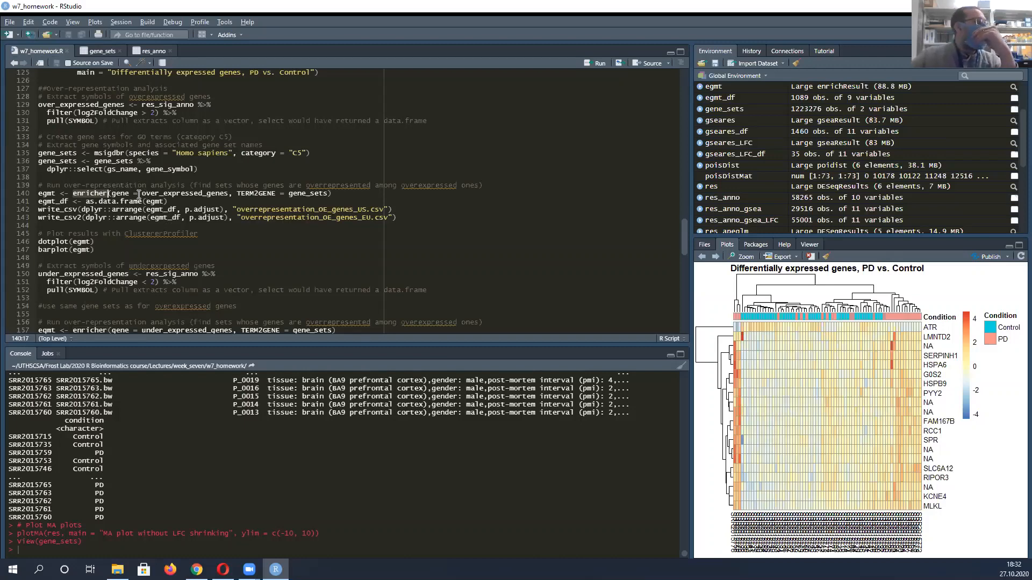
drag(111, 192, 230, 192)
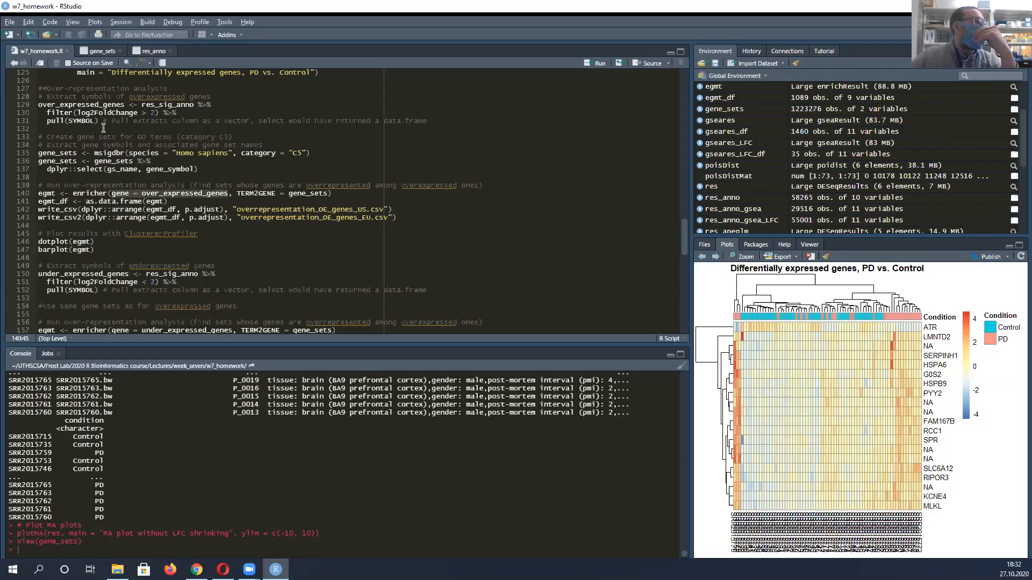
drag(38, 102, 426, 118)
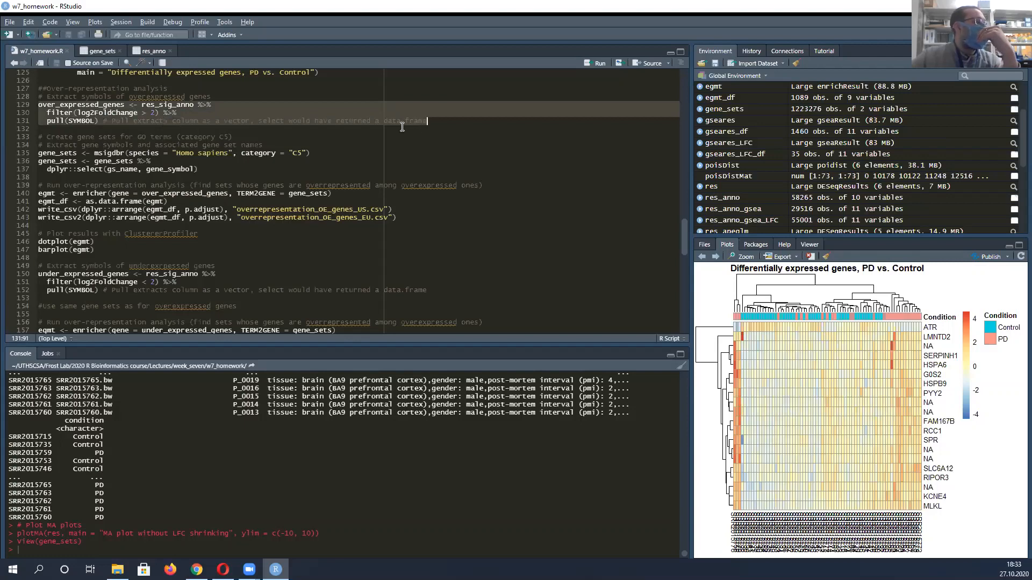
click(243, 193)
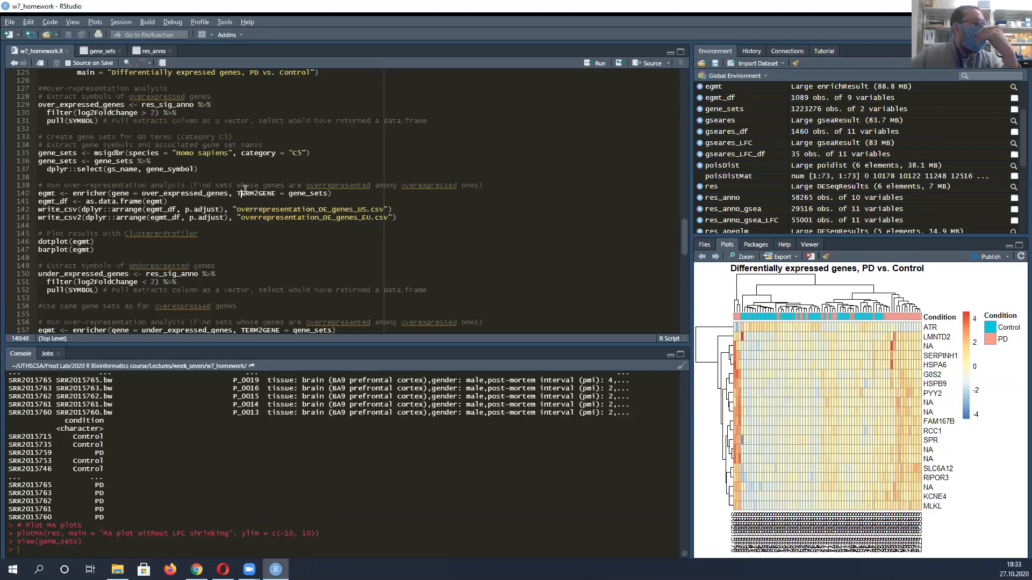
Highlight the TERM2GENE = gene_sets argument of the over-expressed enricher call and the write_csv and write_csv2 lines exporting egmt_df
drag(243, 193, 328, 192)
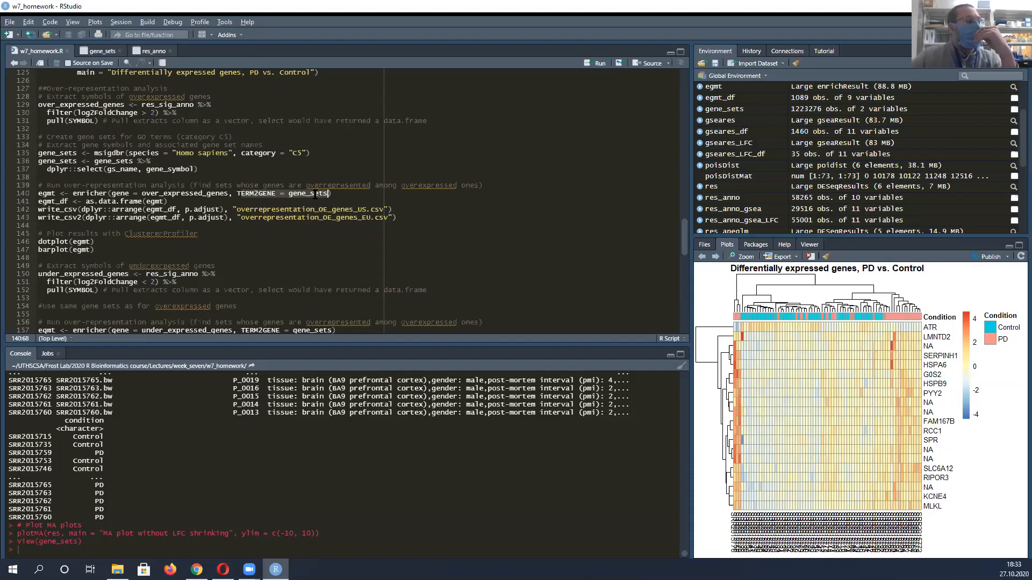
drag(120, 193, 321, 193)
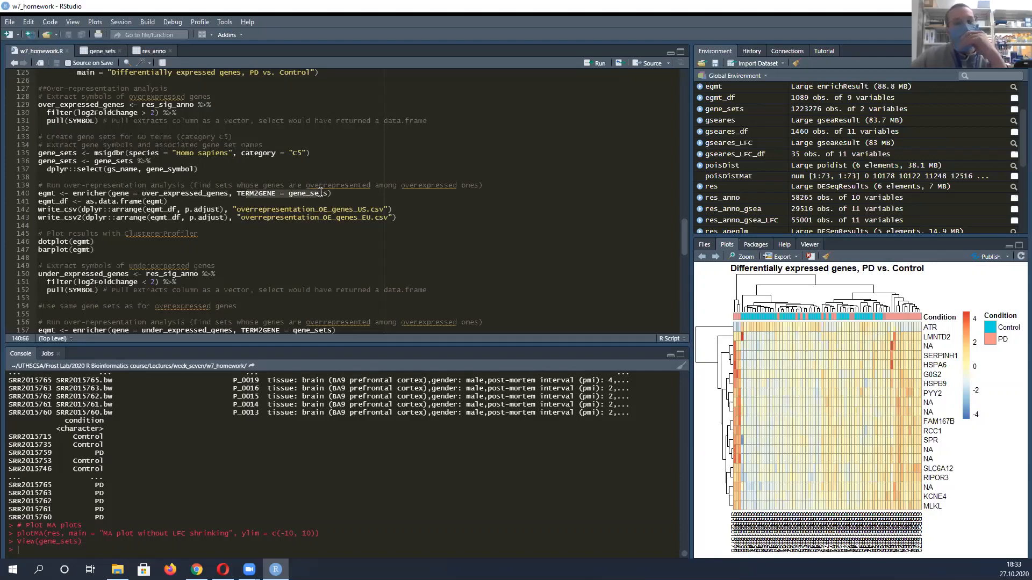
scroll(203, 191, down, 2)
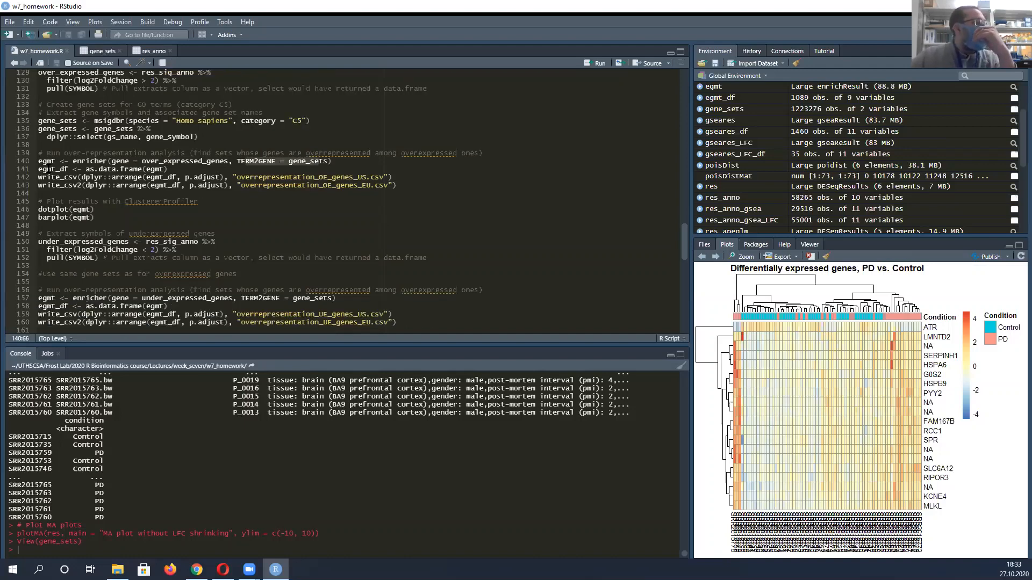
drag(38, 177, 398, 185)
click(398, 185)
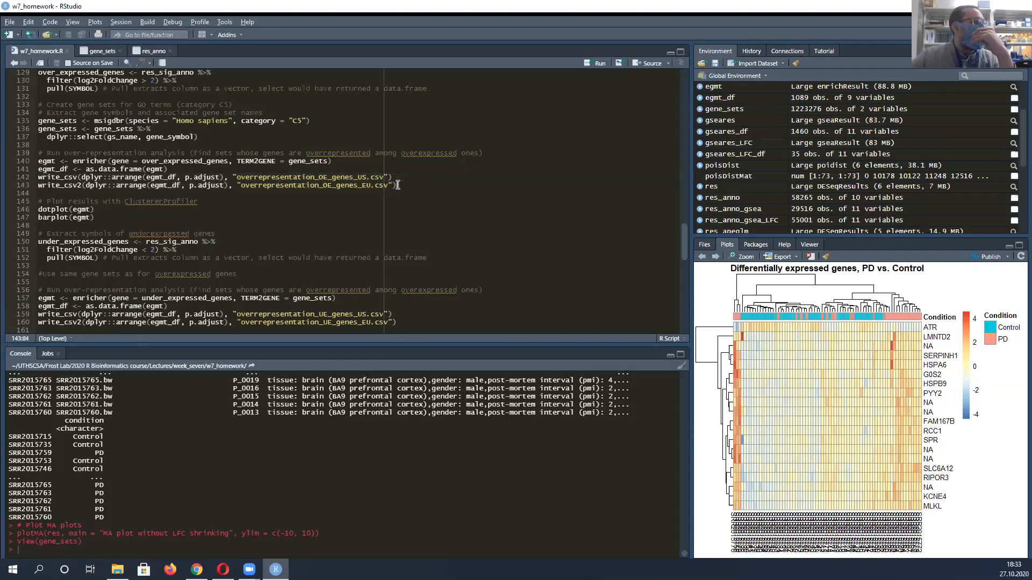
Enlarge the dot plot and the bar plot of the over-expressed genes' enrichment to examine their GO terms, closing each enlarged view
scroll(392, 187, down, 2)
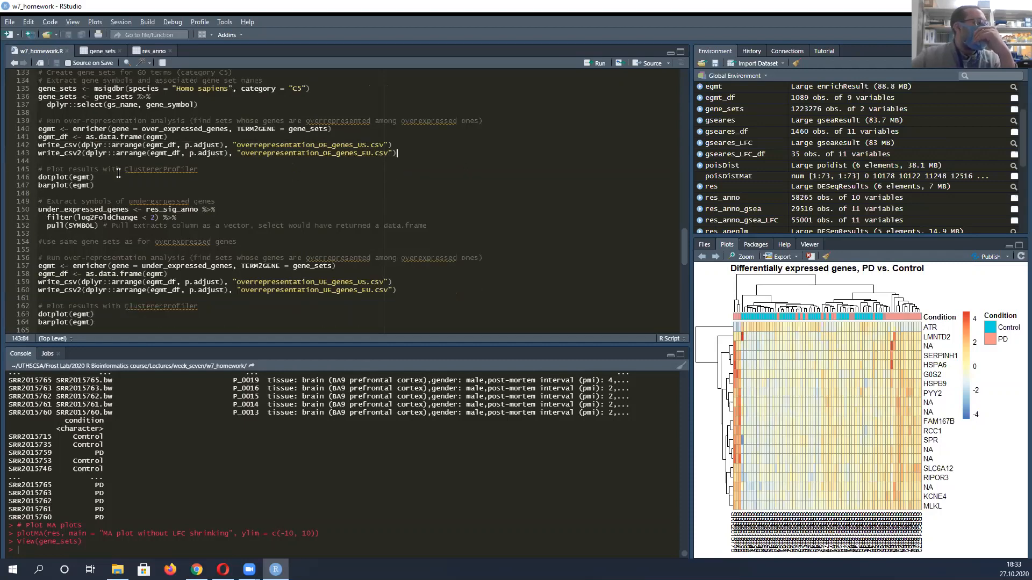
click(78, 182)
click(715, 257)
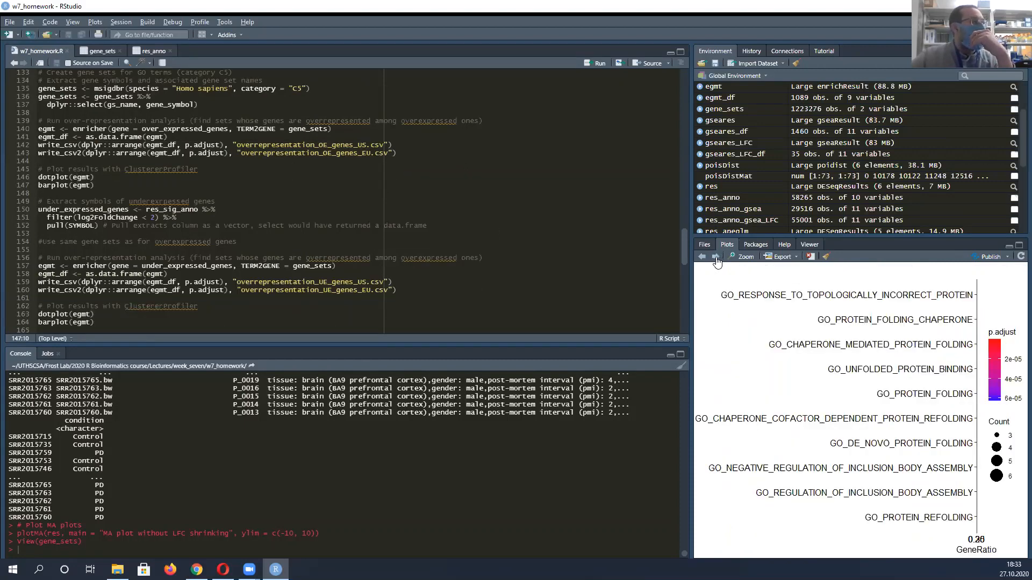
click(746, 258)
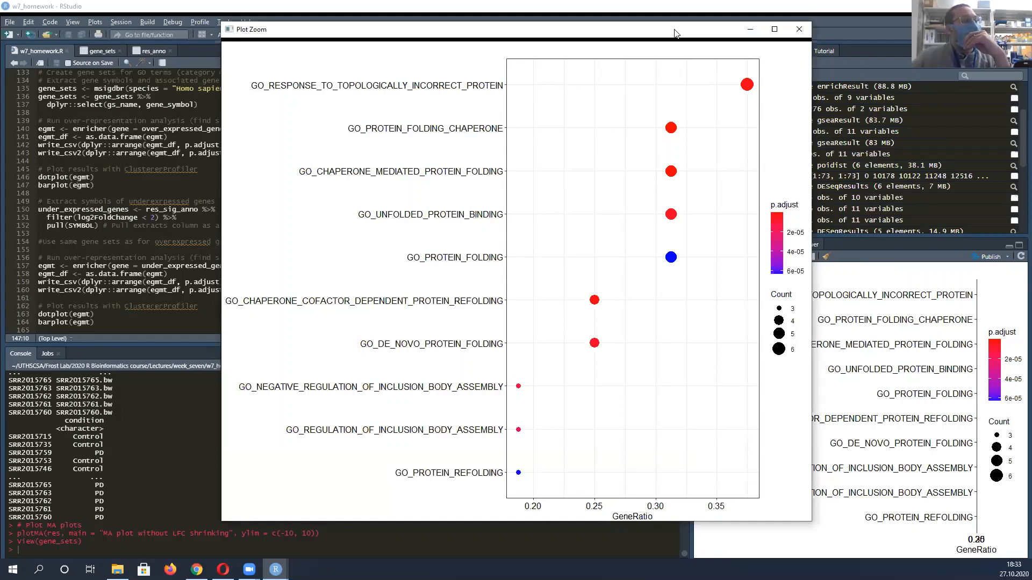
drag(591, 30, 450, 42)
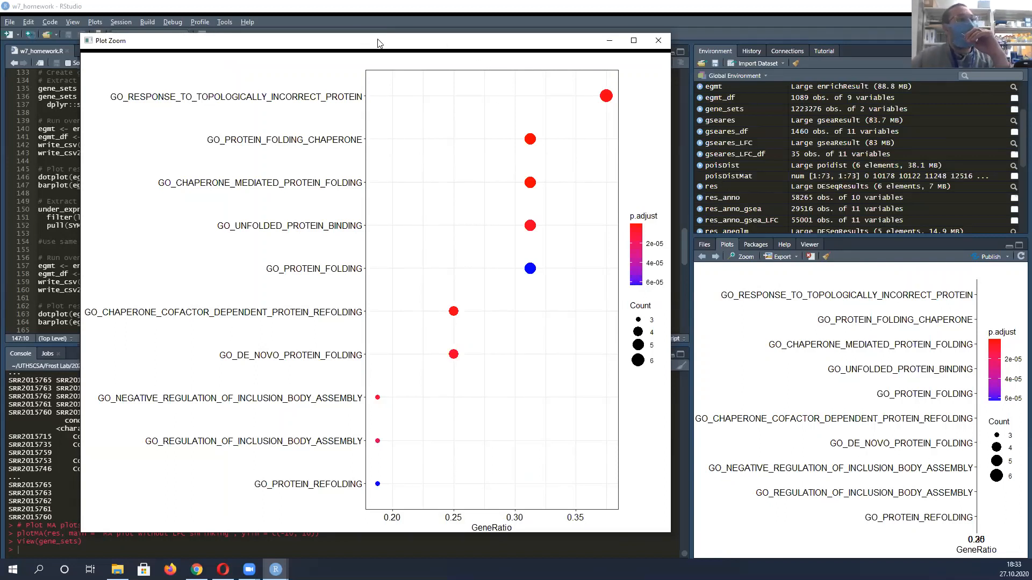
drag(378, 42, 352, 46)
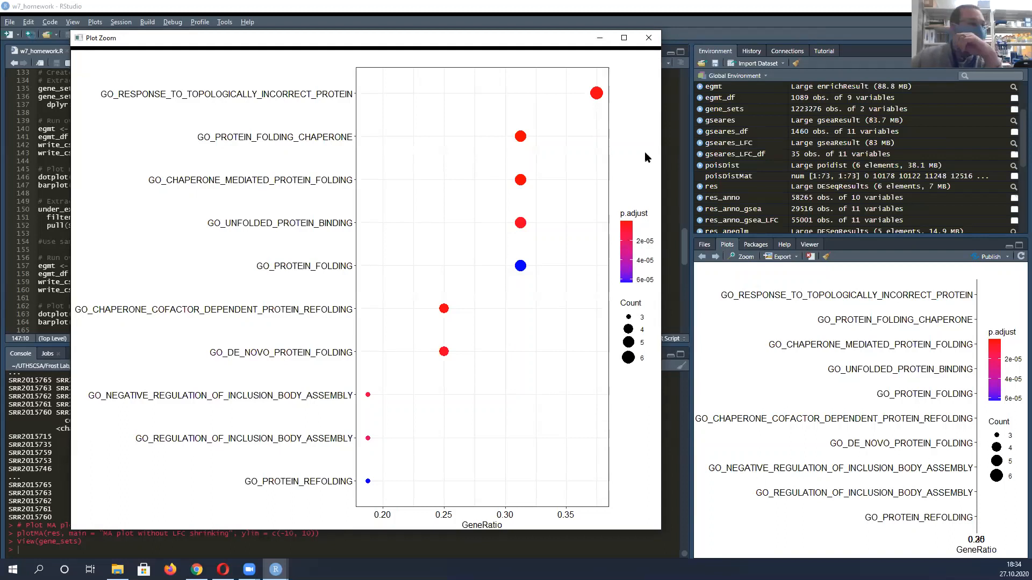
click(645, 38)
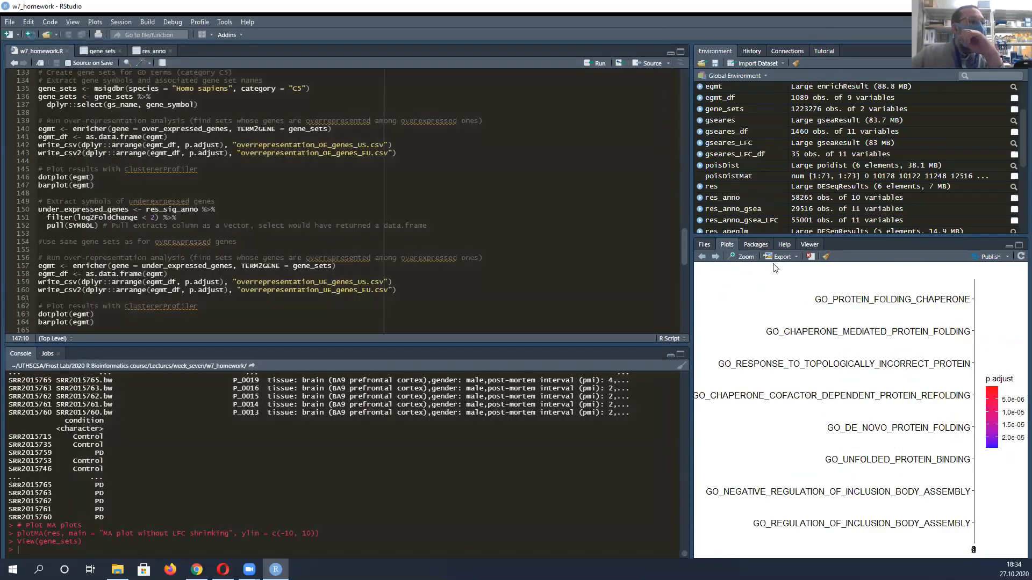
click(744, 258)
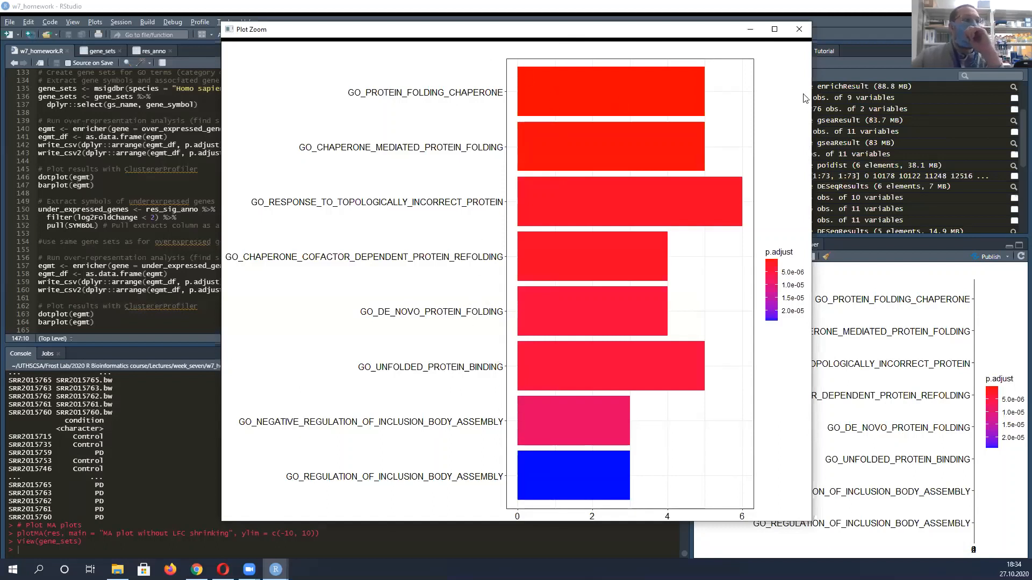
click(799, 30)
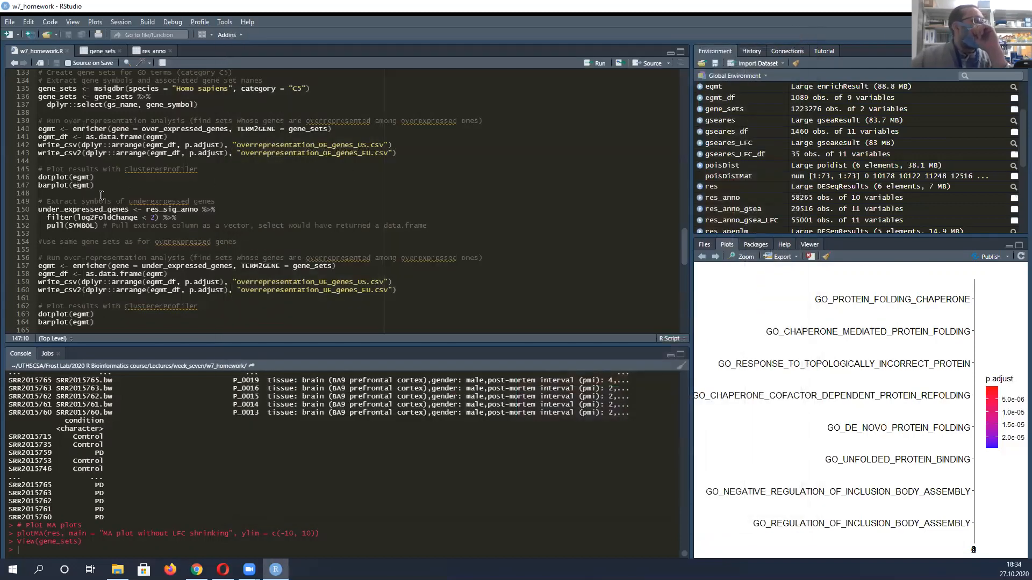
Highlight the under_expressed_genes block through its enricher call and CSV export lines, and clear the selection
scroll(101, 195, down, 2)
click(38, 177)
shift+click(441, 256)
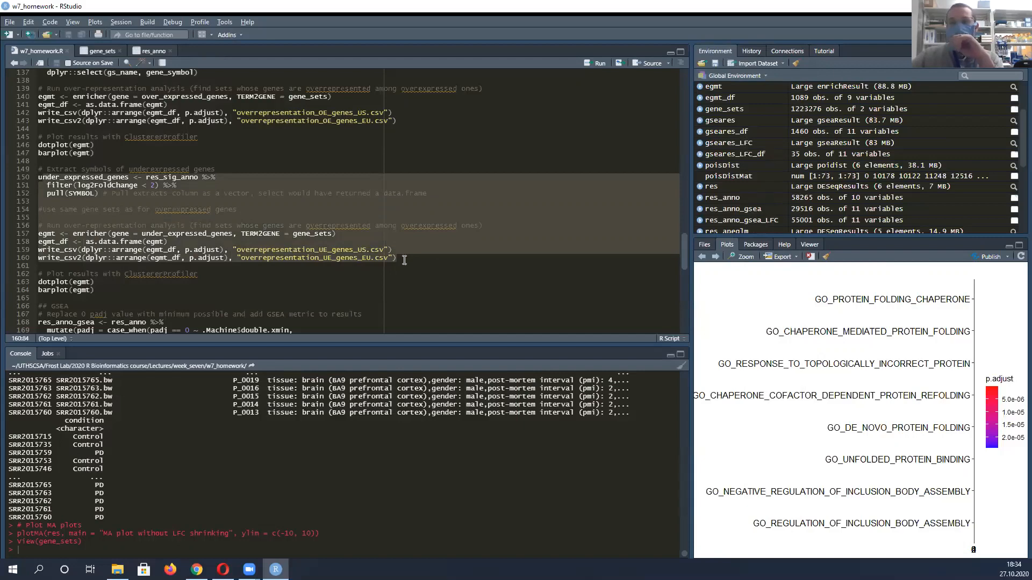
key(Down)
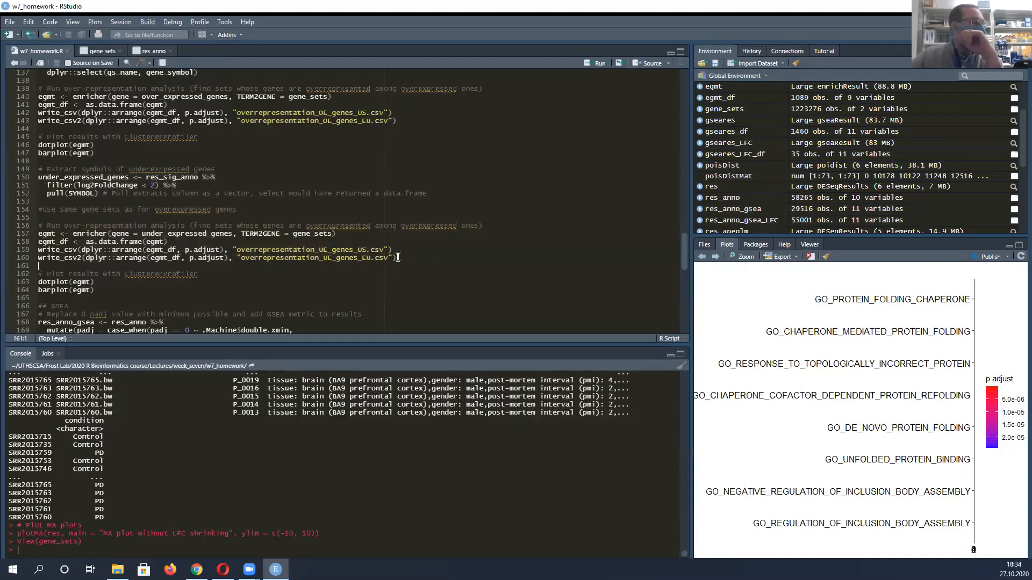
Enlarge the dot plot of the under-expressed genes' enrichment to examine its GO terms, and close the enlarged view
click(715, 257)
click(740, 257)
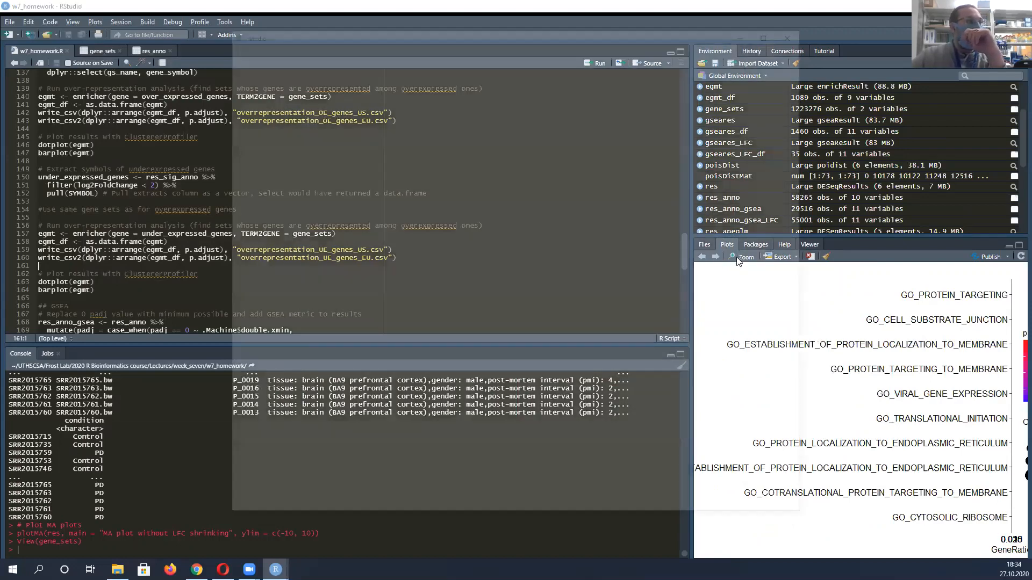
drag(493, 31, 334, 18)
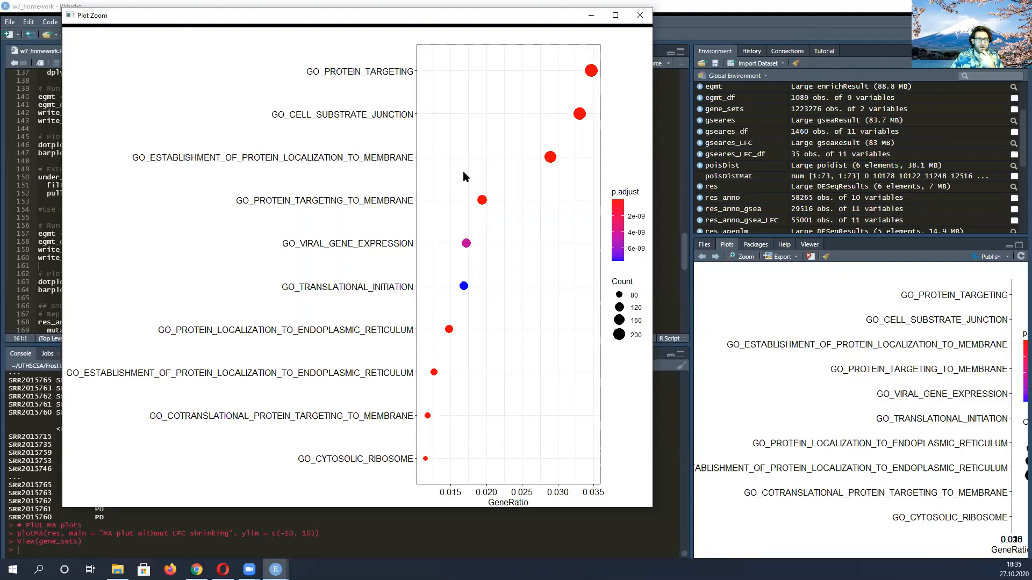
click(640, 15)
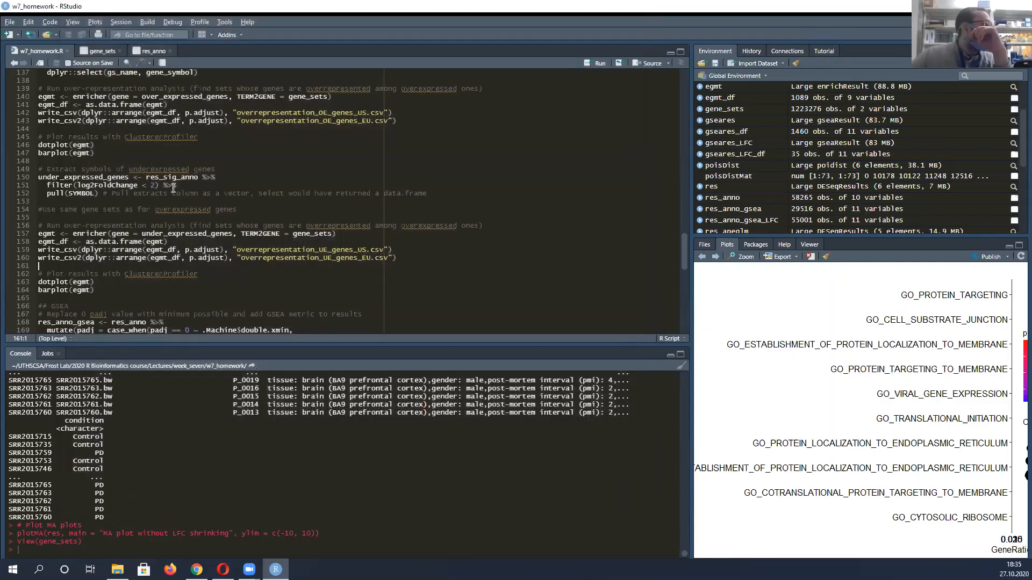
Change the log2FoldChange filter for under_expressed_genes to < -2
drag(144, 185, 157, 185)
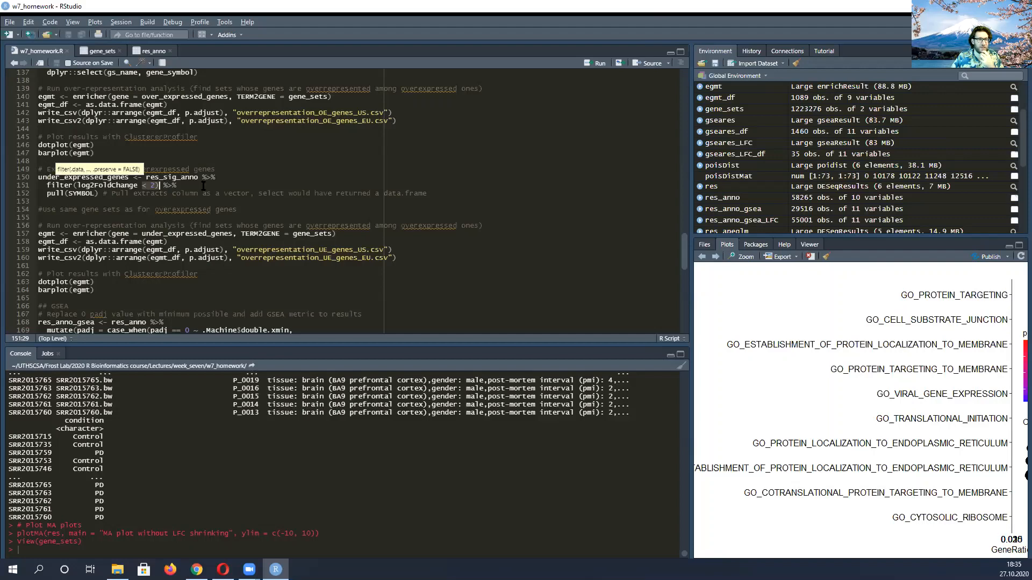
click(151, 183)
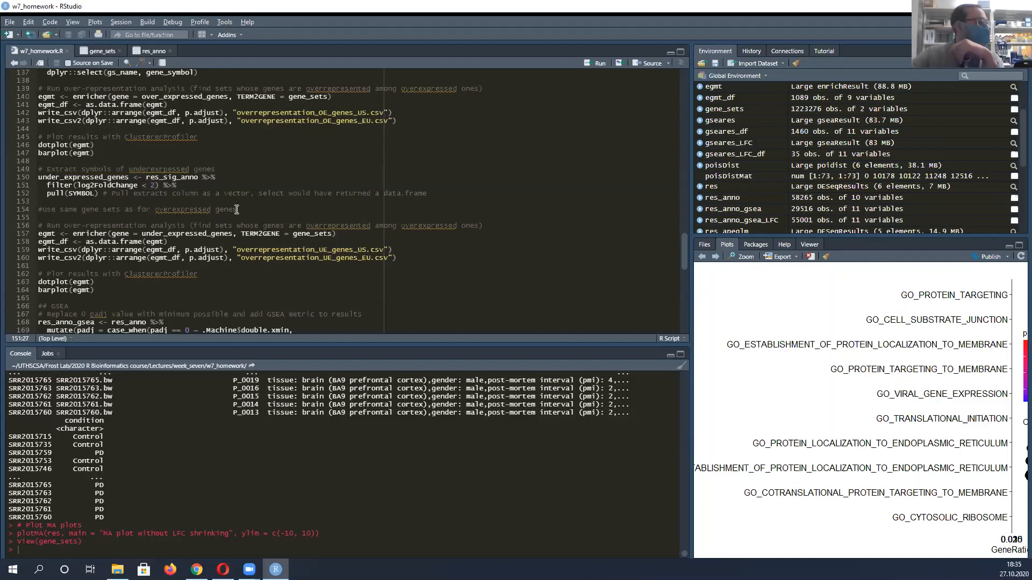
text(-)
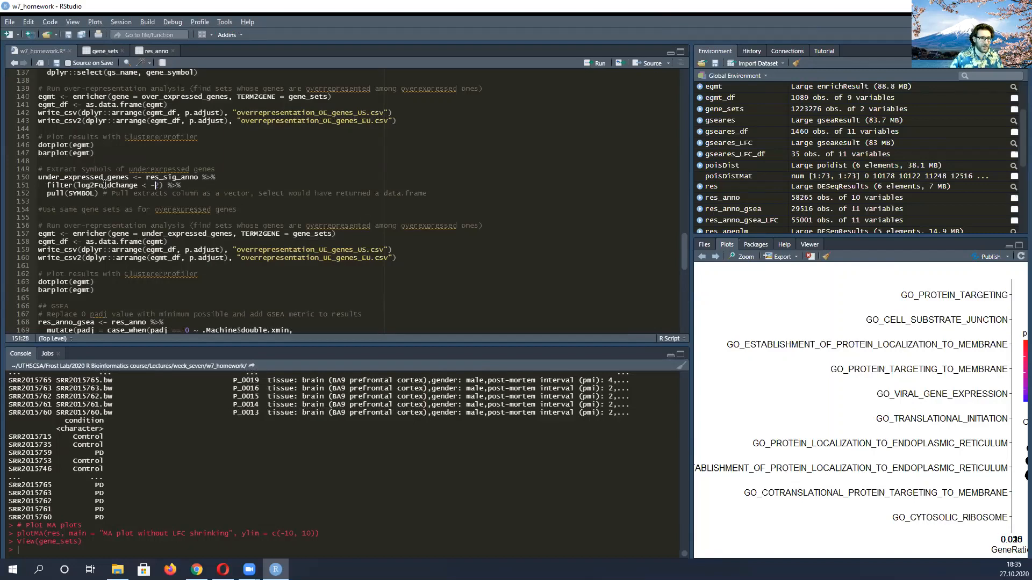
Run the whole under-expressed genes block, from the symbol extraction comment through barplot(egmt)
drag(39, 170, 208, 285)
key(shift+Down)
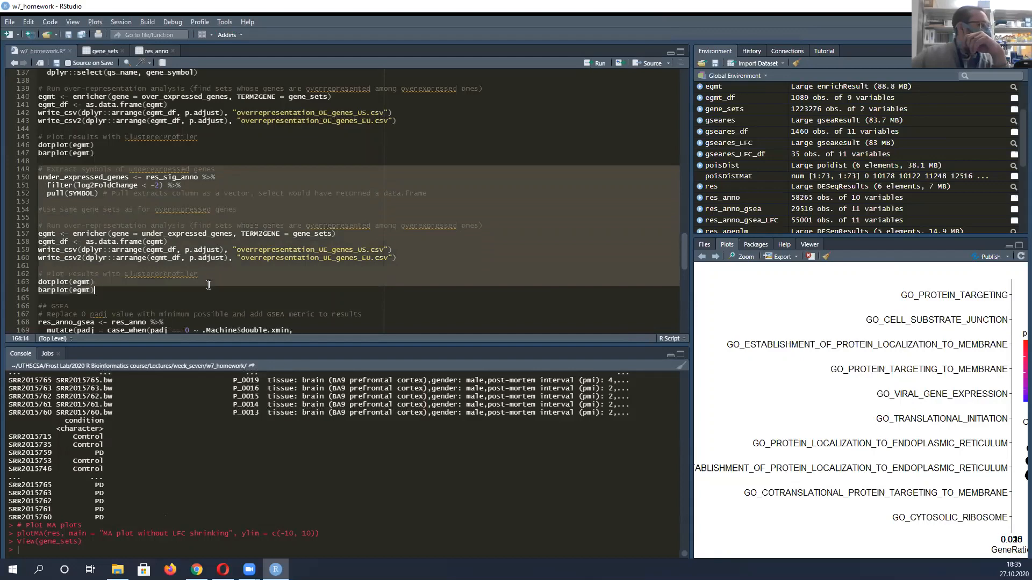
key(ctrl+Return)
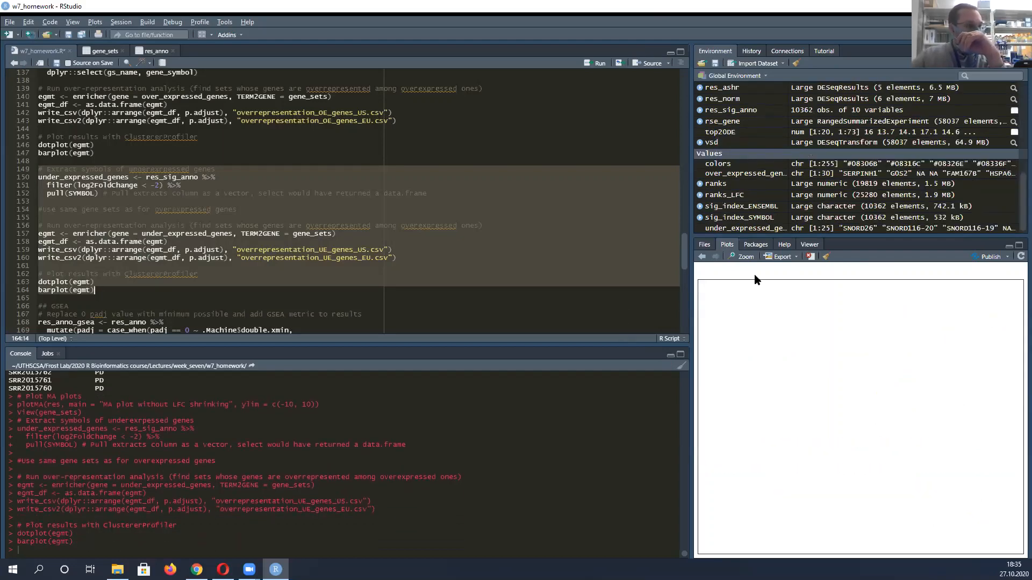
Enlarge the newly generated under-expressed genes dot plot to inspect it, and close the enlarged view
click(163, 276)
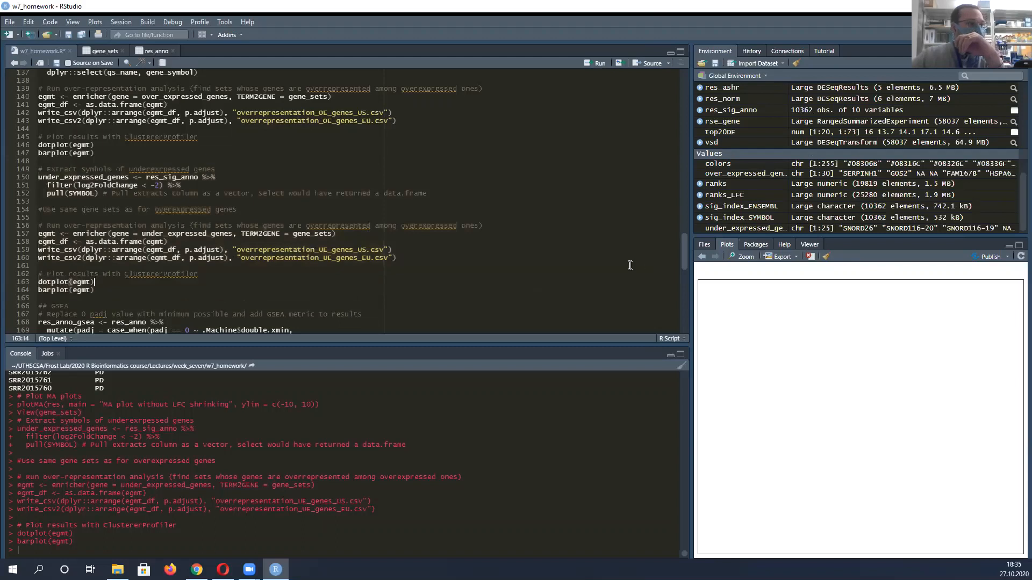
click(744, 258)
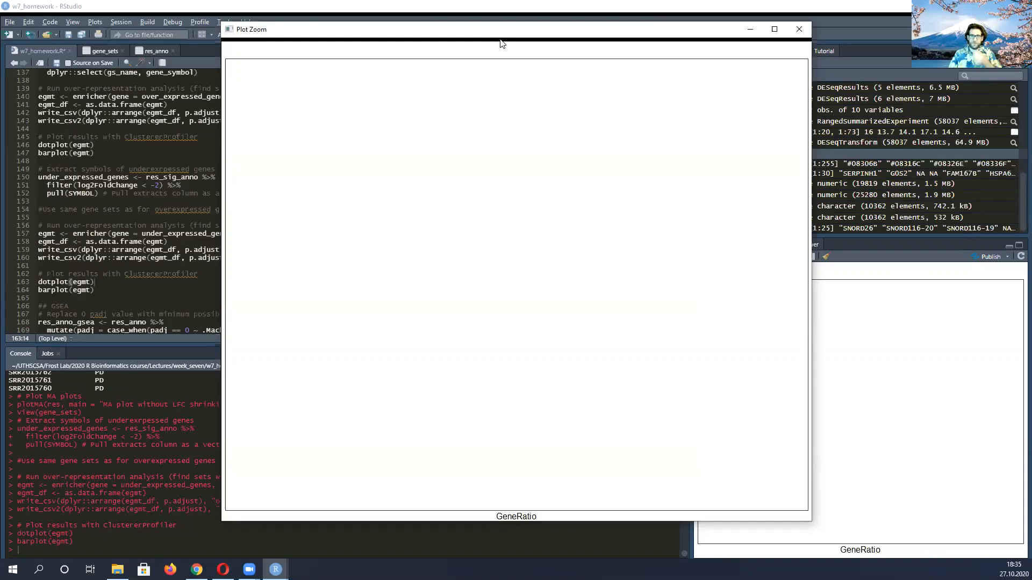
drag(500, 40, 658, 310)
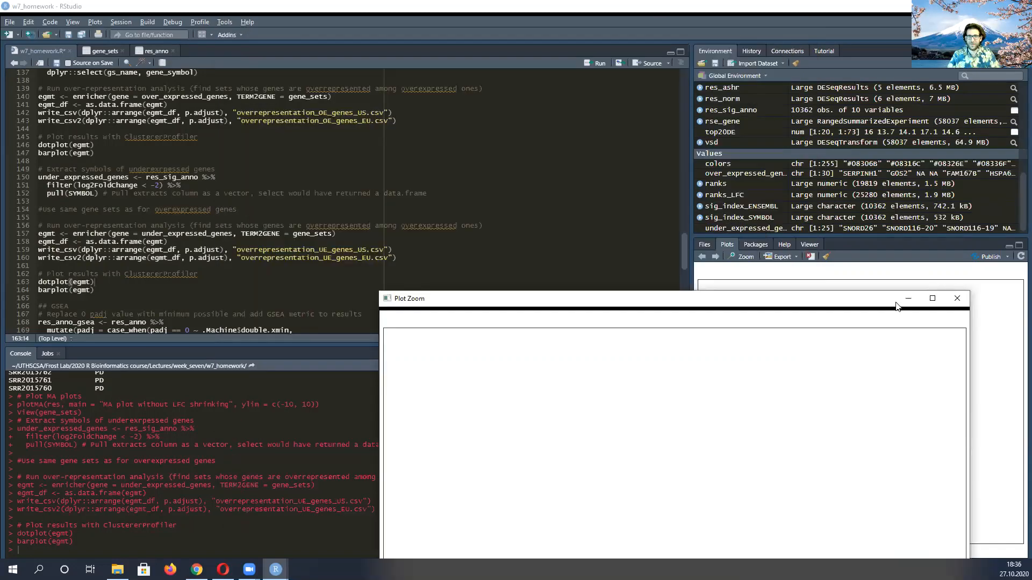
drag(844, 292, 742, 26)
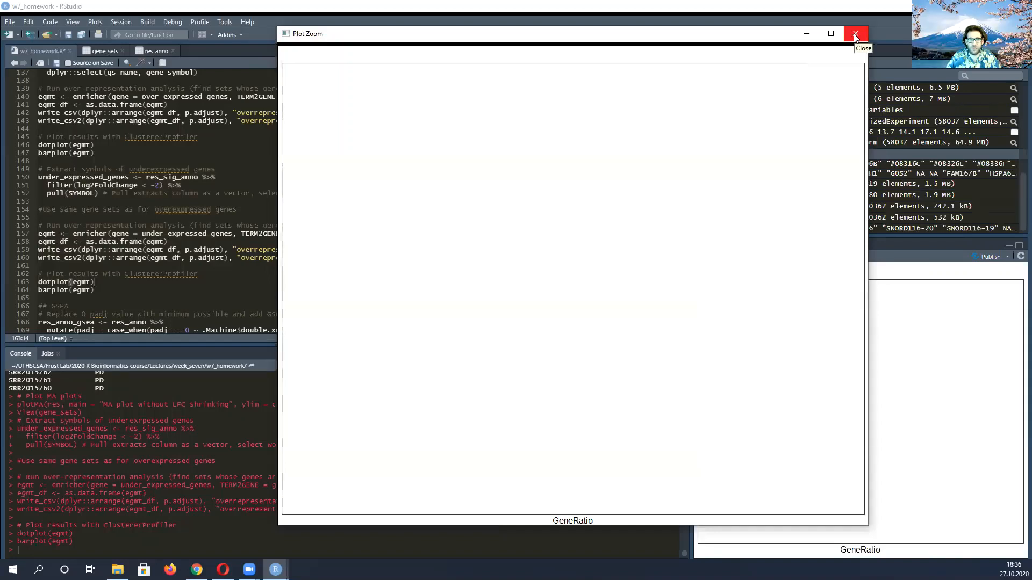
click(855, 34)
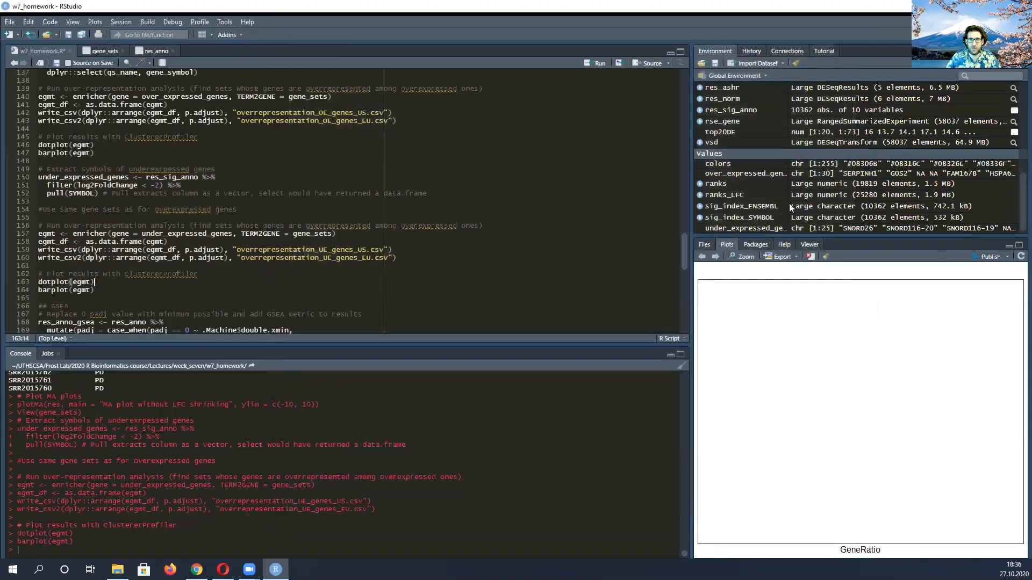
Browse back through the plot history, past the MA plot and GSEA metric histograms, to the earlier under-expressed genes bar plot
click(702, 257)
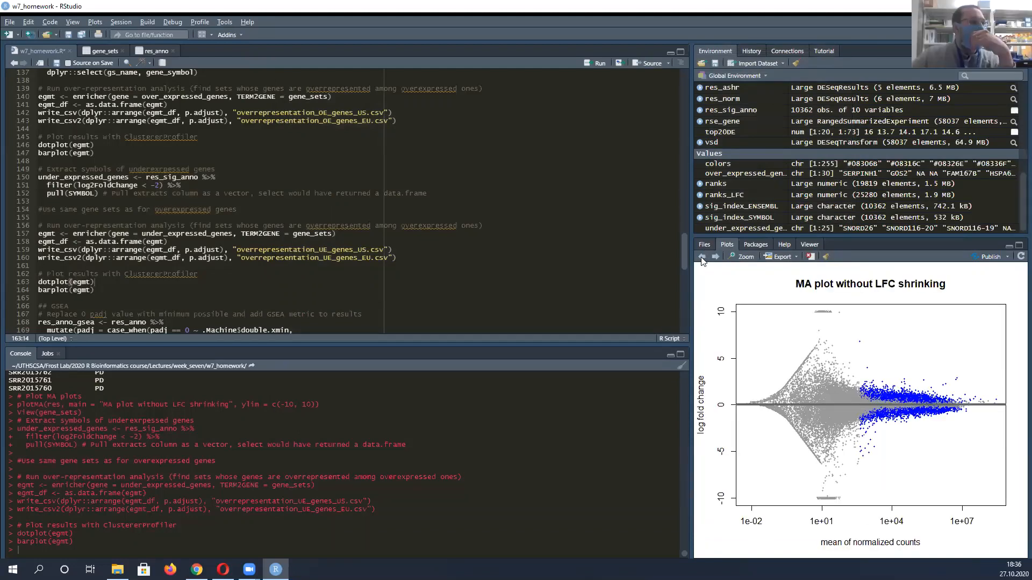
click(702, 258)
click(701, 259)
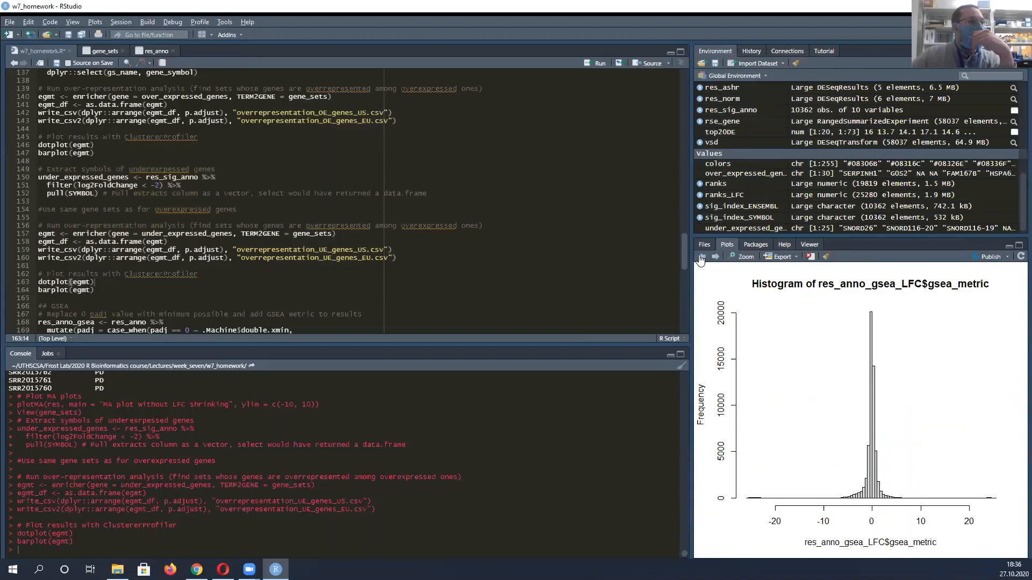
click(701, 259)
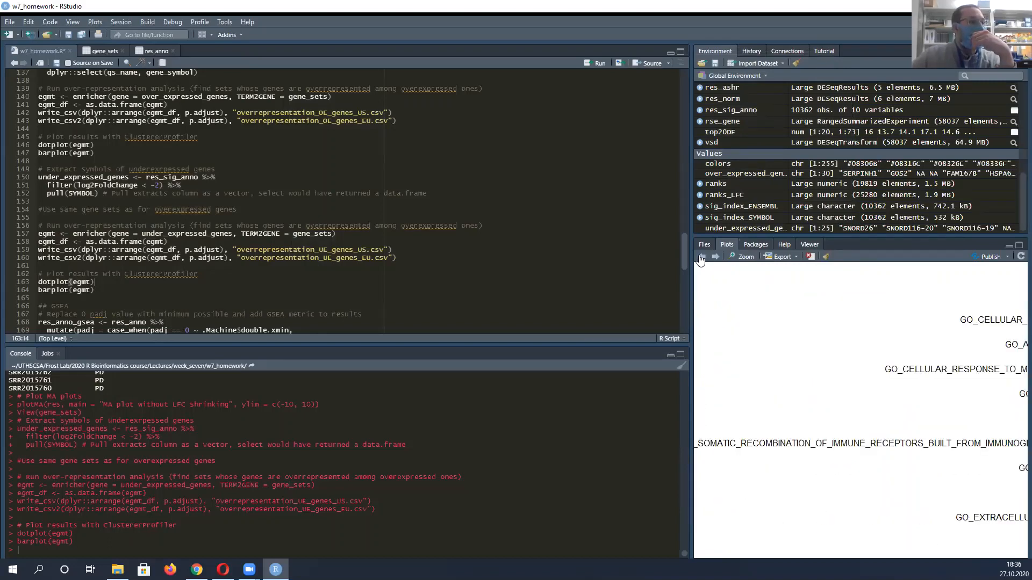
click(701, 258)
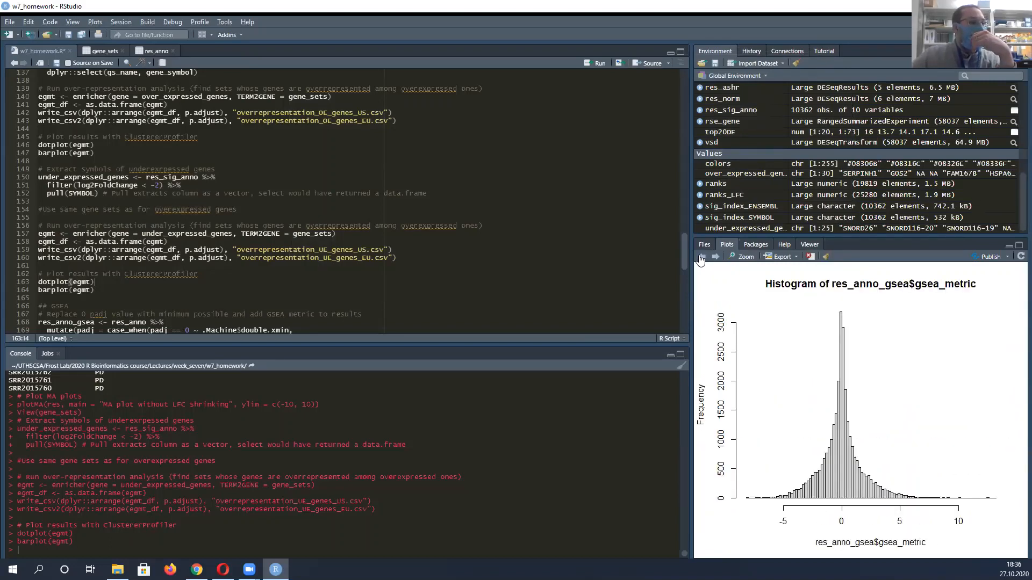
click(701, 258)
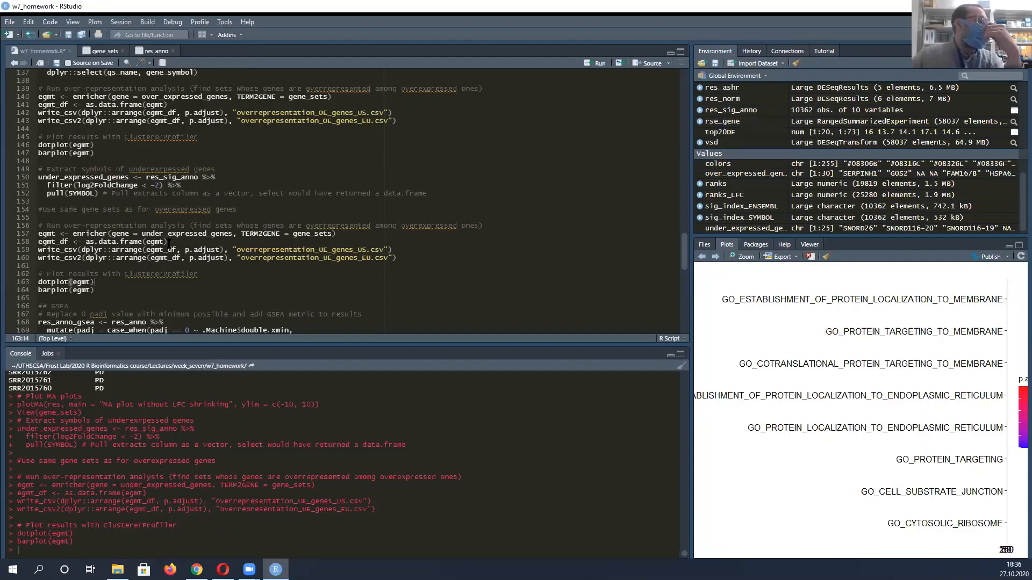
Go to the GSEA section of the script and highlight the res_anno_gsea variable name
scroll(209, 216, down, 2)
scroll(209, 216, down, 4)
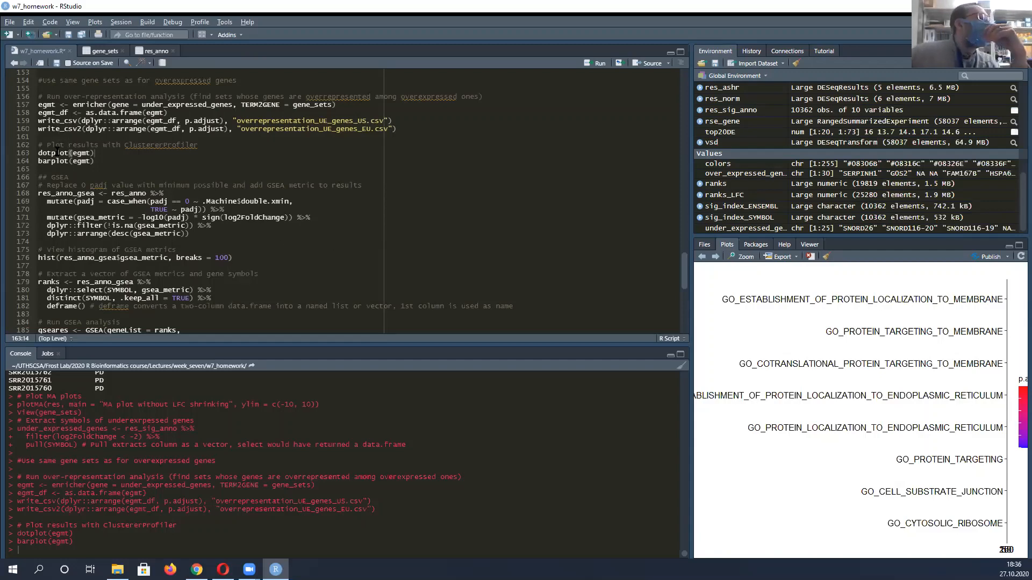
scroll(57, 152, down, 2)
scroll(161, 161, down, 2)
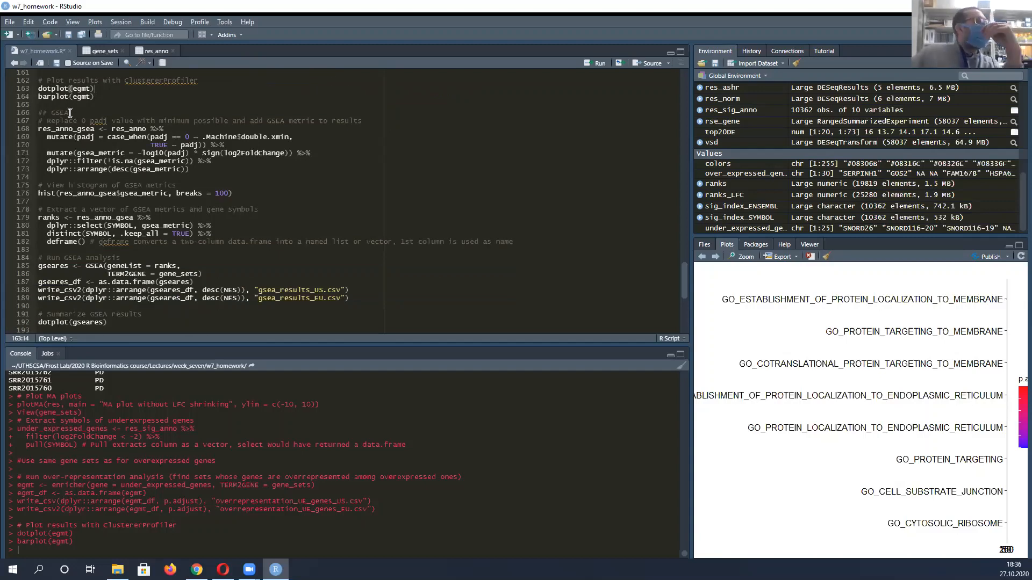
drag(80, 131, 96, 126)
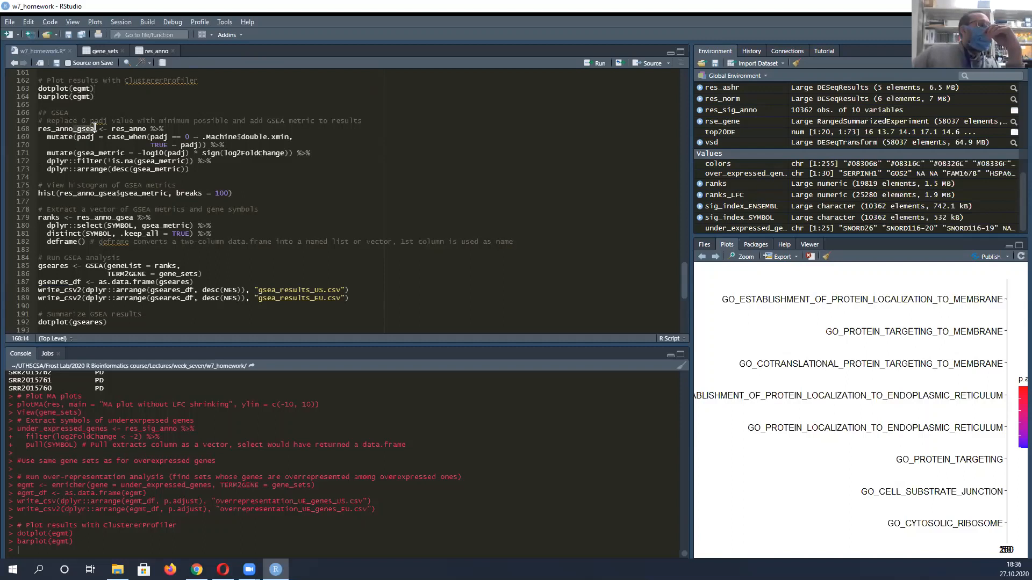
Highlight the res_anno_gsea mutate lines that replace zero padj values, and single out the .Machine$double.xmin replacement
mouse_move(40, 125)
mouse_down()
mouse_move(95, 127)
mouse_move(34, 125)
mouse_up()
click(49, 126)
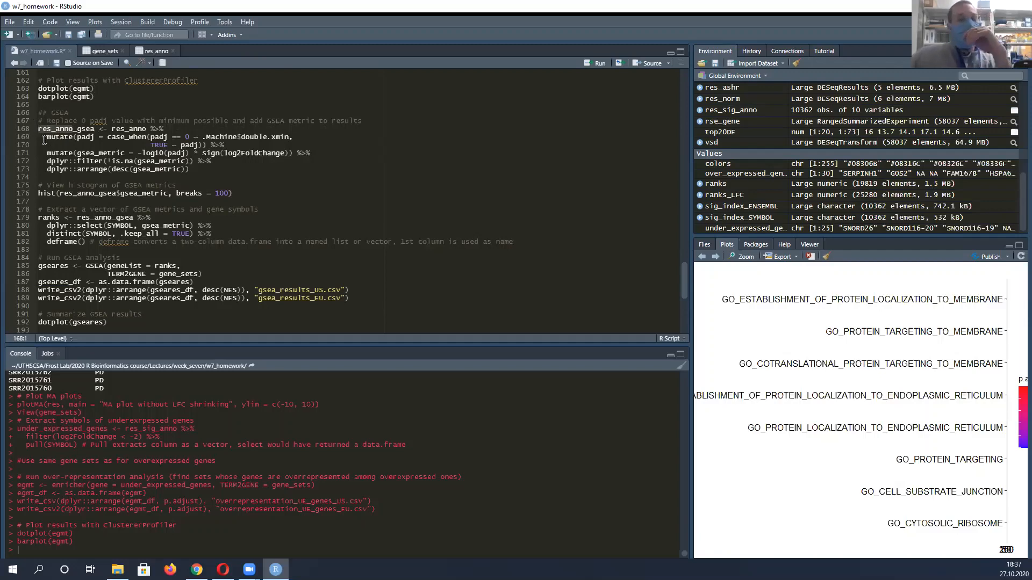
scroll(105, 102, up, 2)
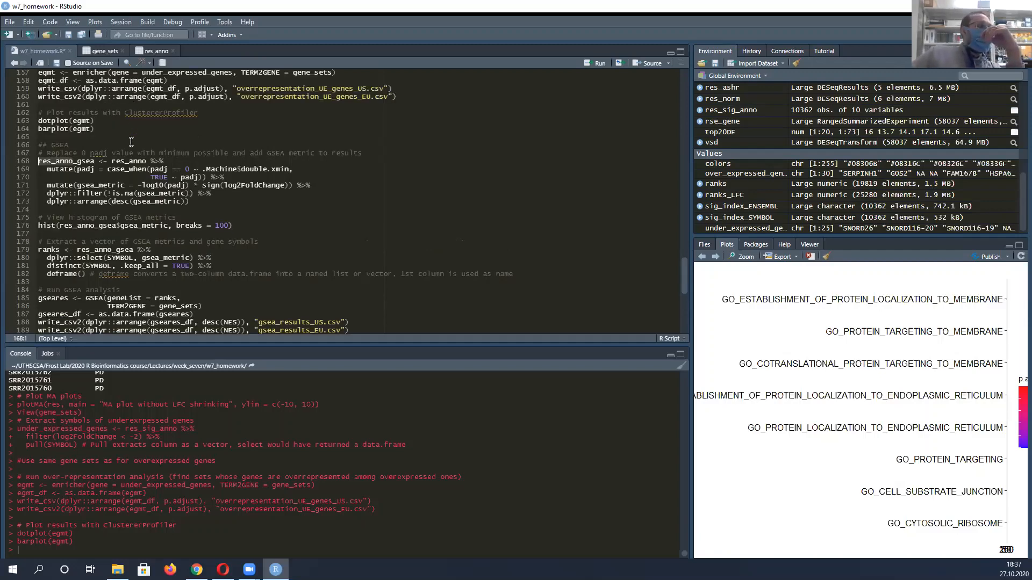
scroll(171, 188, down, 2)
click(77, 129)
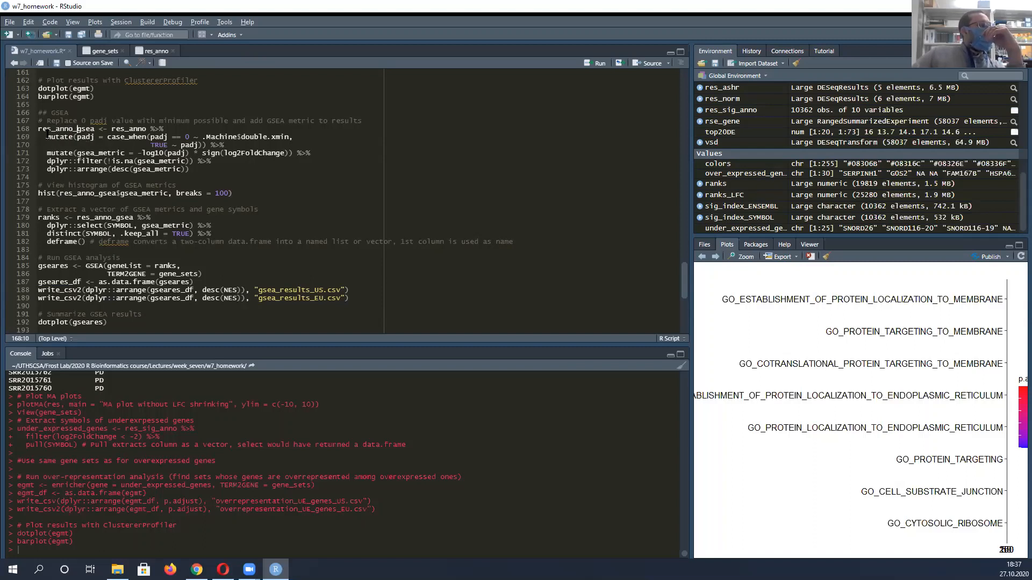
drag(47, 136, 251, 145)
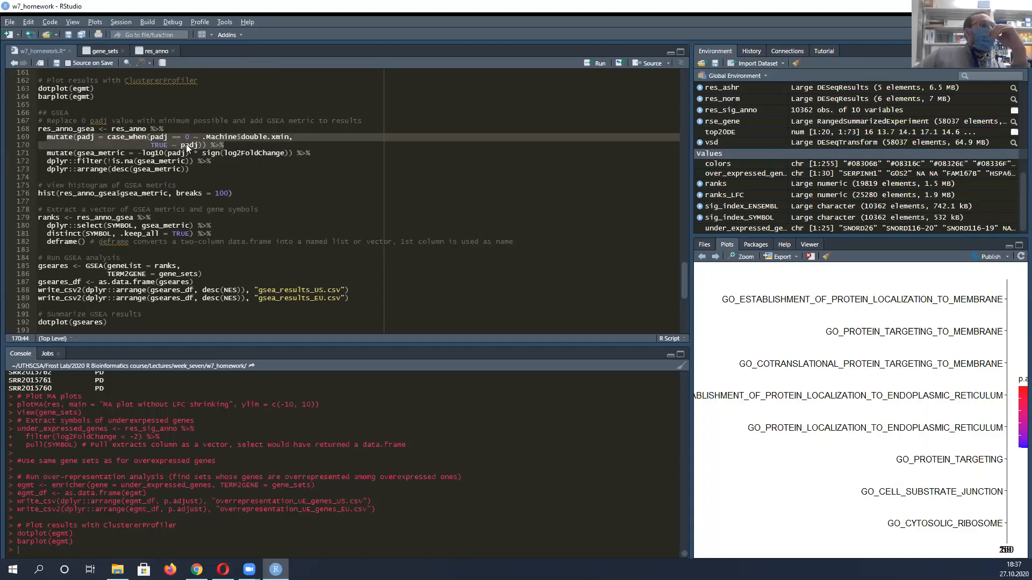
click(206, 137)
drag(203, 138, 292, 133)
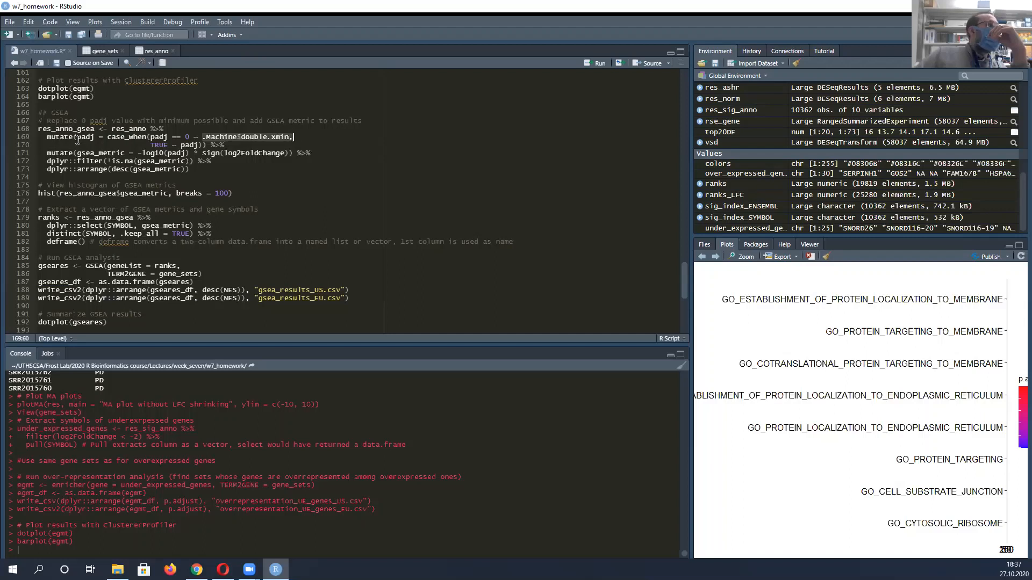
Highlight in turn the gsea_metric formula, the missing-value filter and the descending arrange of gsea_metric in the res_anno_gsea block
drag(55, 151, 306, 150)
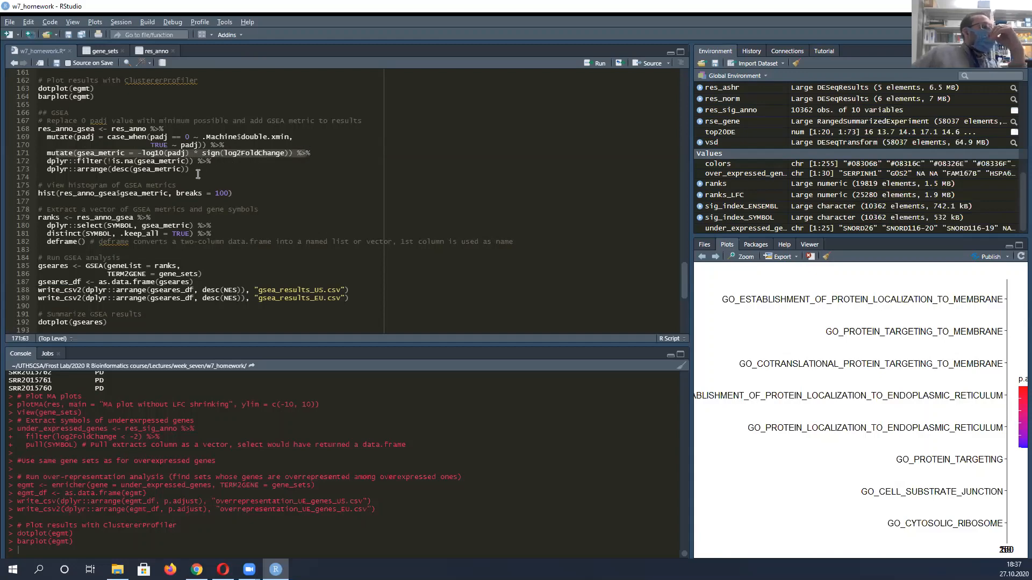
scroll(237, 154, down, 1)
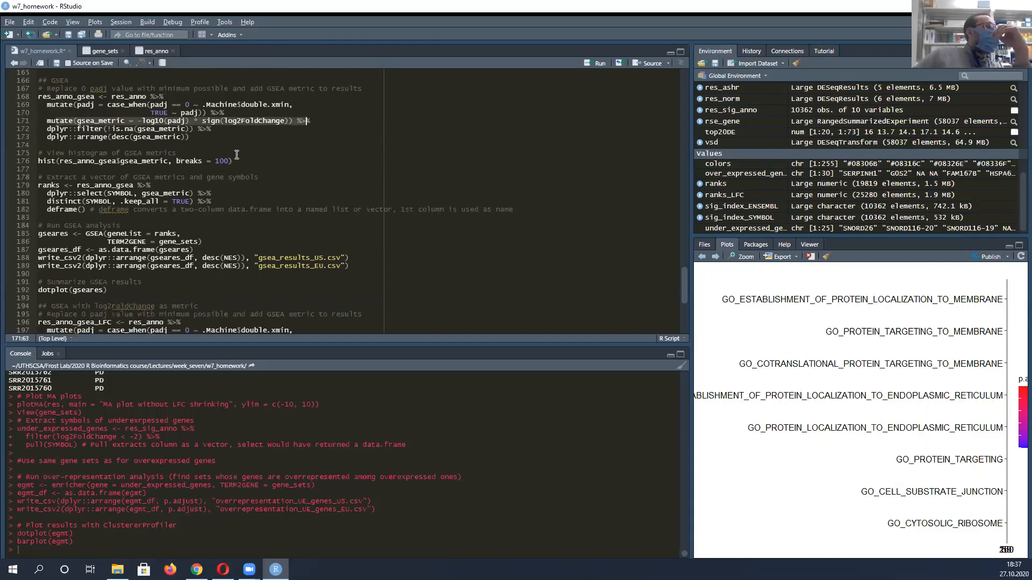
drag(83, 126, 189, 122)
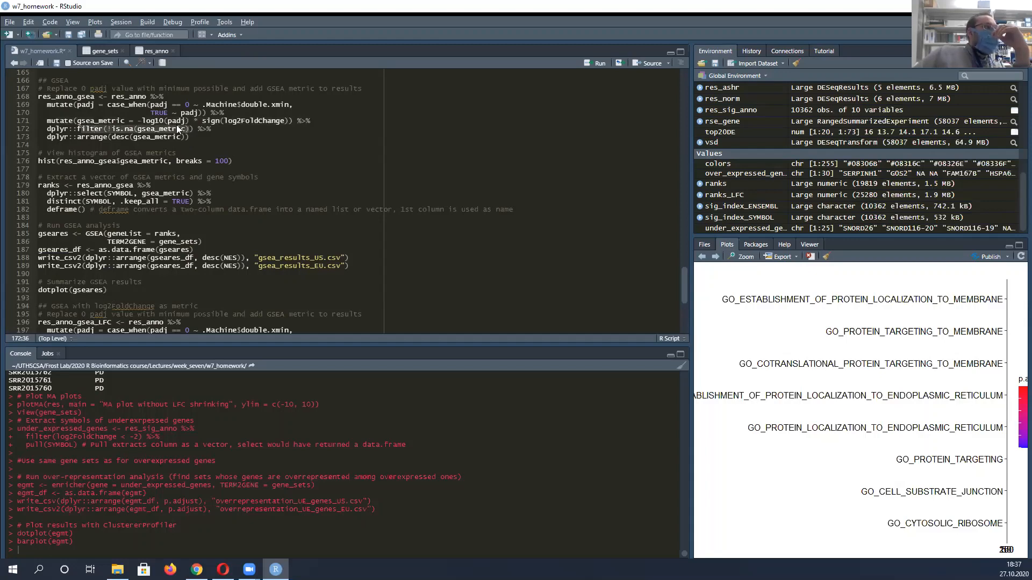
drag(76, 137, 183, 138)
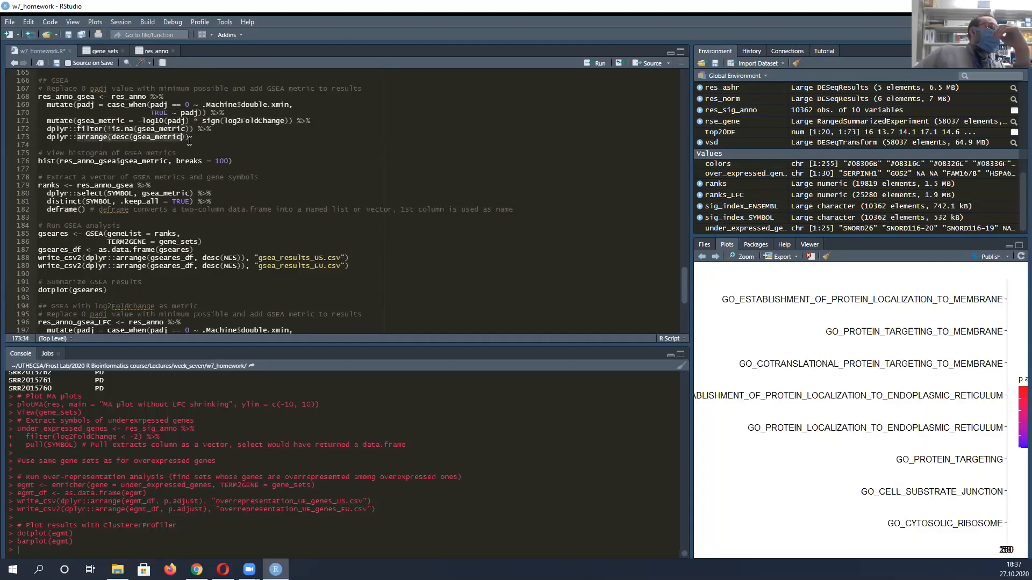
scroll(186, 153, up, 1)
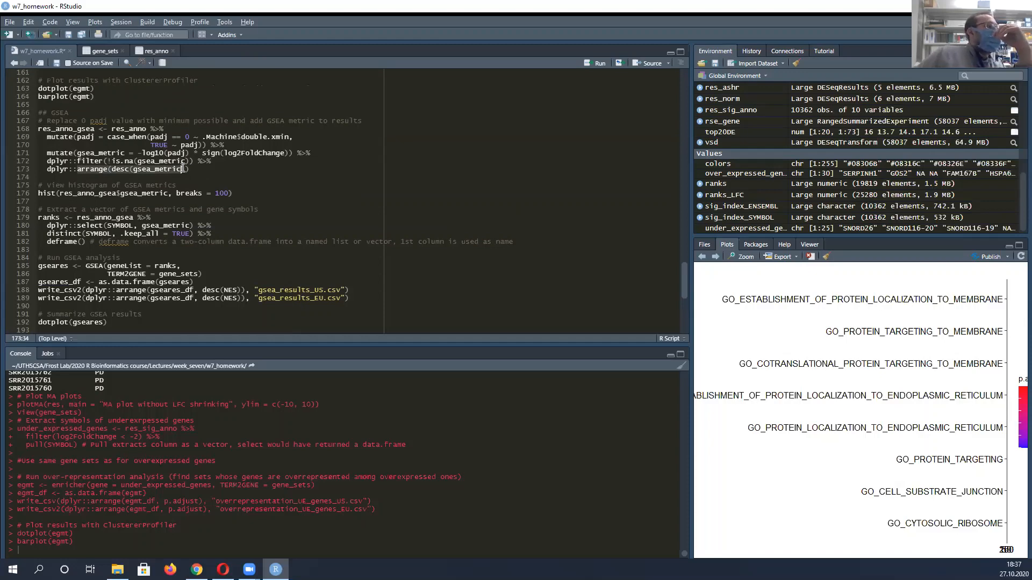
scroll(182, 168, down, 1)
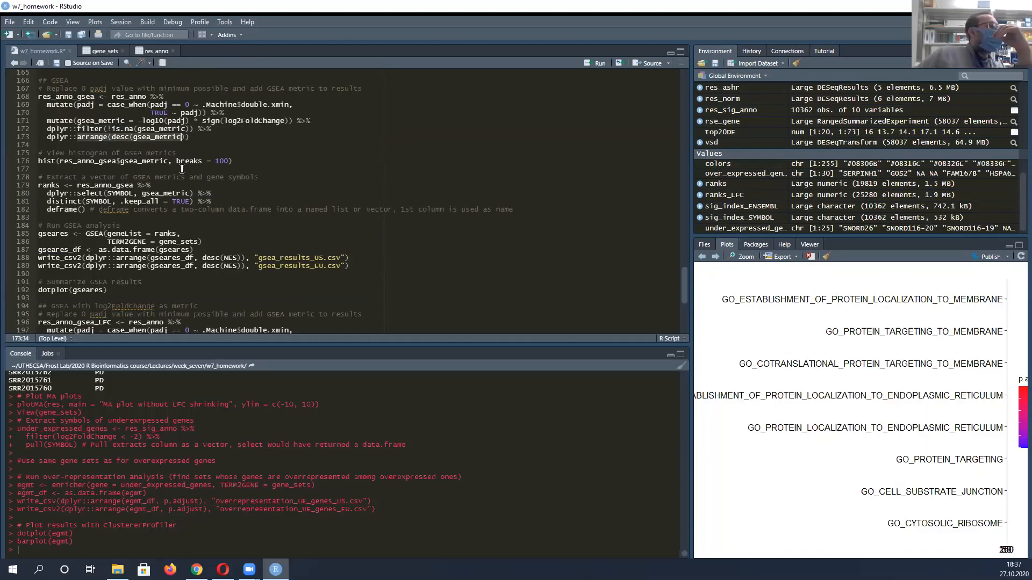
Go to the hist() line of the GSEA section and bring up the res_anno_gsea$gsea_metric histogram from the plot history
click(47, 165)
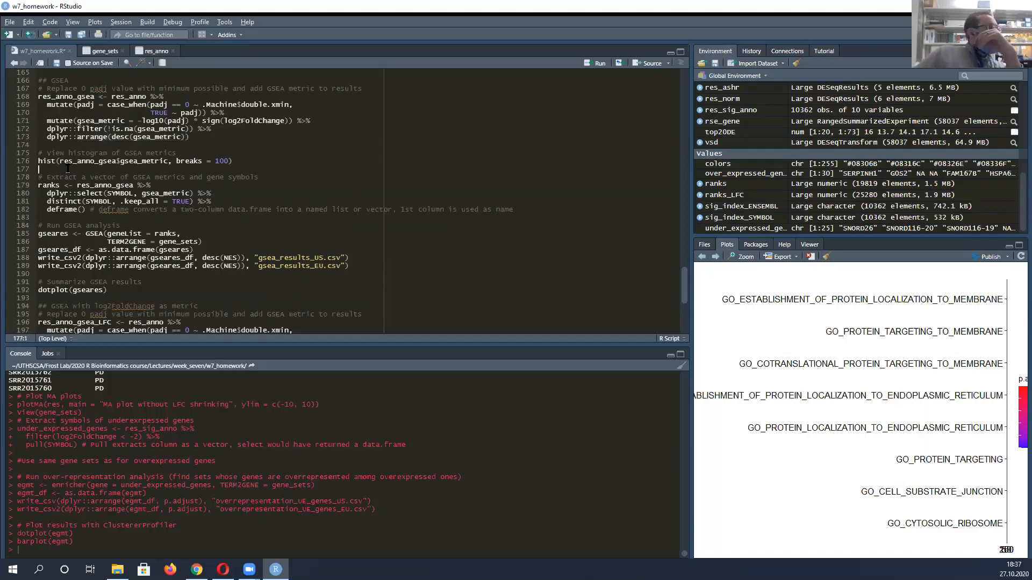
click(715, 257)
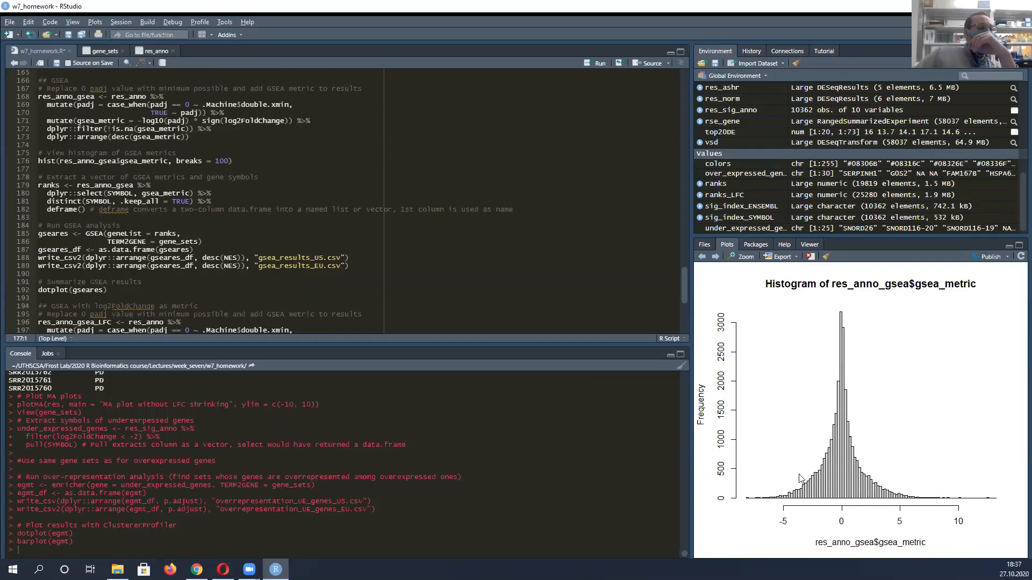
scroll(145, 203, down, 2)
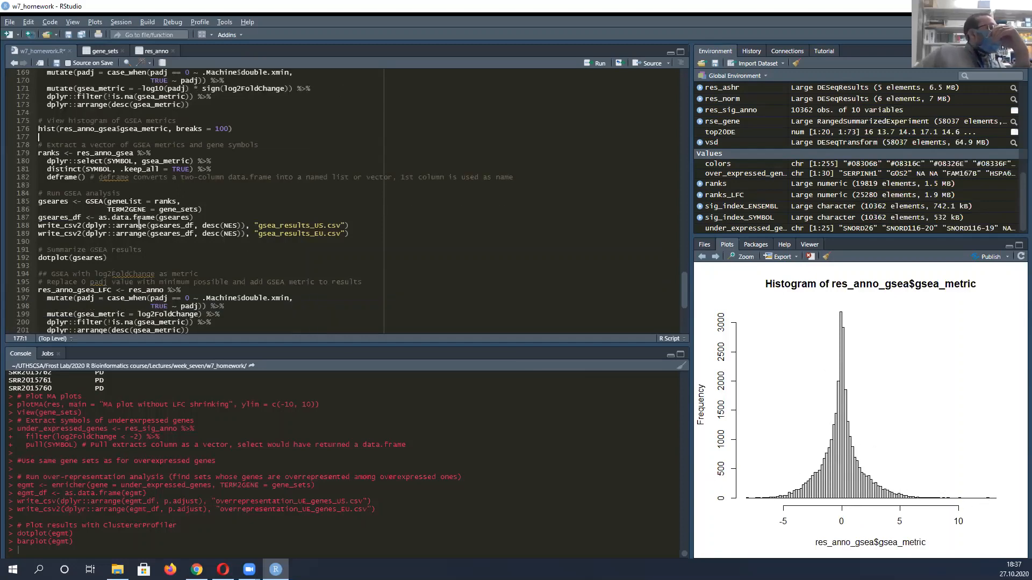
Examine the ranks block, highlighting distinct(SYMBOL), the selected SYMBOL and gsea_metric columns and the deframe comment, through to the GSEA CSV export lines
scroll(112, 149, down, 2)
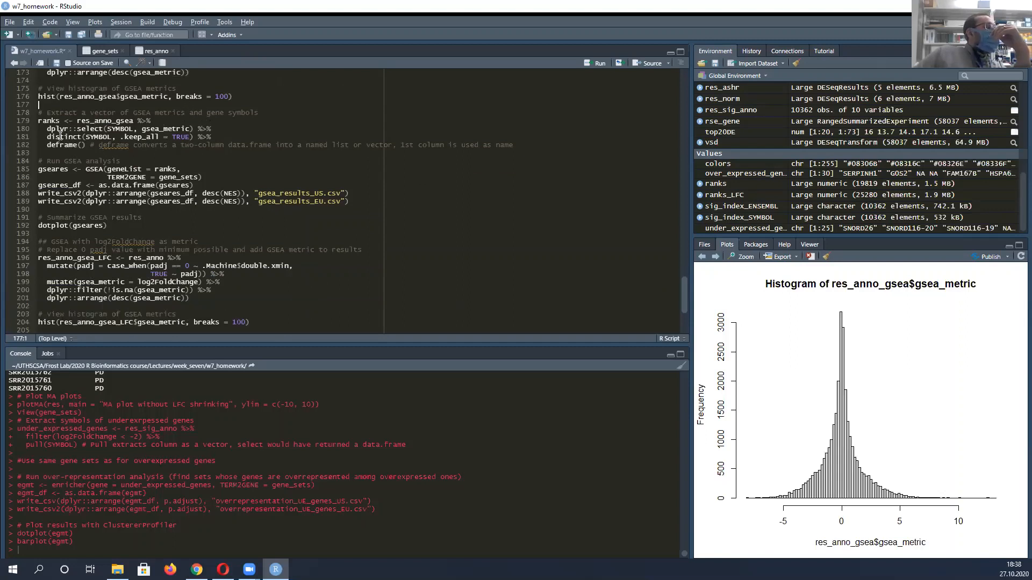
click(103, 137)
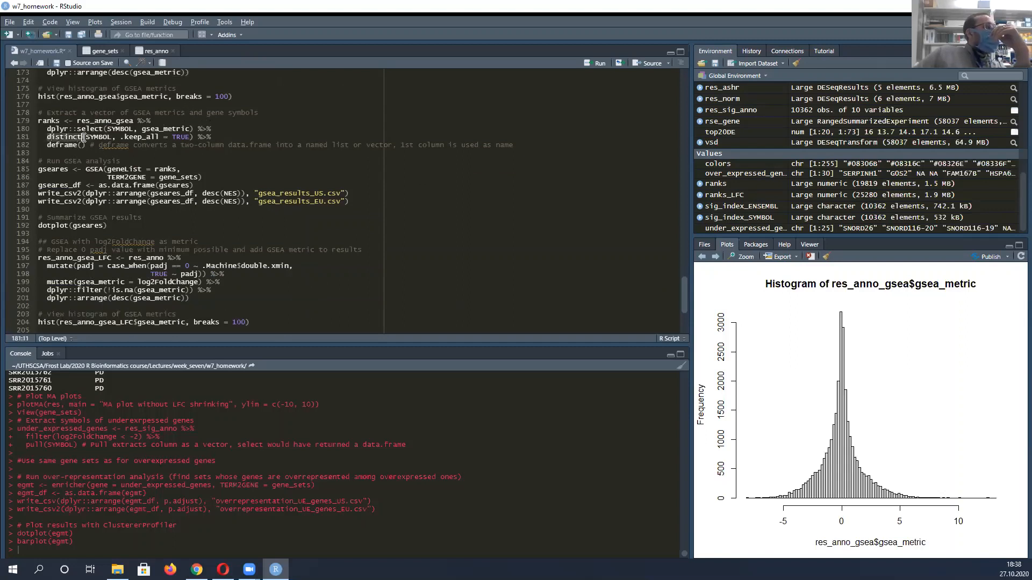
click(115, 137)
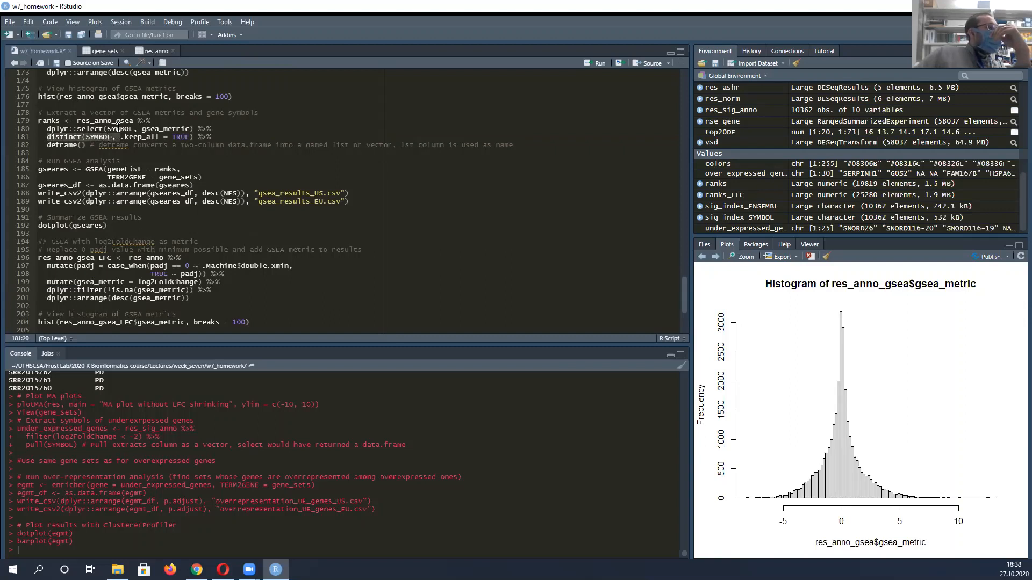
drag(112, 129, 187, 127)
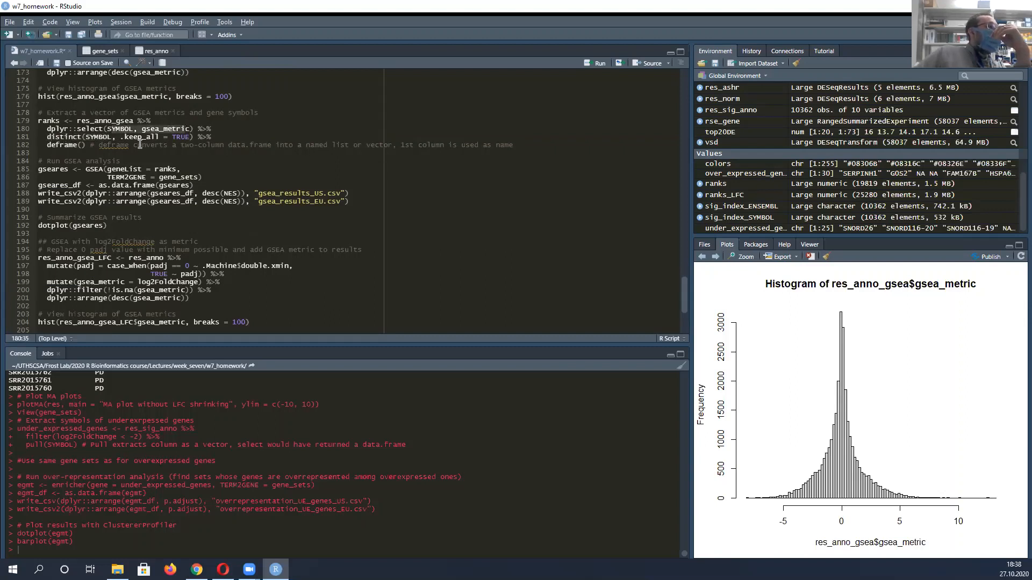
drag(192, 145, 250, 146)
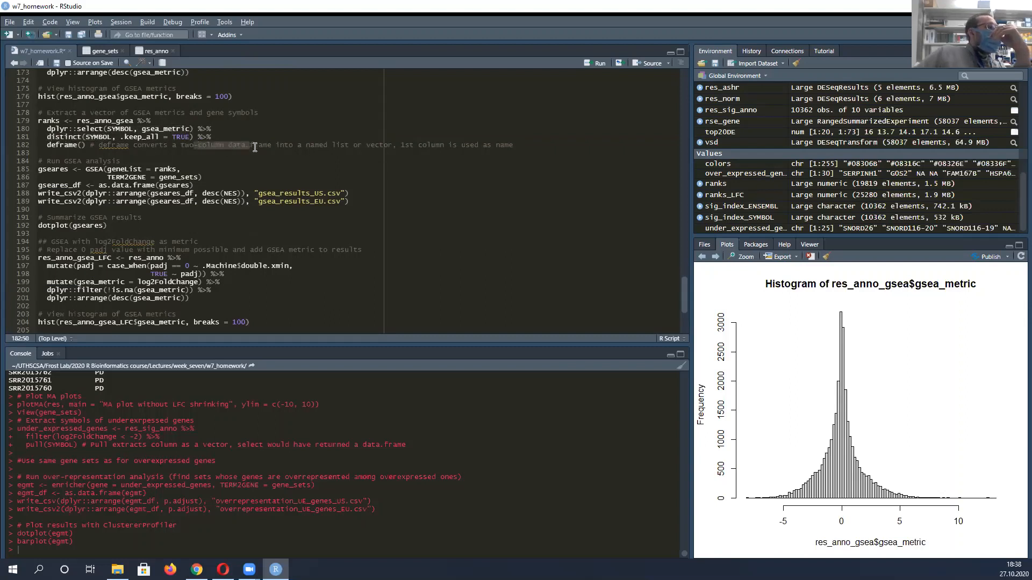
scroll(189, 154, down, 2)
scroll(71, 127, up, 2)
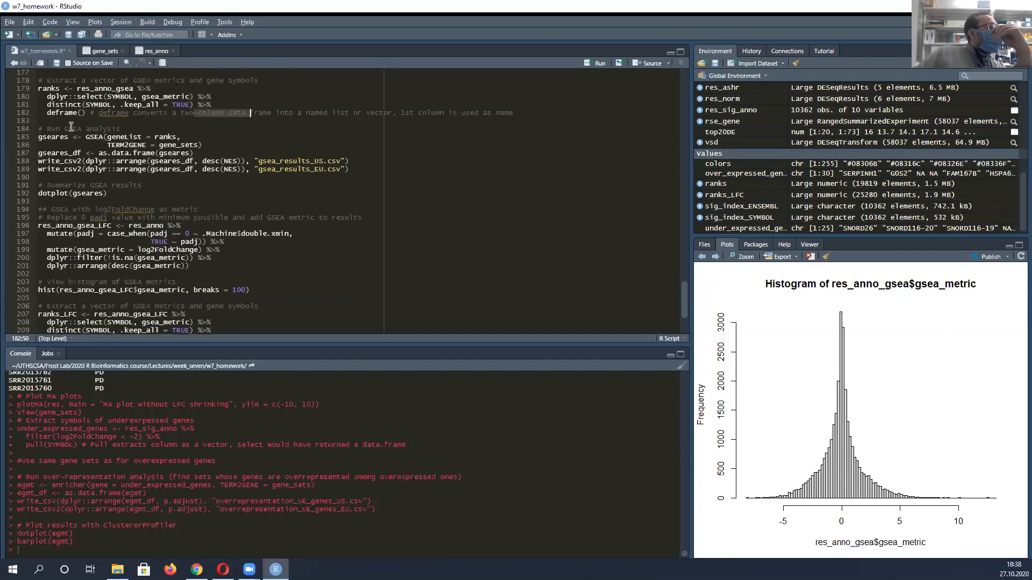
scroll(98, 156, down, 1)
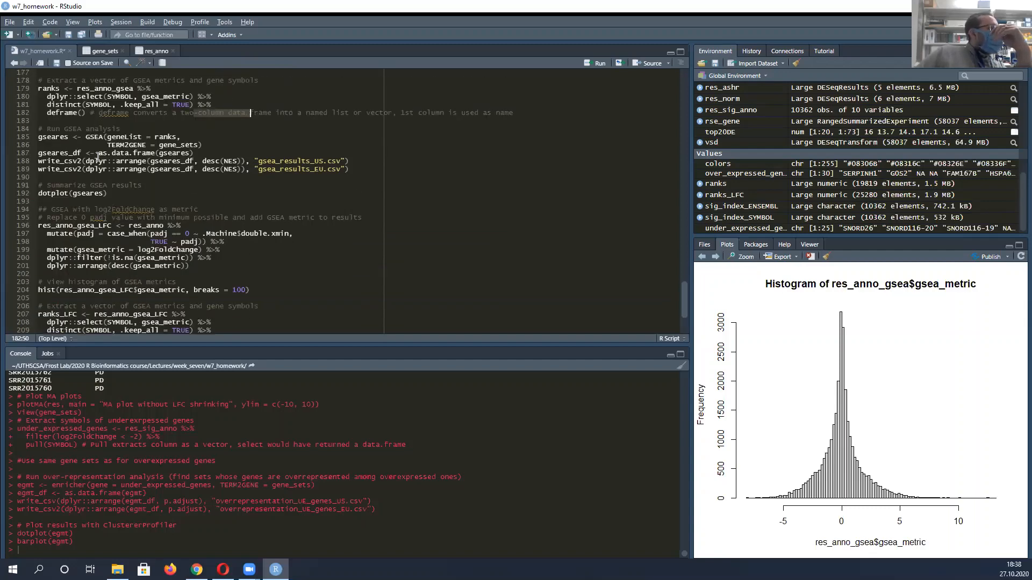
click(43, 143)
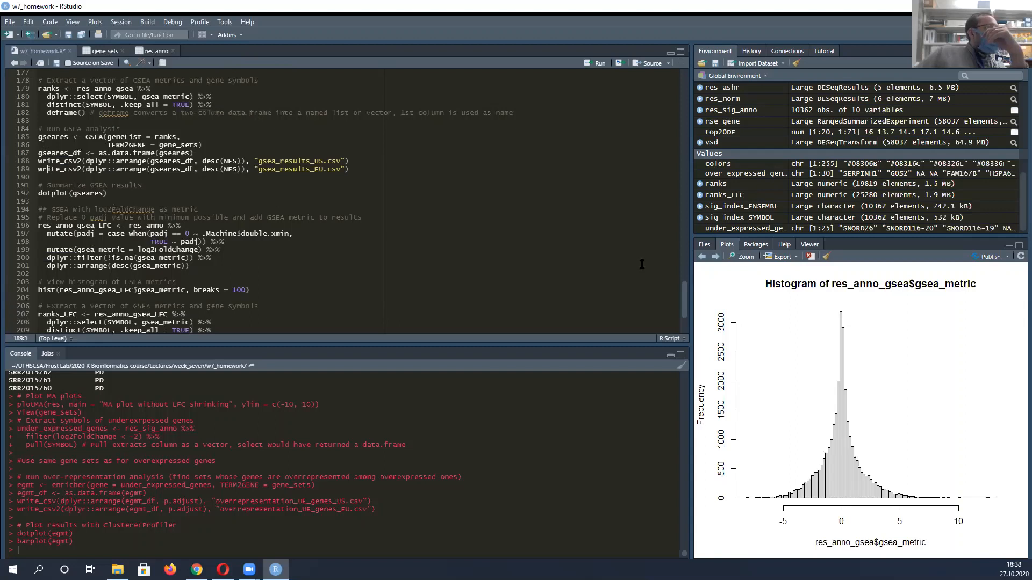
Bring up the GSEA dot plot, enlarge and widen its view to read all gene set names and dots, and close it
click(715, 257)
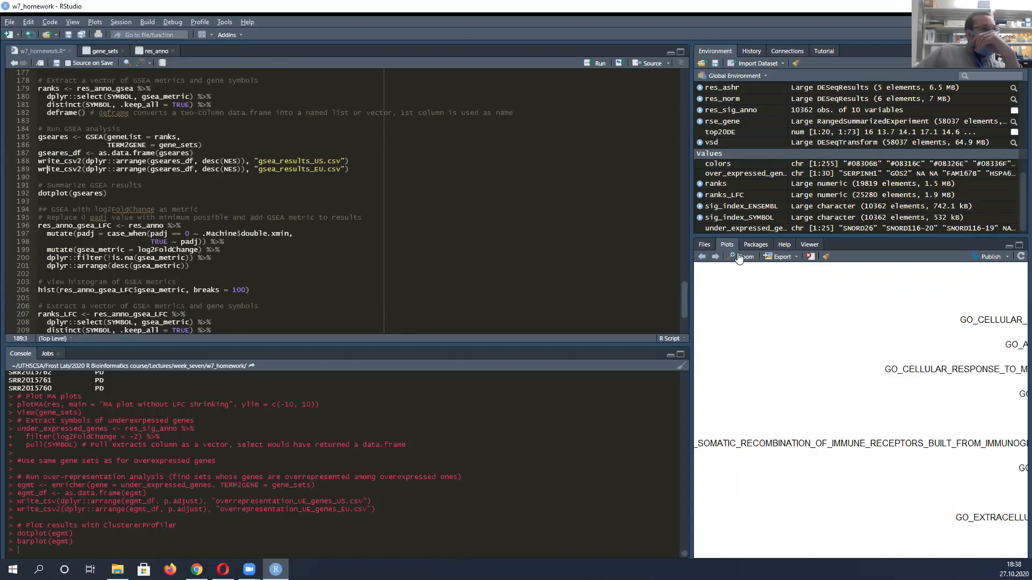
click(742, 257)
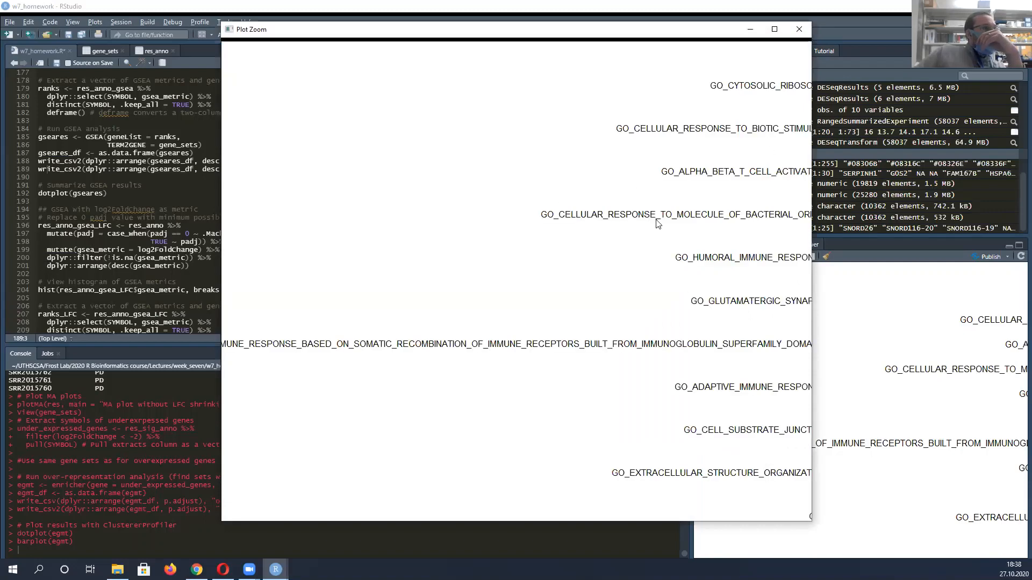
drag(814, 116, 1027, 117)
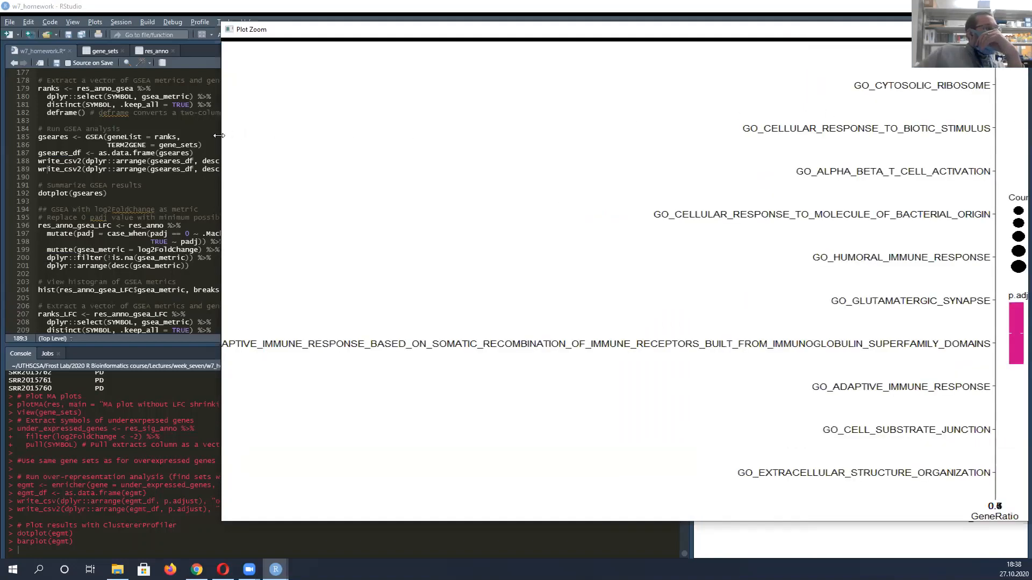
drag(218, 135, 27, 131)
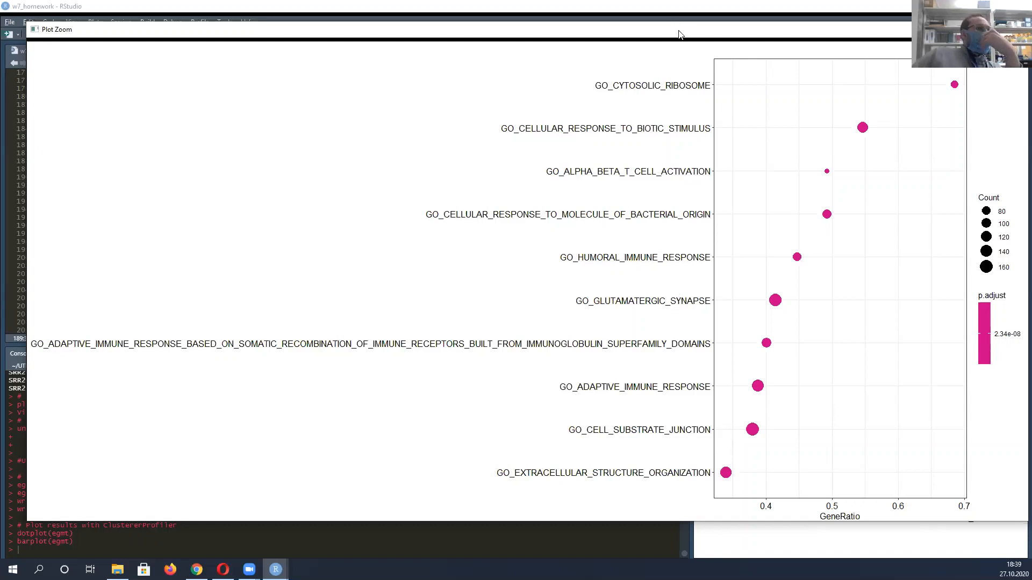
drag(679, 34, 666, 38)
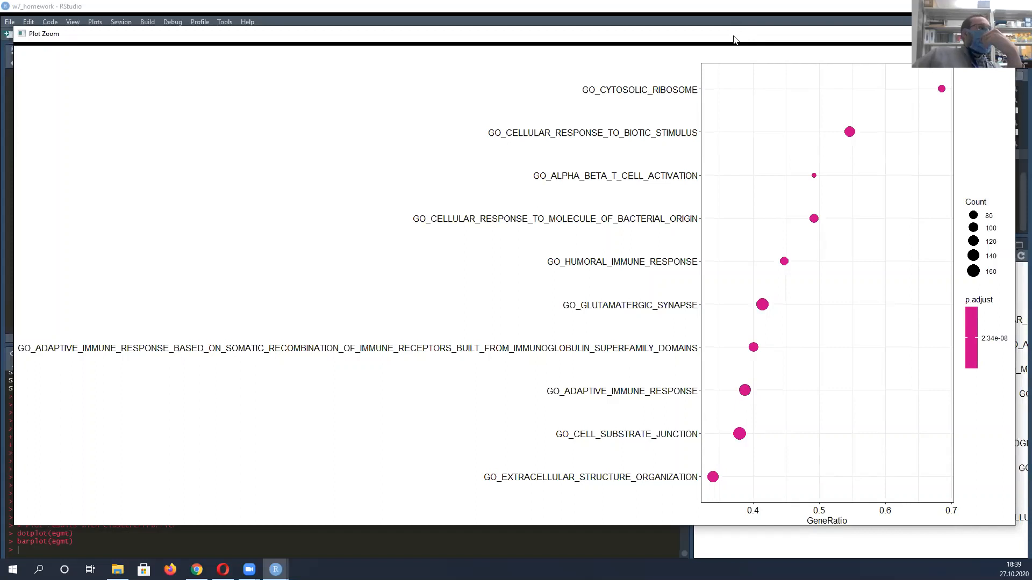
drag(733, 36, 735, 39)
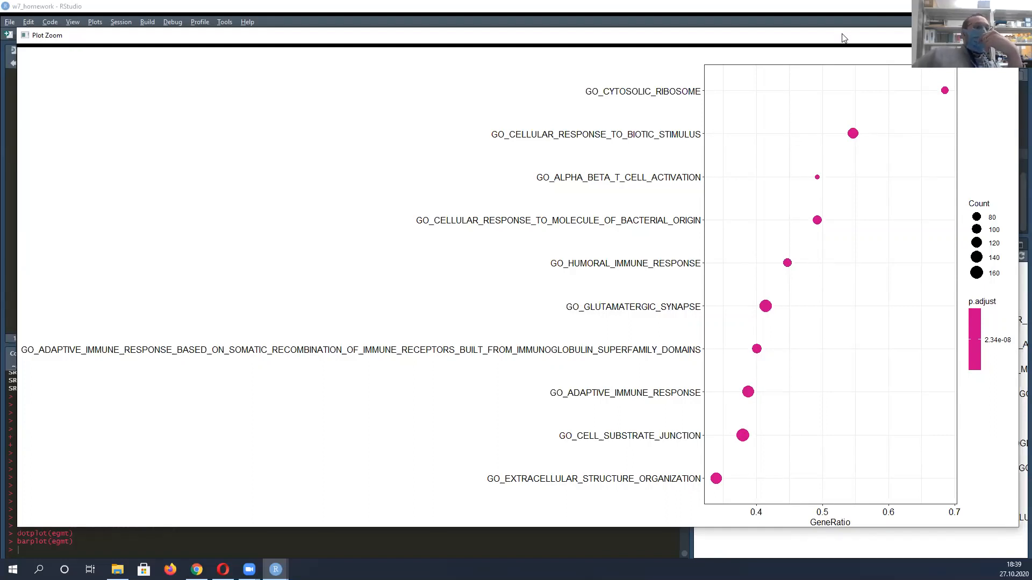
mouse_move(843, 37)
mouse_down()
mouse_move(830, 31)
mouse_move(832, 42)
mouse_move(832, 33)
mouse_up()
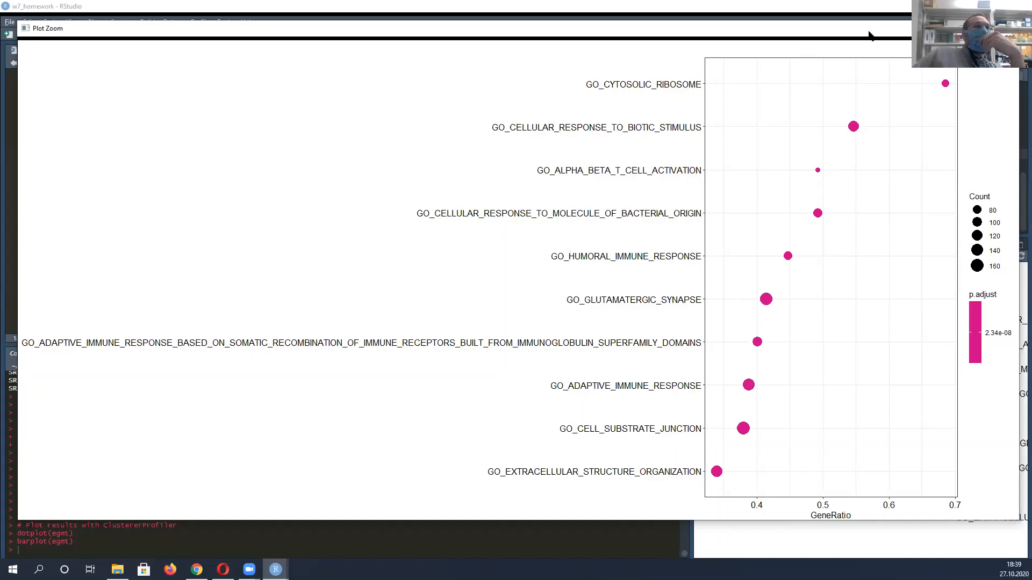
drag(870, 35, 866, 42)
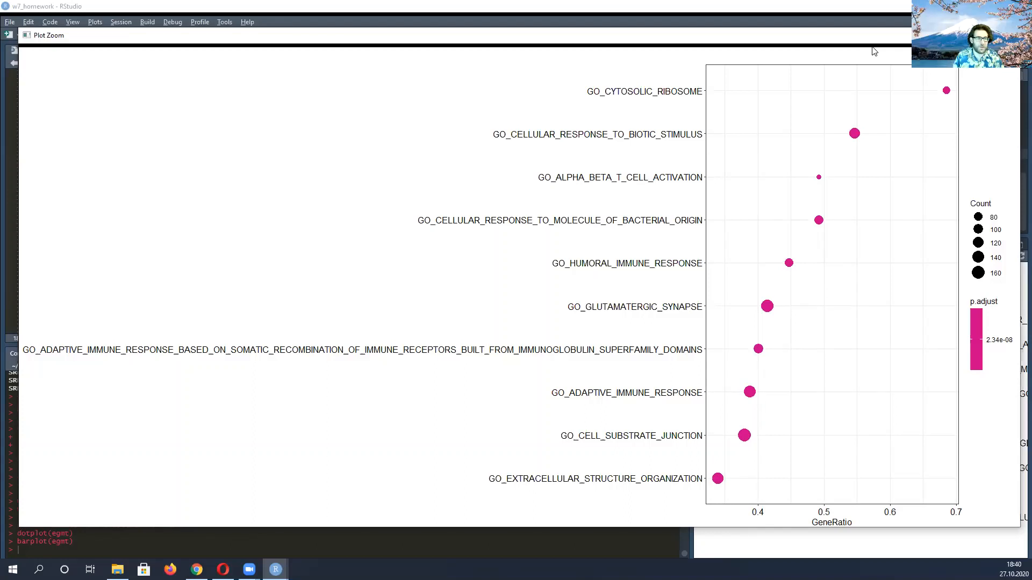
click(1007, 35)
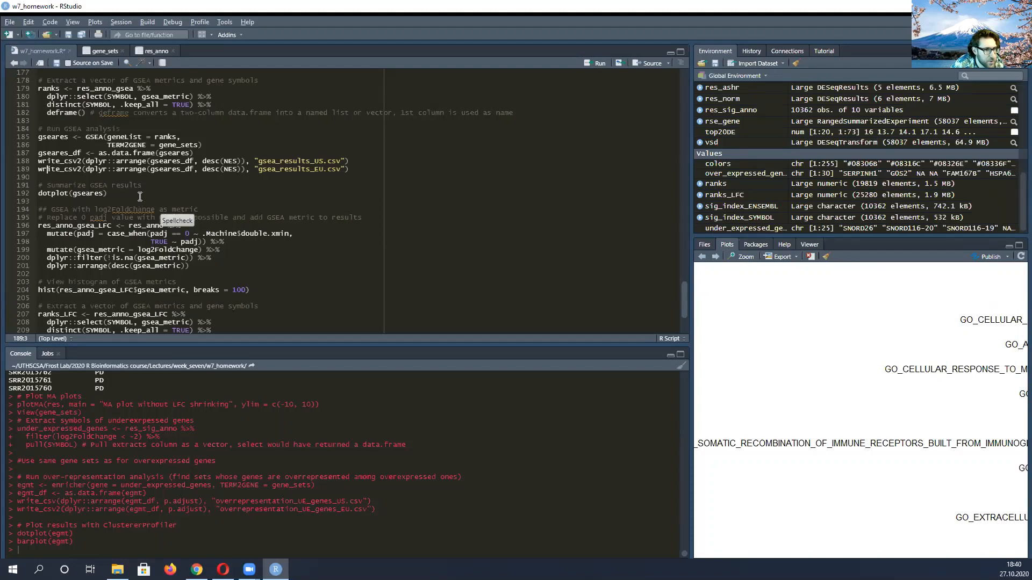
Highlight the GSEA run and CSV export lines, and open the gseares_df table sorted by NES in ascending order
scroll(138, 202, up, 3)
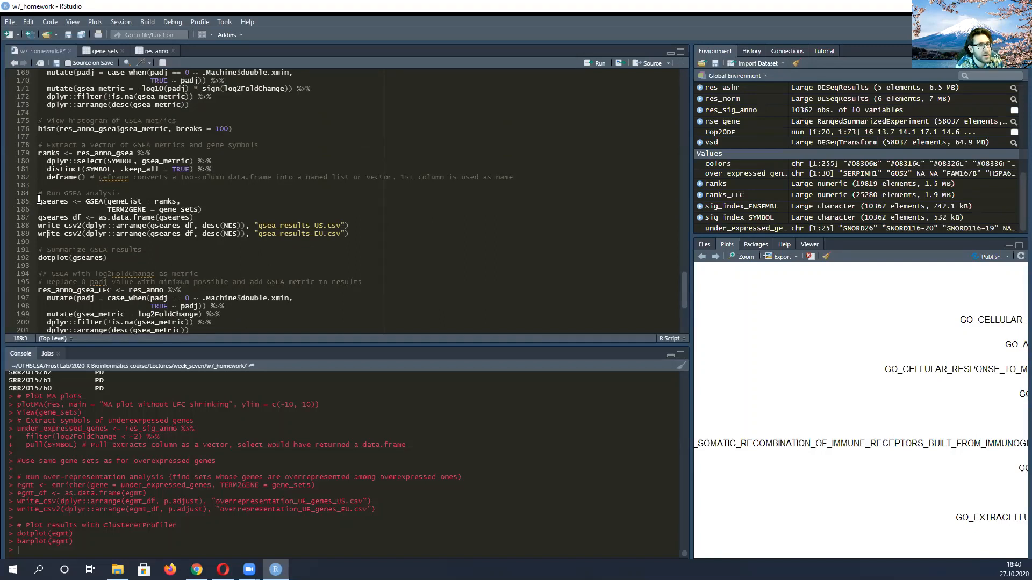
drag(32, 202, 369, 235)
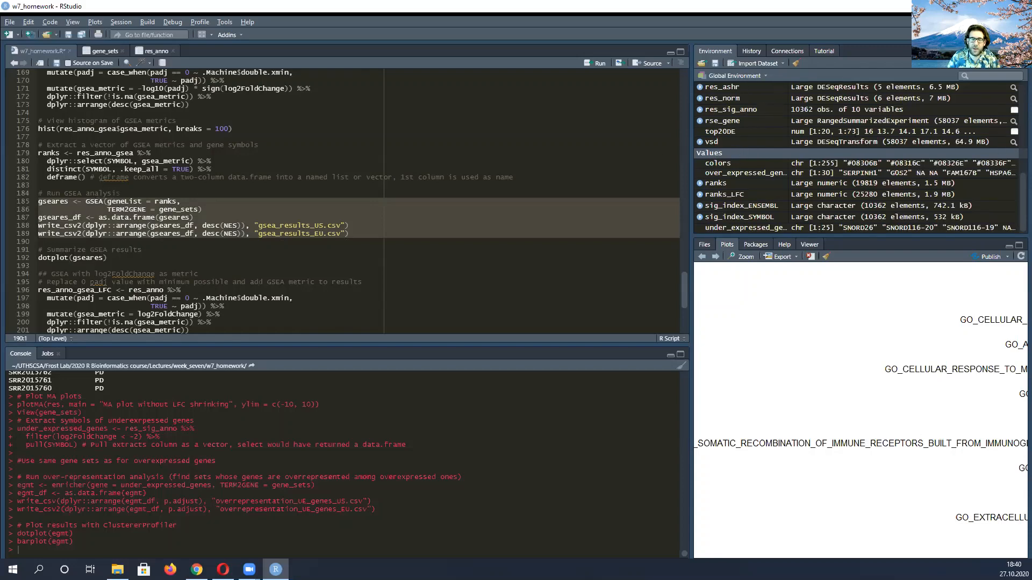
scroll(1015, 134, up, 5)
scroll(1015, 135, up, 2)
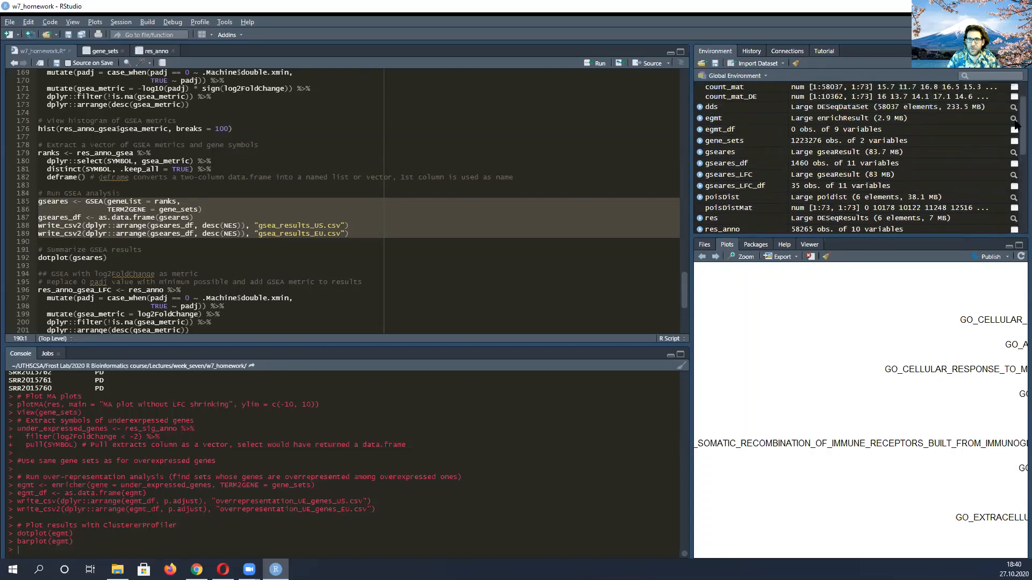
click(727, 168)
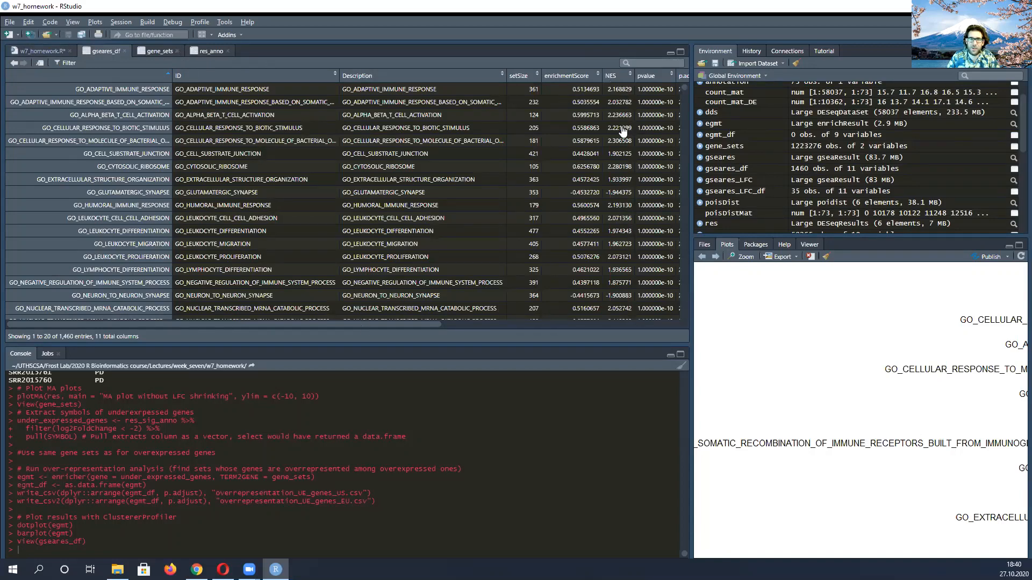
click(615, 76)
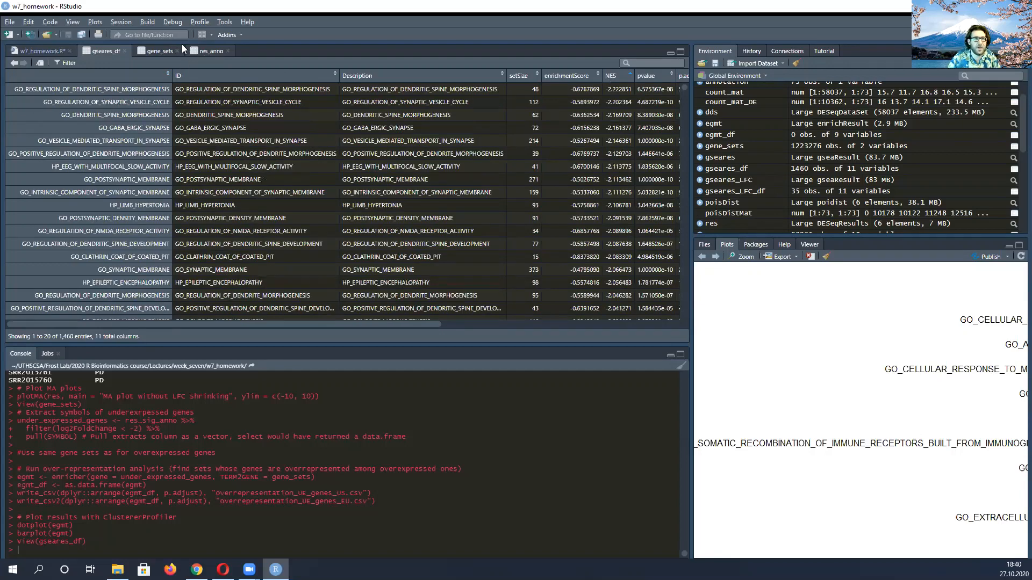
Close the res_anno and gene_sets tables, then sort gseares_df by NES in descending order and widen its row-name column
click(228, 51)
click(177, 50)
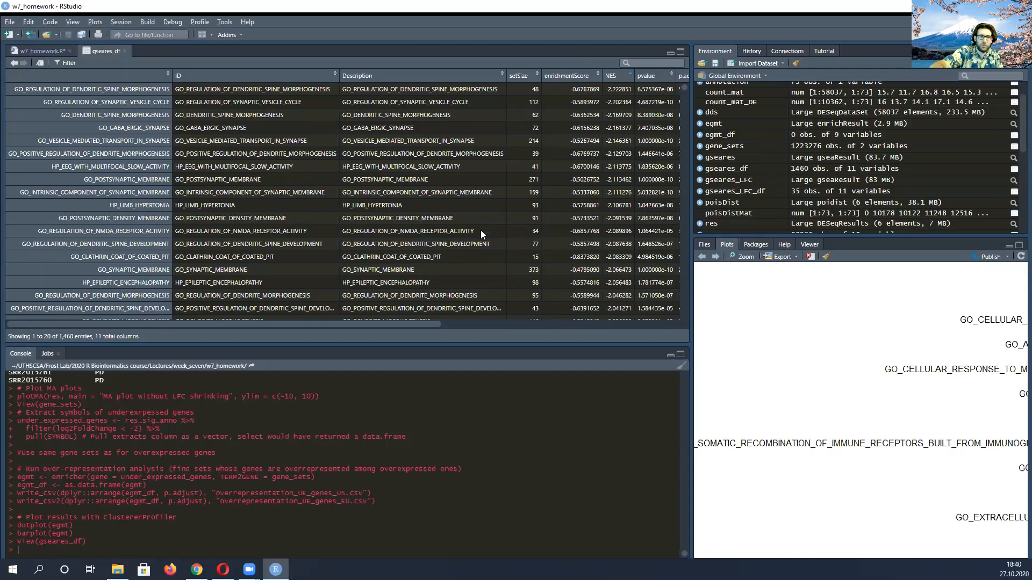
click(613, 76)
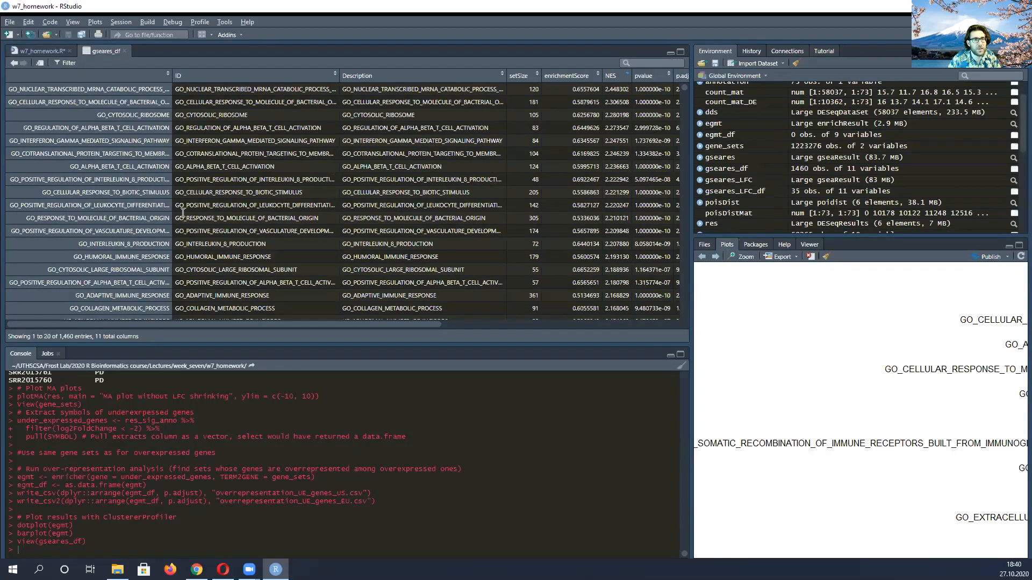
drag(172, 75, 289, 75)
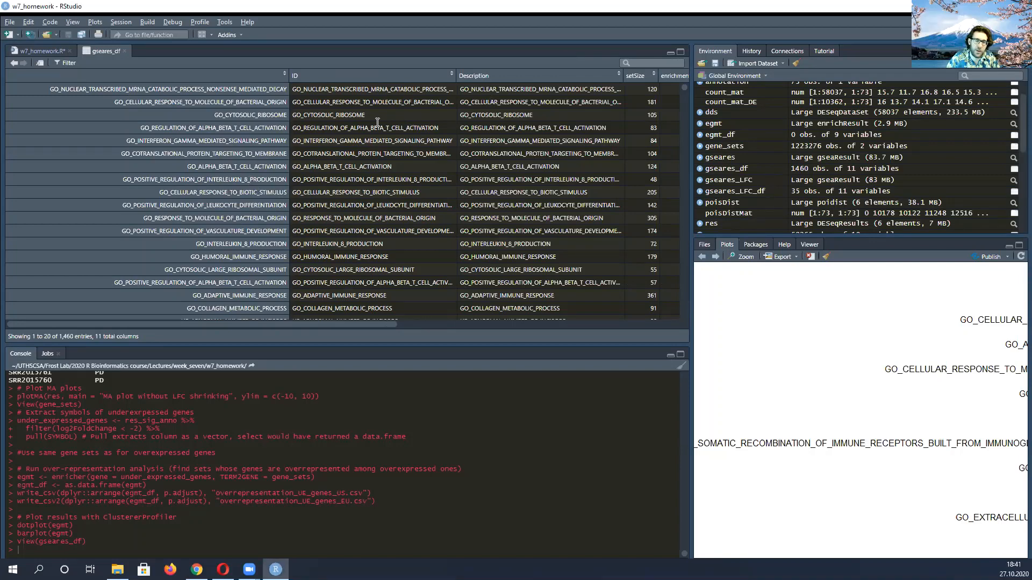
Review the gseares_df columns from setSize through core_enrichment, and return to the gene set names
click(646, 63)
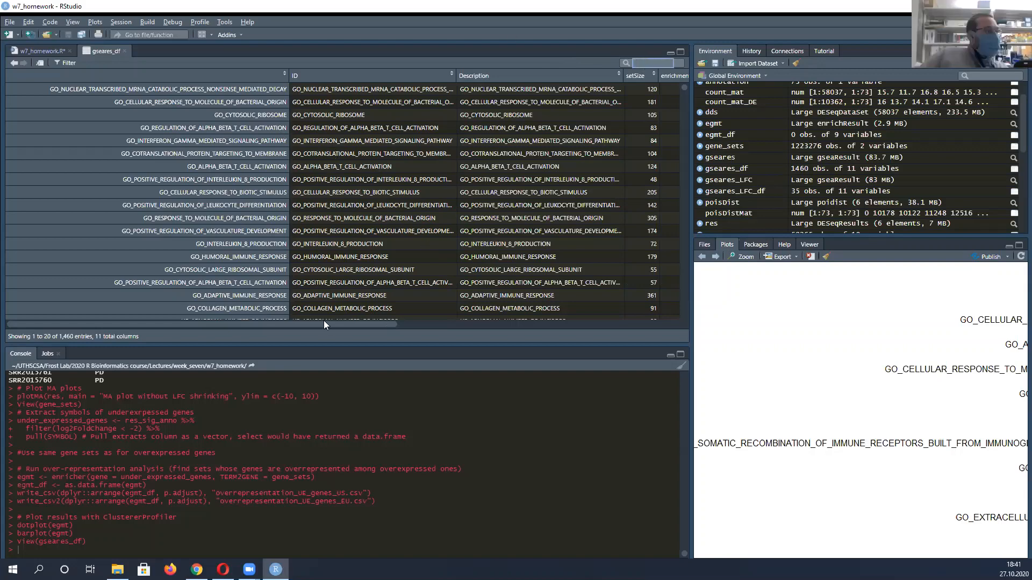
drag(323, 321, 434, 323)
scroll(670, 311, right, 5)
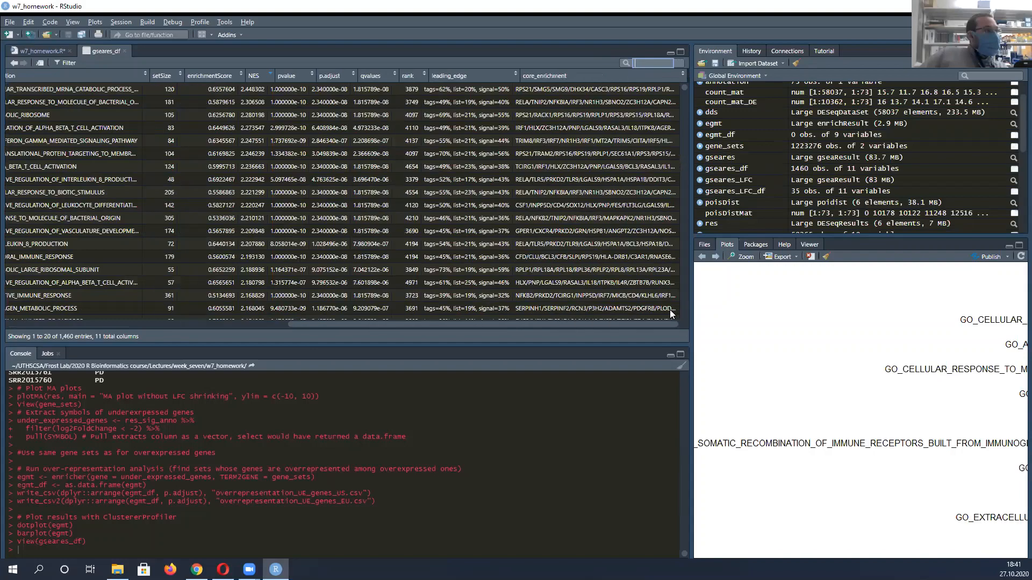
scroll(270, 308, left, 10)
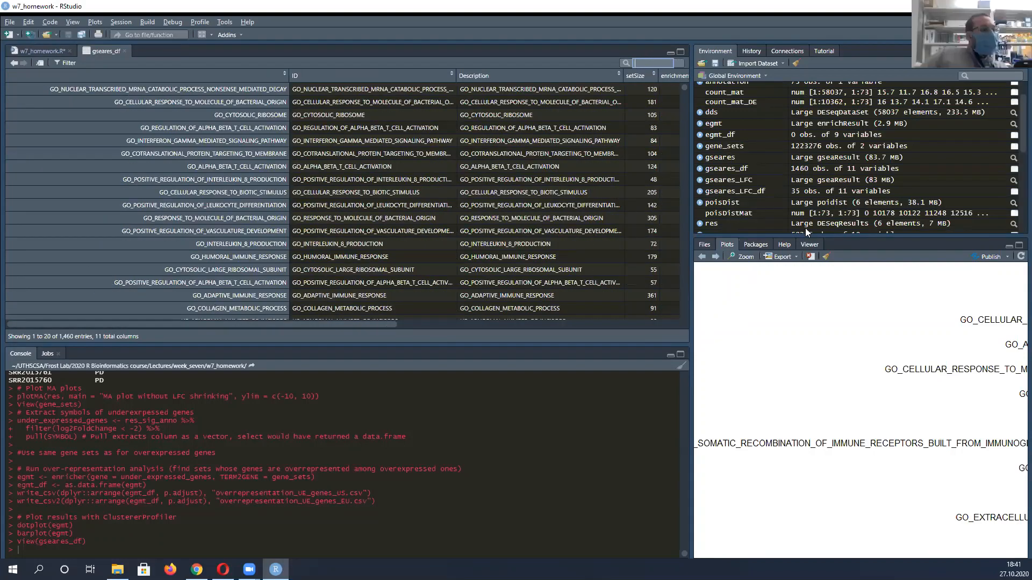
Go back through the plot history to the over-representation bar plot that lists GO_PROTEIN_FOLDING_CHAPERONE first
click(703, 258)
click(702, 259)
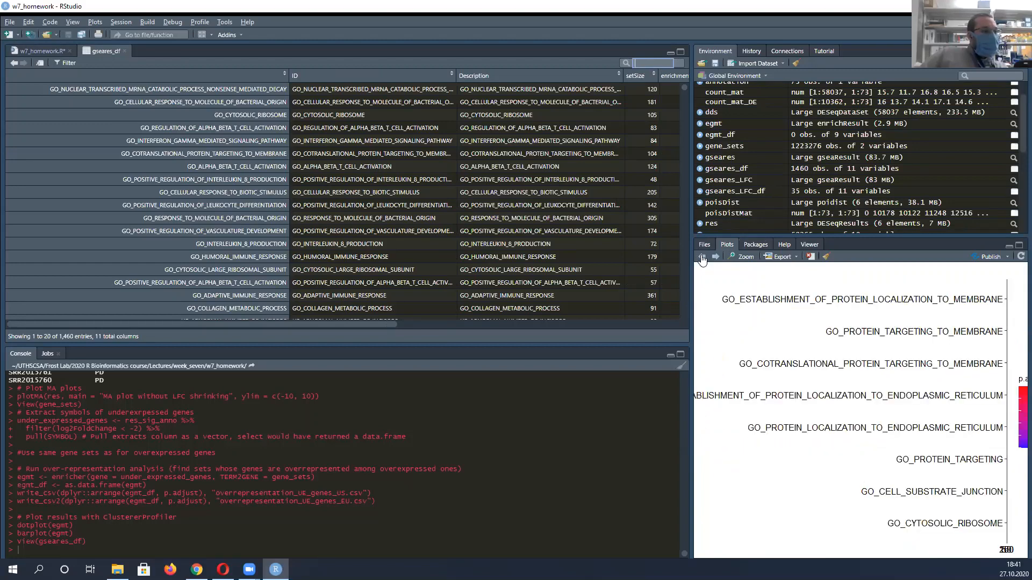
click(702, 259)
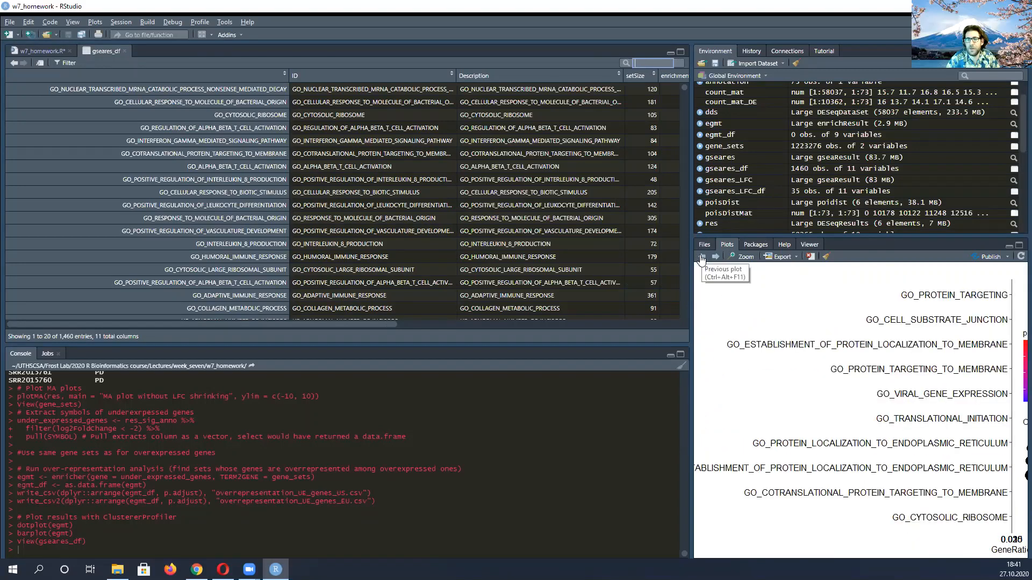
click(701, 259)
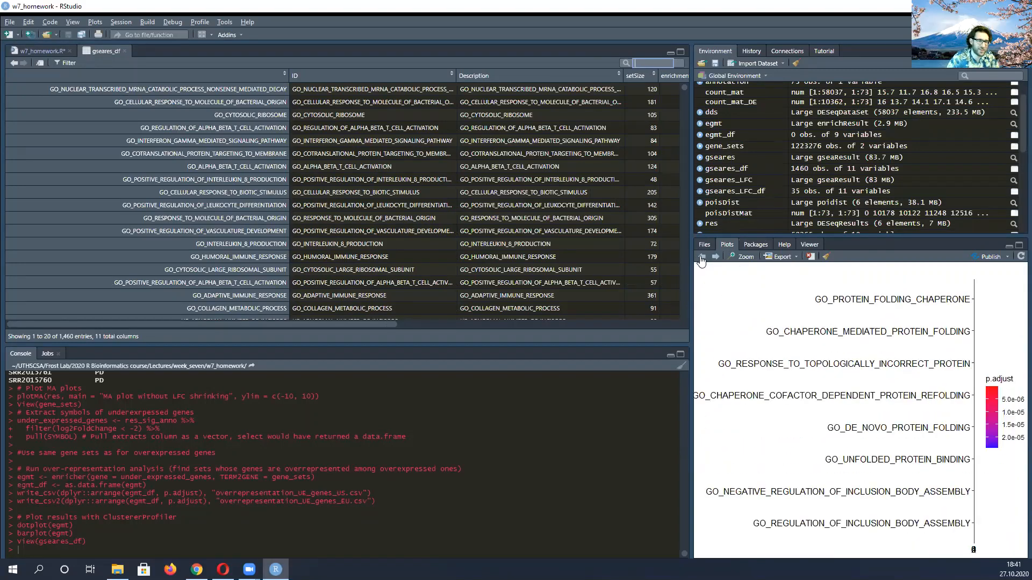
click(648, 75)
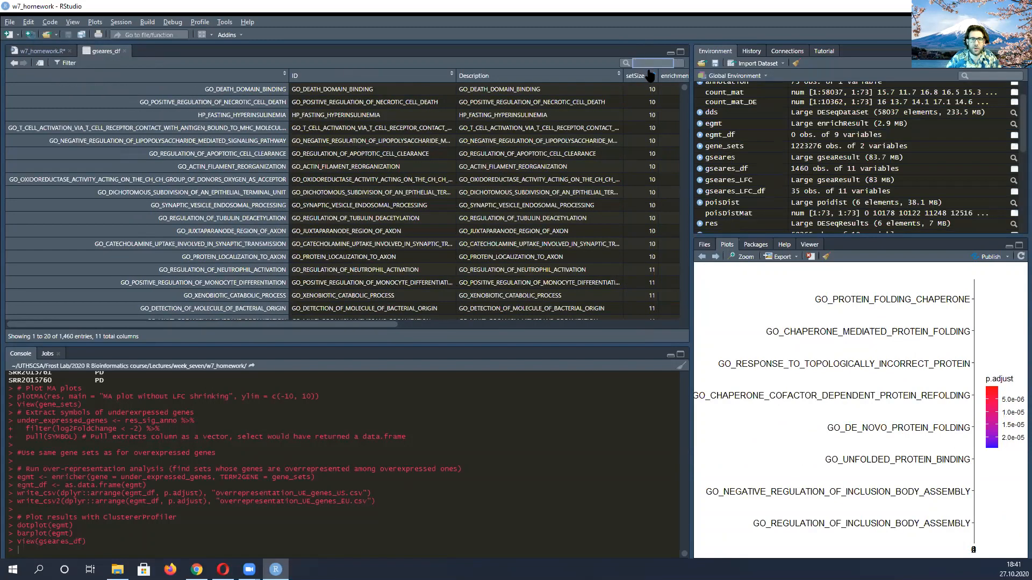
drag(339, 324, 430, 324)
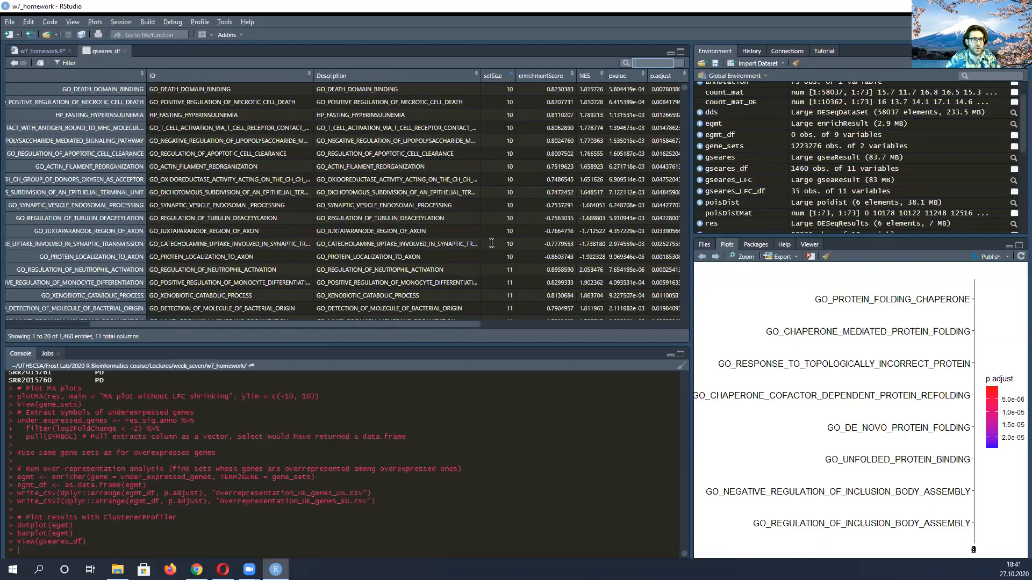
scroll(492, 243, right, 1)
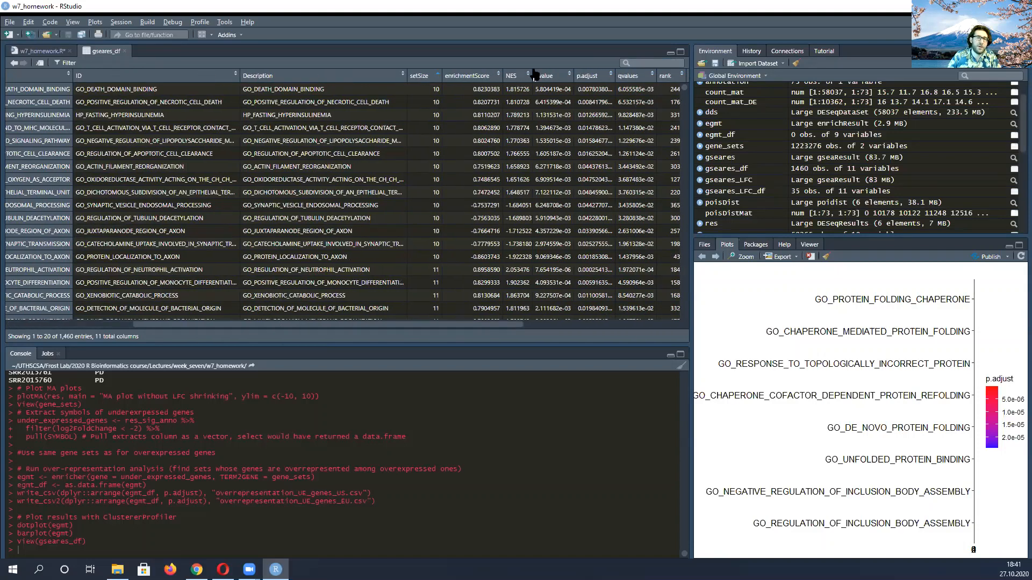
click(526, 76)
click(528, 78)
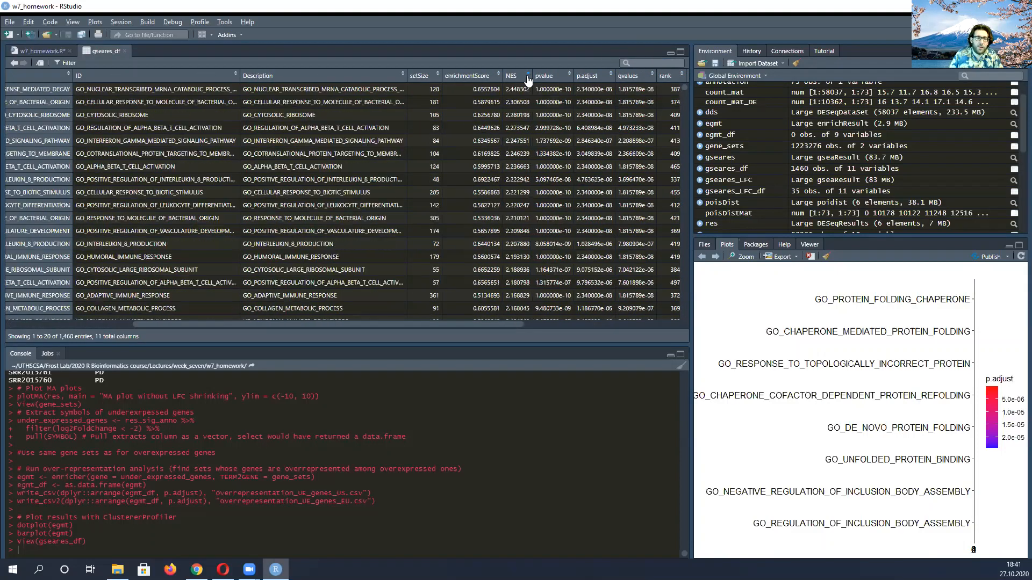
Search the gseares_df table for "chaperone" and clear the search
click(646, 60)
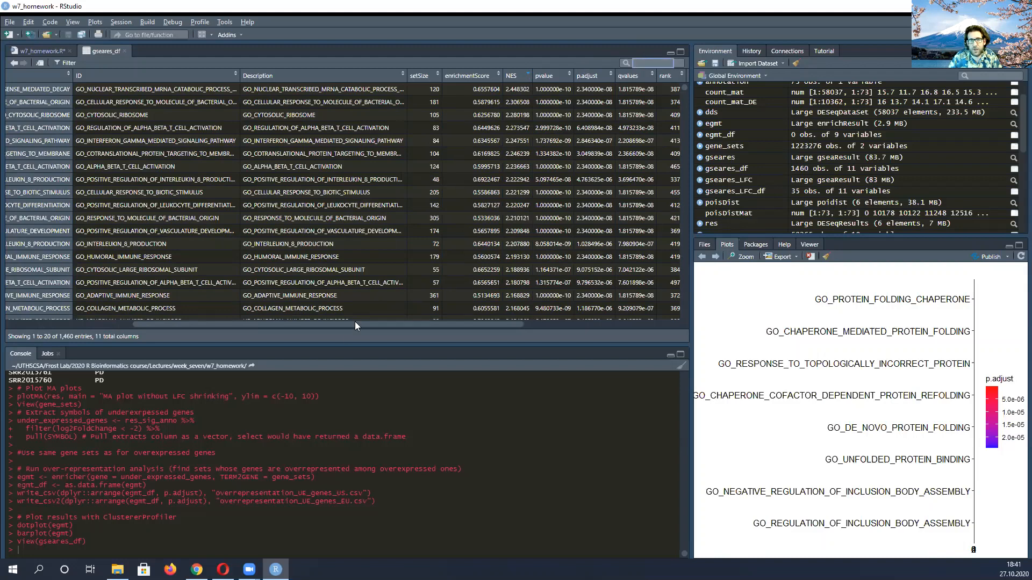
scroll(184, 298, left, 5)
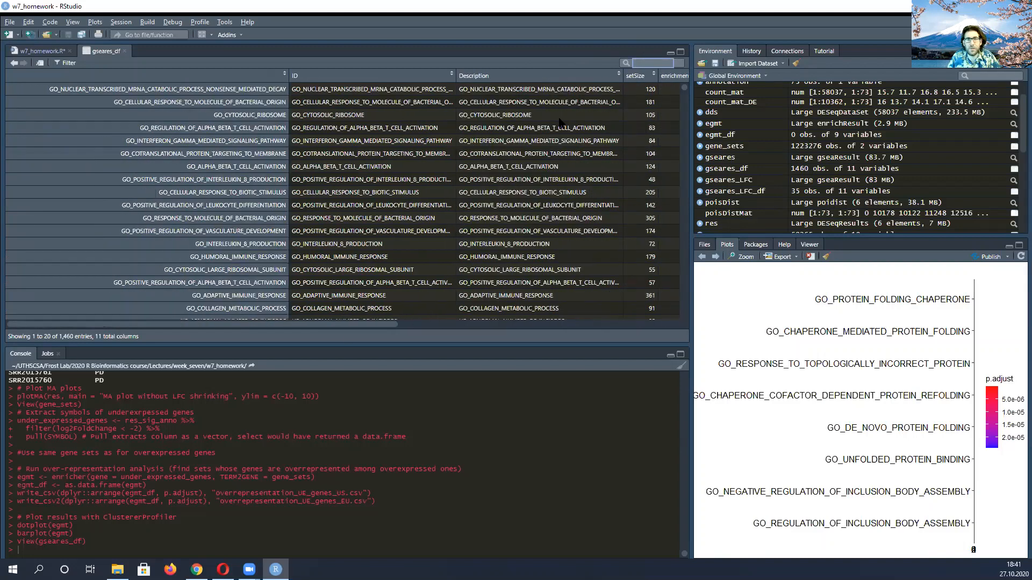
text(cha)
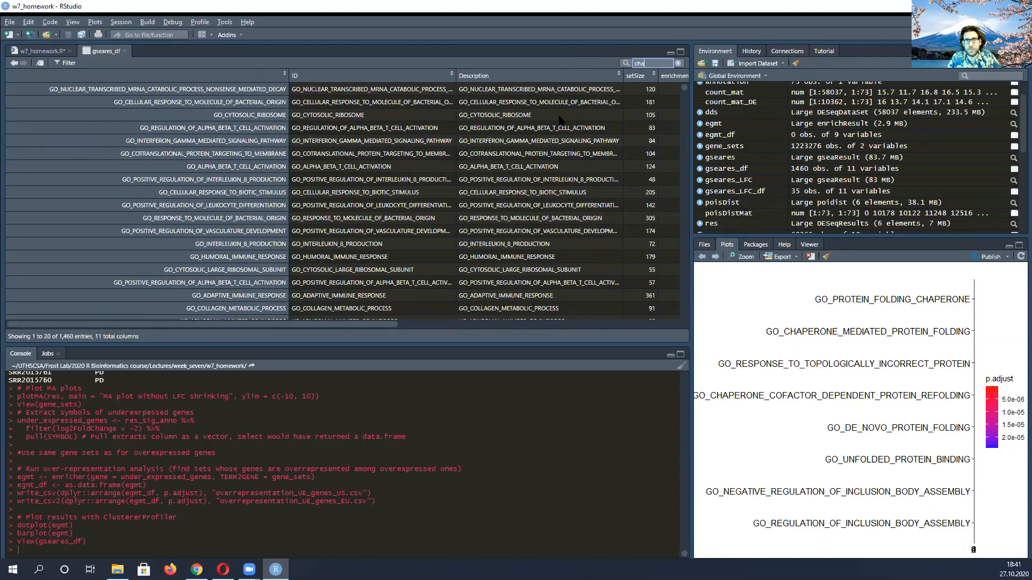
text(perone)
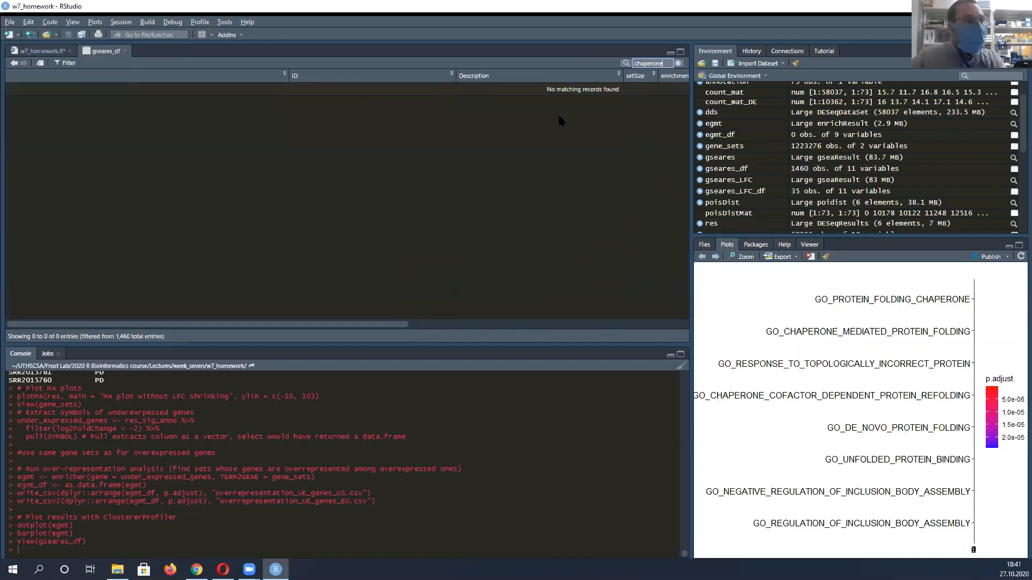
key(BackSpace)
key(BackSpace)
key(BackSpace)
key(BackSpace)
key(BackSpace)
key(BackSpace)
key(BackSpace)
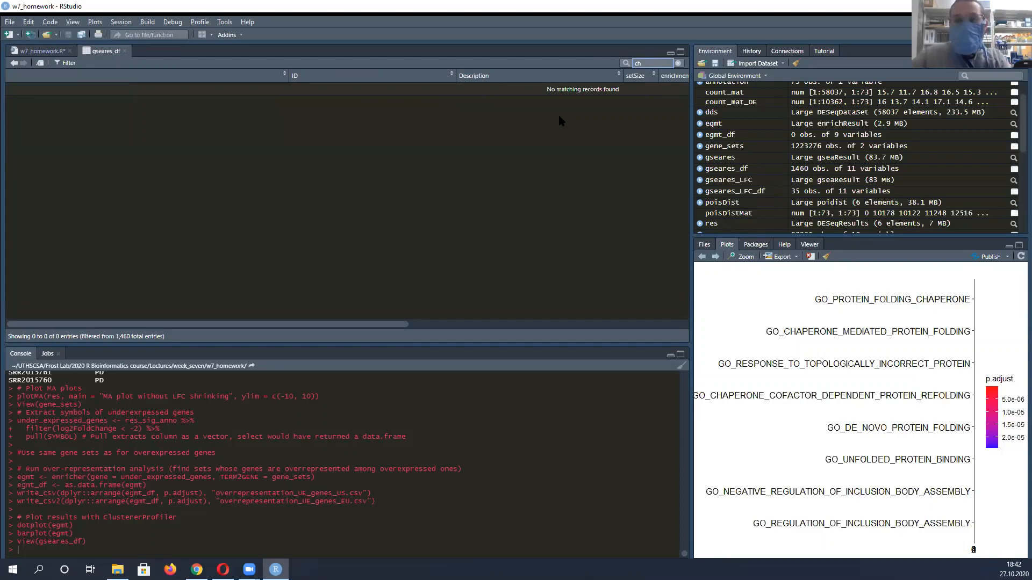
key(BackSpace)
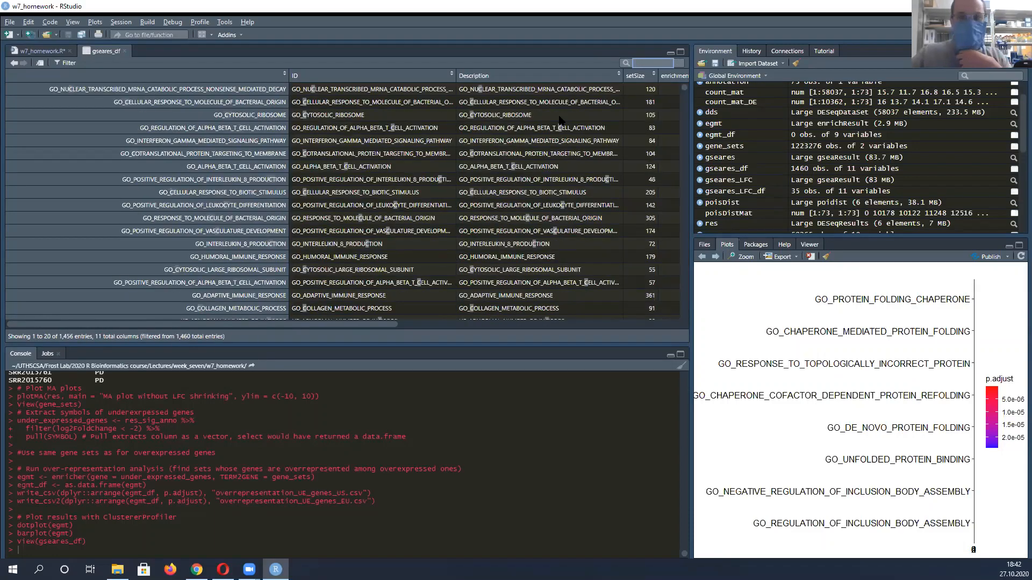
key(BackSpace)
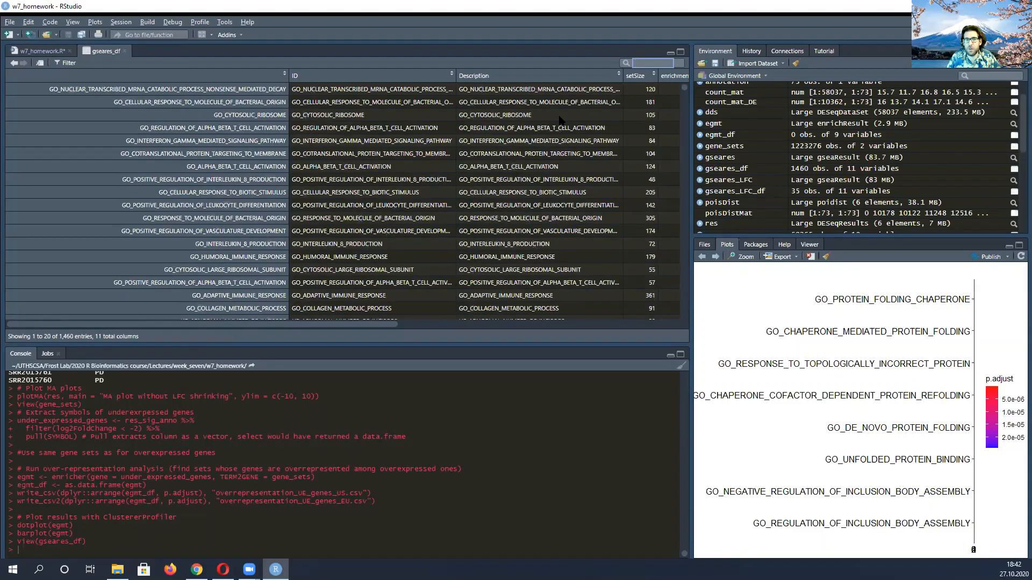
Repeat the gseares_df search in capitals as "CHAPERONE" and clear it
text(CHAPERONE)
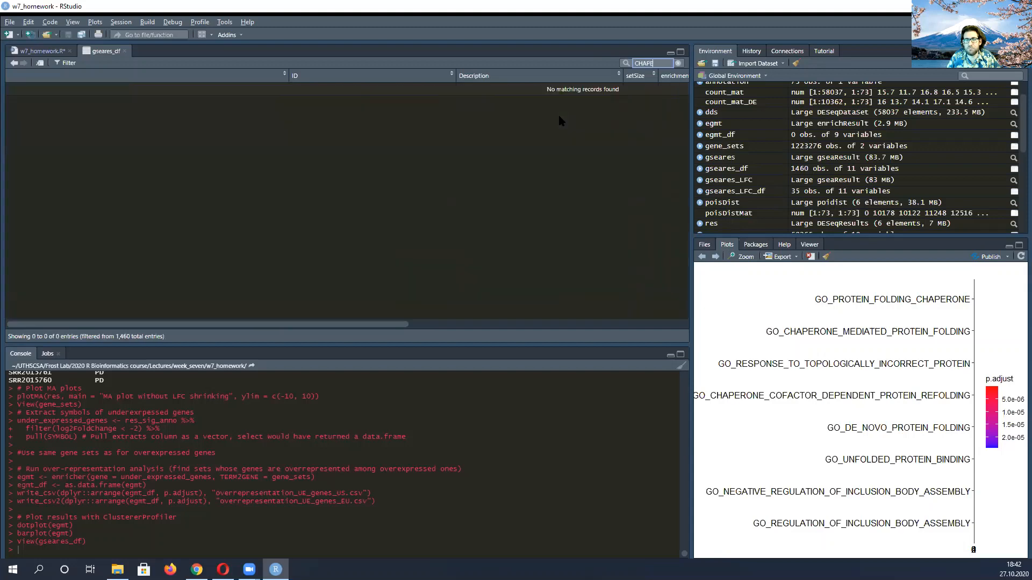
key(BackSpace)
key(BackSpace)
key(BackSpace)
key(BackSpace)
key(BackSpace)
key(BackSpace)
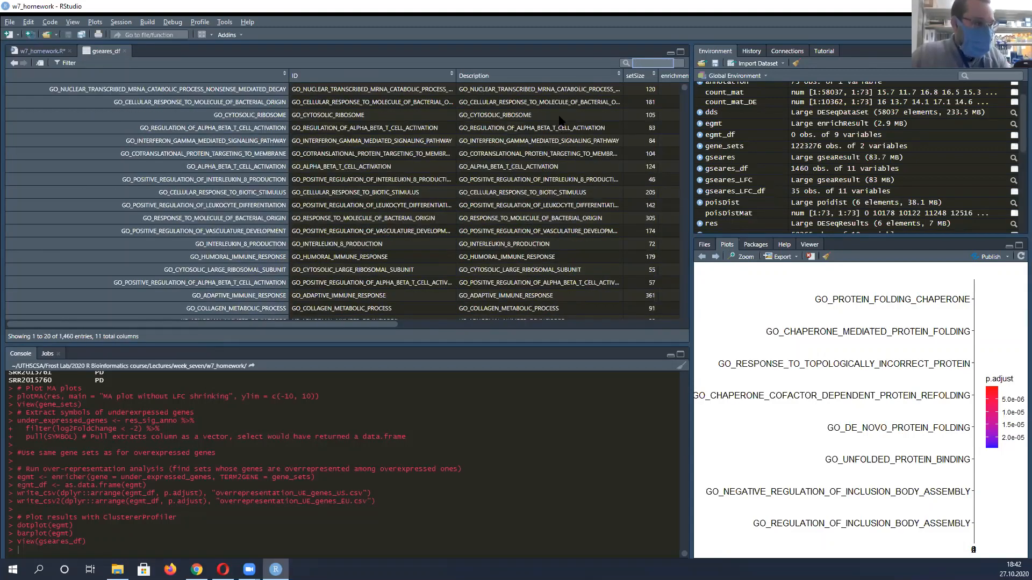
Search gseares_df for "topolo" and check the NES, pvalue and p.adjust columns of the matching gene sets
text(top)
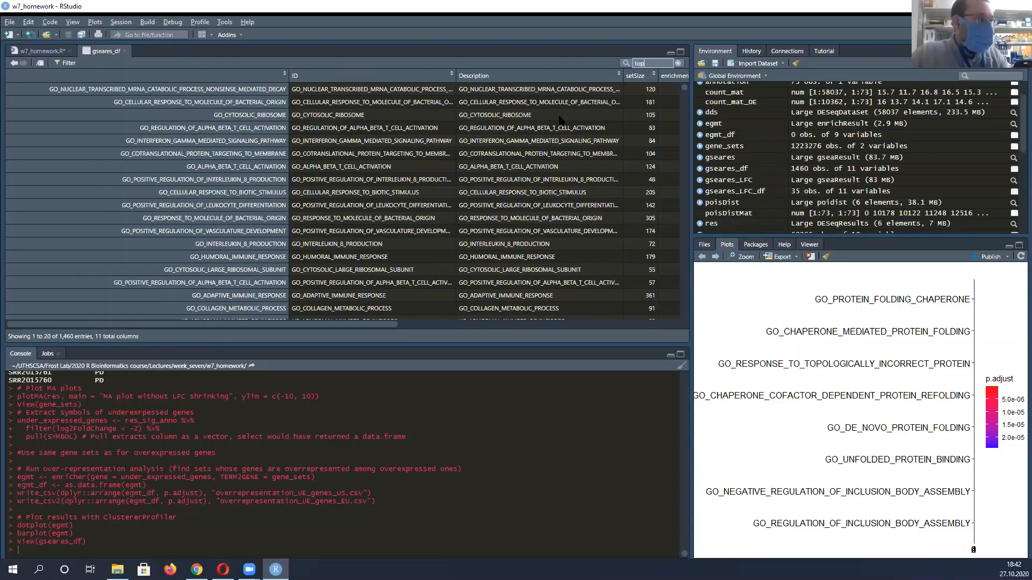
text(olo)
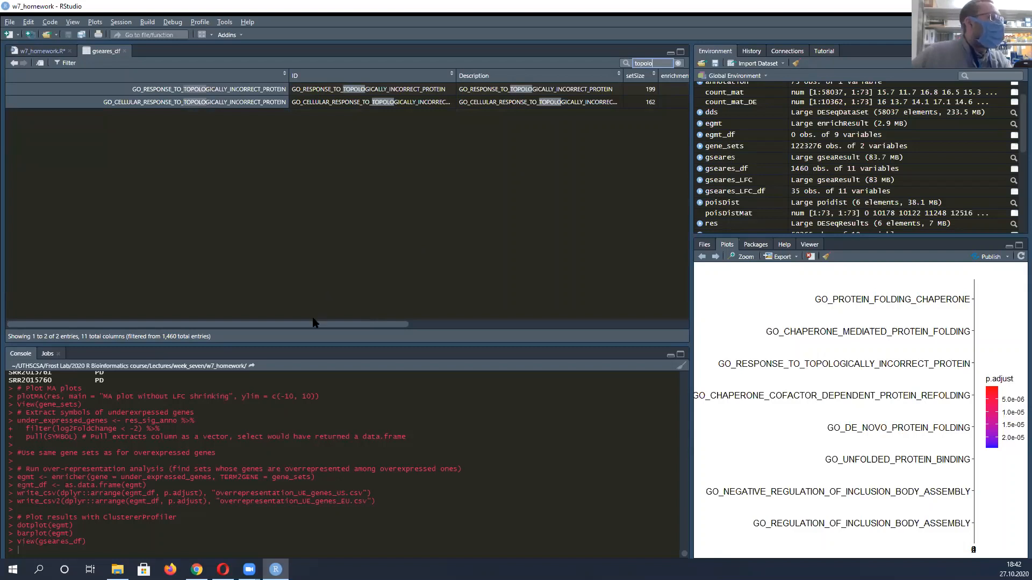
drag(320, 323, 440, 324)
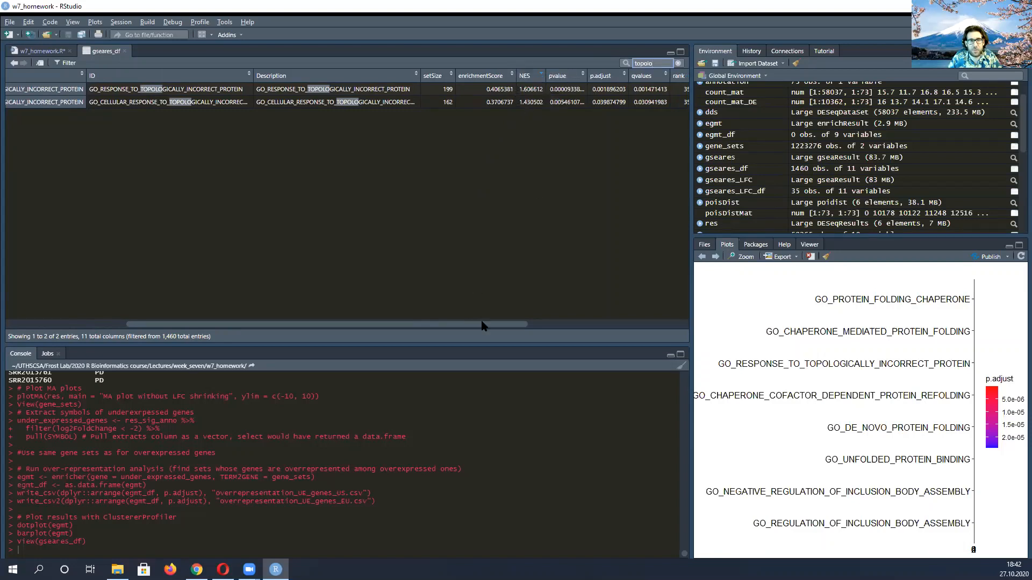
drag(482, 326, 459, 311)
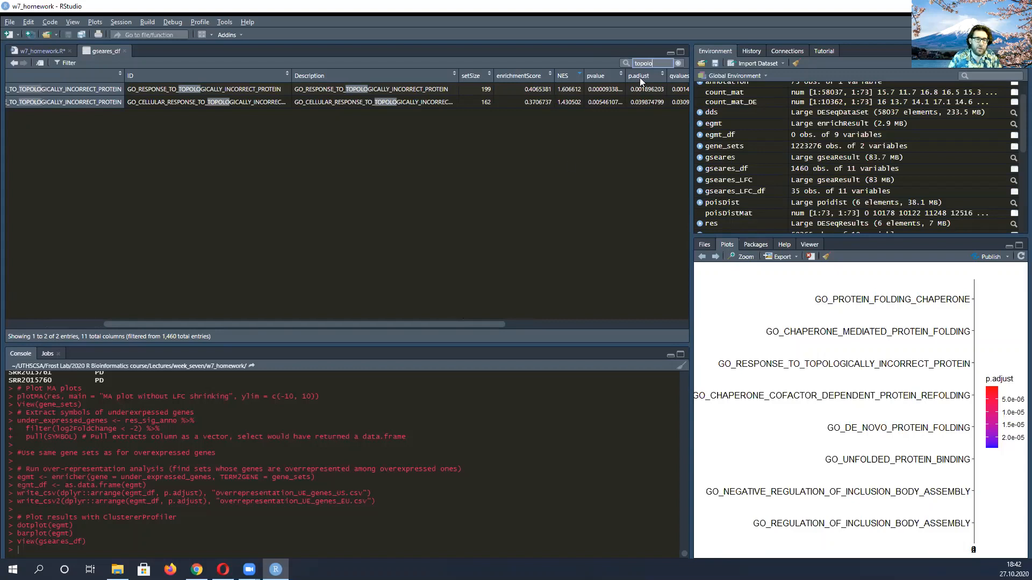
Replace the gseares_df search term with "folding" and clear the search
double_click(648, 63)
text(fol)
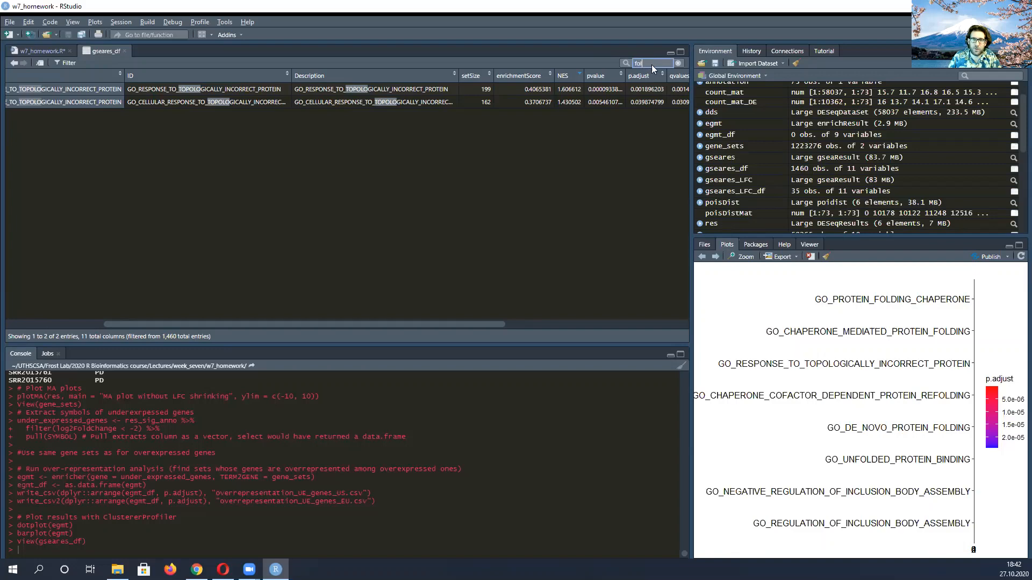
text(ding)
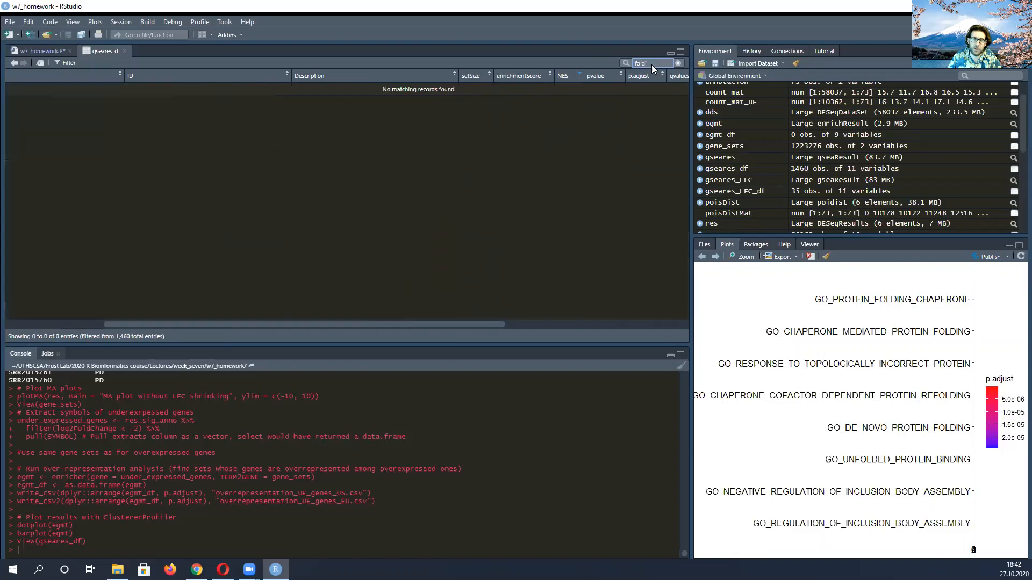
key(BackSpace)
key(BackSpace)
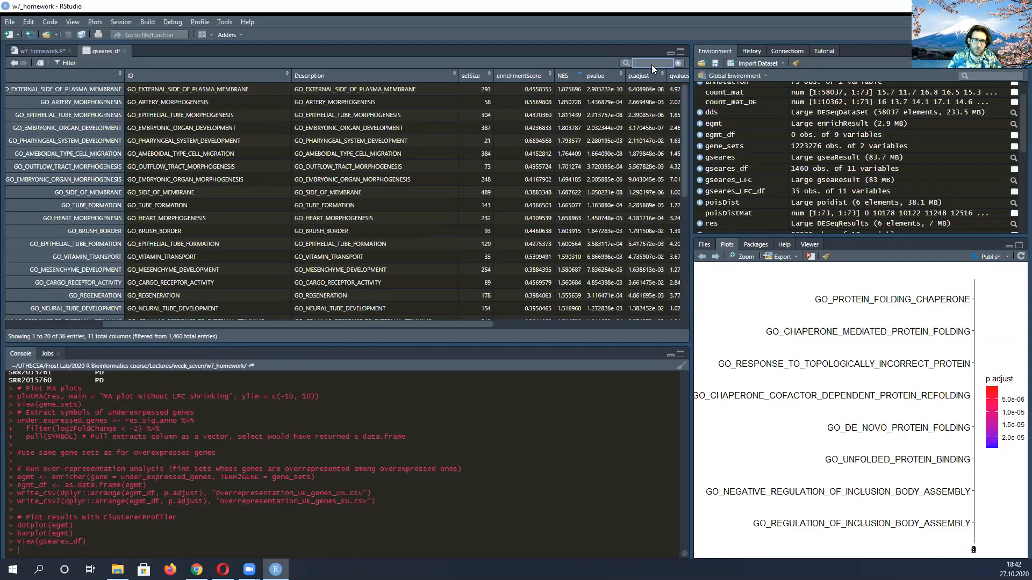
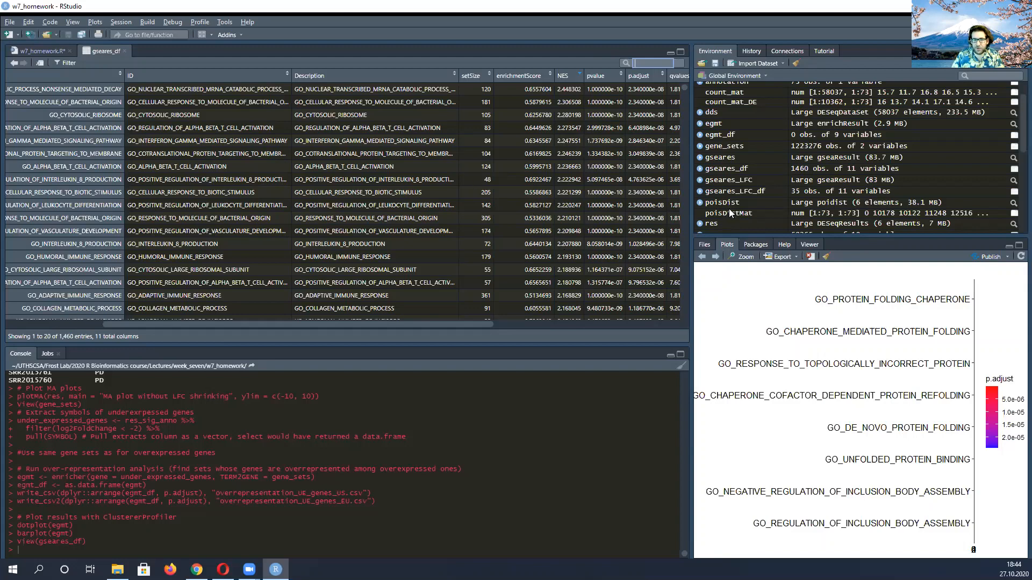
Review the GSEA analysis code in the w7_homework script and return to the gseares_df table
click(41, 51)
scroll(319, 245, down, 7)
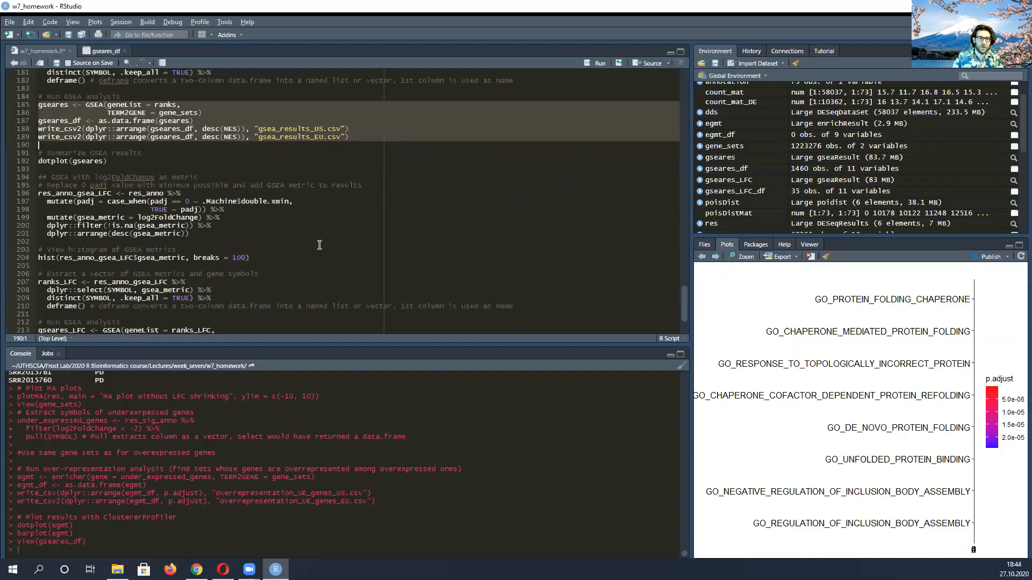
scroll(317, 243, up, 8)
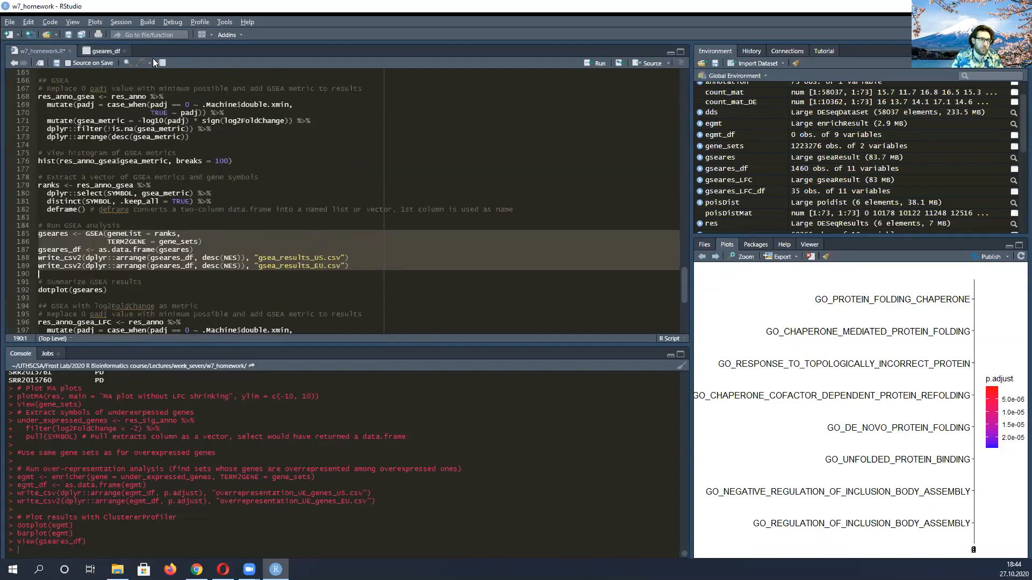
click(100, 51)
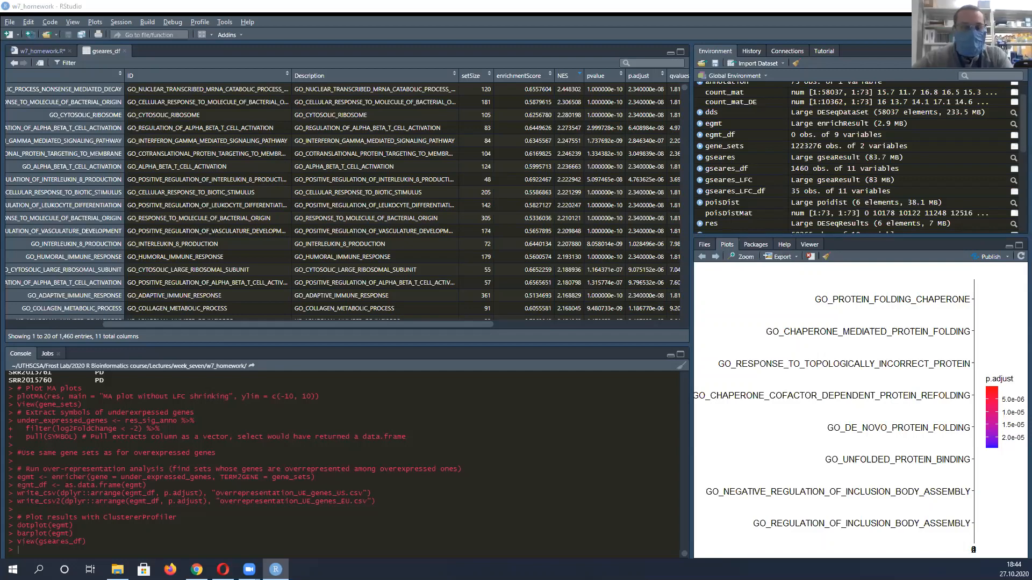
Show the row-name column of the gseares_df table and sort its gene sets by ID in descending order
key(alt+Tab)
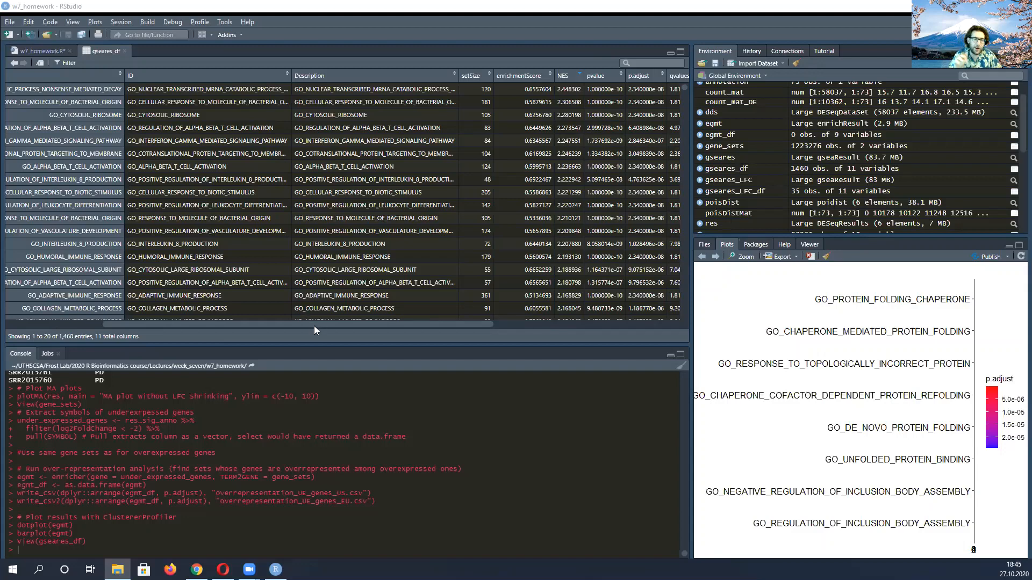
drag(287, 321, 182, 332)
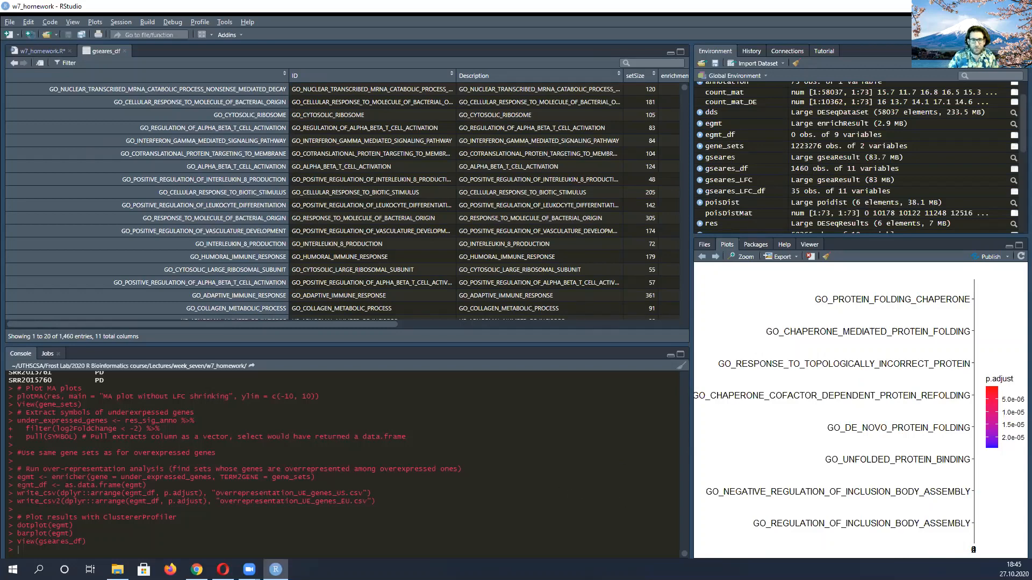
key(alt+Tab)
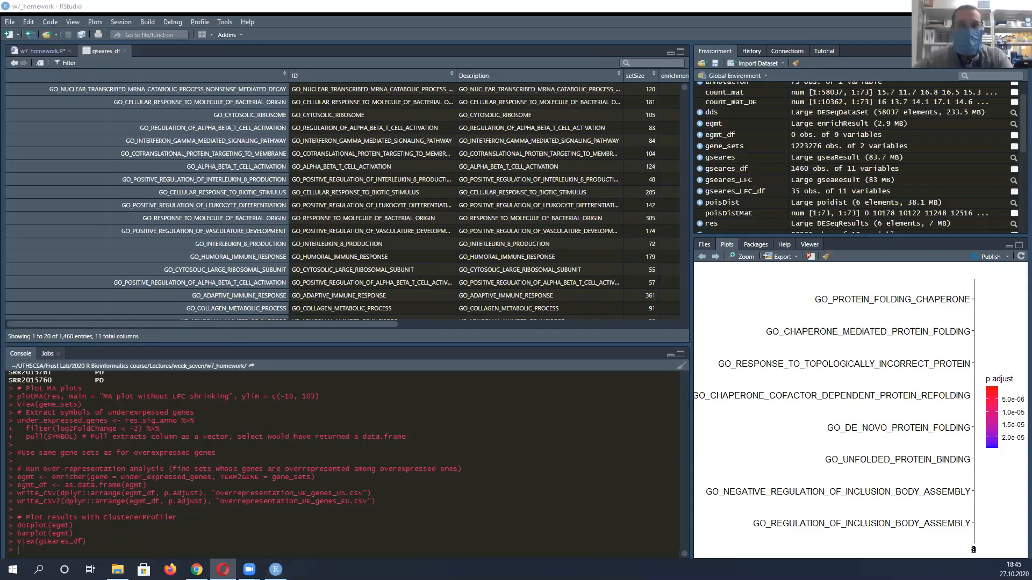
key(alt+Tab)
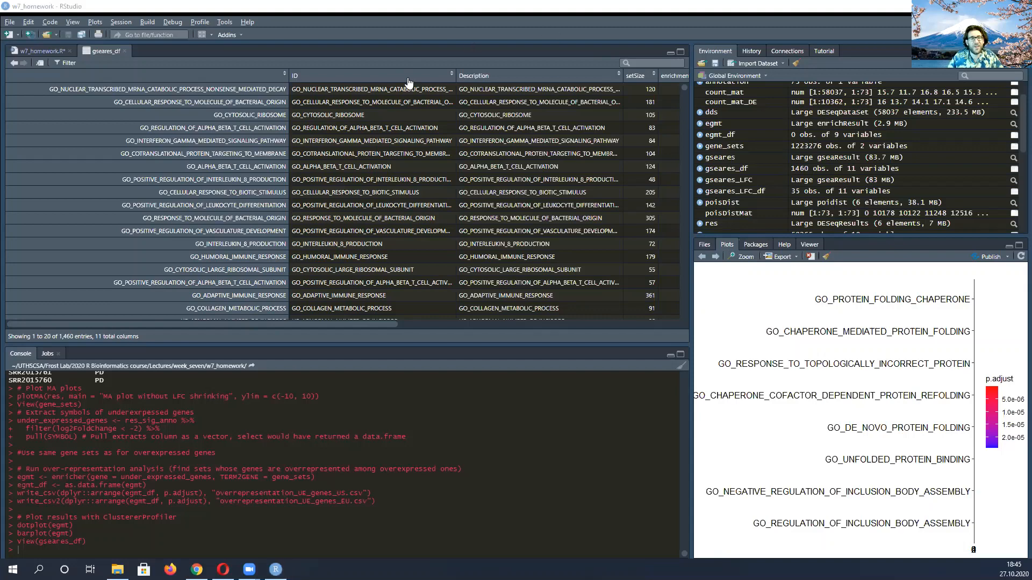
click(325, 76)
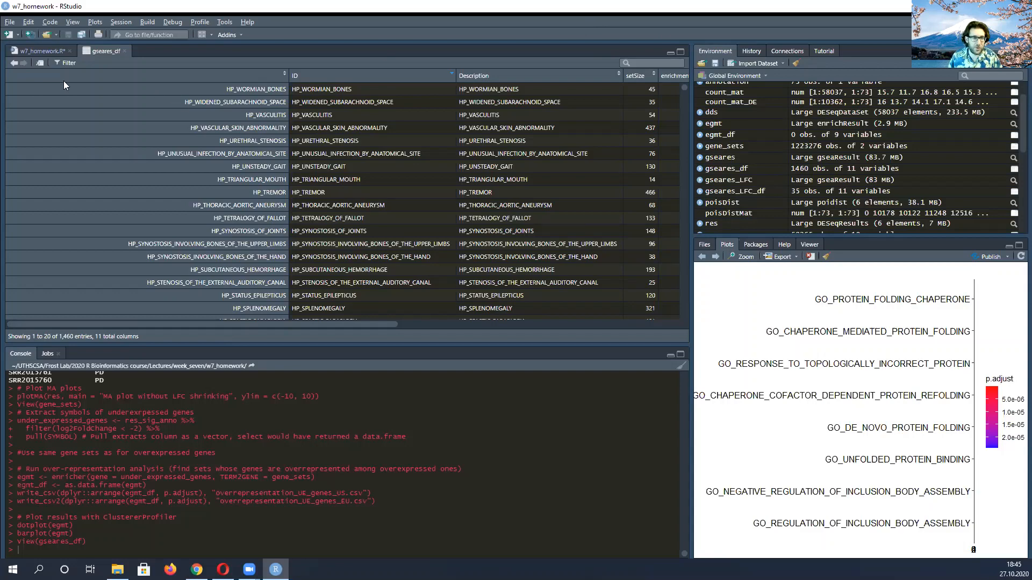
Examine the script's GSEA with log2FoldChange section, from the res_anno_gsea_LFC metric to the gseares_LFC dot plot
click(47, 51)
scroll(388, 233, down, 3)
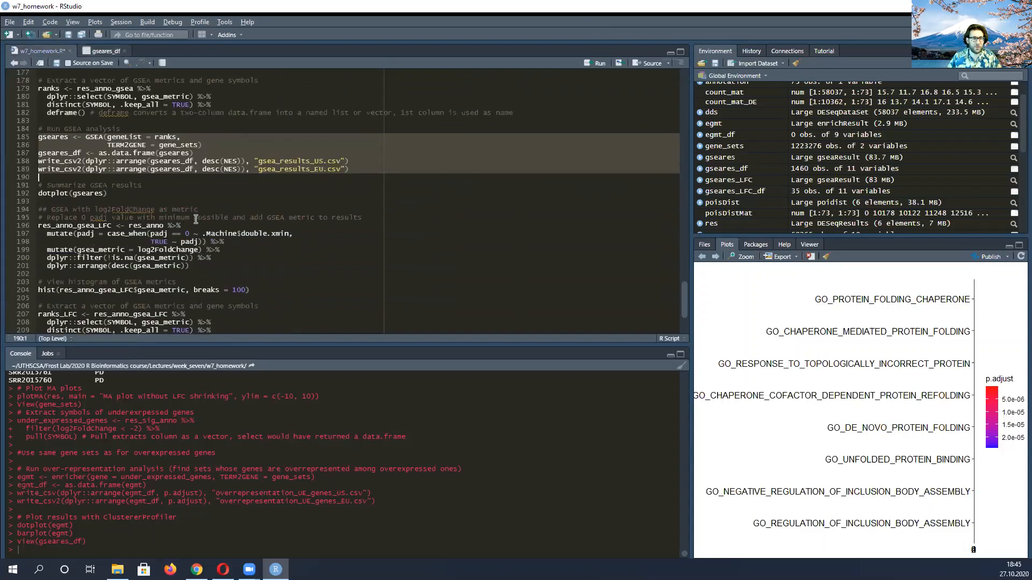
click(170, 192)
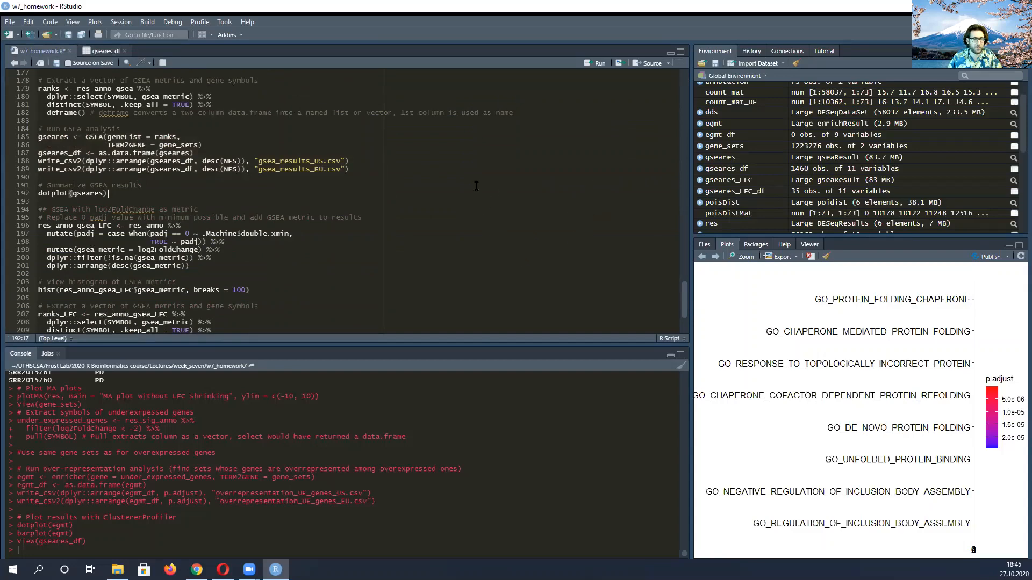
scroll(113, 229, down, 4)
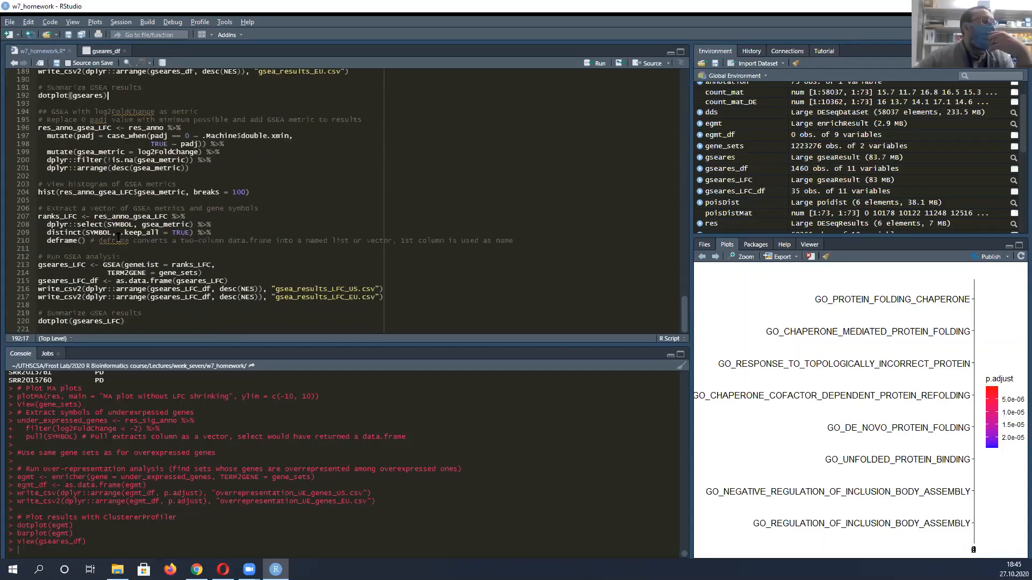
drag(141, 323, 195, 244)
scroll(194, 245, down, 8)
click(145, 135)
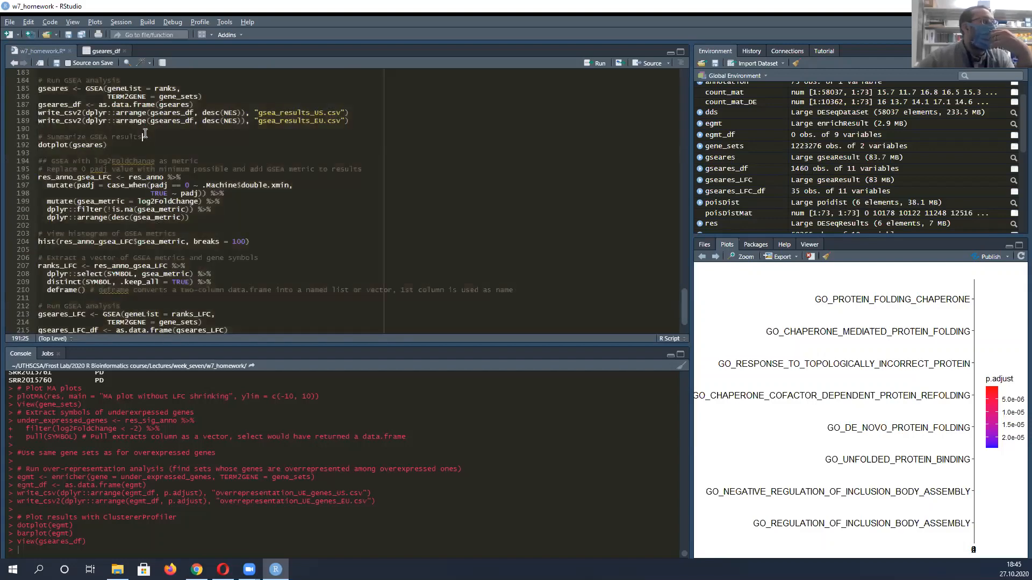
scroll(262, 183, down, 2)
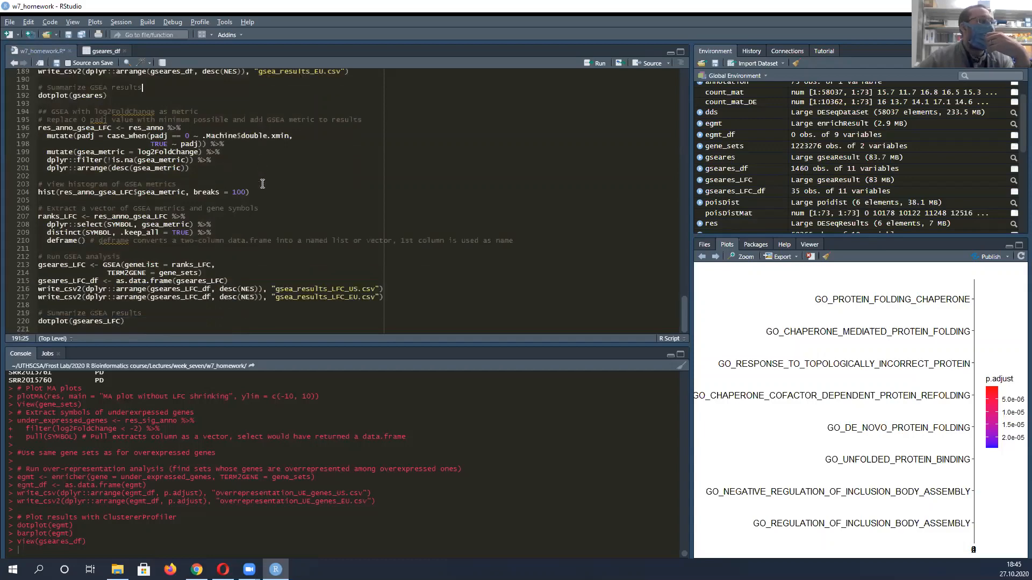